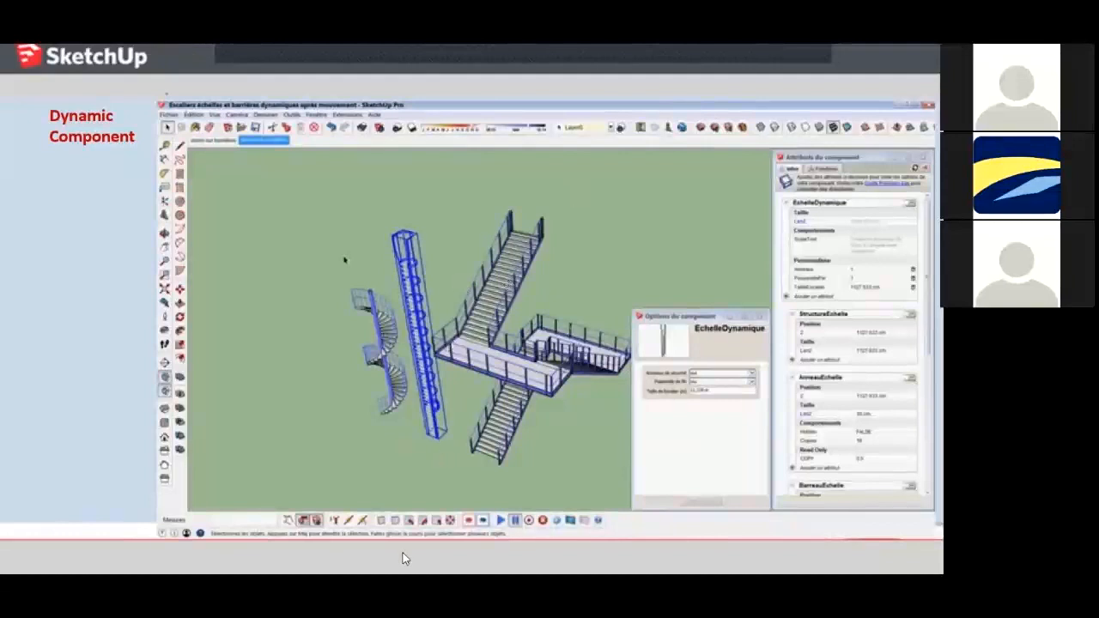
Step: Leave the slideshow, switch to SketchUp and open the saved model 01
key("Escape")
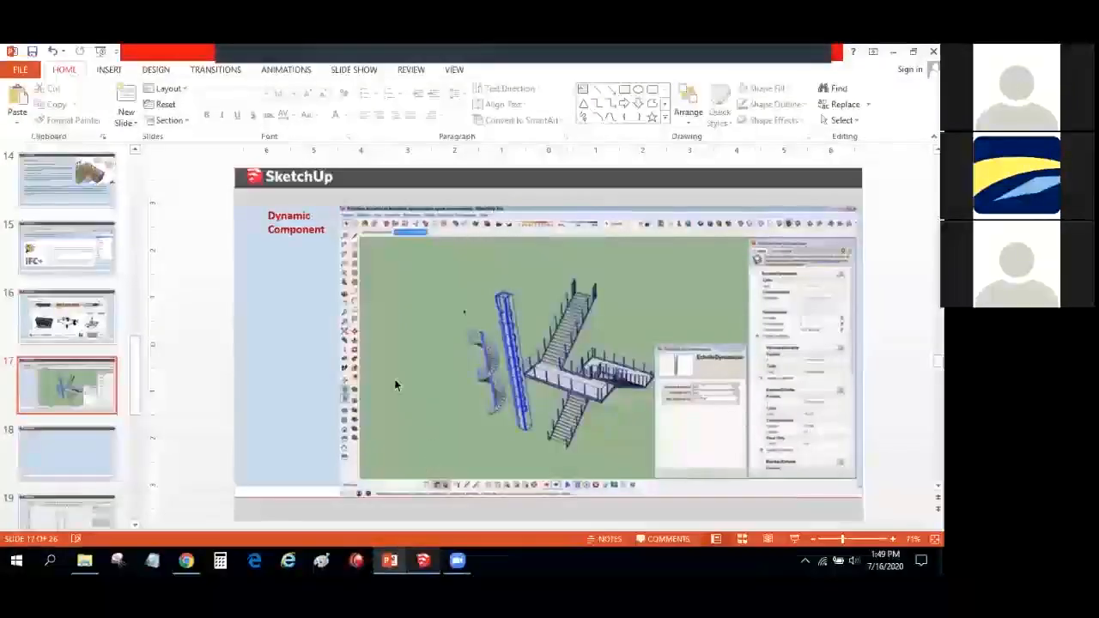
key("alt+Tab")
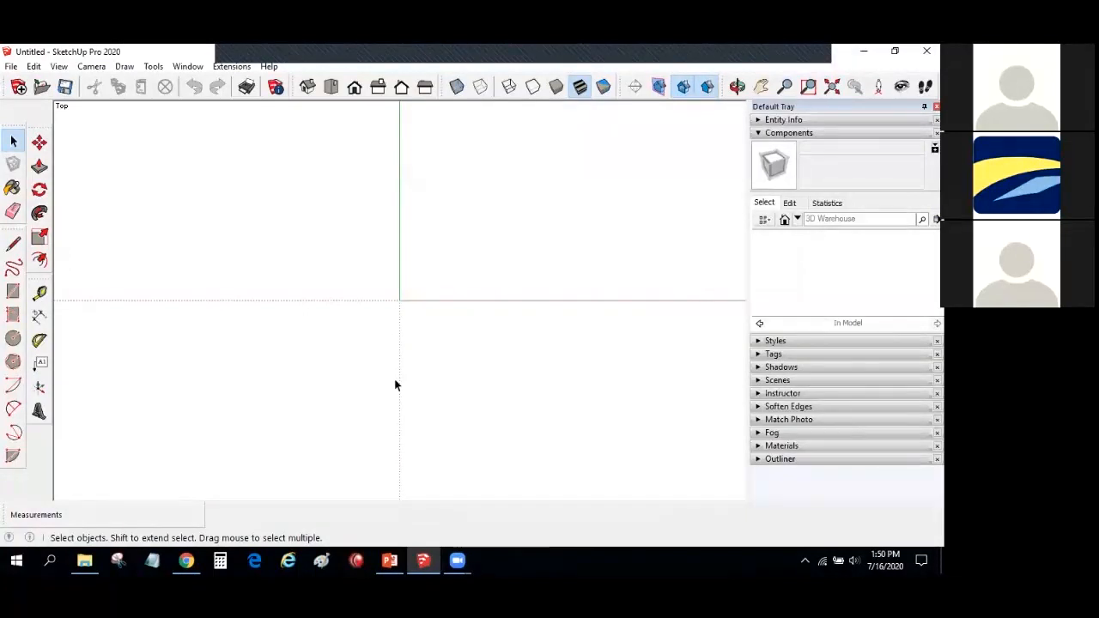
left_click(12, 66)
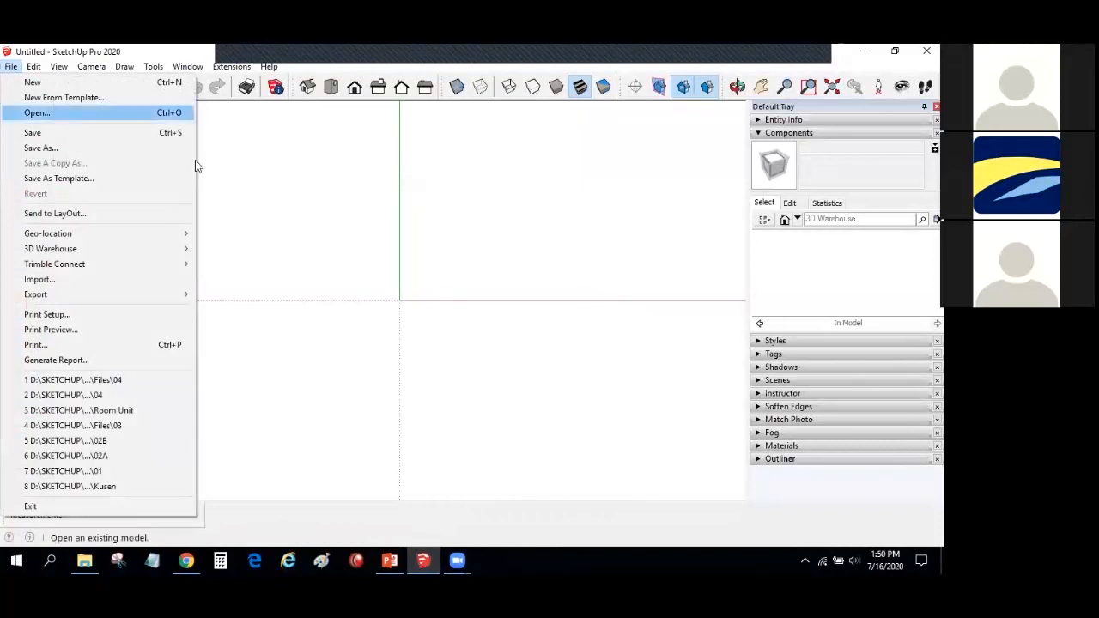
key("Return")
left_click(387, 474)
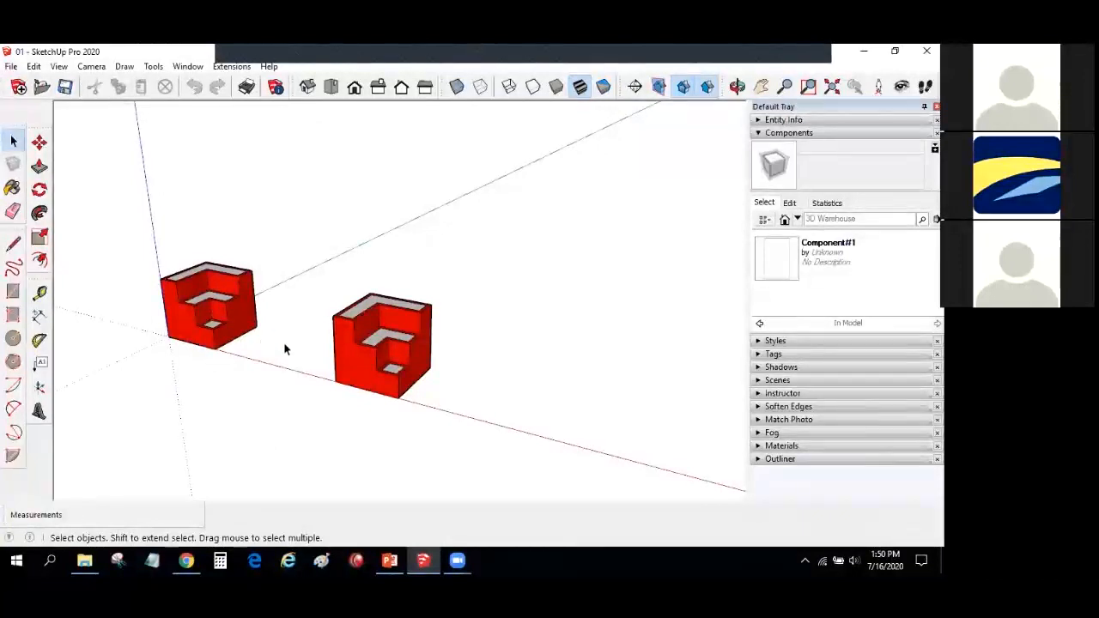
Step: Draw a rectangle about 306 × 189 mm on the ground, overlapping the front base edge of the red block at the origin
scroll(180, 275, "up", 3)
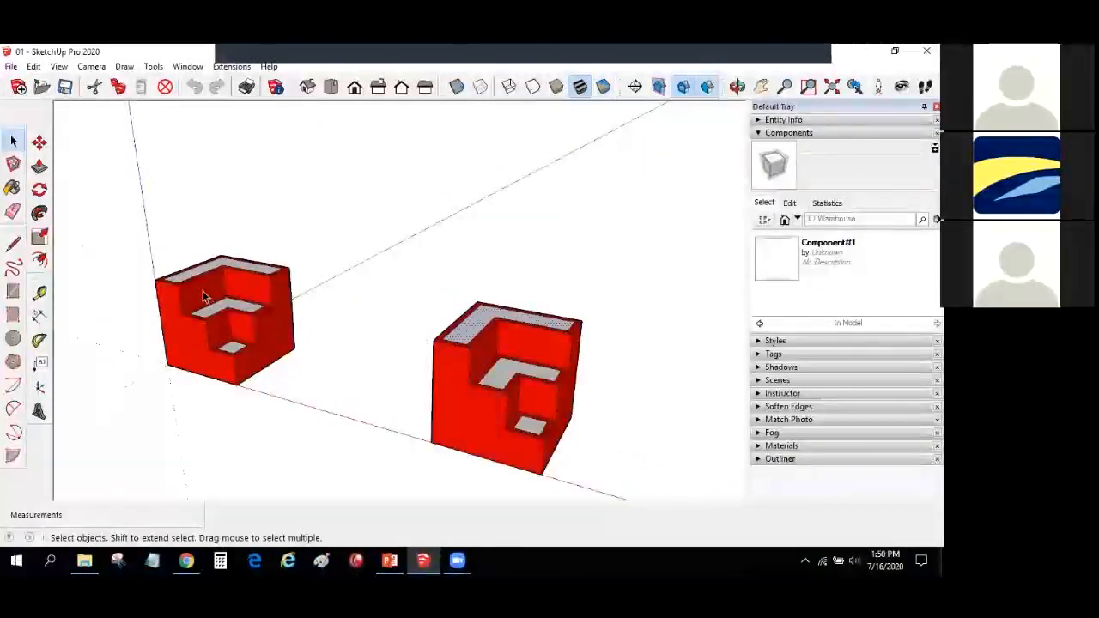
middle_click_drag(232, 342, 186, 283)
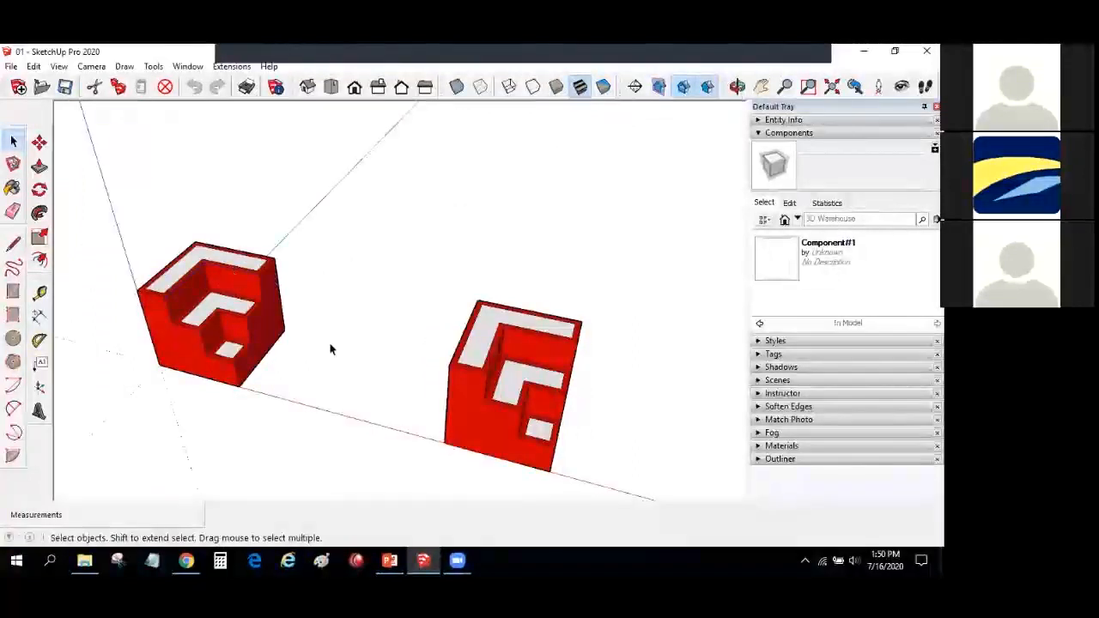
left_click(478, 354)
middle_click_drag(404, 369, 609, 343)
middle_click_drag(409, 331, 384, 289)
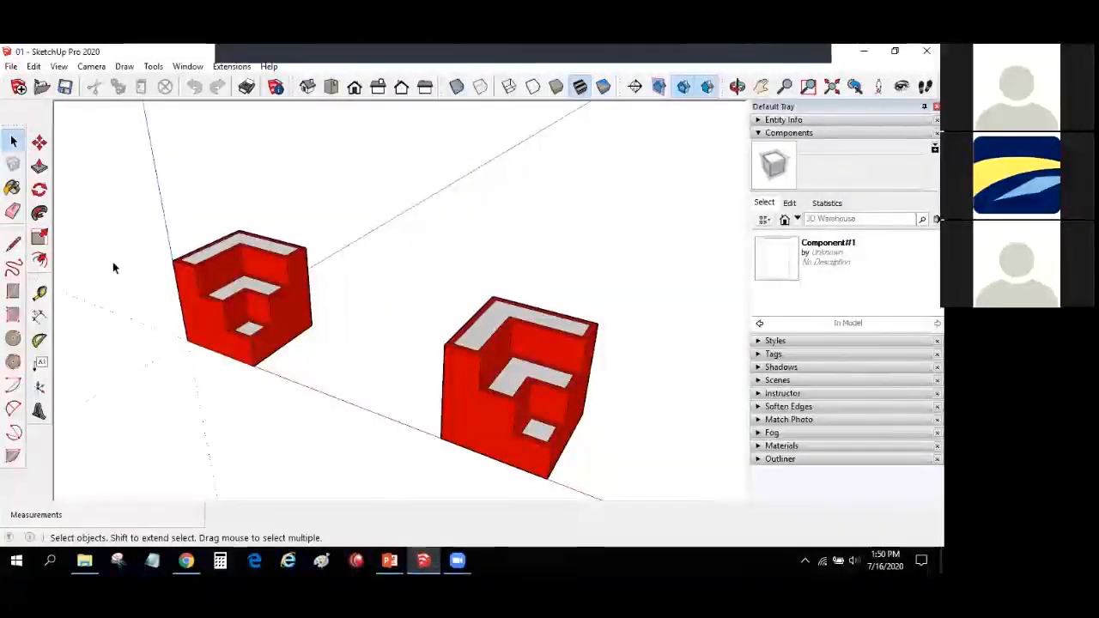
left_click(14, 293)
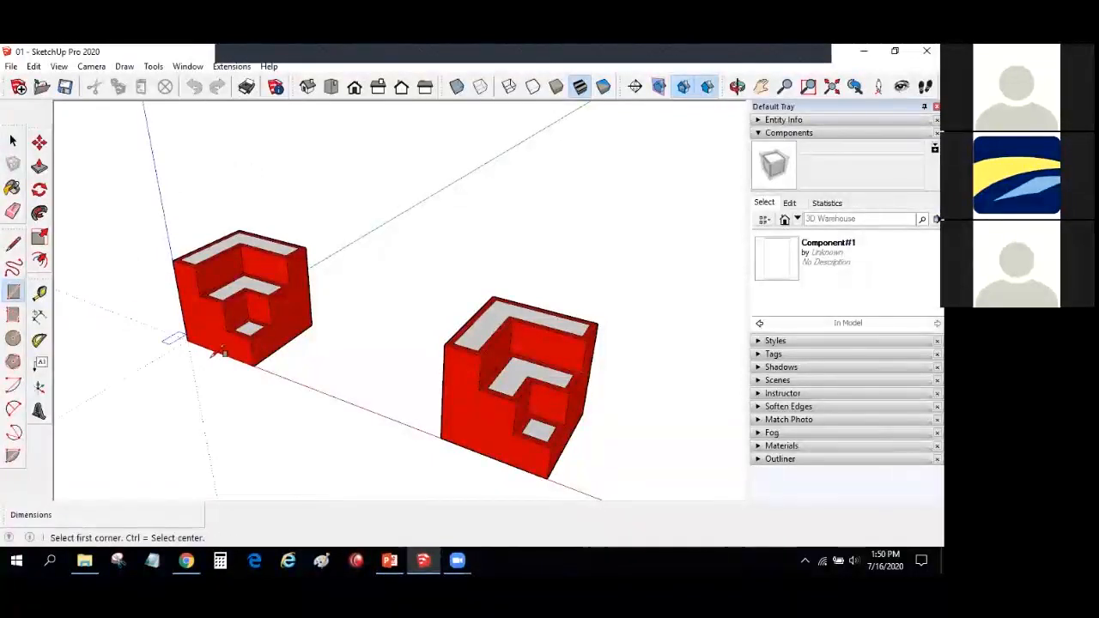
scroll(210, 358, "up", 2)
left_click(211, 360)
scroll(215, 354, "up", 2)
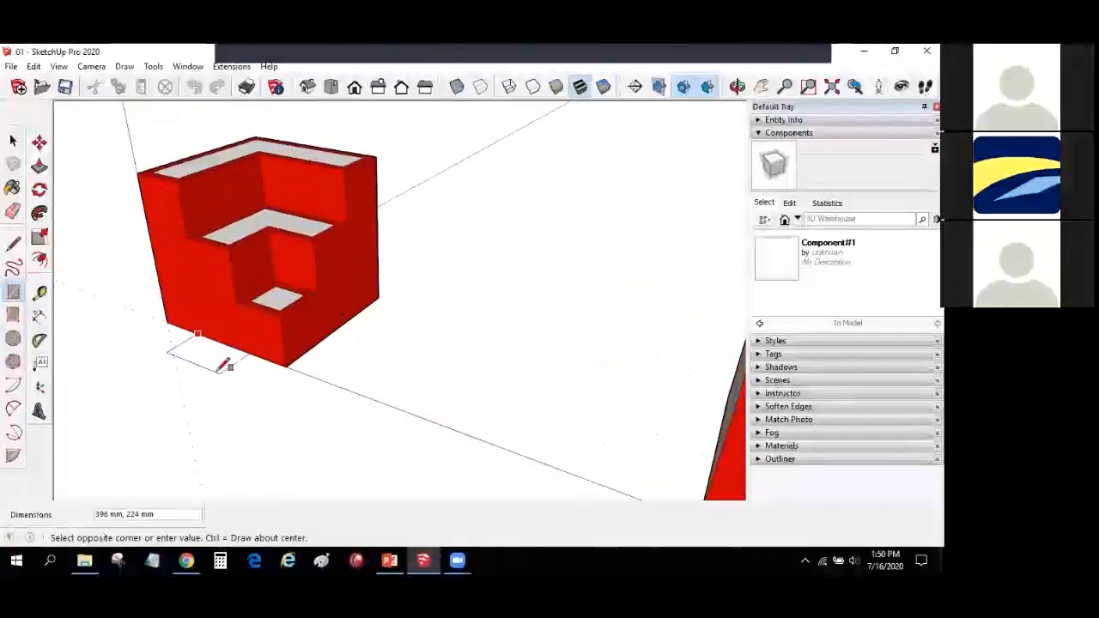
left_click(211, 359)
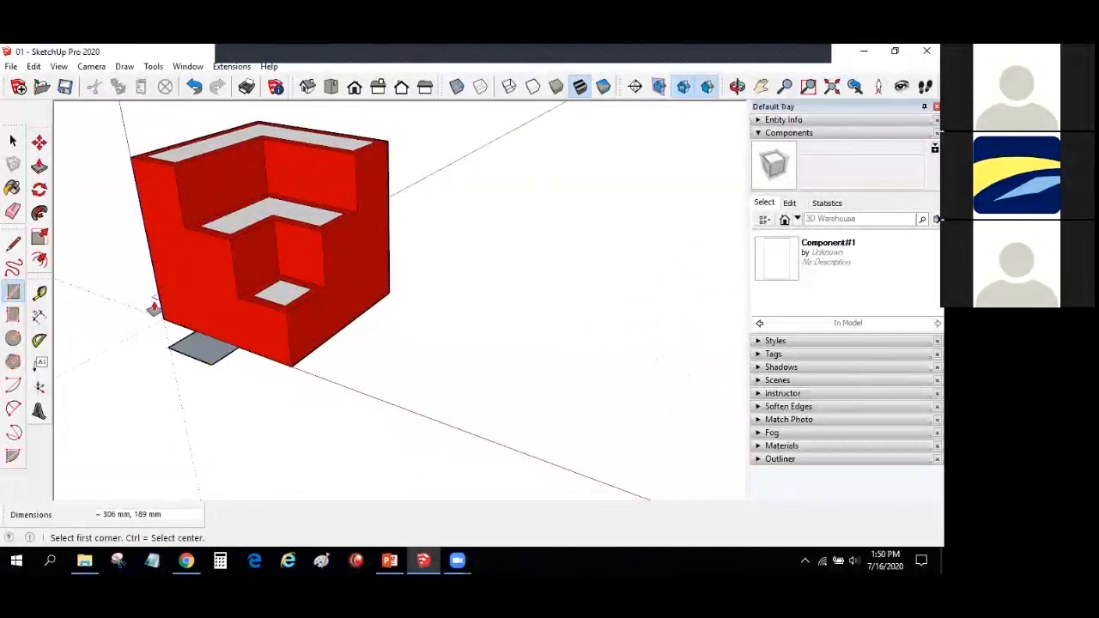
Step: Extrude the ground rectangle upward about 221 mm into a box touching the red block
key("p")
left_click(198, 347)
left_click(198, 311)
Step: Try to move the whole small box away from the ungrouped red block
left_click(20, 151)
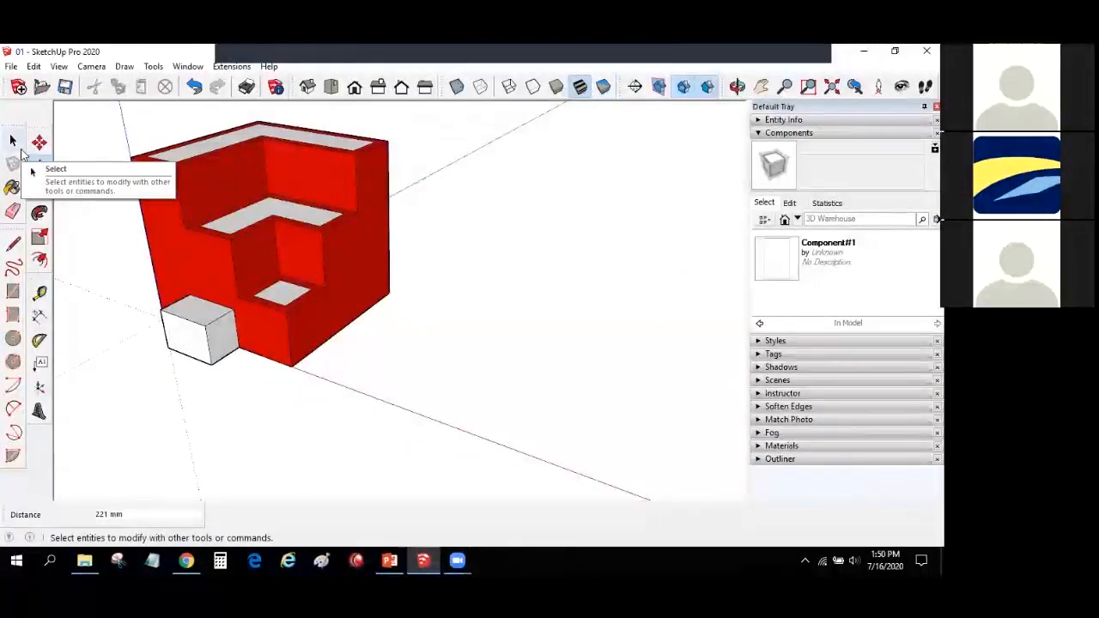
middle_click_drag(197, 238, 163, 358)
left_click_drag(160, 355, 257, 458)
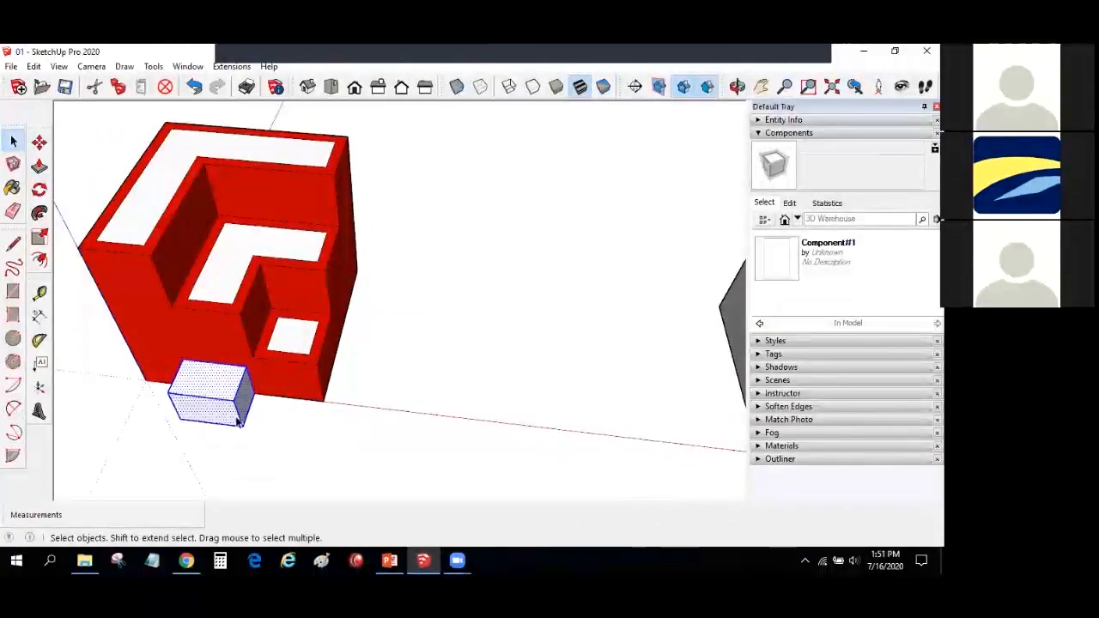
middle_click_drag(214, 348, 125, 258)
key("m")
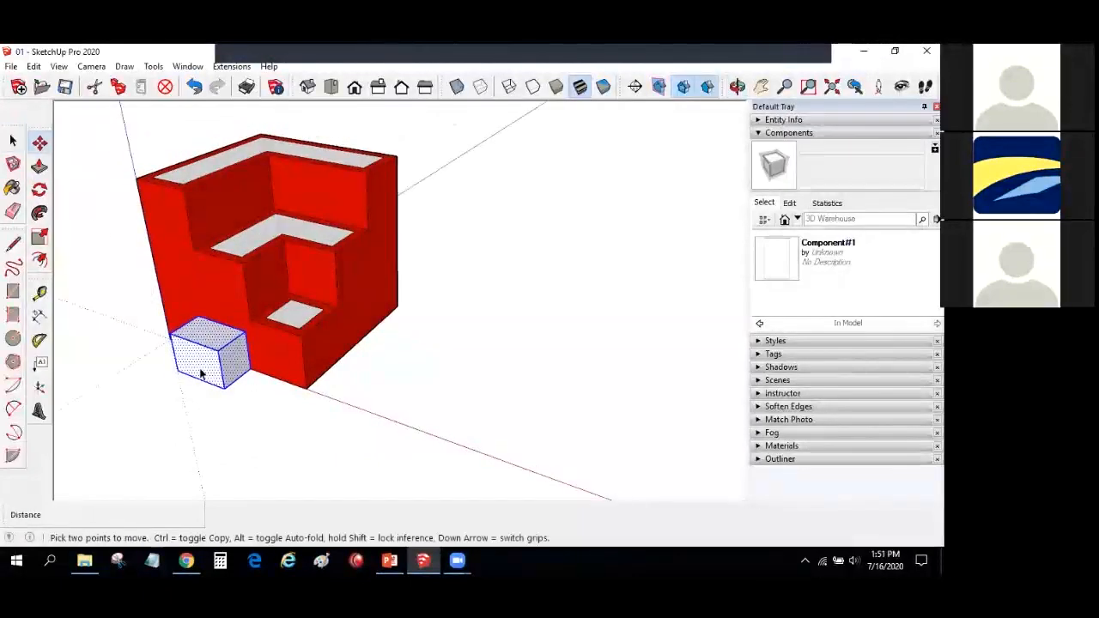
left_click(178, 395)
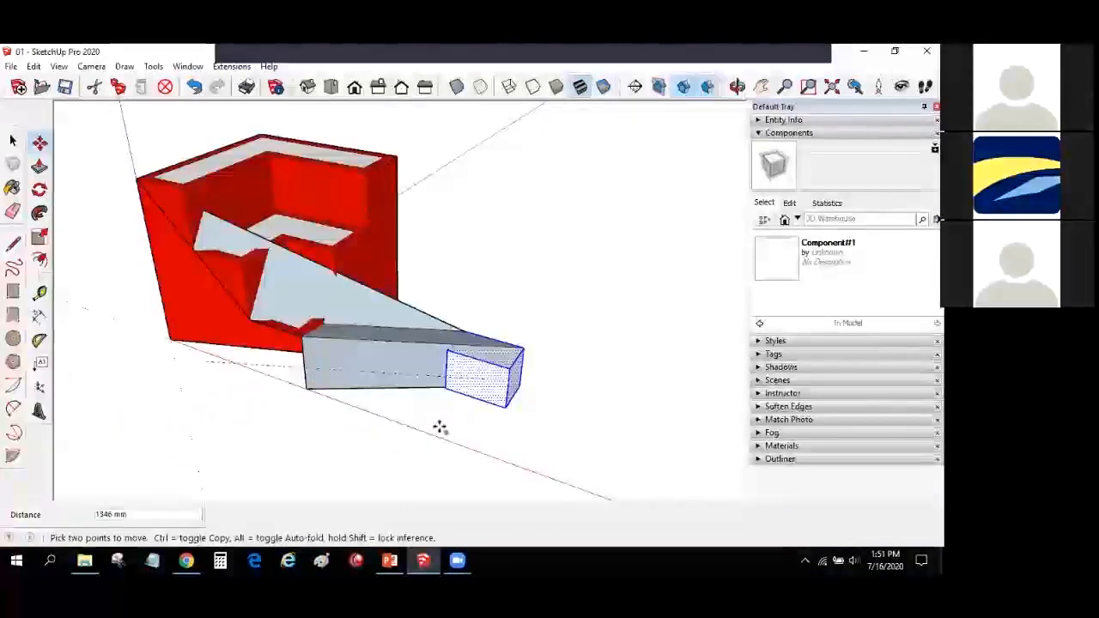
key("Escape")
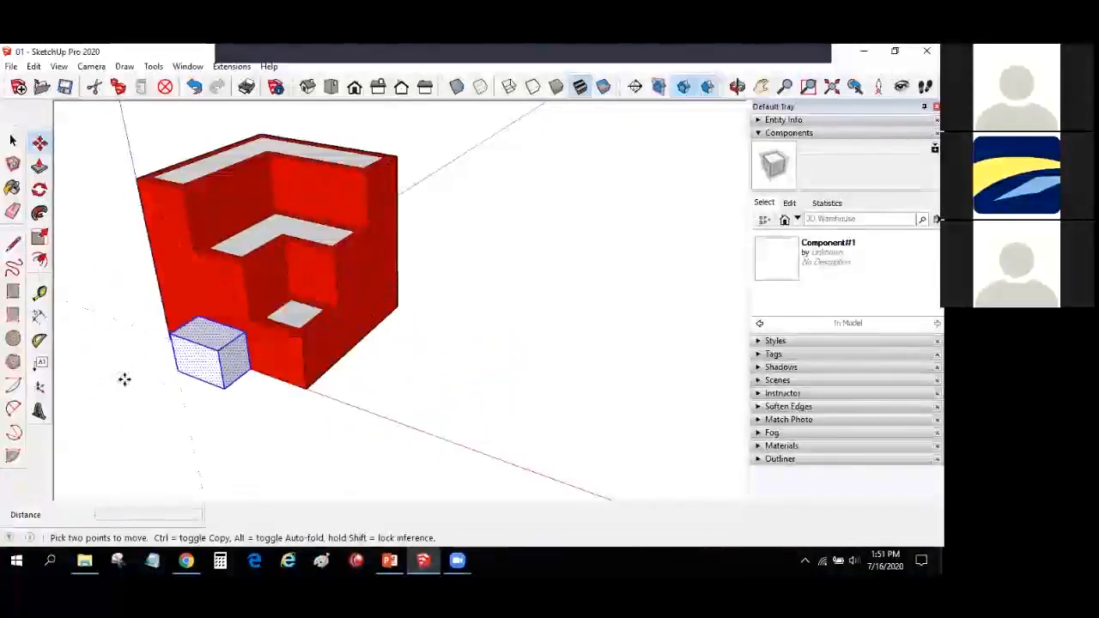
Step: Undo the small box's extrusion and its base rectangle
key("ctrl+z")
key("ctrl+z")
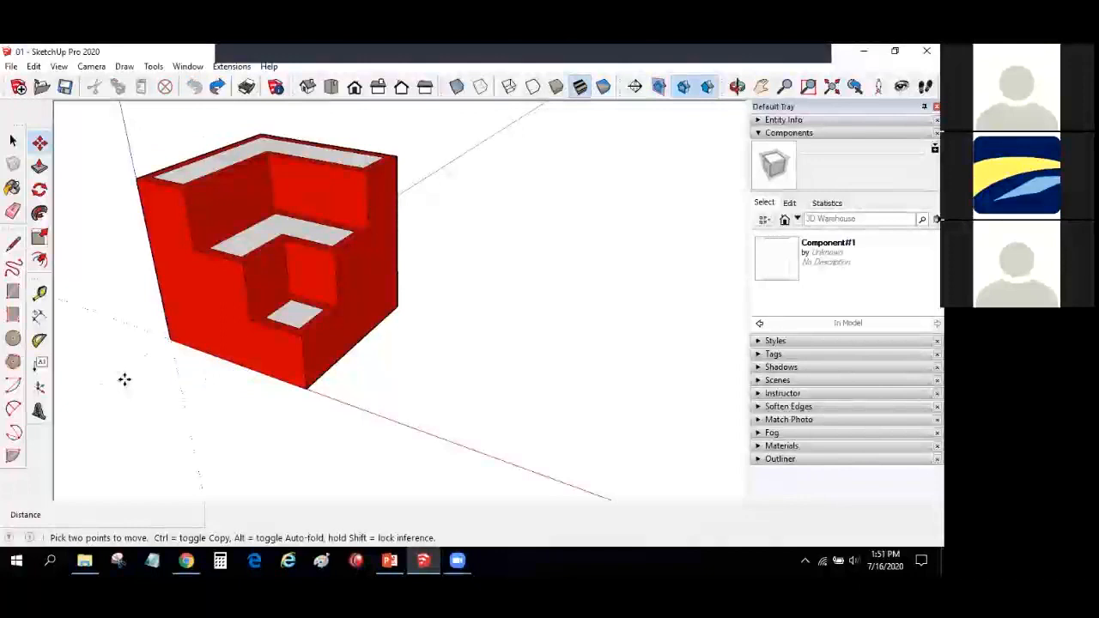
left_click(13, 141)
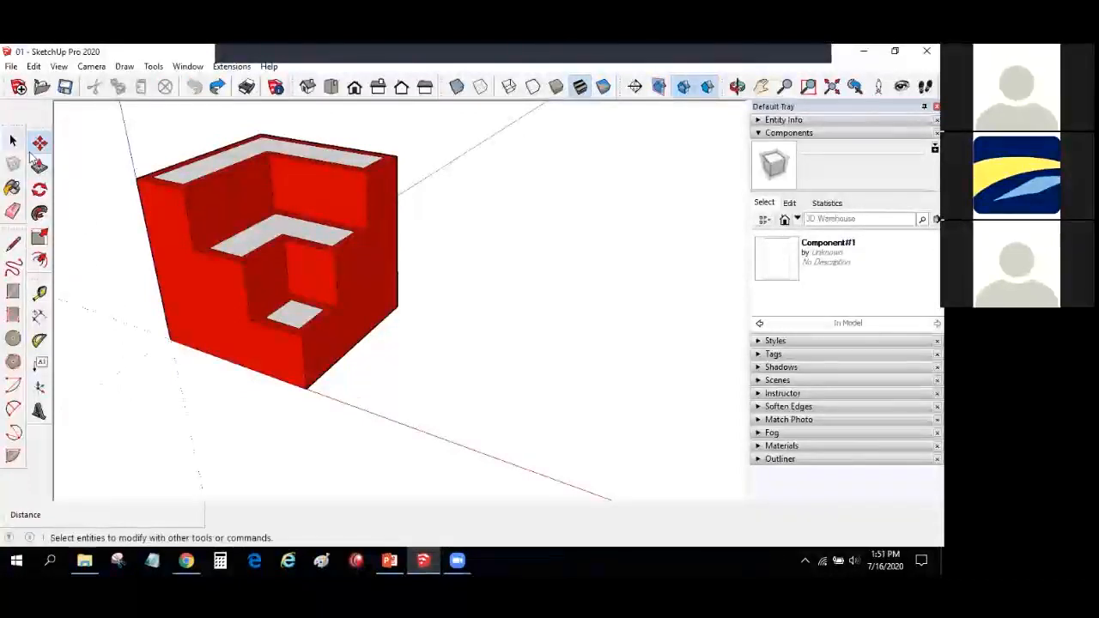
left_click(12, 142)
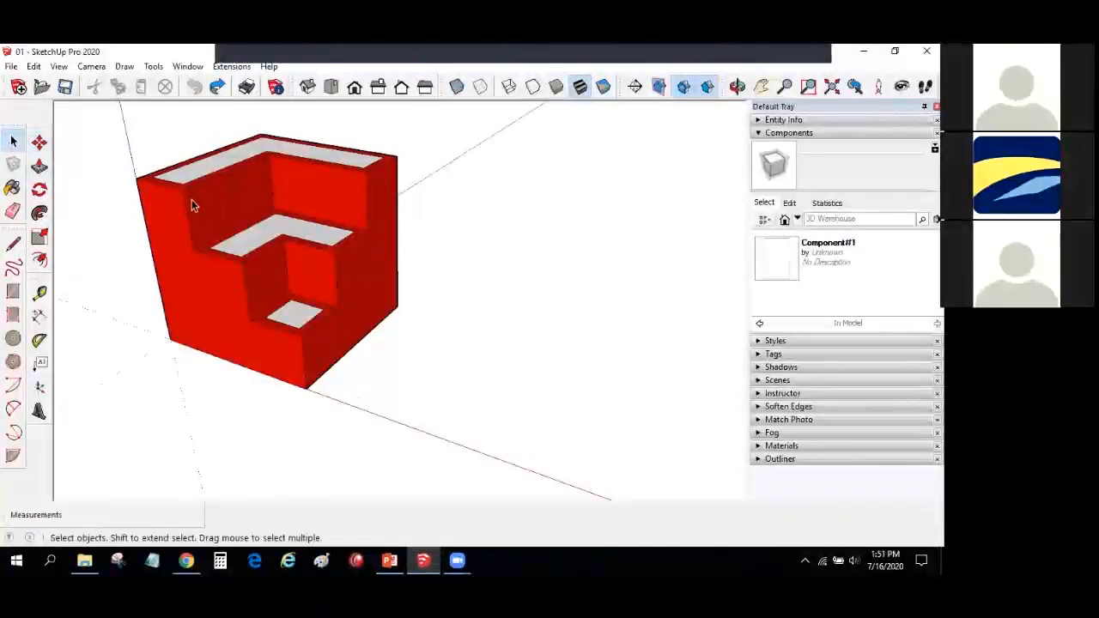
Step: Select all connected geometry of the red block at the origin and make it a group
middle_click_drag(193, 213, 335, 163)
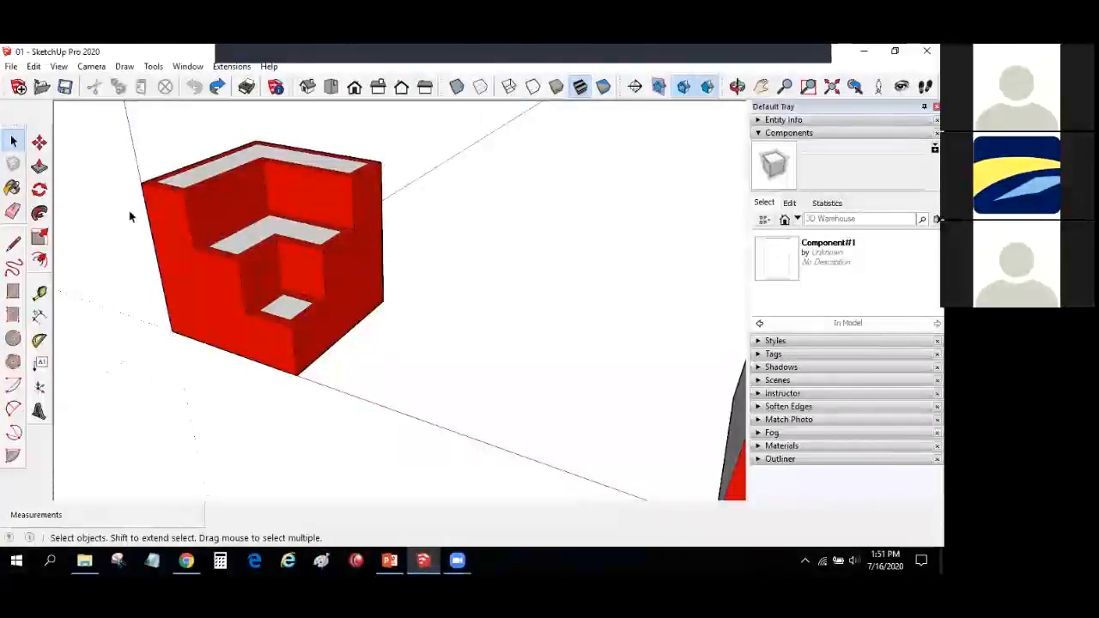
triple_click(185, 244)
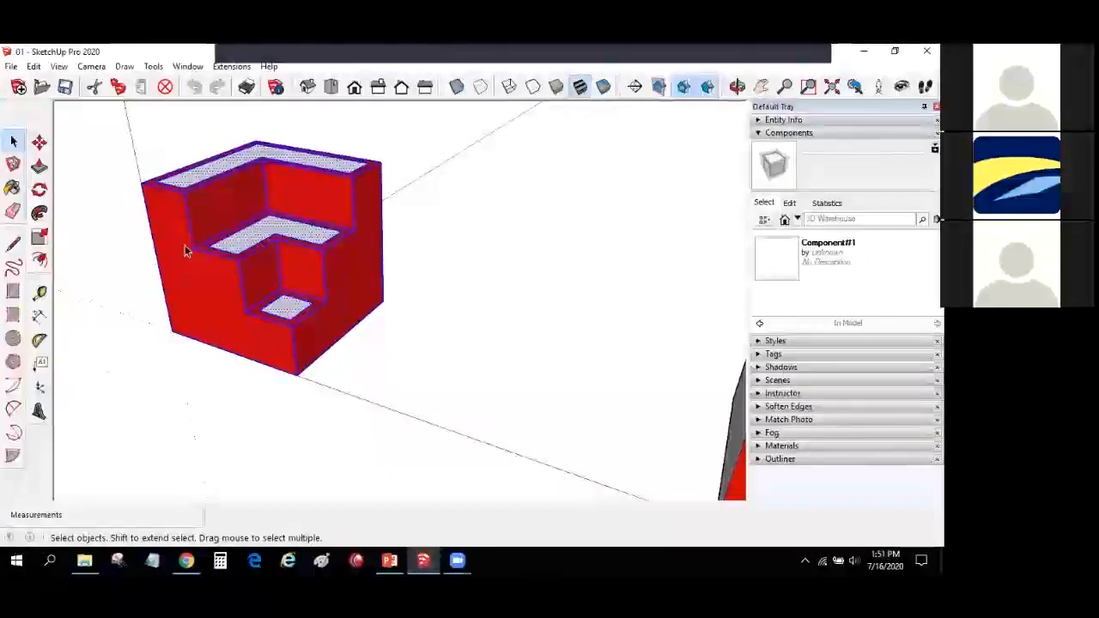
right_click(184, 245)
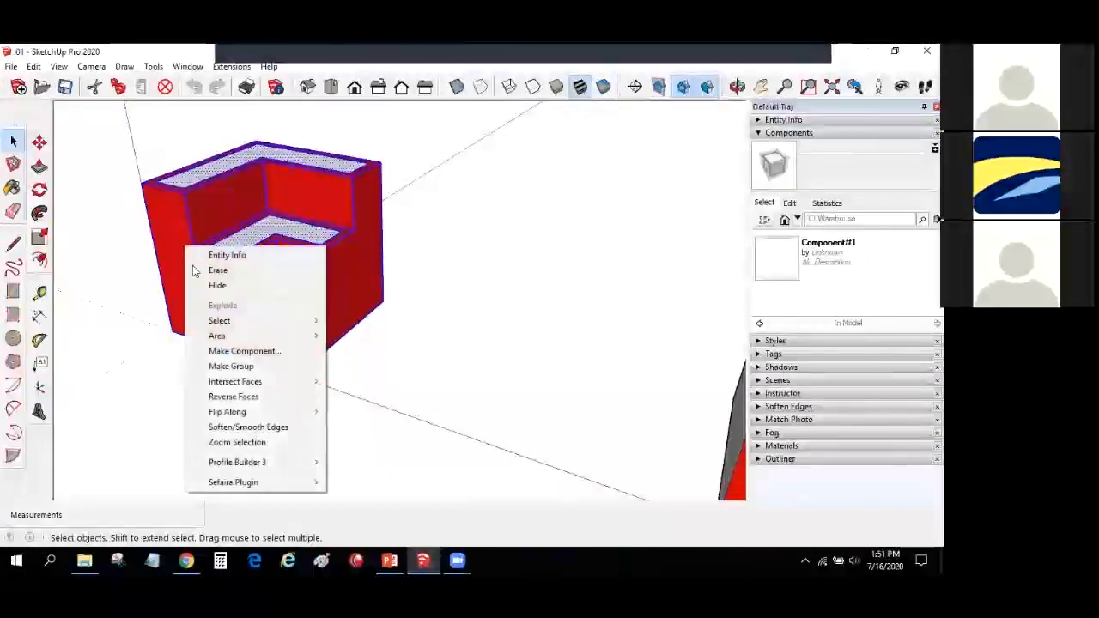
left_click(231, 367)
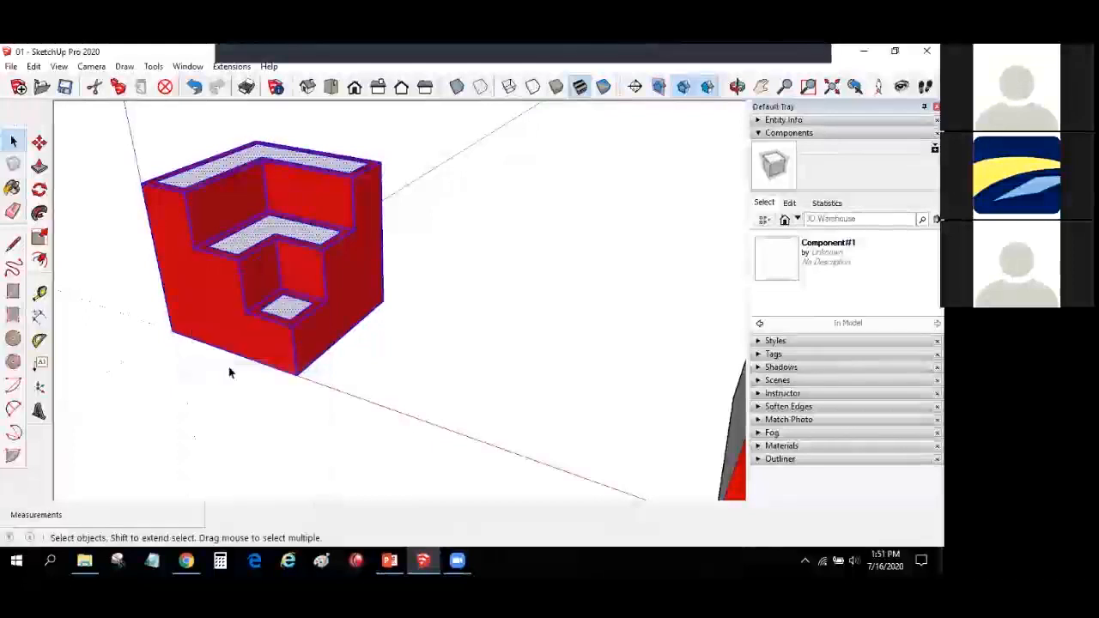
middle_click_drag(315, 247, 425, 232)
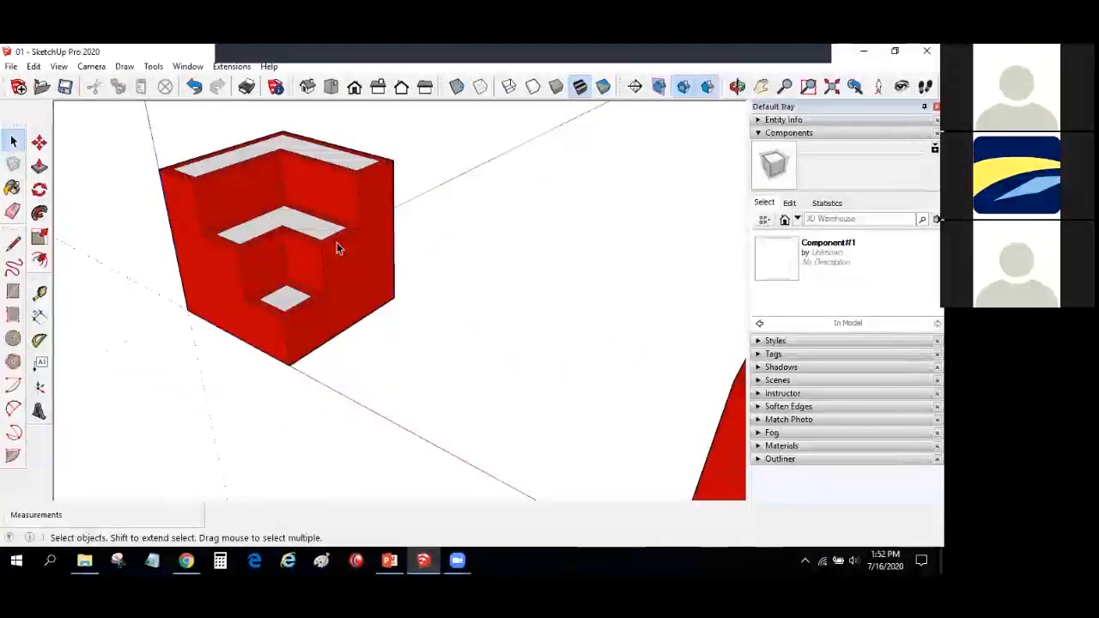
left_click(576, 245)
right_click(381, 279)
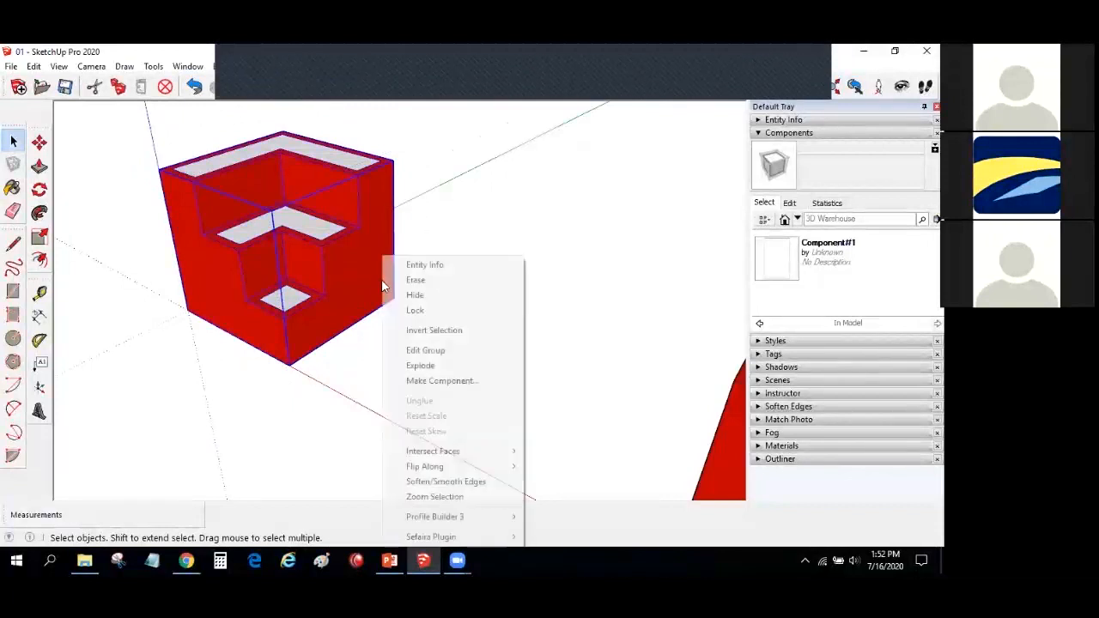
left_click(561, 218)
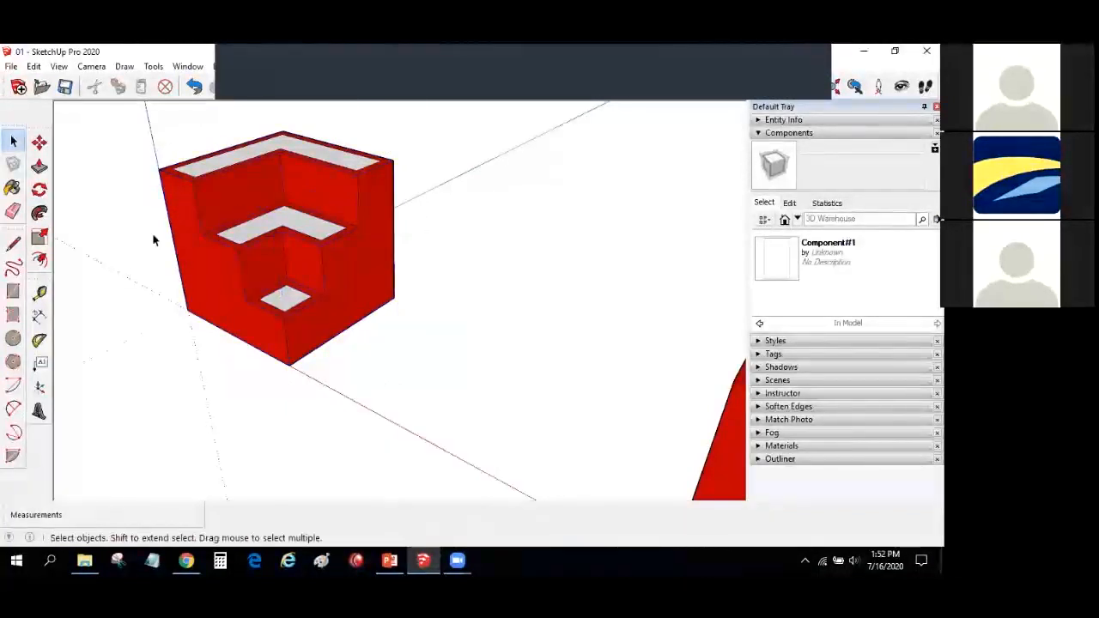
Step: Draw a rectangle about 450 × 200 mm at the grouped block's front base edge and extrude it upward into a box
left_click(13, 291)
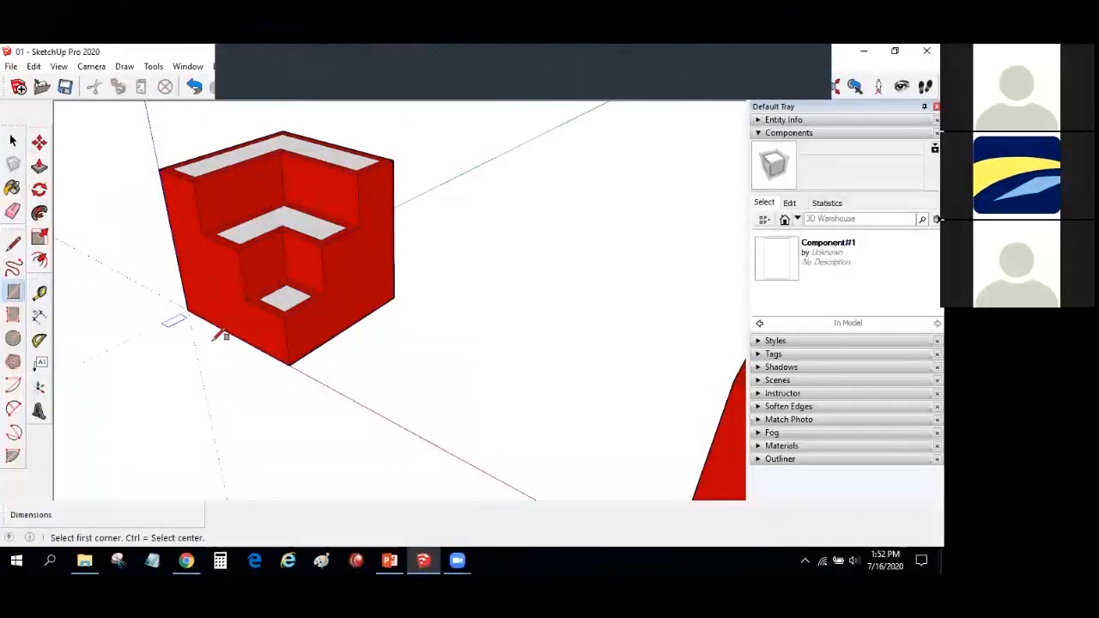
left_click(212, 327)
left_click(235, 367)
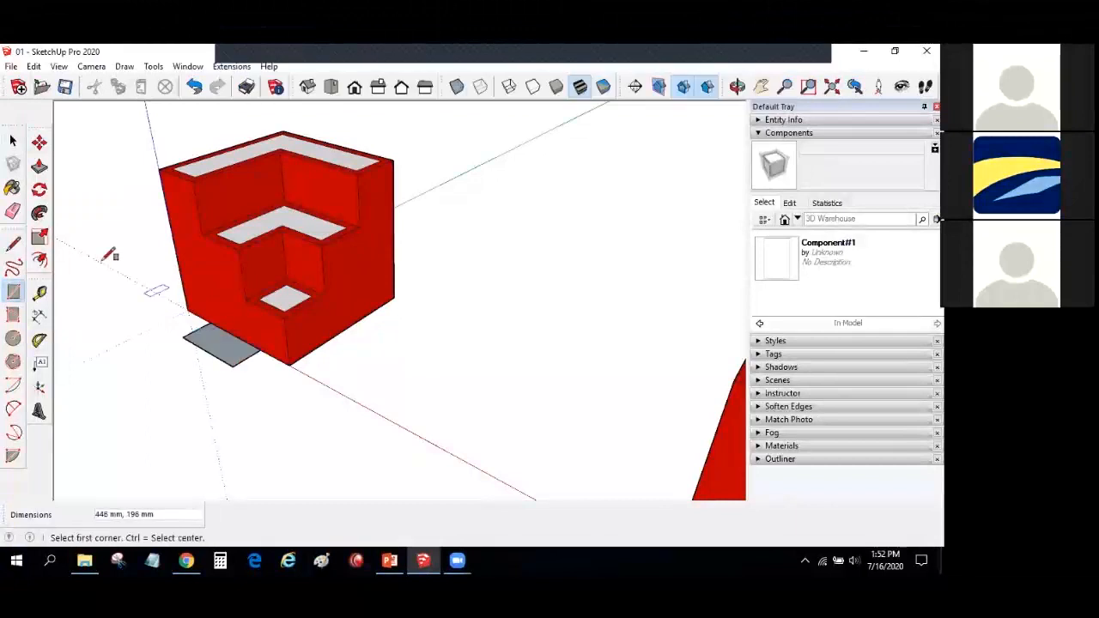
left_click(39, 165)
left_click(220, 358)
left_click(208, 296)
key("m")
key("space")
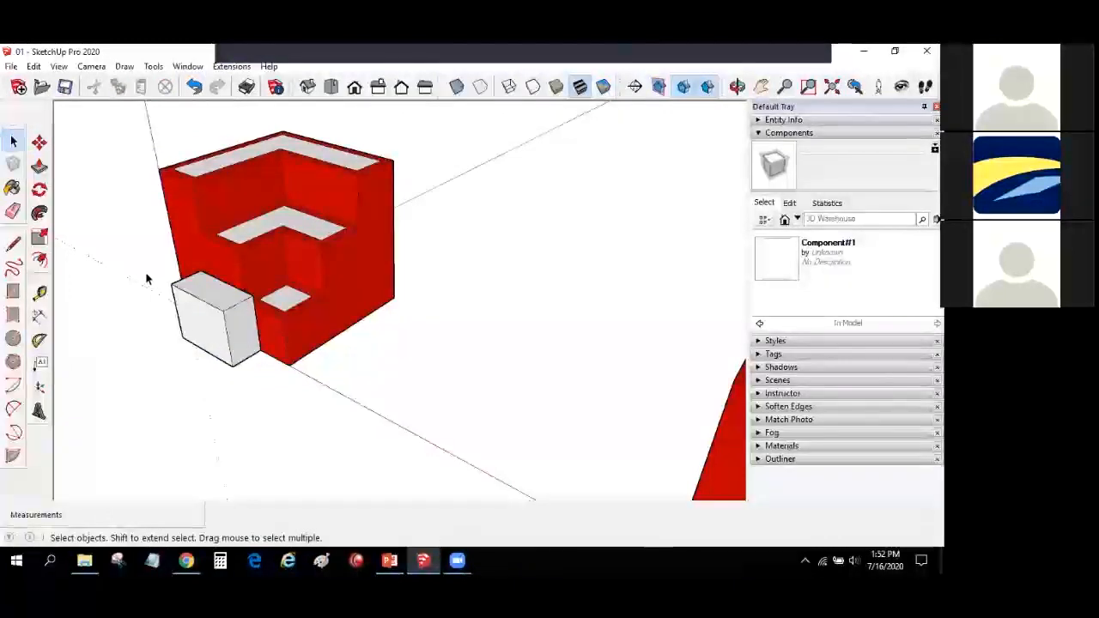
Step: Move the whole new box away from the grouped red block, then delete the box
left_click_drag(198, 316, 249, 375)
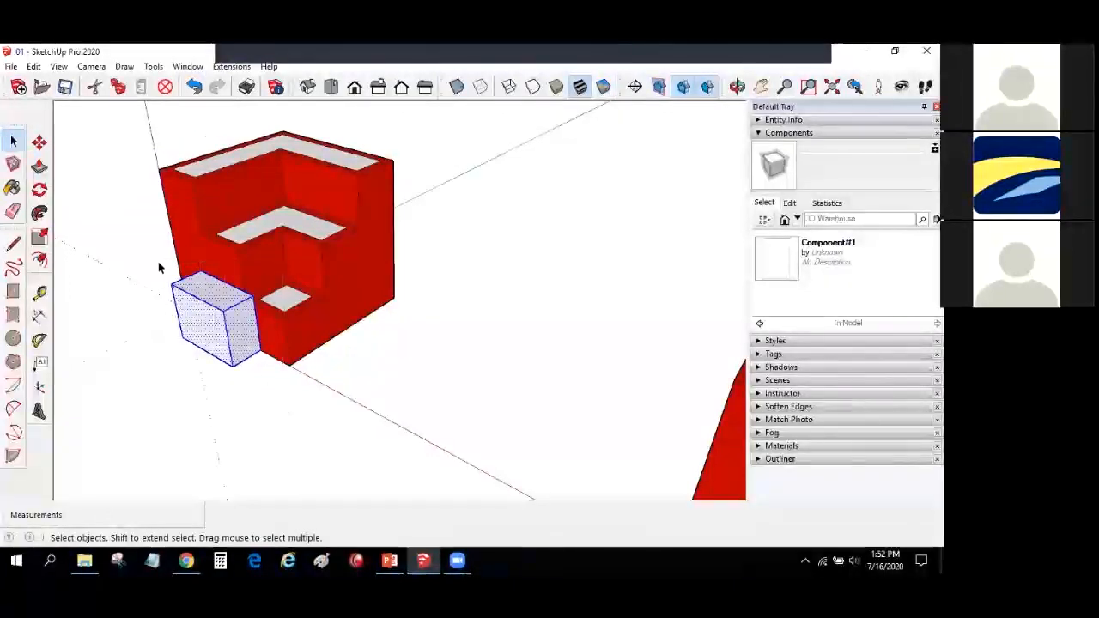
key("m")
left_click(209, 298)
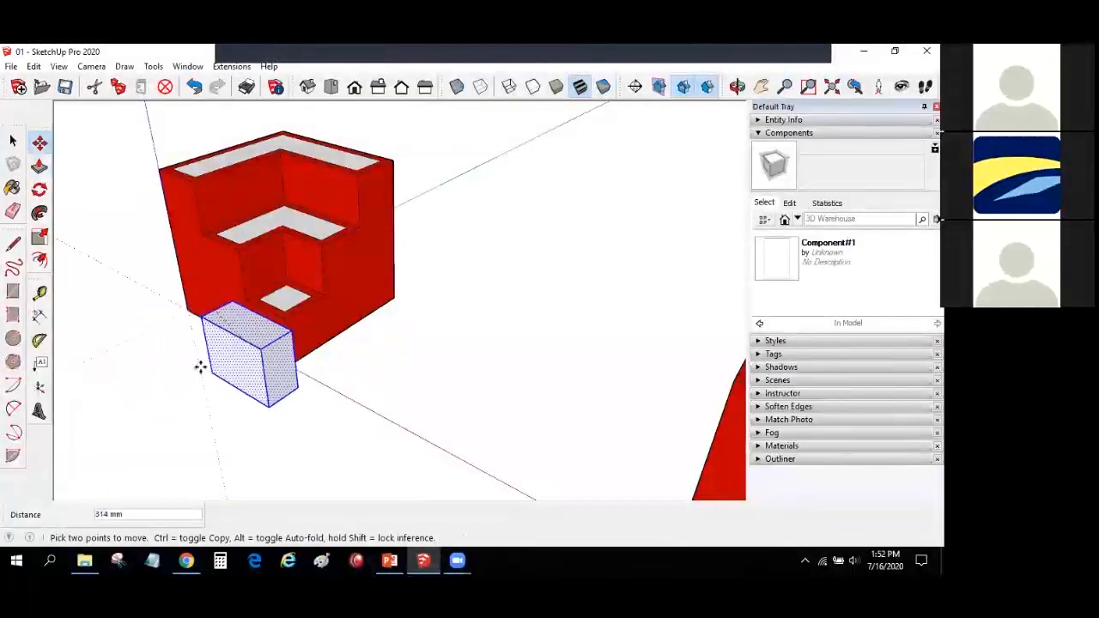
left_click(239, 358)
key("Delete")
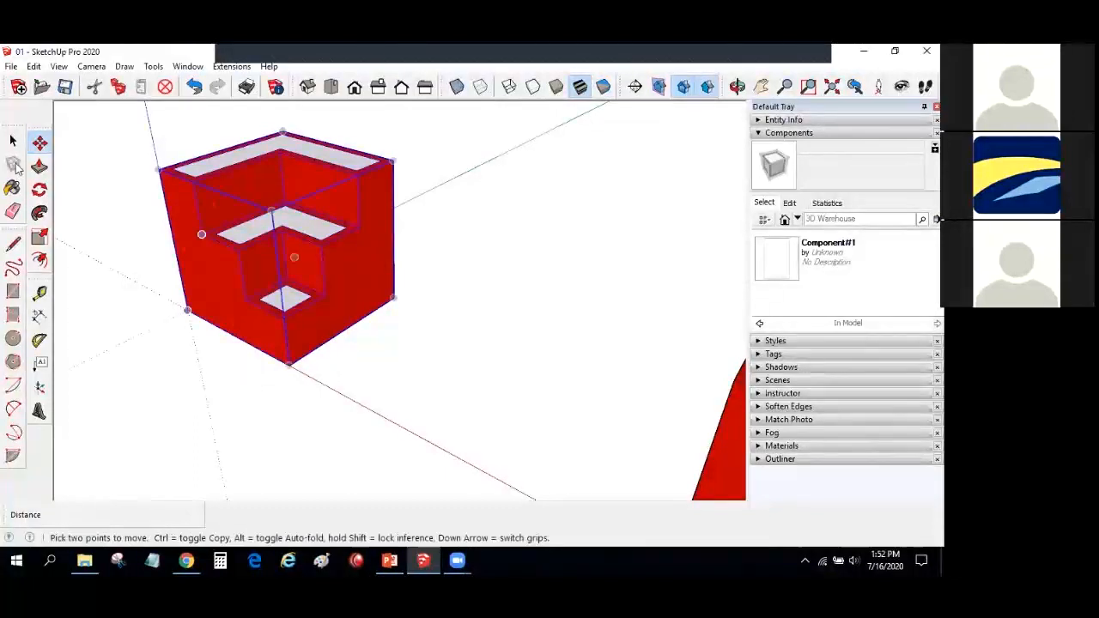
Step: Select the entire second red block and make it a component, keeping the default settings
left_click(13, 140)
mouse_move(459, 354)
middle_mouse_down()
mouse_move(472, 352)
mouse_move(312, 258)
mouse_move(346, 273)
middle_mouse_up()
left_click(346, 273)
right_click(347, 273)
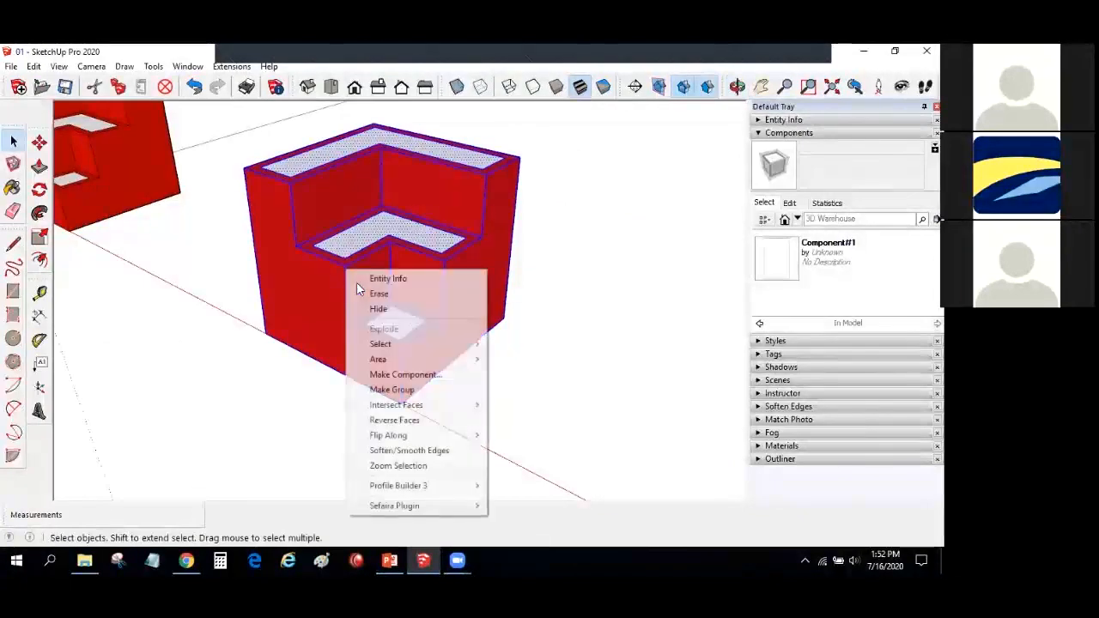
left_click(421, 375)
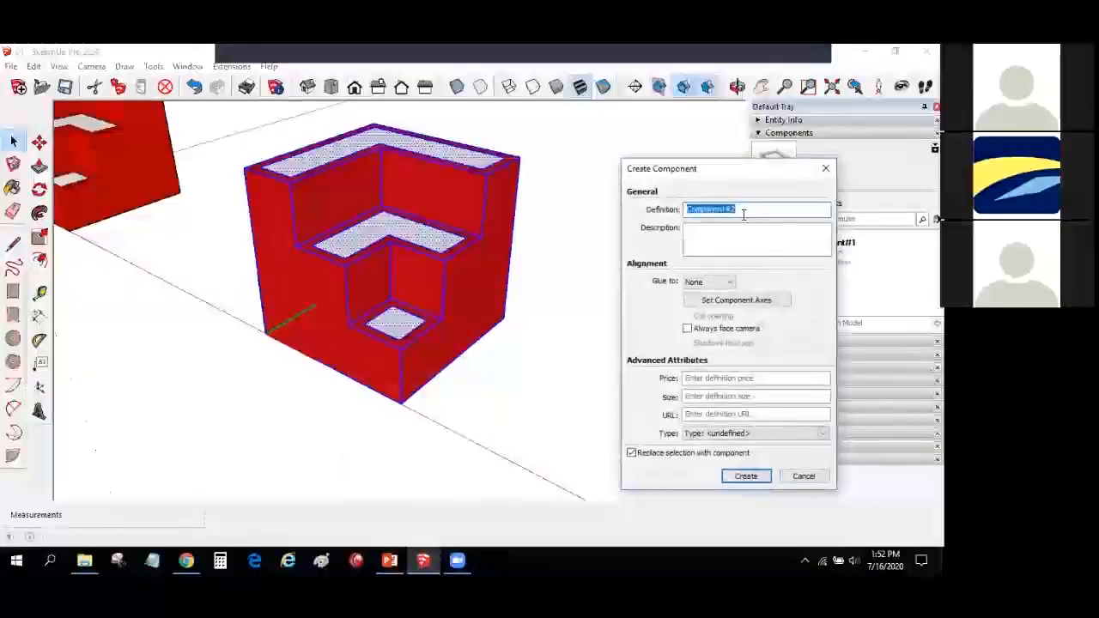
left_click(736, 476)
Step: Draw a rectangle about 366 × 226 mm on the ground at the front base edge of the second red block
left_click(13, 292)
left_click(307, 353)
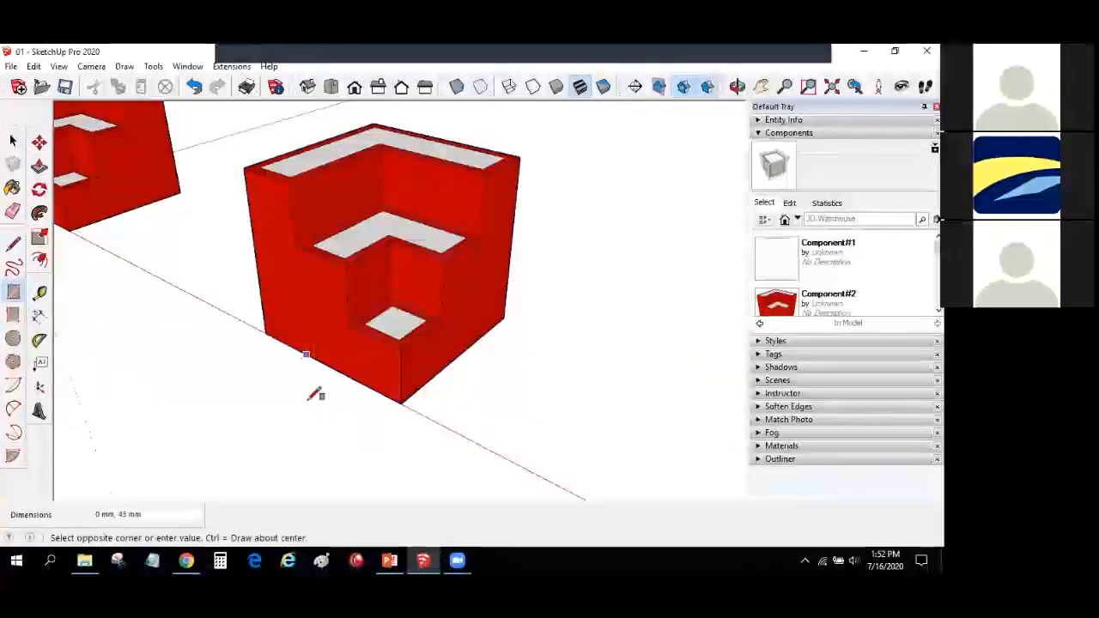
left_click(328, 408)
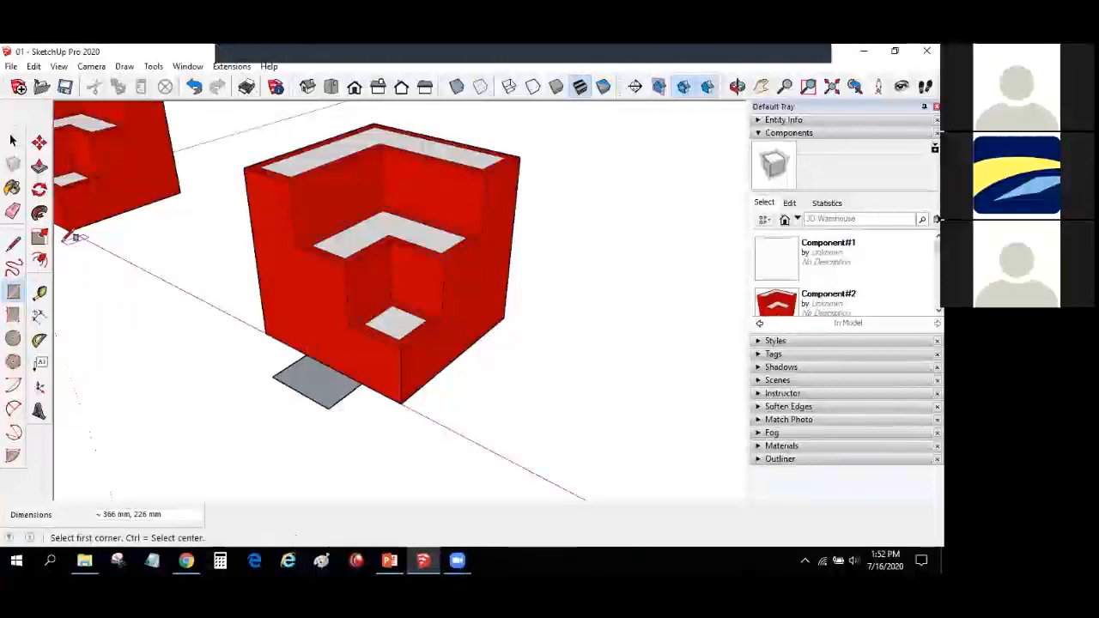
Step: Extrude the ground rectangle upward into a box against the front side of the component block
key("p")
left_click(269, 367)
left_click(295, 319)
key("space")
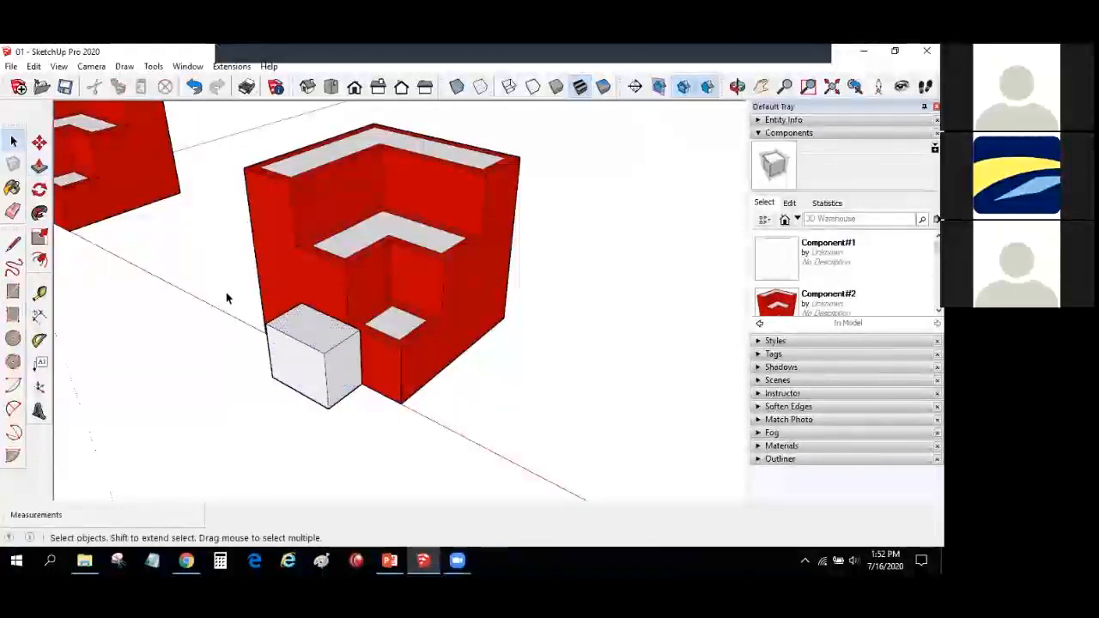
Step: Select the whole new box, try moving it away from the component block, and delete the box
left_click_drag(349, 421, 228, 287)
left_click(39, 141)
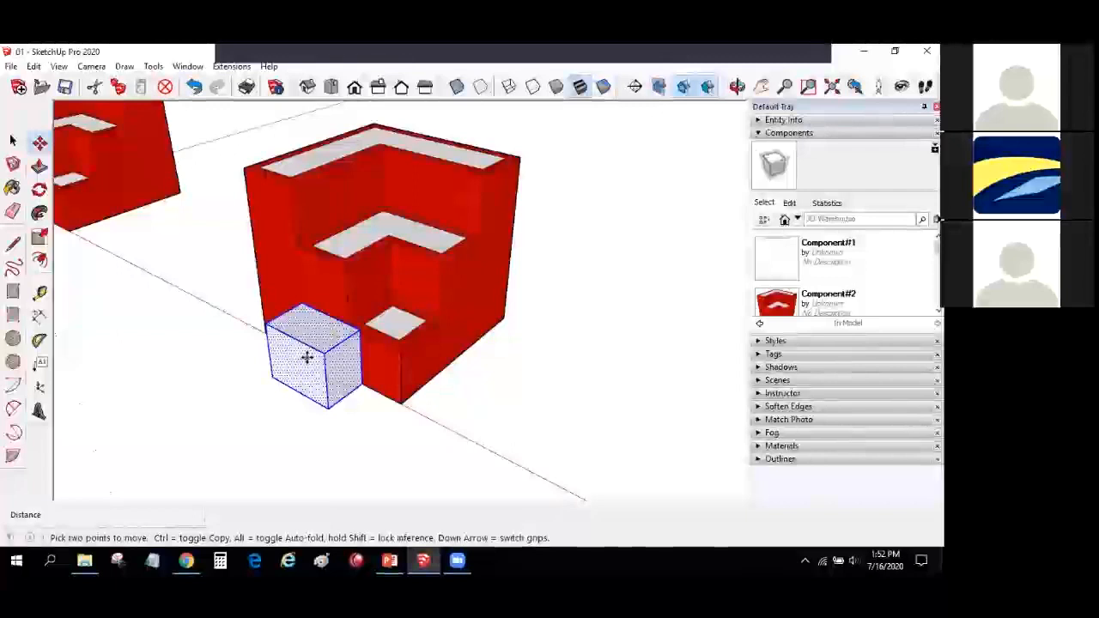
left_click(306, 355)
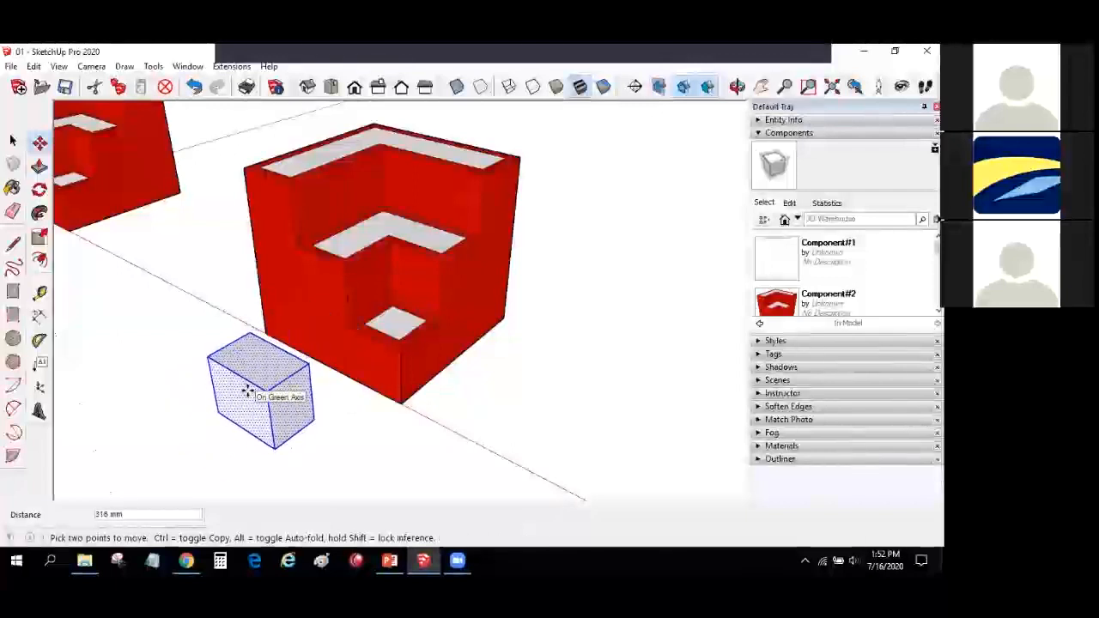
key("Escape")
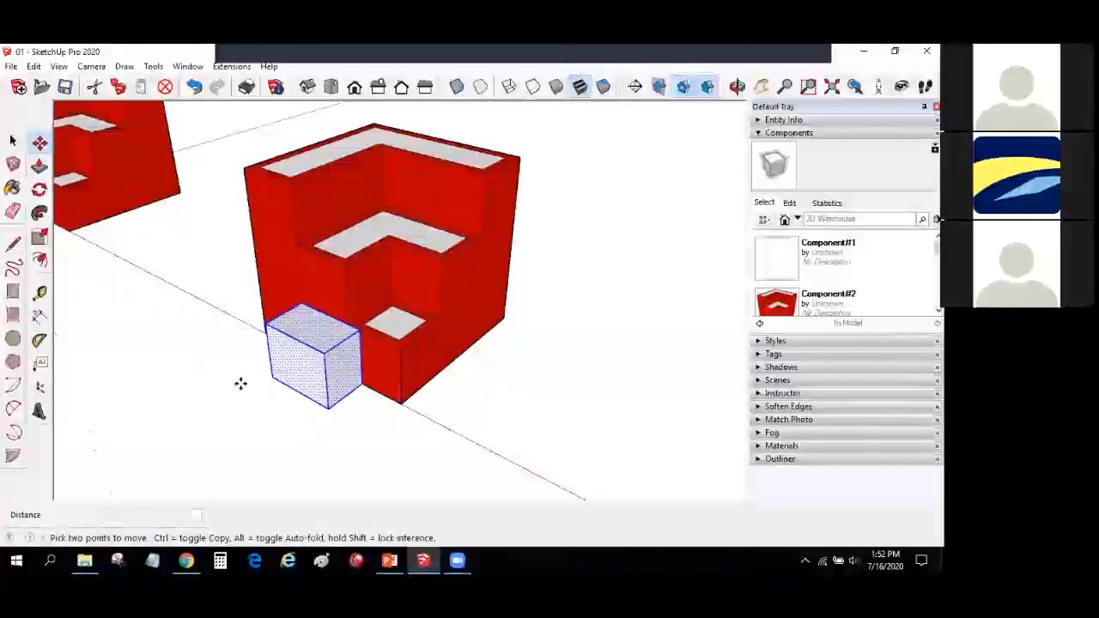
key("Delete")
key("space")
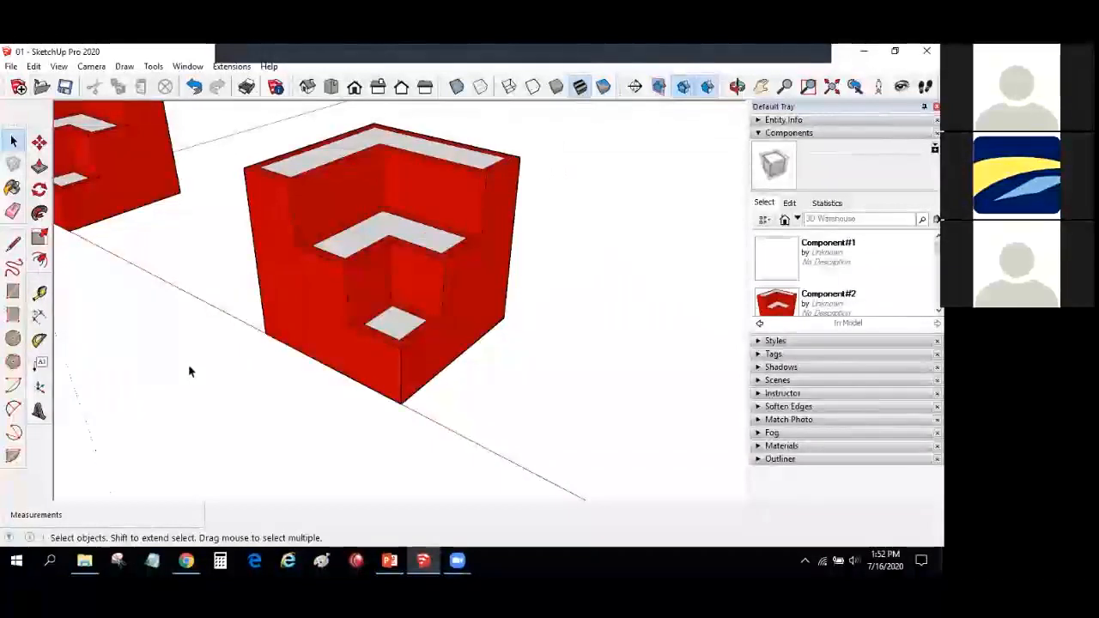
Step: Select both red blocks and array five evenly spaced copies of them along the green axis
middle_click_drag(190, 371, 283, 326)
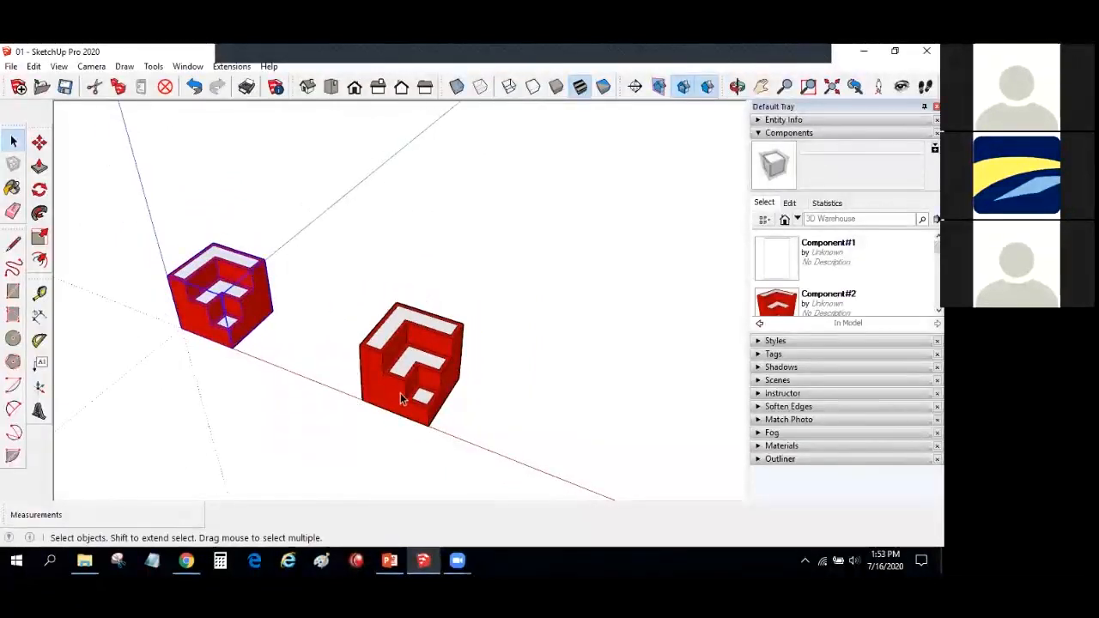
left_click_drag(121, 197, 497, 478)
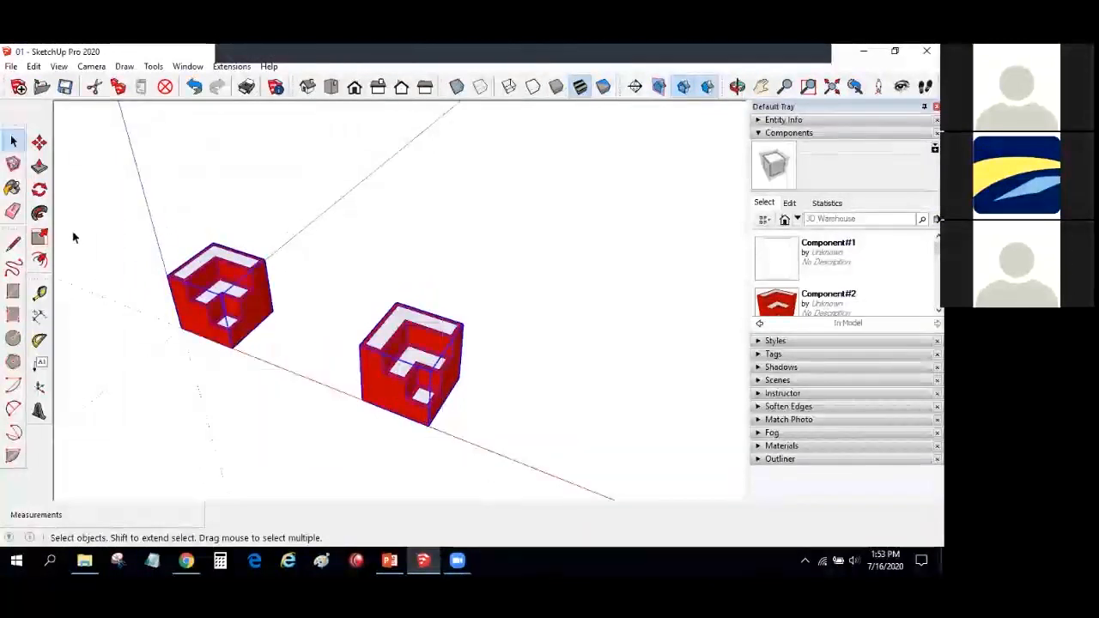
left_click(40, 142)
key("ctrl")
left_click(420, 431)
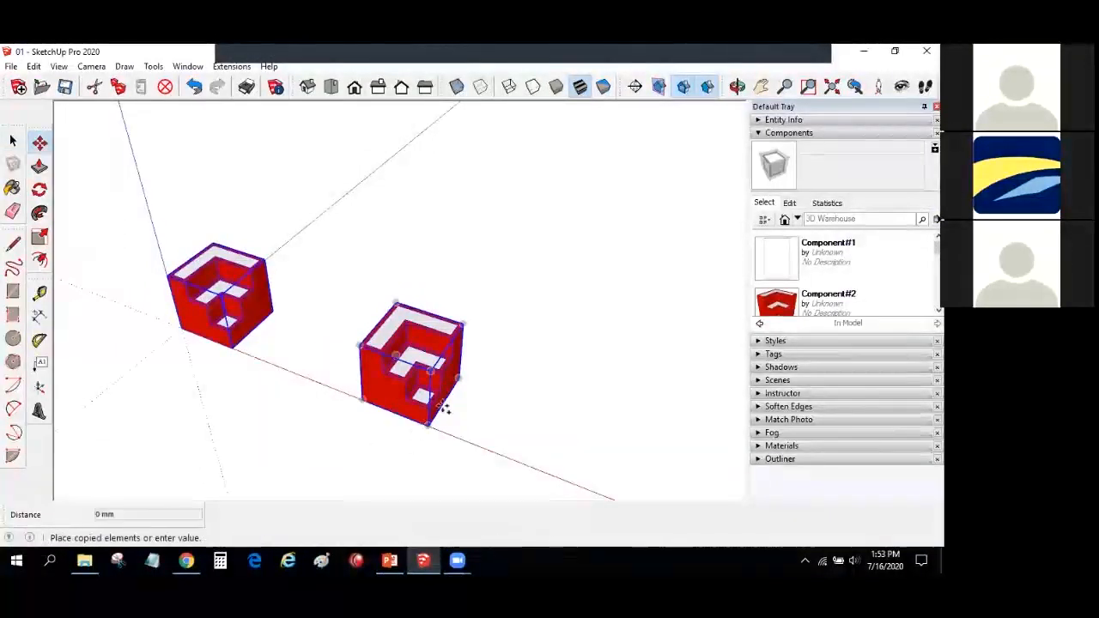
type("5x")
key("Return")
scroll(488, 358, "down", 3)
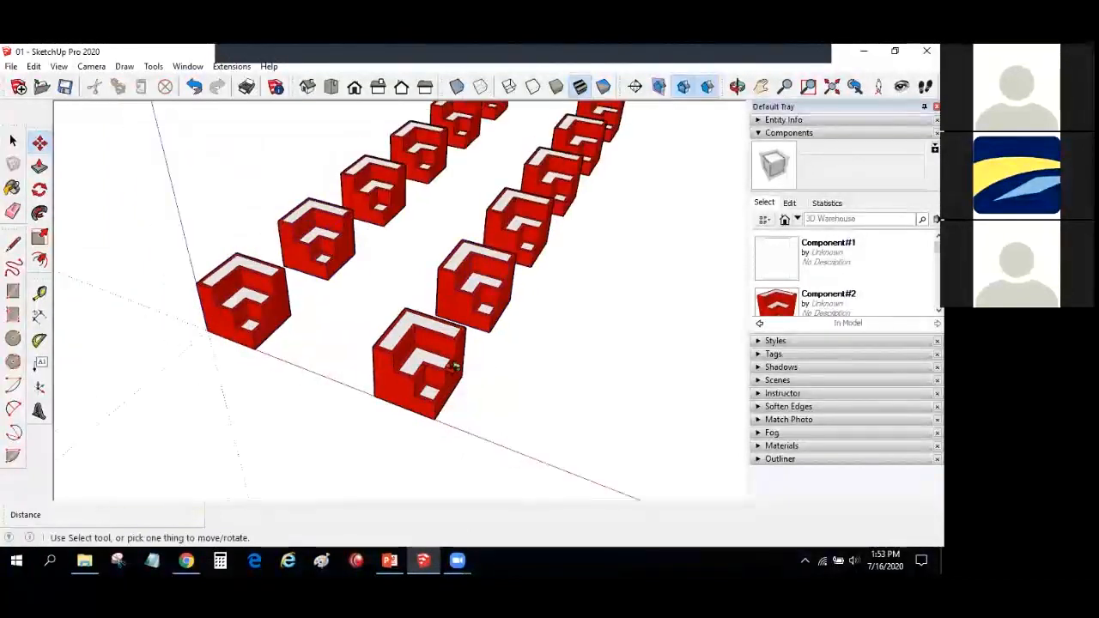
Step: Open the first grouped block for editing and pull its front side face outward along the red axis with Push/Pull
middle_click_drag(302, 306, 208, 265)
scroll(230, 279, "up", 2)
scroll(291, 314, "up", 2)
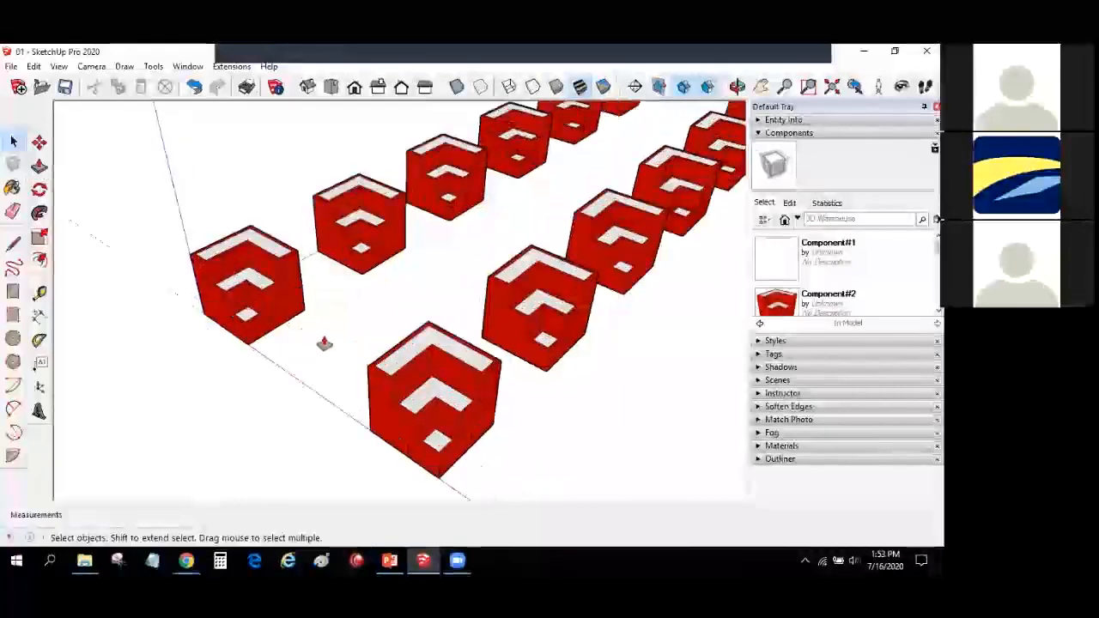
double_click(258, 292)
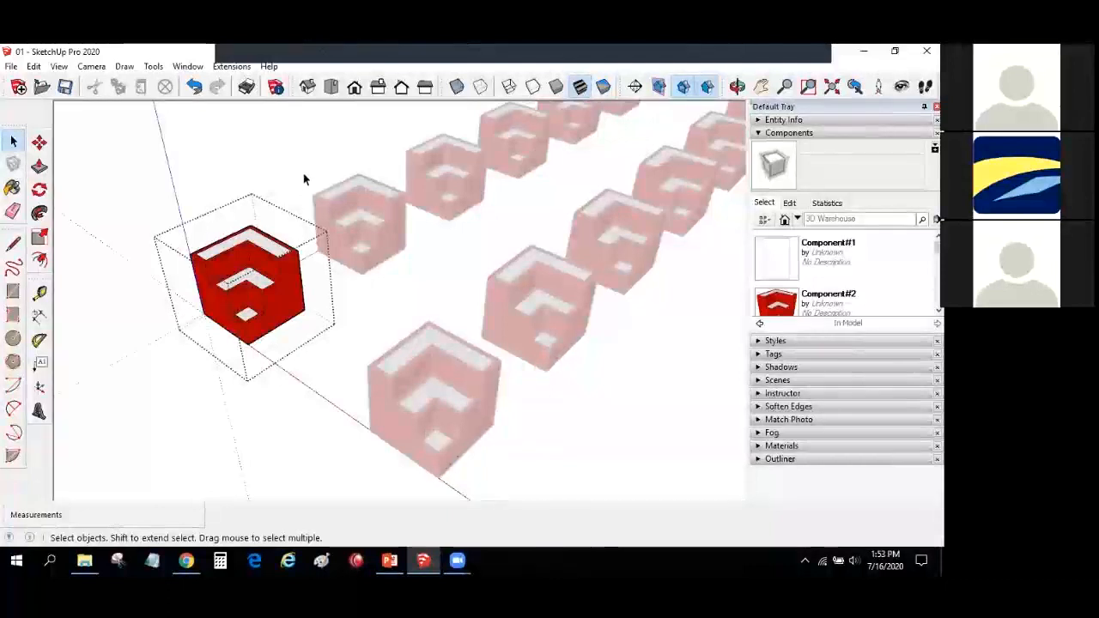
middle_click_drag(304, 180, 314, 182)
key("p")
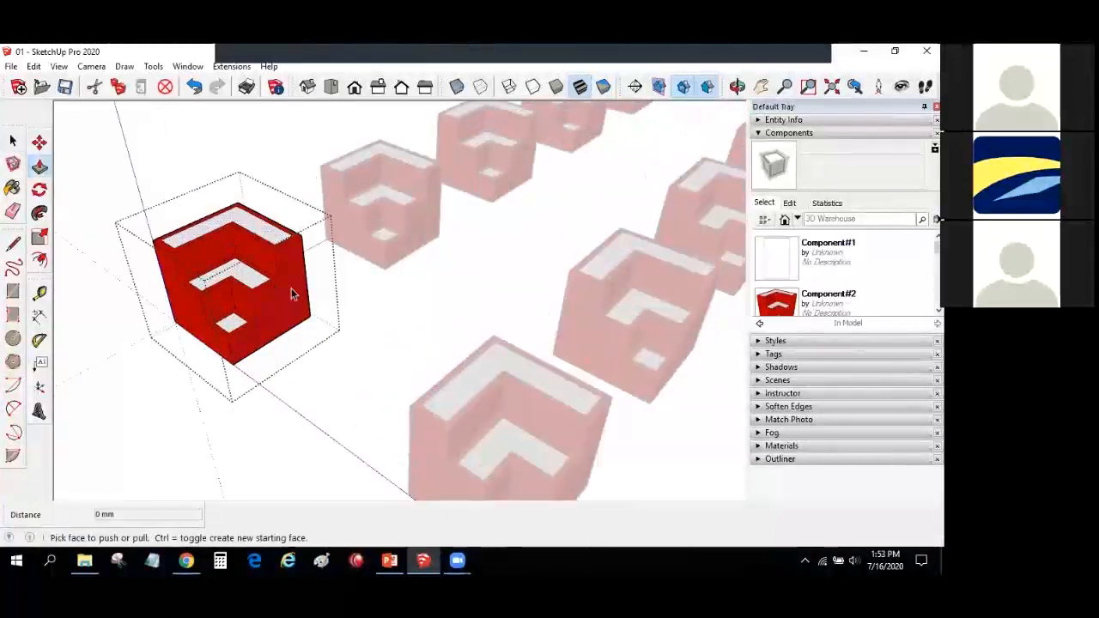
left_click(292, 295)
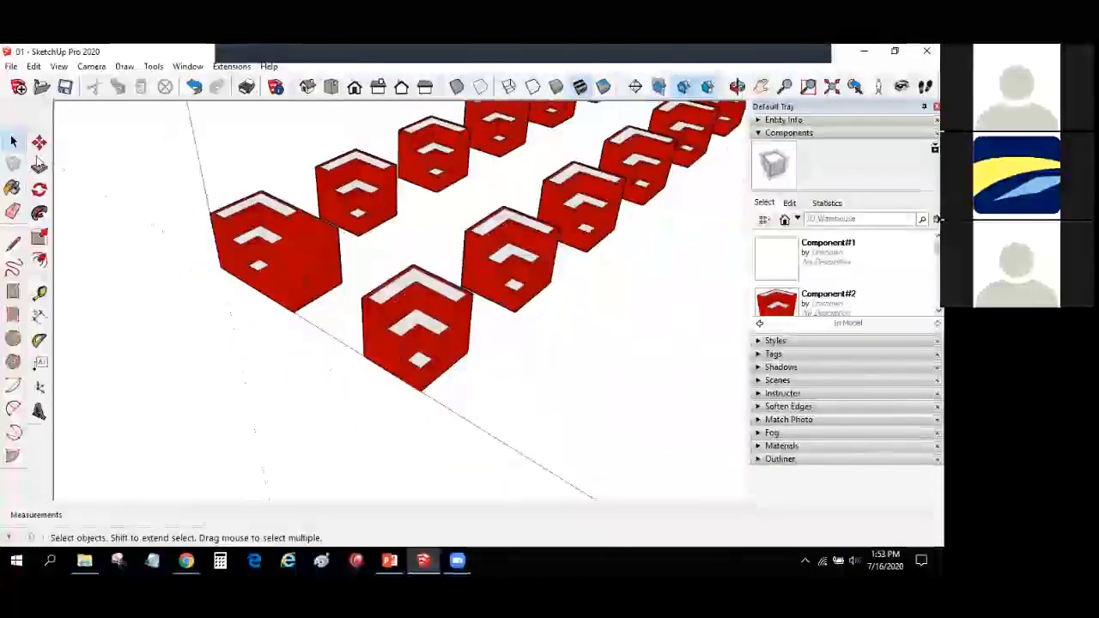
Step: Open the second grouped block for editing and pull its L-shaped top face upward into a tall wall
left_click(38, 189)
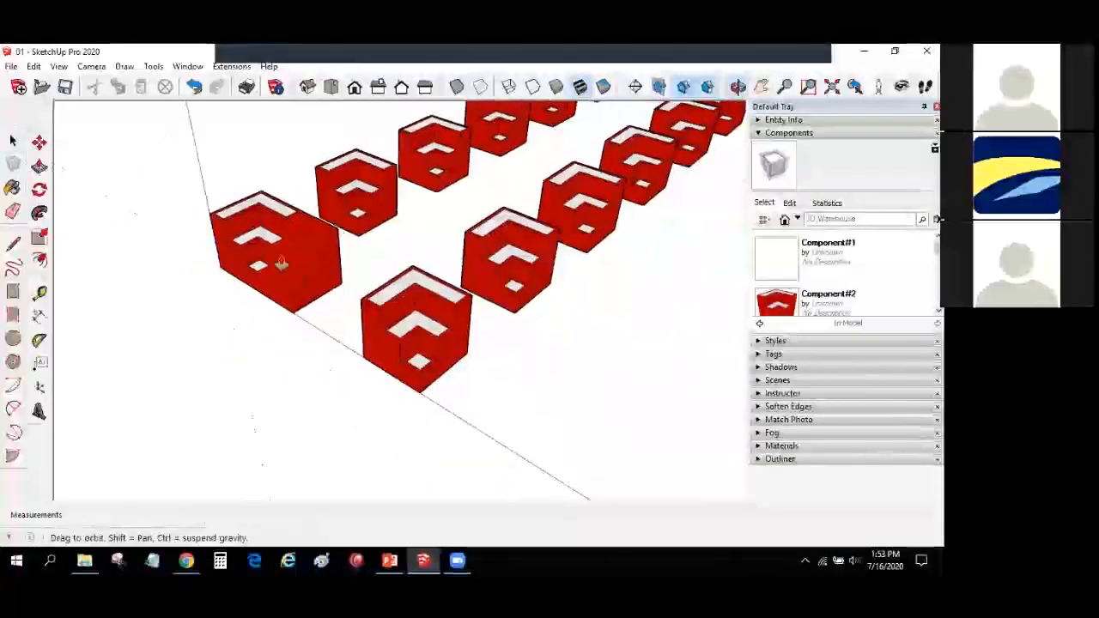
left_click_drag(306, 269, 302, 246)
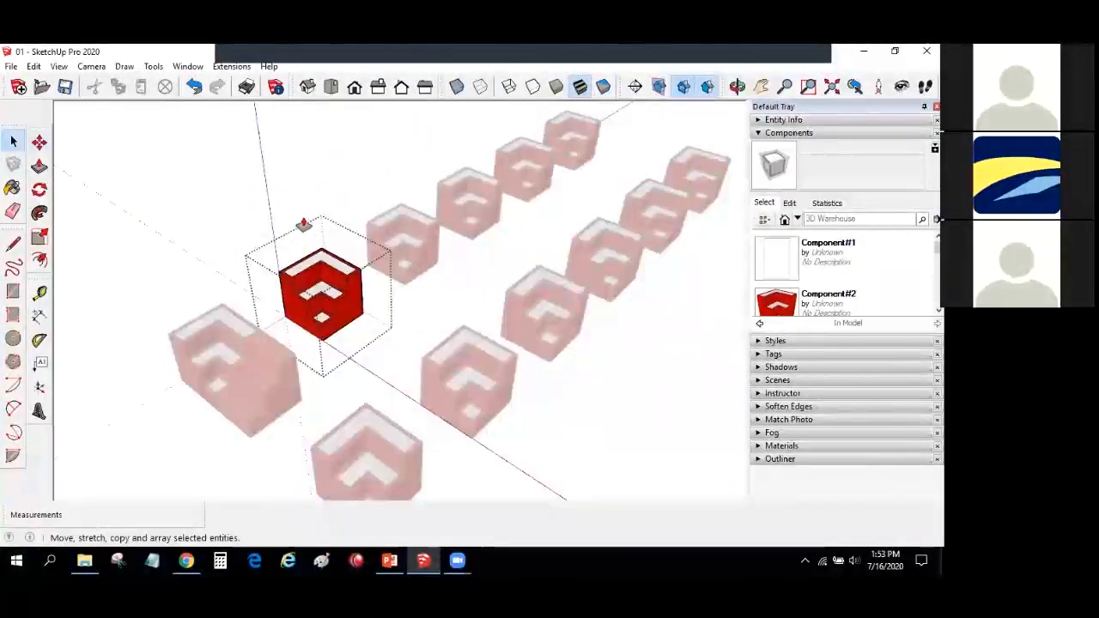
key("p")
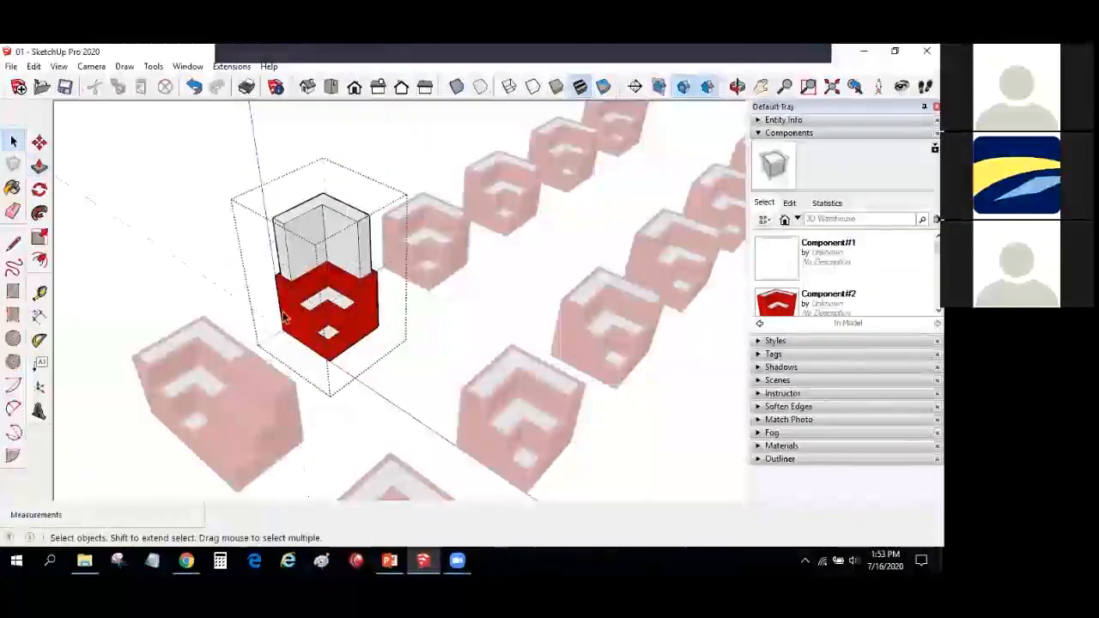
left_click(443, 255)
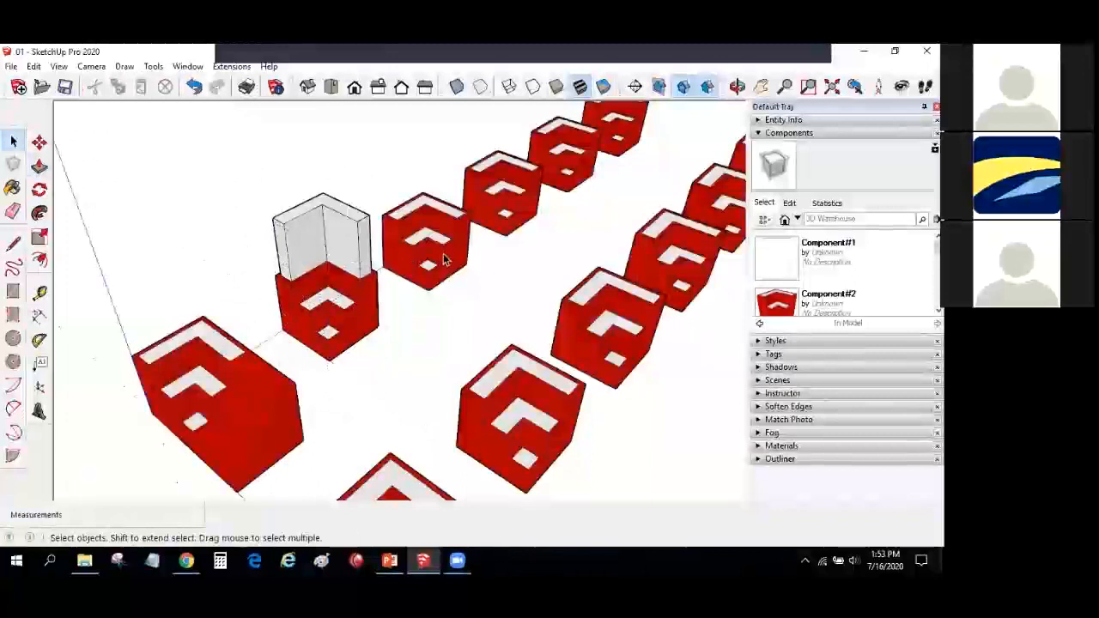
Step: Open the third grouped block for editing and pull an inner step face 200 mm over part of the middle ledge
left_click(322, 230)
double_click(432, 215)
left_click(40, 170)
double_click(434, 230)
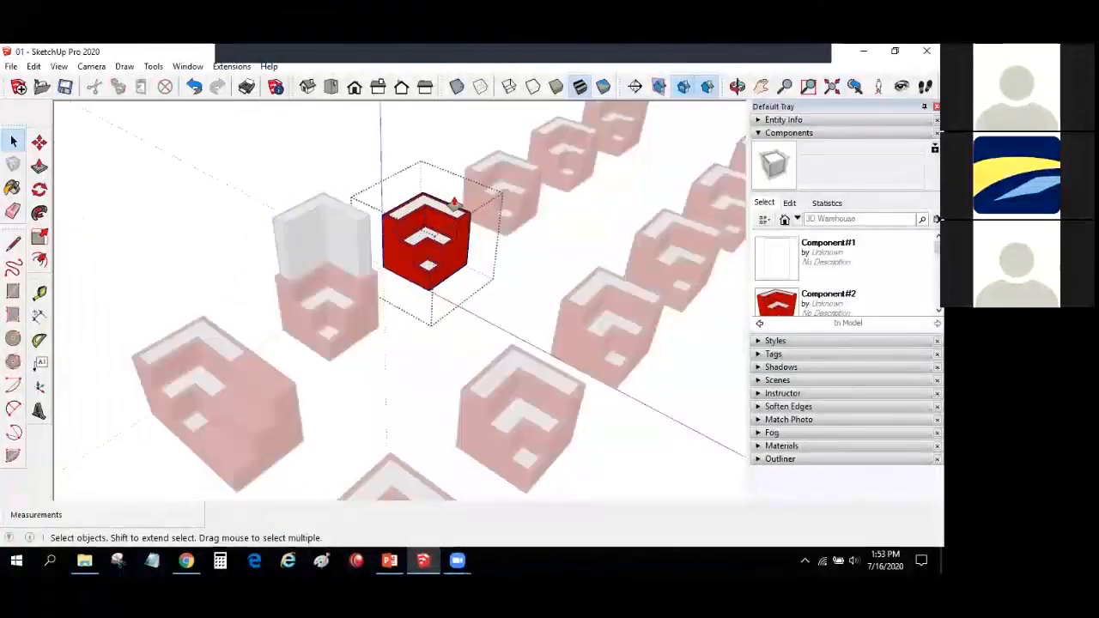
key("p")
scroll(446, 225, "up", 4)
double_click(458, 223)
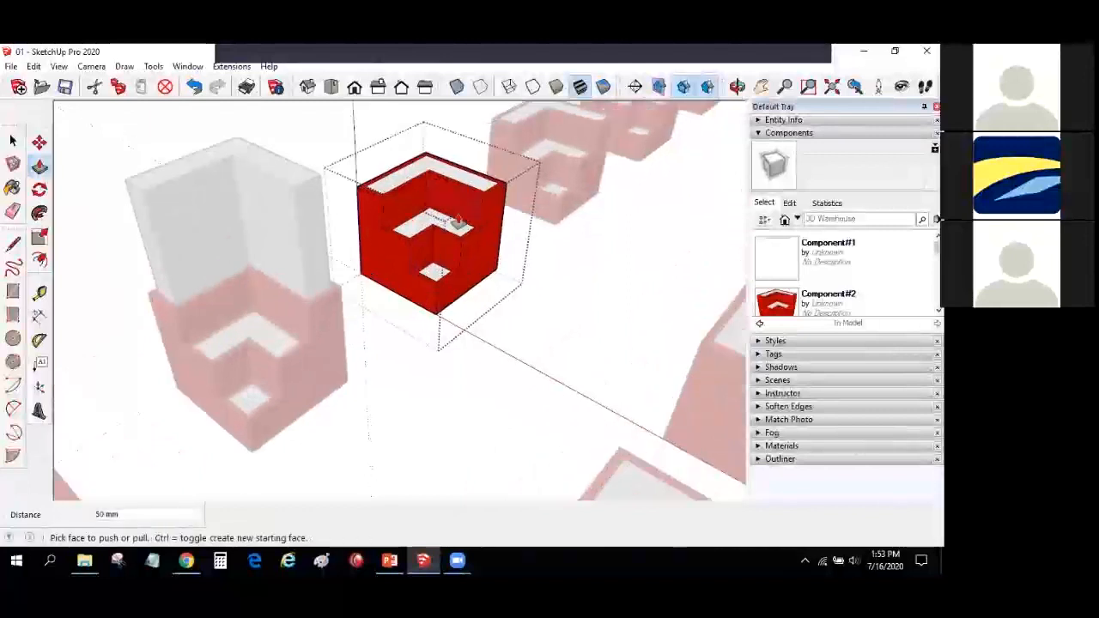
left_click(453, 237)
left_click(456, 247)
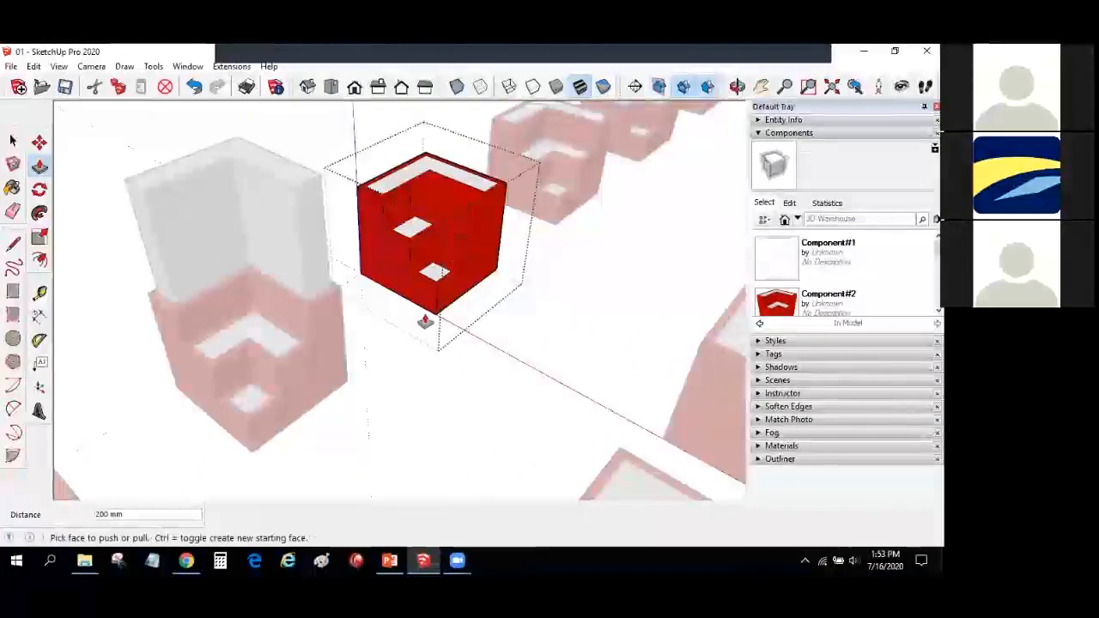
scroll(424, 322, "down", 1)
key("space")
left_click(520, 433)
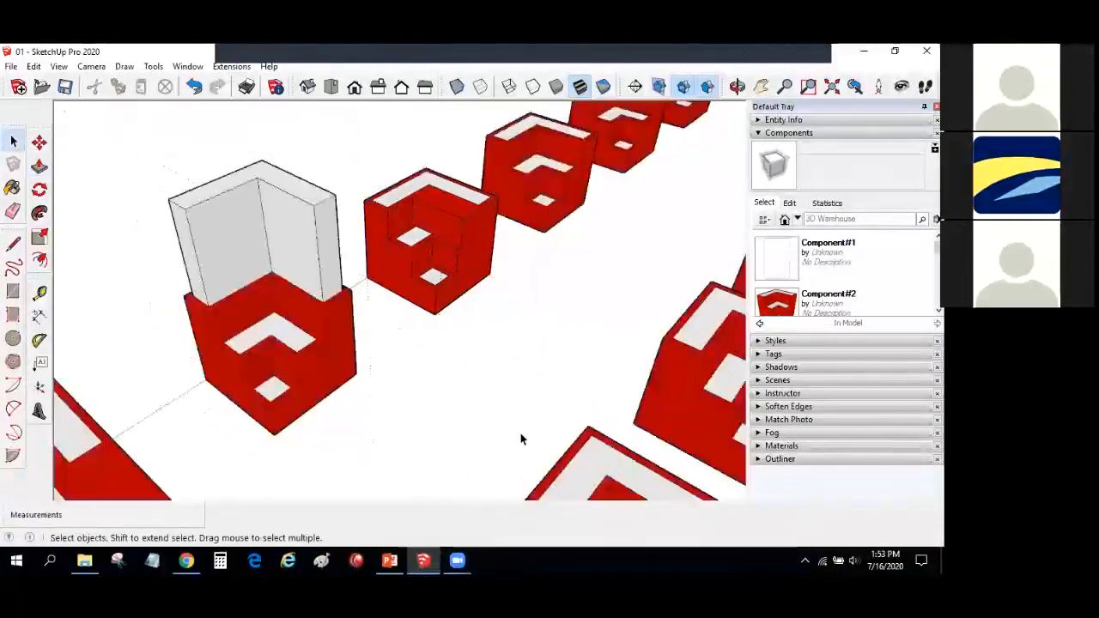
Step: Open the front component block for editing and pull its side face outward about 650 mm along the red axis
scroll(486, 404, "down", 3)
middle_click_drag(405, 336, 414, 346)
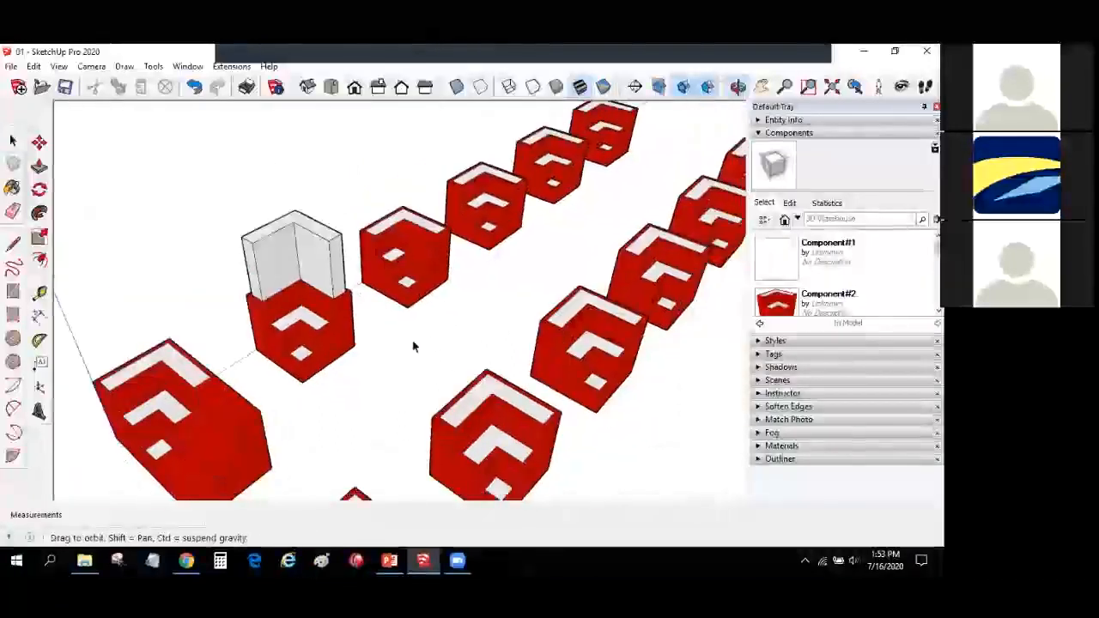
scroll(413, 346, "down", 4)
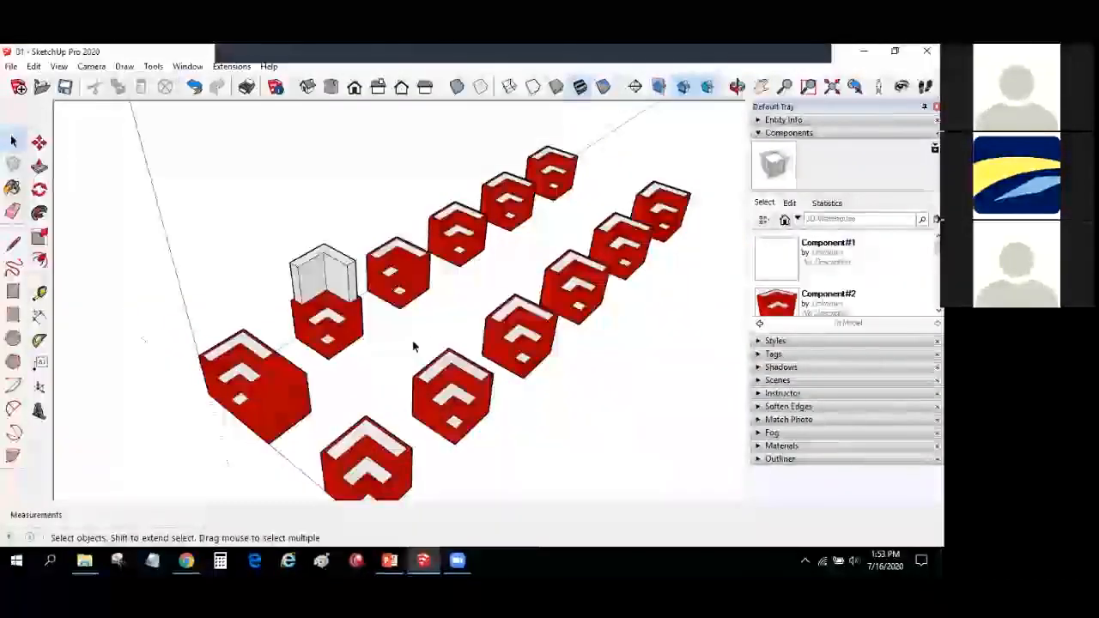
scroll(412, 346, "down", 2)
middle_click_drag(412, 346, 461, 449)
scroll(389, 413, "down", 1)
double_click(394, 415)
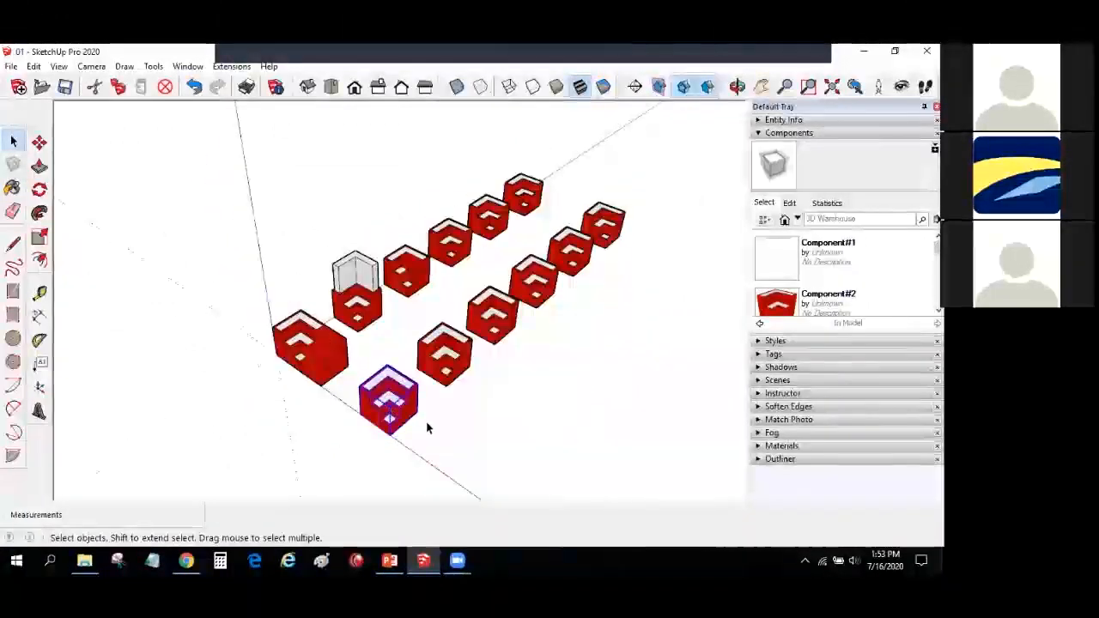
scroll(428, 423, "up", 3)
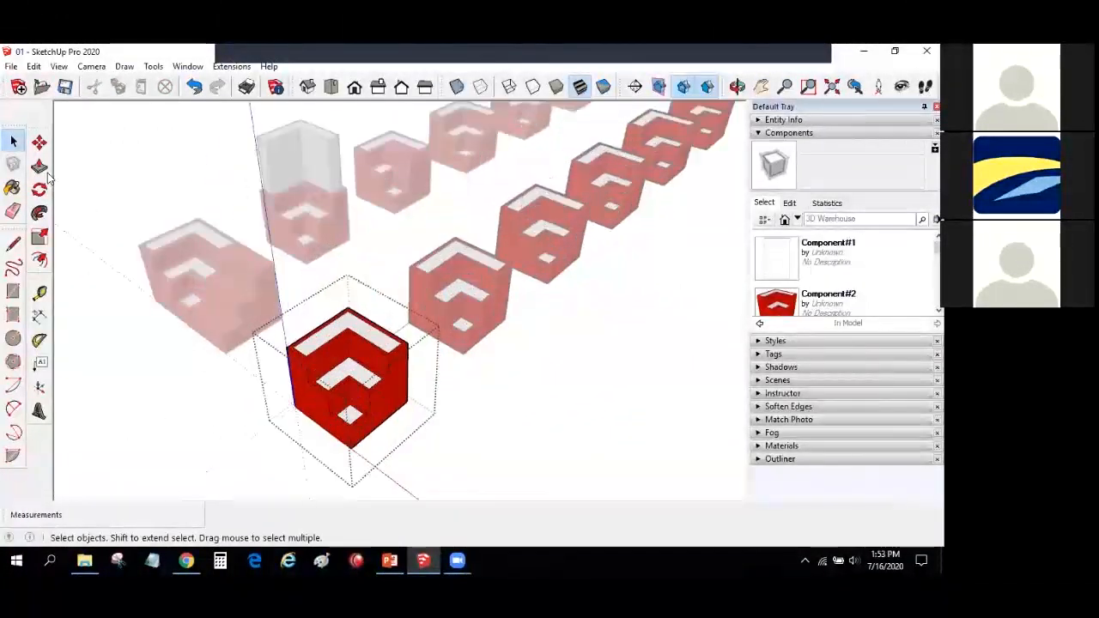
left_click(39, 165)
left_click_drag(534, 464, 543, 468)
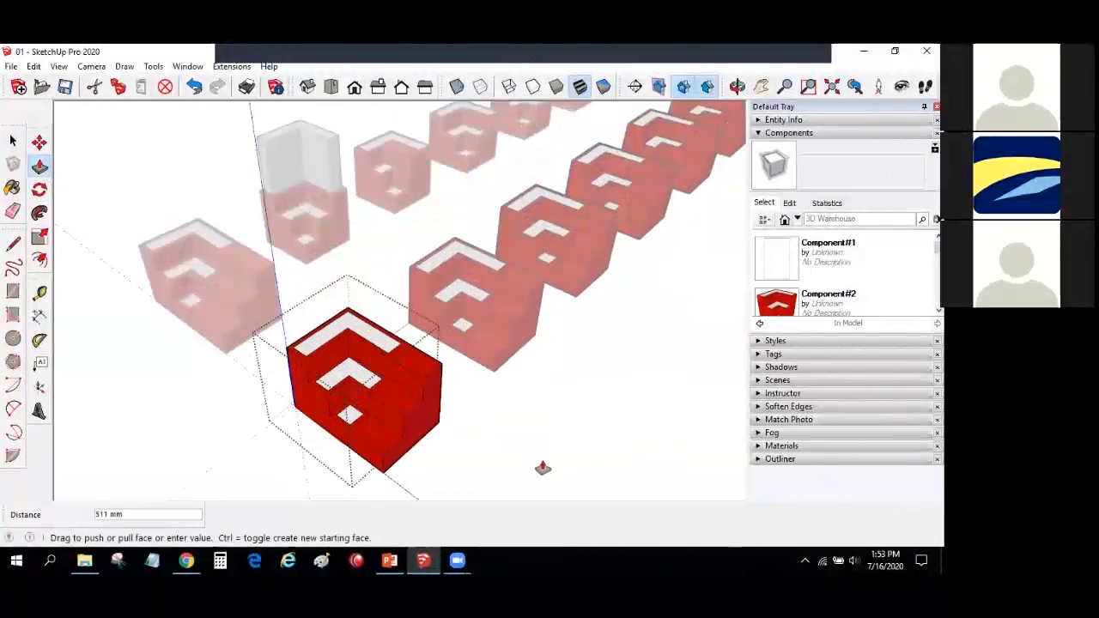
left_click_drag(123, 233, 16, 146)
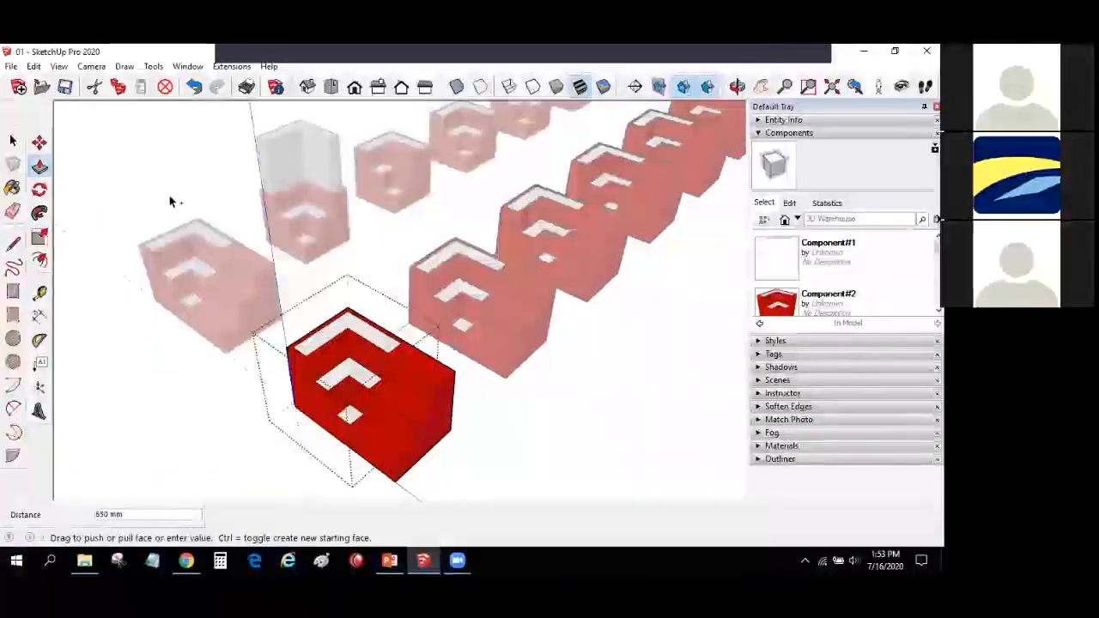
left_click_drag(170, 201, 503, 388)
key("space")
left_click(515, 398)
Step: Undo the face extension made inside the component
double_click(421, 404)
key("ctrl+z")
left_click(503, 257)
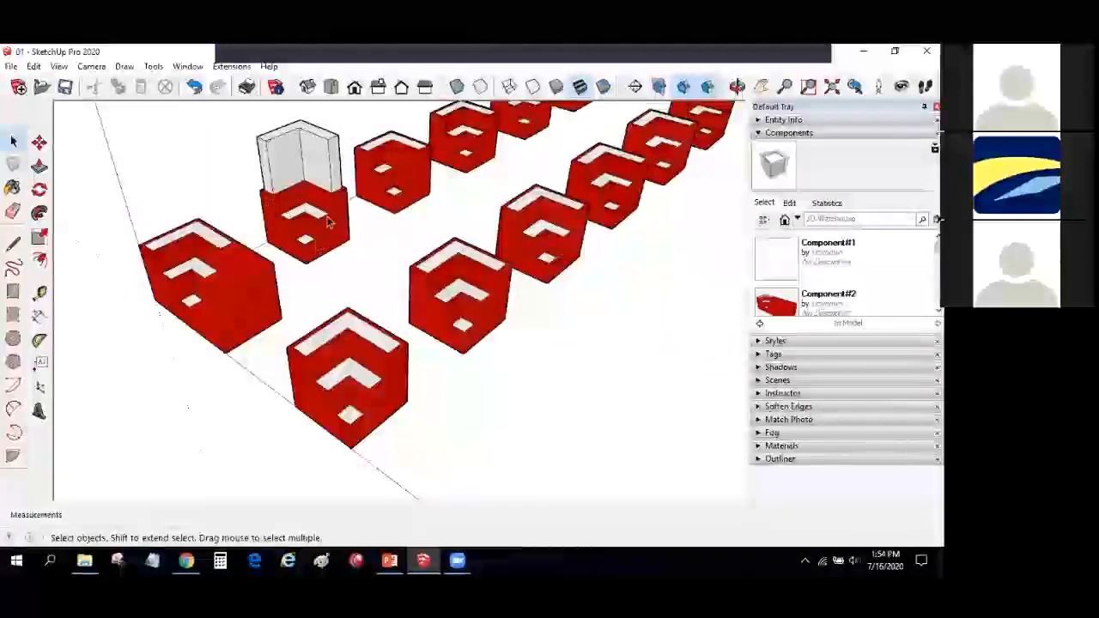
Step: Place another instance of Component#2 from the model's component list on the ground near the front component block
scroll(447, 213, "down", 4)
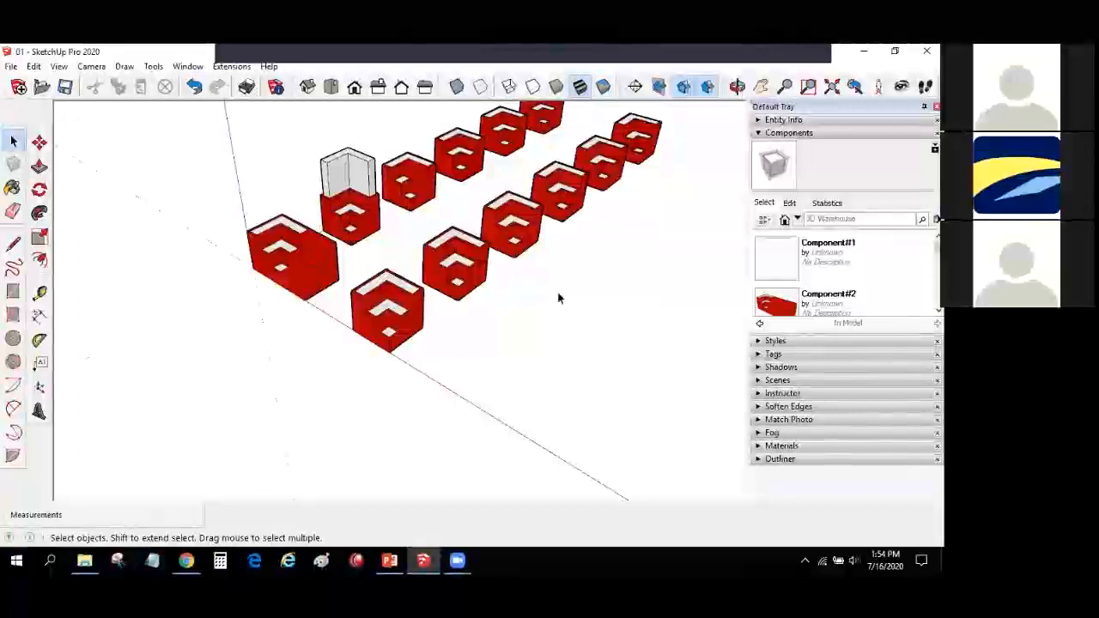
scroll(845, 274, "down", 1)
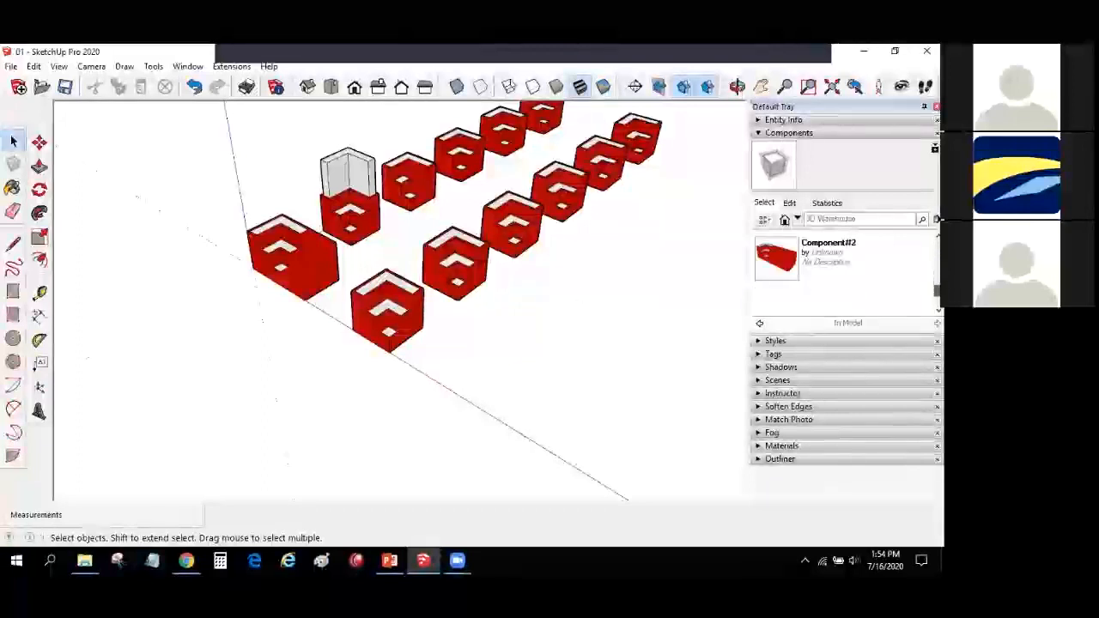
left_click(795, 269)
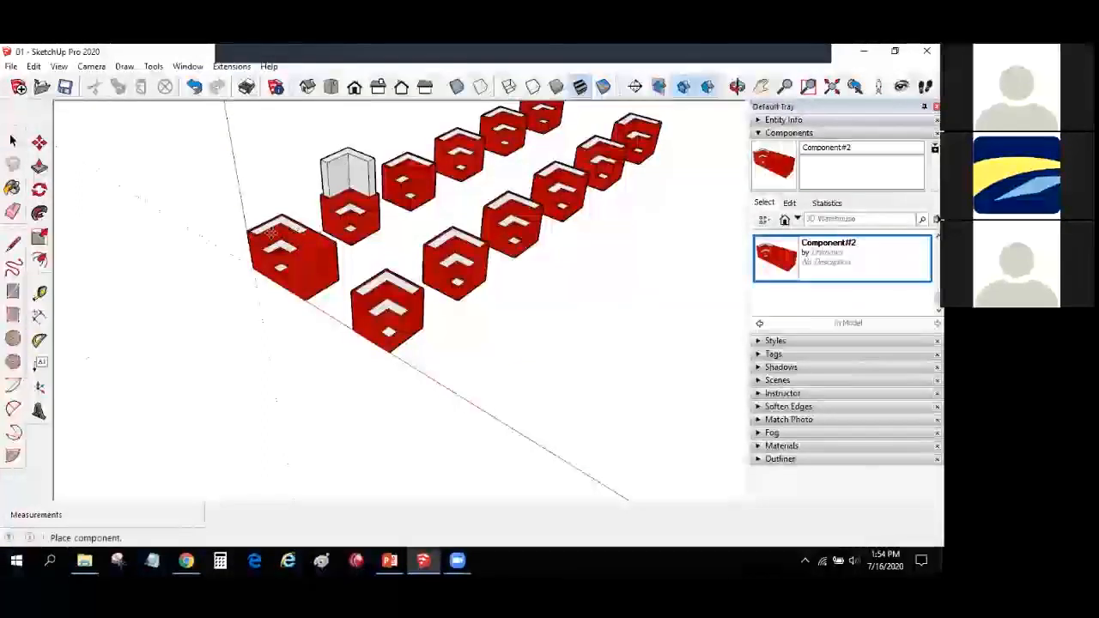
left_click(500, 385)
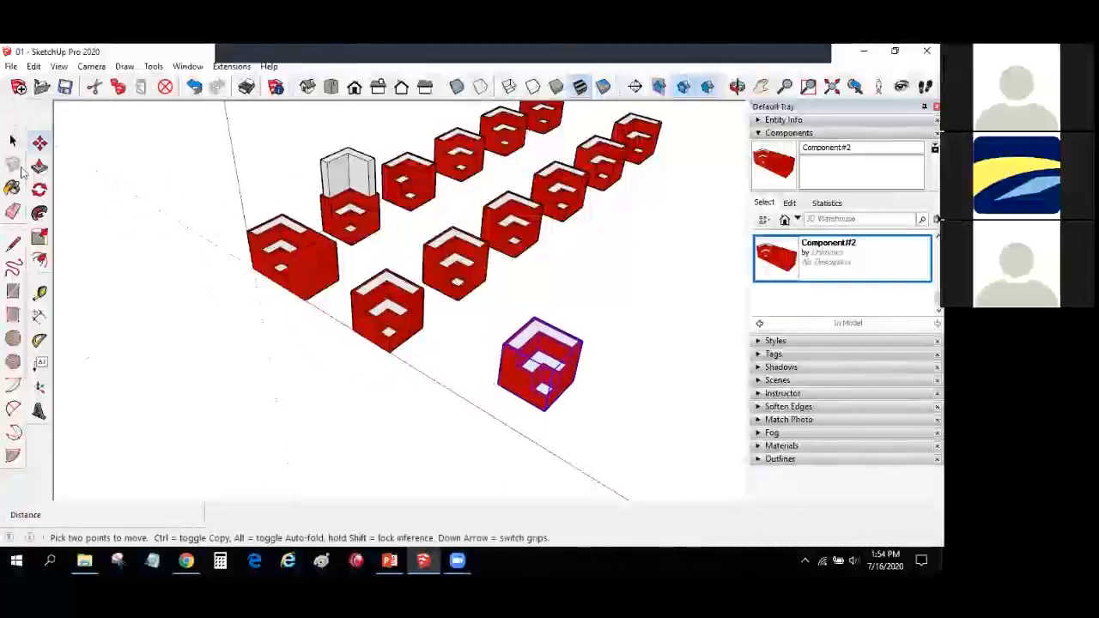
left_click(14, 142)
right_click(776, 256)
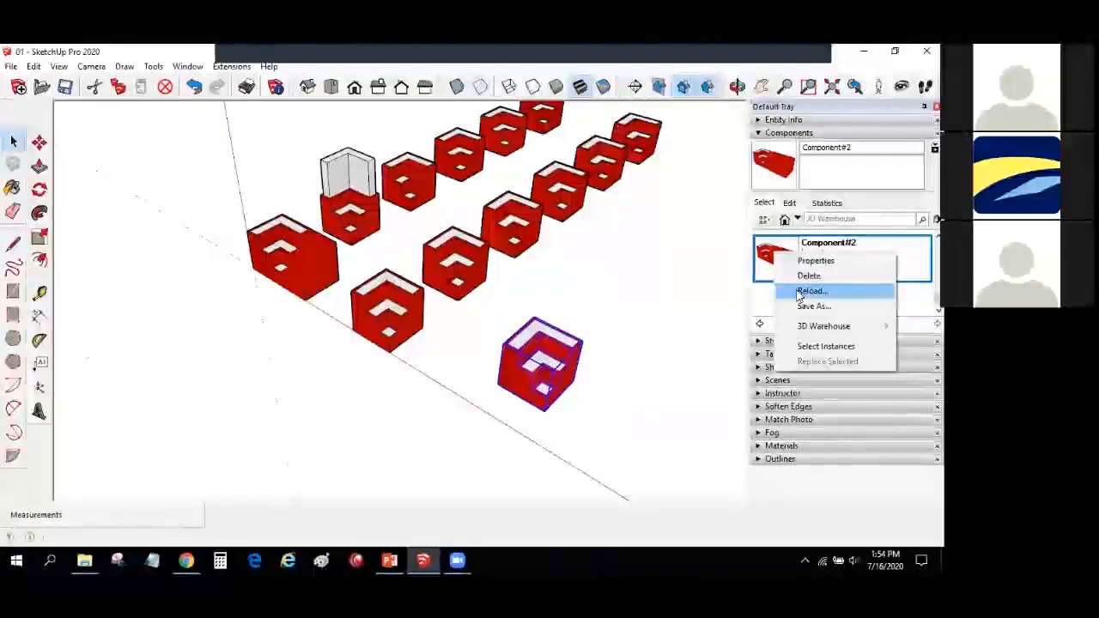
left_click(765, 299)
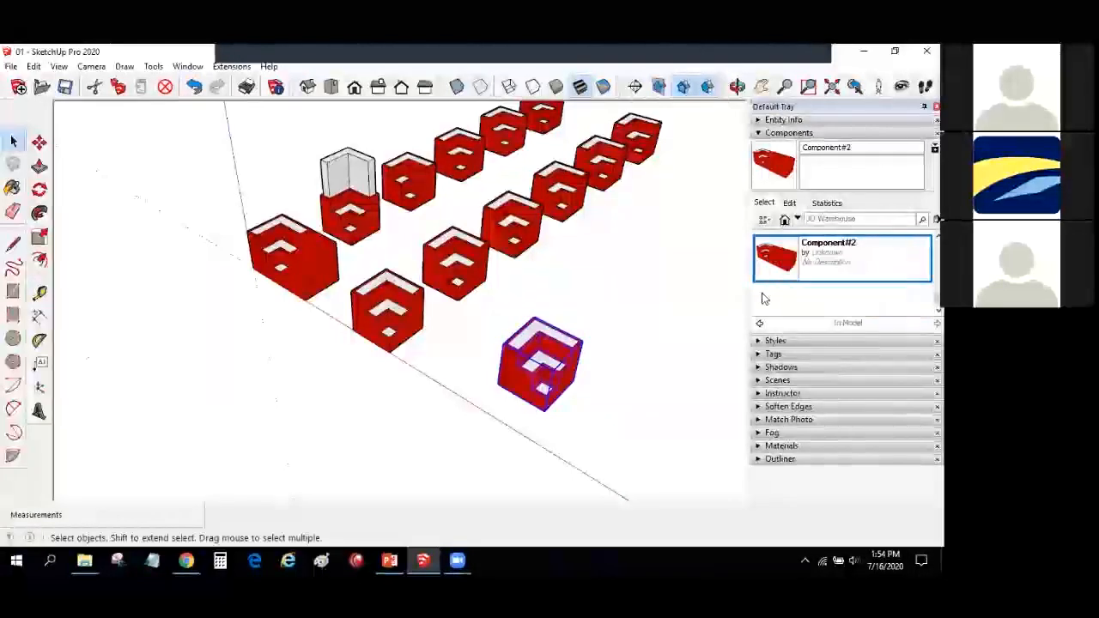
right_click(792, 257)
left_click(684, 296)
left_click(544, 354)
middle_click_drag(545, 354, 559, 345)
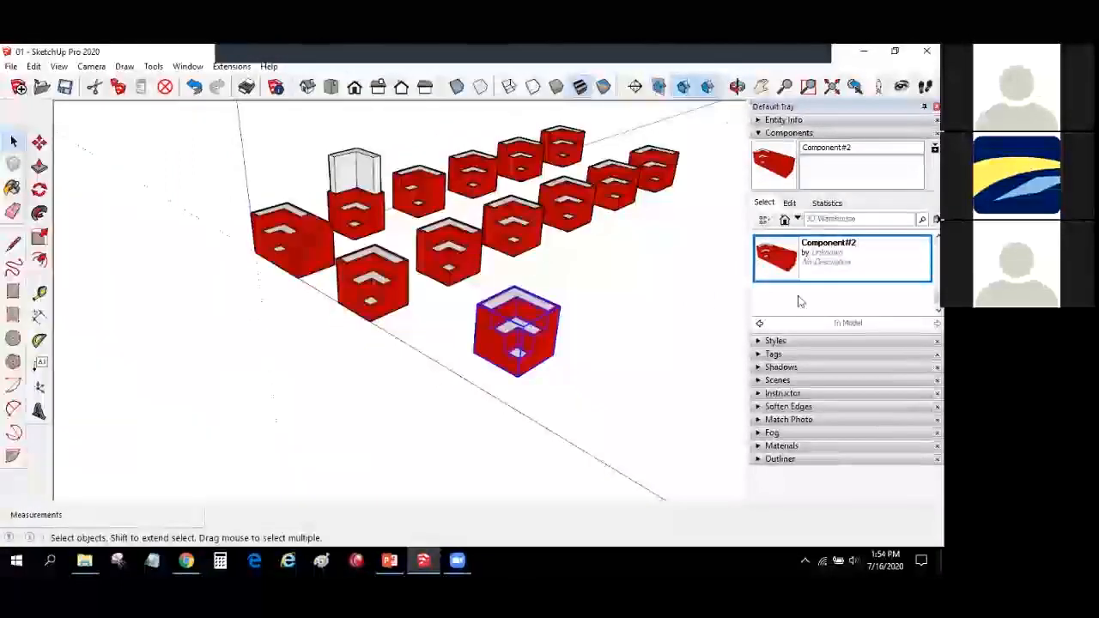
Step: Place three more instances of Component#2 from the in-model component list on the ground around the newly inserted block
scroll(559, 345, "up", 3)
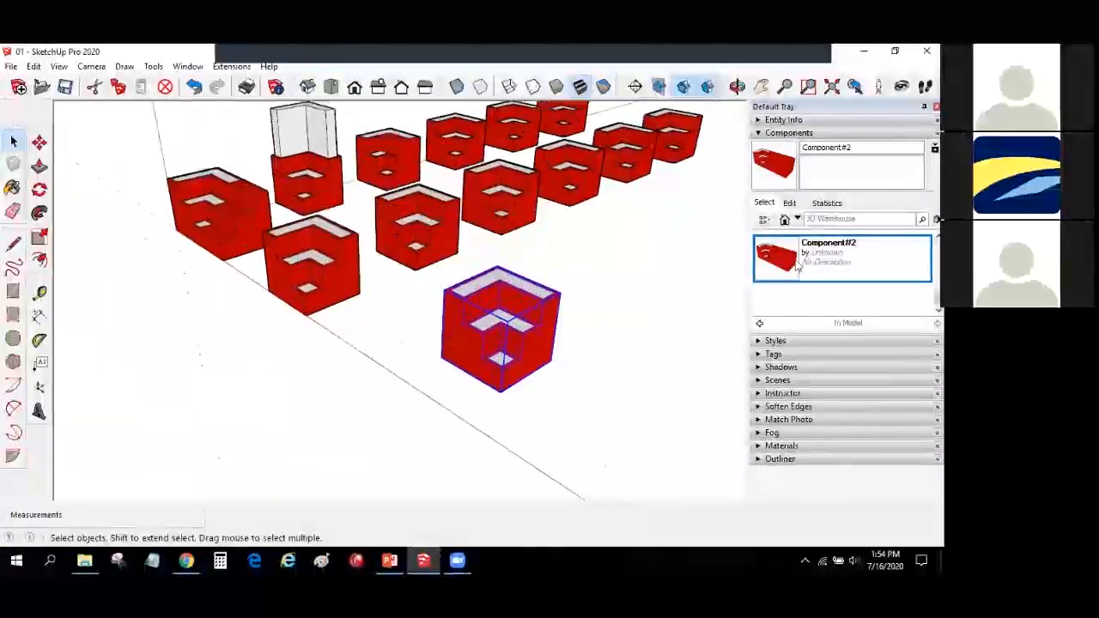
left_click(794, 262)
left_click(610, 332)
left_click(768, 255)
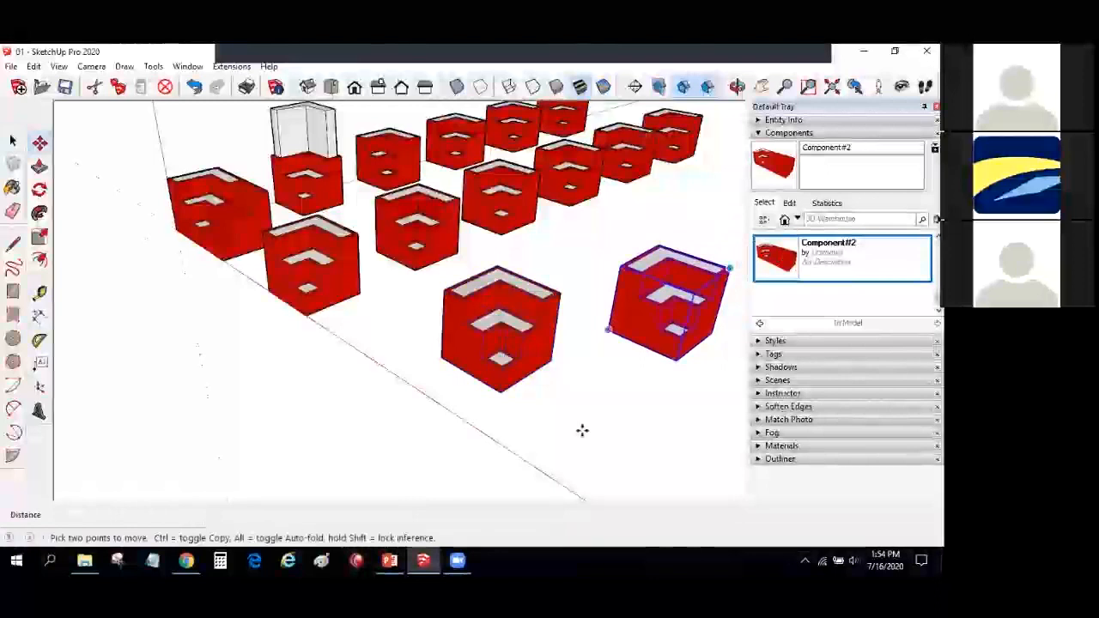
left_click(582, 431)
left_click(572, 437)
left_click(777, 258)
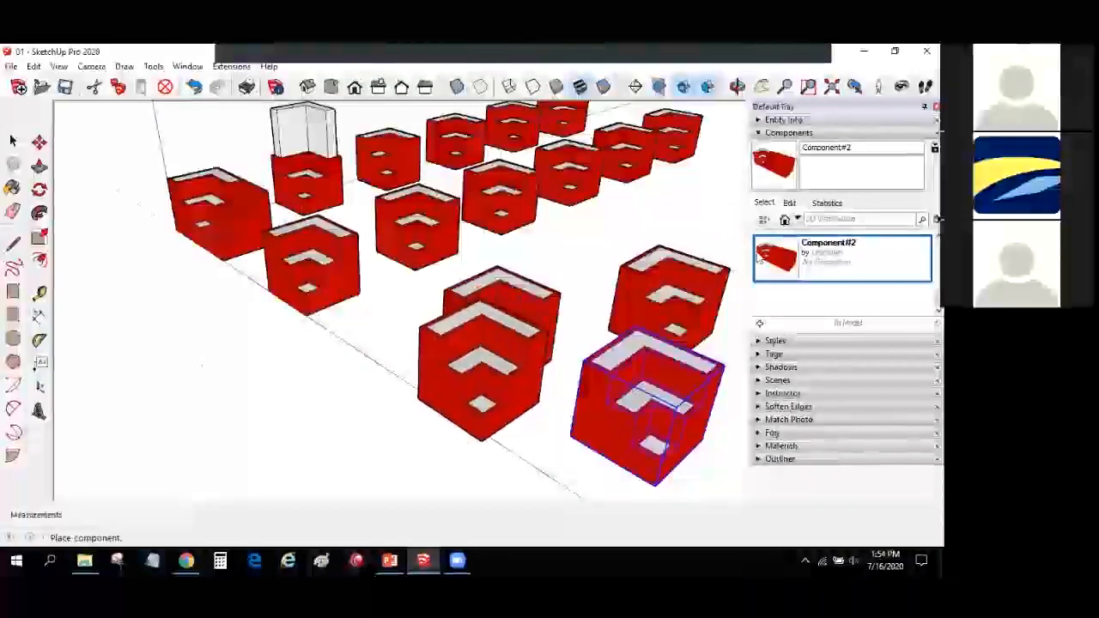
left_click(410, 417)
key("space")
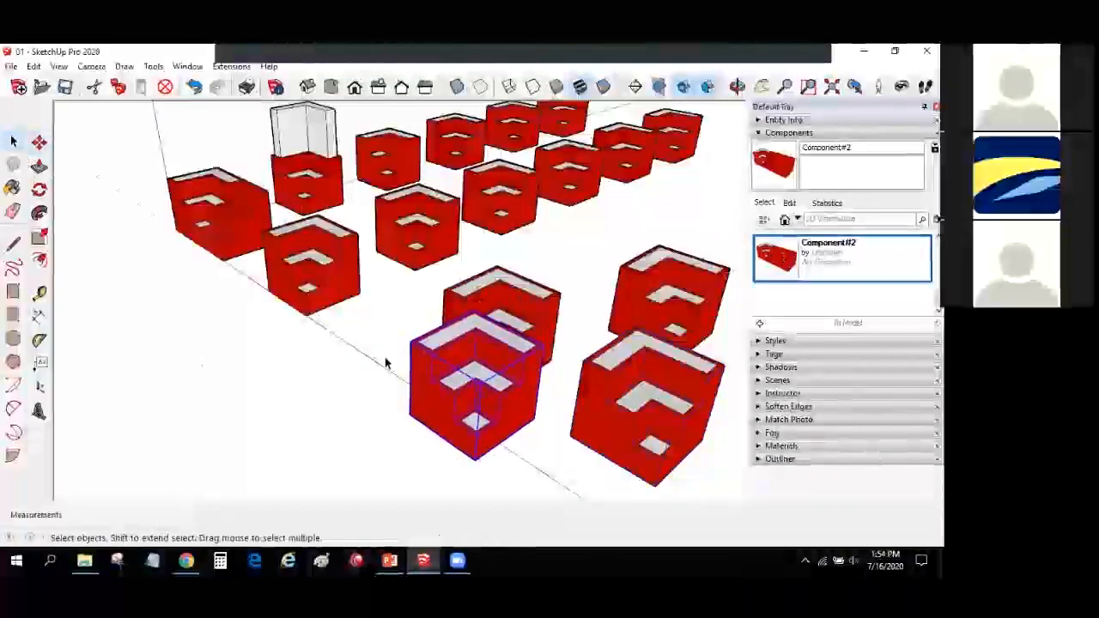
Step: Review the model's component instances and groups in the Outliner, then collapse it
scroll(386, 361, "down", 4)
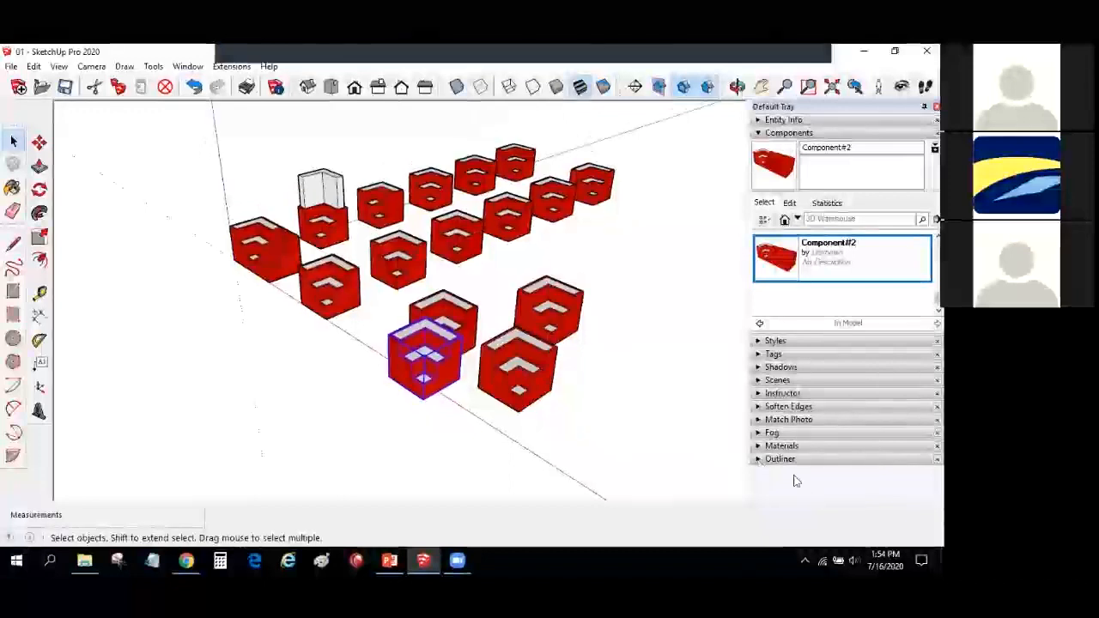
left_click(794, 459)
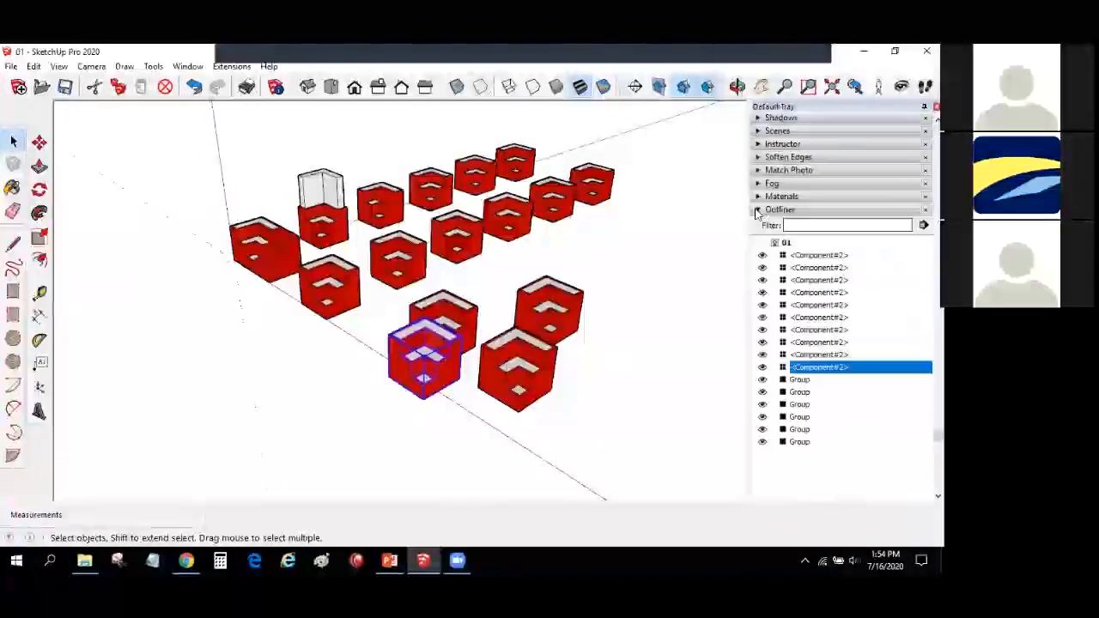
left_click(763, 209)
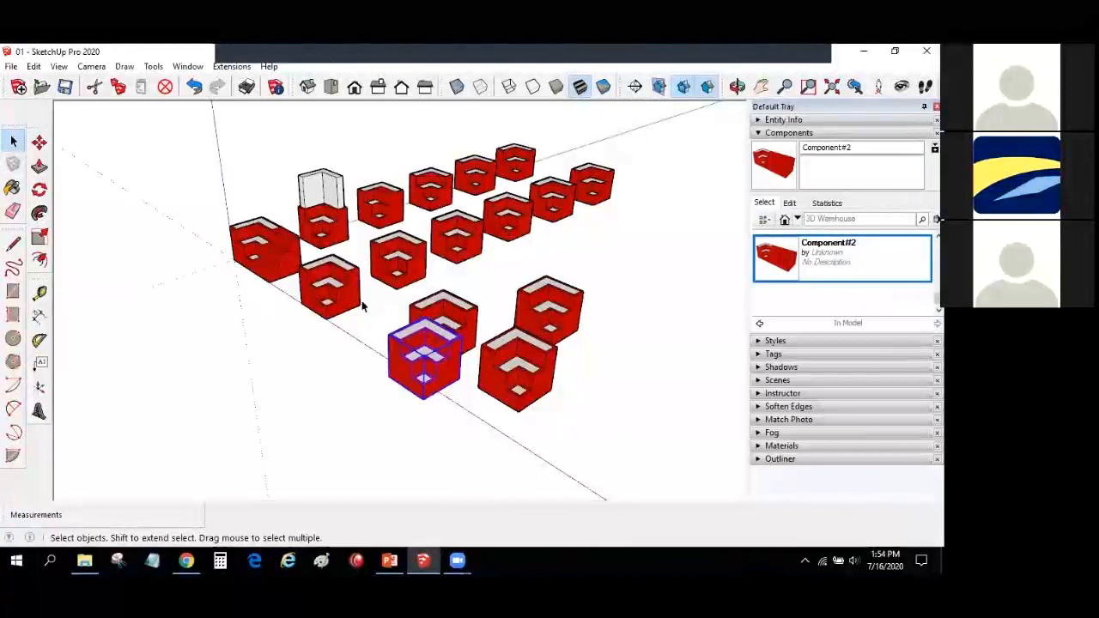
Step: Select and delete the four extra component blocks standing in front of the two arrayed rows
scroll(612, 332, "up", 2)
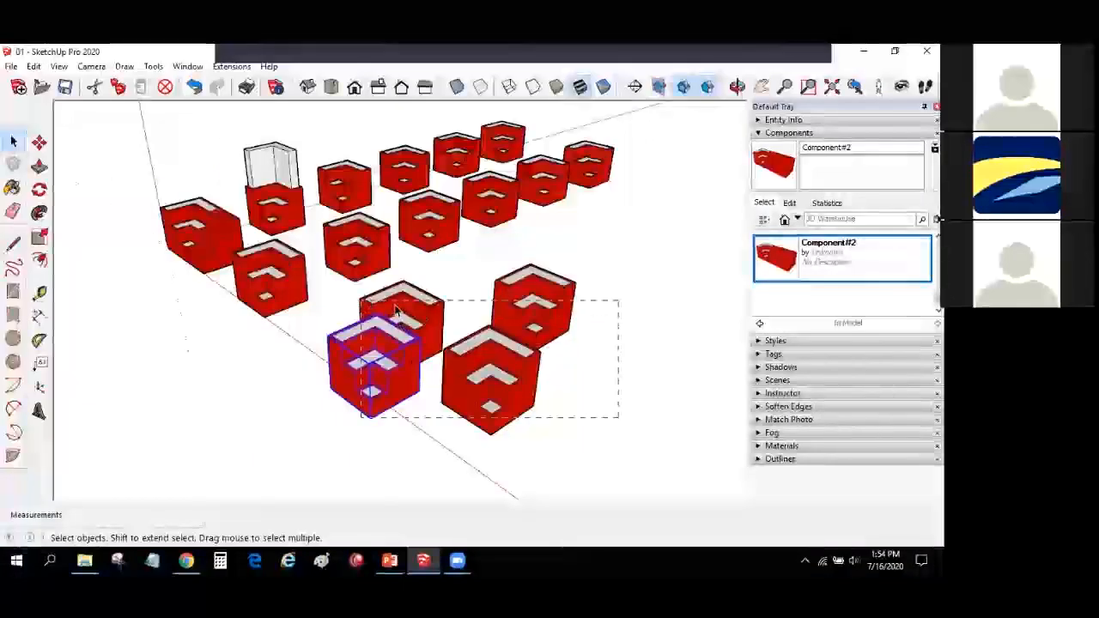
key("Delete")
Step: Open the third component block for editing, try to push one of its inner step faces, and close the component
mouse_move(393, 397)
middle_mouse_down()
mouse_move(326, 368)
mouse_move(248, 360)
mouse_move(388, 223)
middle_mouse_up()
middle_click_drag(472, 172, 197, 333)
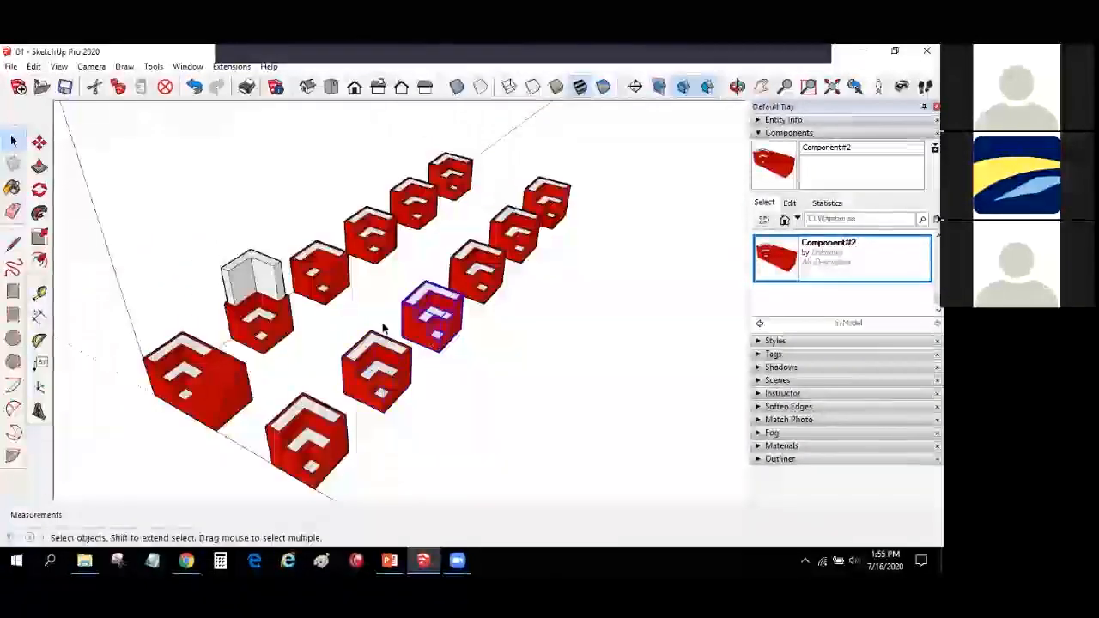
double_click(431, 339)
key("p")
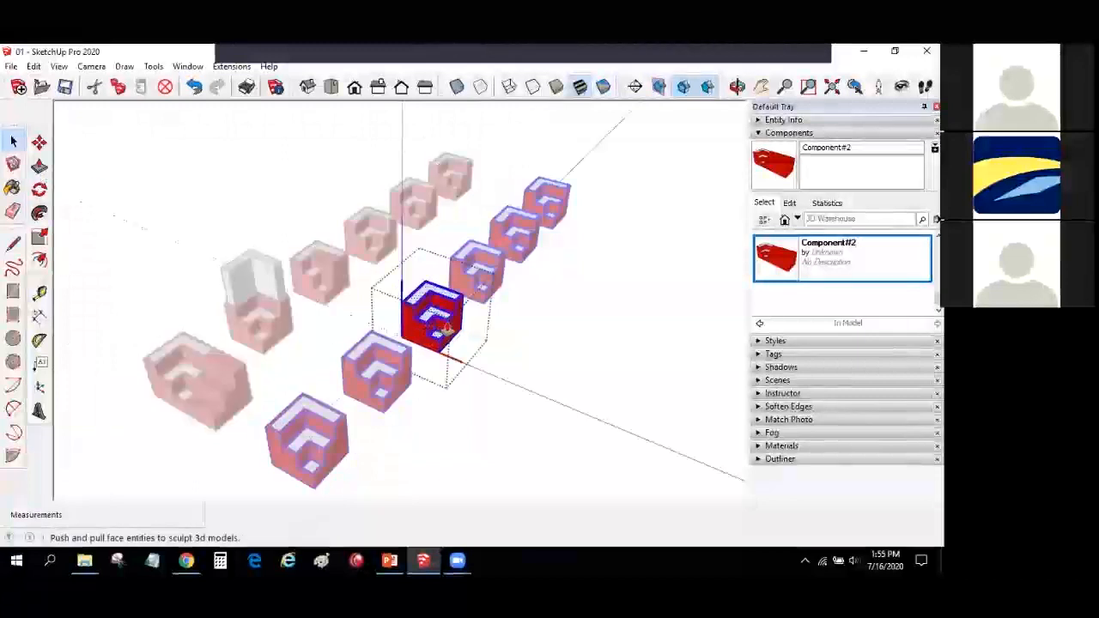
scroll(534, 359, "up", 1)
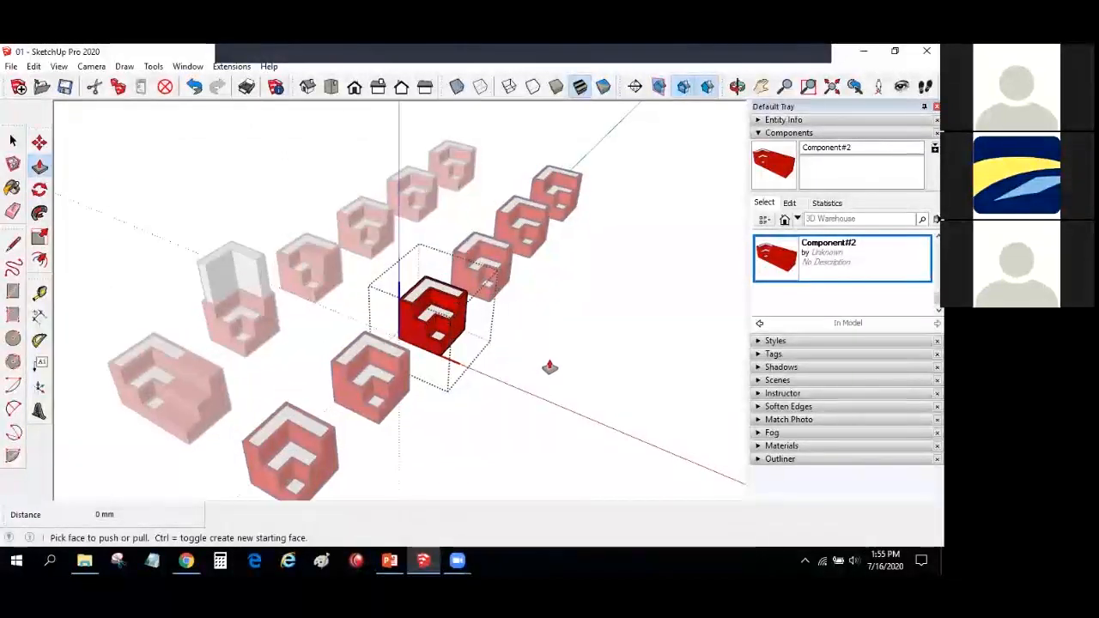
scroll(506, 352, "up", 2)
left_click(479, 339)
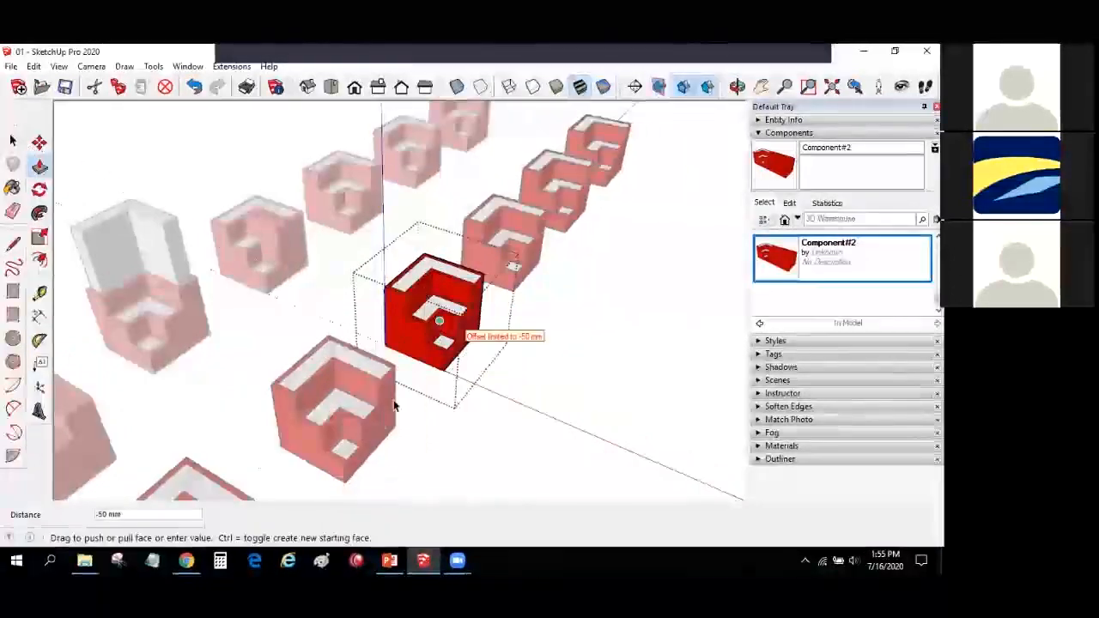
key("space")
middle_click_drag(556, 333, 504, 256)
left_click(504, 255)
scroll(810, 270, "down", 3)
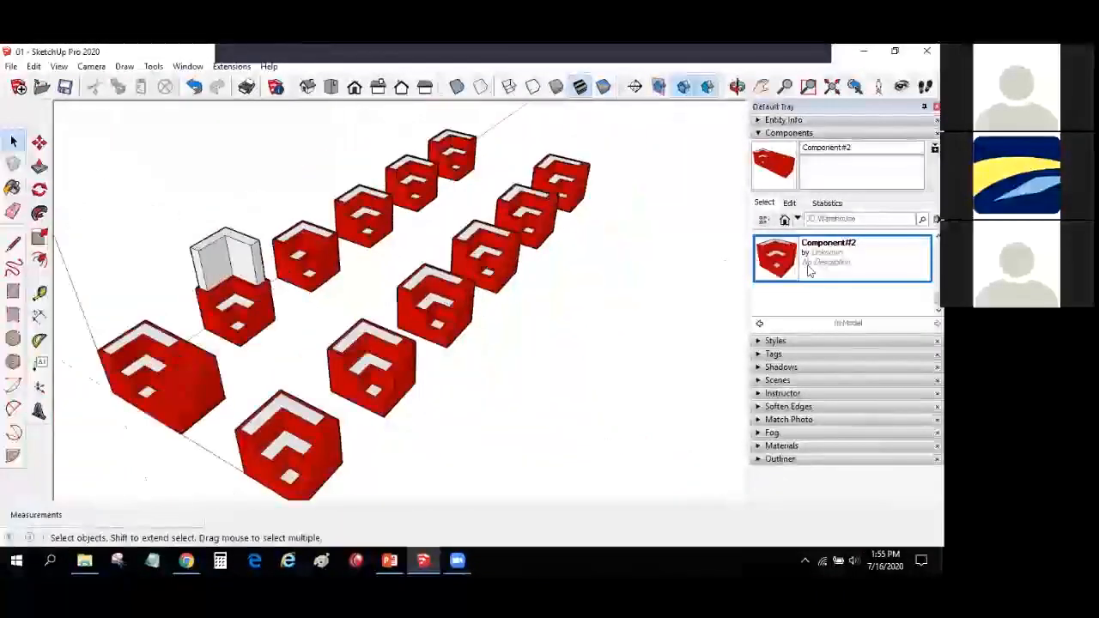
Step: Check the statistics of Component#2 and return to the list of components in the model
left_click(831, 204)
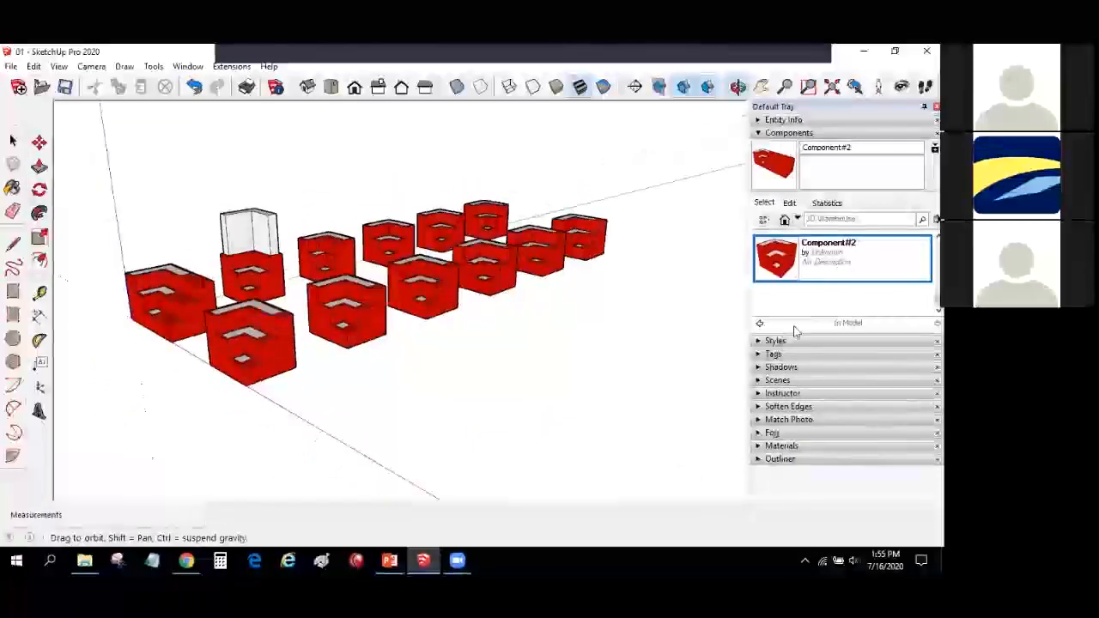
left_click(764, 203)
middle_click_drag(334, 343, 419, 369)
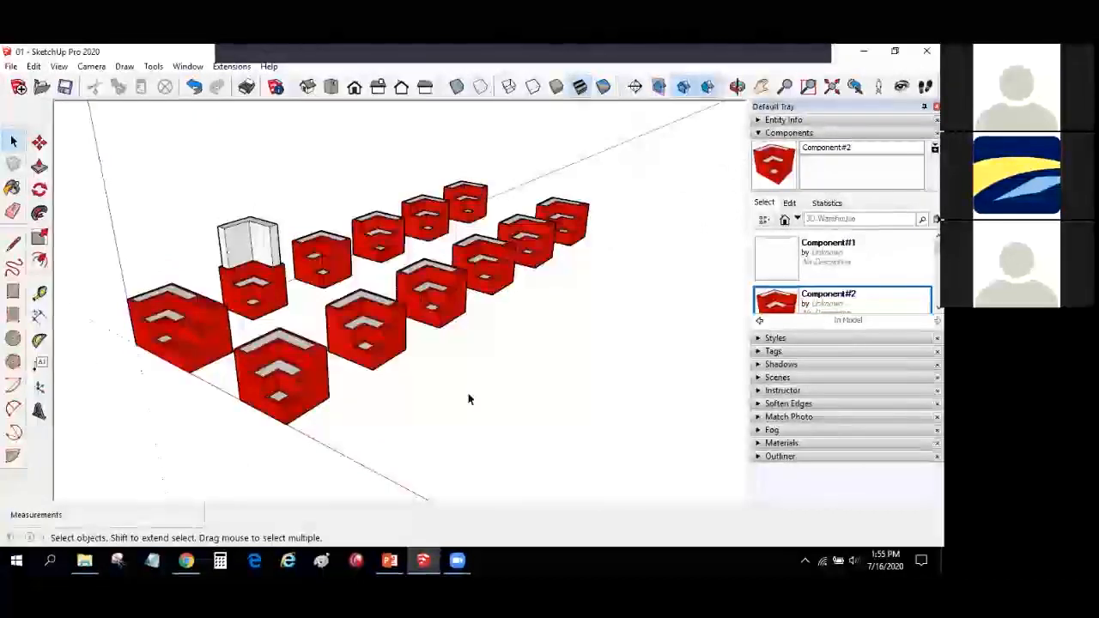
middle_click_drag(469, 399, 501, 396)
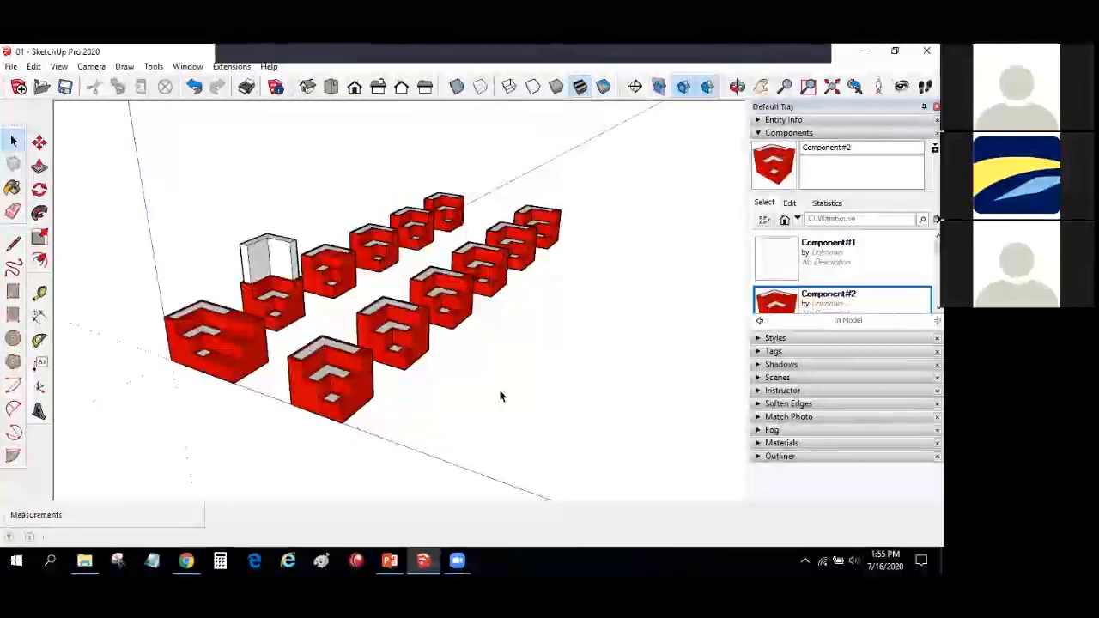
Step: Open the model file 02A without saving the changes to the current model
left_click(13, 66)
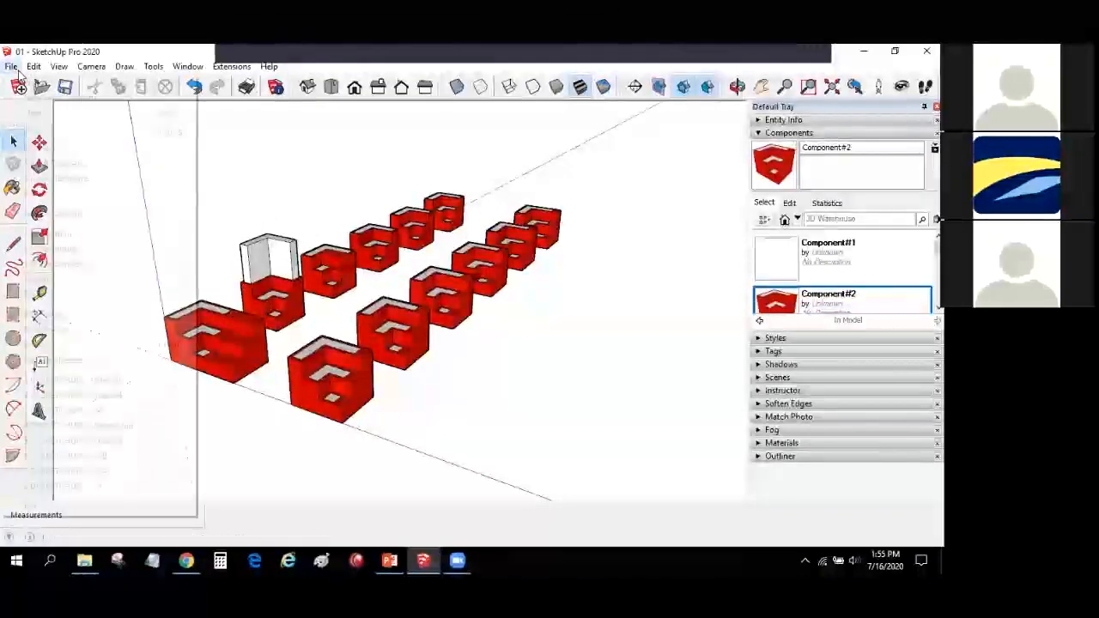
left_click(61, 118)
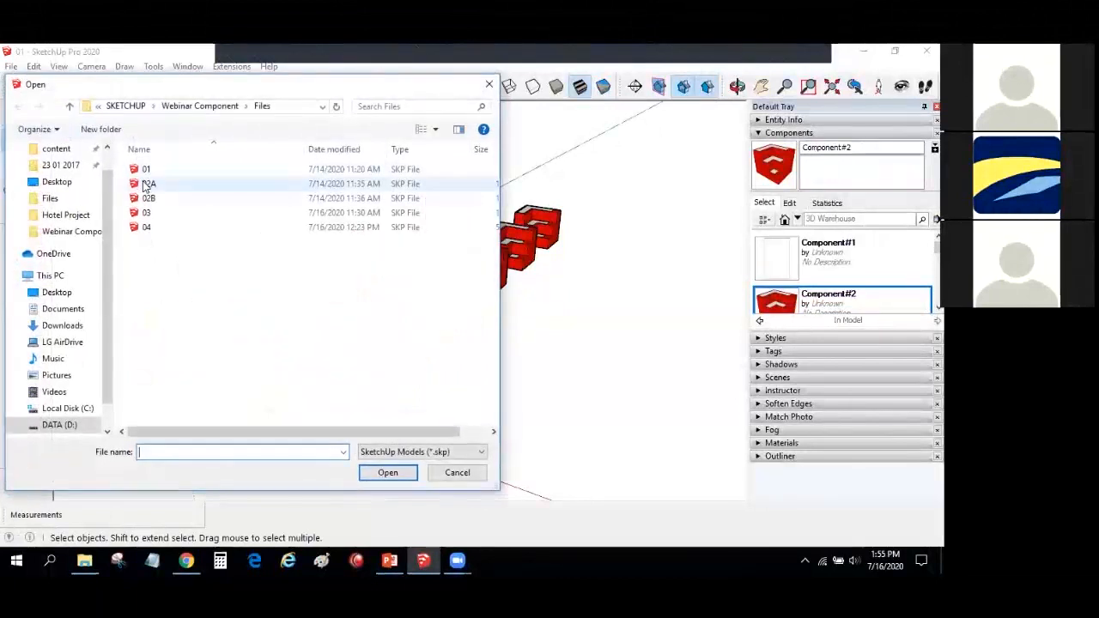
left_click(146, 184)
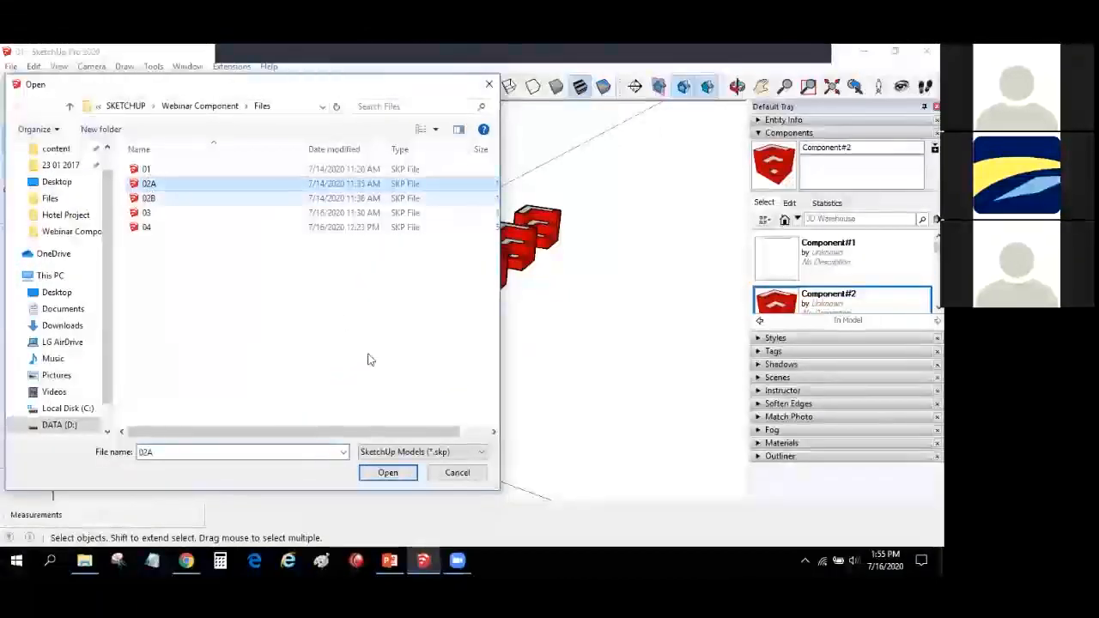
left_click(391, 471)
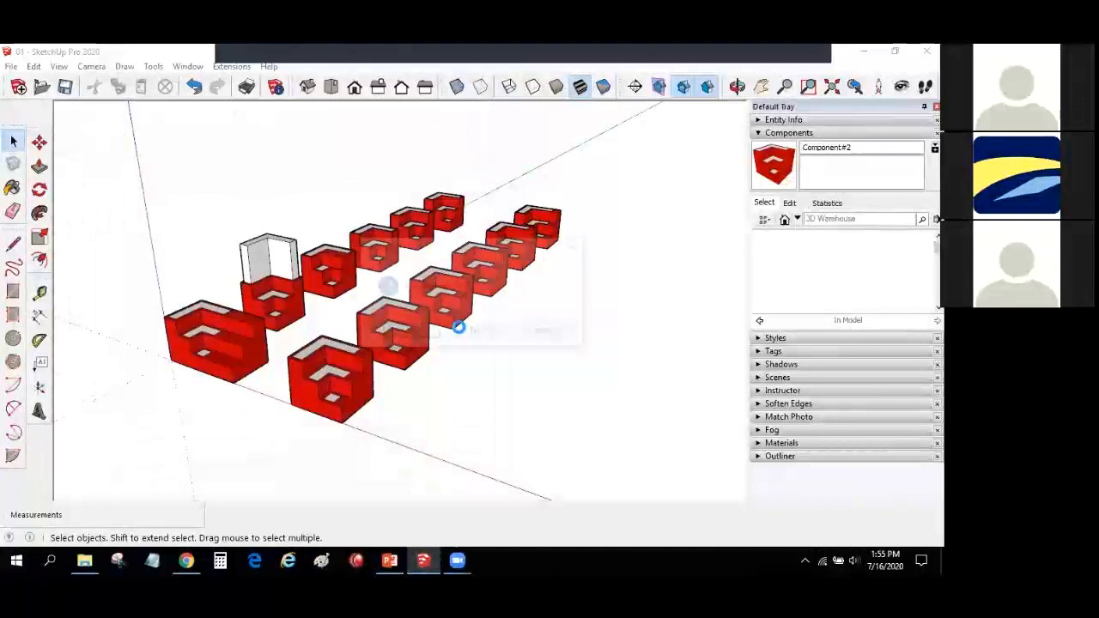
left_click(464, 333)
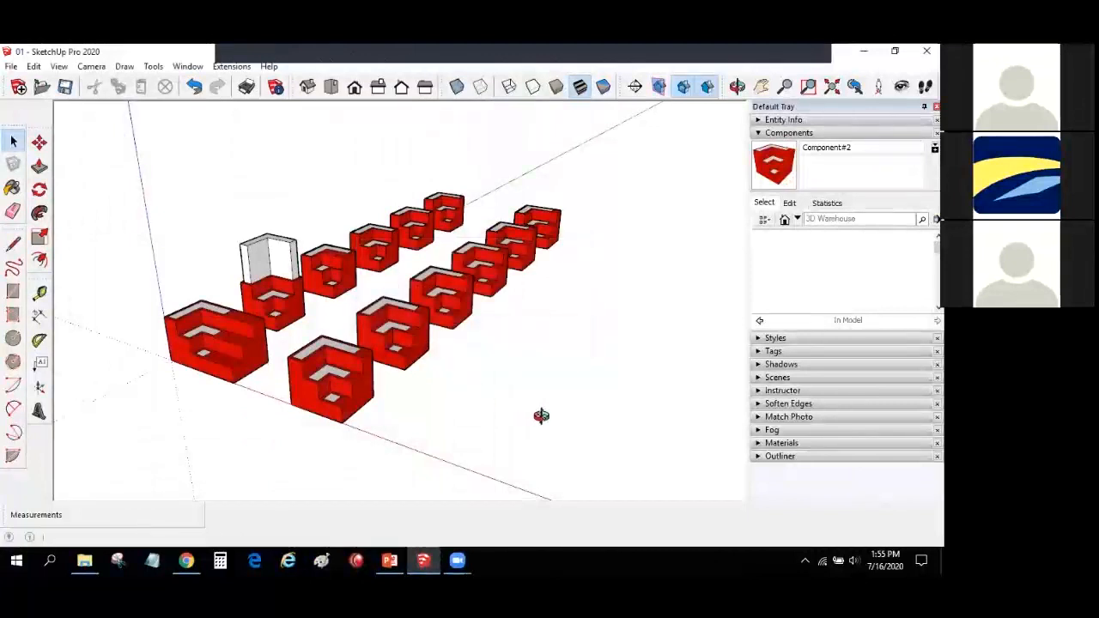
Step: Examine the room's geometry by selecting the inner face of the window wall, then clear the selection
middle_click_drag(521, 420, 323, 209)
scroll(323, 210, "up", 3)
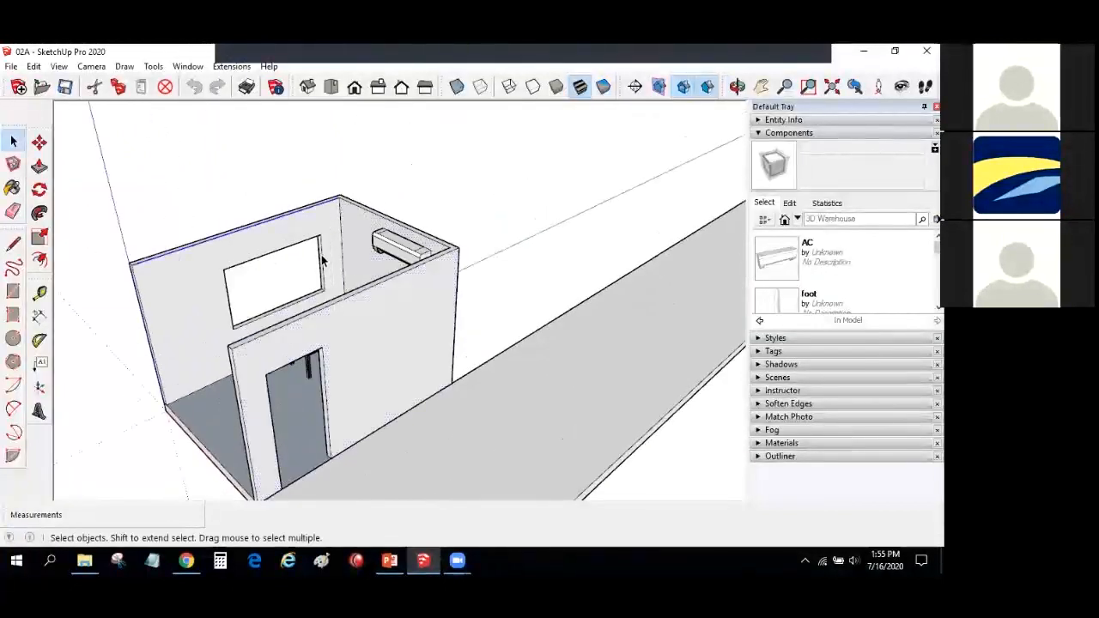
left_click(225, 317)
scroll(258, 240, "down", 3)
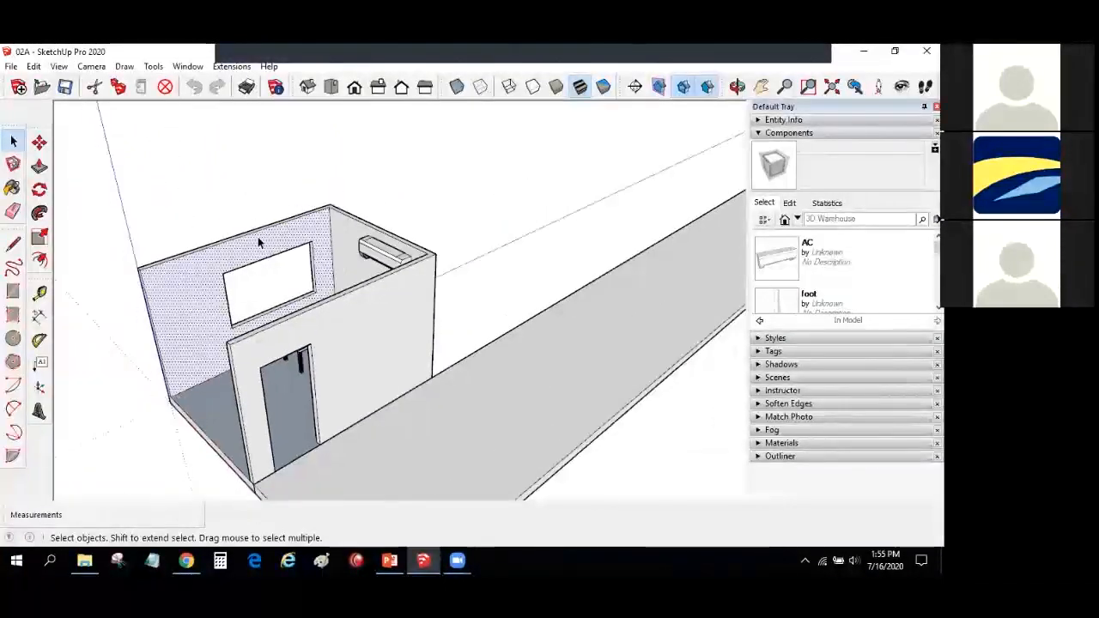
left_click(136, 206)
Step: Copy the whole room with its furnishings directly beside itself along the corridor and array the copy 4x
scroll(249, 317, "down", 2)
left_click_drag(322, 432, 356, 388)
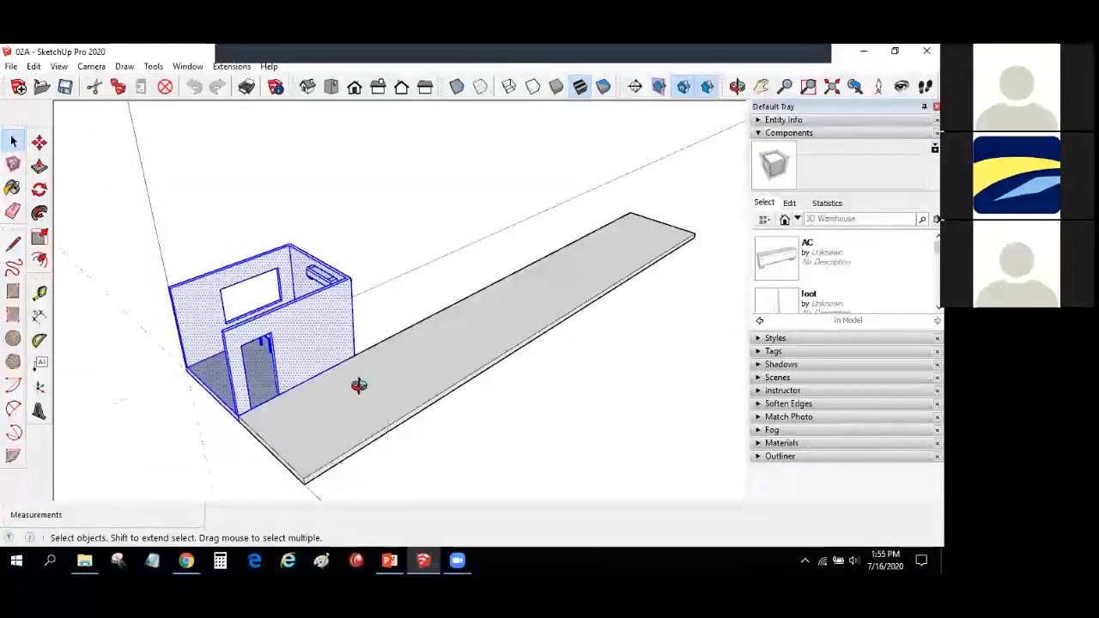
key("o")
left_click_drag(162, 247, 452, 412)
key("m")
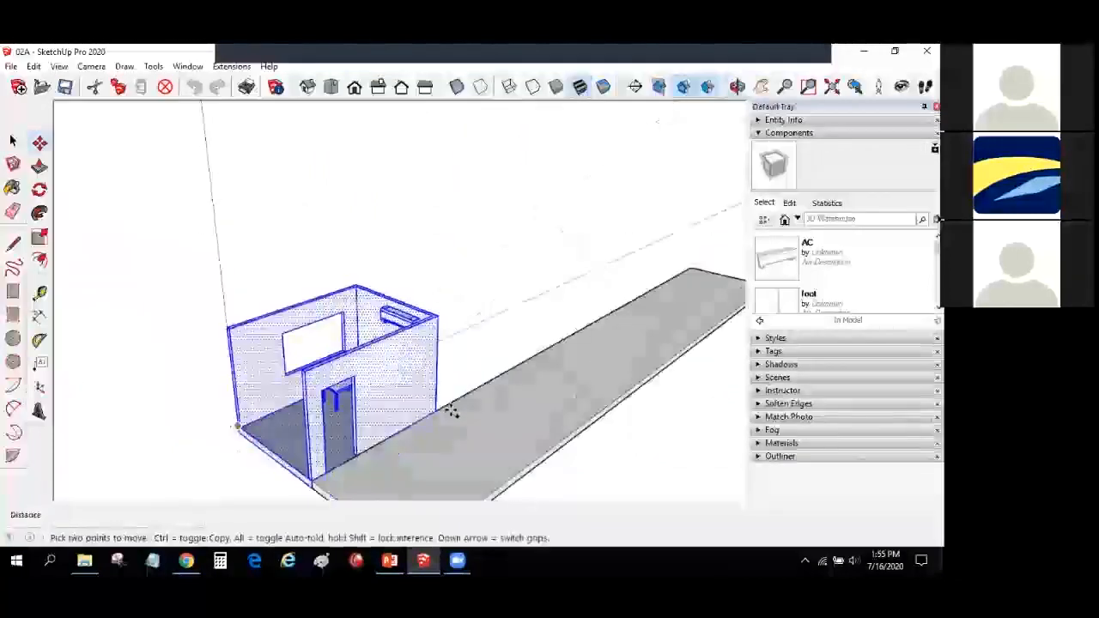
scroll(351, 310, "up", 1)
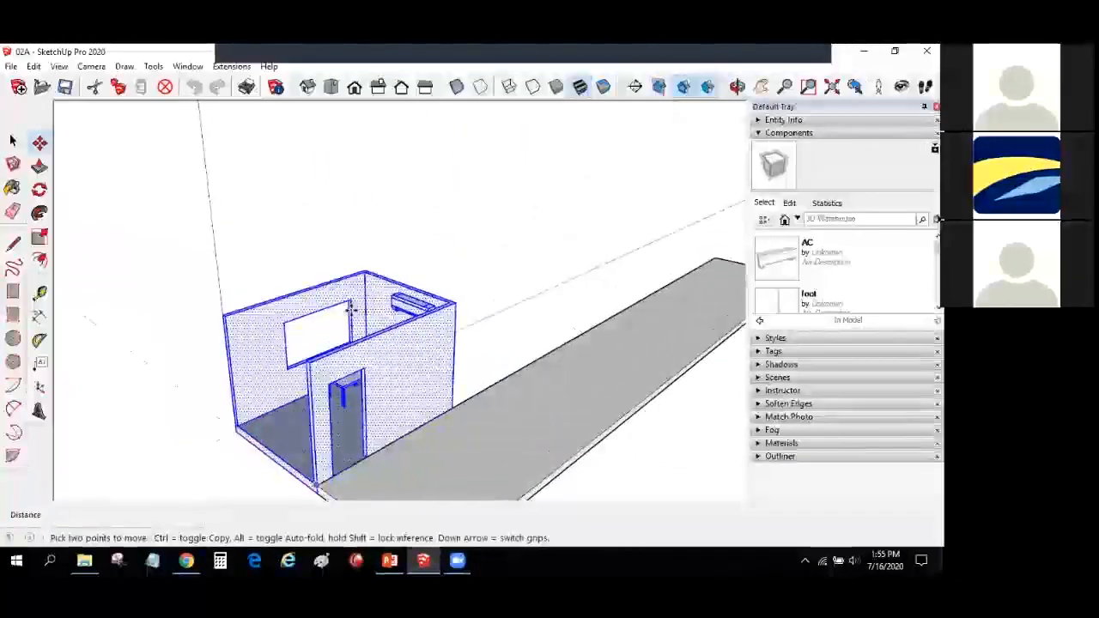
scroll(351, 310, "down", 3)
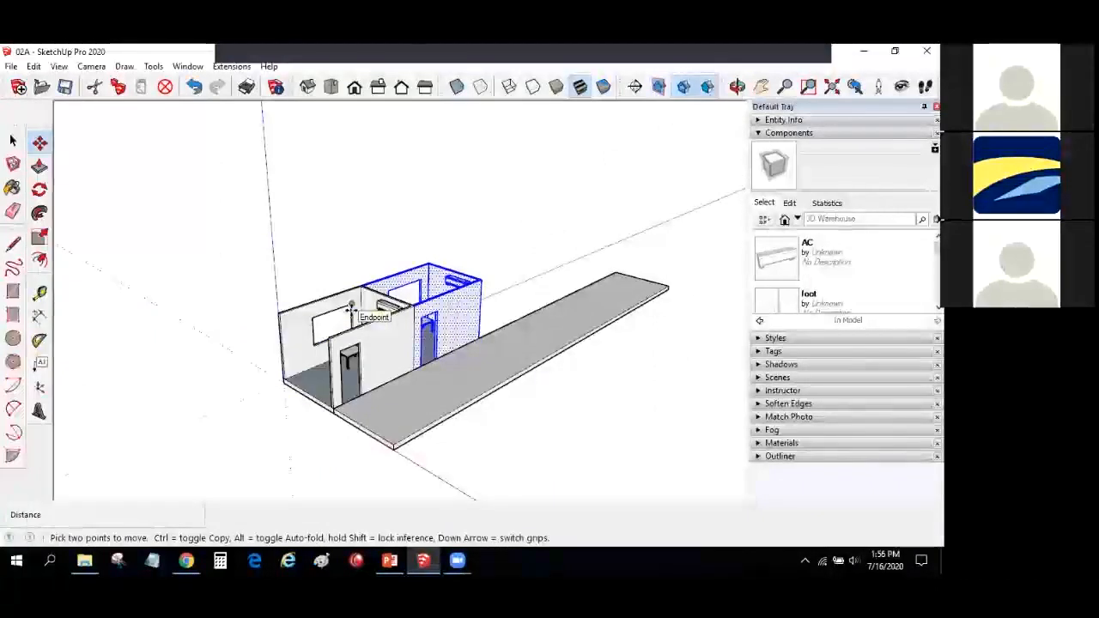
type("4x")
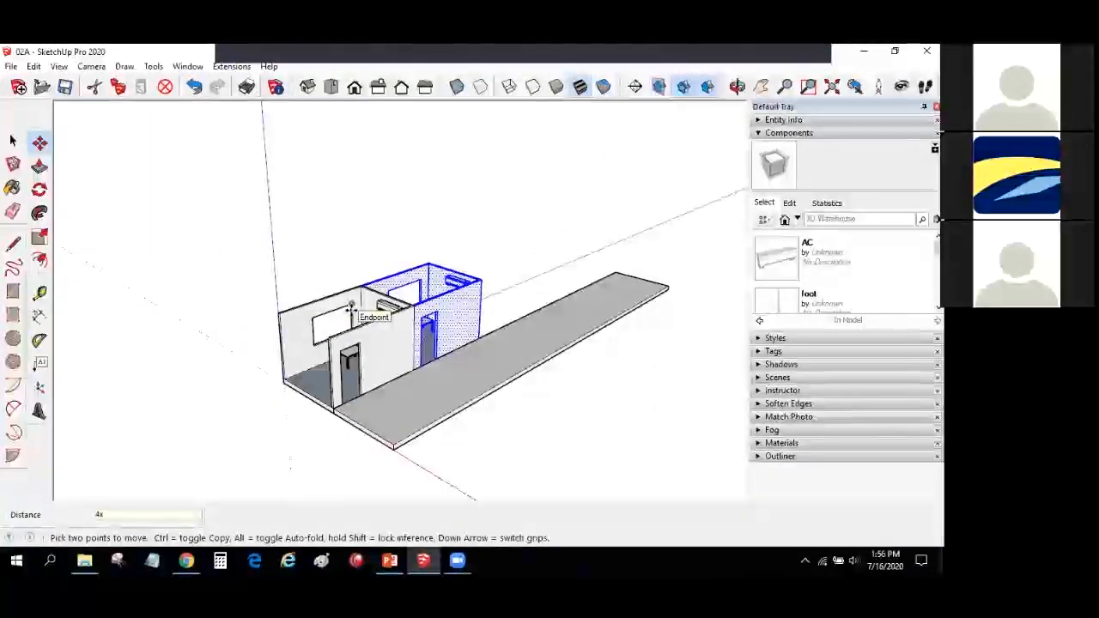
key("Return")
Step: Try copying the row of five rooms 6000 mm along the red axis to the corridor's opposite side, then undo the copy
middle_click_drag(135, 201, 516, 467)
key("space")
left_click_drag(356, 145, 527, 496)
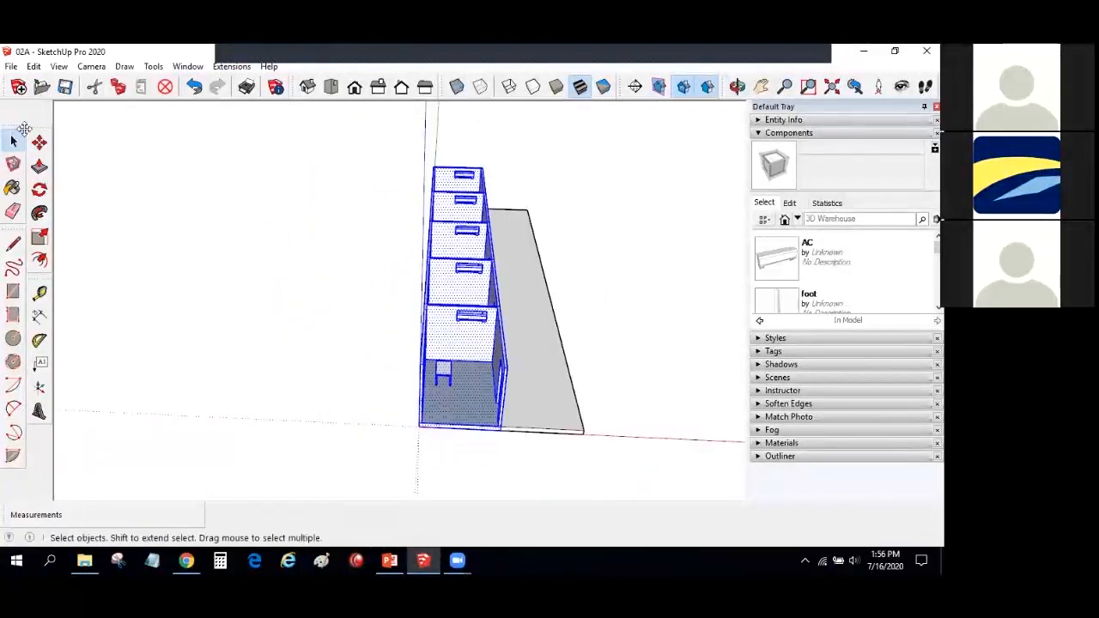
key("m")
scroll(418, 423, "up", 2)
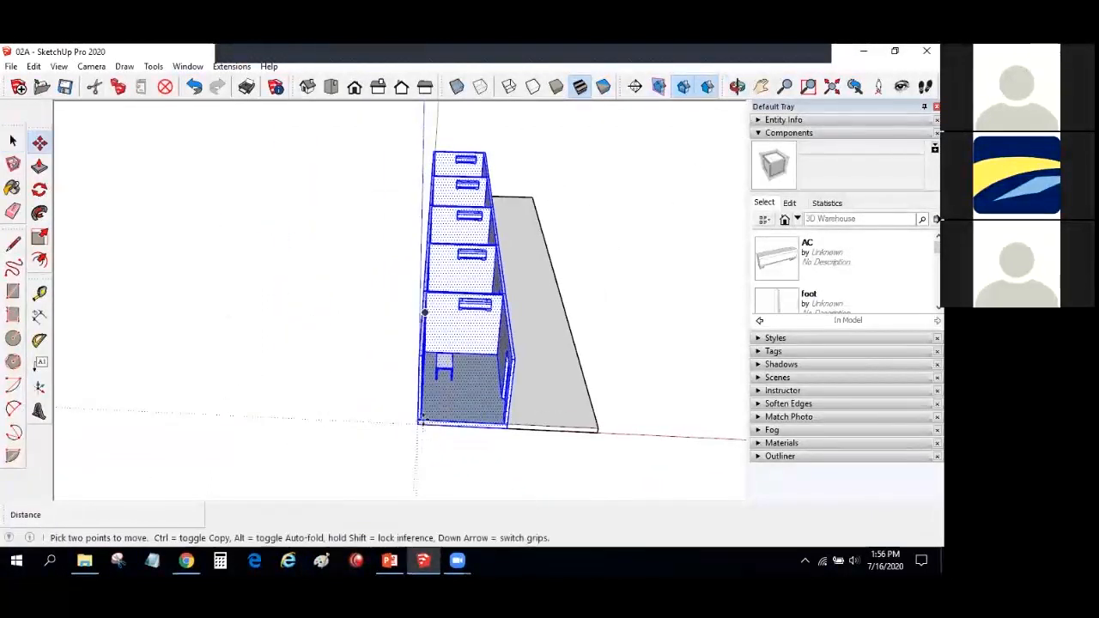
left_click(418, 424)
key("ctrl")
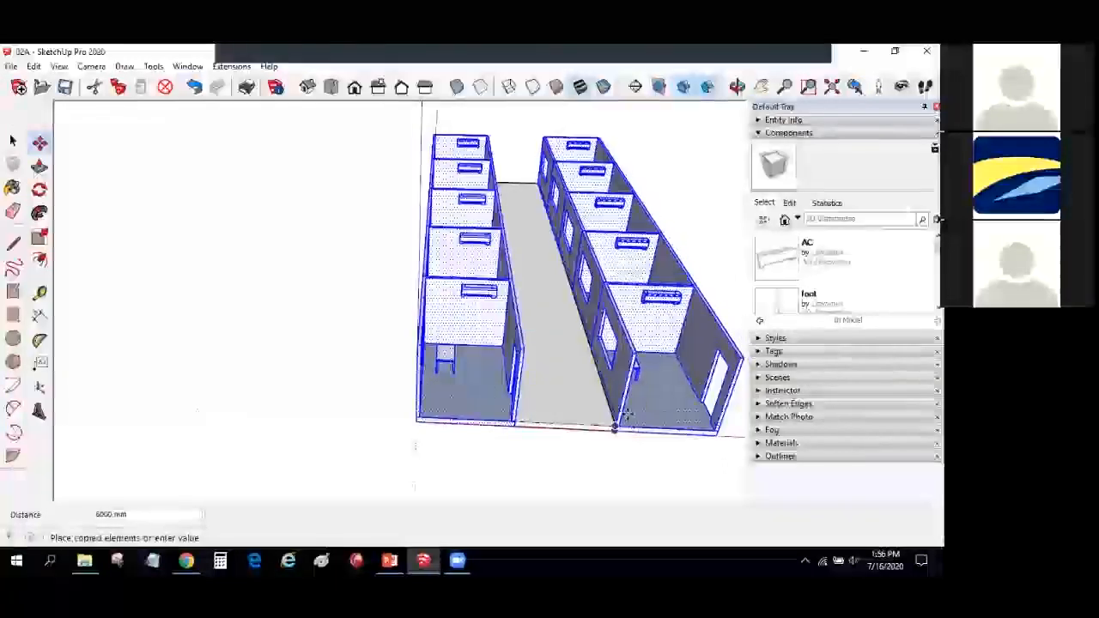
left_click(614, 431)
scroll(613, 425, "up", 2)
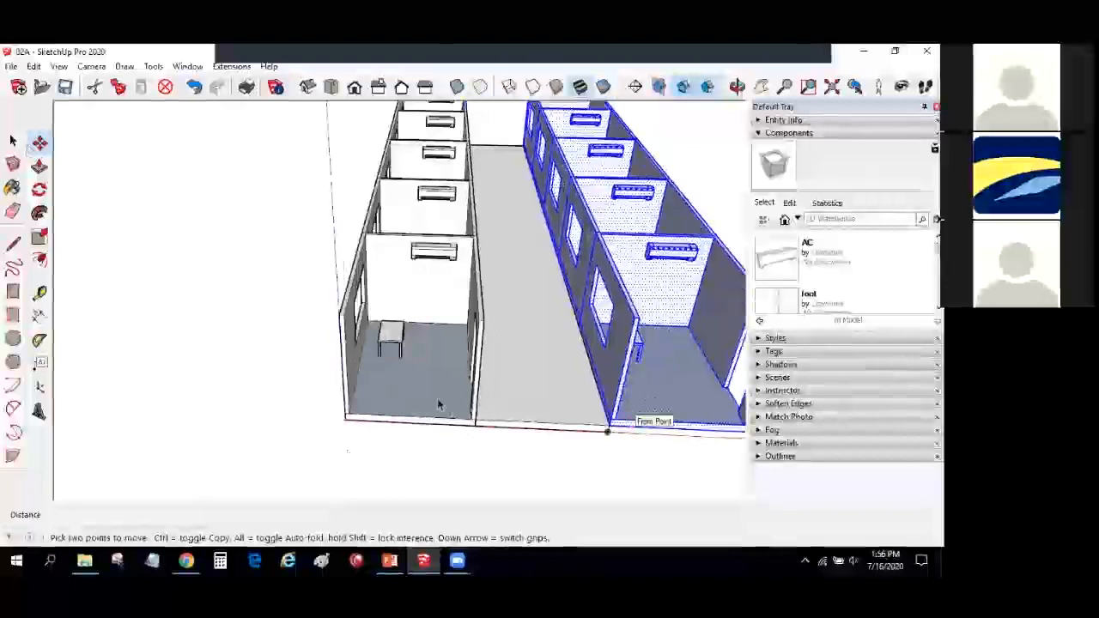
left_click(195, 86)
Step: Select the five rooms again and copy them from their outer front corner to the corridor's opposite front corner
key("space")
scroll(346, 382, "down", 3)
left_click_drag(243, 112, 463, 429)
left_click_drag(245, 105, 438, 377)
key("m")
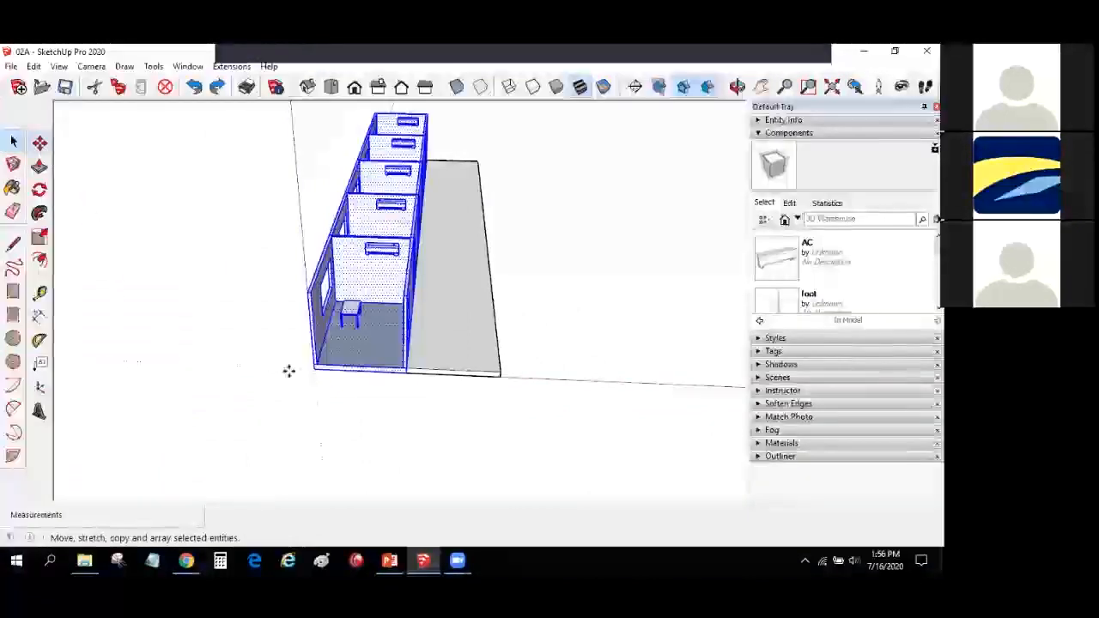
scroll(318, 369, "up", 3)
left_click(374, 360)
key("ctrl")
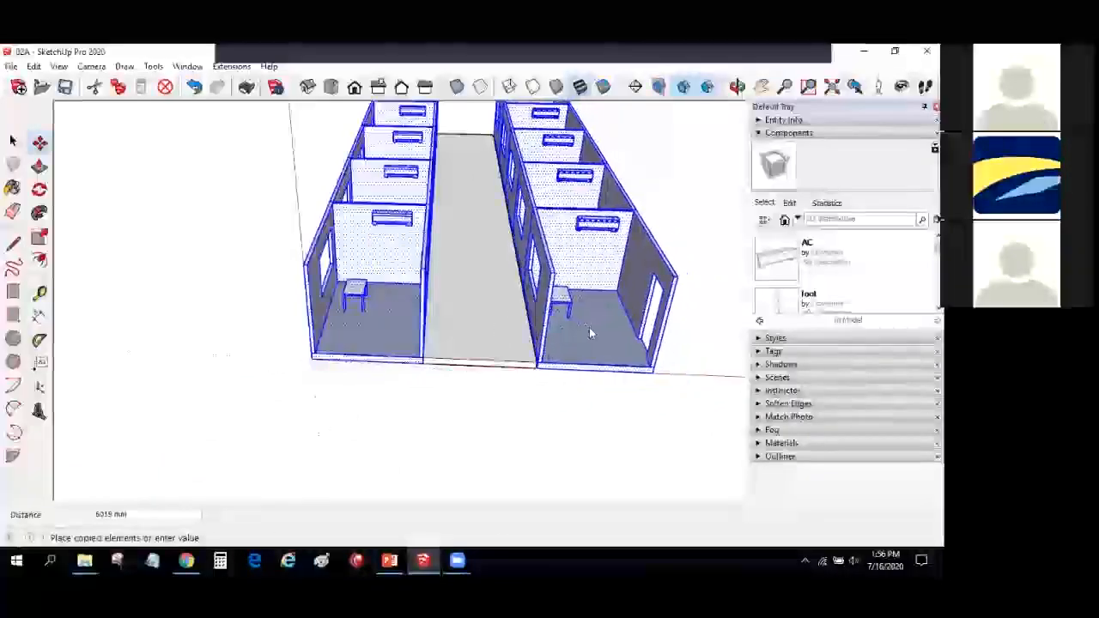
left_click(539, 367)
Step: Flip the copied row of rooms across its width so the doors face the corridor, and clear the selection
right_click(592, 326)
mouse_move(644, 422)
left_click(751, 421)
left_click(13, 141)
left_click(179, 188)
Step: Select both room rows with the corridor and copy them up one storey, arraying the copy into a six-storey building
scroll(179, 189, "down", 2)
middle_click_drag(180, 189, 144, 183)
mouse_move(134, 223)
middle_mouse_down()
mouse_move(50, 206)
mouse_move(42, 152)
mouse_move(221, 356)
mouse_move(213, 303)
middle_mouse_up()
left_click_drag(129, 129, 568, 431)
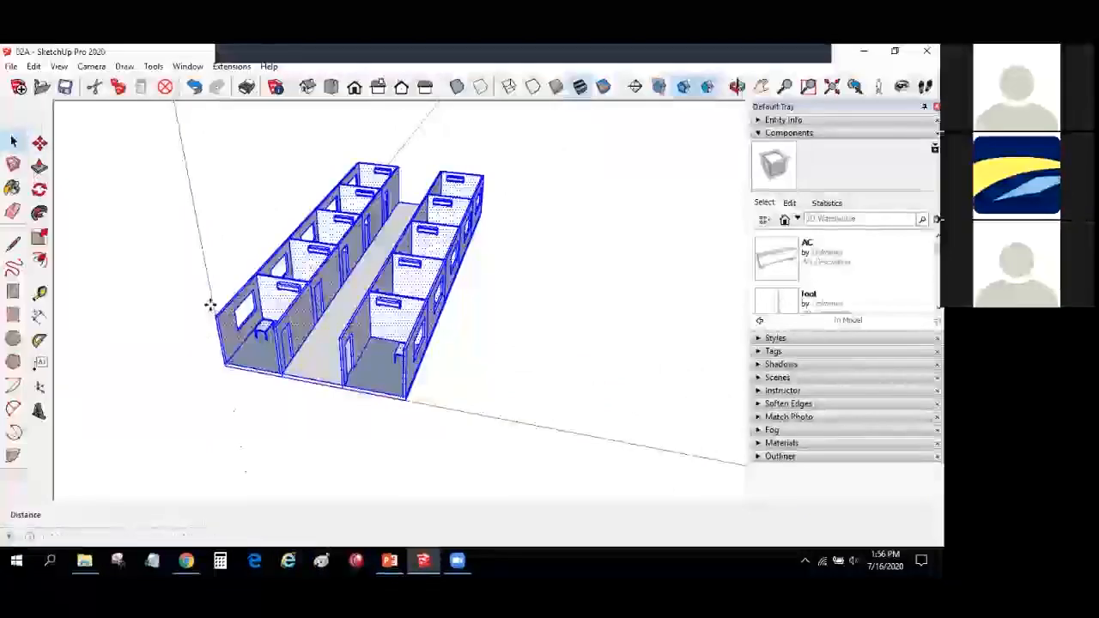
key("m")
left_click(210, 305)
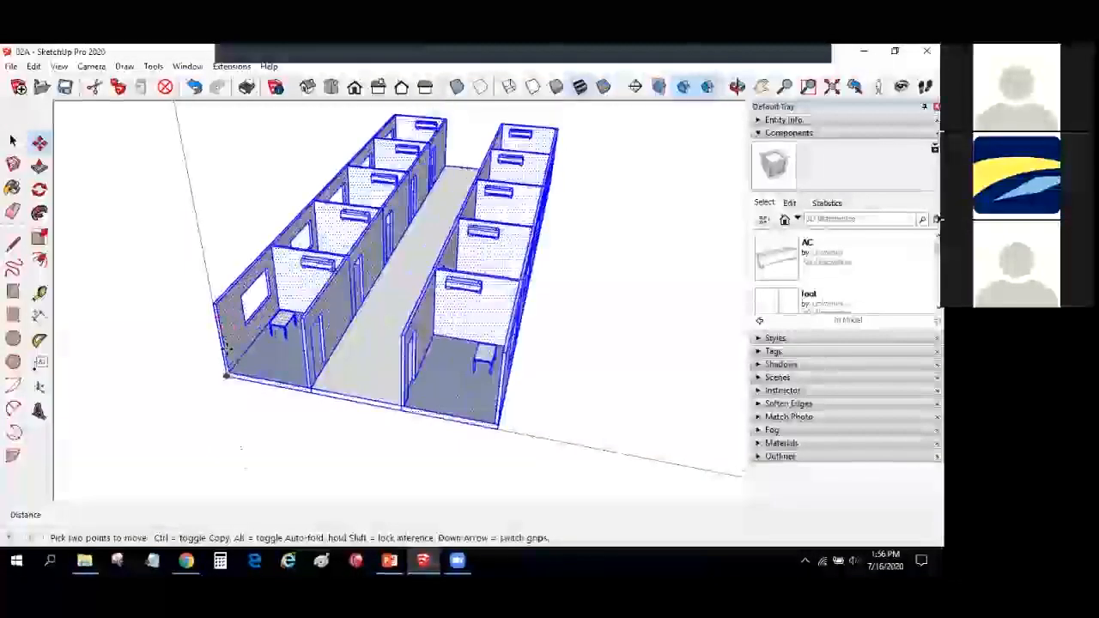
key("ctrl")
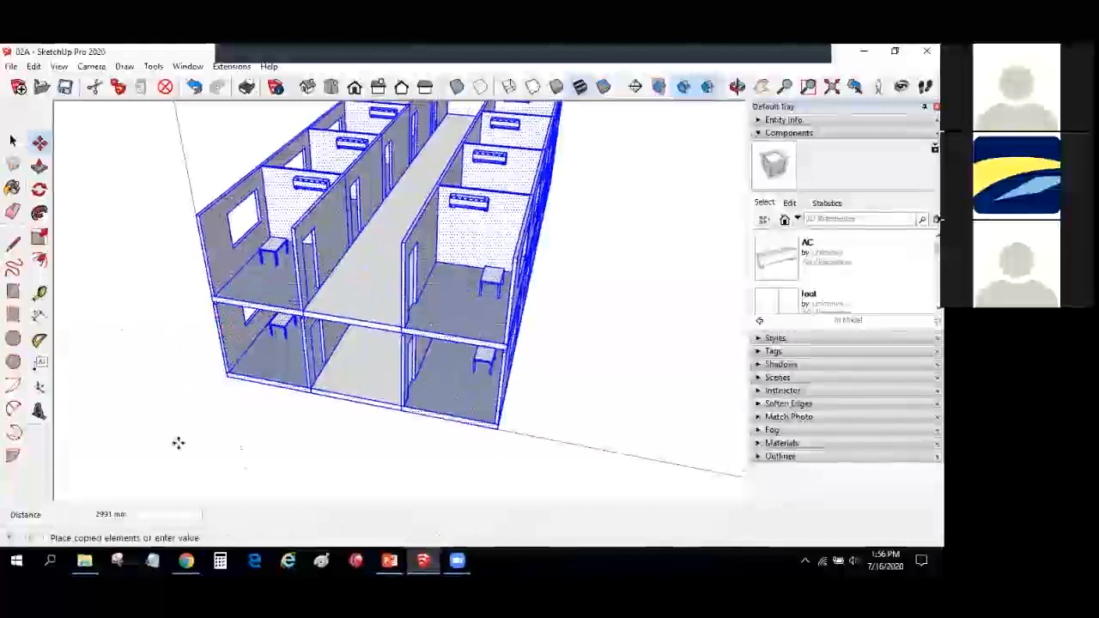
middle_click_drag(178, 364, 192, 315)
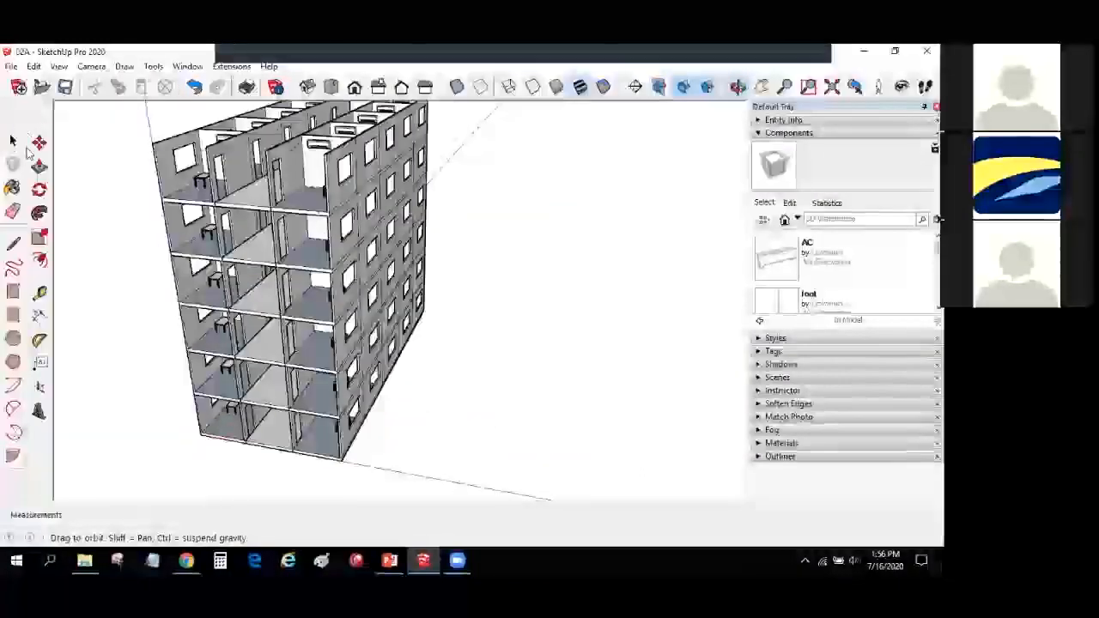
Step: Save the finished building as a separate model file named X02A
left_click(27, 151)
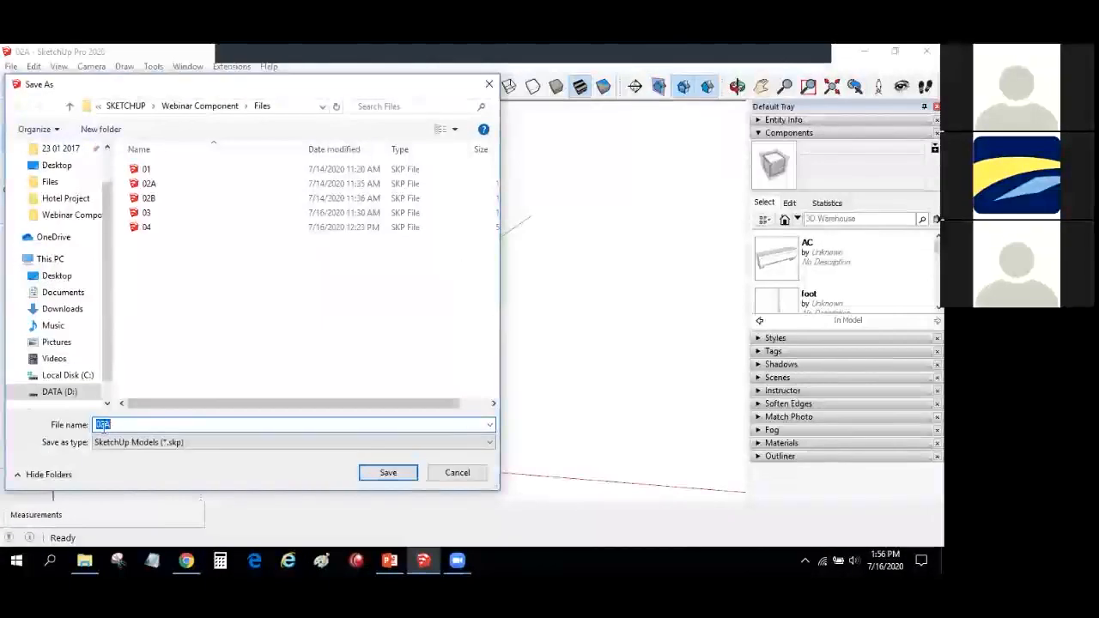
left_click(96, 424)
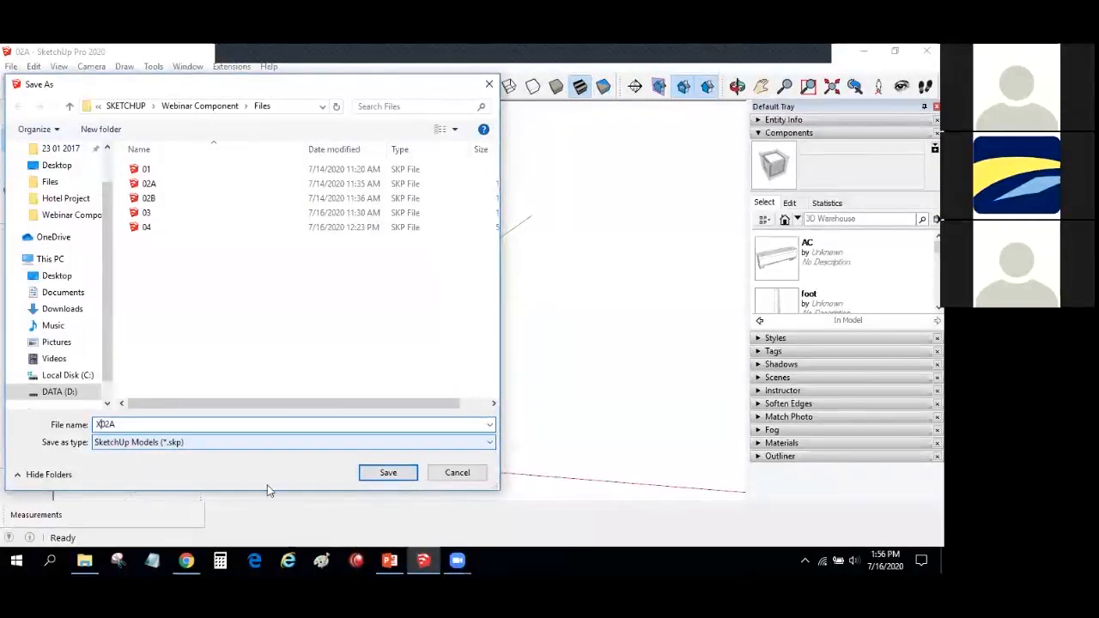
left_click(387, 473)
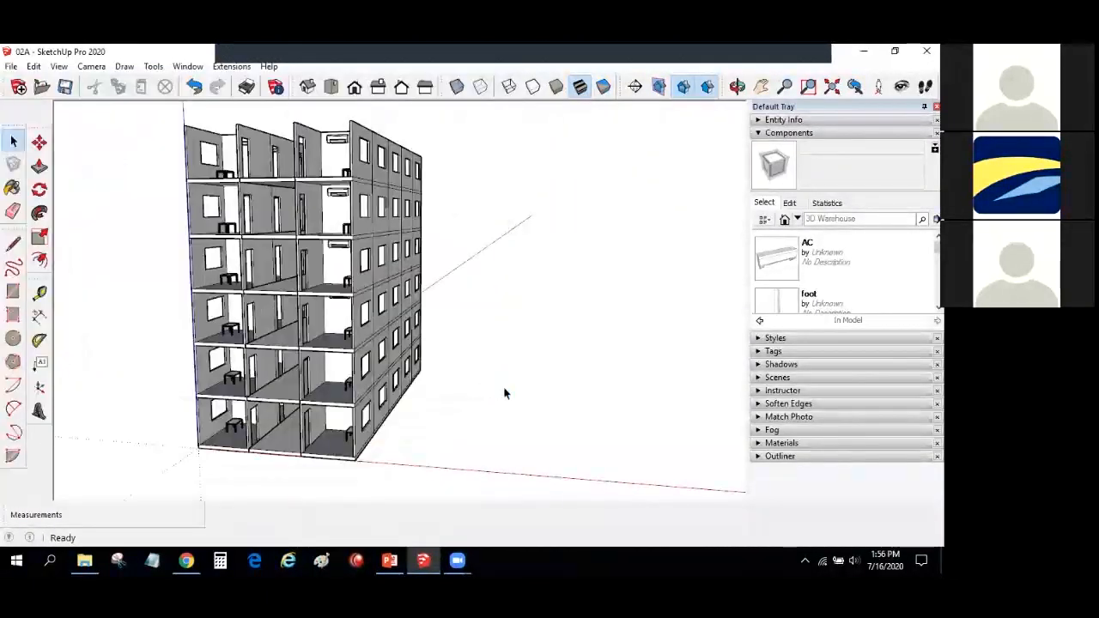
Step: Open model 02B, enter the room for editing to inspect its stool and AC, and leave it again
left_click(12, 66)
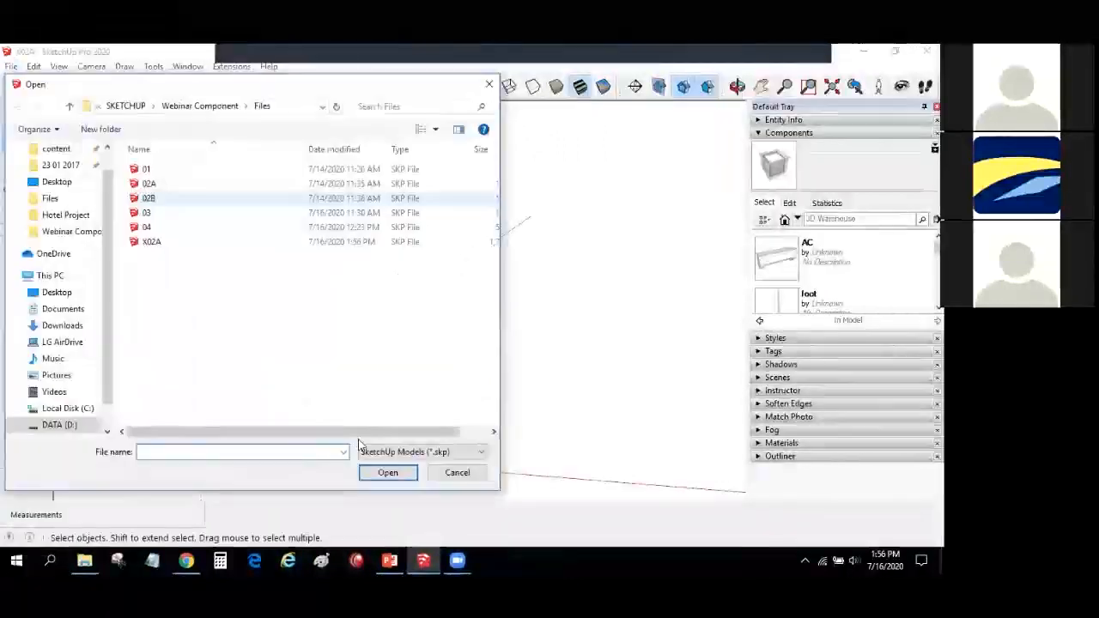
left_click(386, 473)
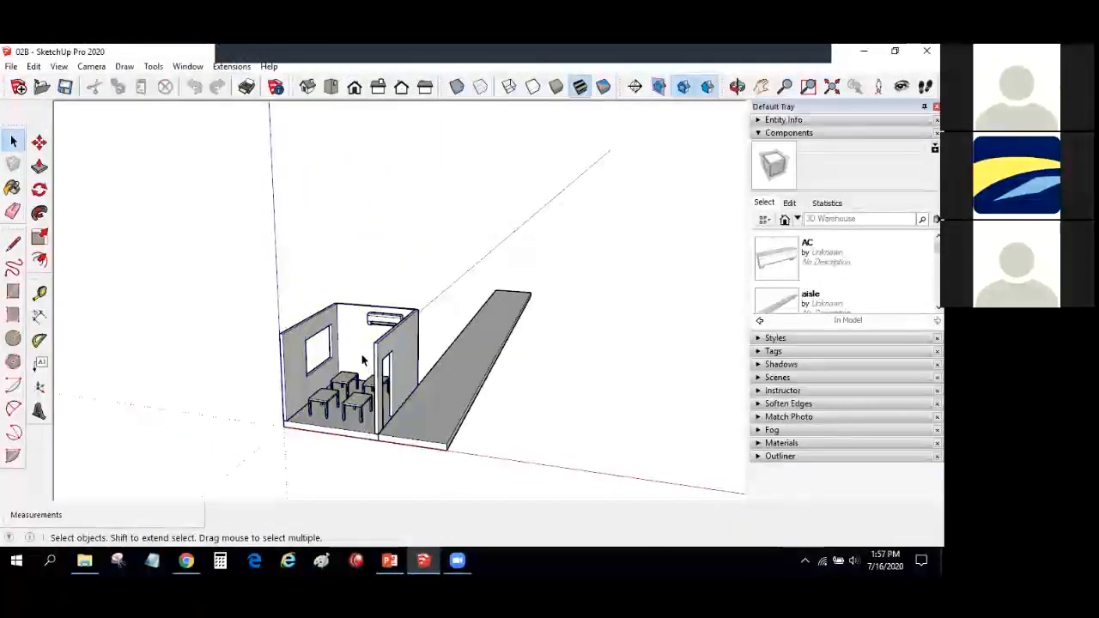
double_click(356, 378)
left_click(333, 397)
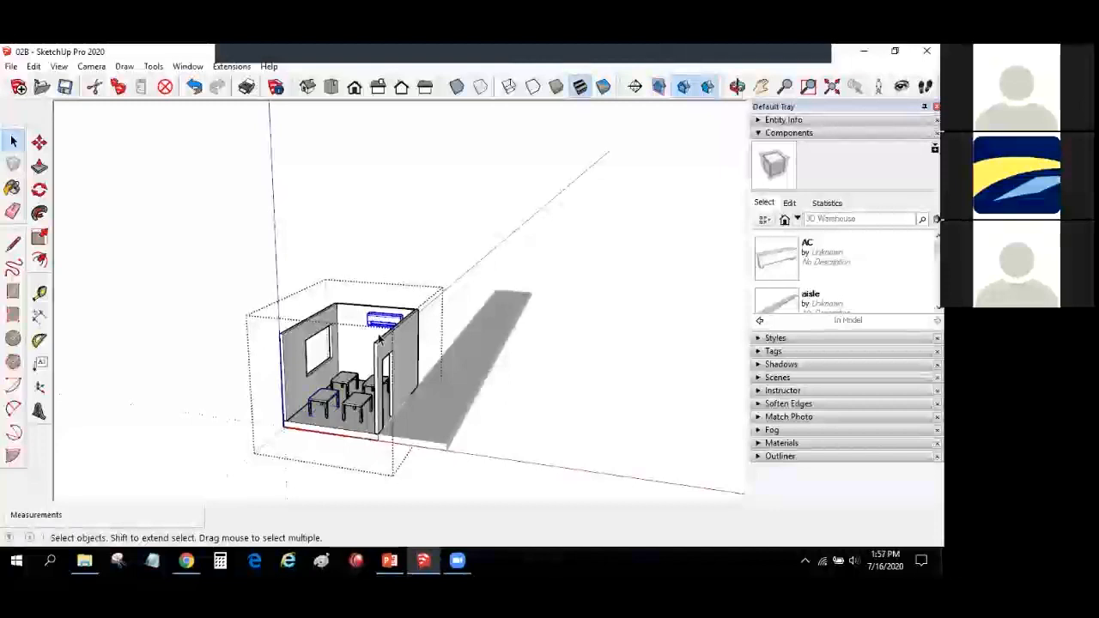
key("Escape")
Step: Try copying the whole furnished room 3900 mm along the corridor, then undo the copy
middle_click_drag(351, 321, 301, 331)
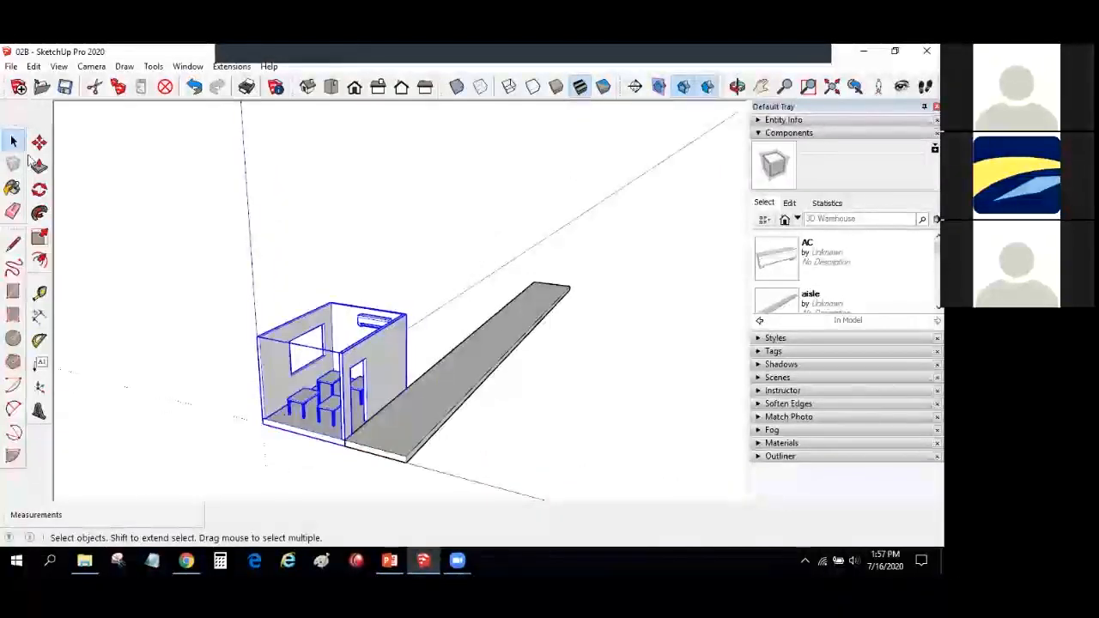
left_click(38, 141)
scroll(341, 427, "up", 3)
left_click(341, 425)
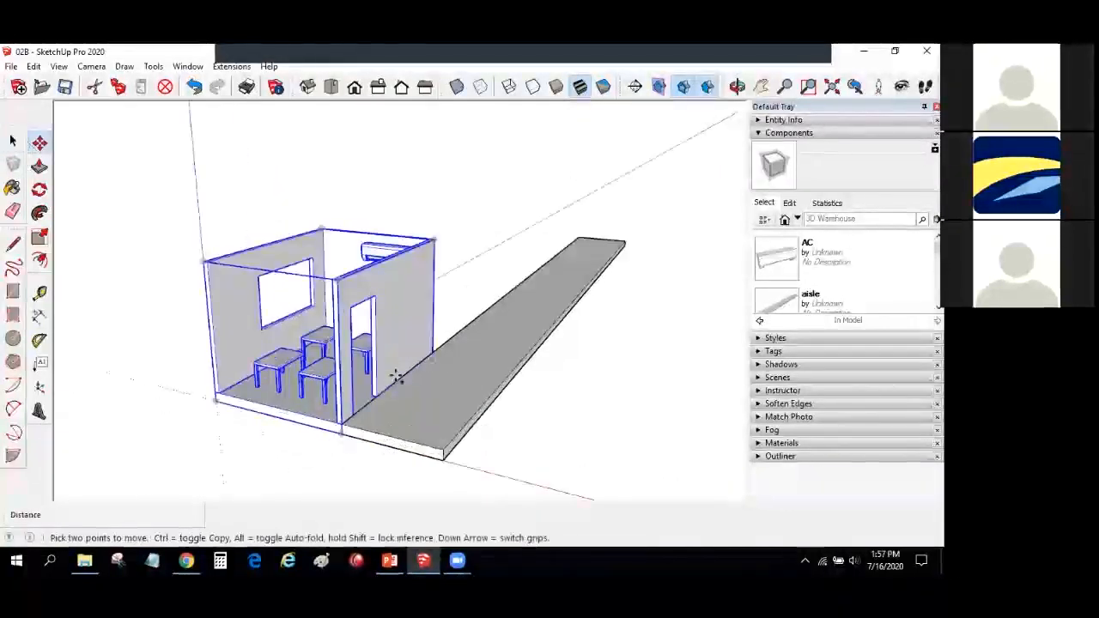
key("ctrl")
left_click(432, 354)
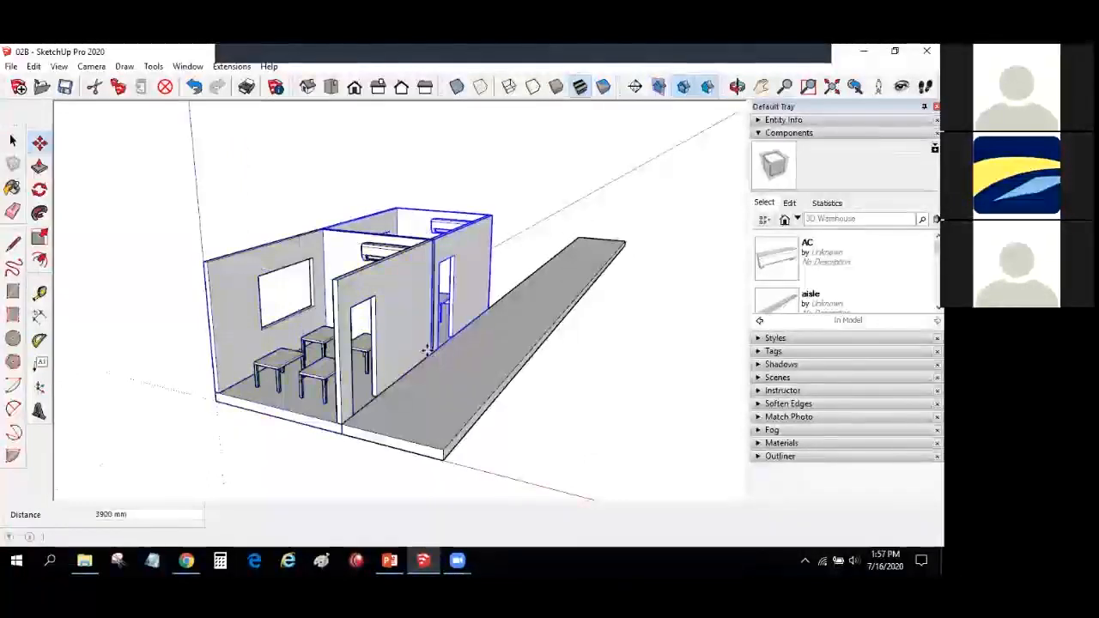
scroll(432, 351, "up", 2)
scroll(327, 403, "up", 2)
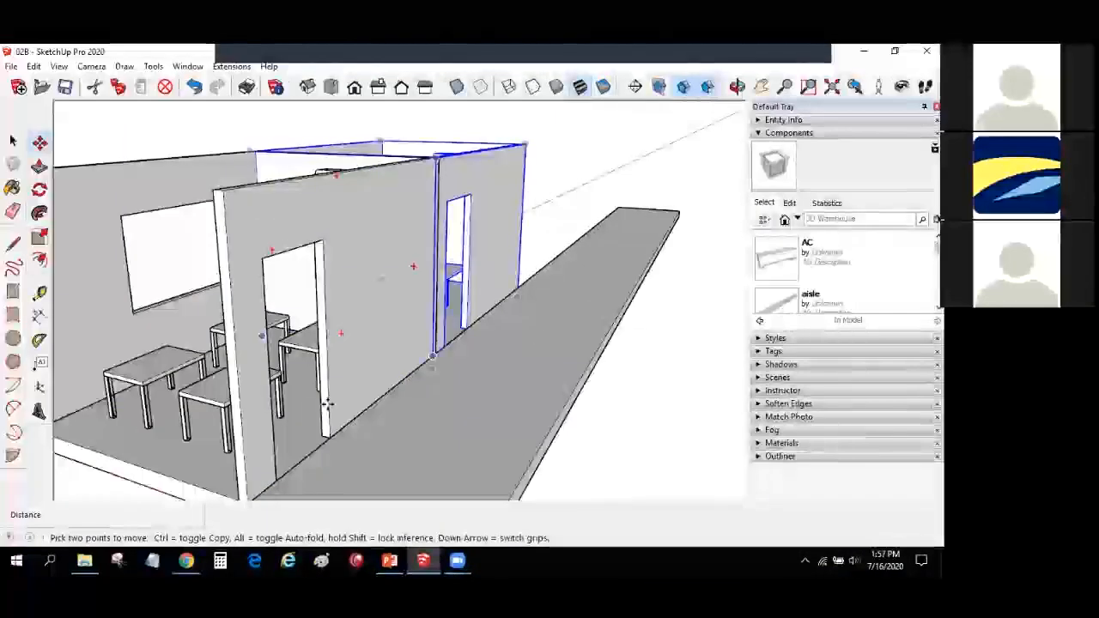
key("ctrl+z")
left_click(269, 484)
key("ctrl")
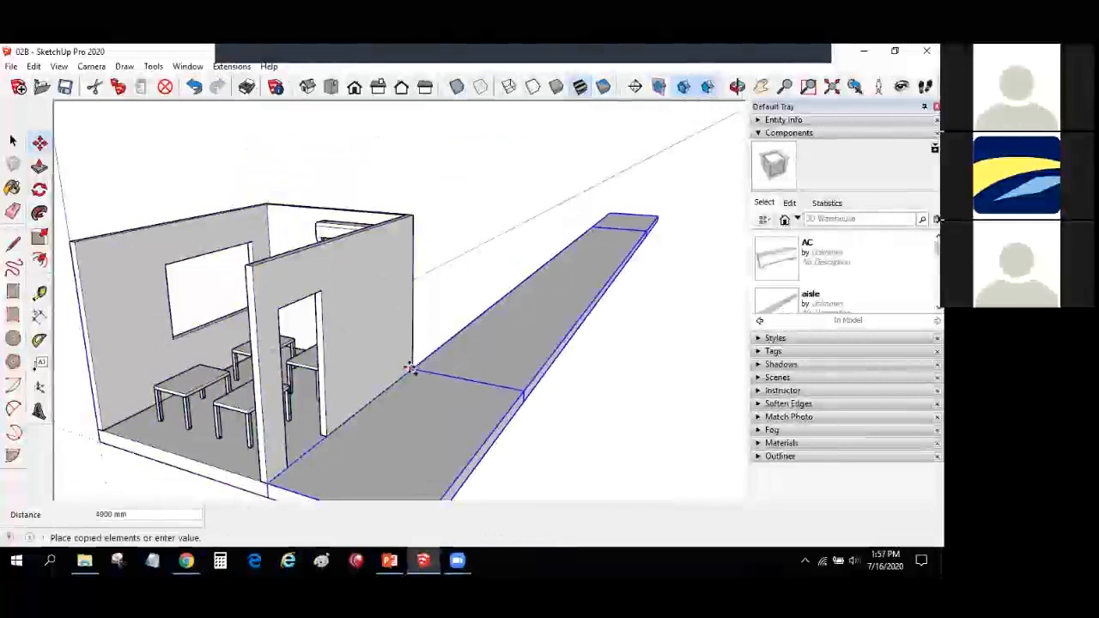
key("Escape")
Step: Select the furnished room, copy it directly beside itself along the corridor, and array the copy 4x
left_click(14, 140)
left_click(204, 277)
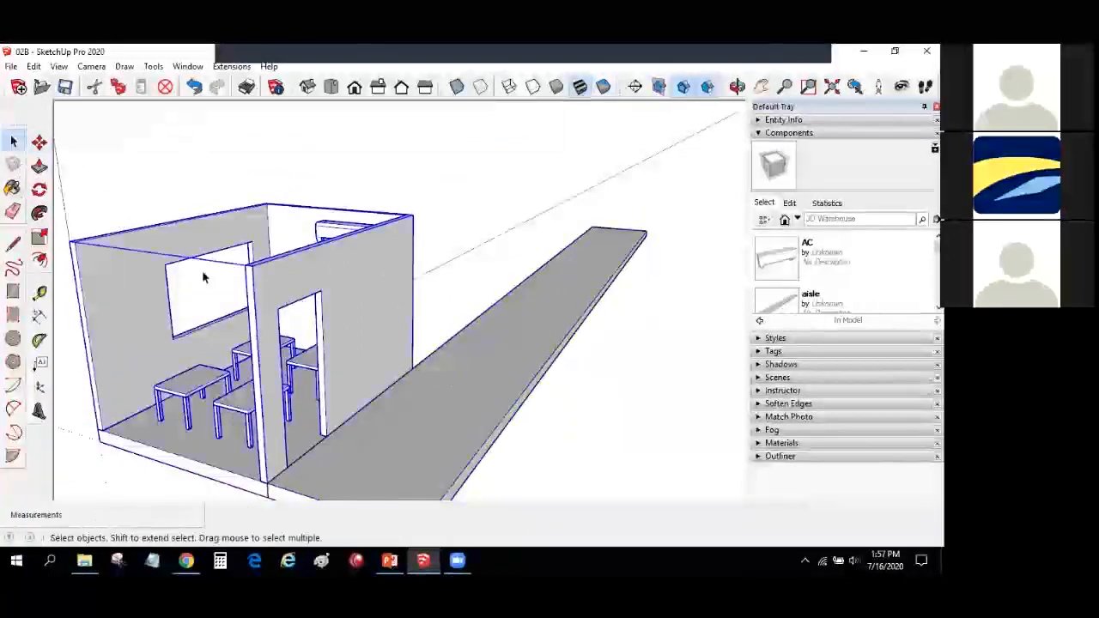
key("m")
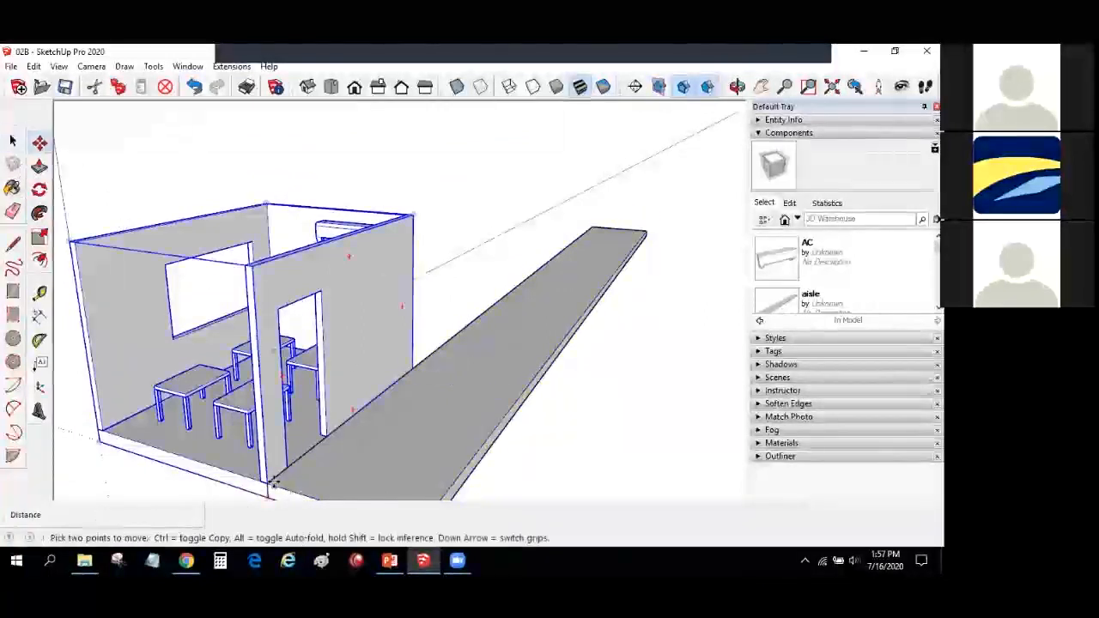
left_click(380, 387)
key("ctrl")
type("4000")
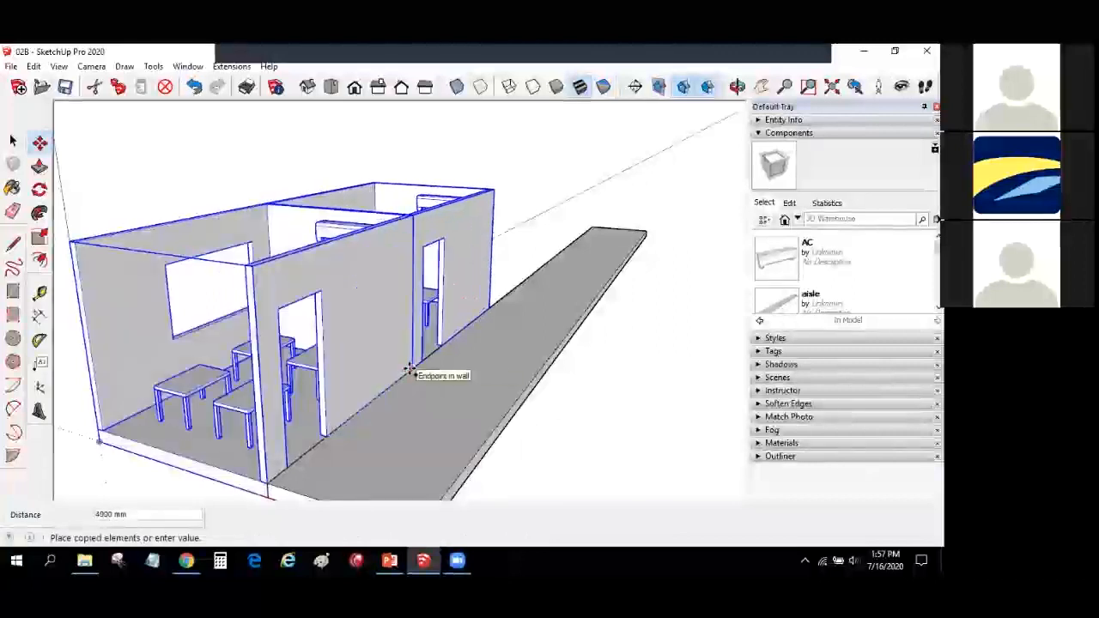
key("Return")
type("4x")
key("Return")
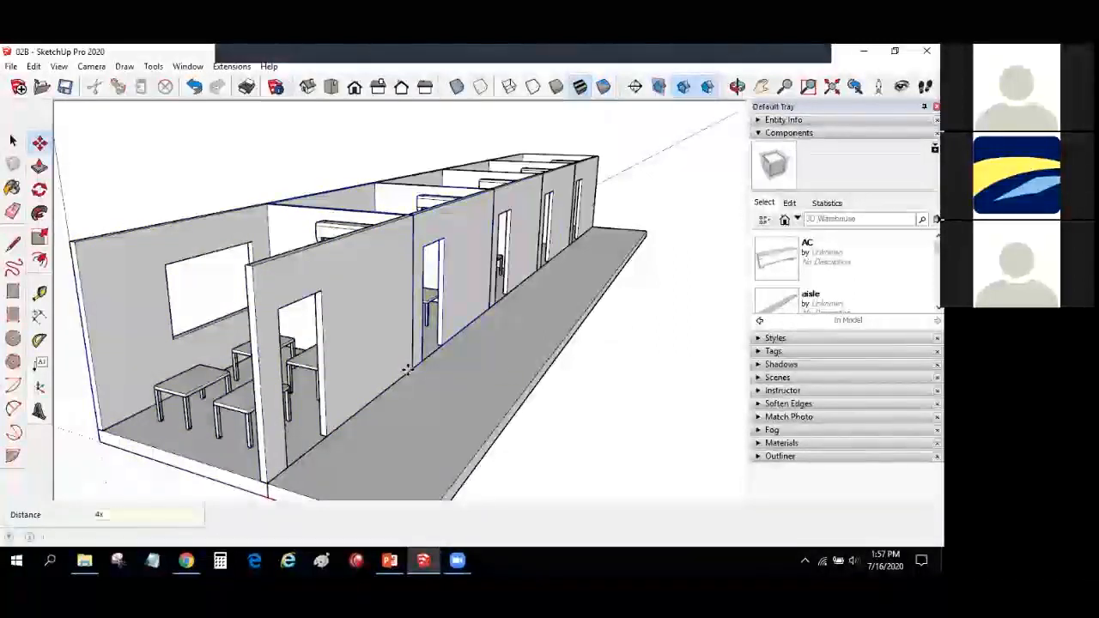
Step: Select all five rooms and copy them 5000 mm from their outer front corner to the corridor's opposite front corner
scroll(564, 323, "down", 3)
middle_click_drag(324, 234, 327, 127)
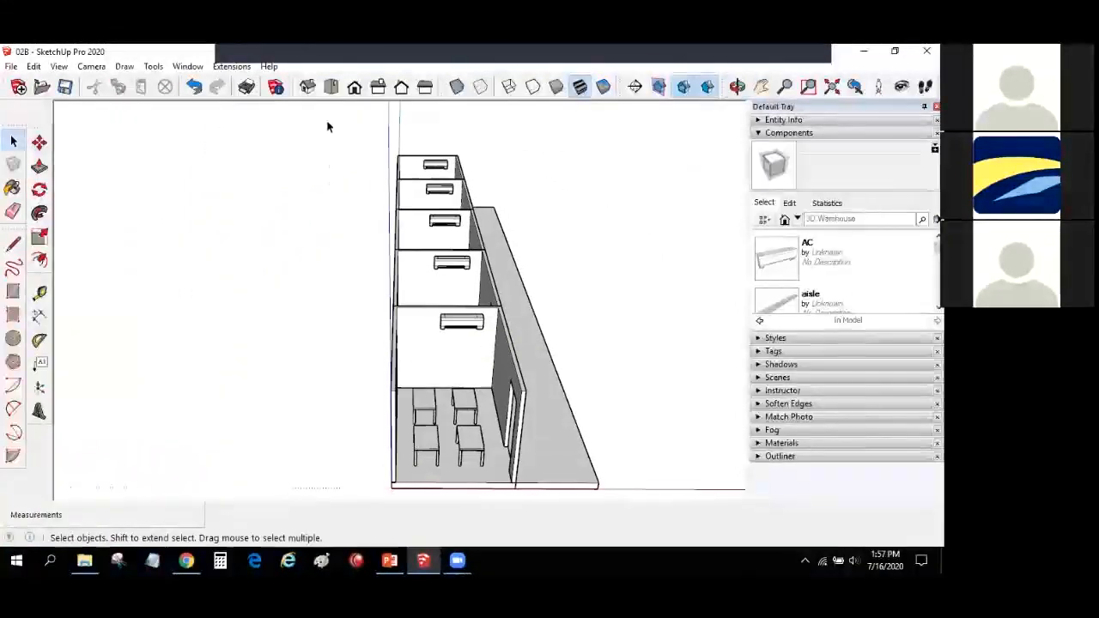
middle_click_drag(415, 209, 396, 163)
left_click_drag(479, 372, 507, 460)
middle_click_drag(506, 459, 459, 319)
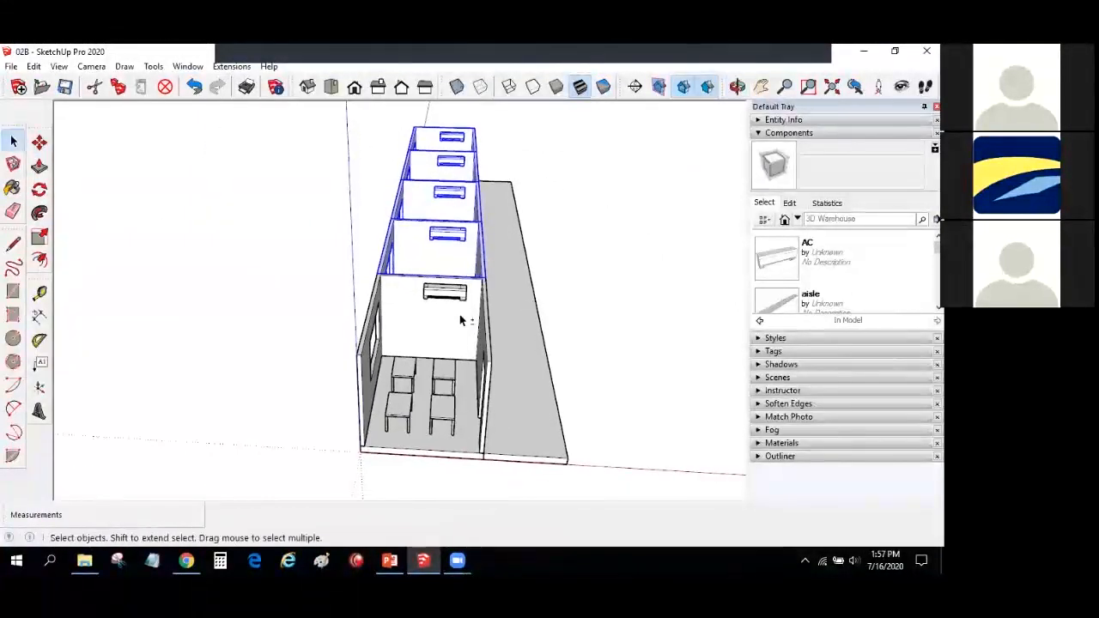
left_click(39, 142)
scroll(369, 474, "up", 2)
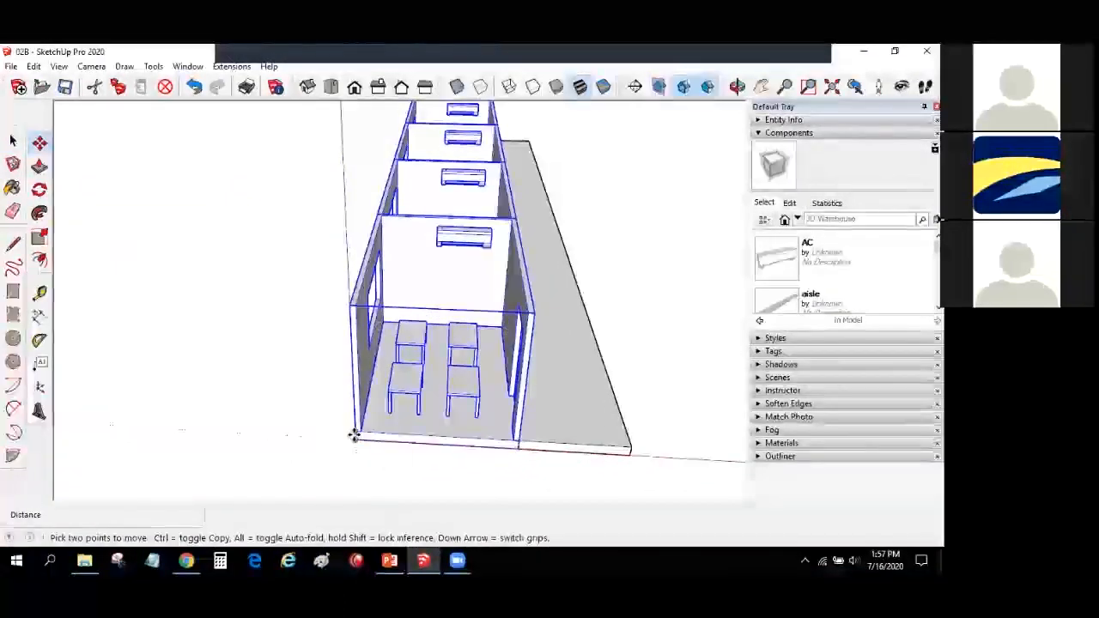
left_click(354, 436)
key("ctrl")
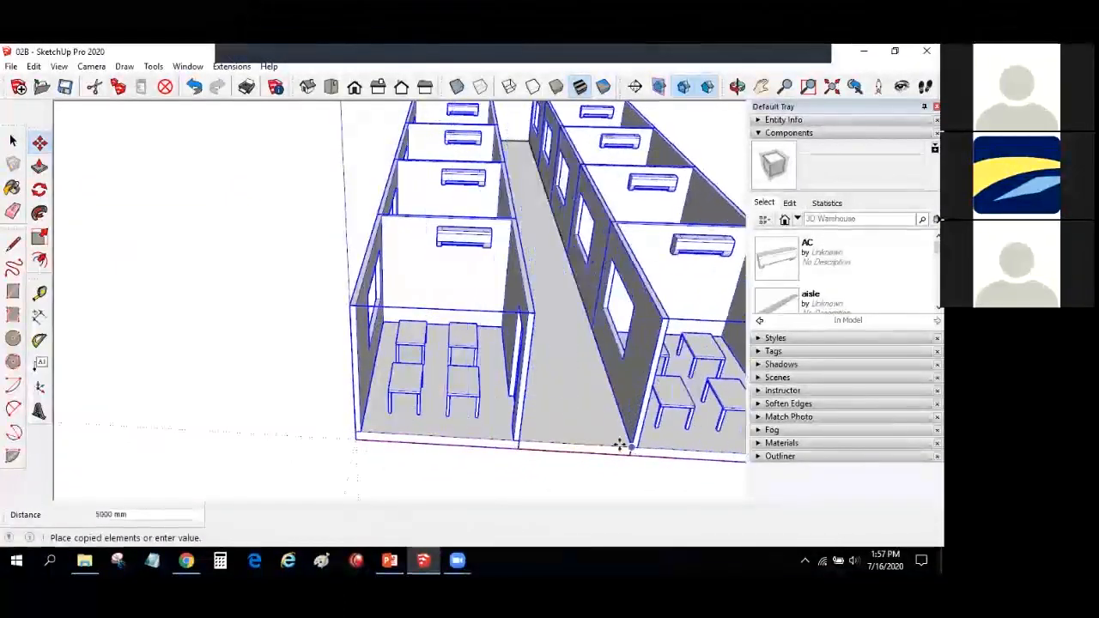
left_click(628, 449)
Step: Flip the copied row of five rooms across the corridor's width so its doors face the corridor, and clear the selection
right_click(646, 412)
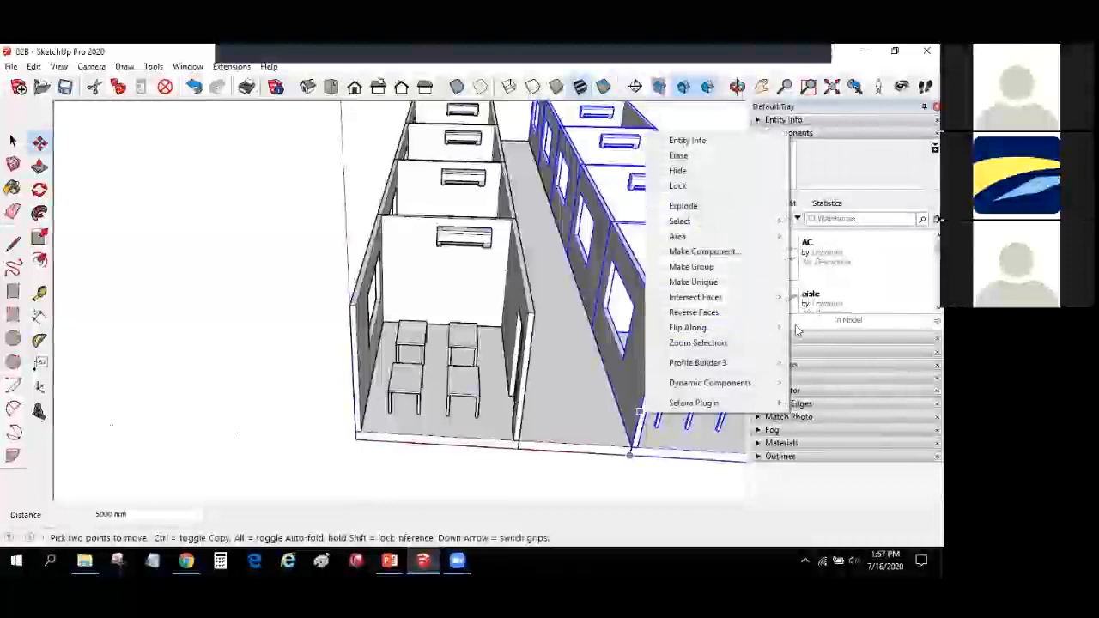
mouse_move(773, 327)
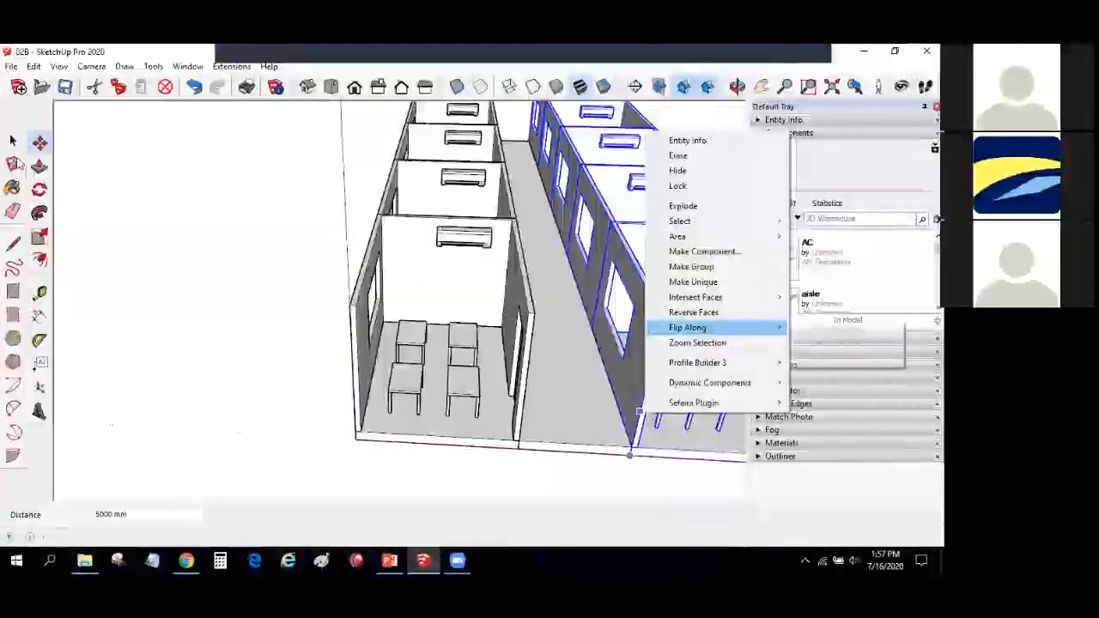
left_click(839, 328)
left_click(13, 140)
scroll(137, 182, "down", 3)
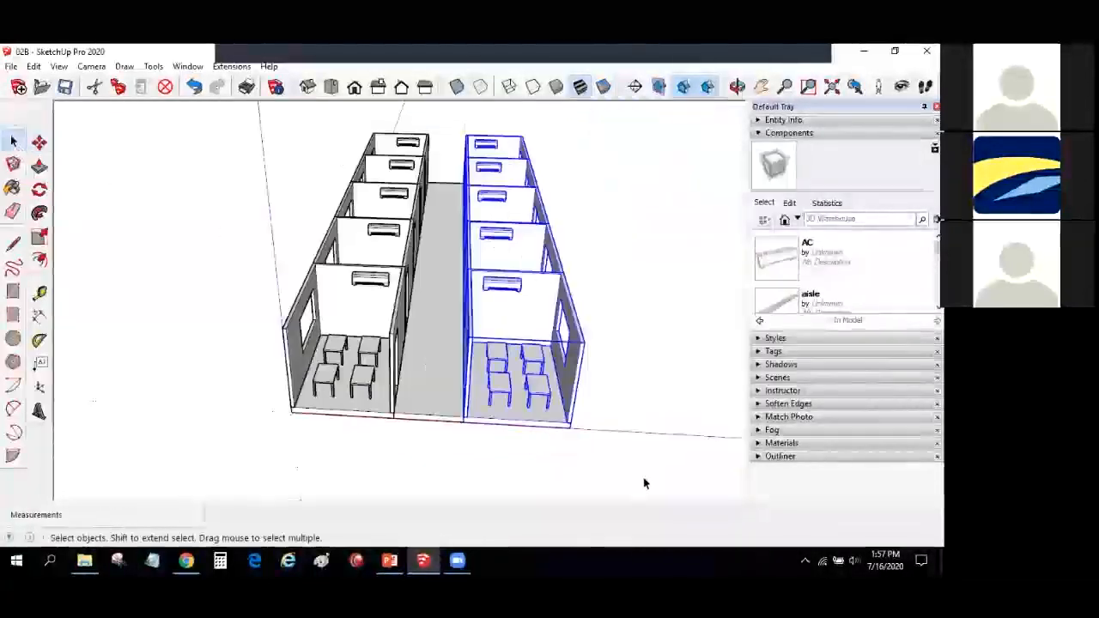
middle_click_drag(196, 179, 294, 194)
left_click(644, 483)
Step: Select the entire storey, copy it 2900 mm upwards onto the wall tops, and array it into a six-storey building
left_click(39, 143)
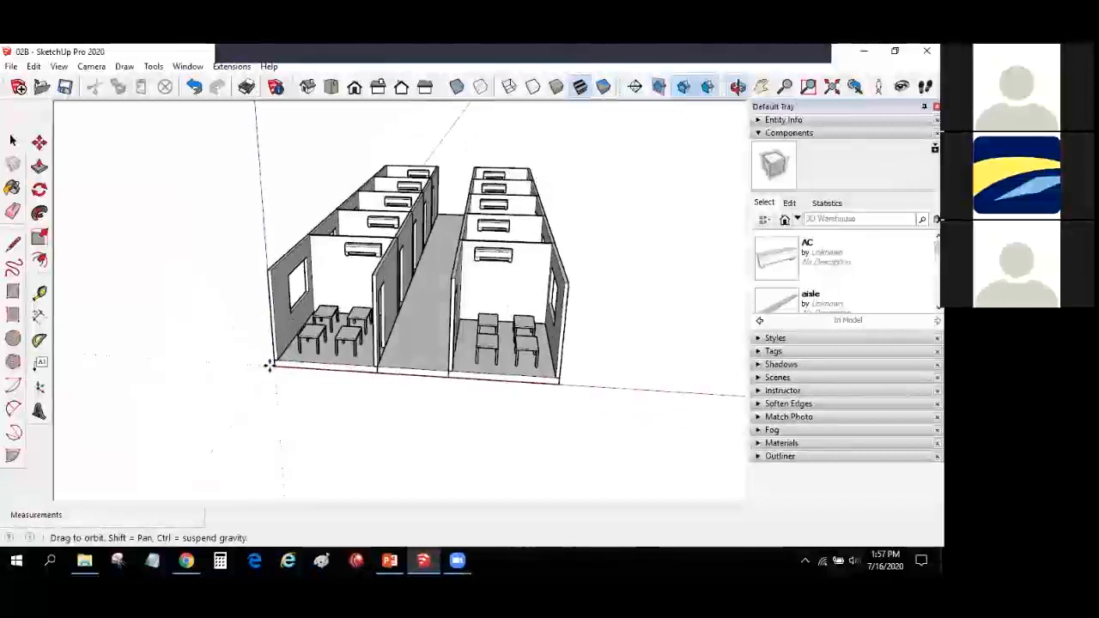
key("ctrl+a")
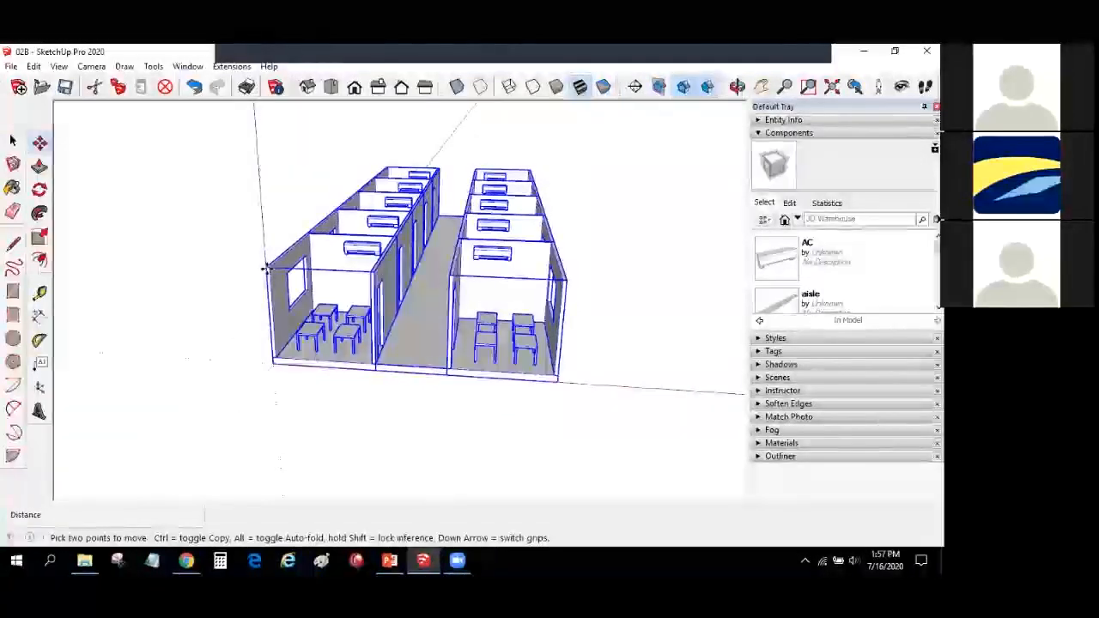
left_click(273, 363)
key("ctrl")
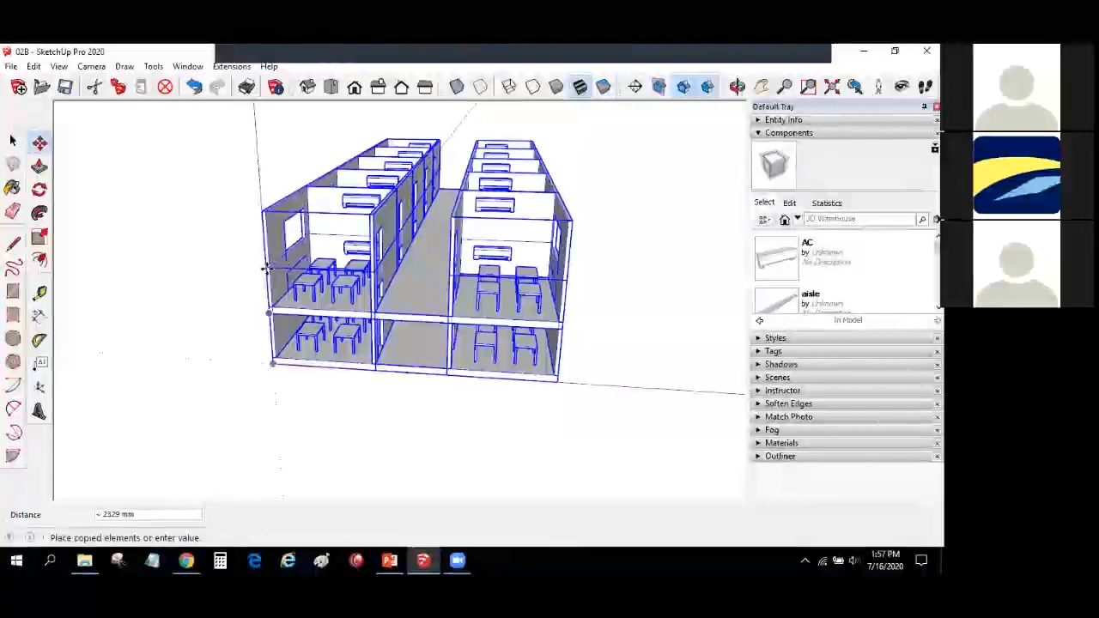
left_click(266, 268)
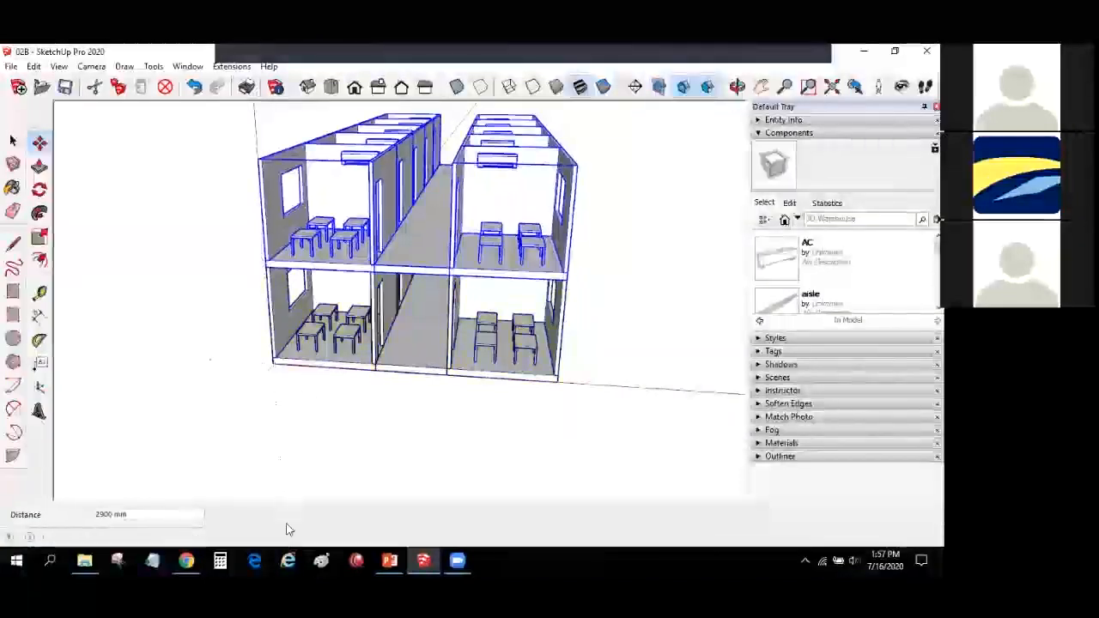
type("3x")
key("Return")
key("ctrl+t")
scroll(311, 389, "down", 2)
middle_click_drag(149, 236, 59, 82)
left_click(13, 141)
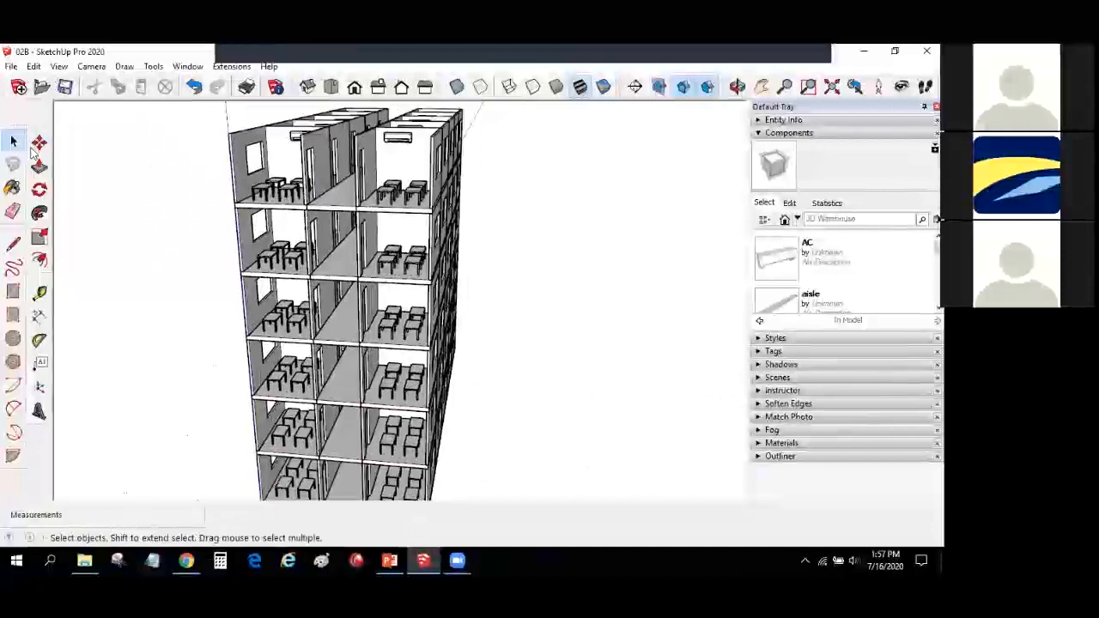
scroll(193, 258, "down", 3)
middle_click_drag(231, 405, 103, 424)
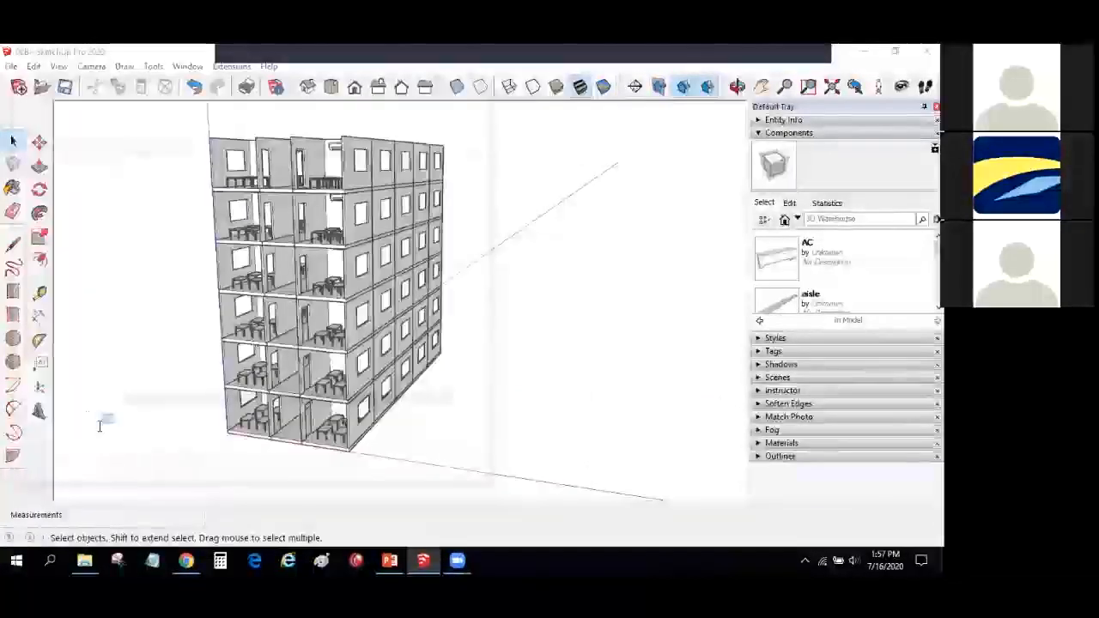
Step: Save the component-based building as X02B and switch to File Explorer
key("ctrl+shift+s")
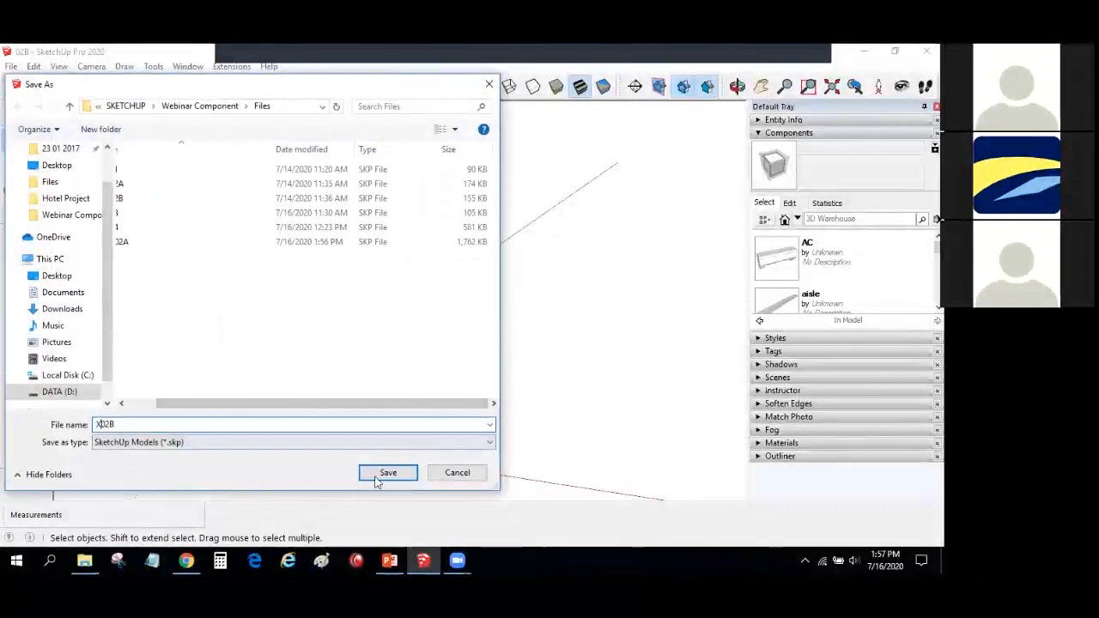
left_click(381, 473)
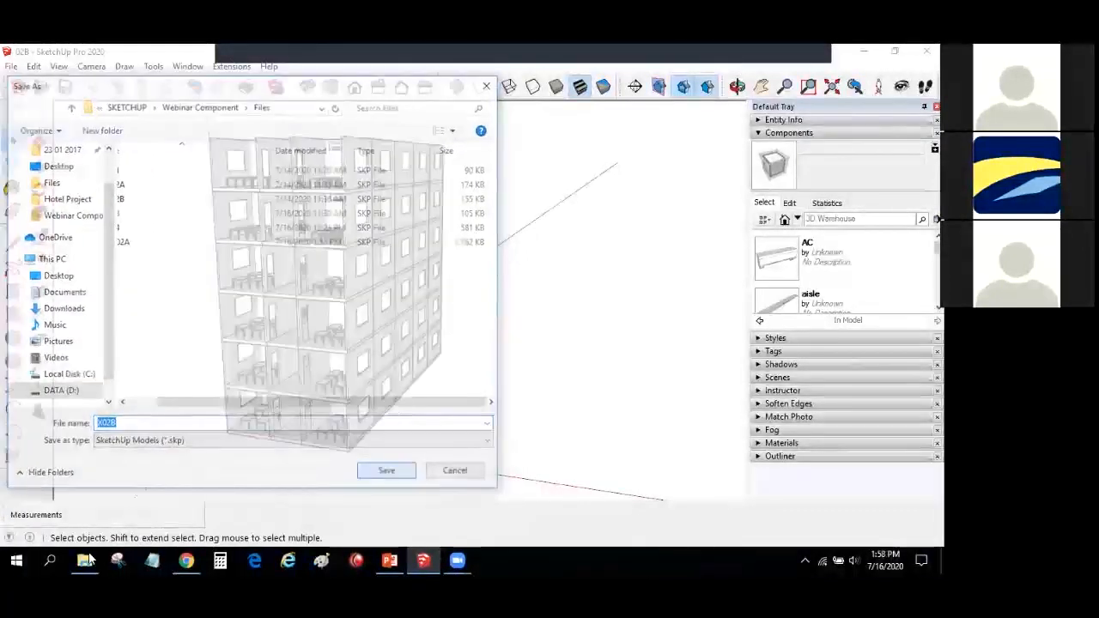
left_click(85, 560)
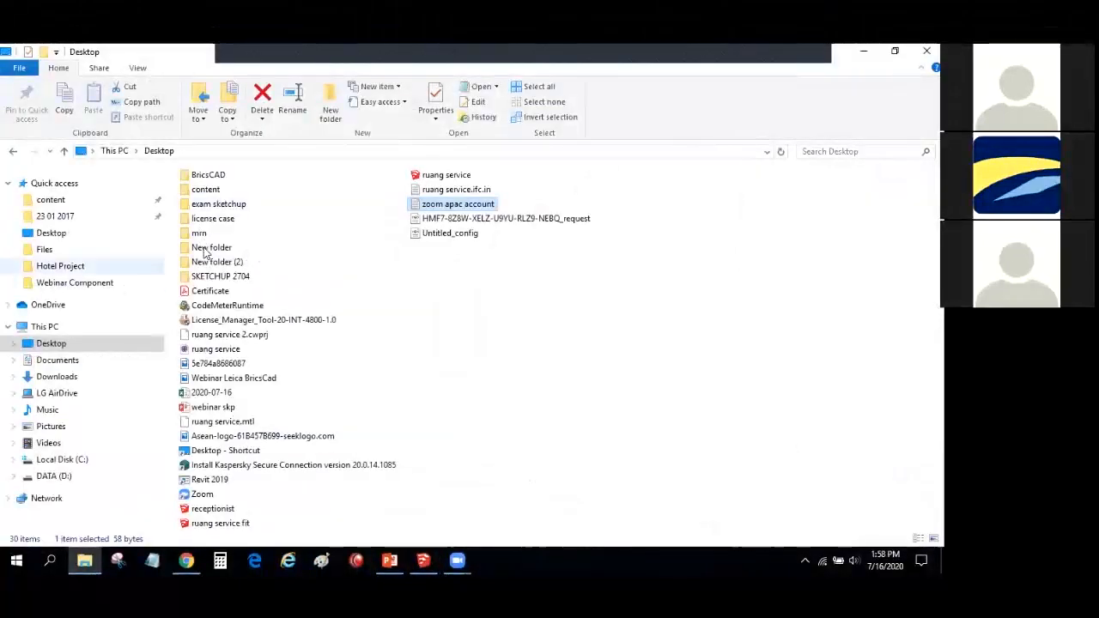
Step: Open the Files folder inside Webinar Component and compare the file sizes of X02A and X02B
left_click(75, 283)
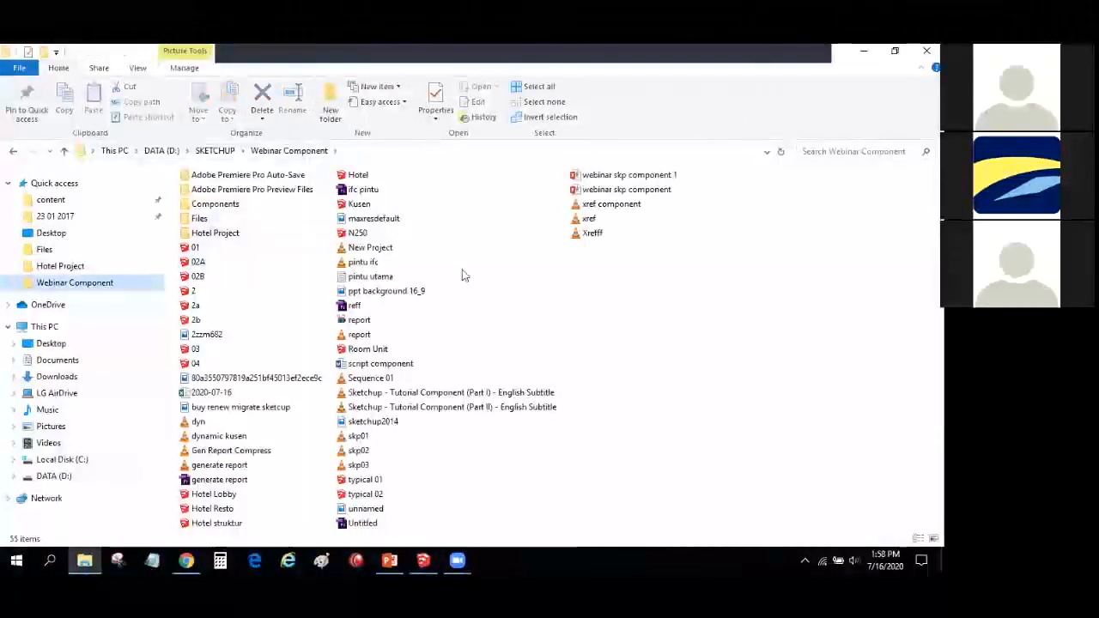
double_click(199, 218)
left_click(552, 270)
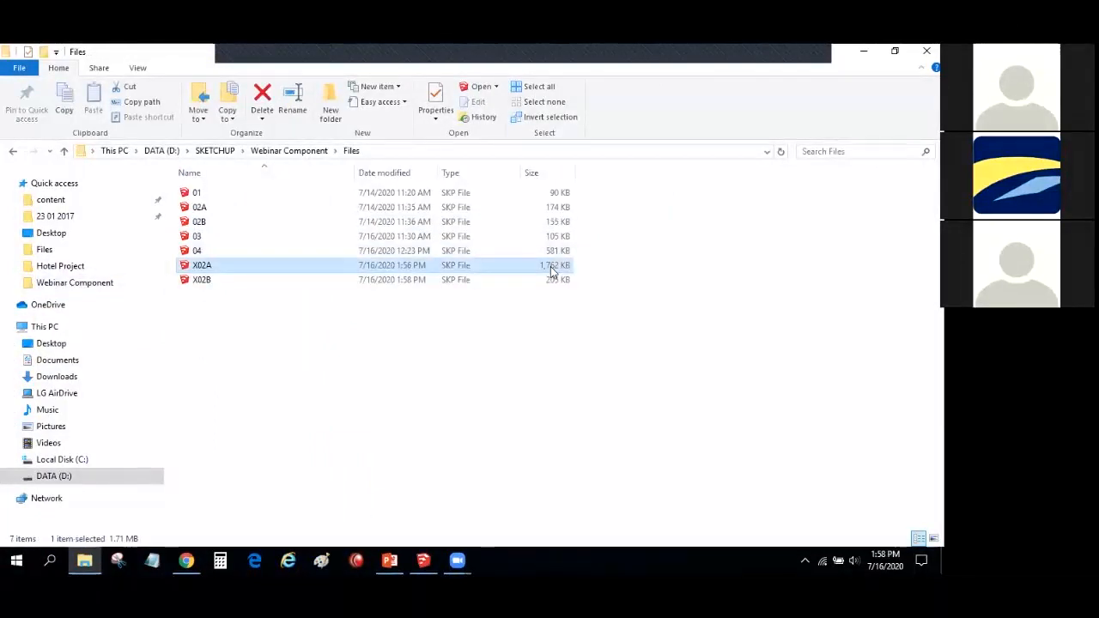
left_click(214, 281)
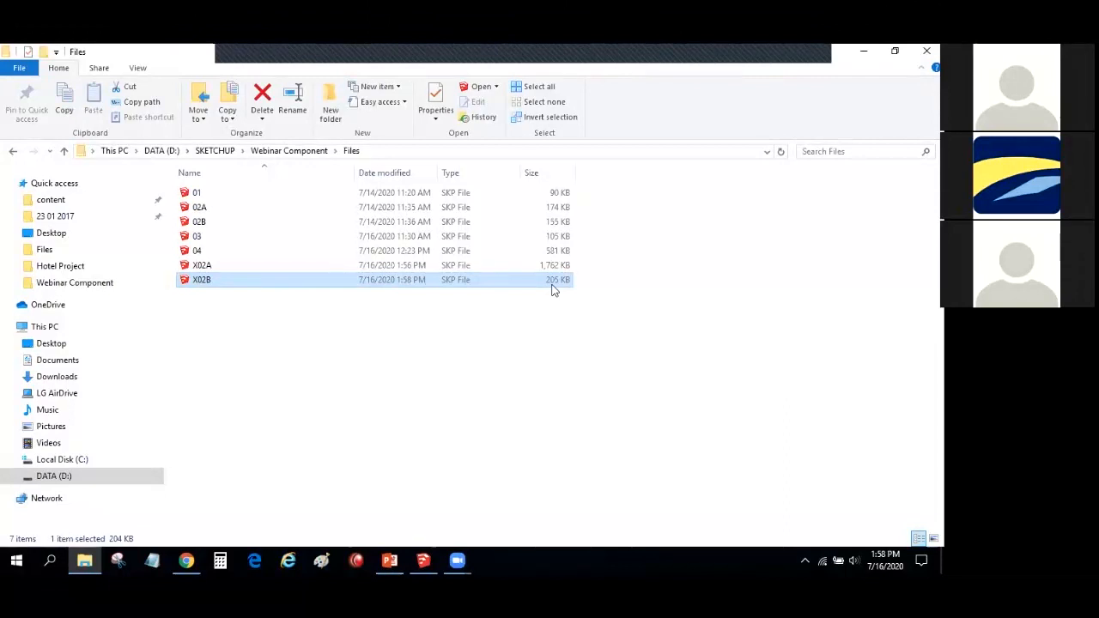
Step: Switch back to SketchUp and examine the component-based building's open front, rooms and window side
left_click(435, 541)
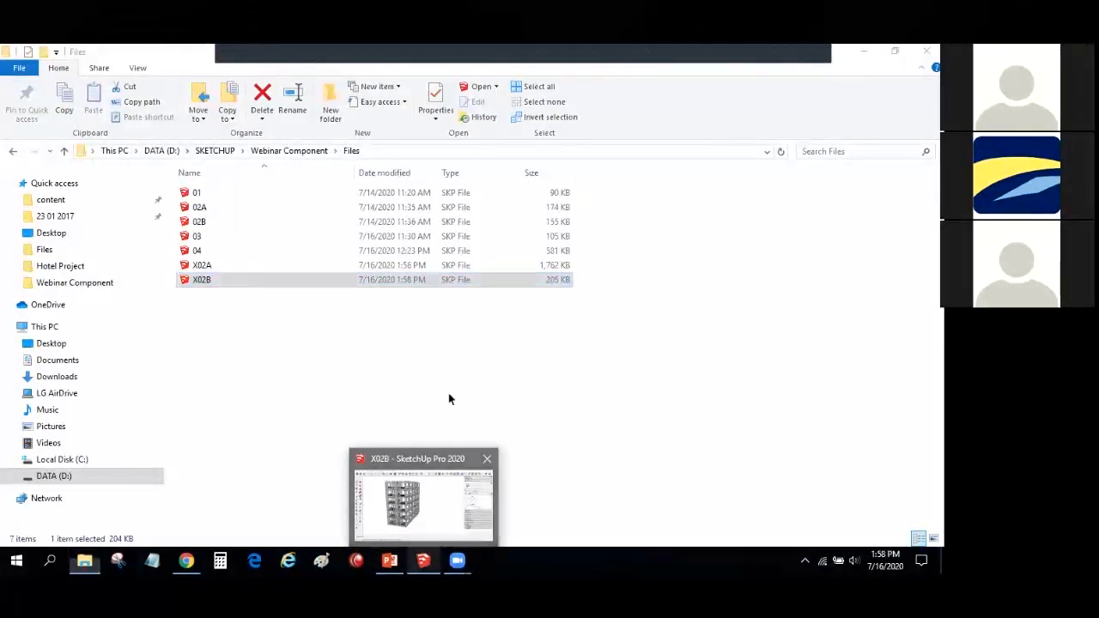
middle_click_drag(486, 284, 520, 221)
middle_click_drag(335, 266, 408, 282)
scroll(444, 275, "up", 8)
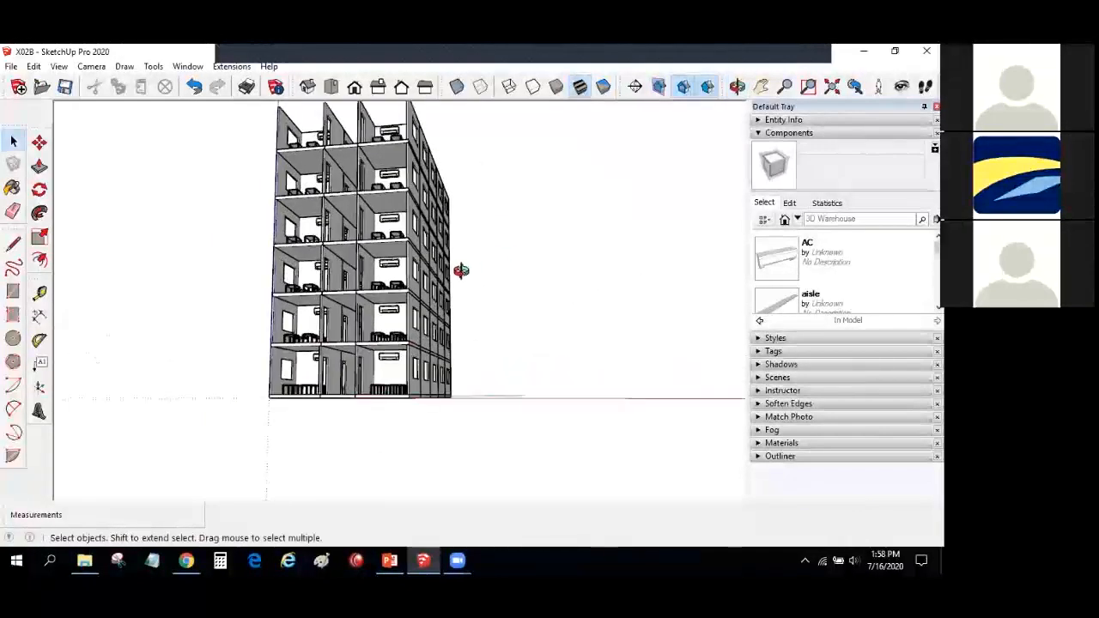
middle_click_drag(530, 285, 532, 242)
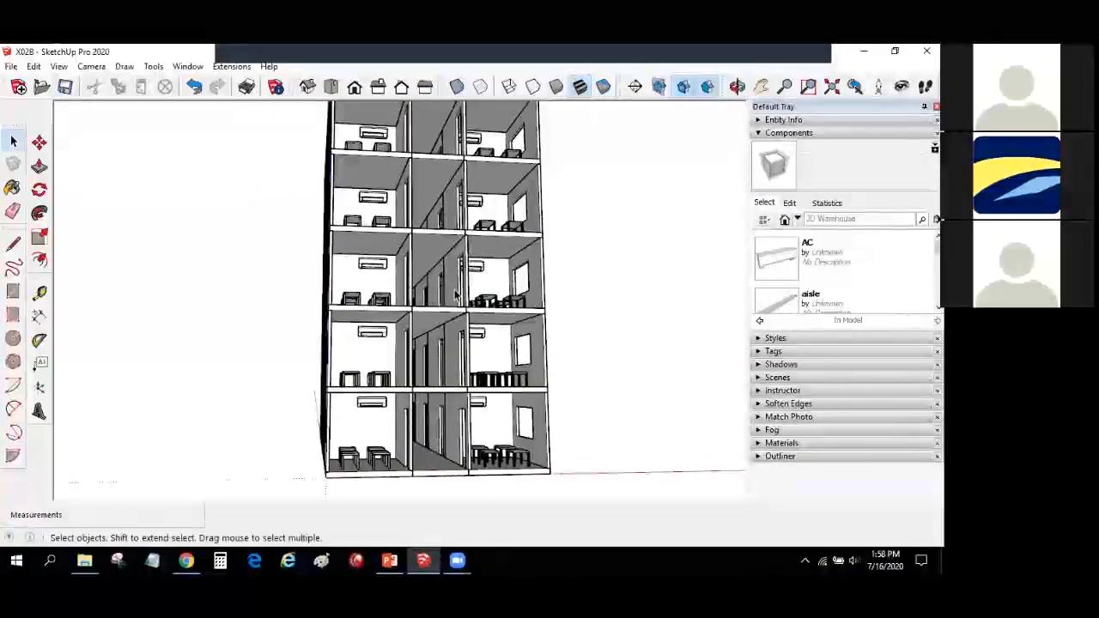
scroll(459, 316, "down", 10)
middle_click_drag(459, 316, 461, 184)
scroll(448, 198, "up", 3)
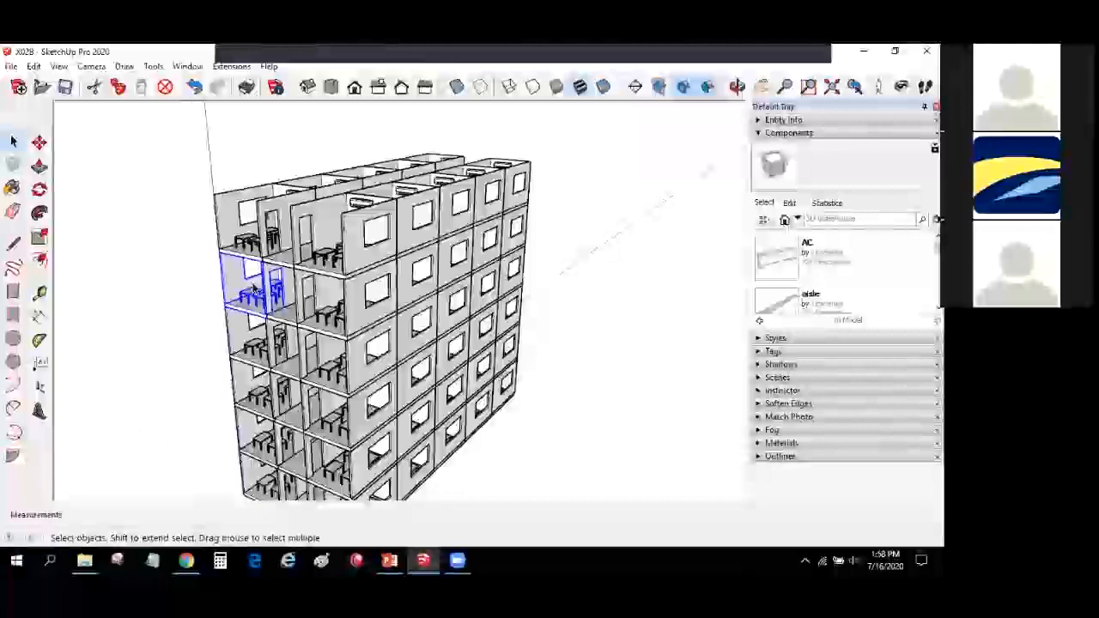
Step: Check the component statistics of the AC and meja components used in the model
left_click(758, 133)
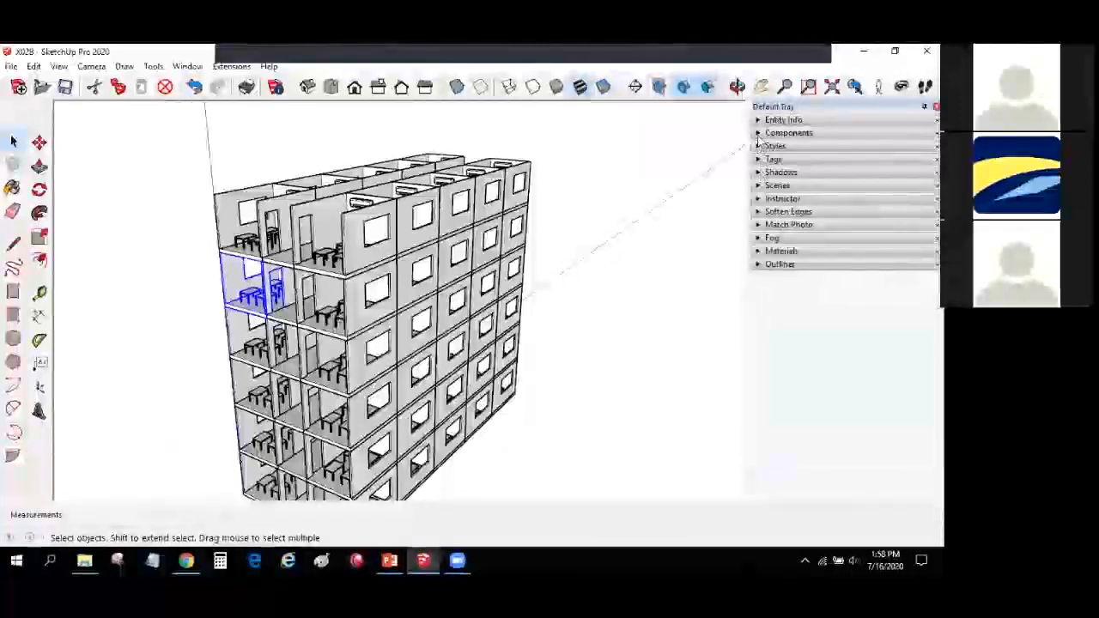
left_click(759, 133)
left_click(788, 259)
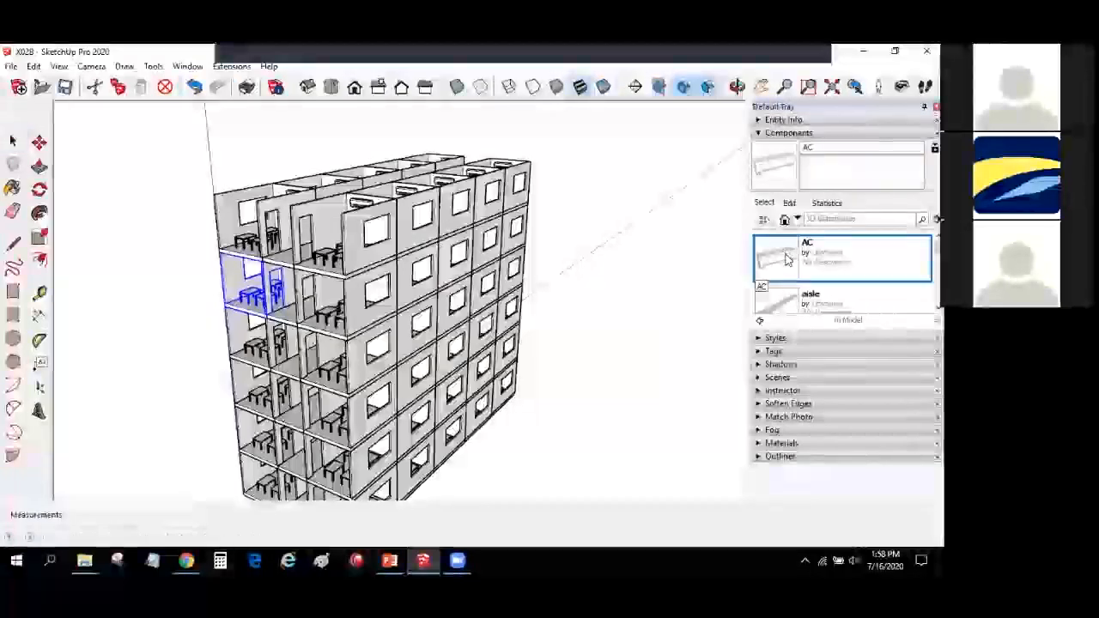
left_click(821, 203)
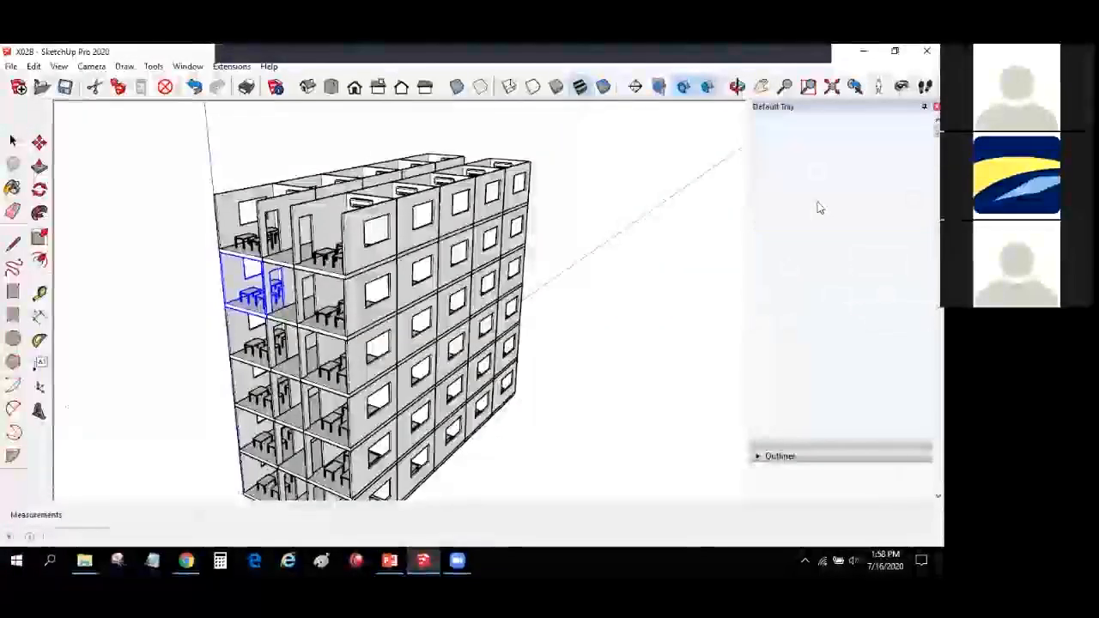
left_click(763, 203)
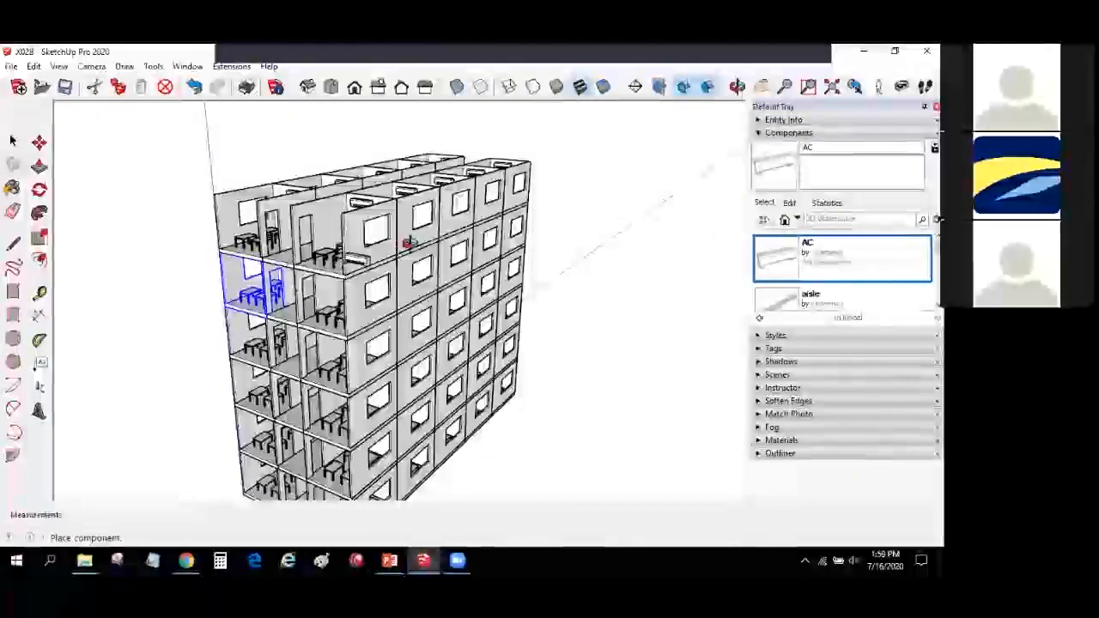
scroll(516, 180, "up", 3)
scroll(378, 202, "up", 3)
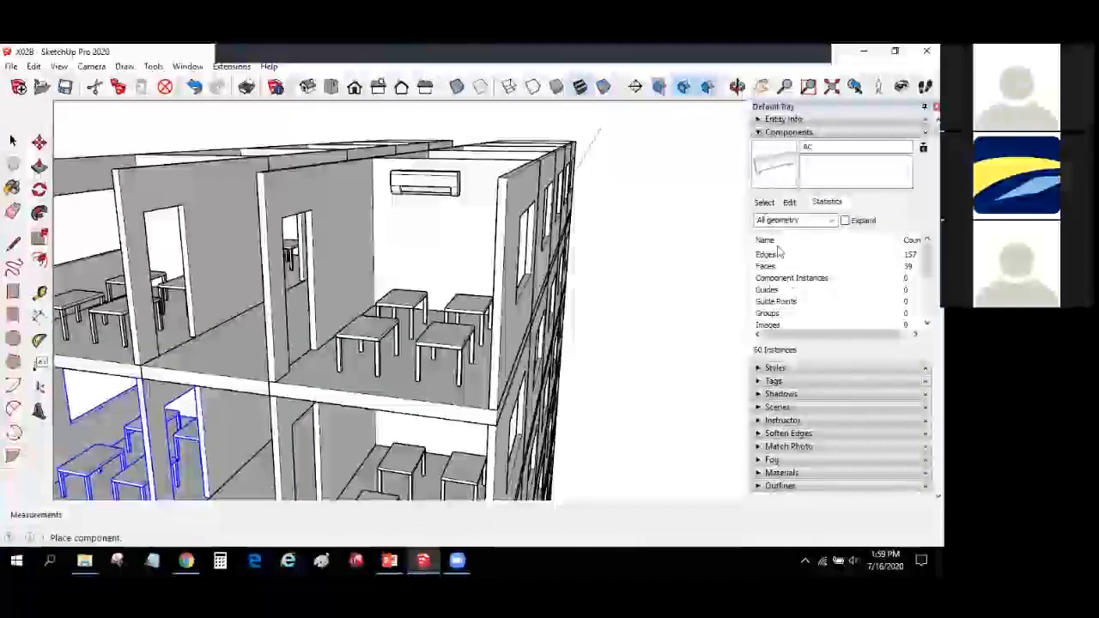
left_click(763, 202)
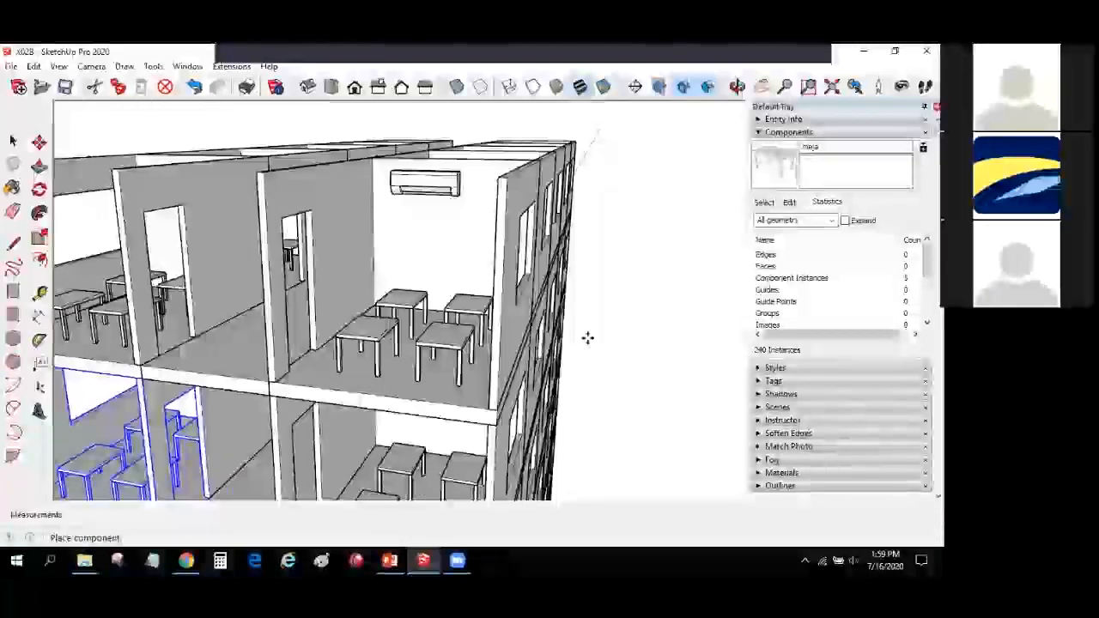
scroll(588, 334, "down", 5)
Step: Open the top-storey end room beside the window wall for editing and delete its rear table nearest the window
left_click(13, 142)
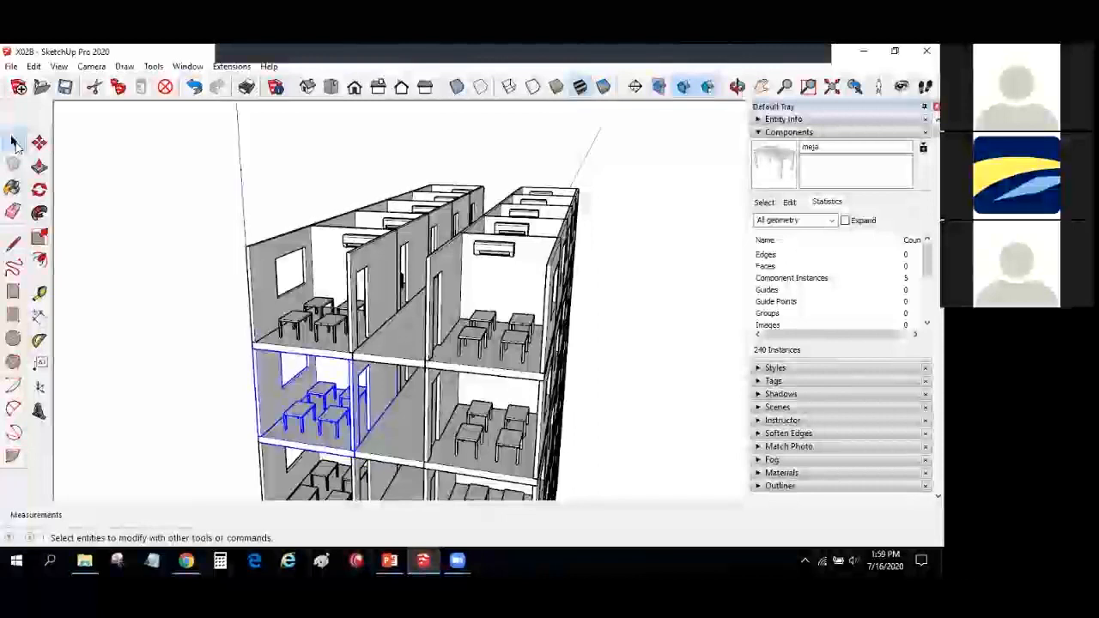
left_click(302, 302)
double_click(305, 302)
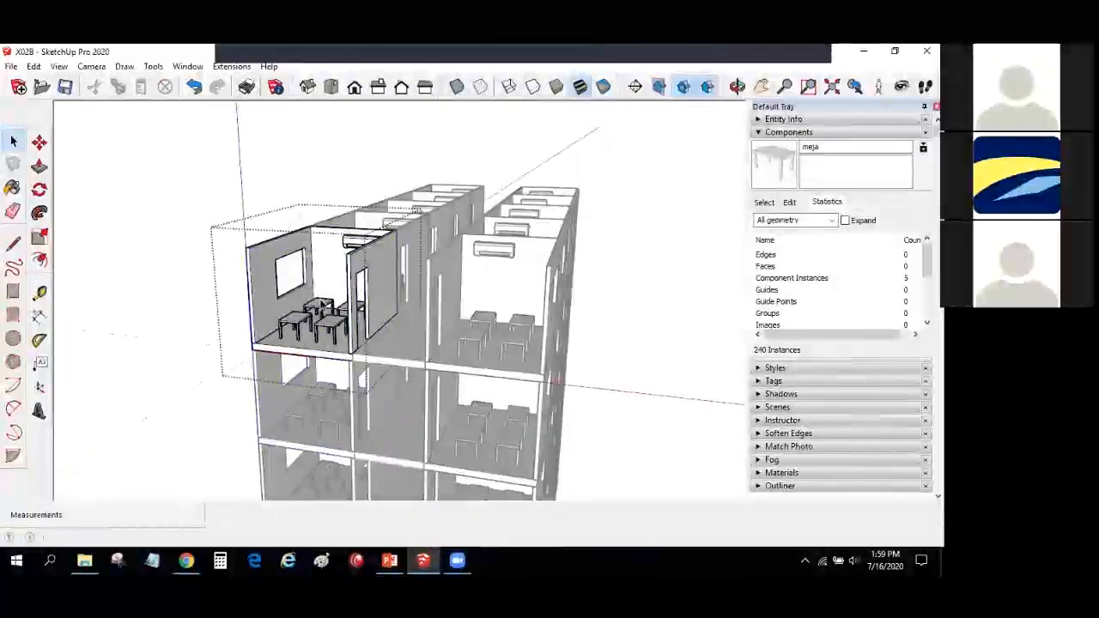
scroll(326, 316, "up", 3)
scroll(326, 316, "up", 3)
left_click(327, 316)
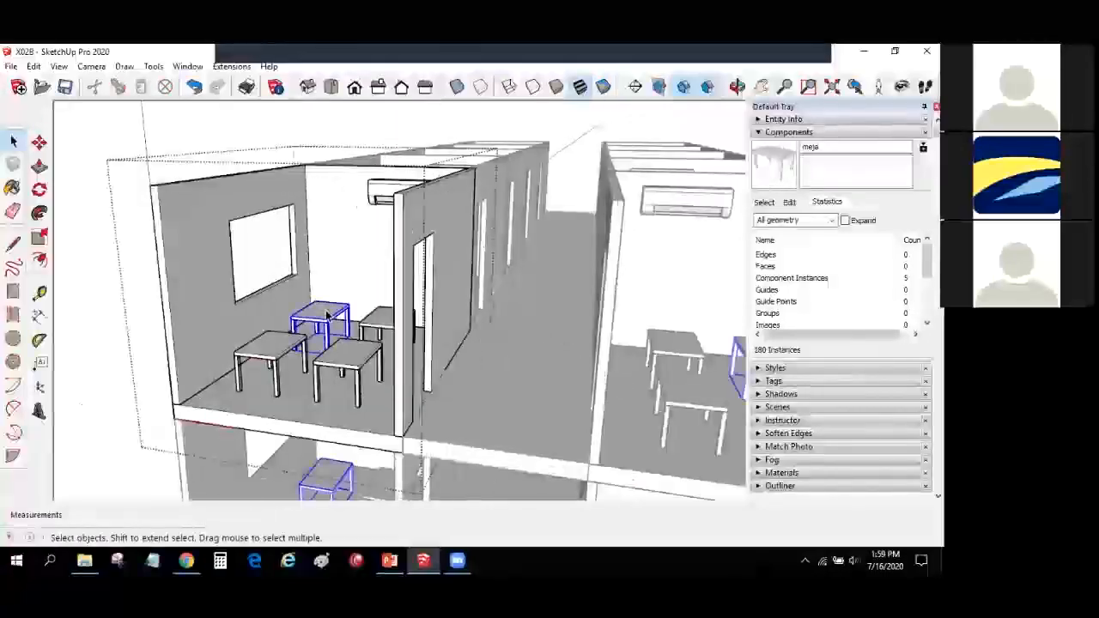
middle_click_drag(268, 297, 180, 279)
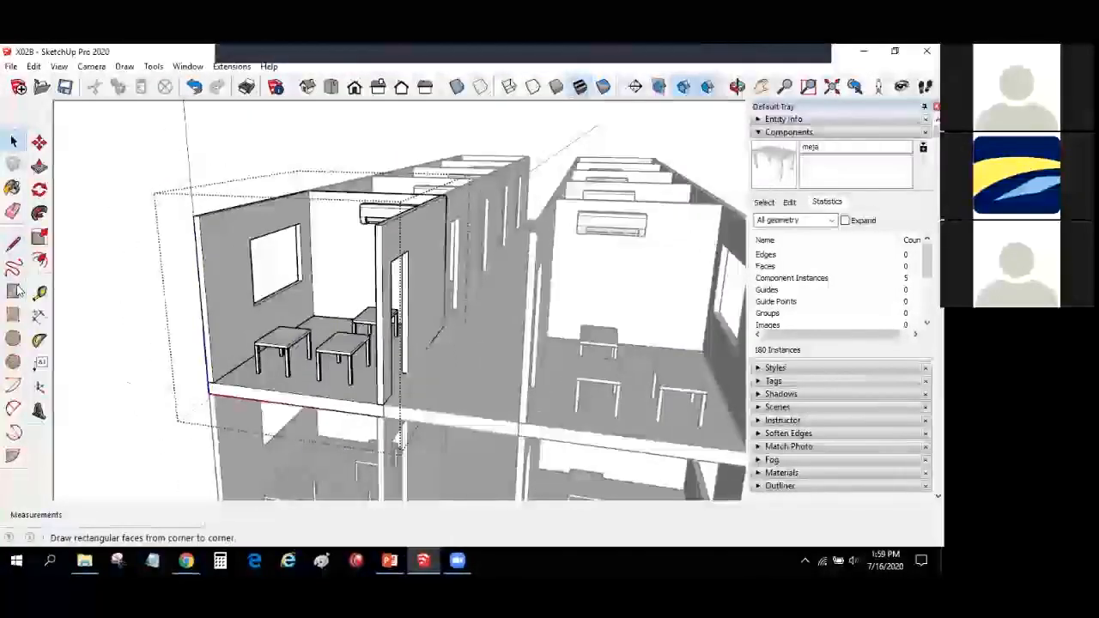
Step: Draw a rectangle on the room's floor in the deleted table's place, extrude it about 1964 mm upwards, and leave the component
scroll(323, 383, "up", 5)
left_click(315, 384)
left_click(365, 371)
left_click(40, 167)
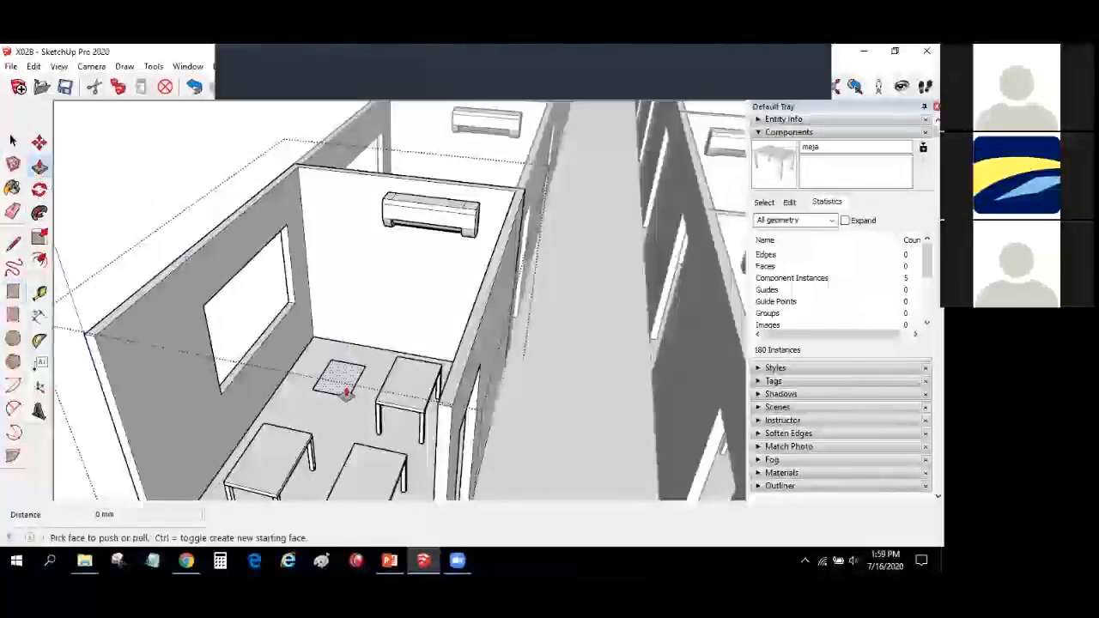
left_click(344, 380)
left_click(246, 228)
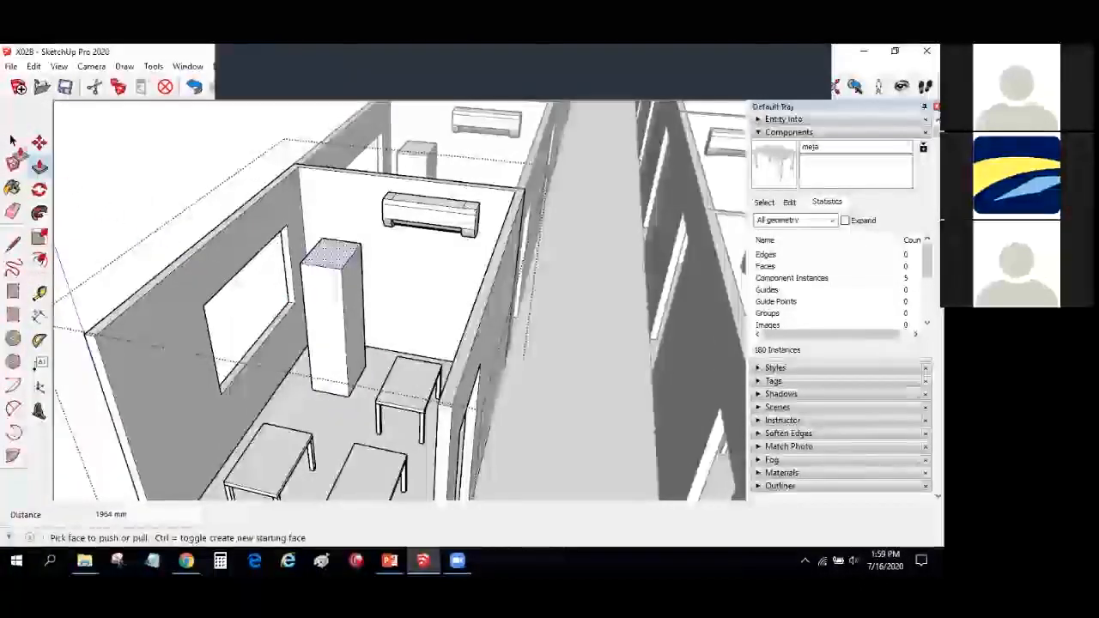
left_click(13, 143)
left_click(108, 194)
Step: Examine the edited room component across both rows of rooms and the building's other storeys
scroll(194, 245, "down", 4)
middle_click_drag(557, 202, 481, 343)
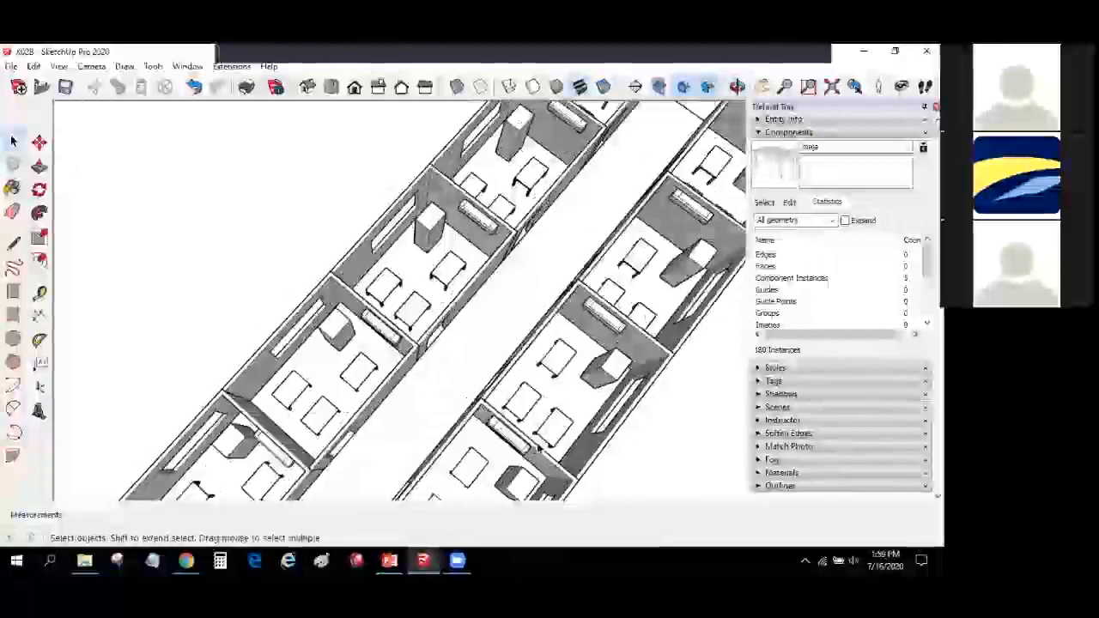
scroll(540, 448, "down", 3)
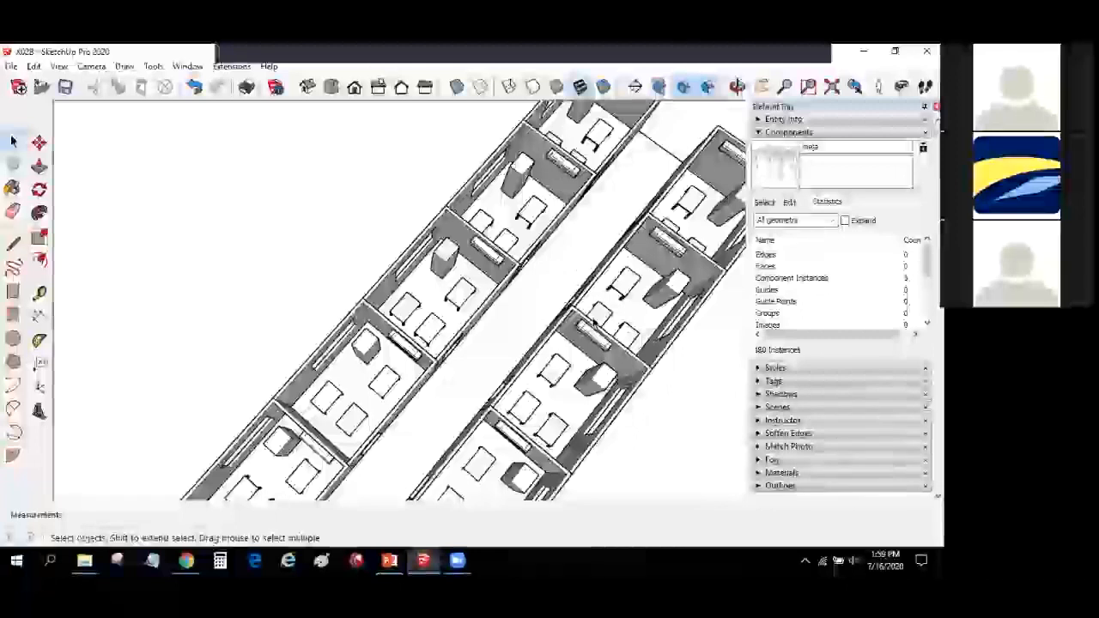
scroll(574, 253, "down", 2)
mouse_move(658, 250)
middle_mouse_down()
mouse_move(521, 249)
mouse_move(507, 284)
middle_mouse_up()
scroll(508, 283, "up", 5)
scroll(507, 283, "down", 6)
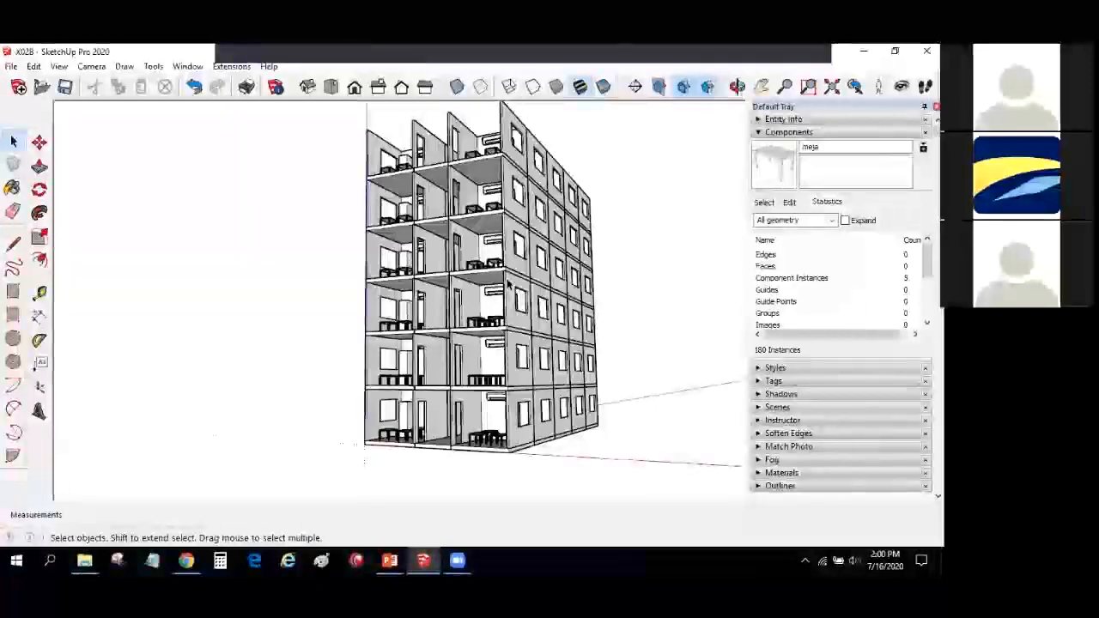
Step: Open model 03 from the Files folder in place of X02B
left_click(12, 70)
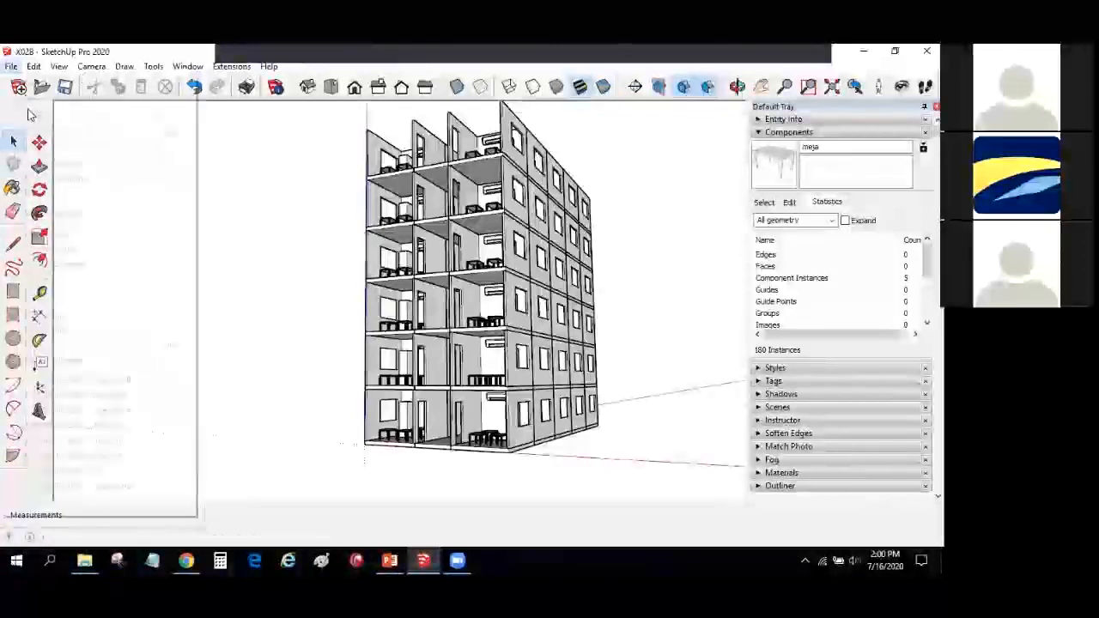
left_click(30, 113)
left_click(147, 213)
left_click(400, 478)
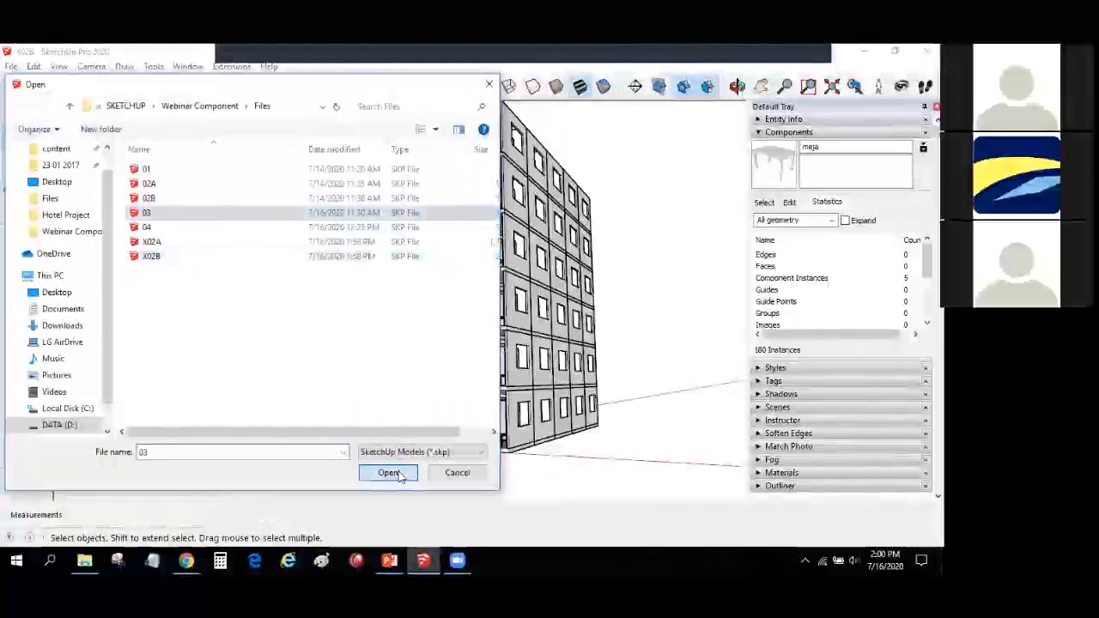
left_click(458, 333)
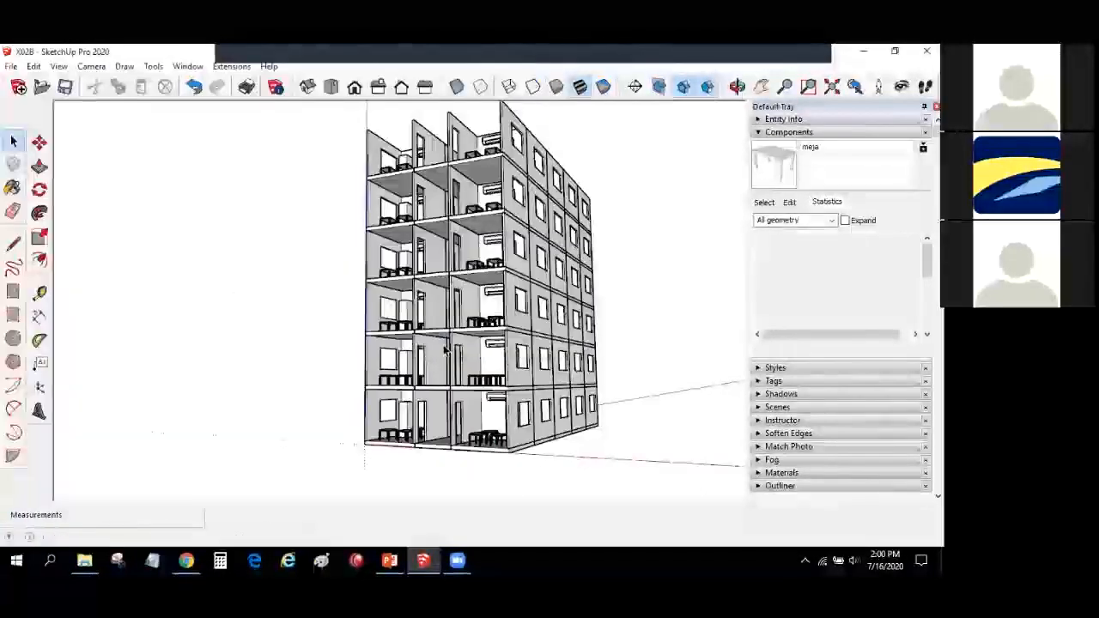
Step: Draw a small rectangle on the ground between the yellow seat block and the pointed post, and extrude it into a low box
middle_click_drag(500, 387, 566, 385)
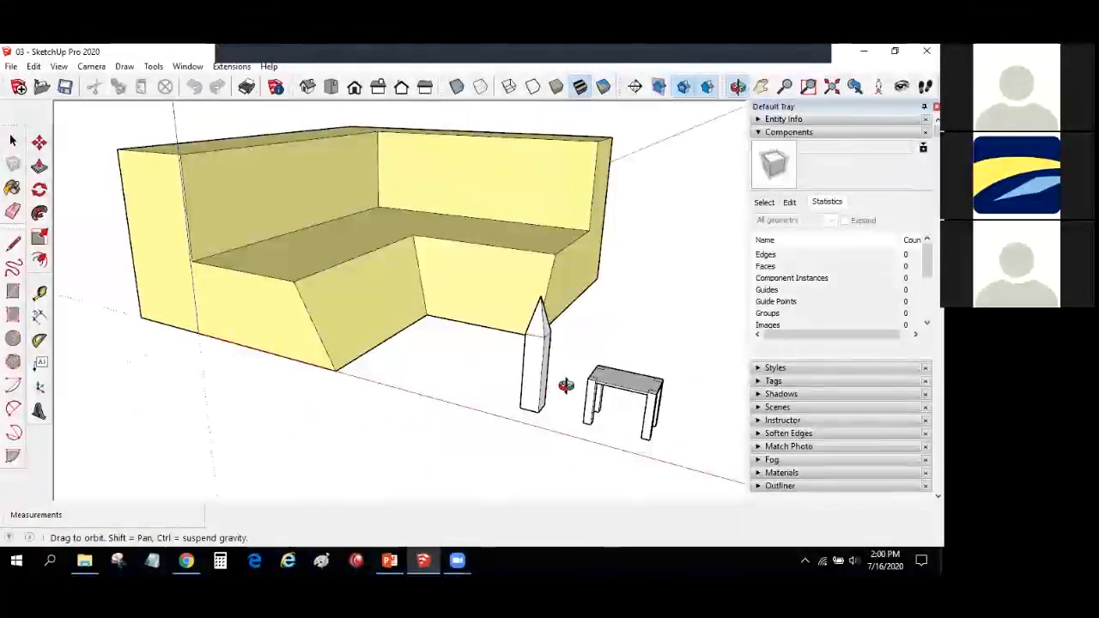
scroll(564, 365, "up", 4)
middle_click_drag(586, 349, 653, 359)
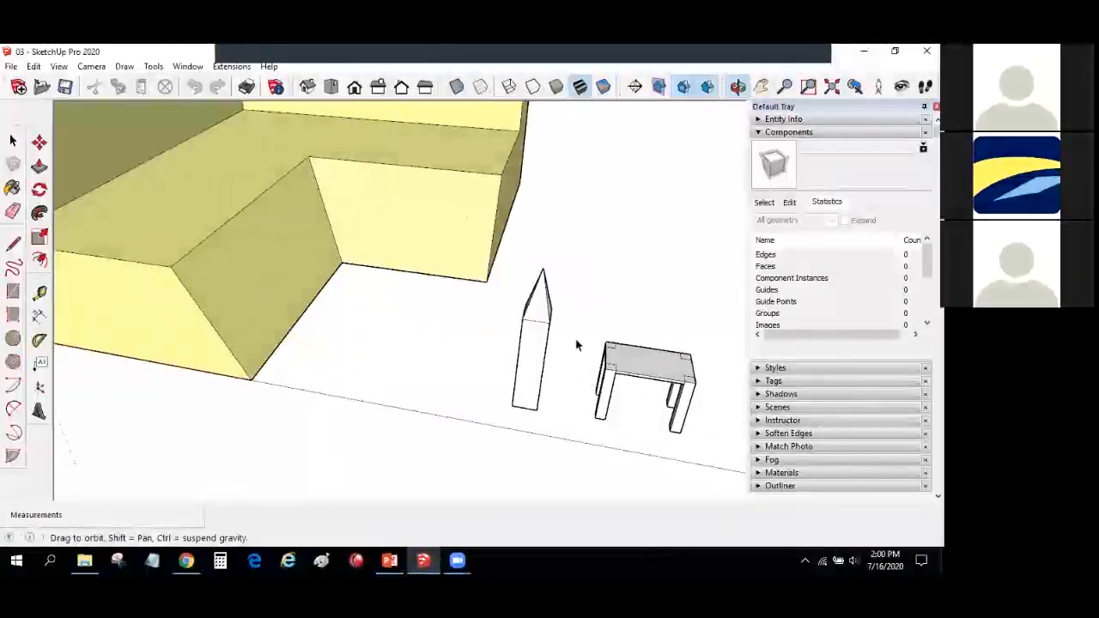
middle_click_drag(576, 346, 544, 332)
left_click(13, 292)
left_click(396, 386)
left_click(440, 365)
key("p")
left_click(408, 367)
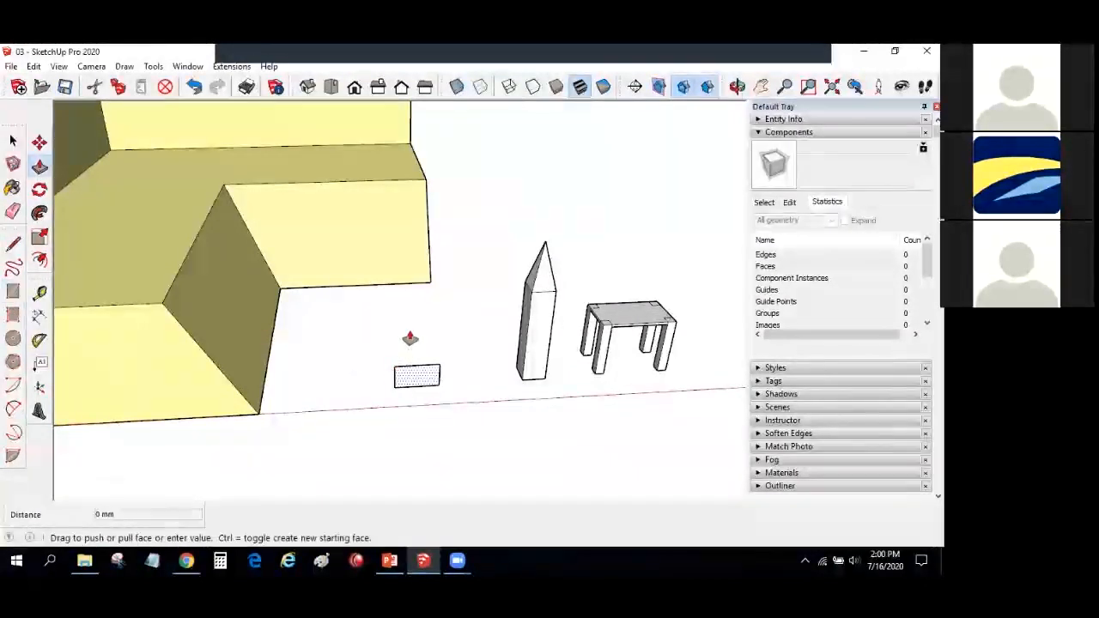
left_click(409, 335)
Step: Select the entire low box and make it a component with the definition name box
left_click(13, 140)
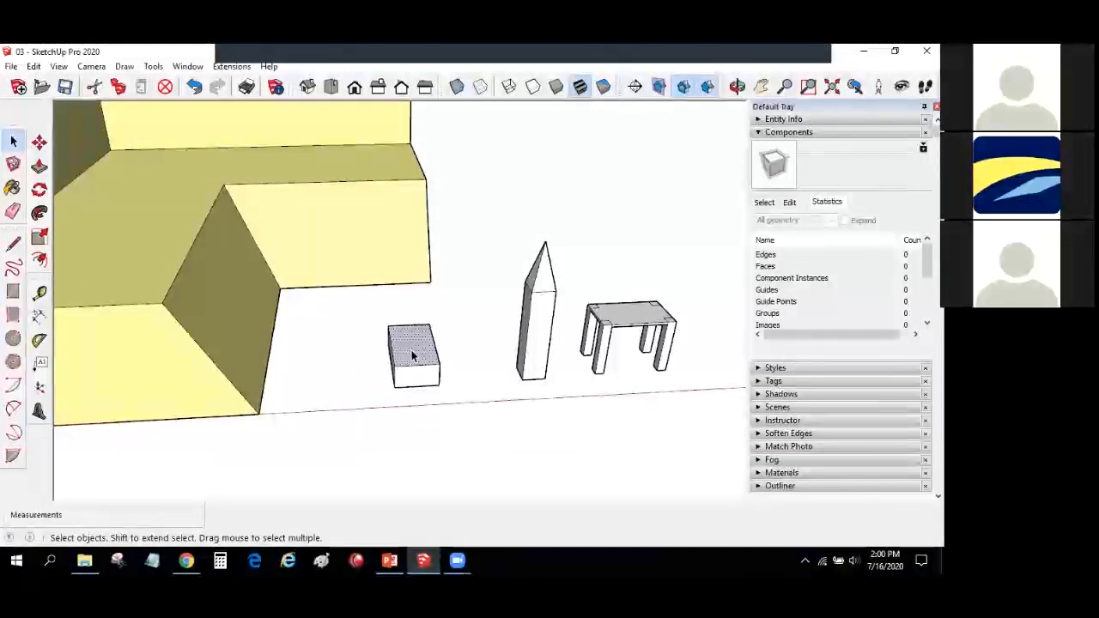
right_click(410, 356)
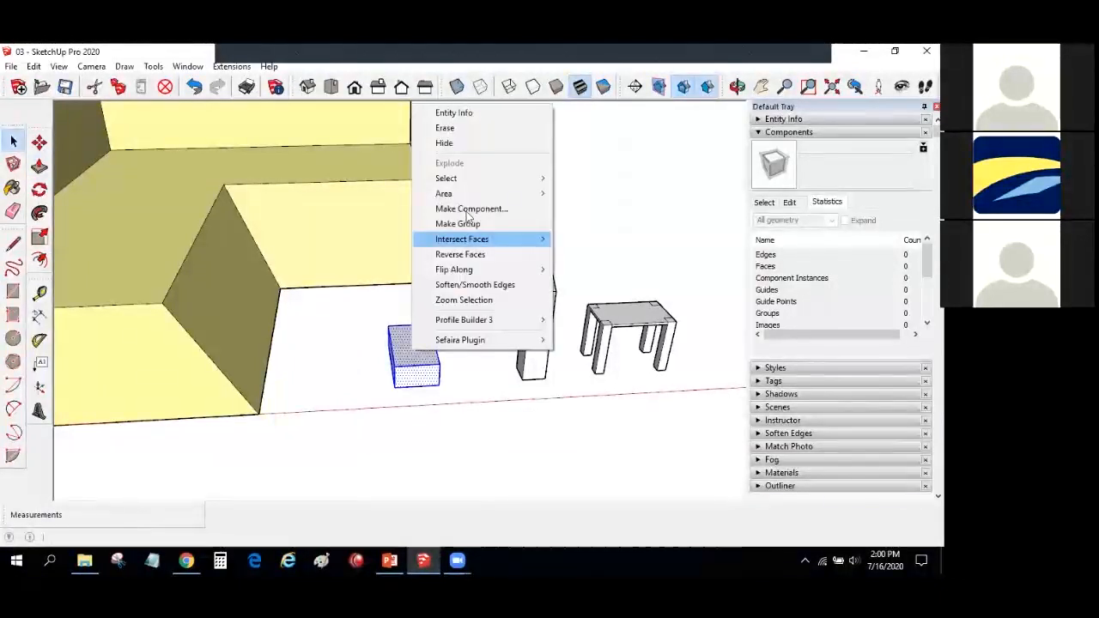
left_click(455, 206)
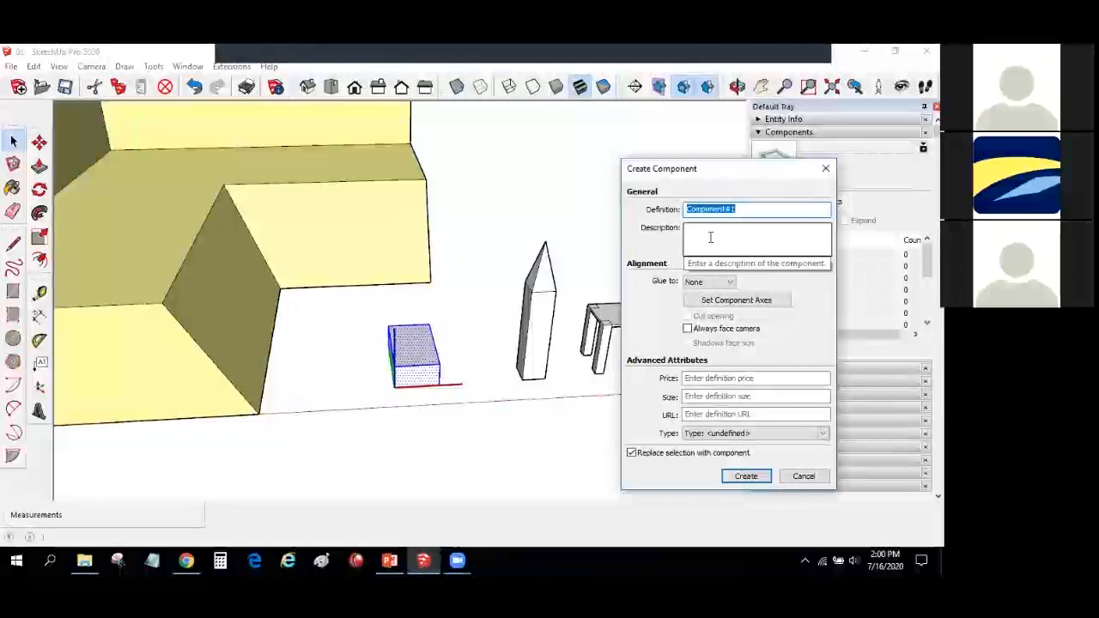
type("box")
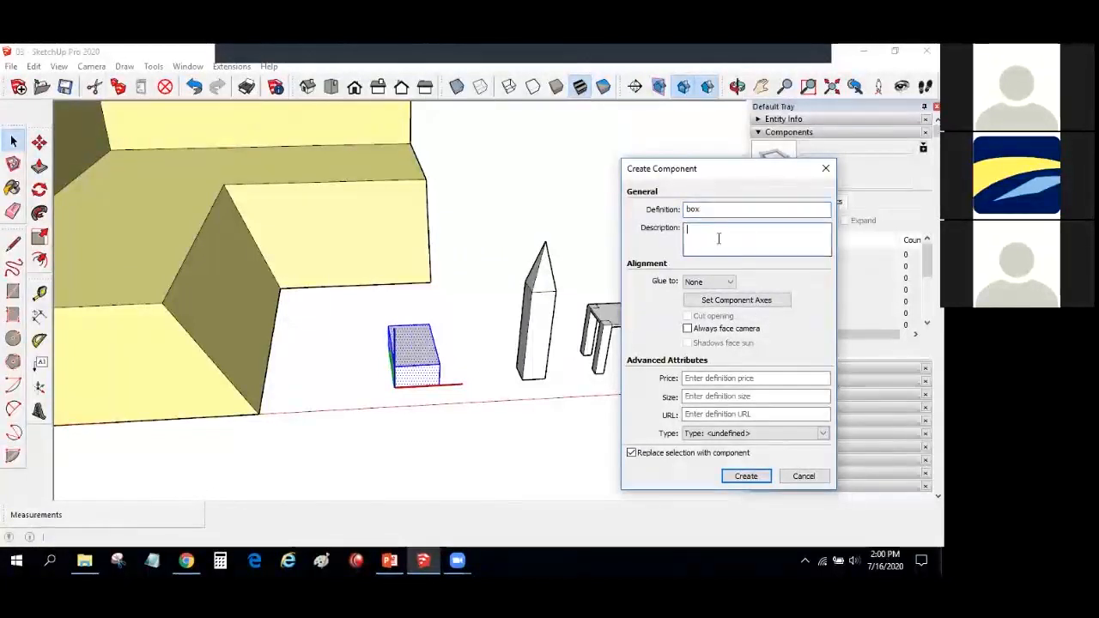
left_click(732, 477)
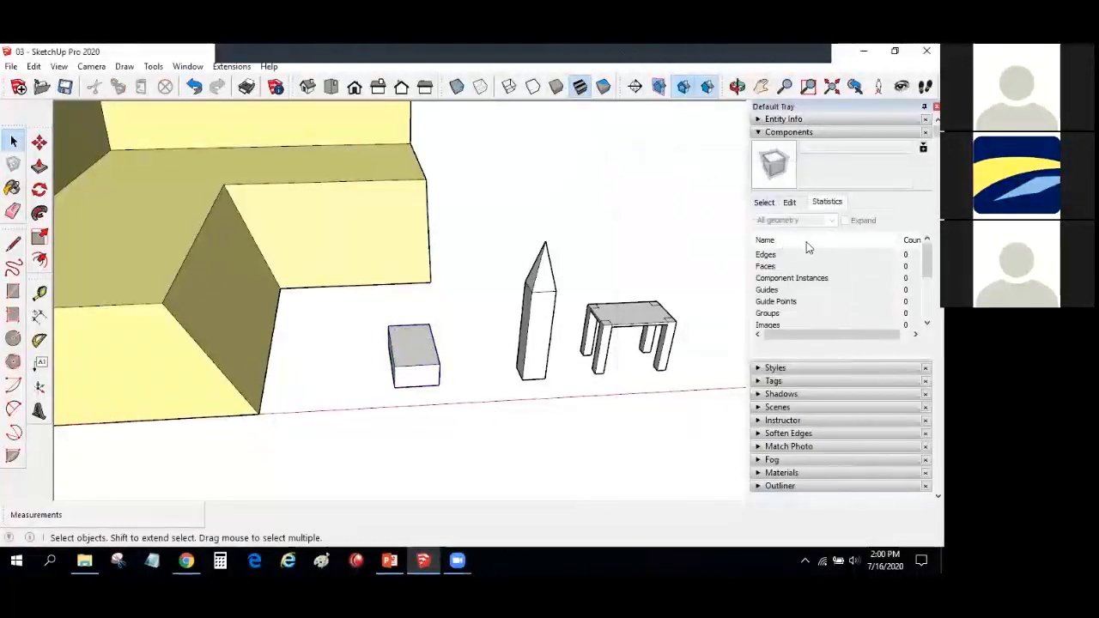
Step: Place two more instances of the box component from the in-model library on the ground near the original box
left_click(763, 202)
left_click(808, 253)
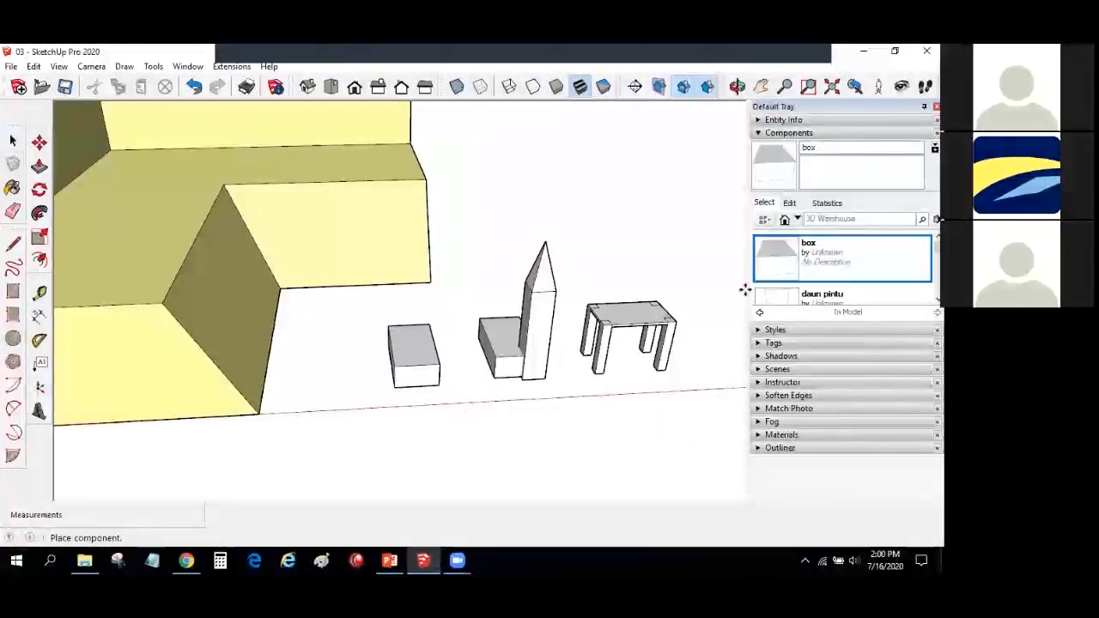
left_click(466, 418)
left_click(381, 473)
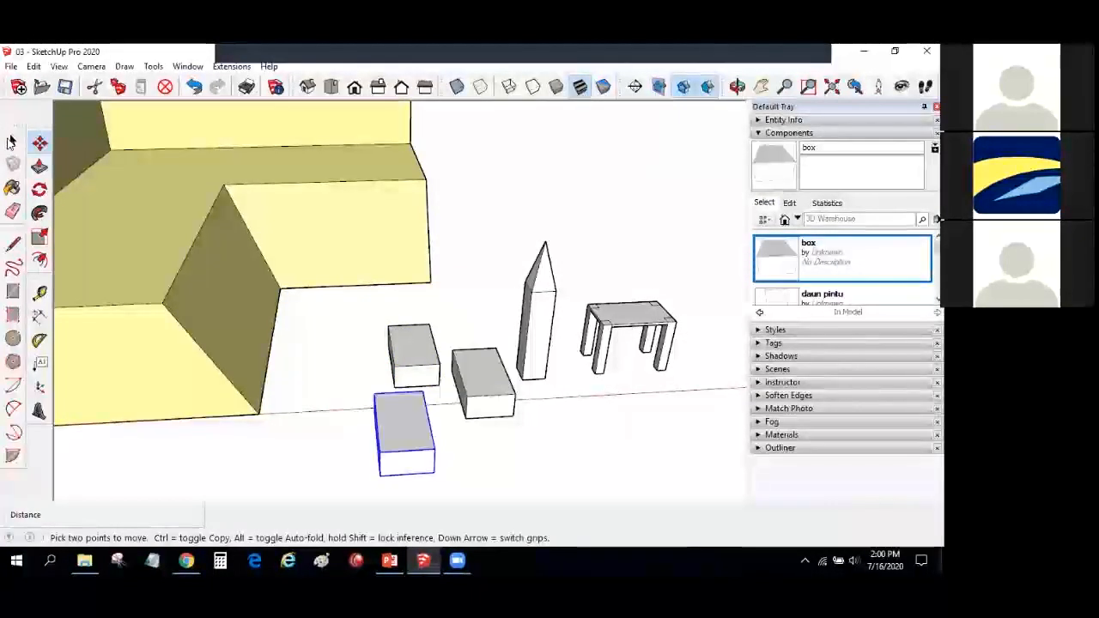
Step: Undo the placement of the two extra box component instances on the ground
left_click(12, 141)
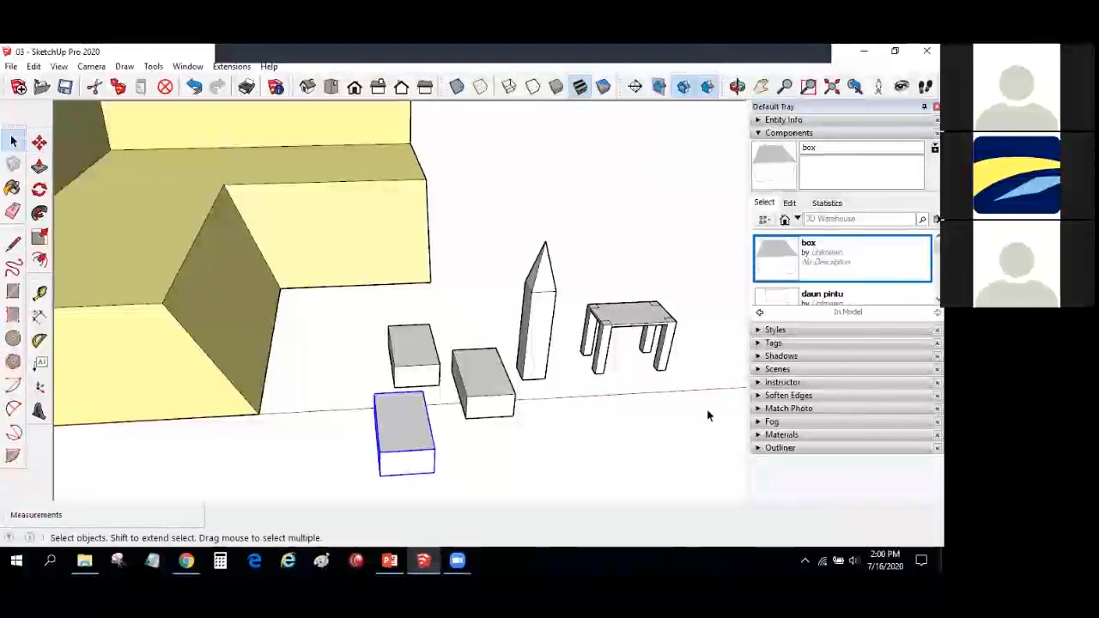
key("ctrl+z")
key("ctrl+z")
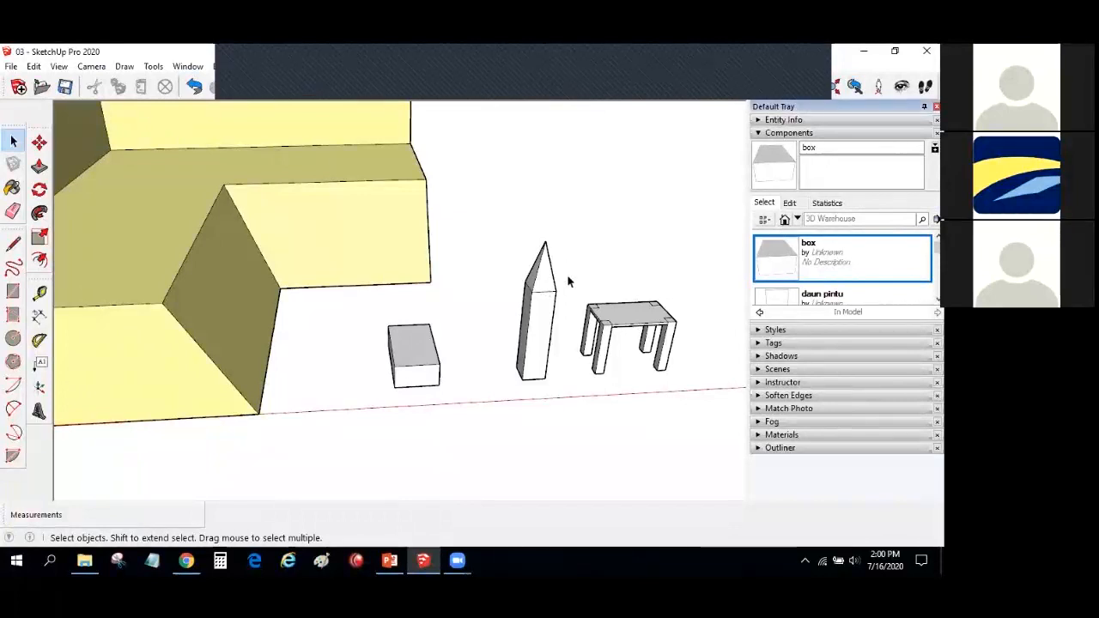
Step: Select the entire pointed post and start a component from it with the definition name pole, glued to Vertical faces
left_click(542, 271)
middle_click_drag(494, 273, 494, 273)
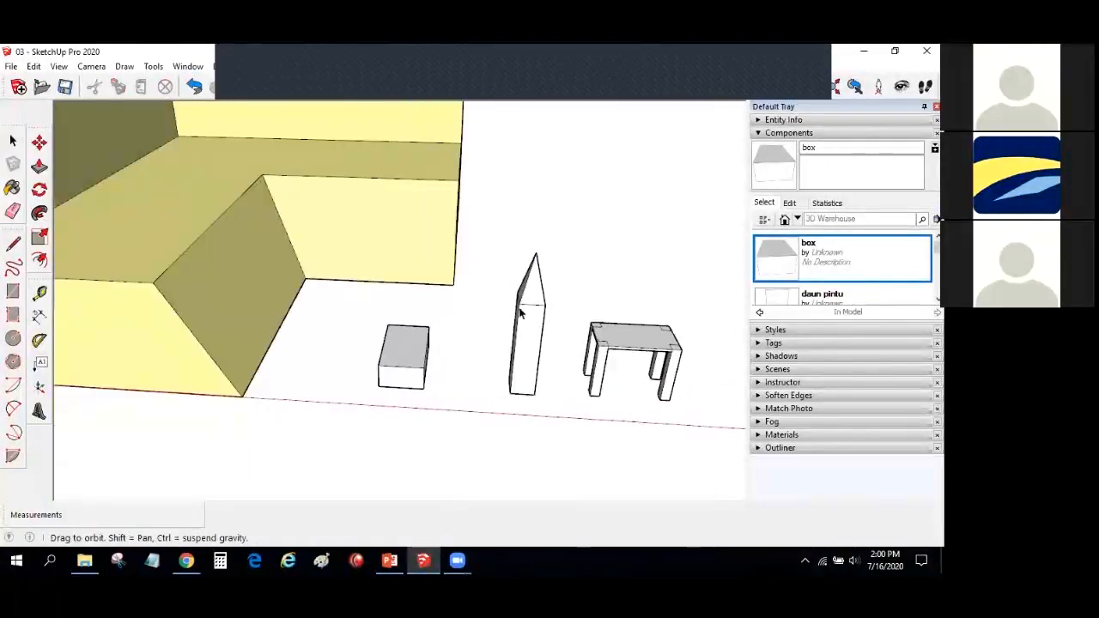
middle_click_drag(520, 313, 513, 356)
left_click(513, 359)
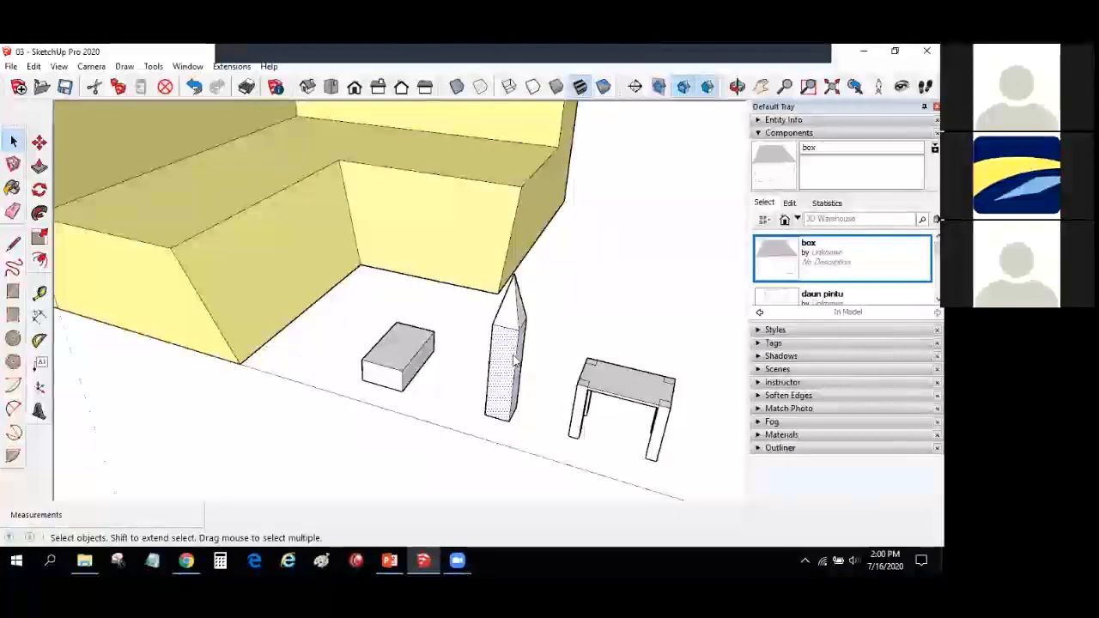
right_click(514, 359)
left_click(581, 214)
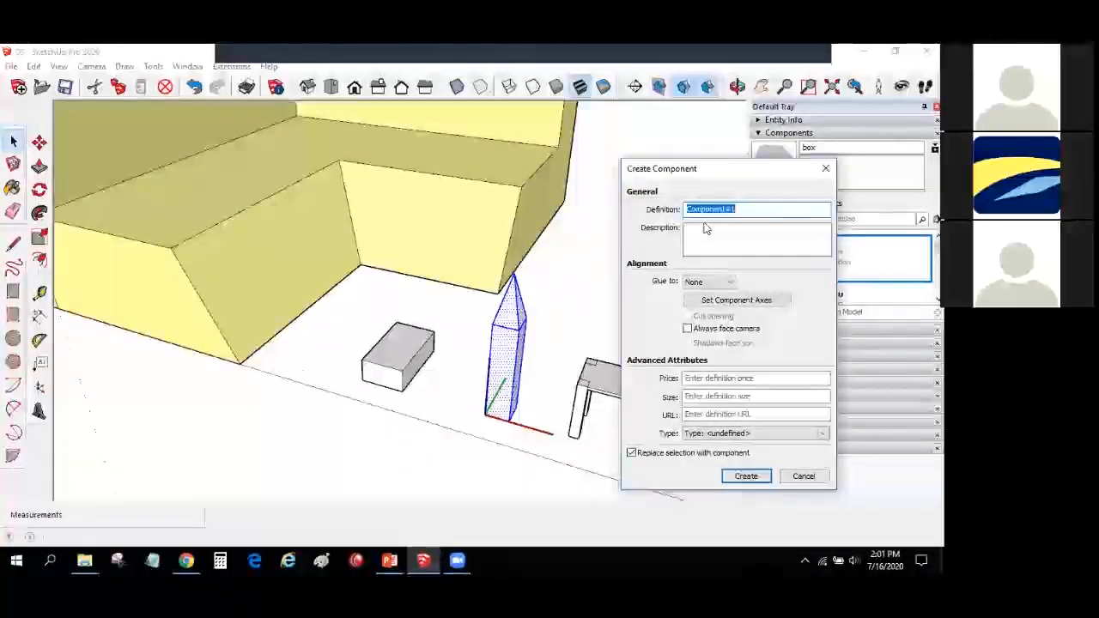
left_click(727, 284)
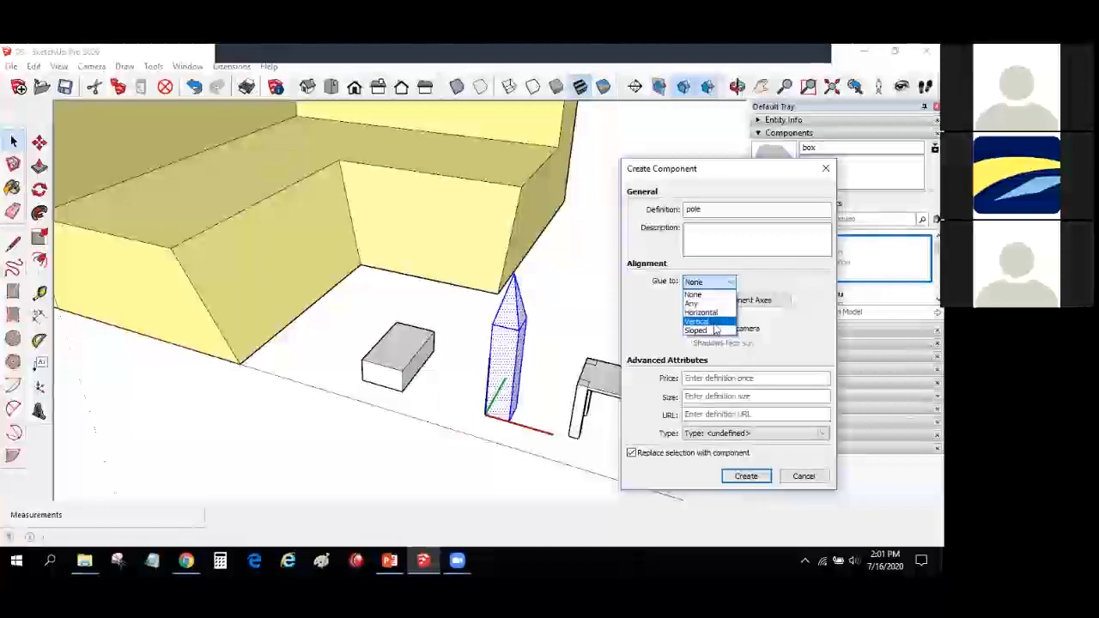
left_click(714, 322)
Step: Set the pole component's axes origin at a base corner with red and green along the base edges, and create the component
left_click(705, 302)
scroll(496, 421, "up", 3)
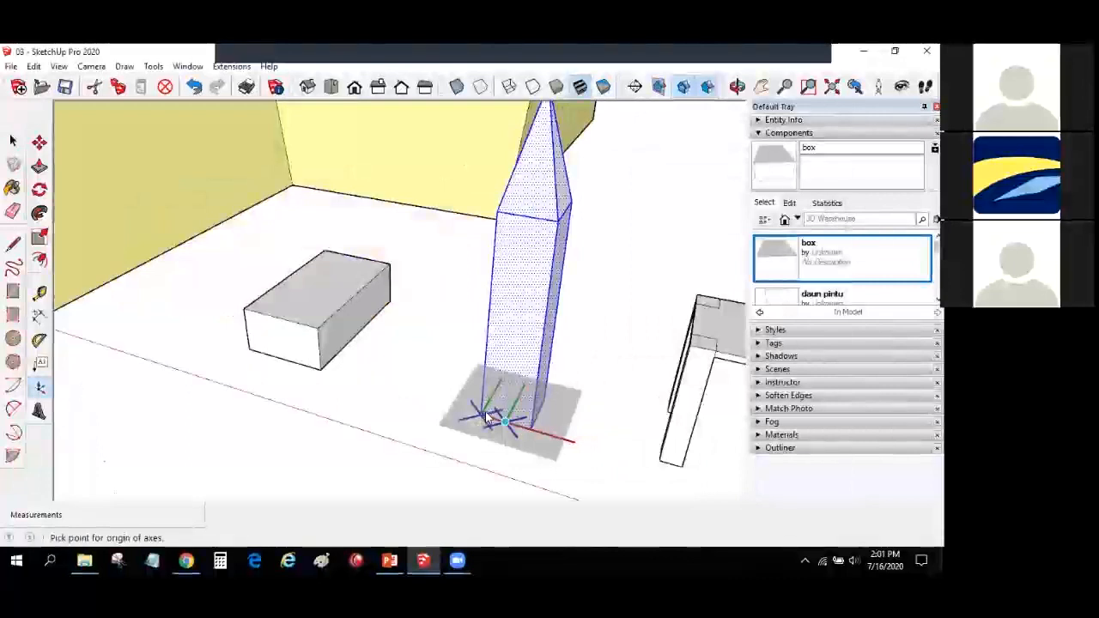
scroll(538, 433, "up", 2)
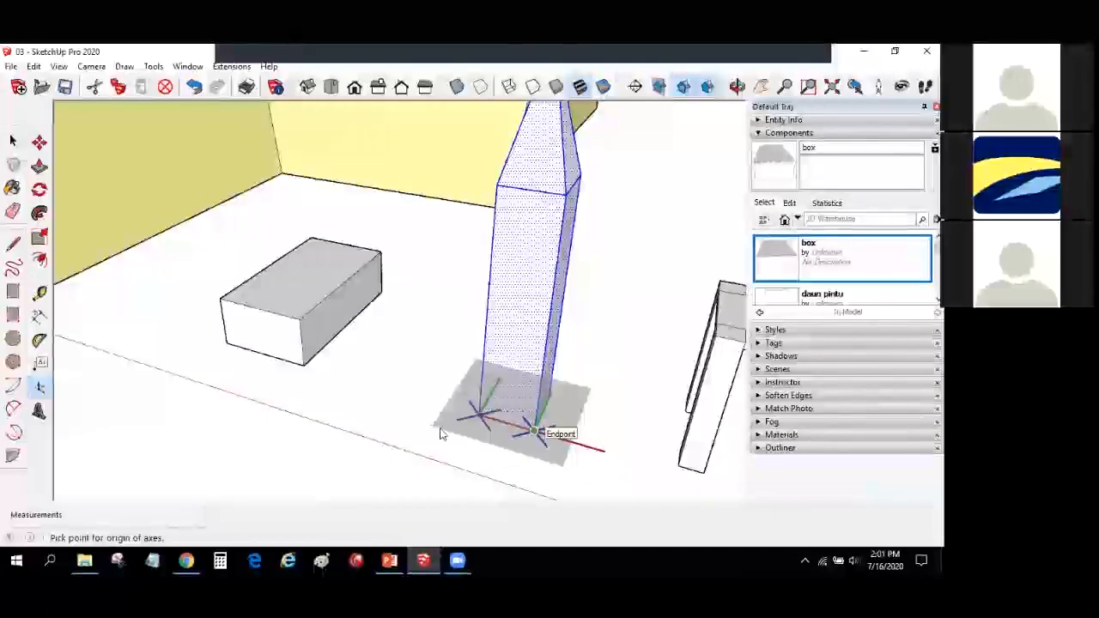
left_click(531, 436)
middle_click_drag(531, 438, 614, 468)
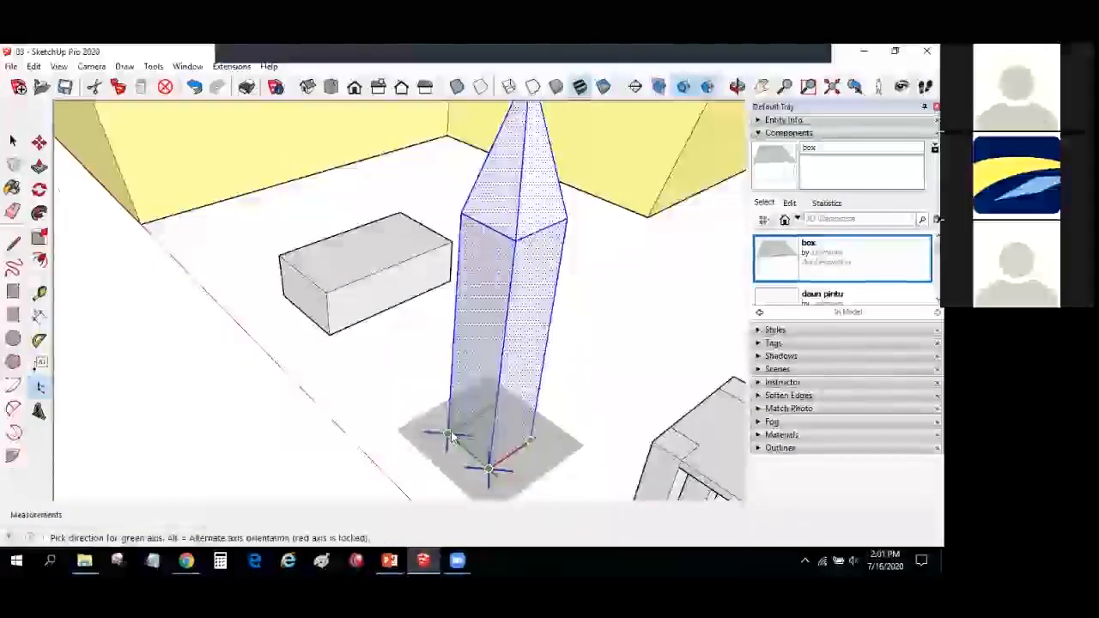
left_click(453, 438)
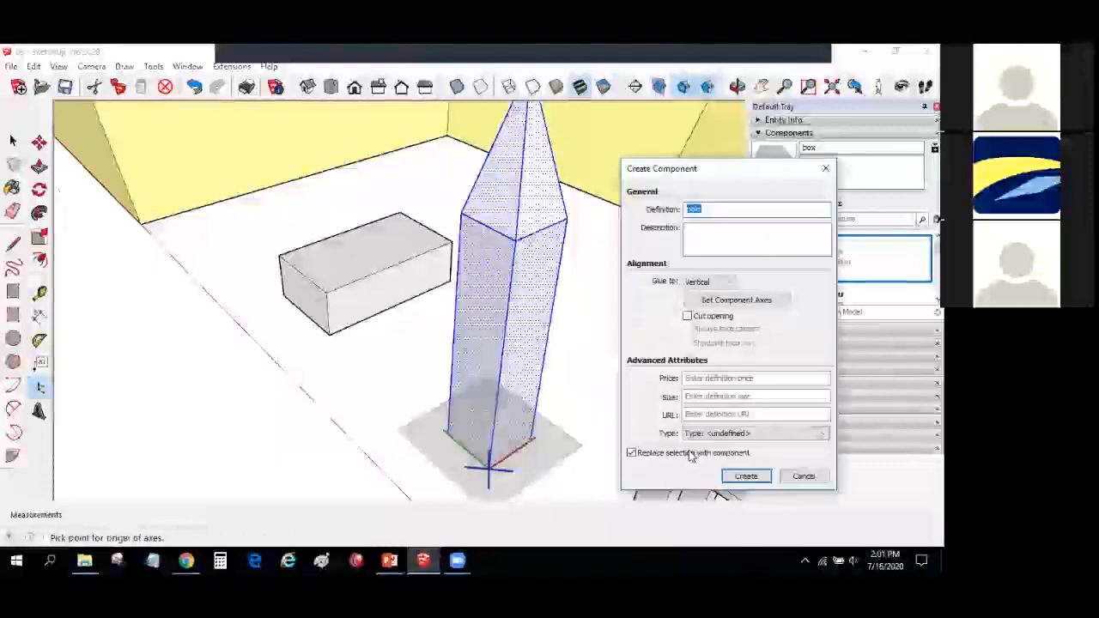
left_click(740, 477)
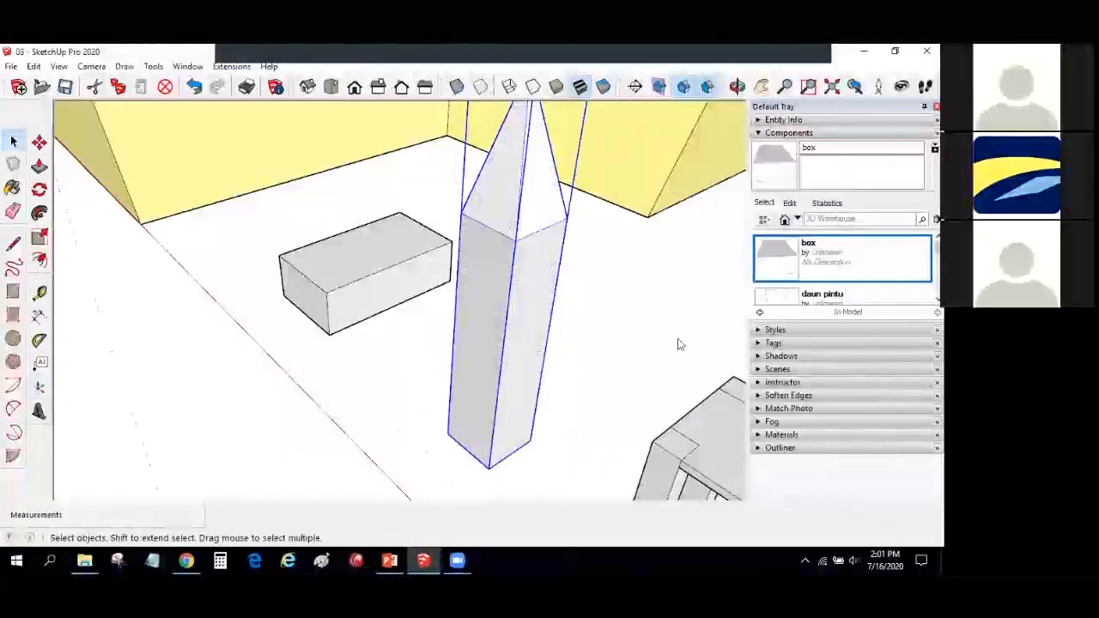
Step: Place an instance of the pole component from the in-model library on the yellow seat block's vertical end face beside the seat
scroll(679, 344, "down", 3)
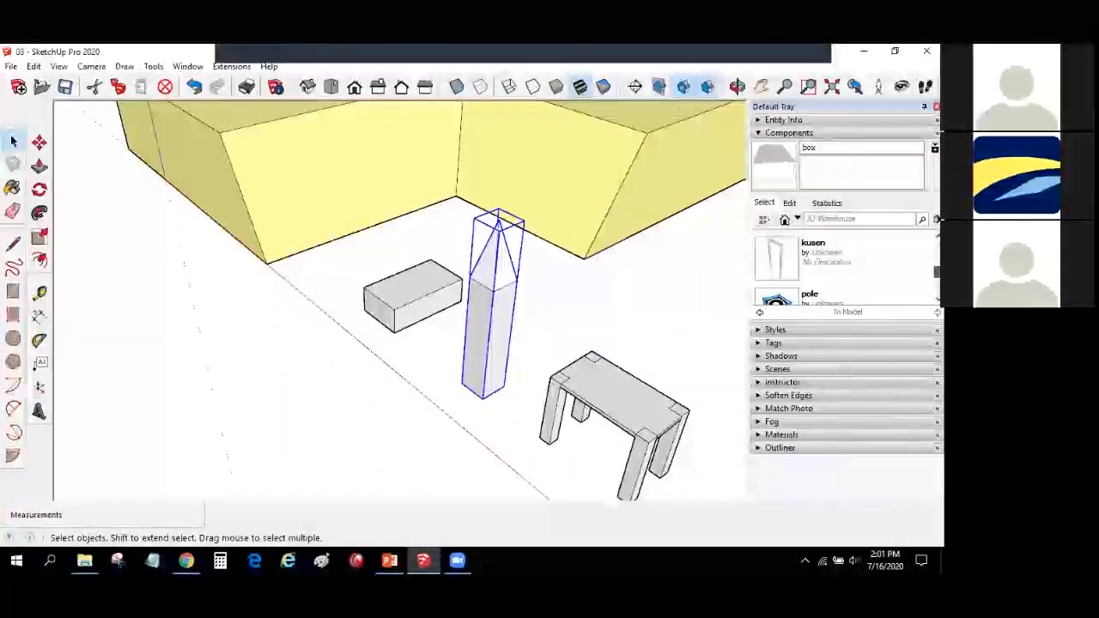
scroll(777, 264, "down", 2)
middle_click_drag(337, 191, 461, 363)
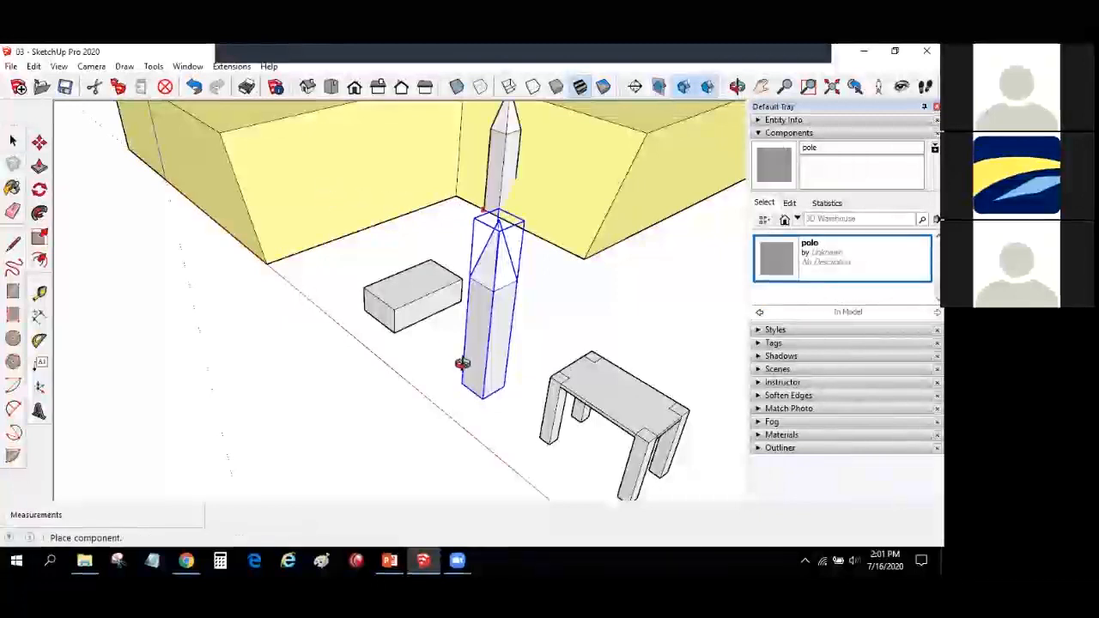
scroll(362, 201, "down", 2)
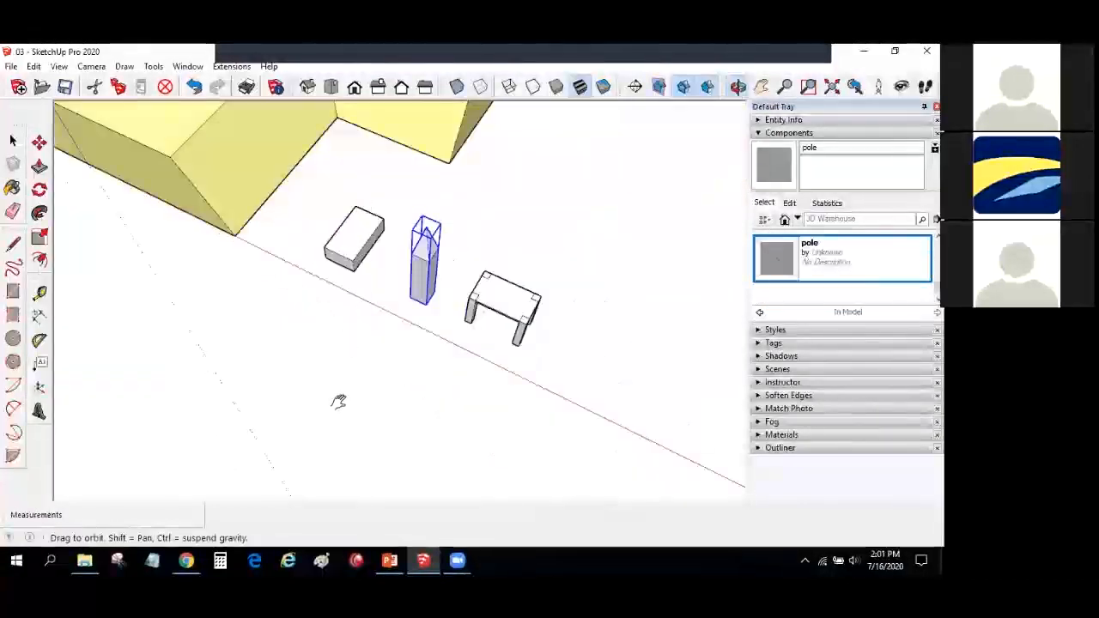
middle_click_drag(340, 403, 516, 336)
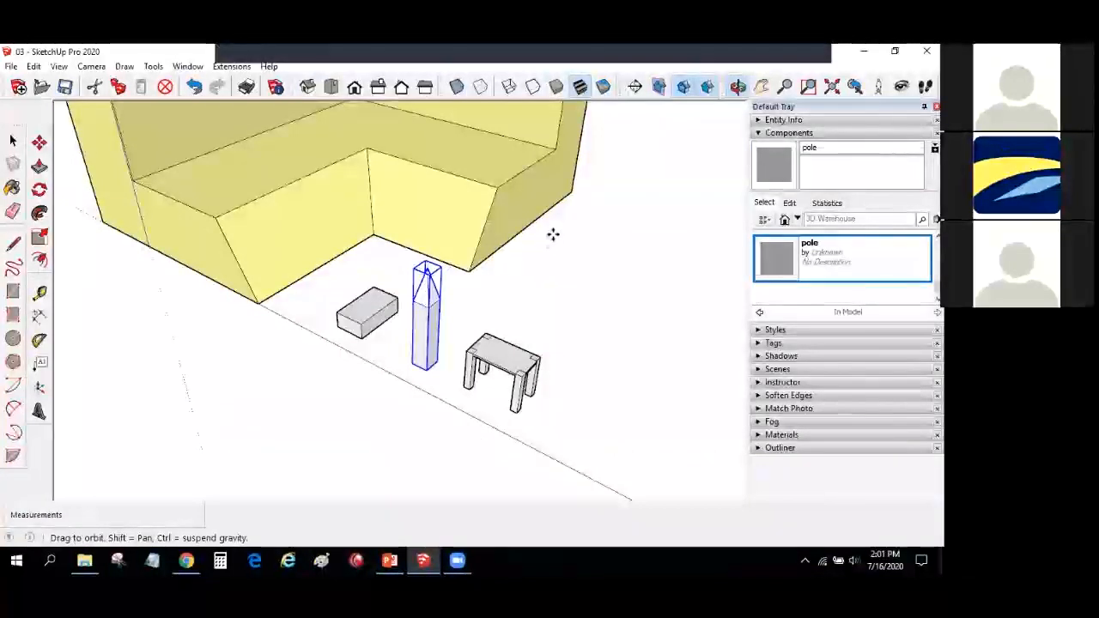
scroll(520, 238, "up", 3)
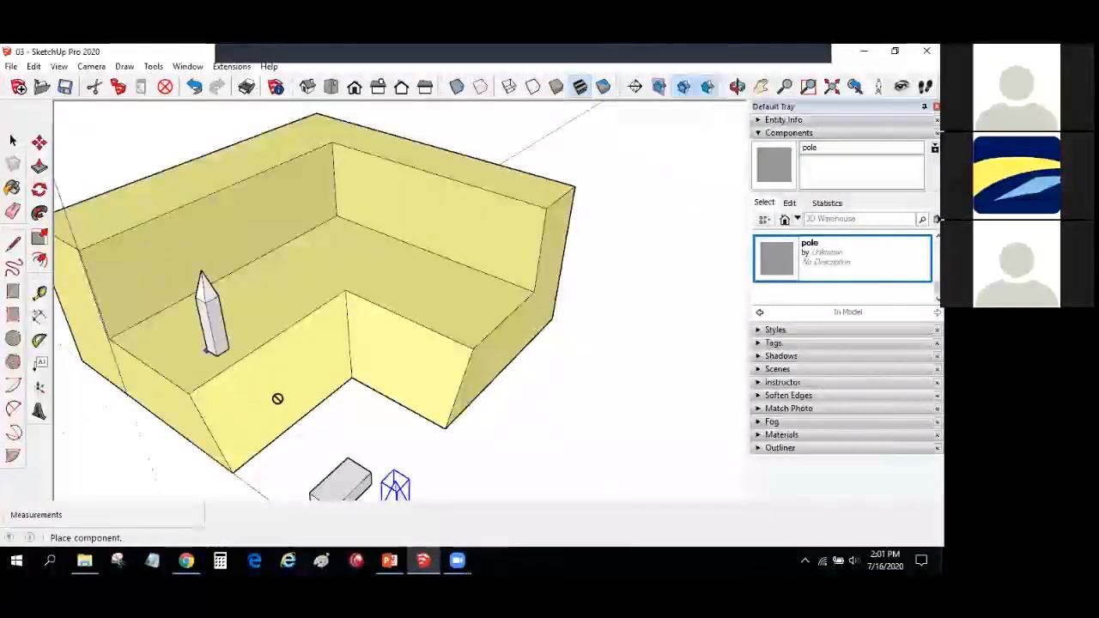
scroll(427, 361, "up", 2)
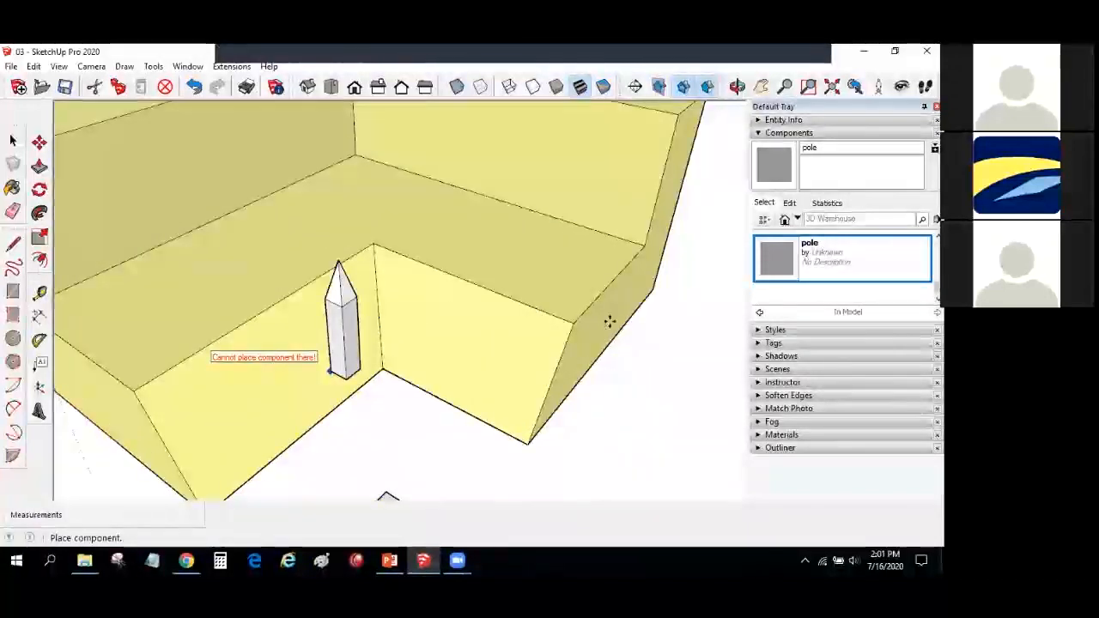
scroll(638, 249, "down", 3)
left_click(612, 316)
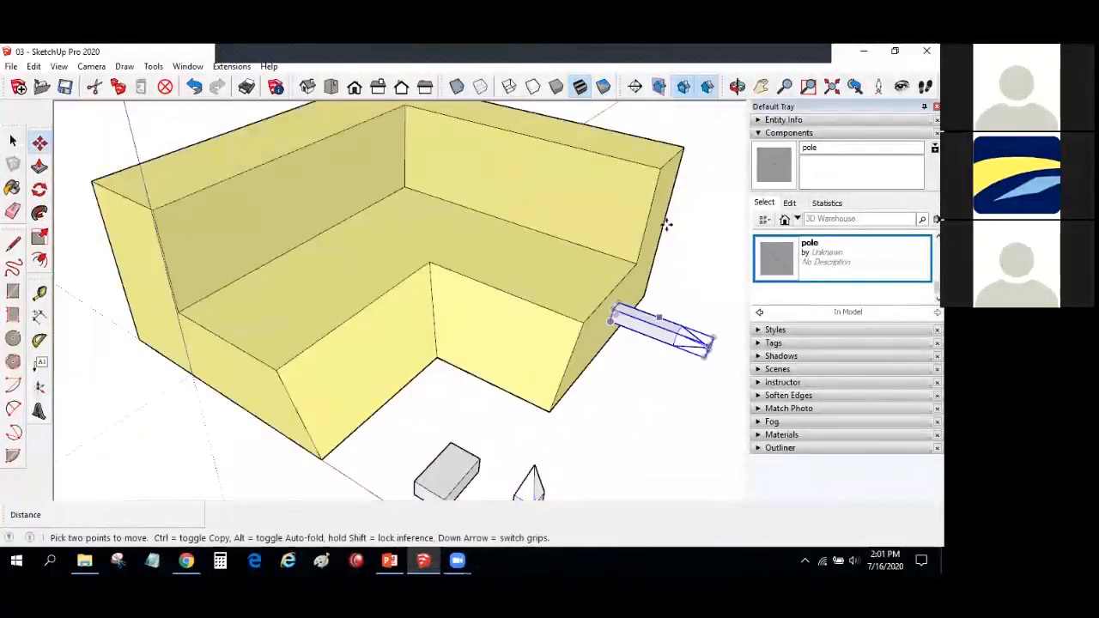
Step: Place three more pole instances, one higher on the same end face and two on the seat block's opposite end face
left_click(755, 255)
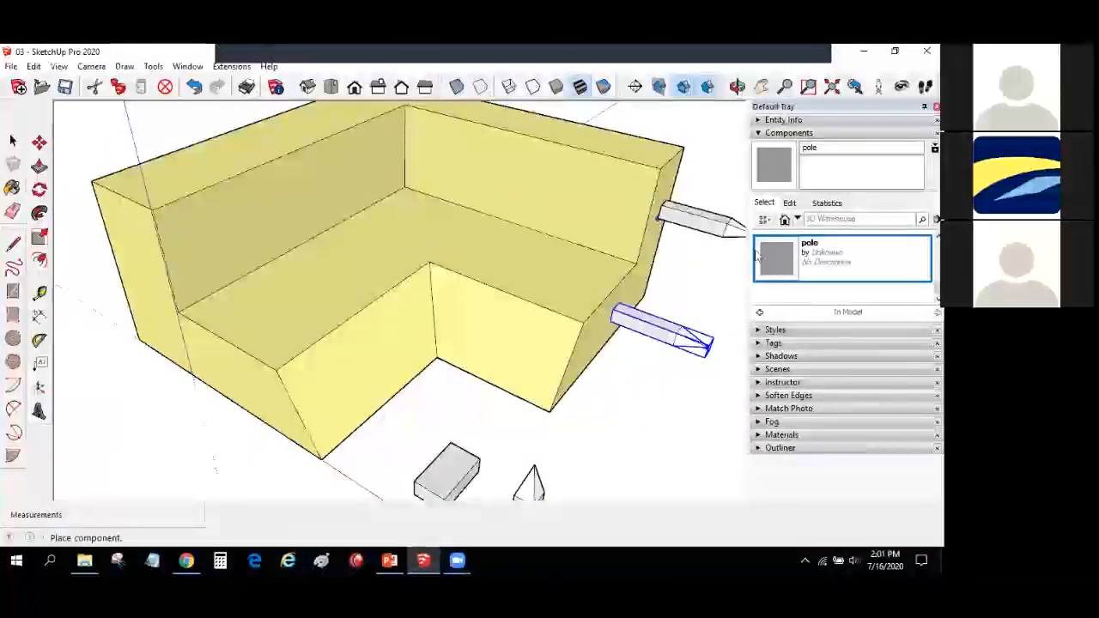
left_click(138, 264)
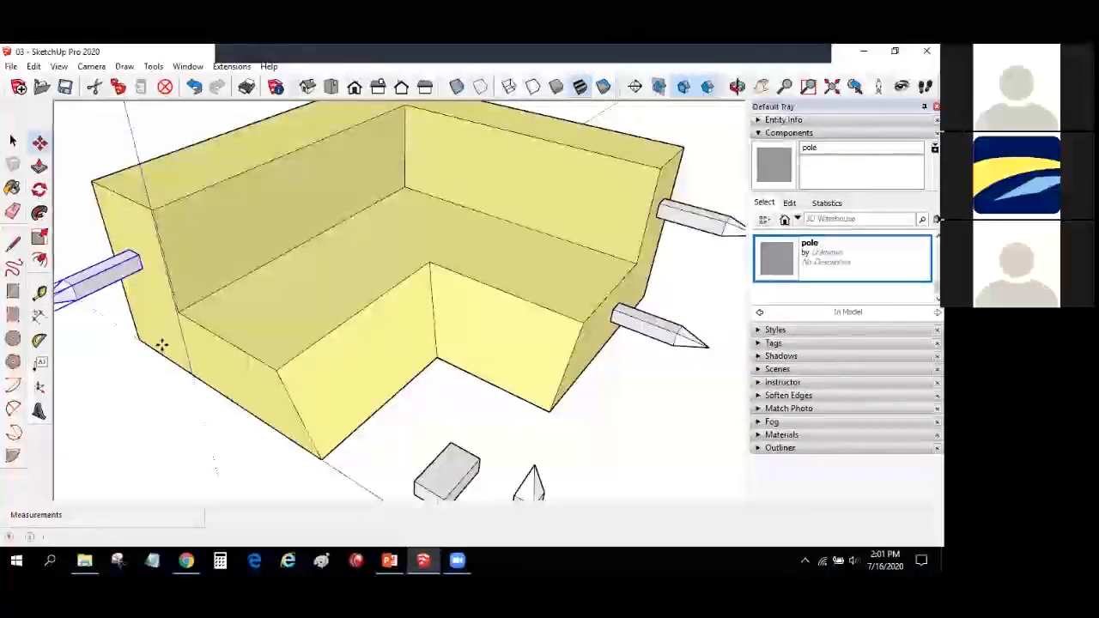
left_click(162, 344)
key("space")
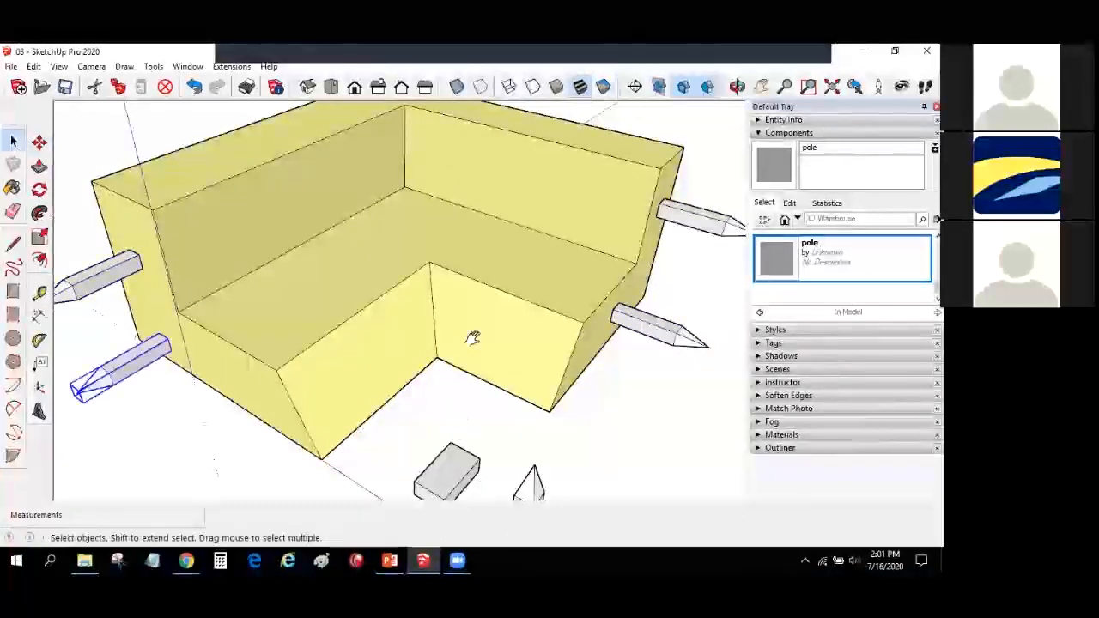
middle_click_drag(681, 441, 649, 427)
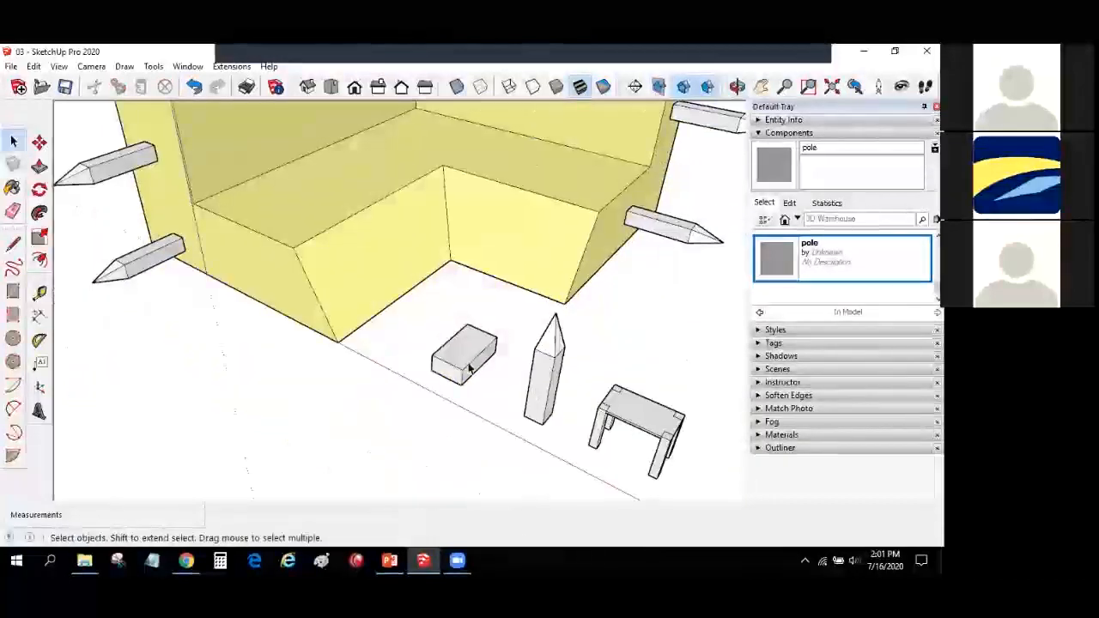
triple_click(470, 362)
left_click(147, 324)
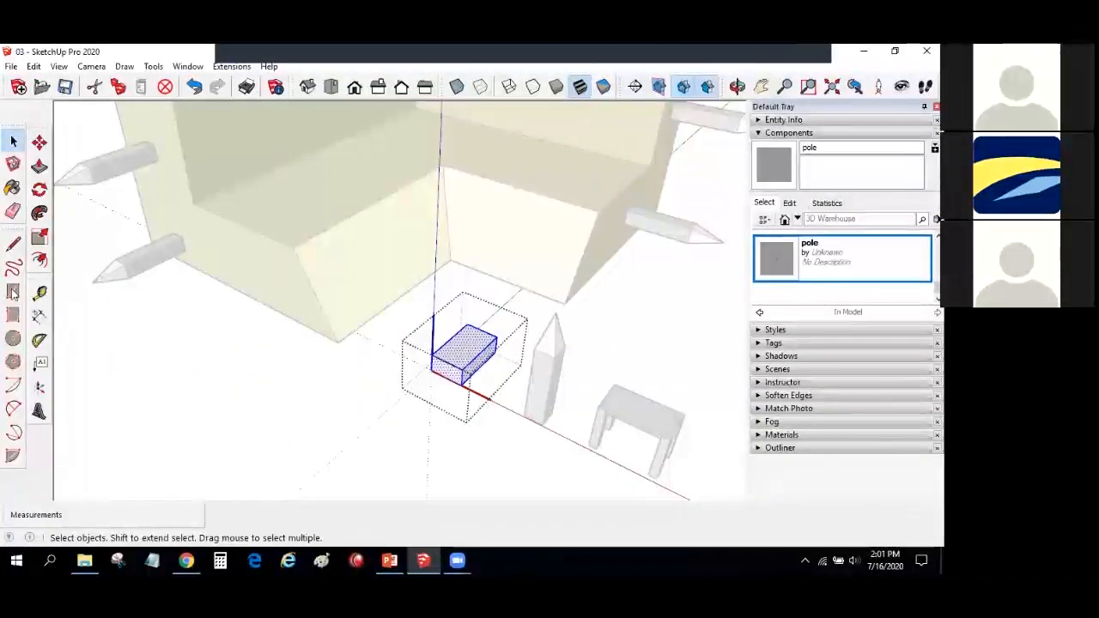
left_click(13, 291)
left_click(13, 140)
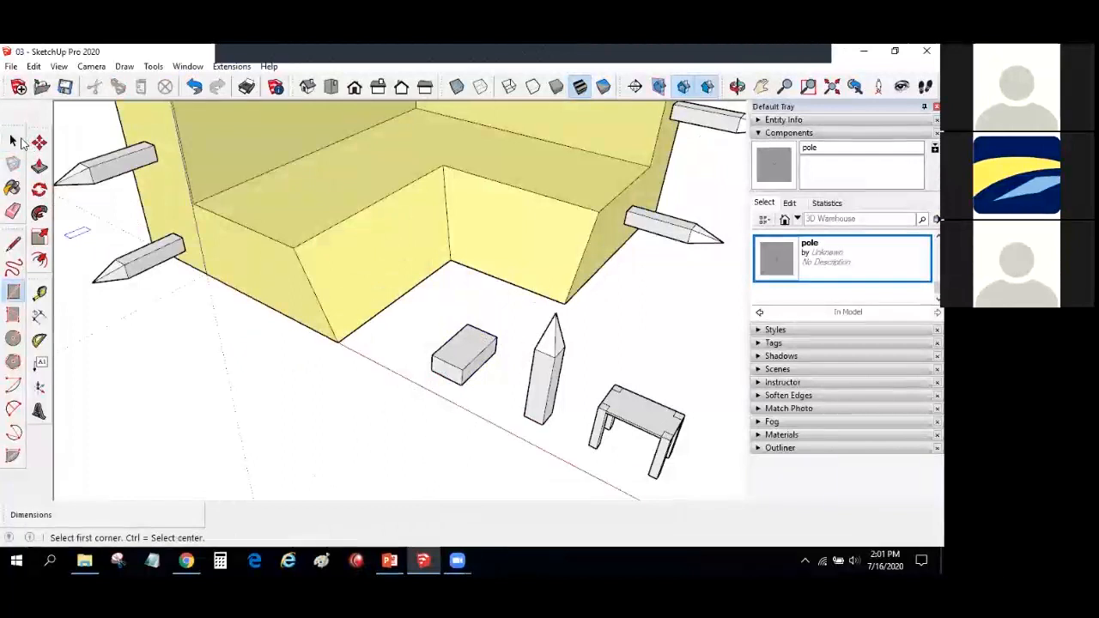
Step: Make the whole table a component named meja, glued to Horizontal faces, with its axes origin at the base corner of a front leg
right_click(630, 419)
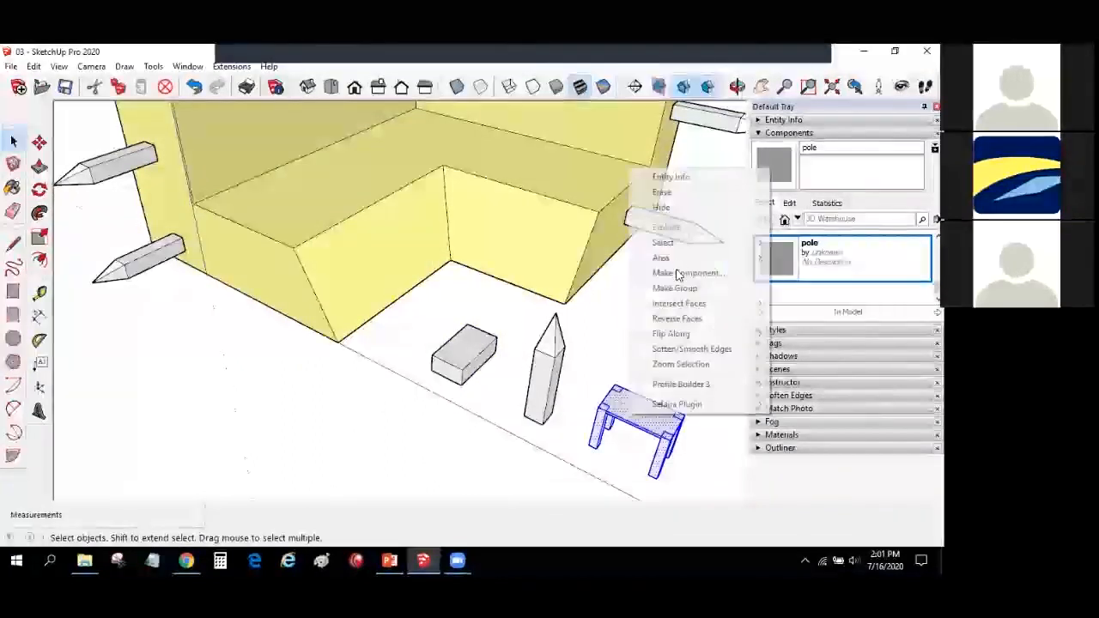
left_click(678, 273)
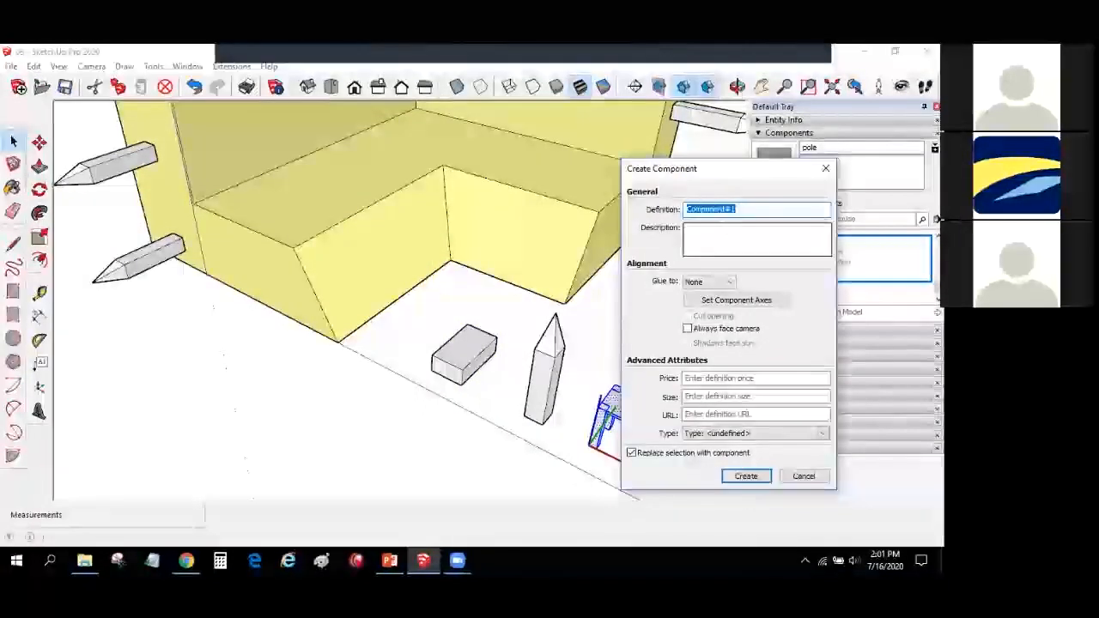
type("meja")
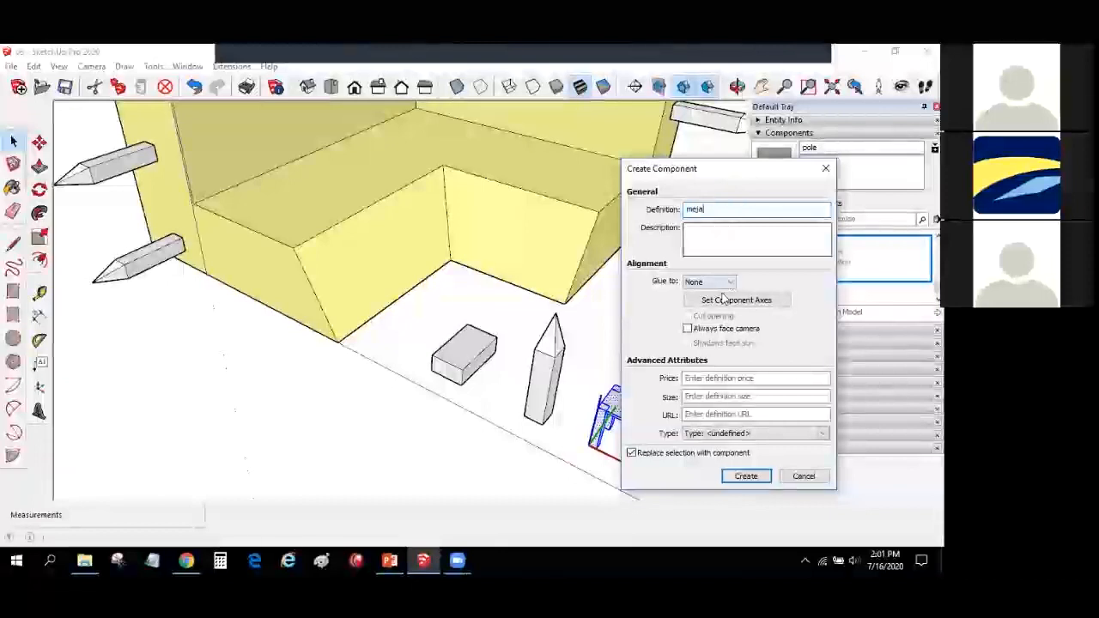
left_click(729, 281)
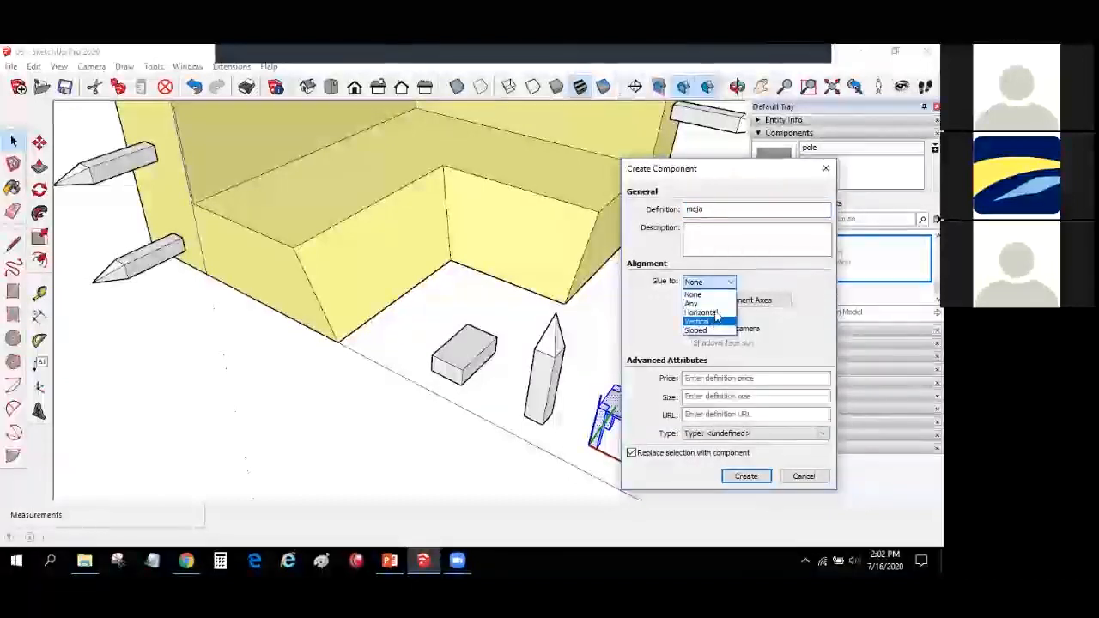
left_click(714, 312)
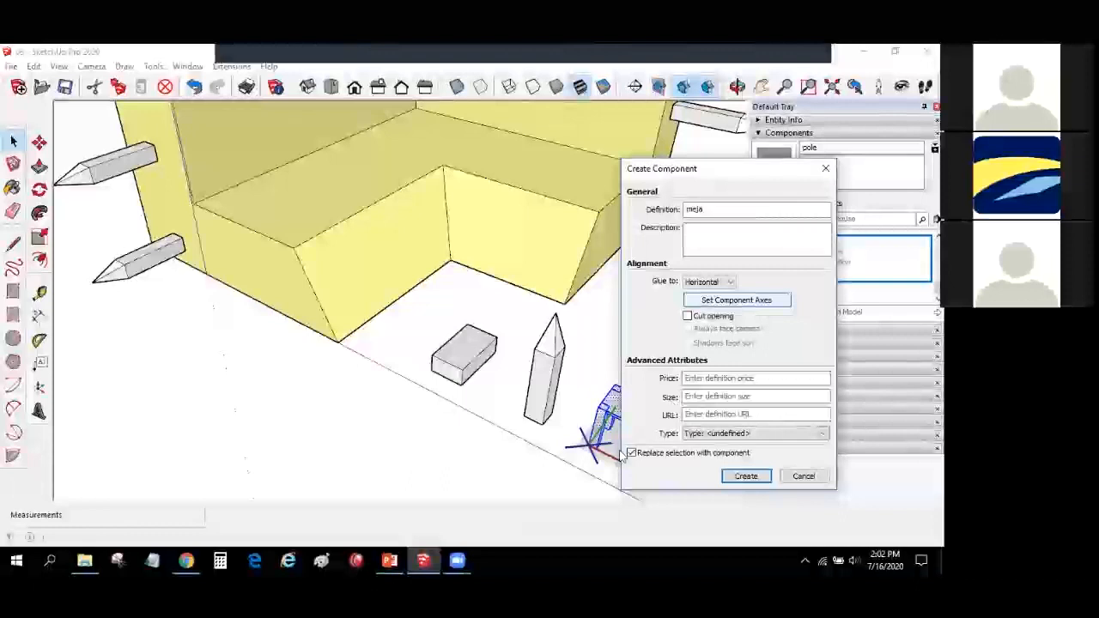
left_click(590, 446)
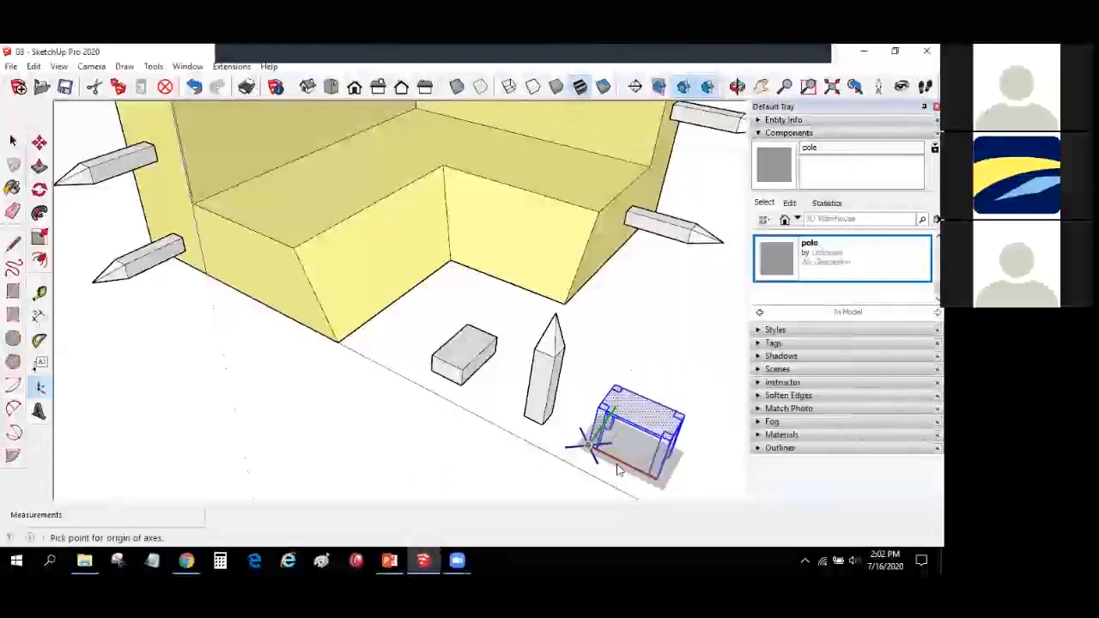
left_click(619, 461)
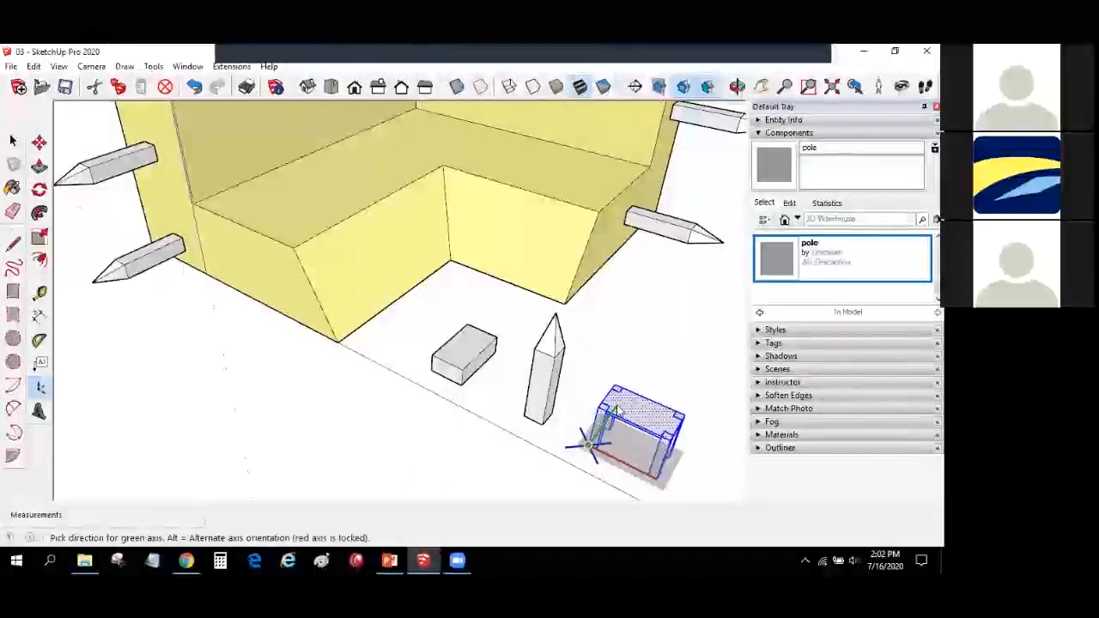
left_click(733, 469)
left_click(744, 473)
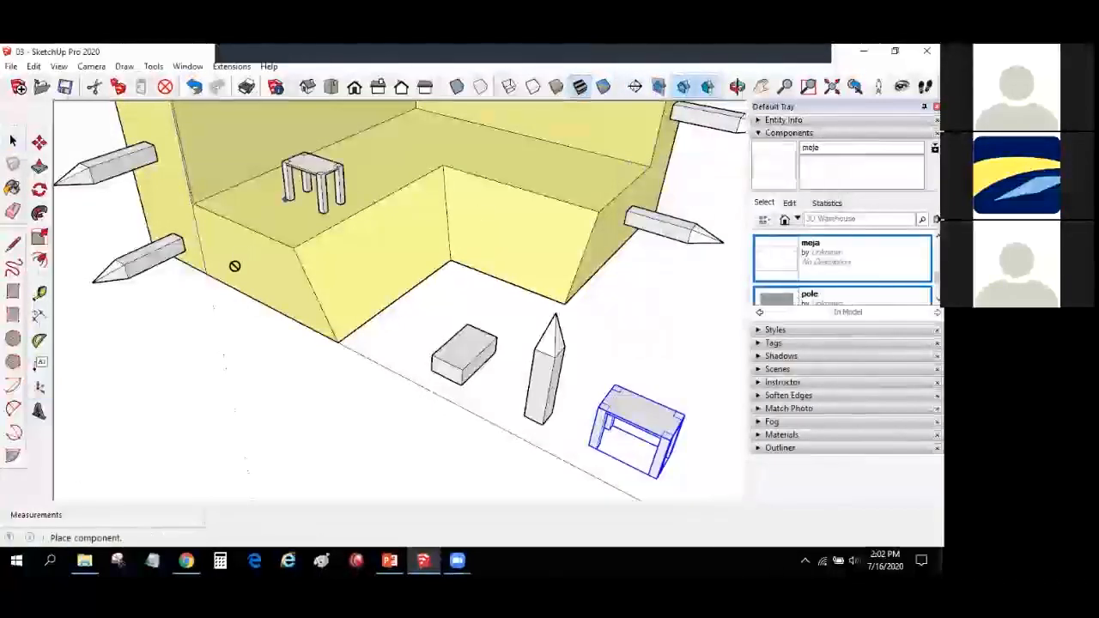
Step: Place another instance of the meja component on the ground between the seat block and the box, and clear the selection
left_click(383, 299)
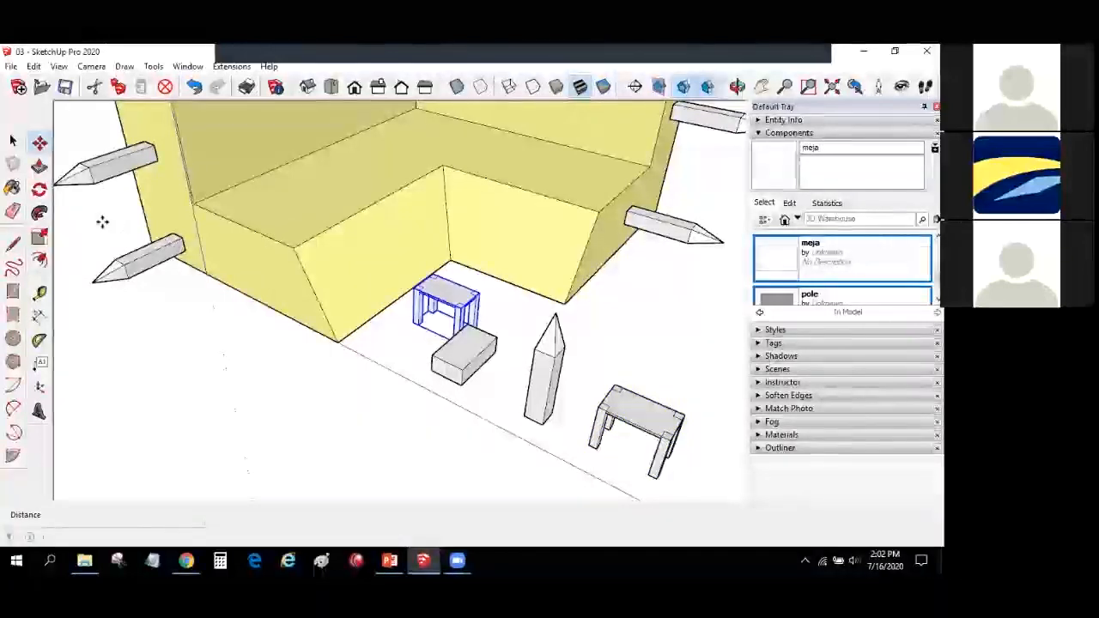
key("ctrl+t")
Step: Draw a small rectangle on the open ground in front of the box component and extrude it about 322 mm into a low box
left_click(14, 293)
left_click(356, 430)
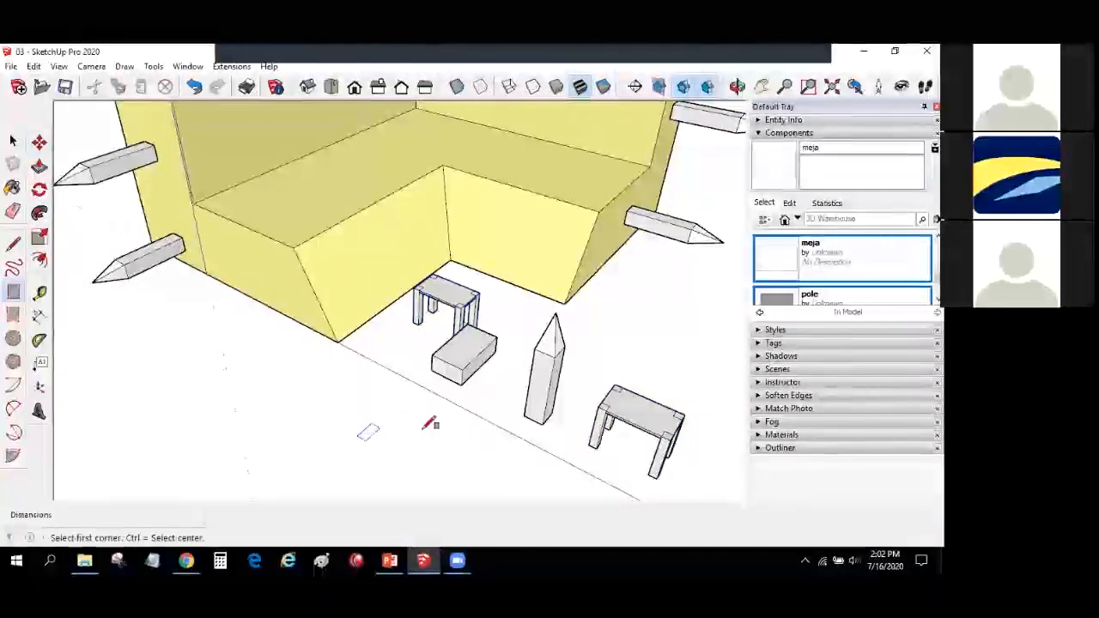
left_click(424, 427)
key("p")
left_click(387, 432)
left_click(377, 414)
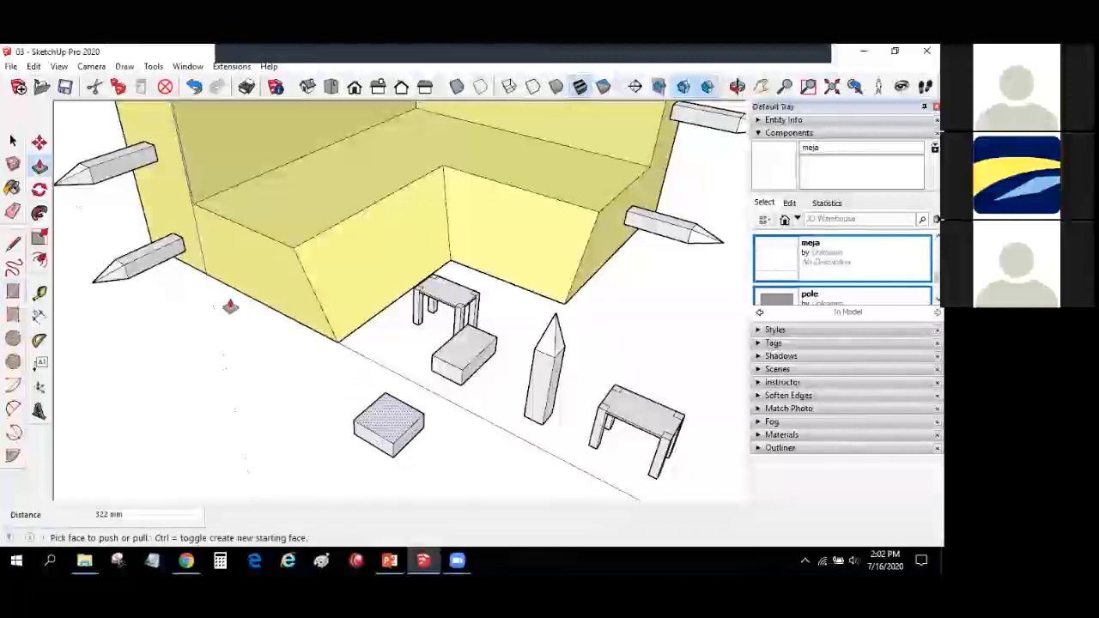
Step: Make the whole low box in front a component named box 2, glued to Sloped faces
left_click(10, 142)
triple_click(388, 421)
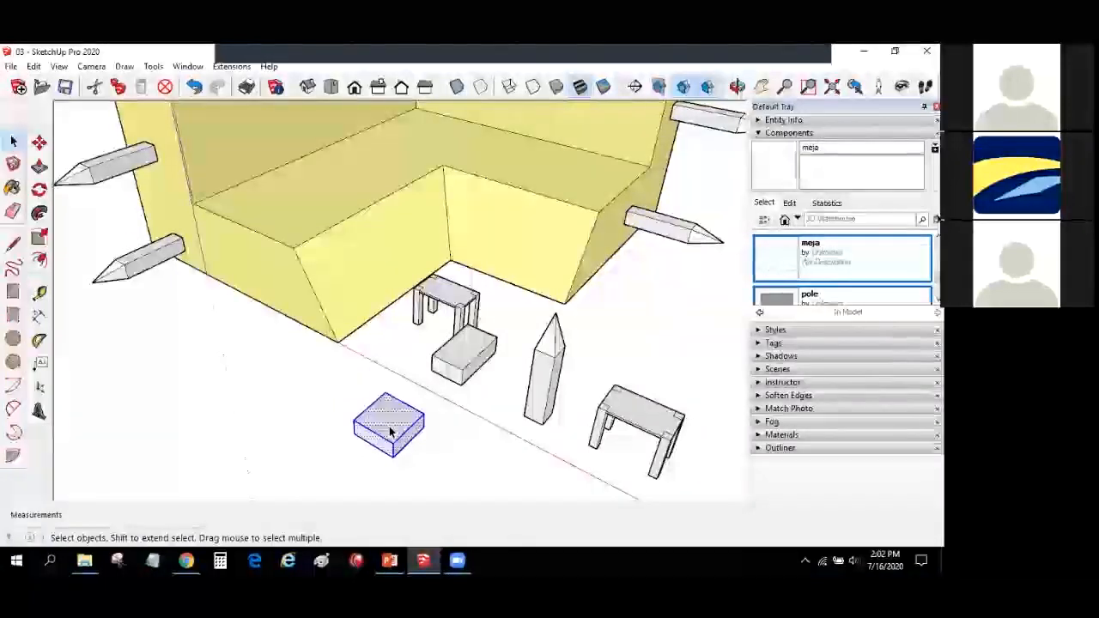
right_click(390, 425)
left_click(430, 290)
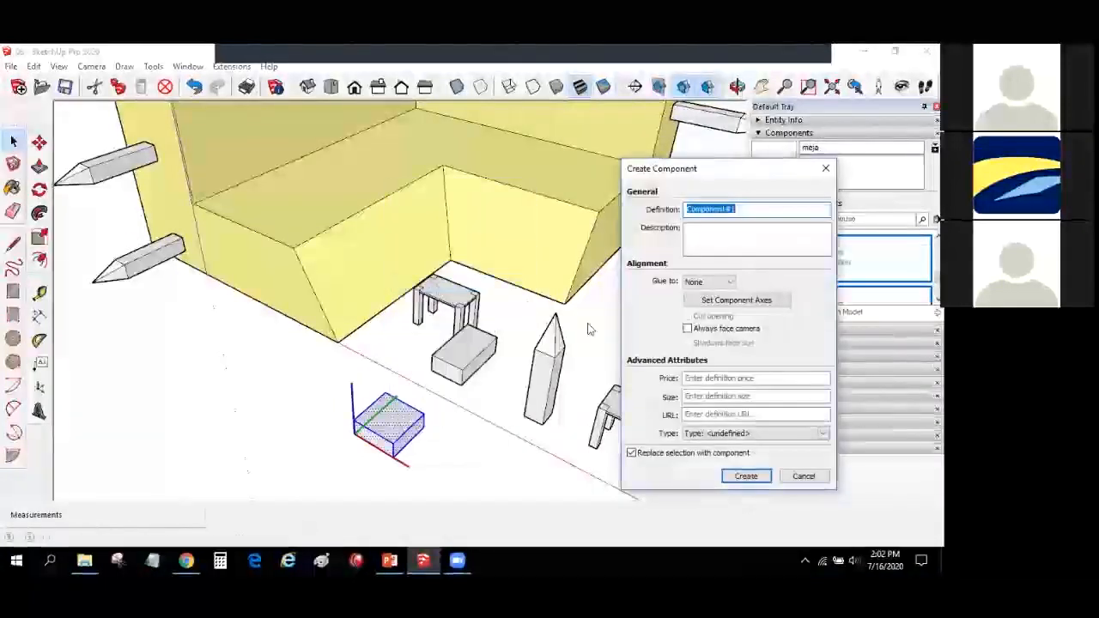
type("bok 2")
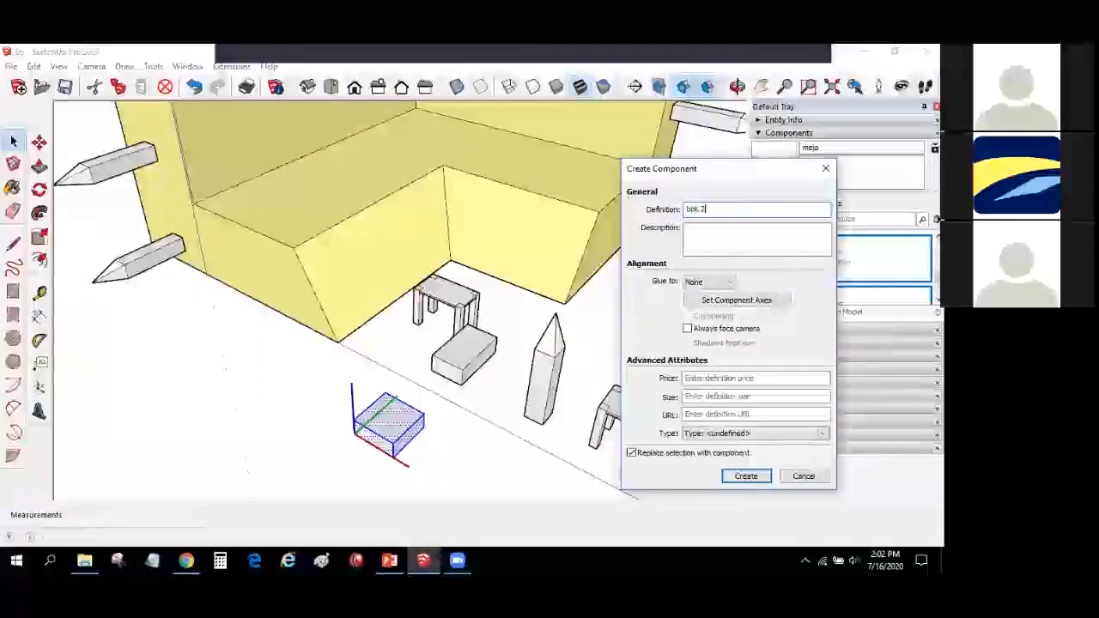
type("ol 2")
key("BackSpace")
key("BackSpace")
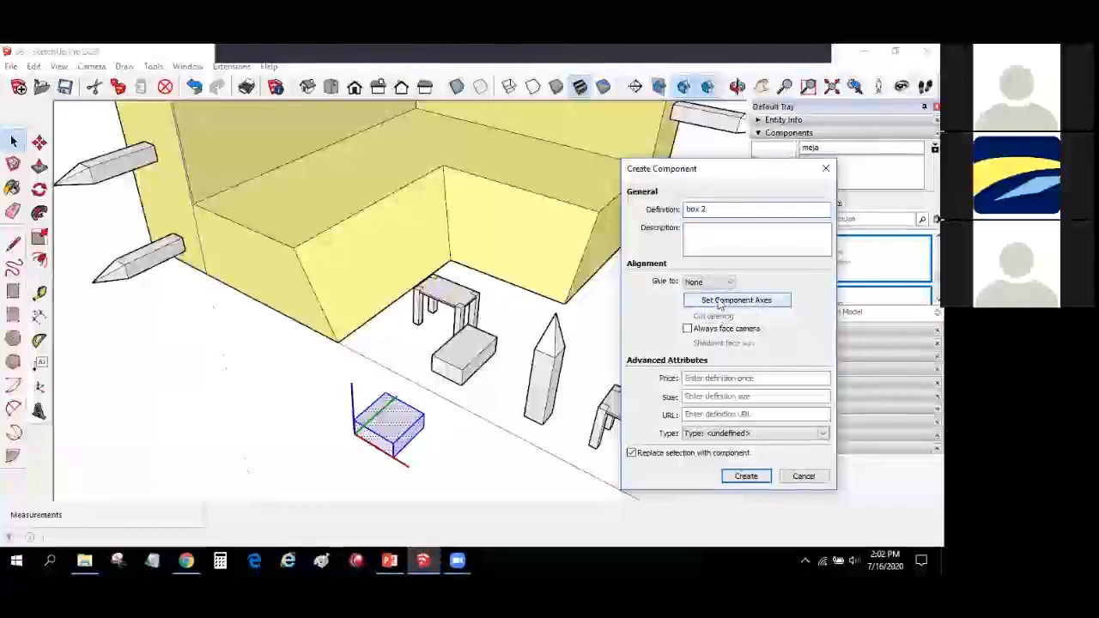
left_click(719, 282)
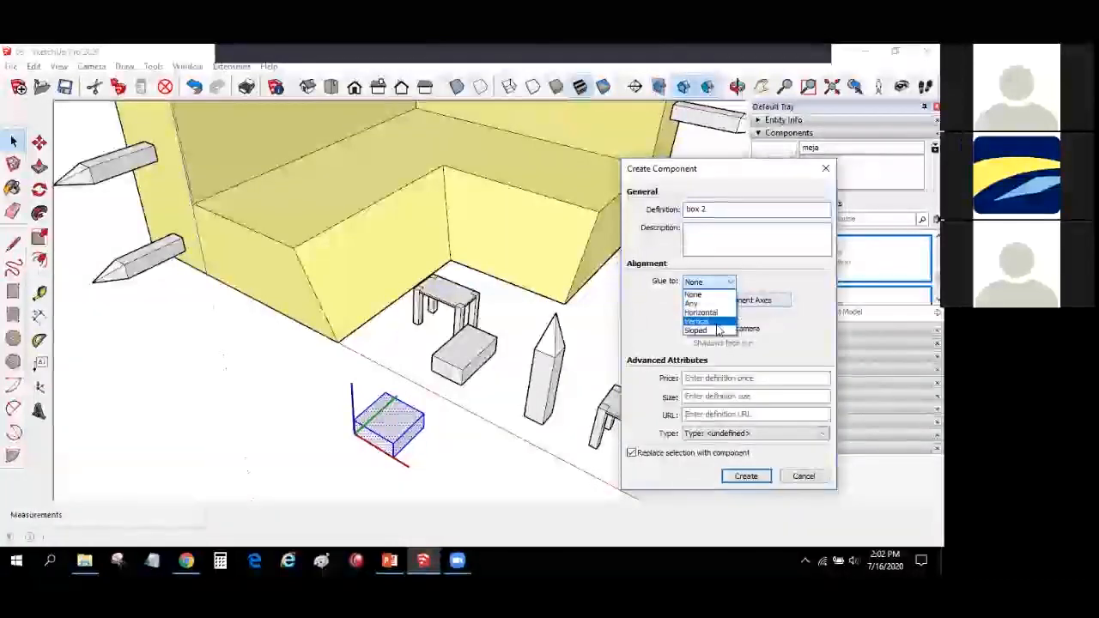
left_click(718, 332)
left_click(746, 476)
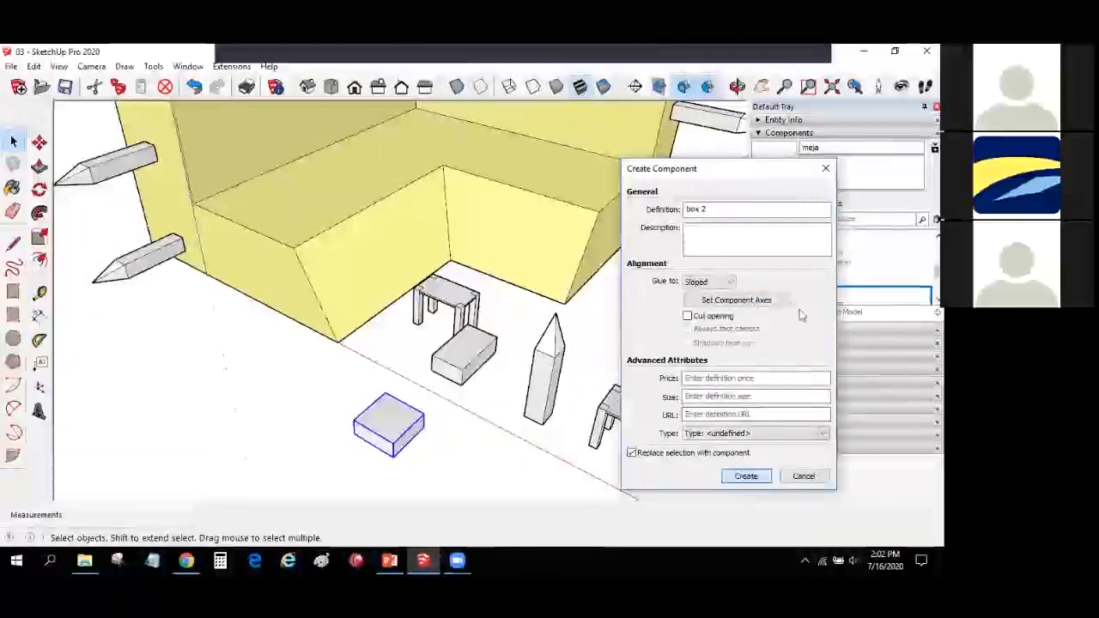
Step: Place one box 2 instance on each of the seat block's two sloped front faces
scroll(814, 283, "up", 2)
left_click(812, 294)
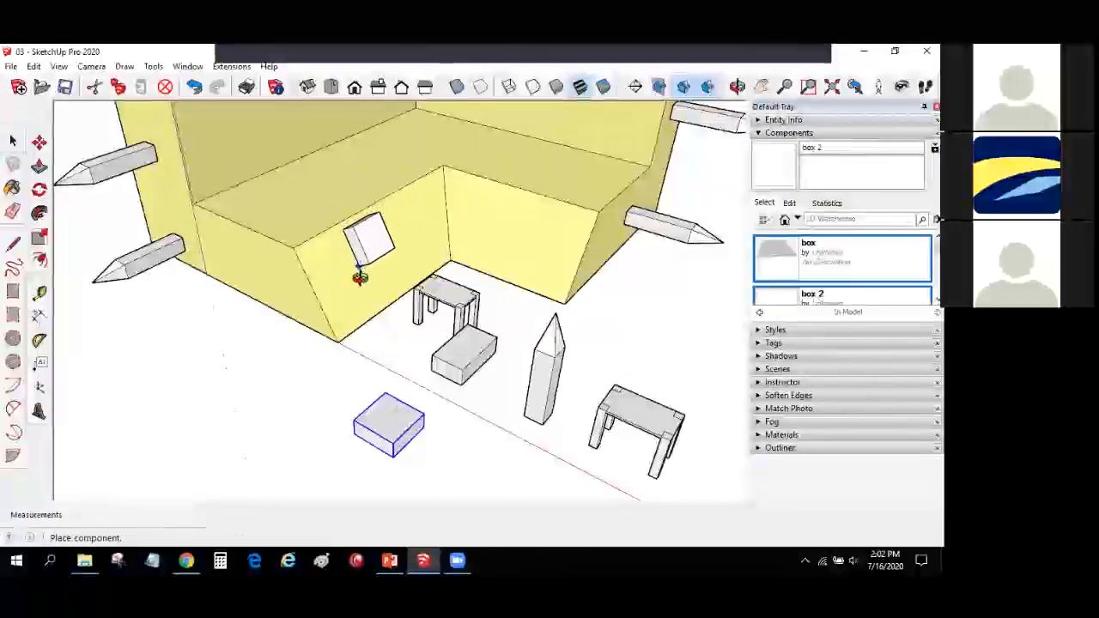
middle_click_drag(360, 275, 365, 286)
left_click(365, 285)
left_click(764, 263)
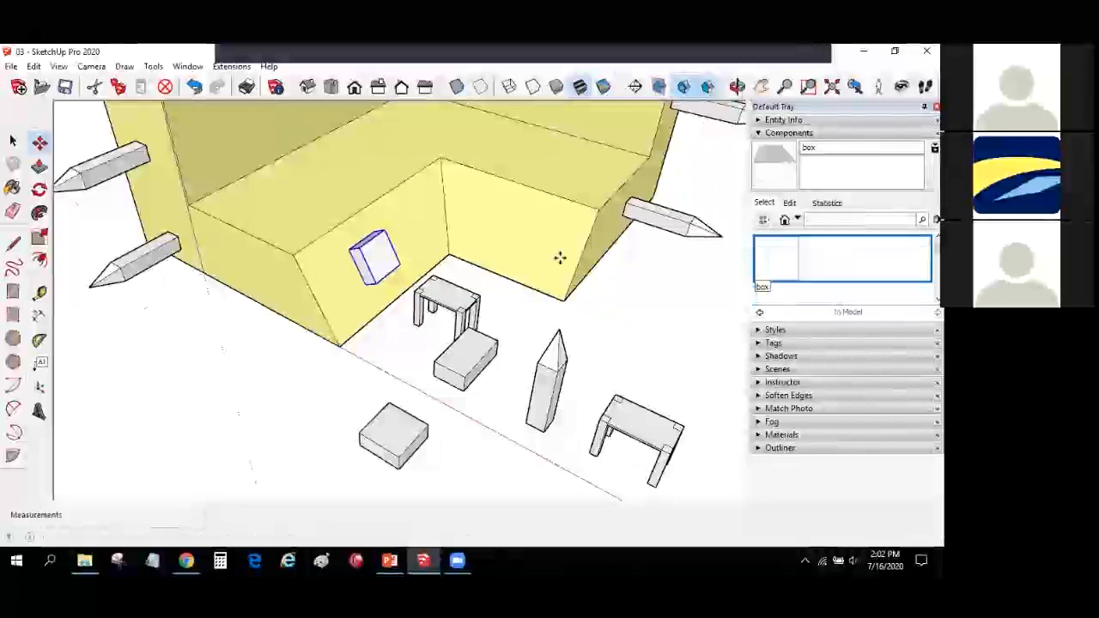
middle_click_drag(579, 218, 398, 252)
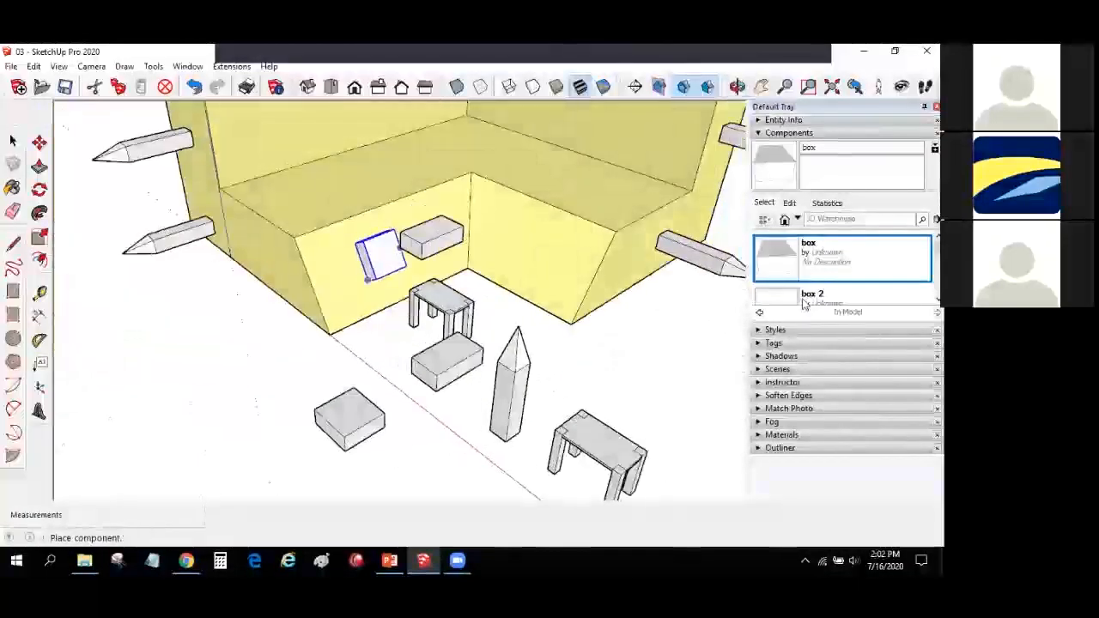
left_click(803, 301)
left_click(539, 253)
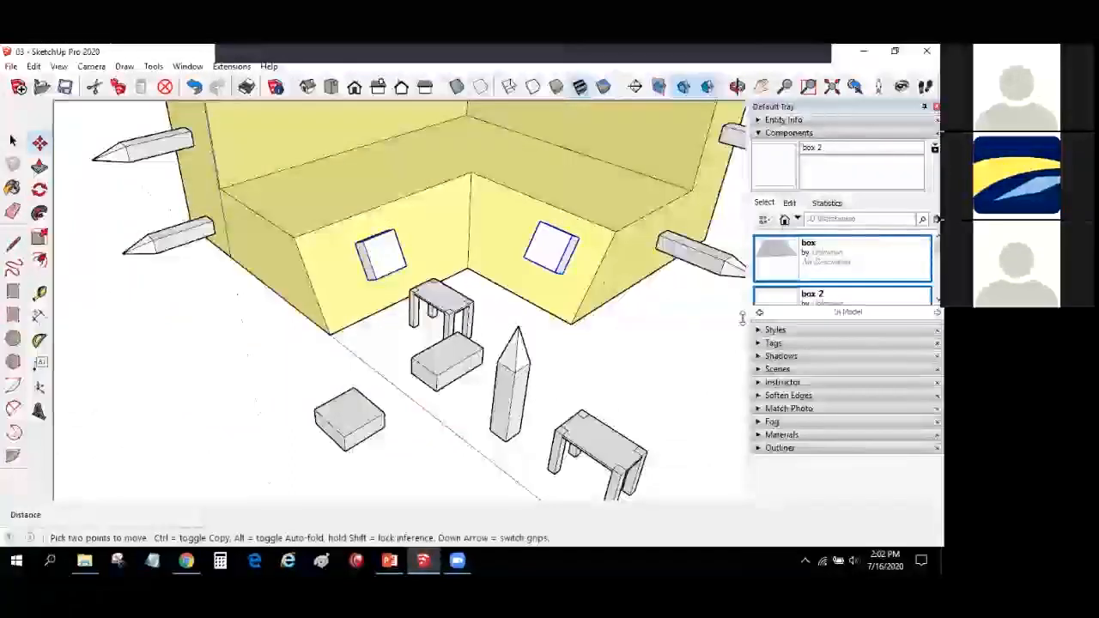
Step: Place a second box 2 instance beside the first on each sloped front face, and end the placement
middle_click_drag(507, 319, 311, 172)
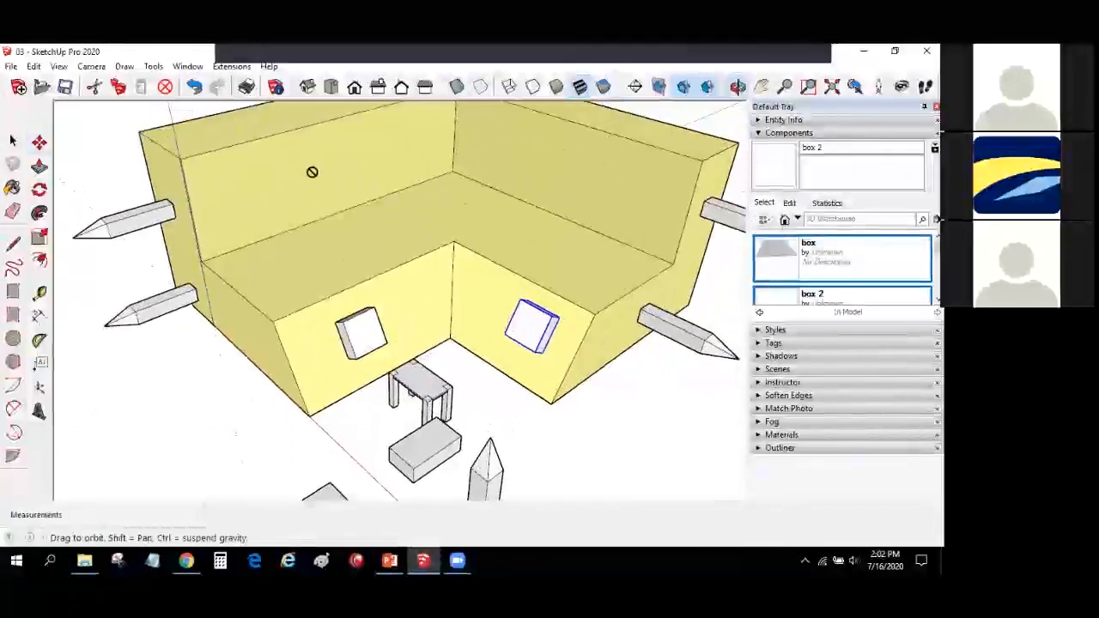
left_click(311, 379)
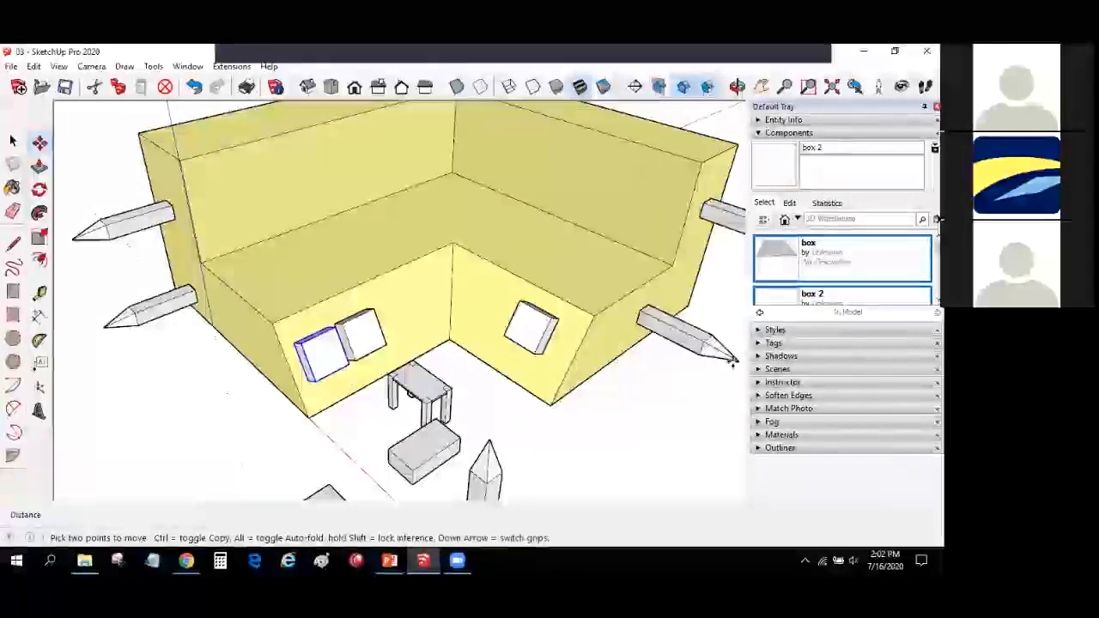
left_click(782, 250)
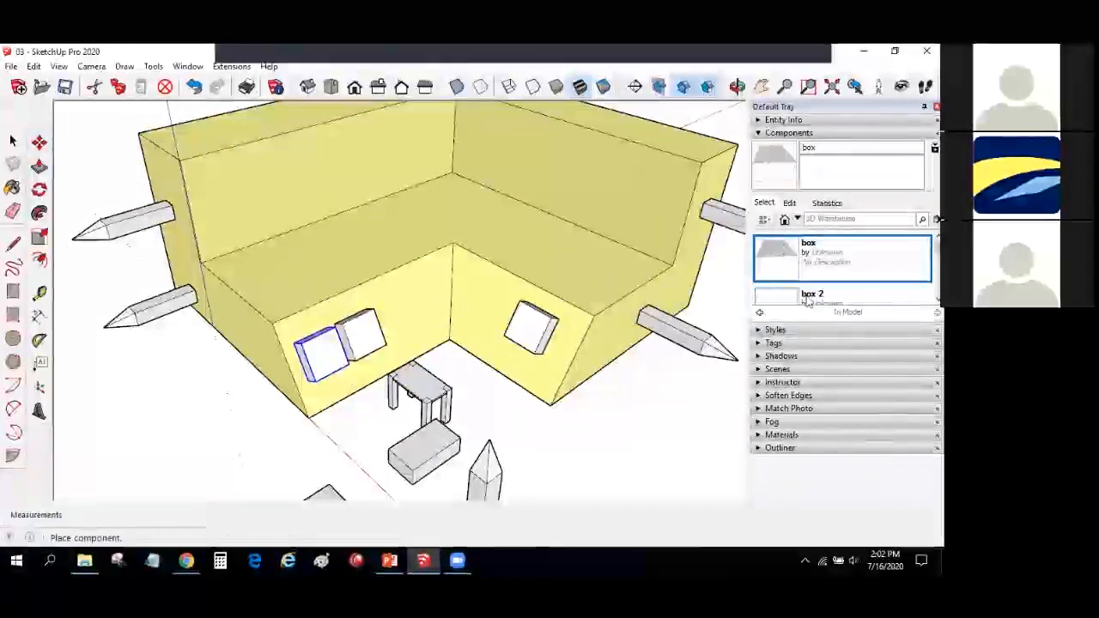
left_click(491, 311)
left_click(12, 140)
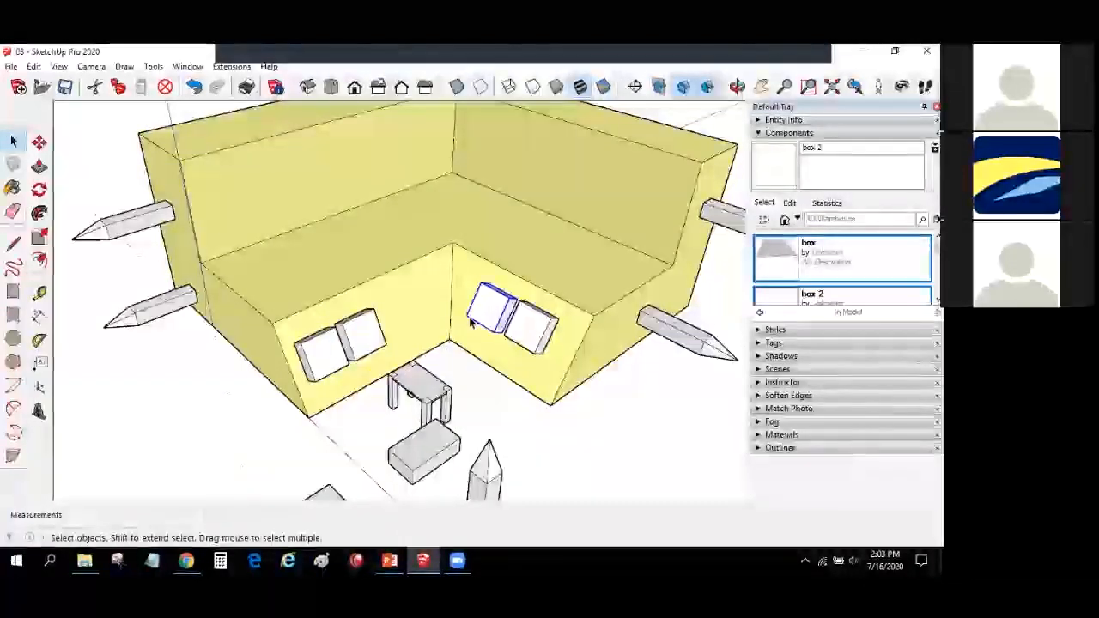
scroll(471, 322, "down", 1)
scroll(470, 322, "down", 3)
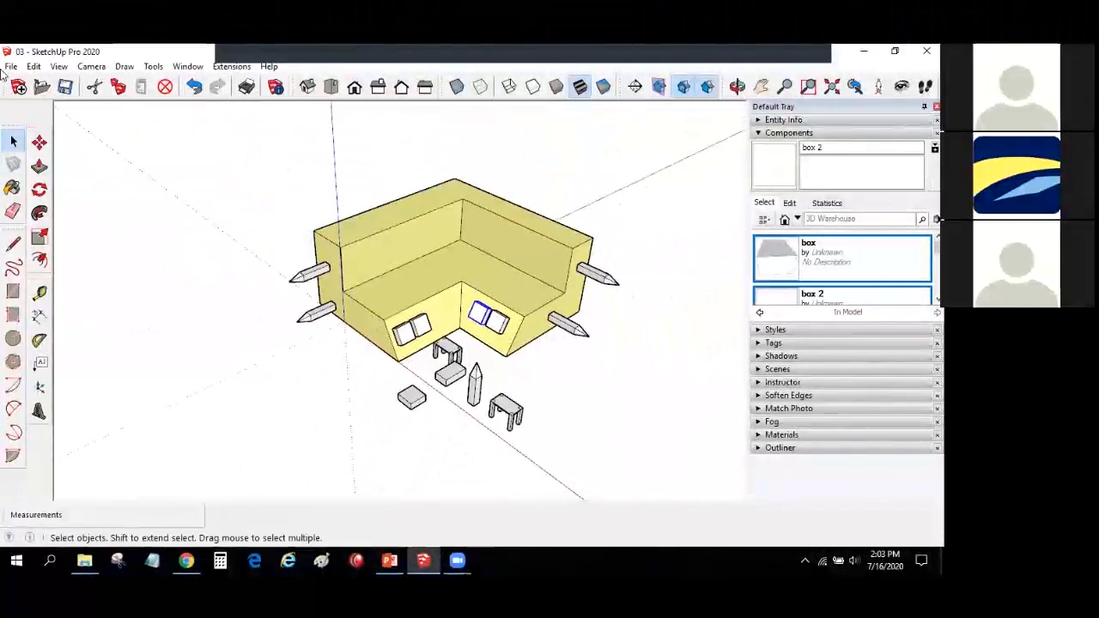
Step: Start a new model without saving the changes to 03, and set the isometric view
left_click(11, 66)
left_click(20, 82)
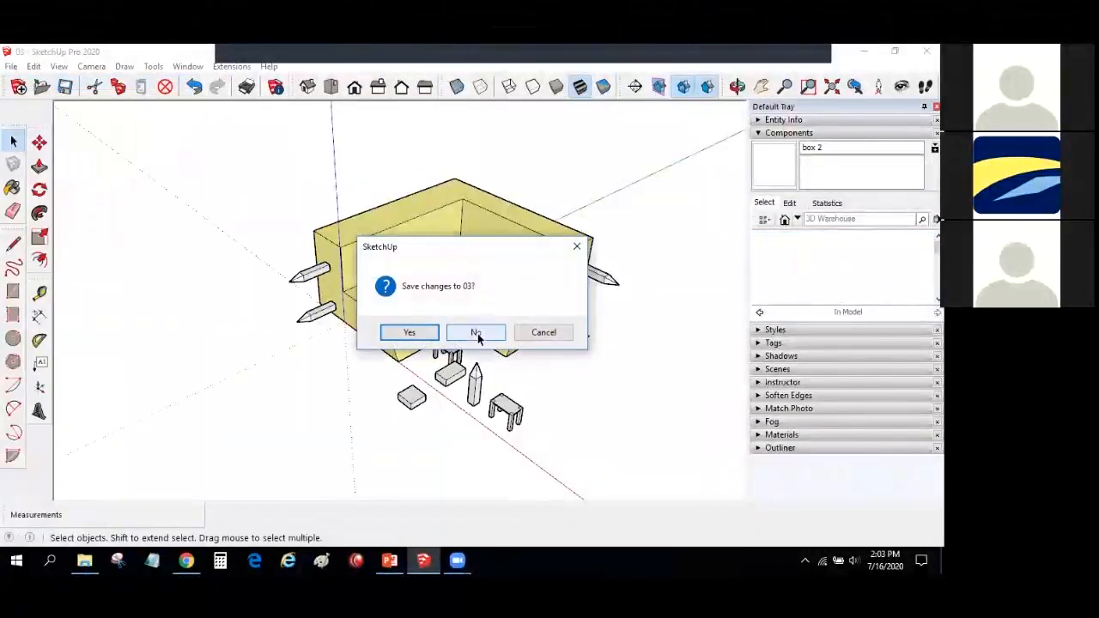
left_click(476, 334)
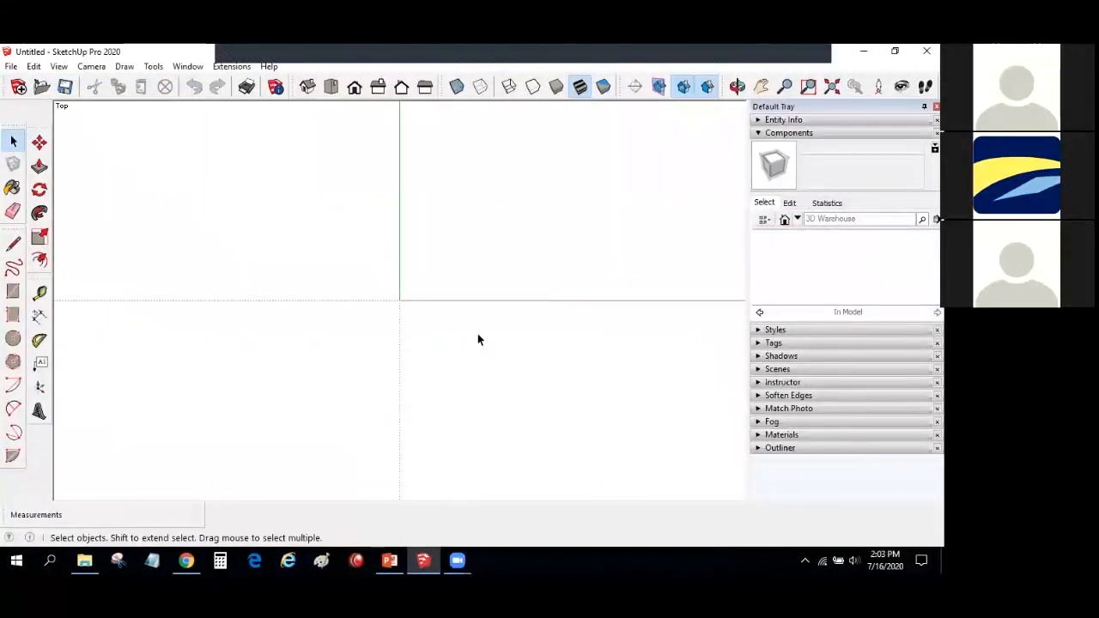
left_click(307, 88)
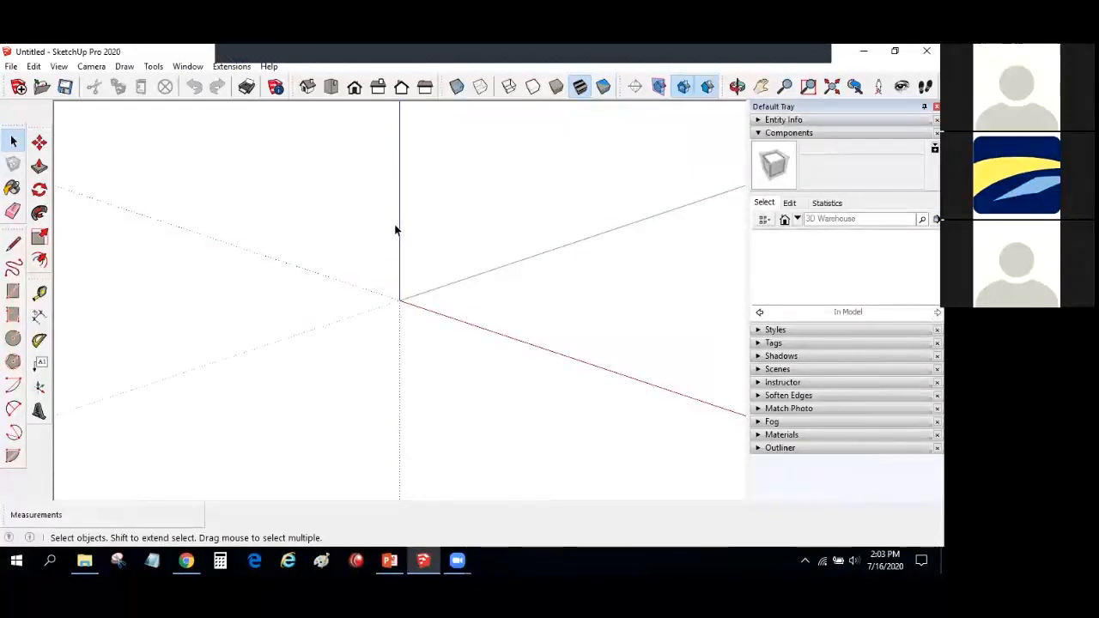
Step: Draw a rectangle with lines on the ground from the axes origin and extrude it upward into a tall box
left_click(13, 244)
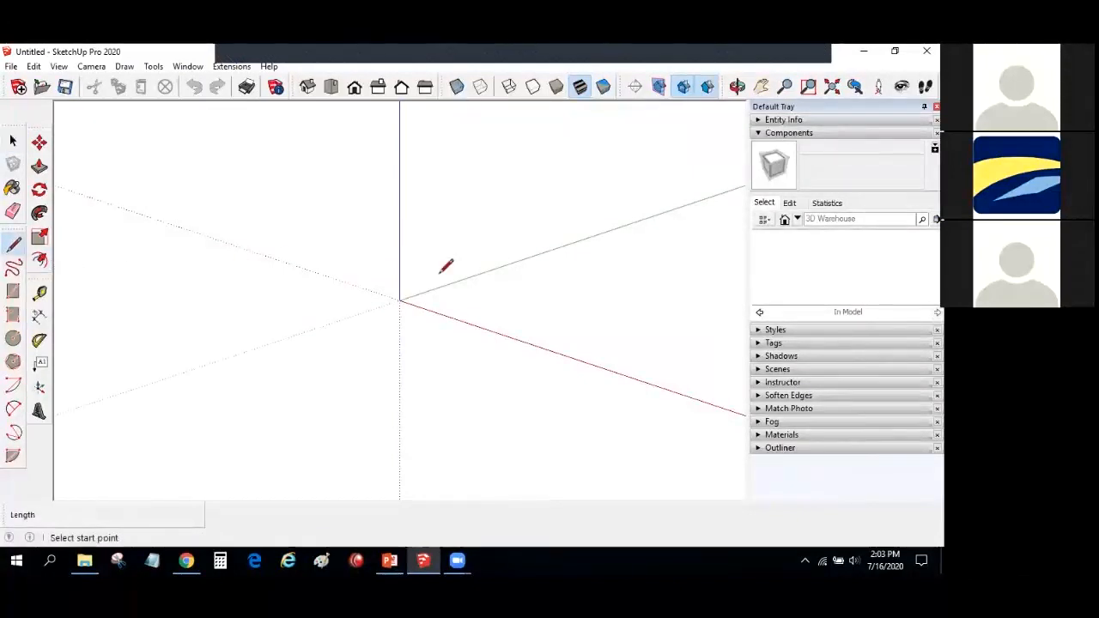
left_click(400, 301)
middle_click_drag(433, 290, 352, 316, "shift")
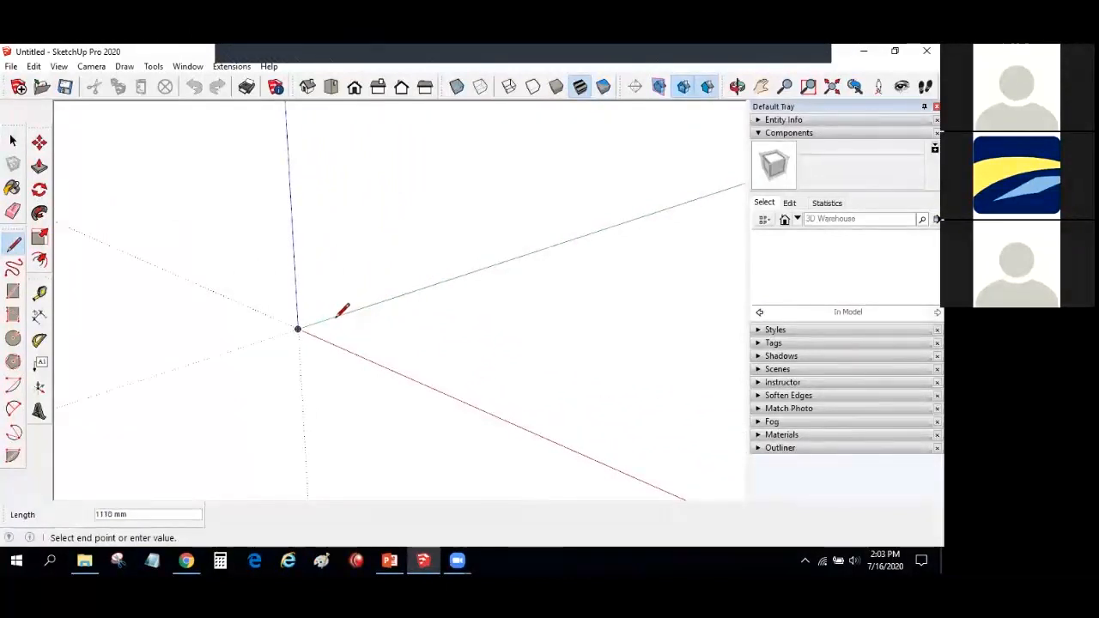
left_click(355, 352)
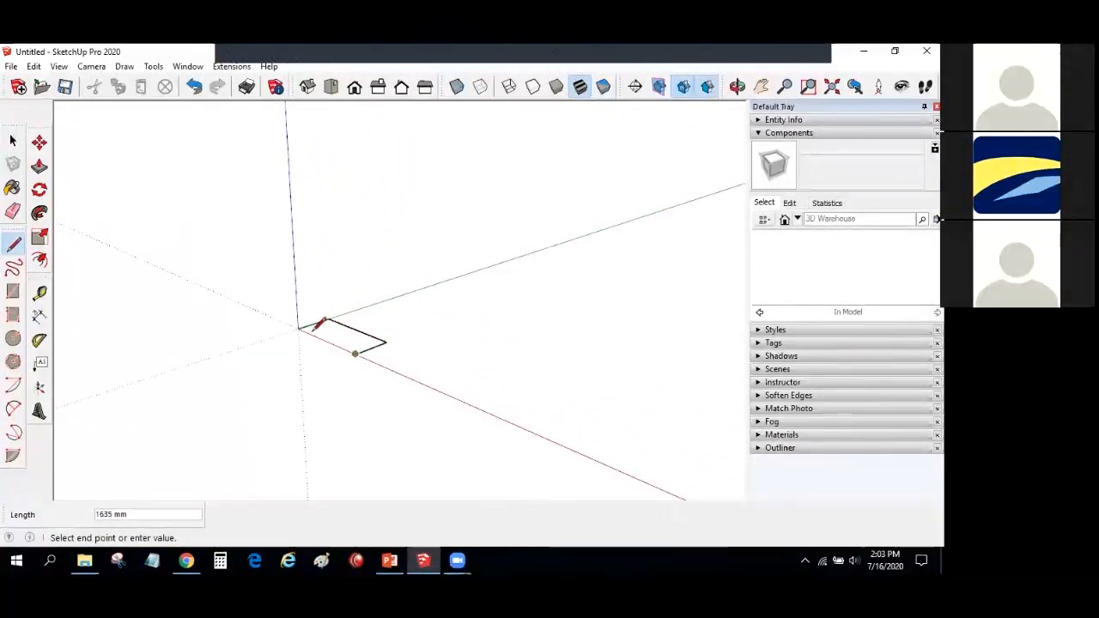
left_click(297, 328)
key("p")
left_click_drag(326, 339, 325, 221)
key("space")
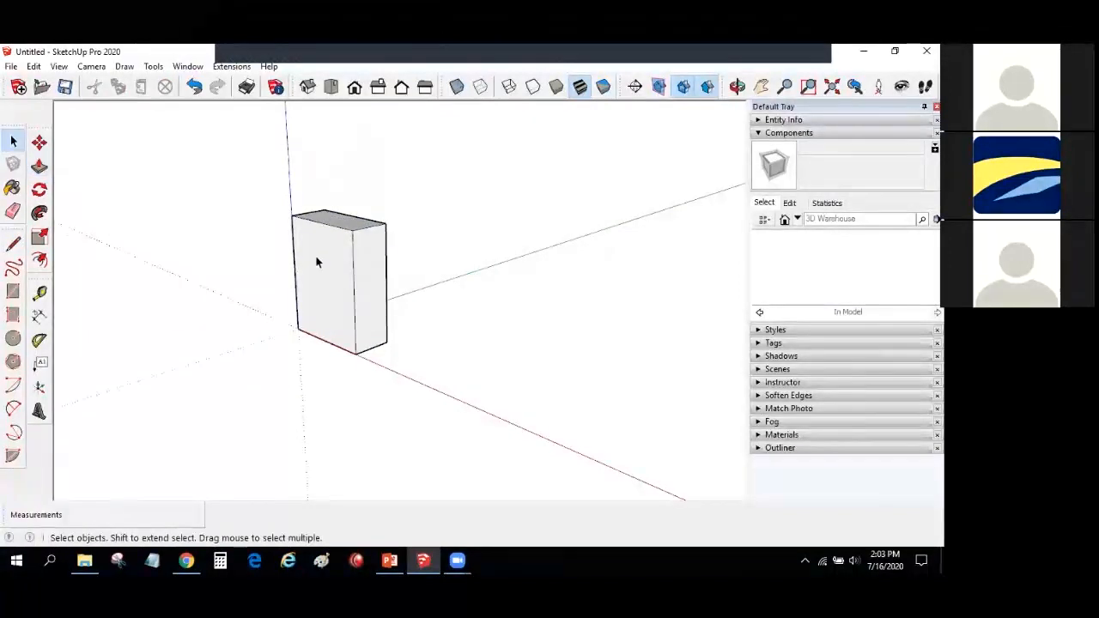
Step: Make the whole tall box a component with the default name and settings
left_click(315, 263)
triple_click(311, 257)
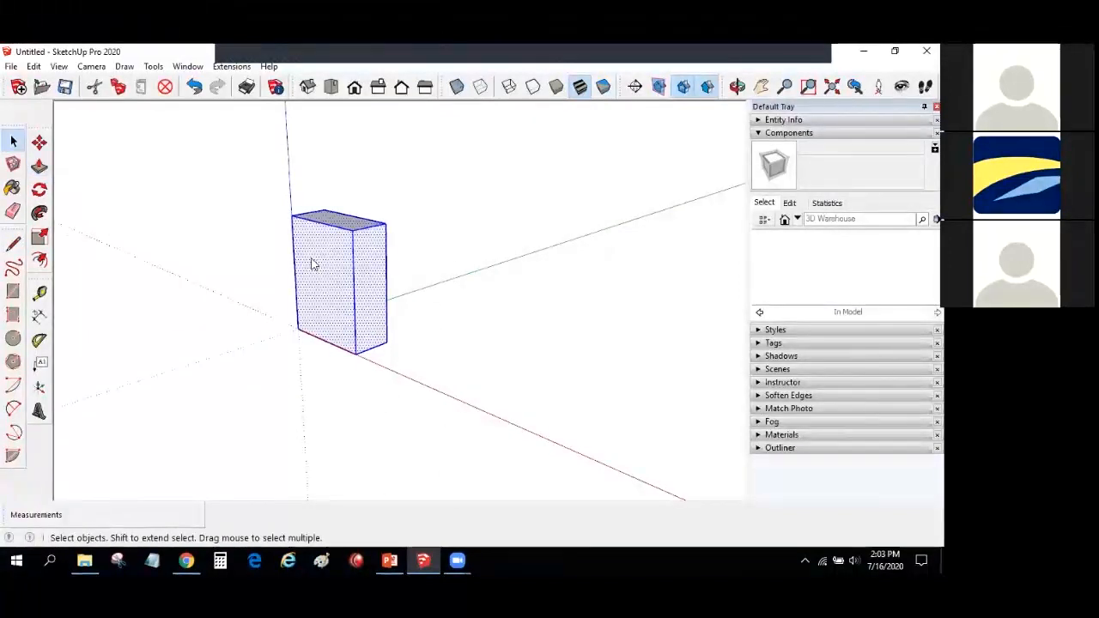
right_click(312, 259)
left_click(354, 364)
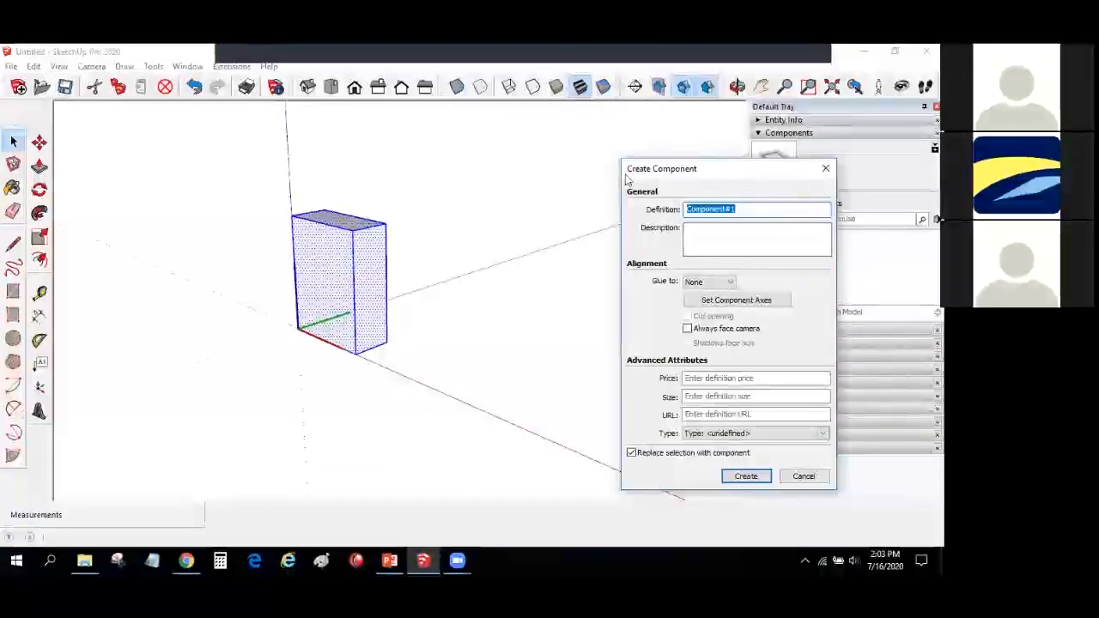
left_click(740, 476)
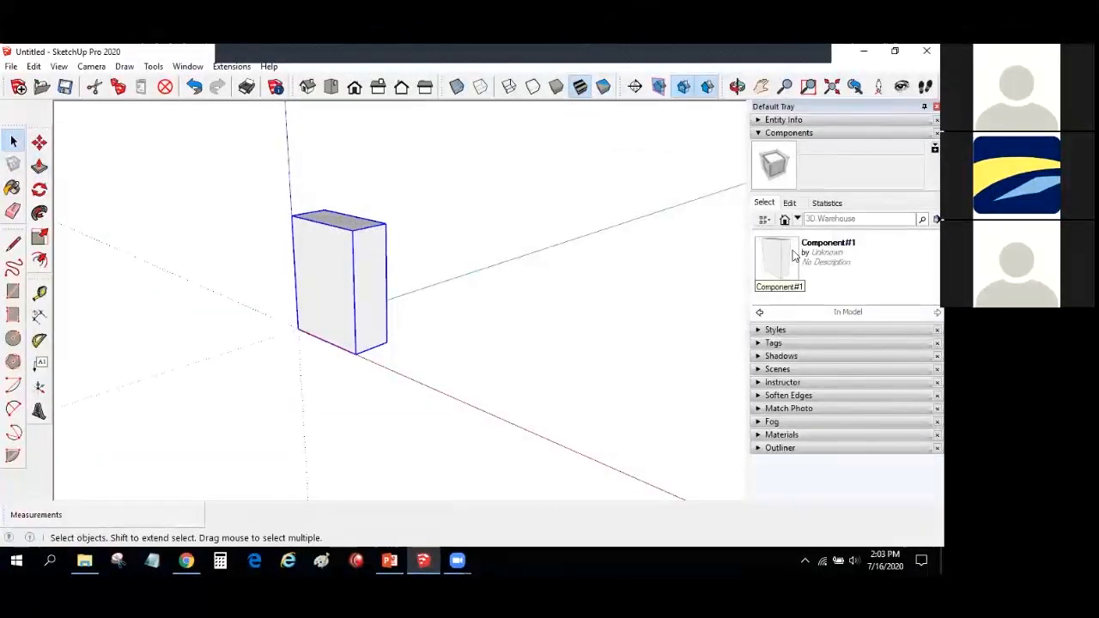
Step: Examine the box component's definition and volume in its entity information
left_click(433, 250)
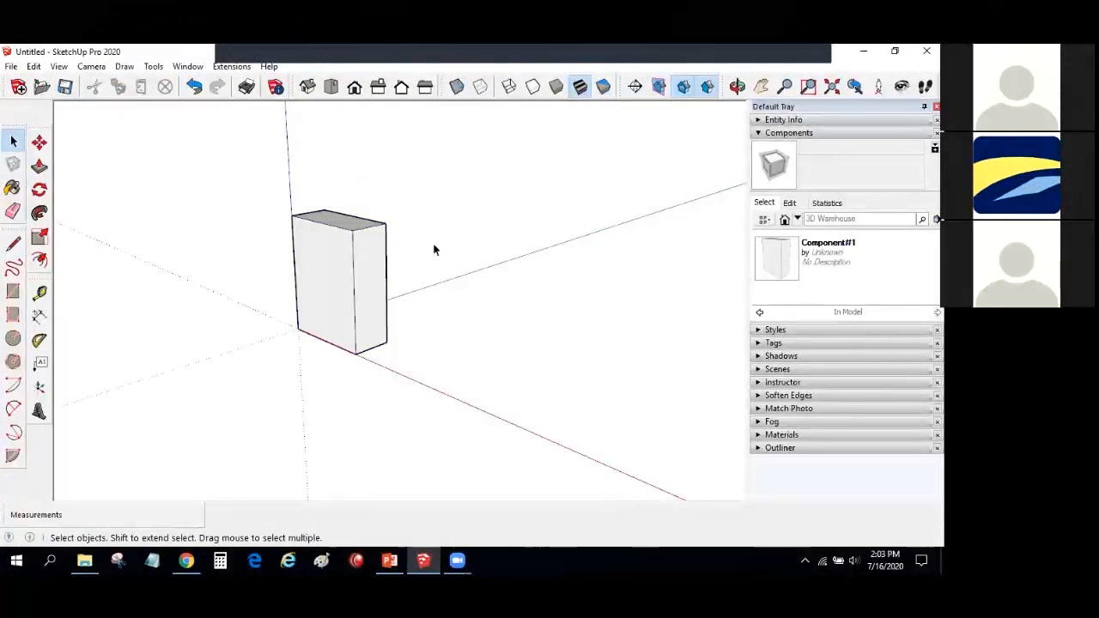
left_click(304, 297)
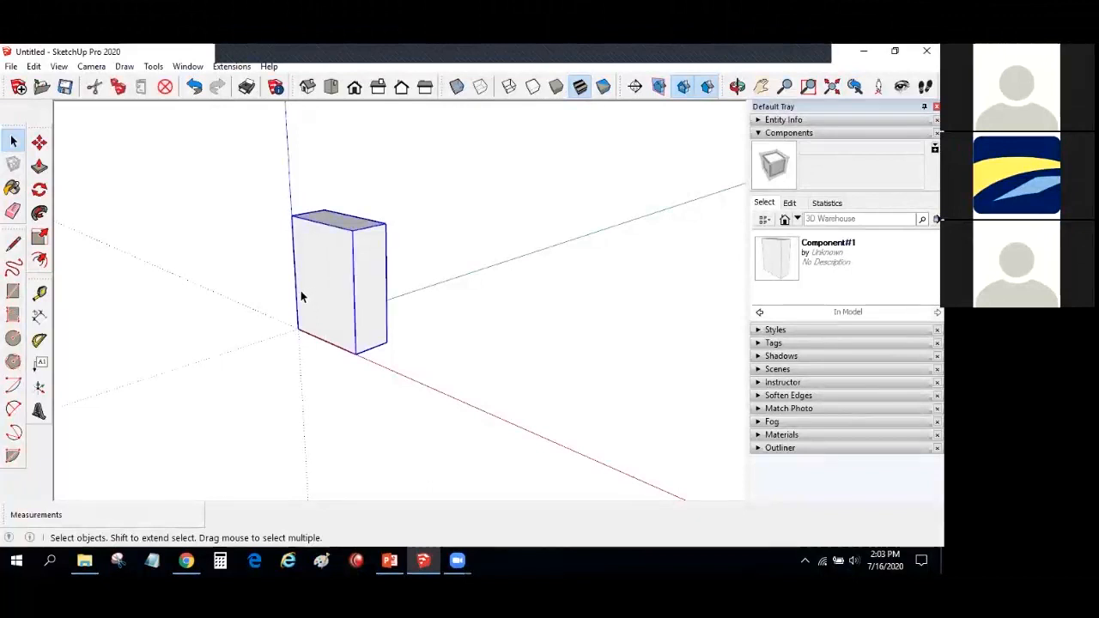
left_click(757, 133)
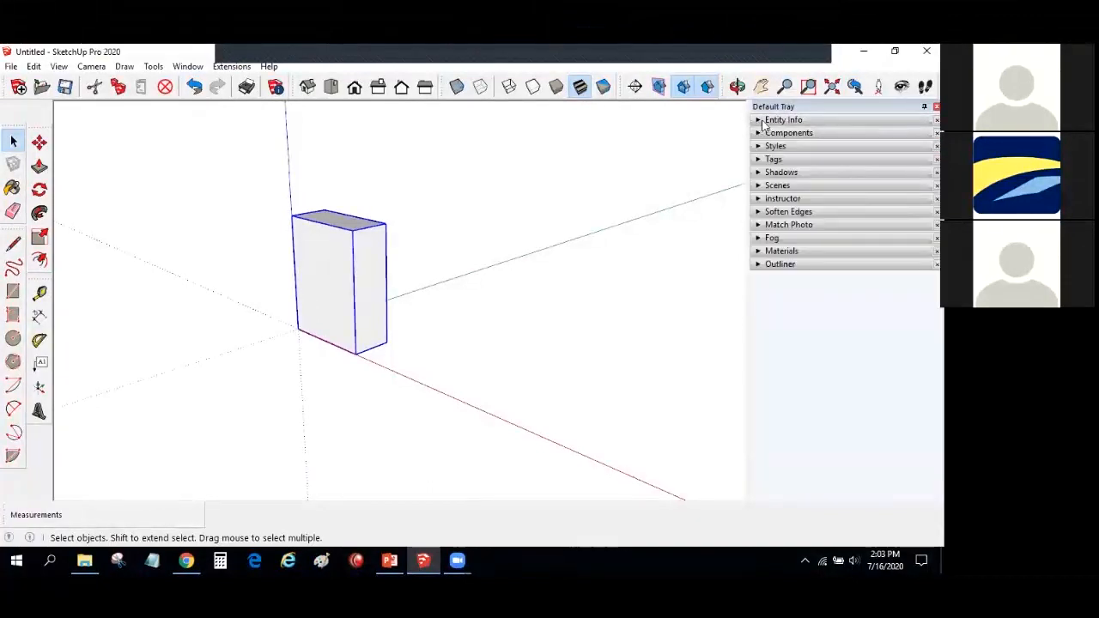
left_click(759, 119)
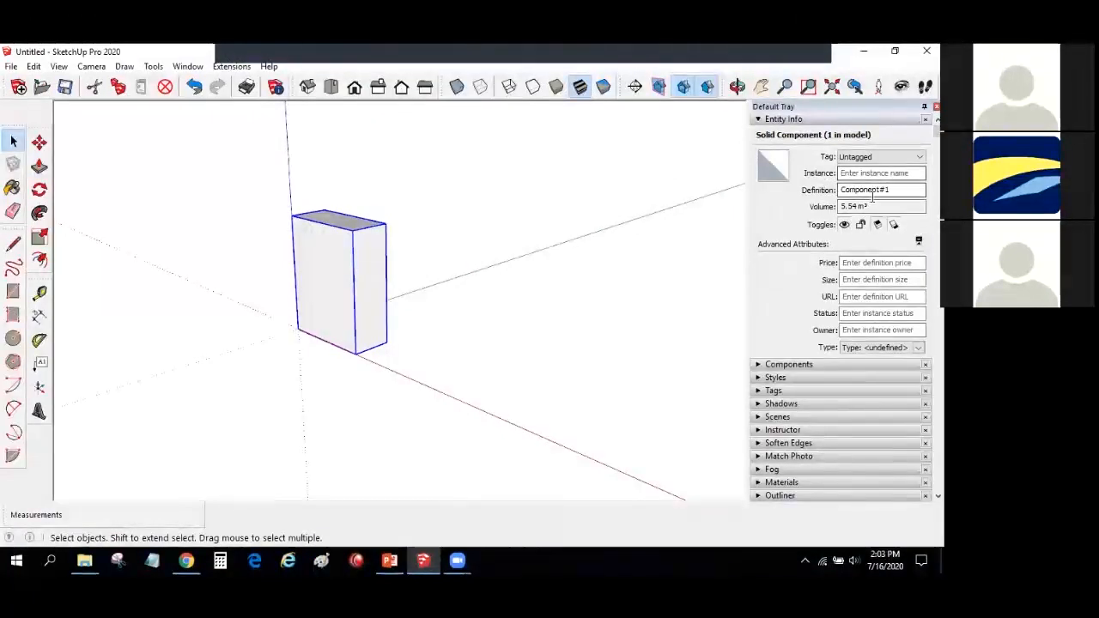
left_click_drag(839, 206, 862, 206)
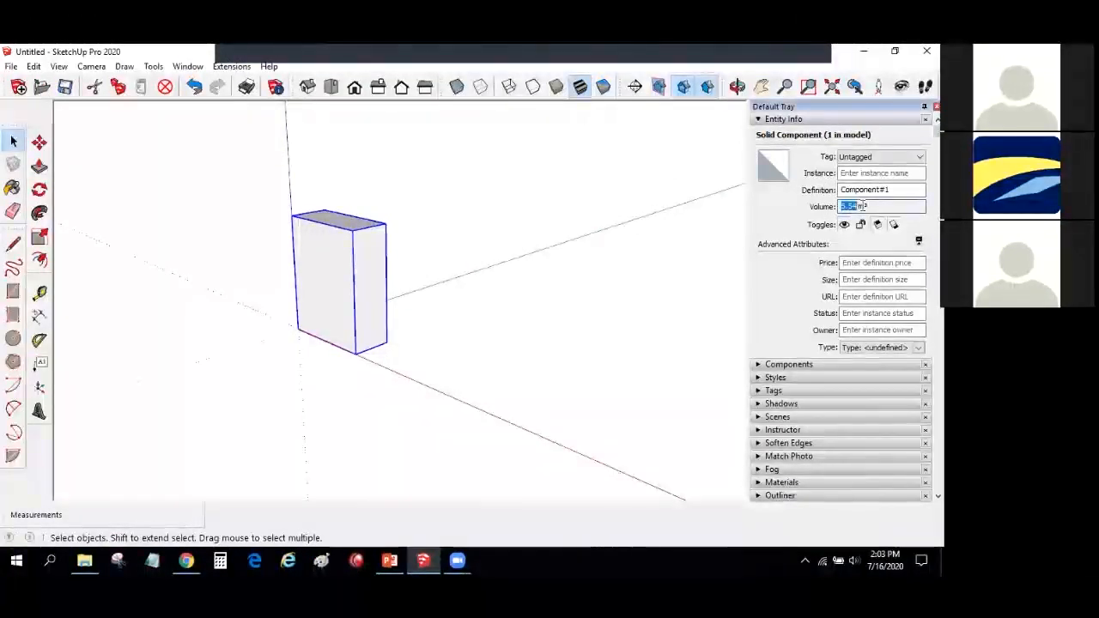
left_click(693, 203)
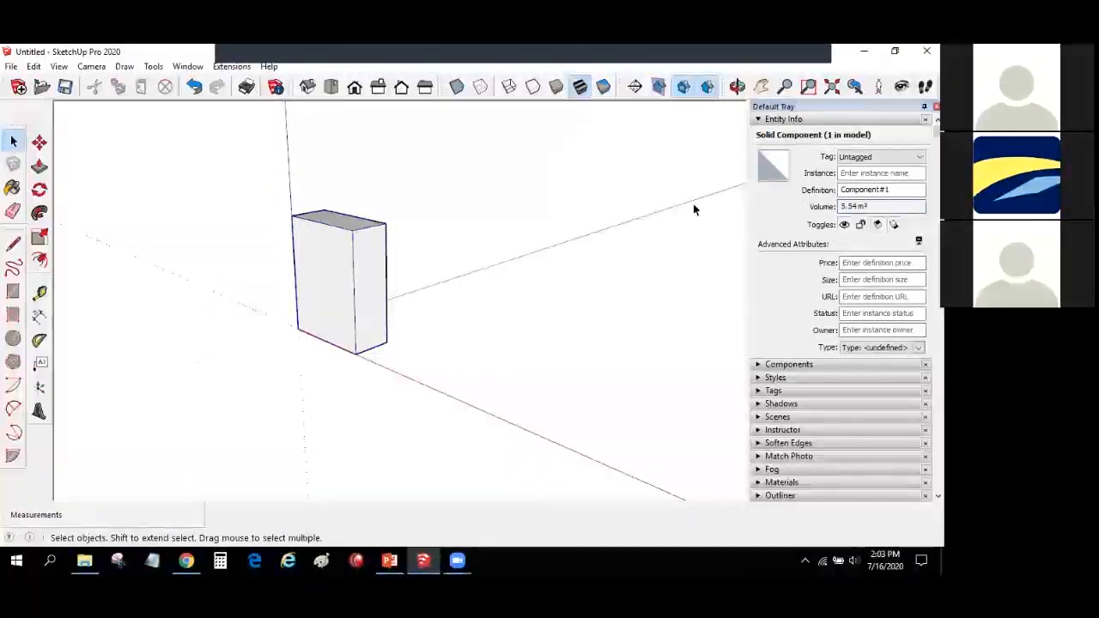
Step: Examine the model's measurement units, checking the format options and the length unit
left_click(276, 88)
left_click(471, 307)
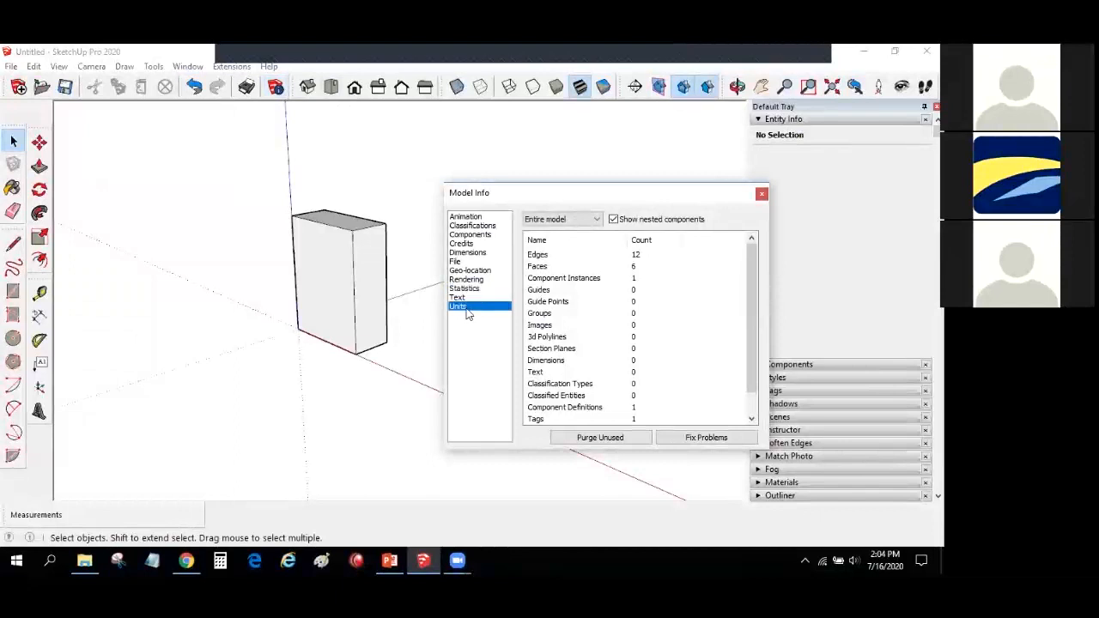
left_click(563, 247)
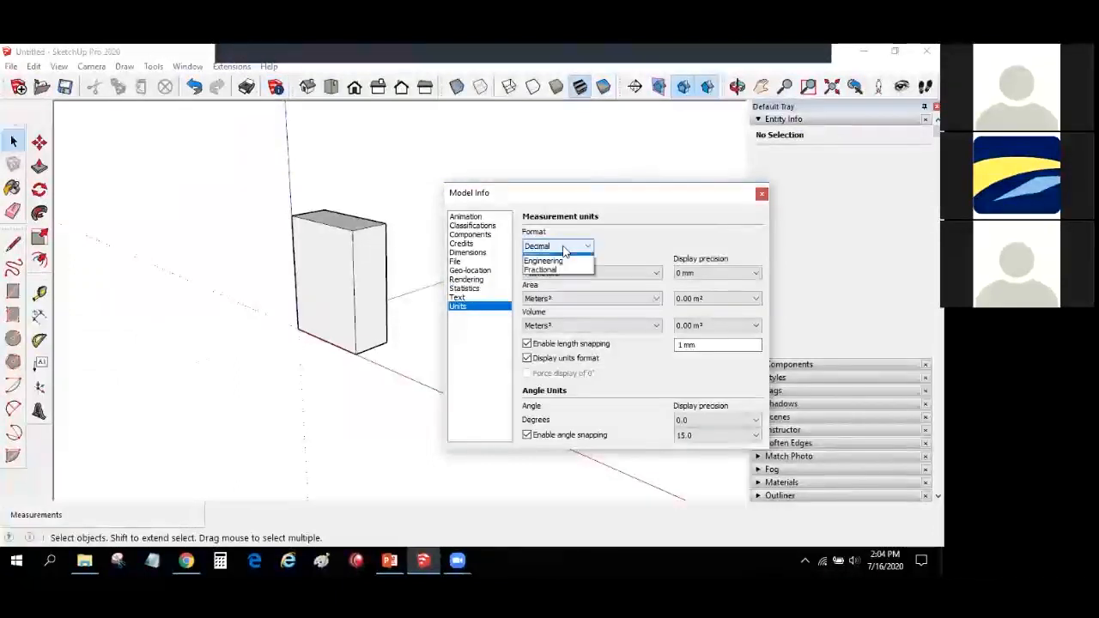
left_click(537, 267)
left_click(589, 273)
left_click(589, 274)
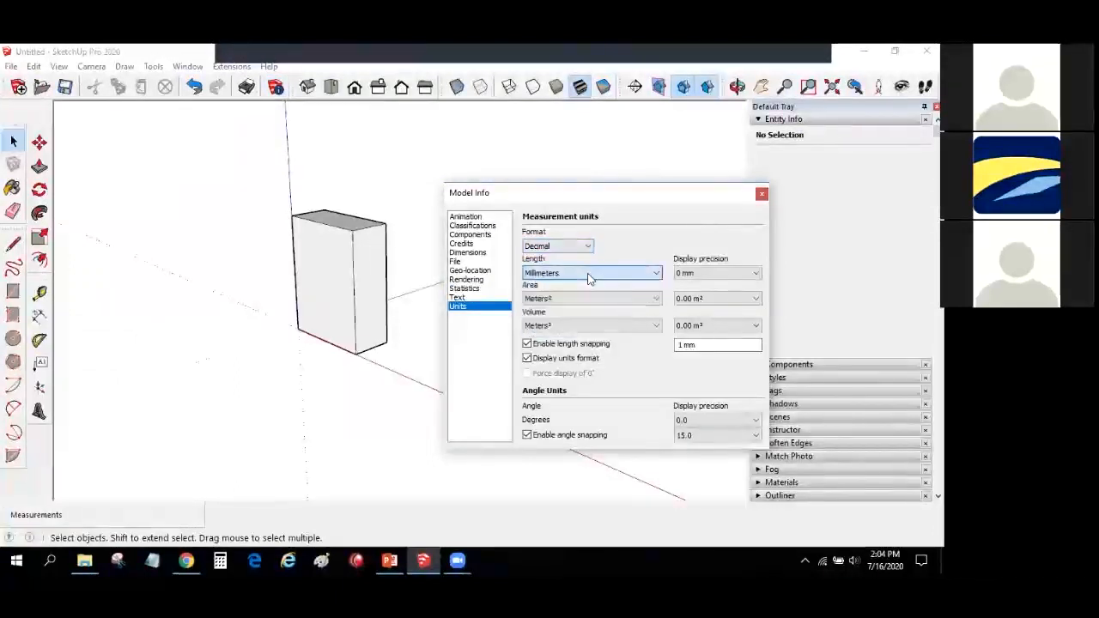
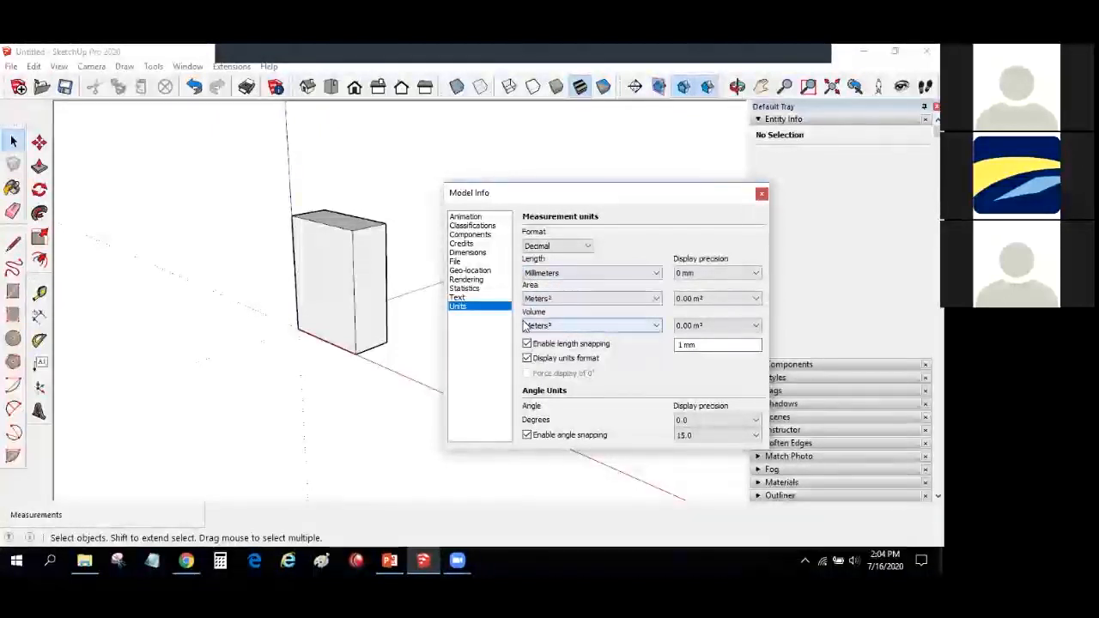
Step: Rename the box component's definition as Kotak in its entity information
left_click(761, 194)
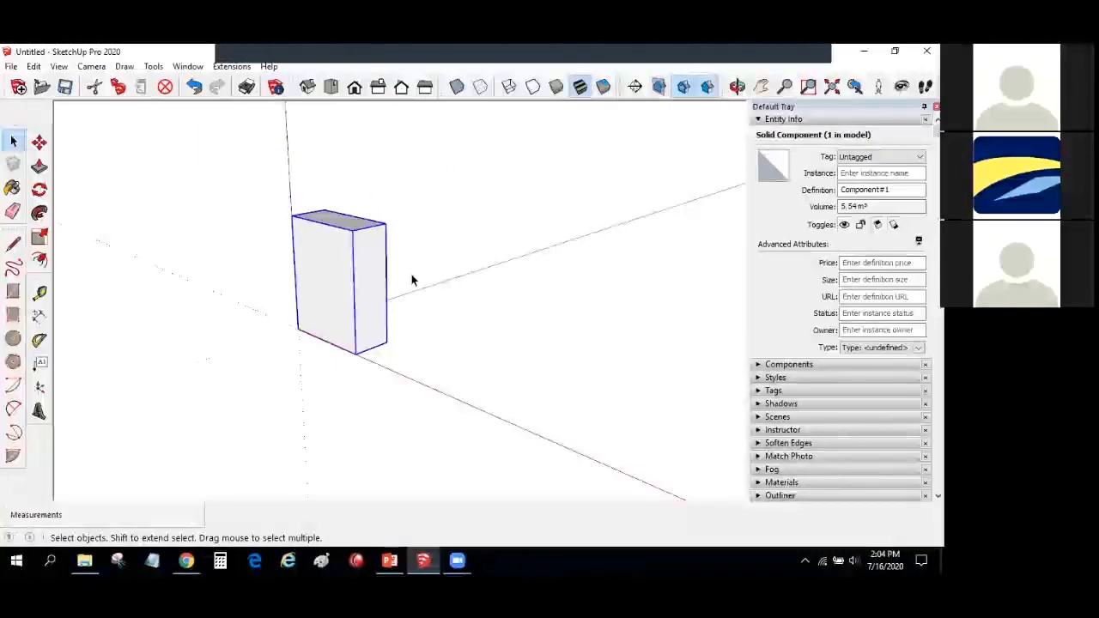
left_click(400, 279)
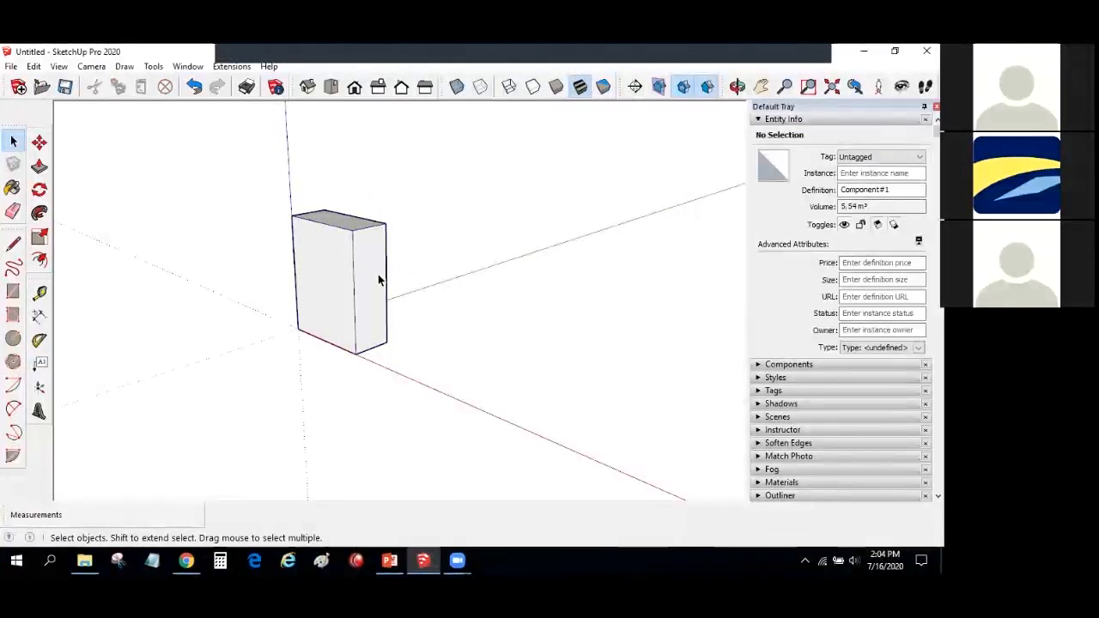
left_click(378, 279)
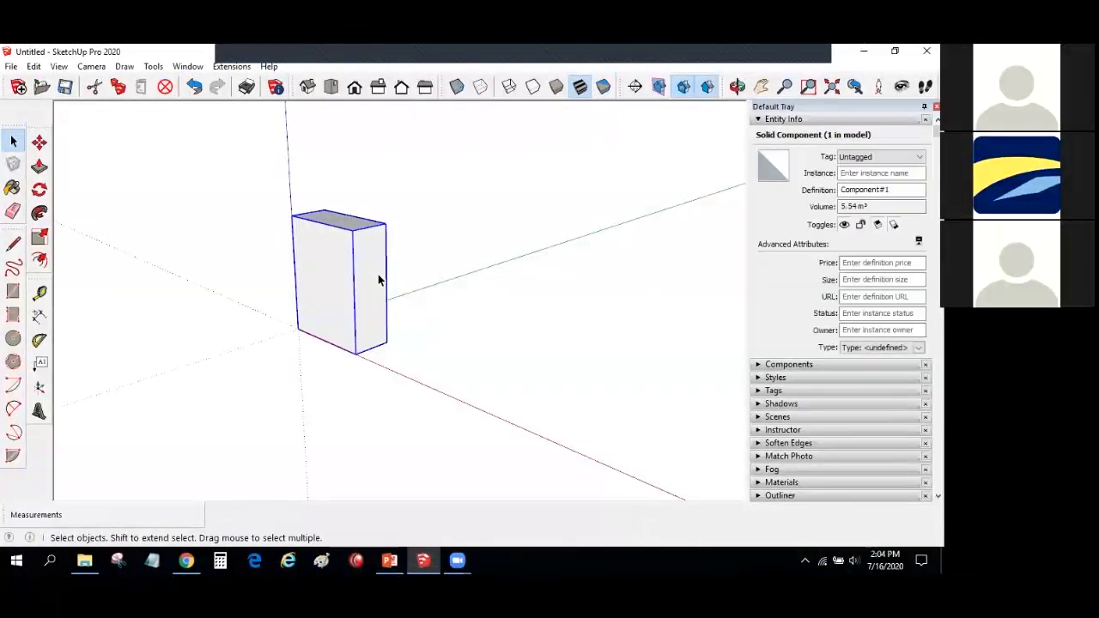
left_click(889, 190)
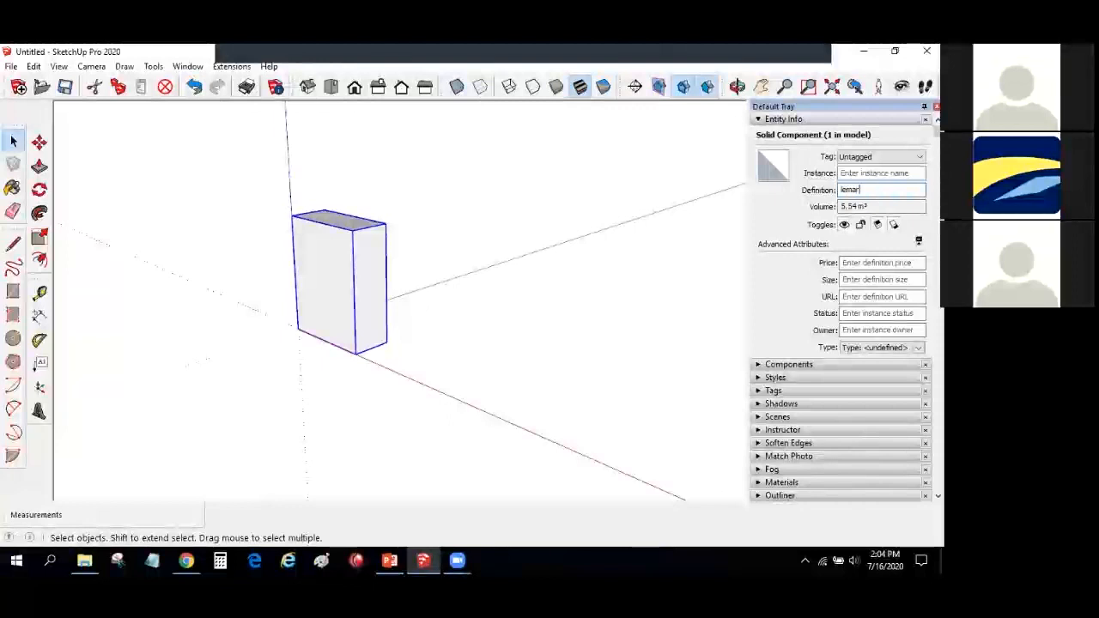
key("BackSpace")
key("BackSpace")
key("BackSpace")
key("BackSpace")
key("BackSpace")
key("BackSpace")
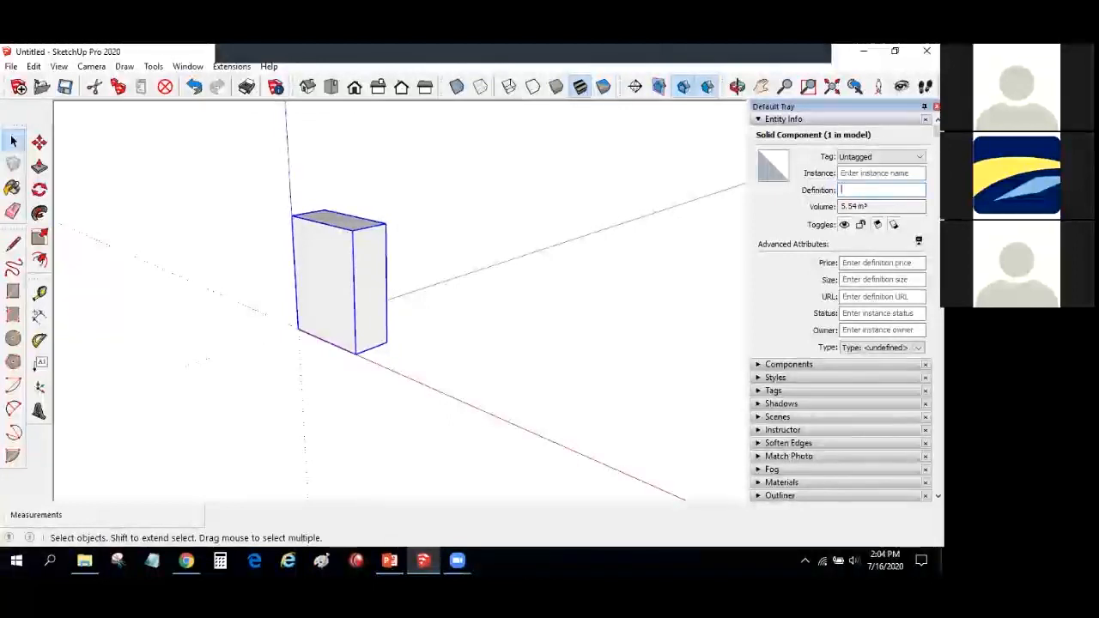
type("Kotak")
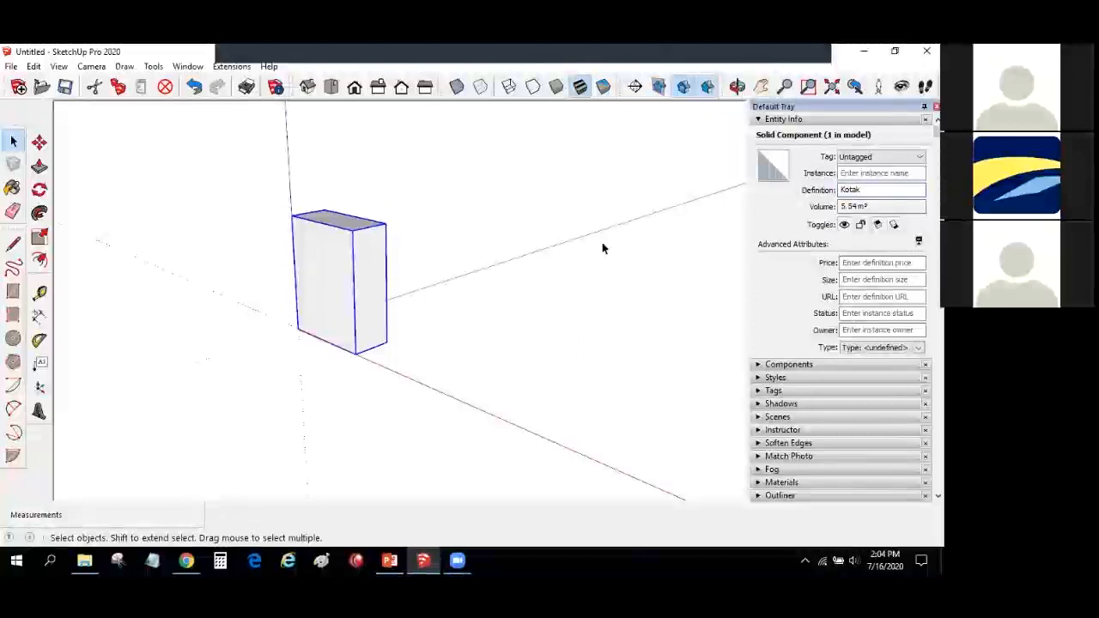
left_click(612, 266)
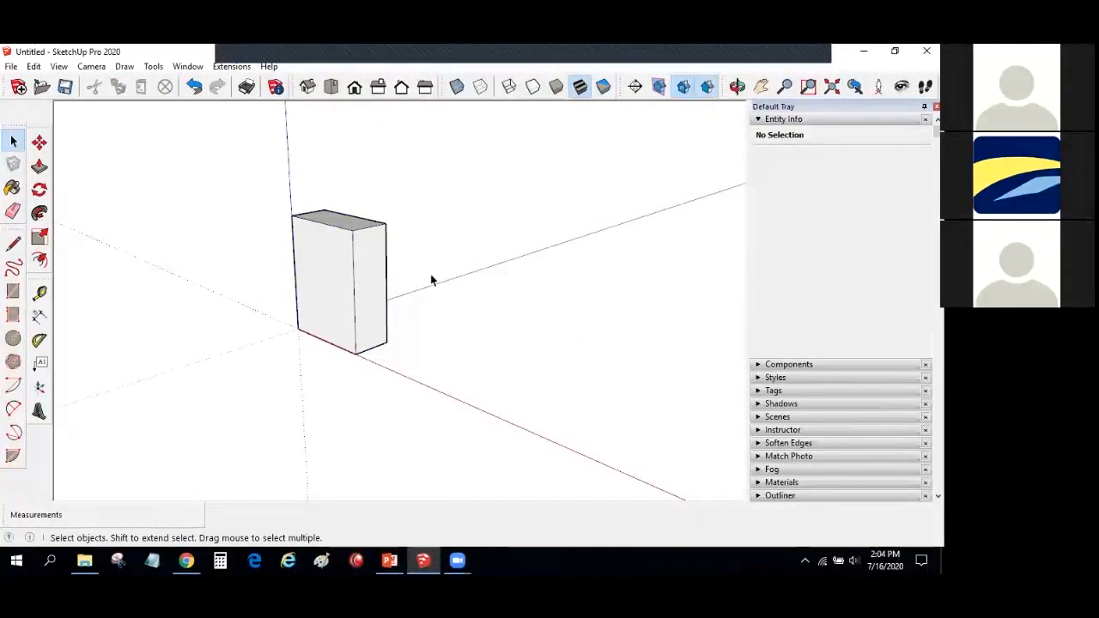
left_click(595, 258)
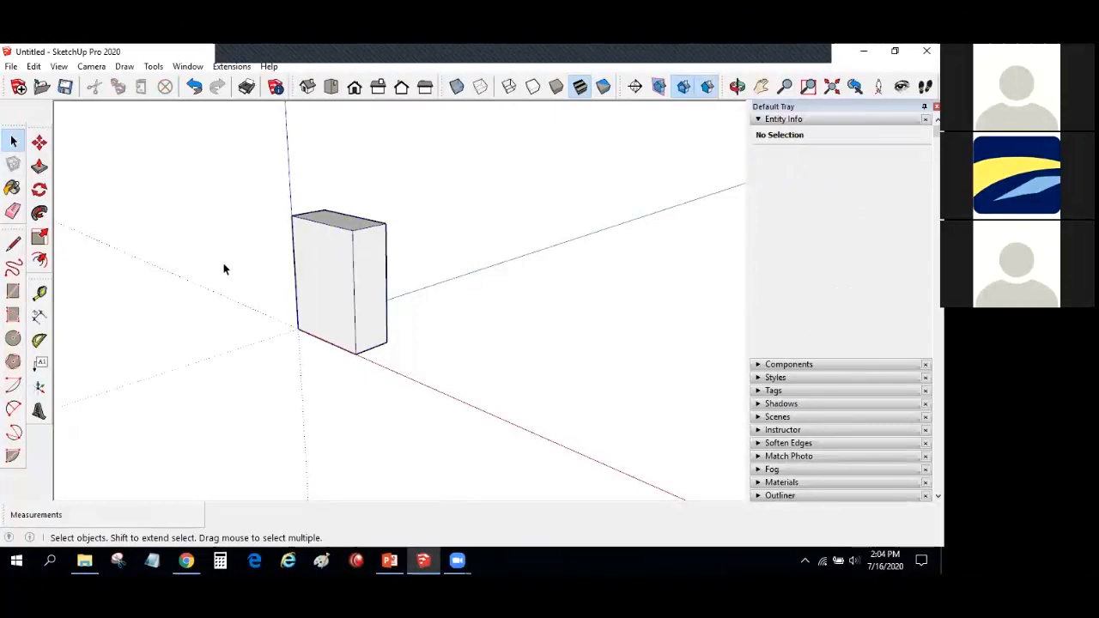
Step: Attach a leader text showing the component name Kotak to the box's narrow side face and place it beside the box
left_click(39, 364)
left_click(364, 263)
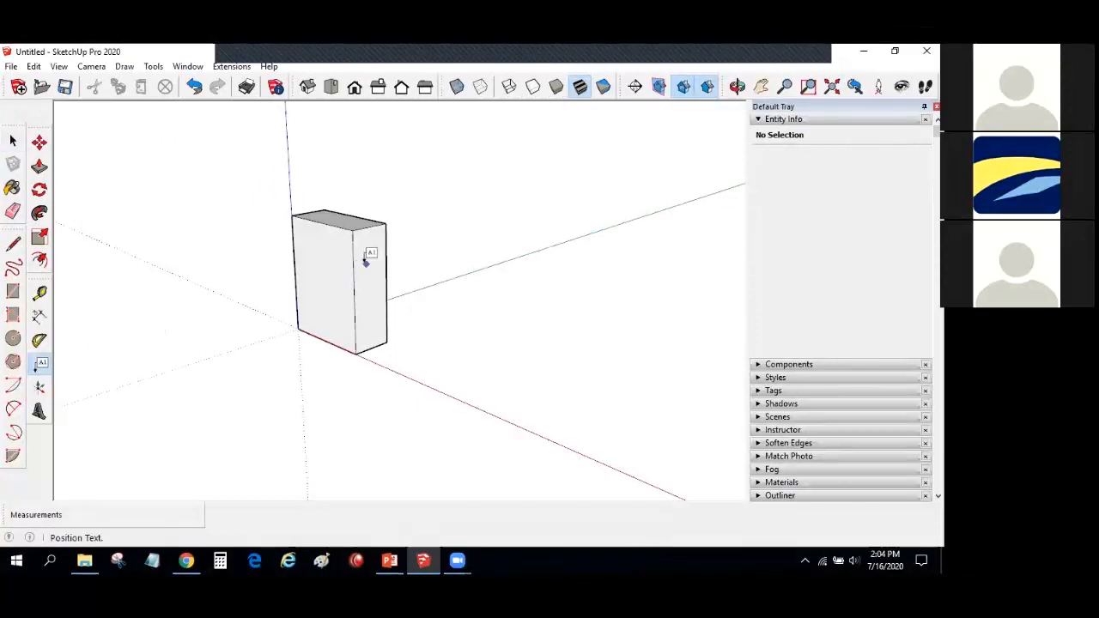
left_click(432, 208)
left_click(462, 178)
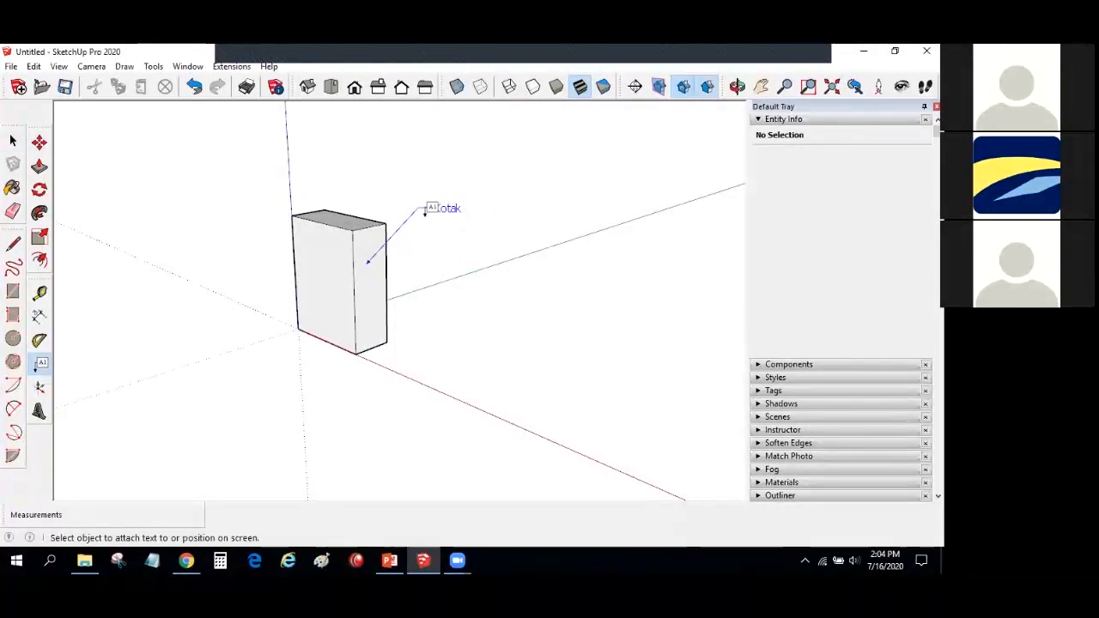
Step: Select the box together with its leader text and delete both from the model
left_click(13, 141)
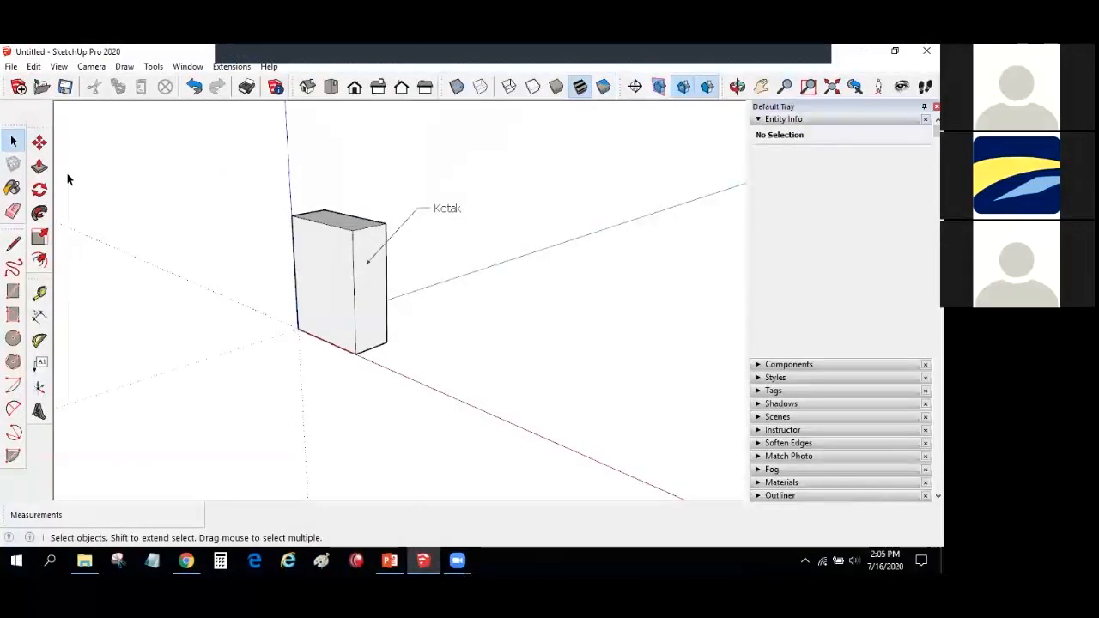
left_click_drag(199, 160, 528, 444)
key("Delete")
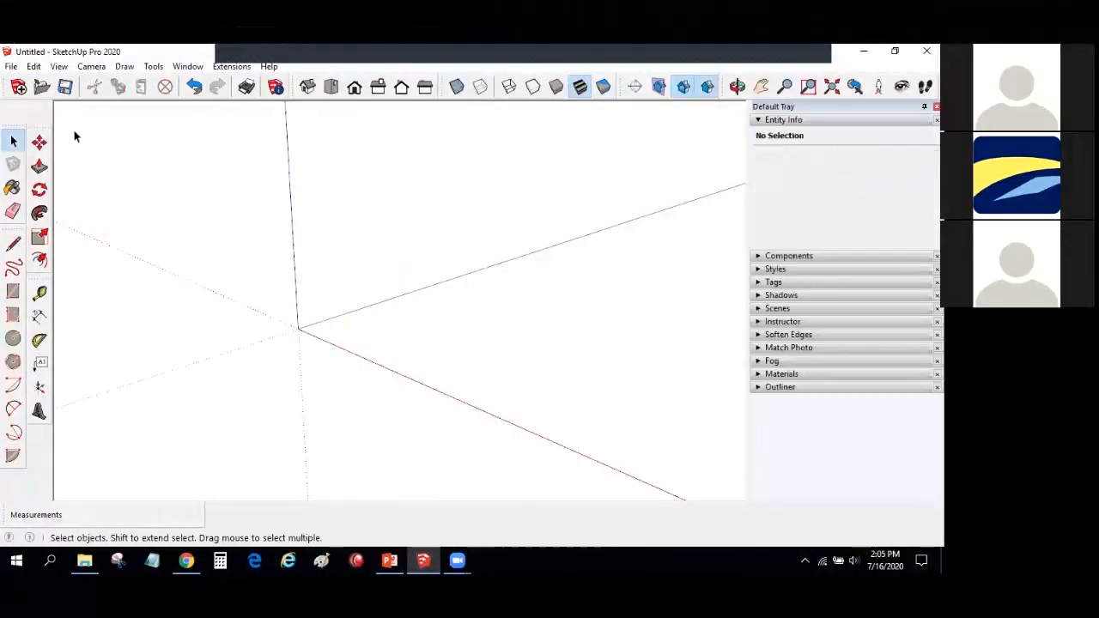
Step: Open the model file 04 from the Files folder without saving the untitled model
left_click(11, 66)
left_click(35, 112)
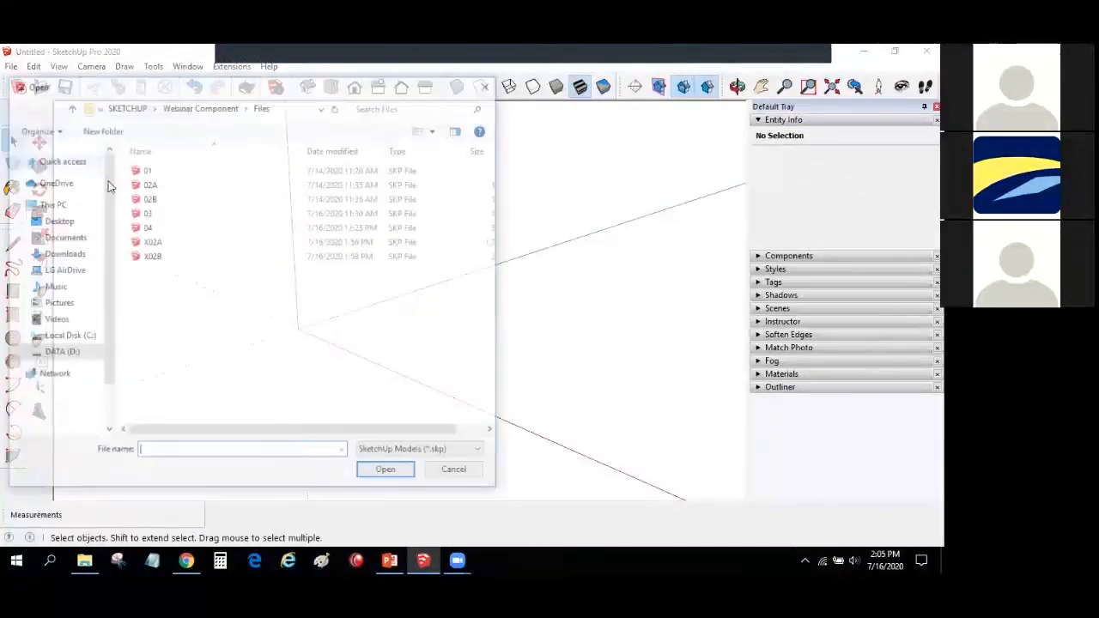
left_click(136, 228)
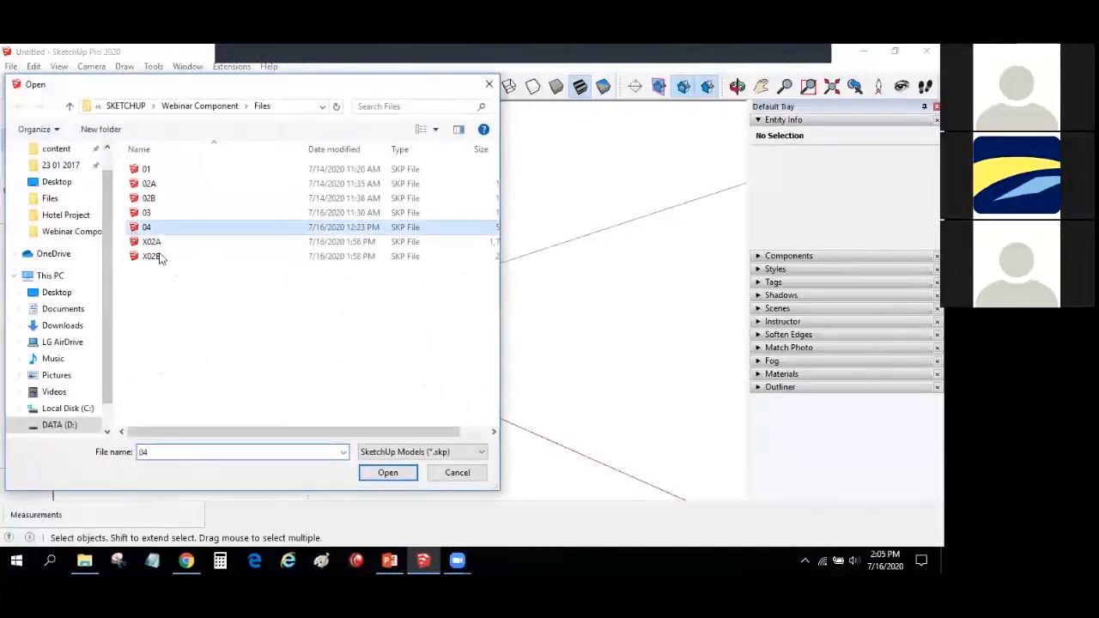
left_click(380, 473)
left_click(458, 336)
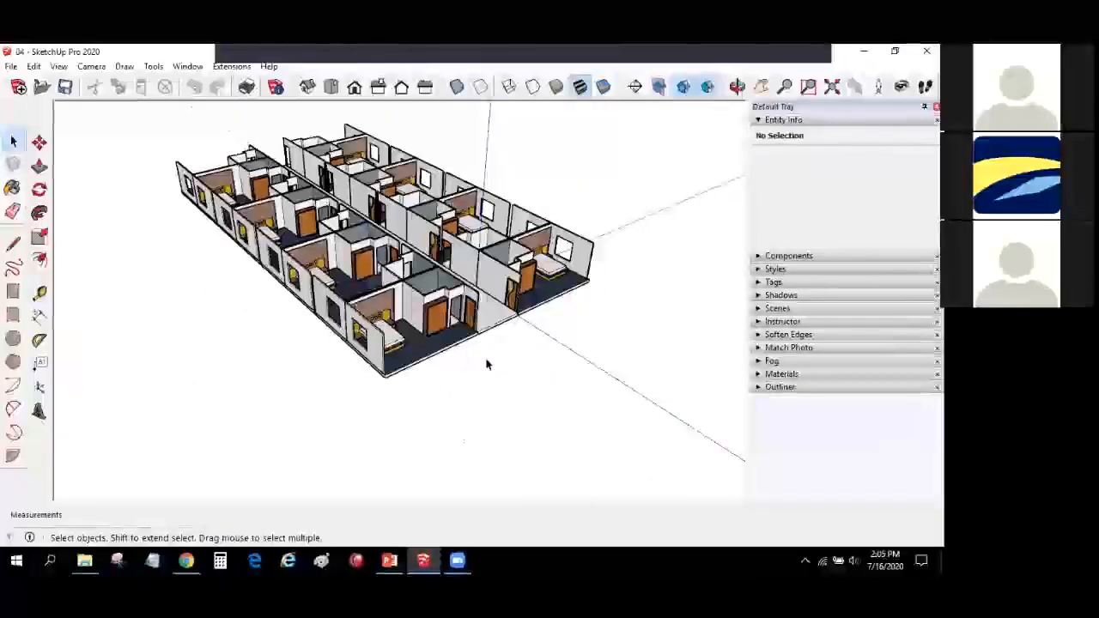
Step: Find the Single+Bed+type+2 component among the components in the model and check its statistics and number of instances
middle_click_drag(177, 375, 266, 180)
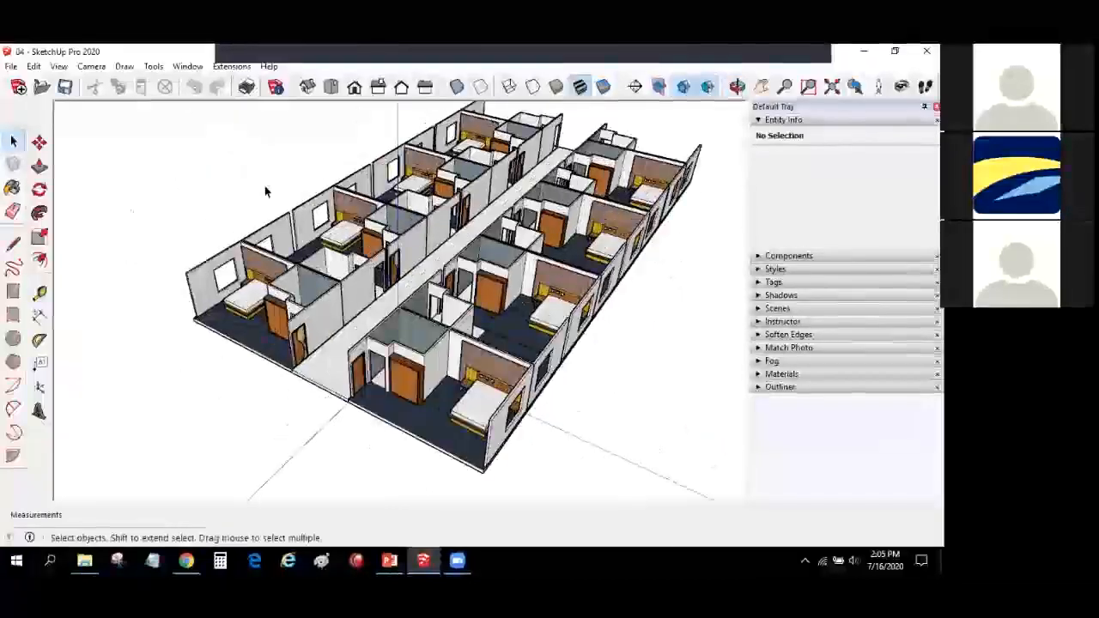
middle_click_drag(225, 235, 289, 255, "shift")
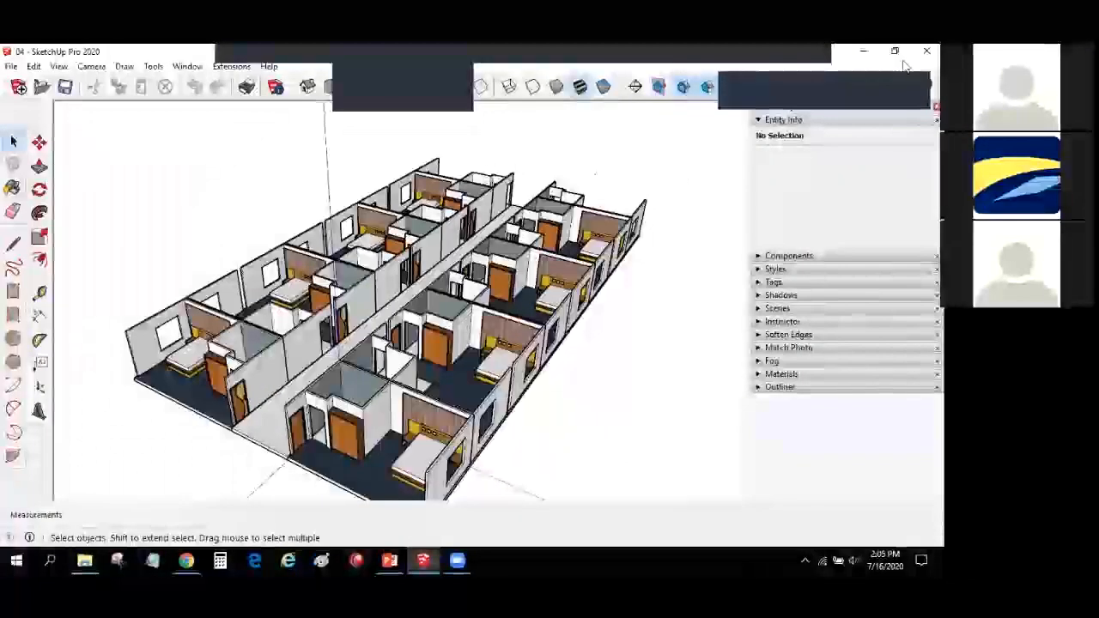
left_click(920, 85)
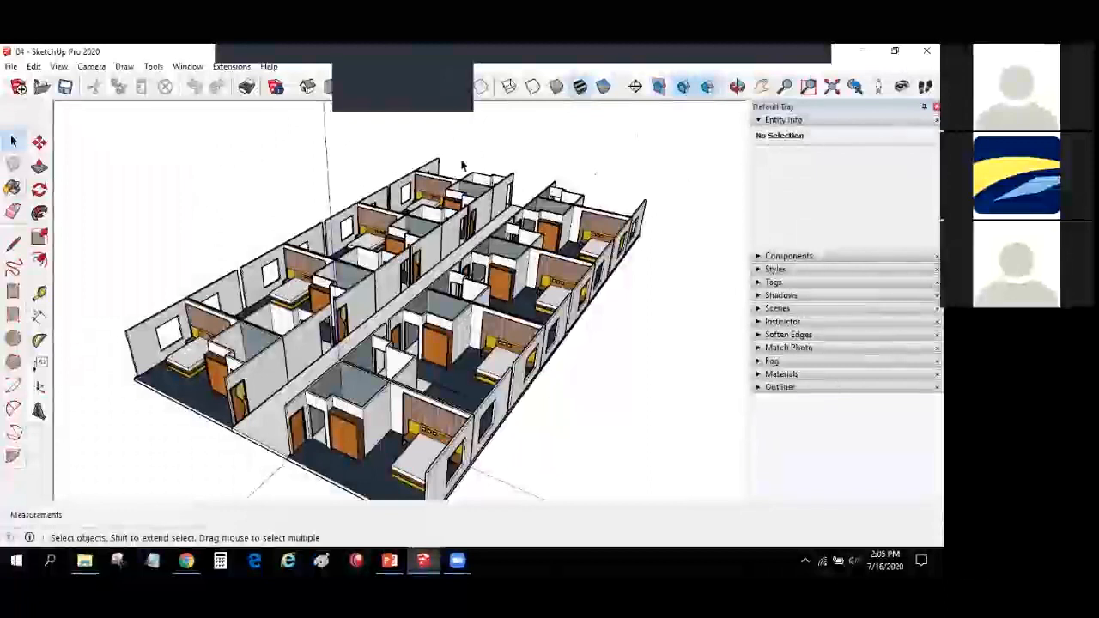
mouse_move(324, 375)
middle_mouse_down()
mouse_move(330, 343)
mouse_move(322, 357)
middle_mouse_up()
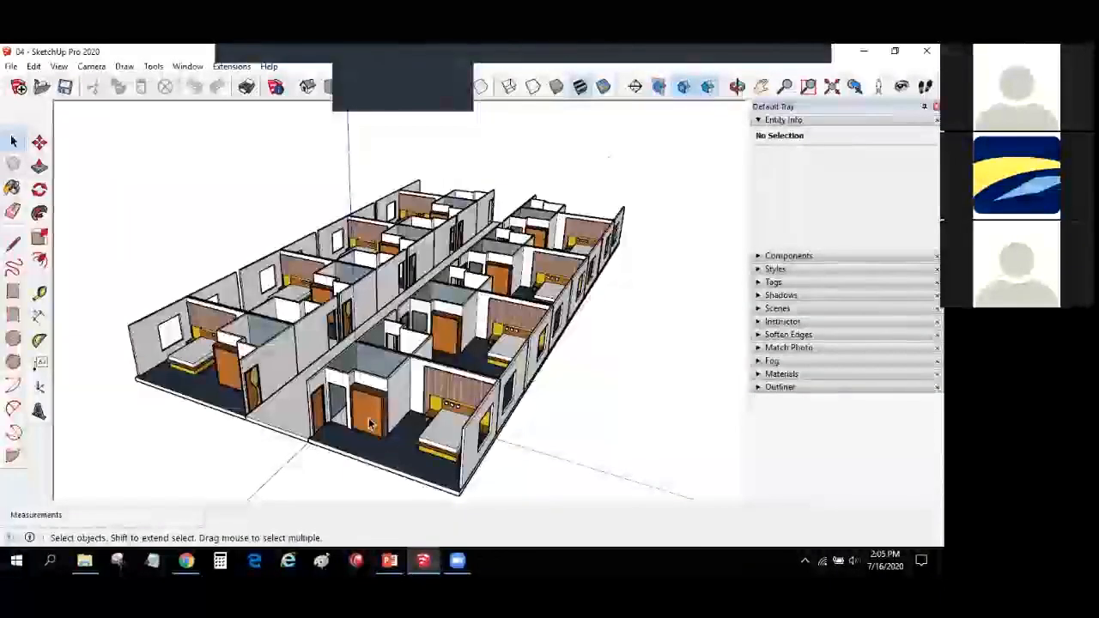
middle_click_drag(143, 322, 258, 391)
middle_click_drag(314, 326, 404, 337)
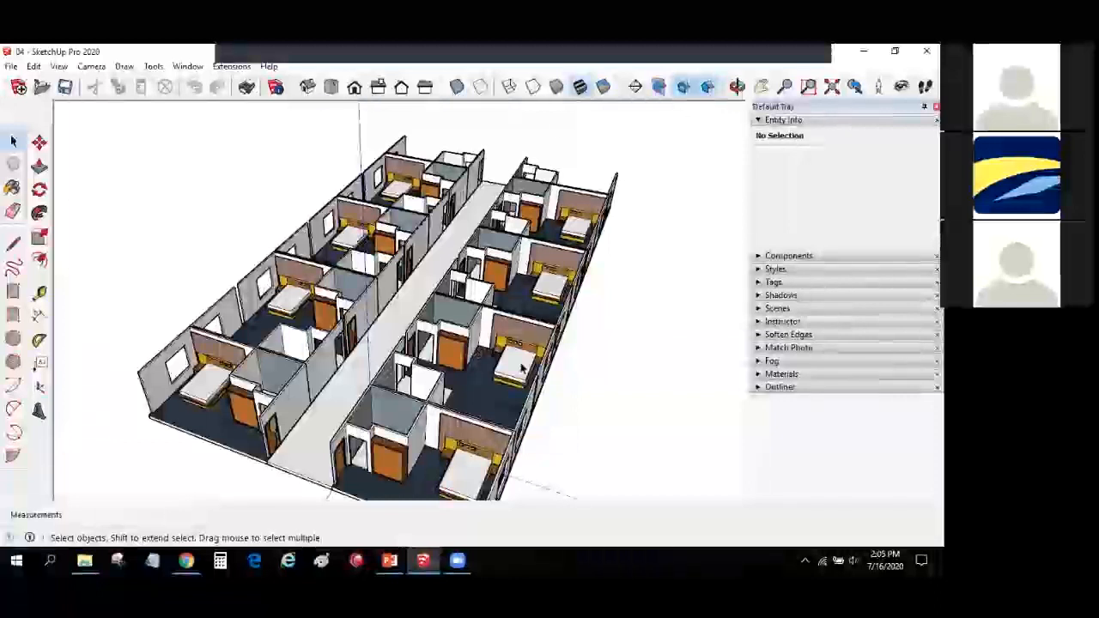
left_click(758, 122)
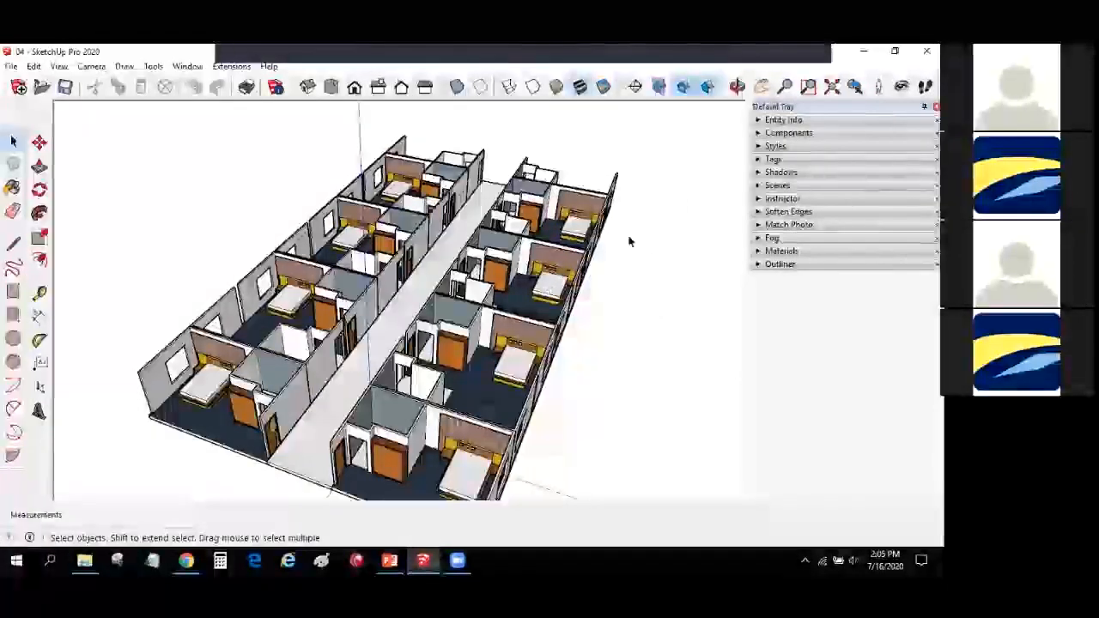
left_click(759, 134)
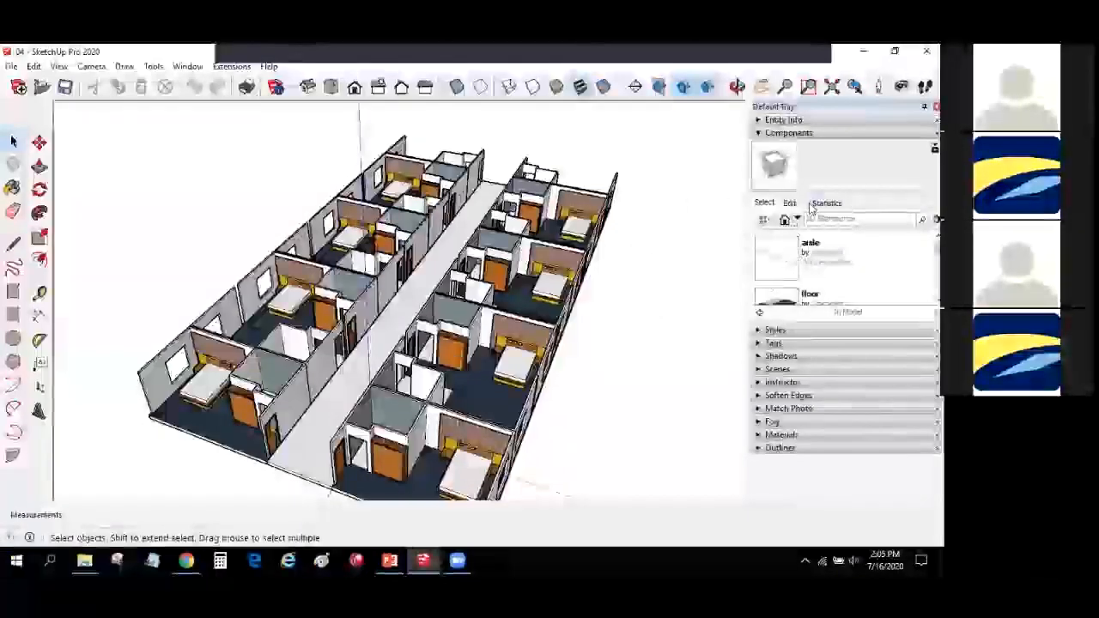
scroll(804, 275, "down", 5)
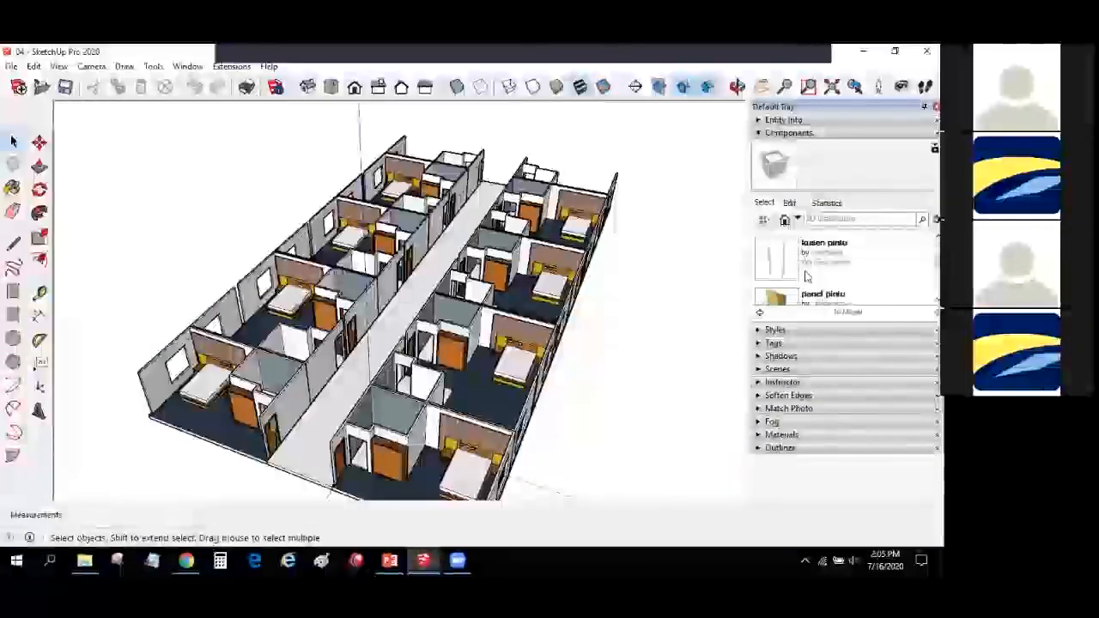
scroll(804, 283, "down", 3)
left_click(811, 257)
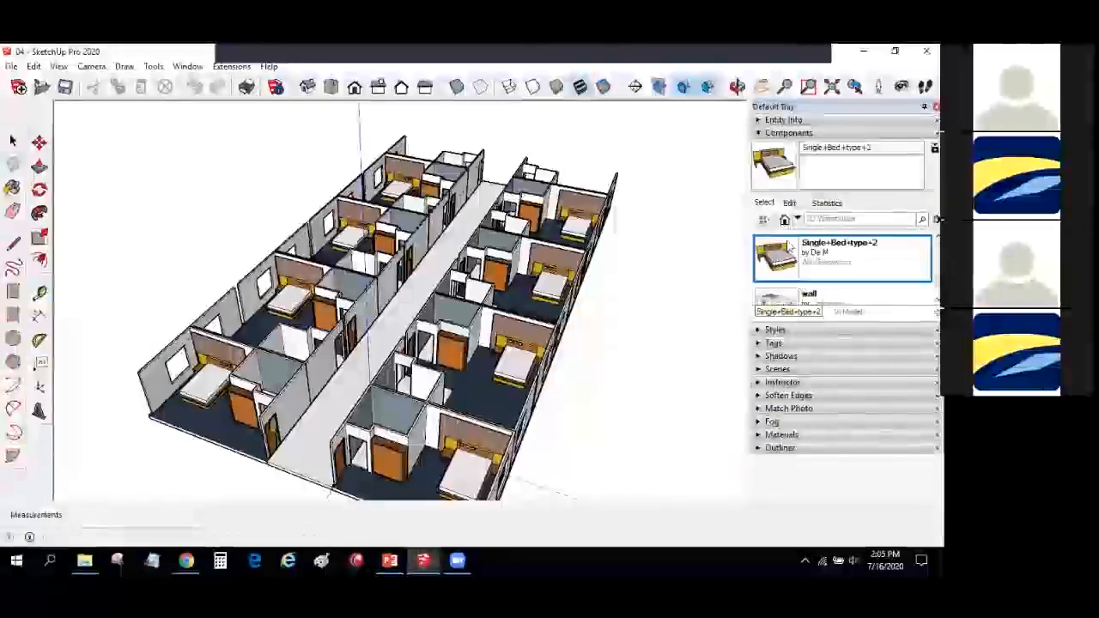
left_click(825, 204)
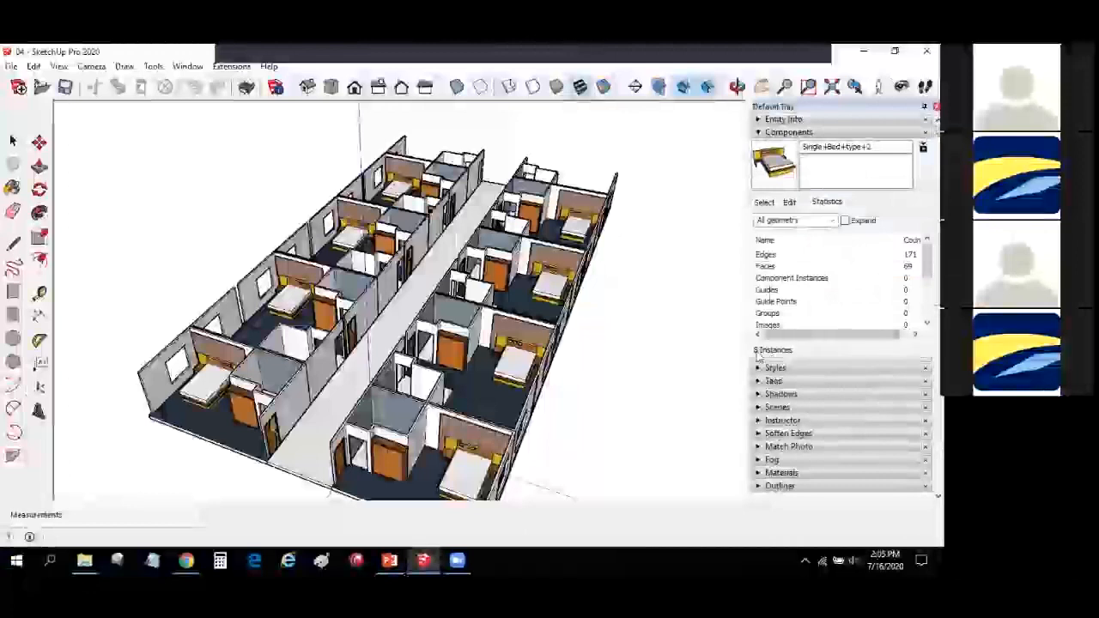
Step: Browse the model's components for the Pintu door and check its statistics and number of instances without placing a copy
left_click(762, 205)
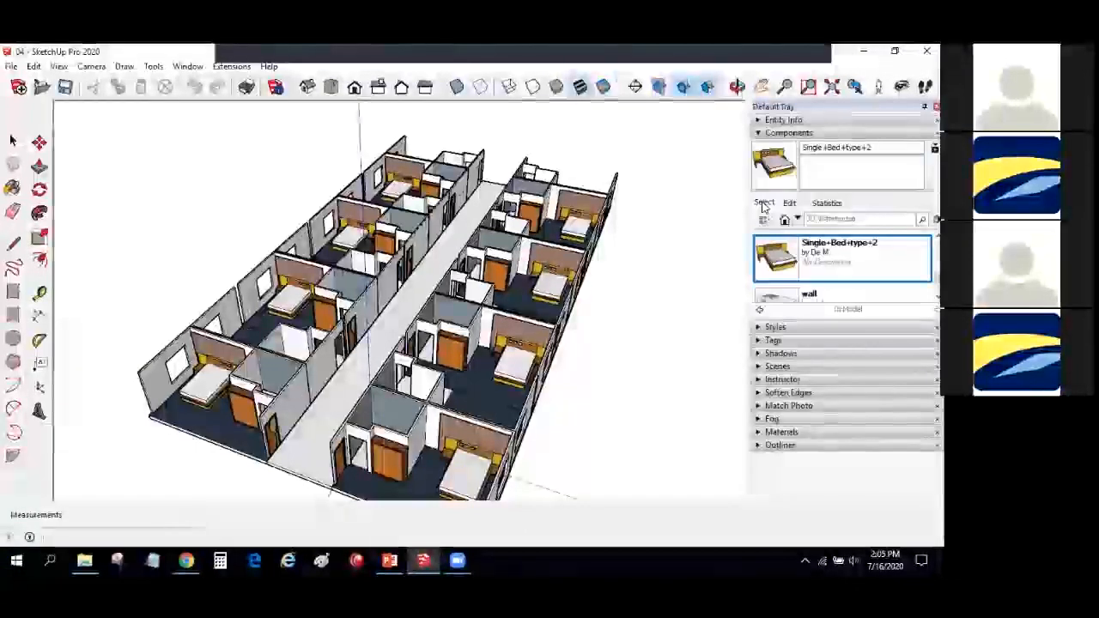
scroll(788, 288, "down", 3)
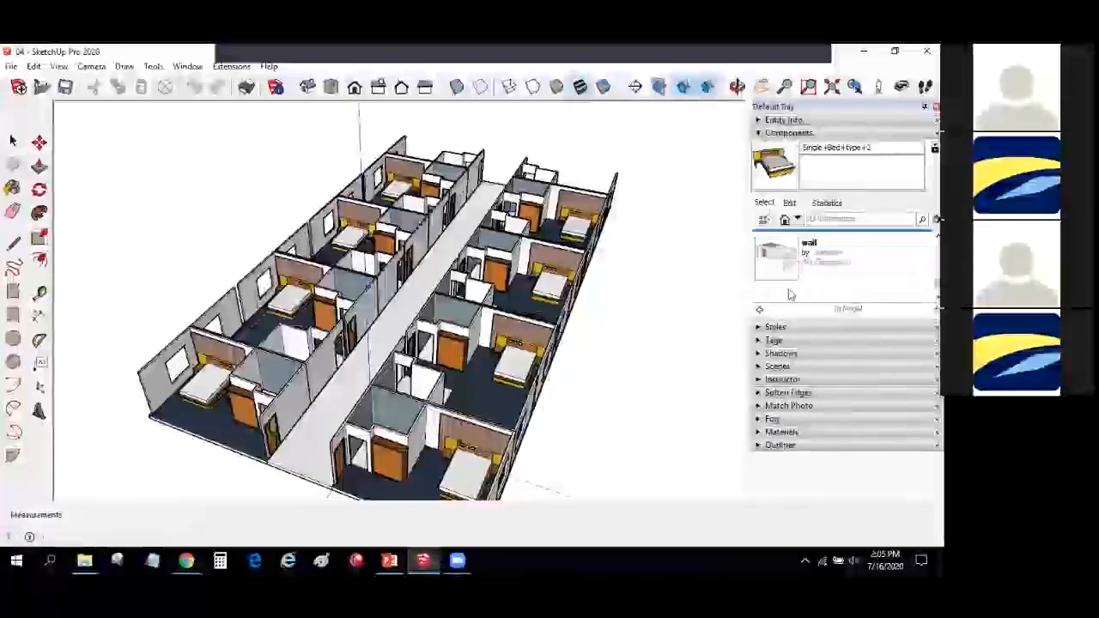
scroll(788, 290, "up", 3)
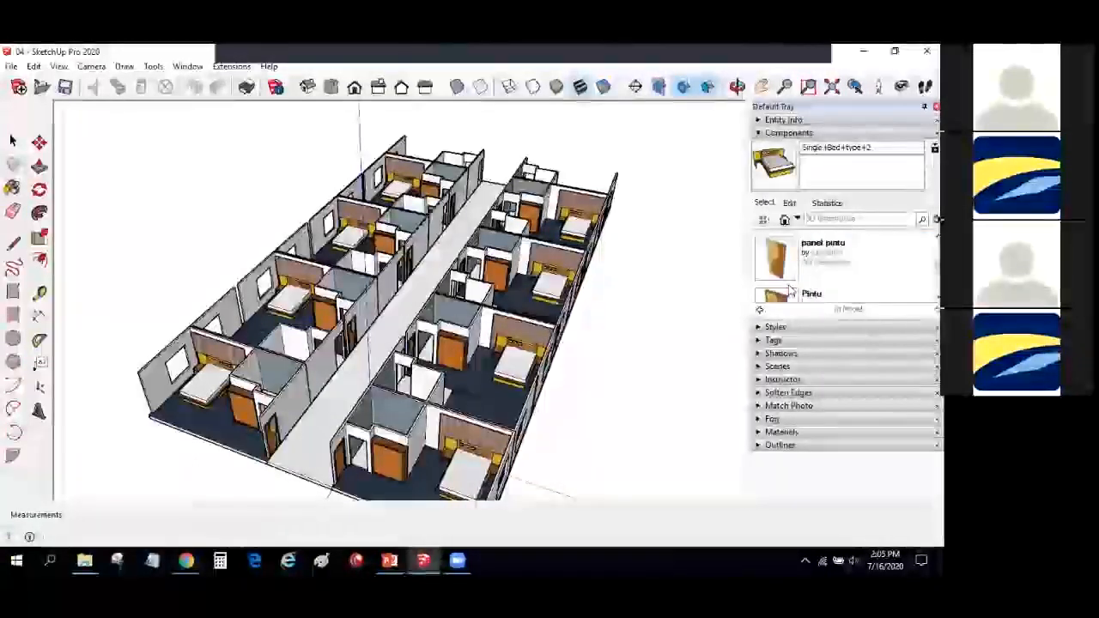
scroll(788, 290, "down", 5)
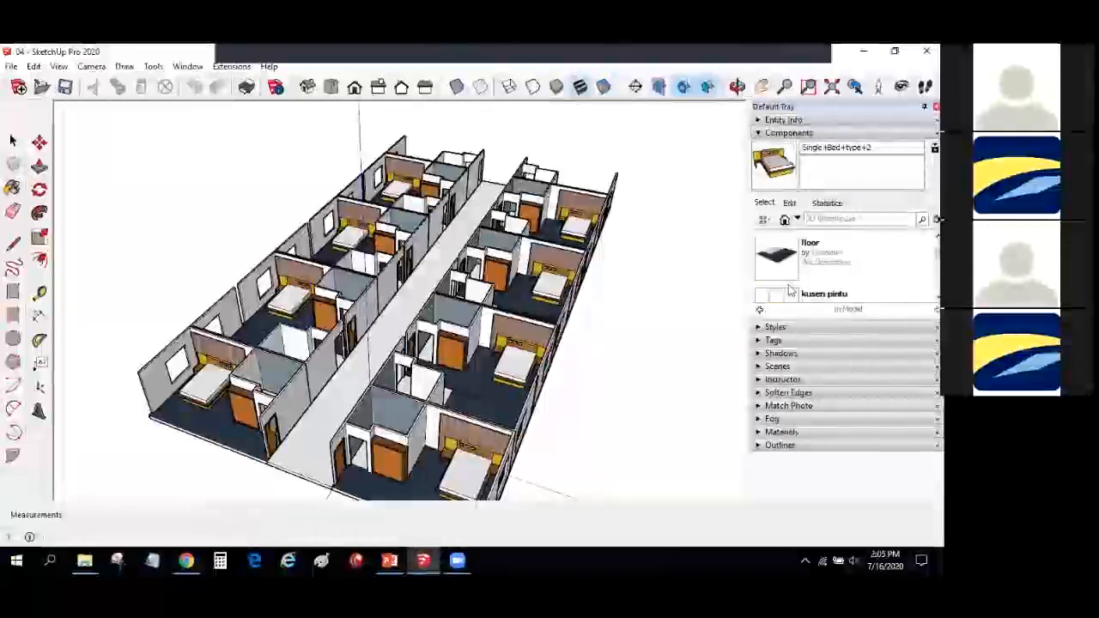
scroll(792, 288, "down", 5)
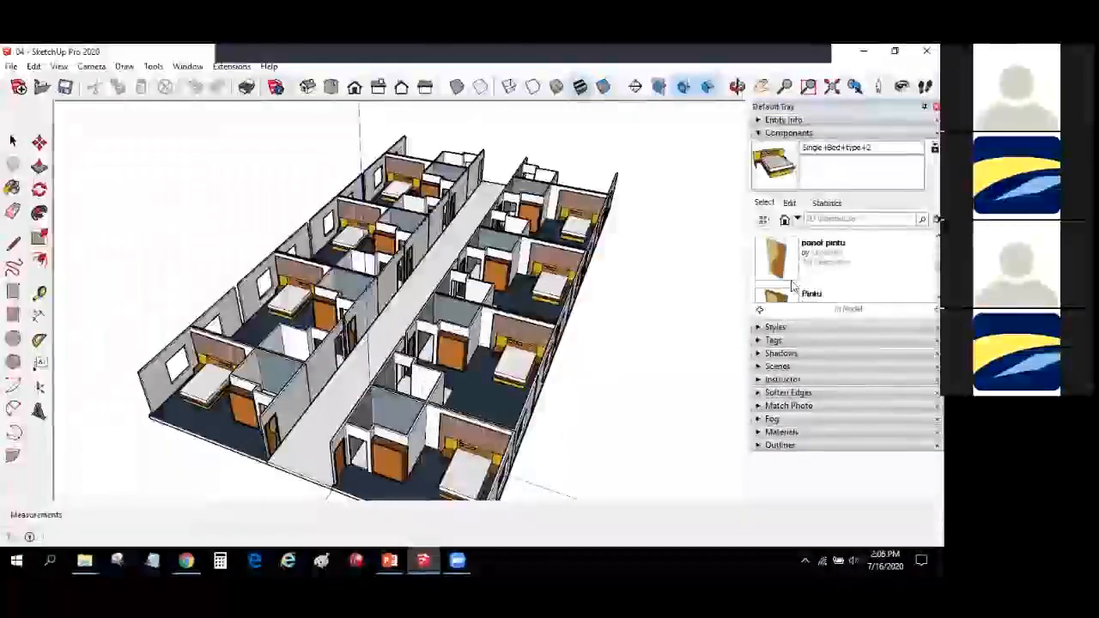
scroll(792, 288, "up", 3)
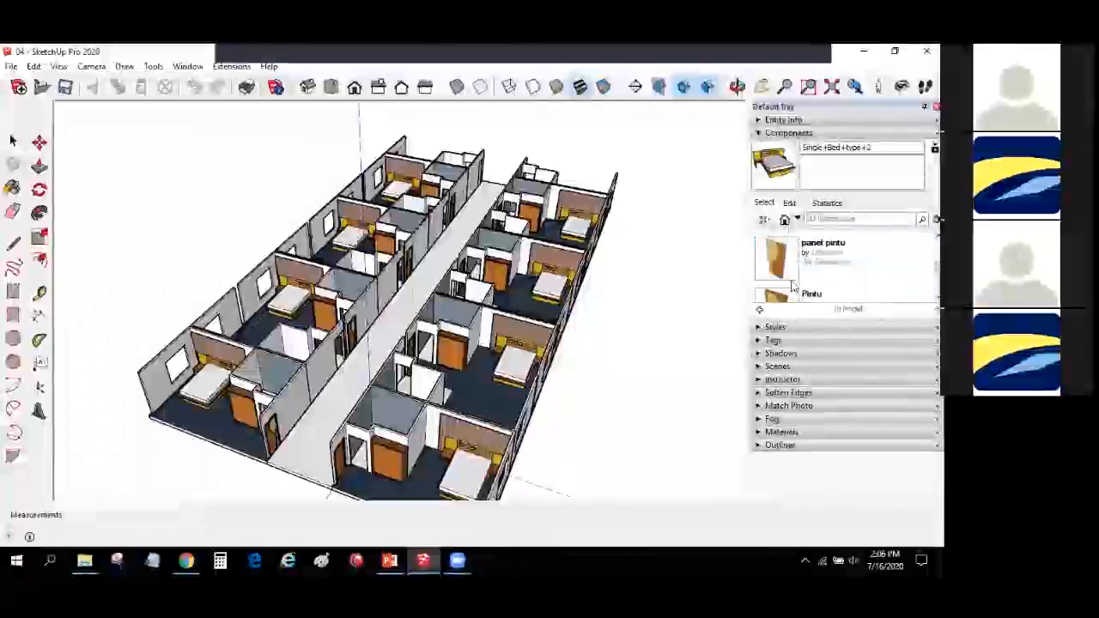
left_click(787, 296)
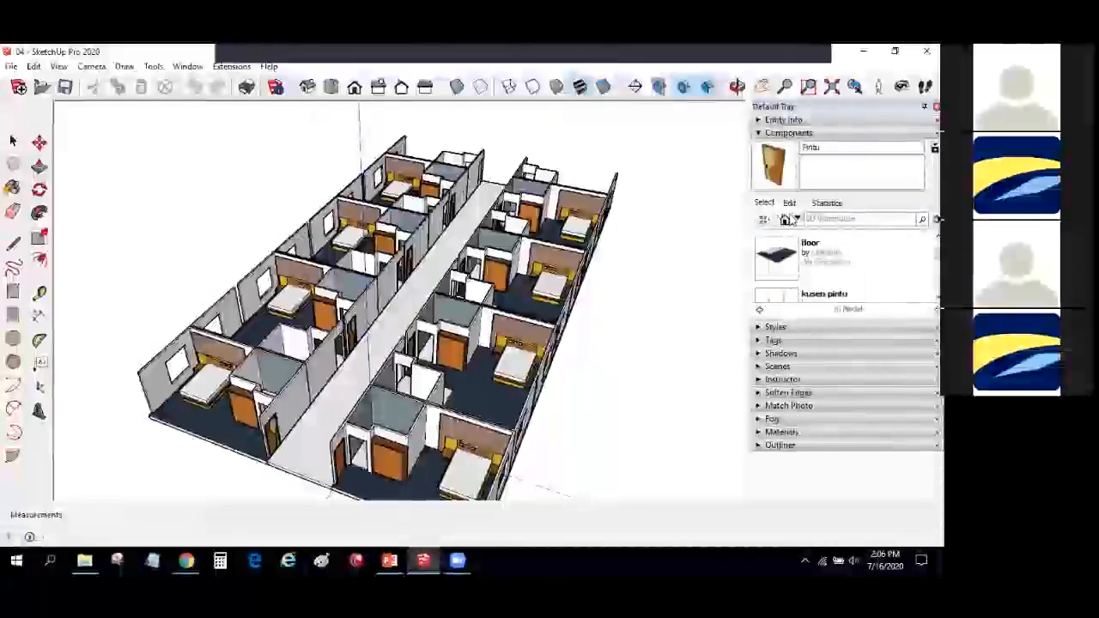
left_click(826, 203)
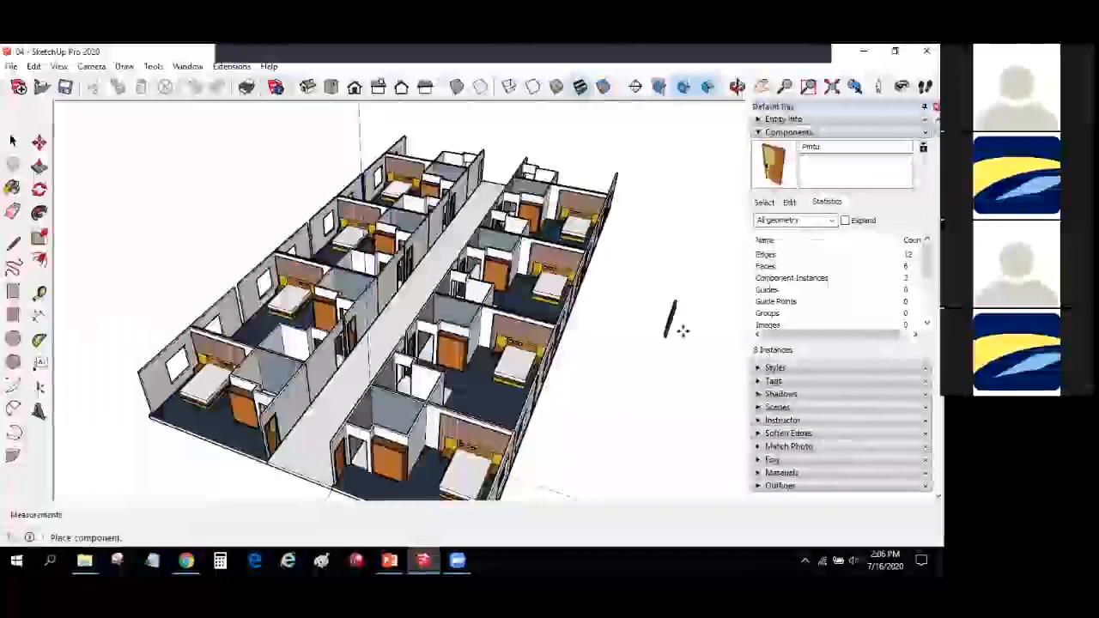
left_click(13, 141)
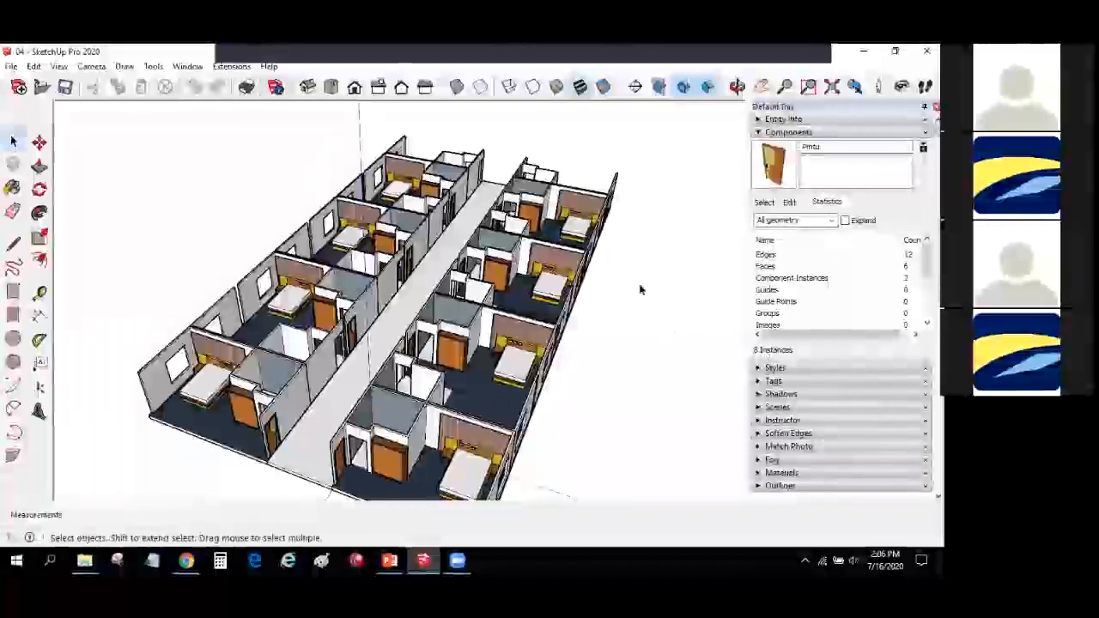
Step: Delete the beds from the two middle rooms on the right side of the corridor
left_click(550, 290)
key("ctrl+x")
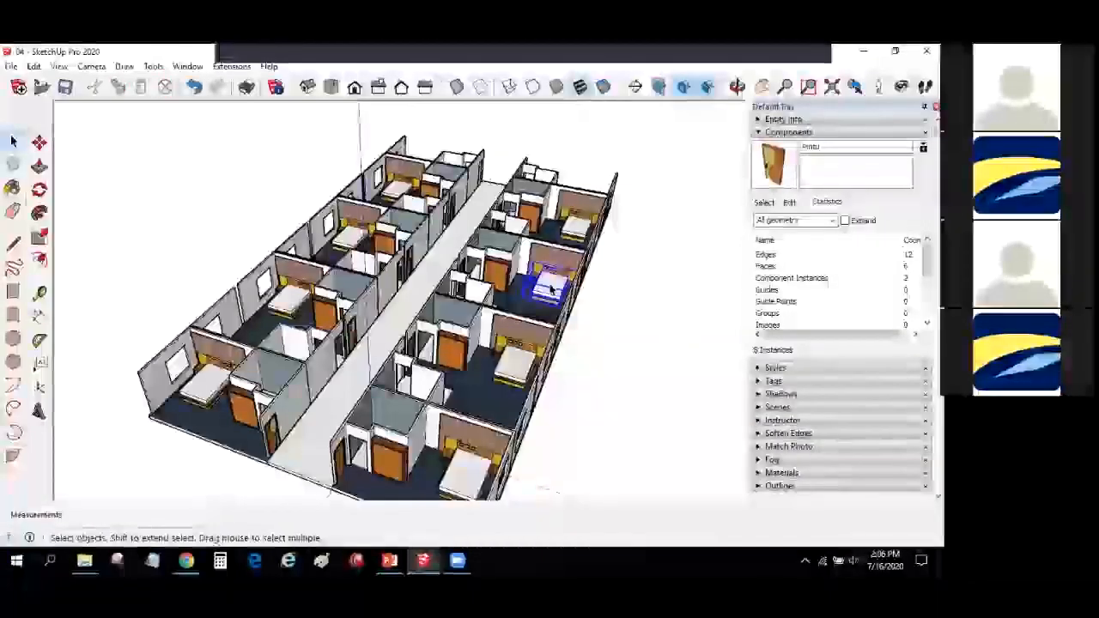
key("ctrl+v")
left_click(530, 374)
key("Delete")
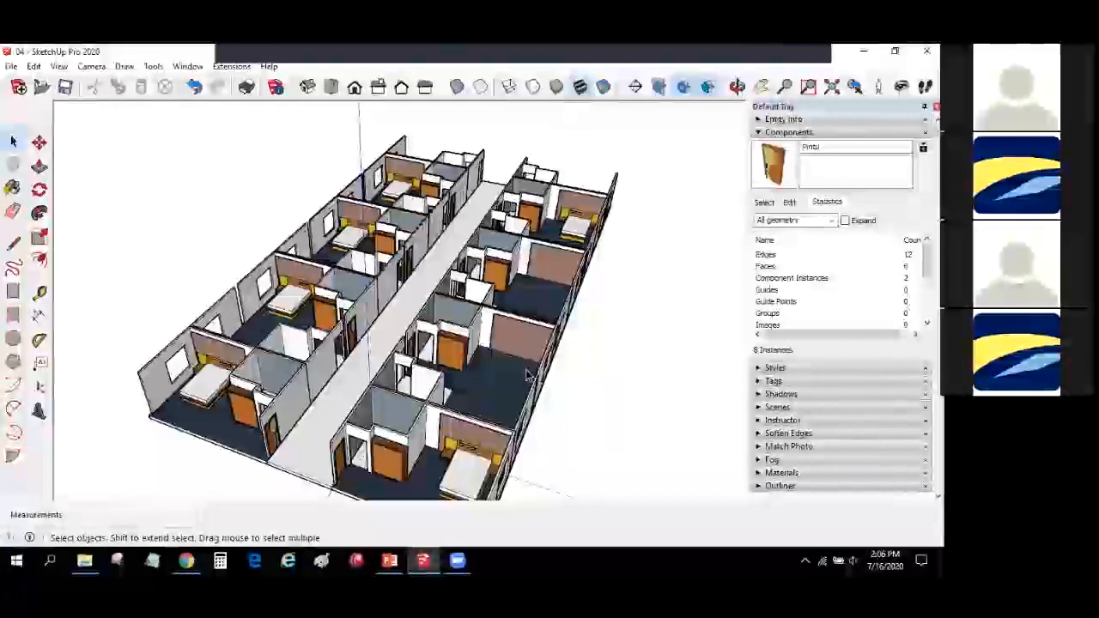
Step: Find Single+Bed+type+2 among the components in the model and check its number of instances again without placing a copy
left_click(764, 204)
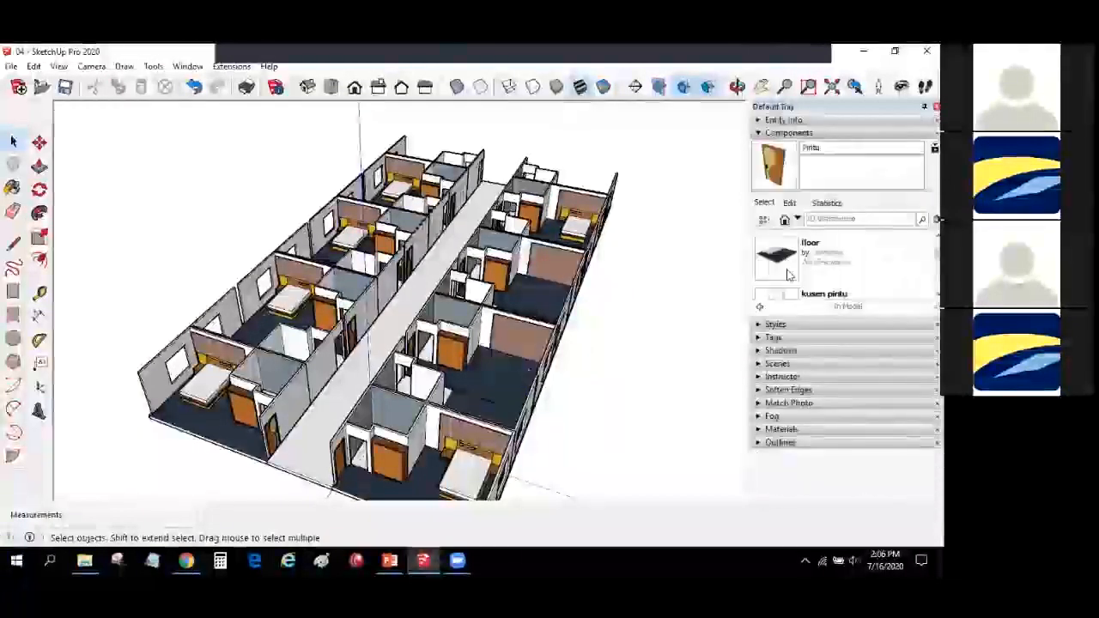
scroll(792, 286, "down", 1)
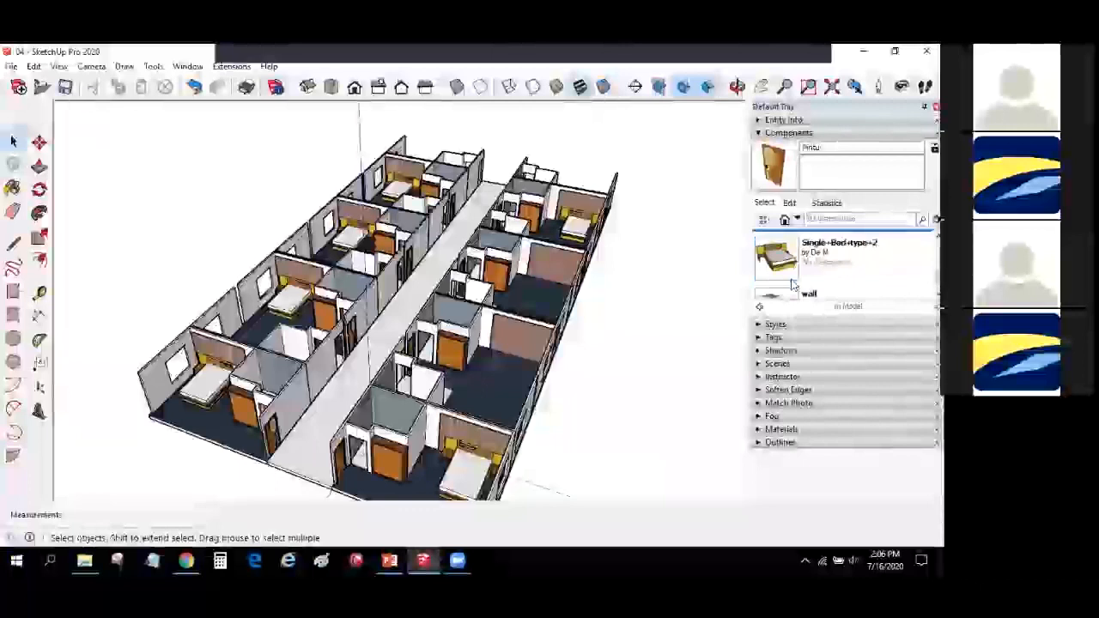
left_click(790, 256)
left_click(826, 202)
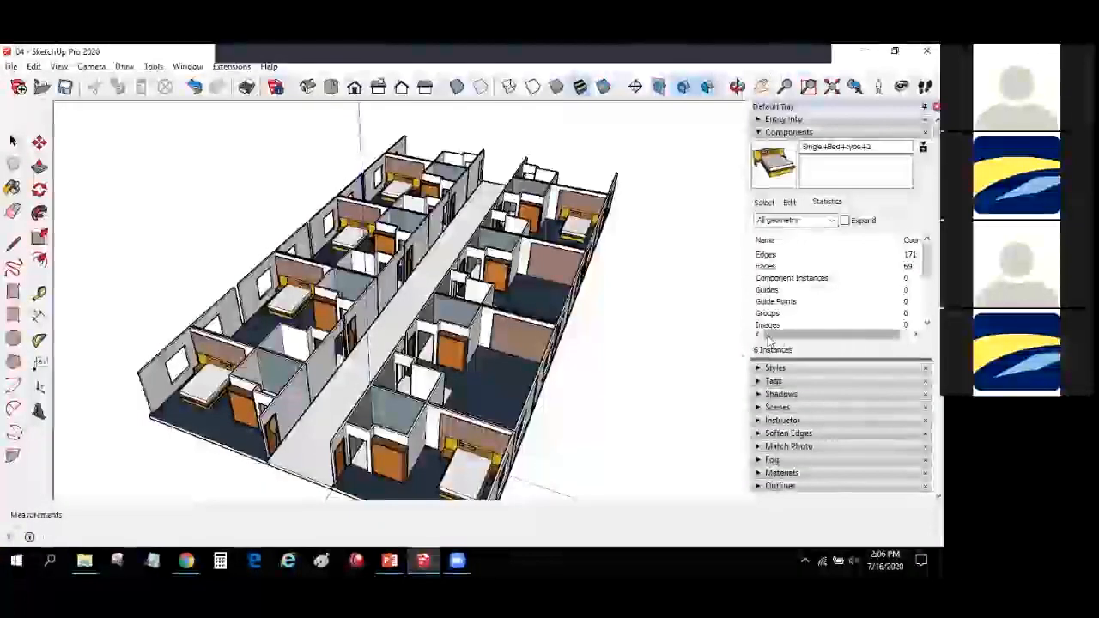
left_click(12, 144)
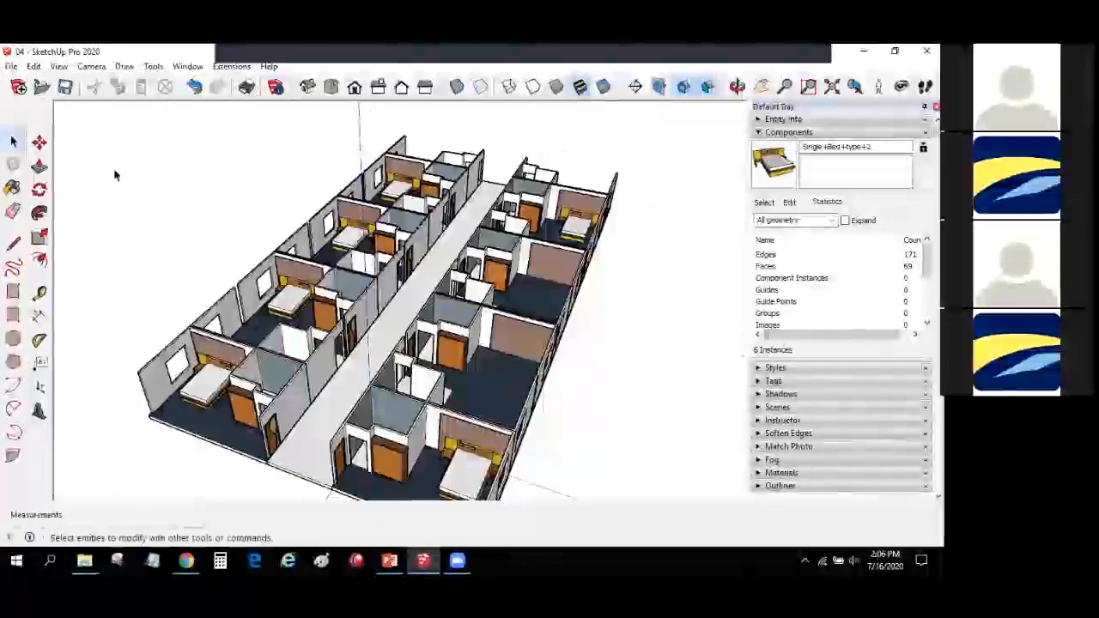
scroll(239, 192, "down", 1)
scroll(240, 192, "down", 1)
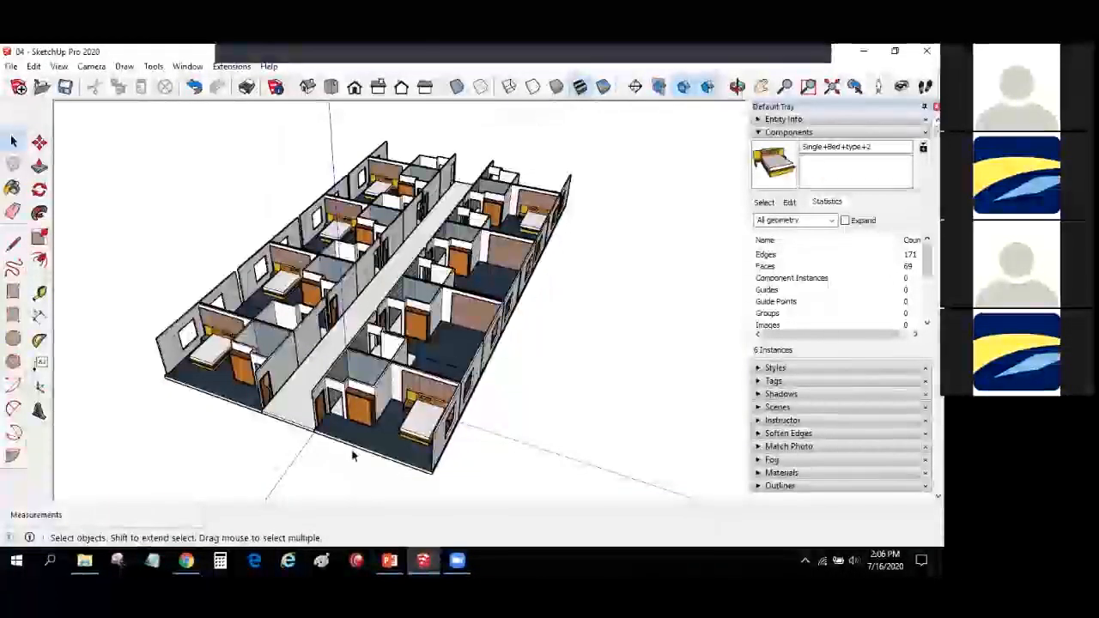
Step: Switch to the PowerPoint presentation and bring up slide 19
left_click(382, 560)
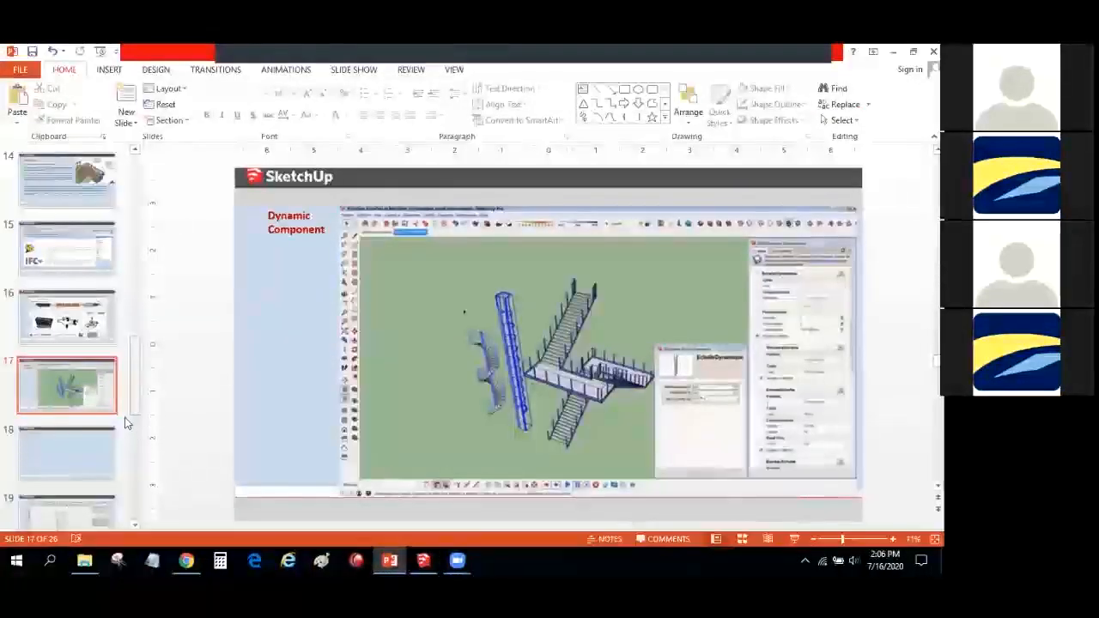
scroll(97, 389, "down", 2)
left_click(97, 382)
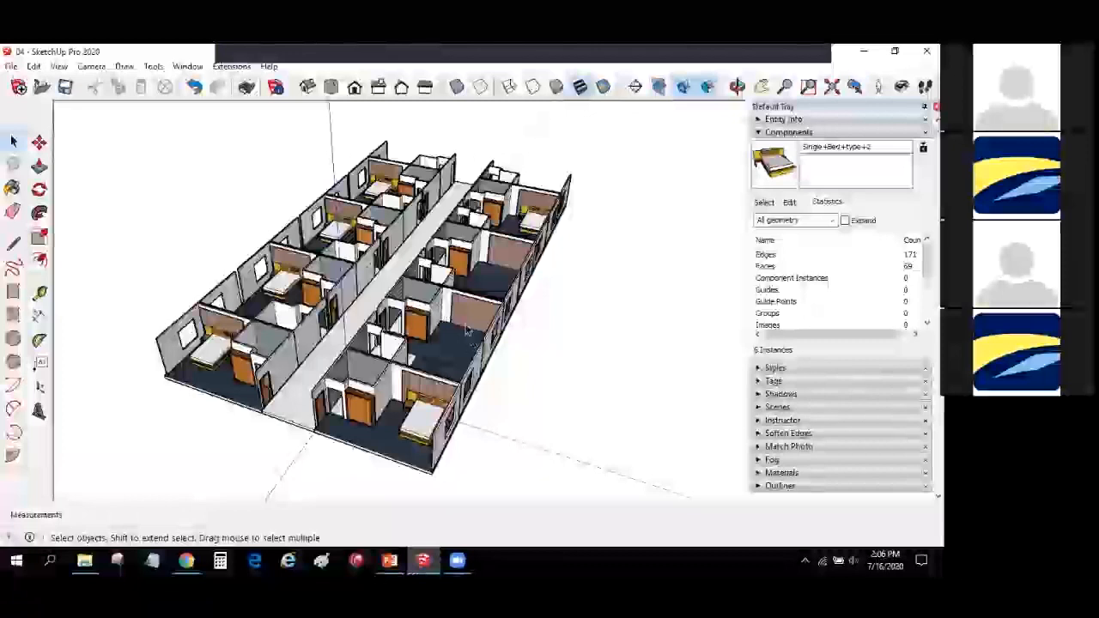
Step: Return to SketchUp, start a new empty model and view it in three dimensions
left_click(11, 67)
left_click(26, 81)
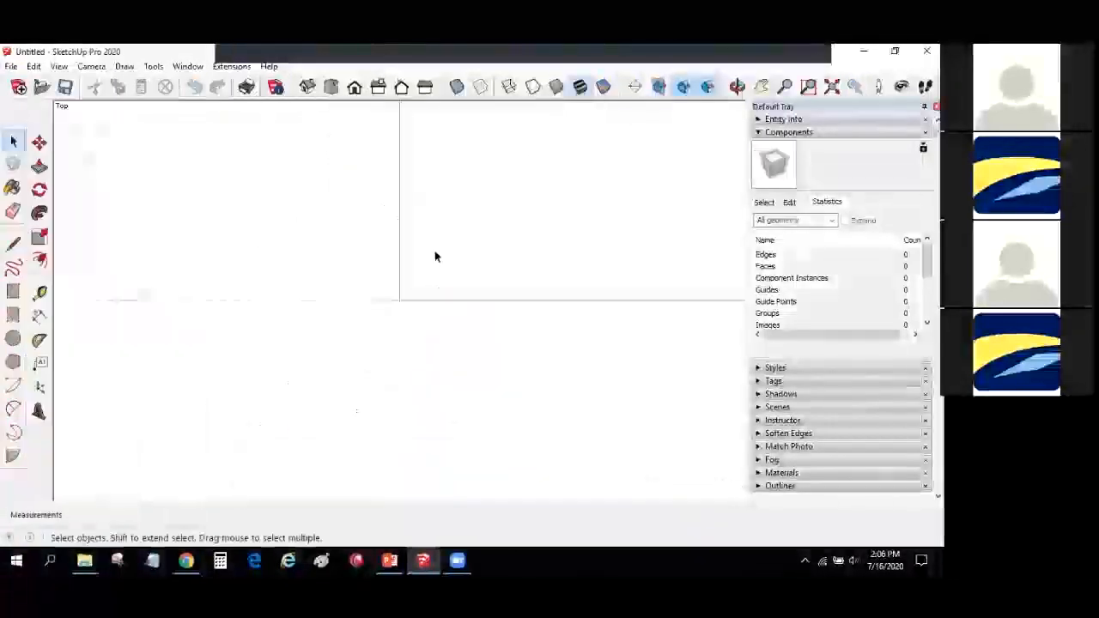
middle_click_drag(427, 227, 590, 319)
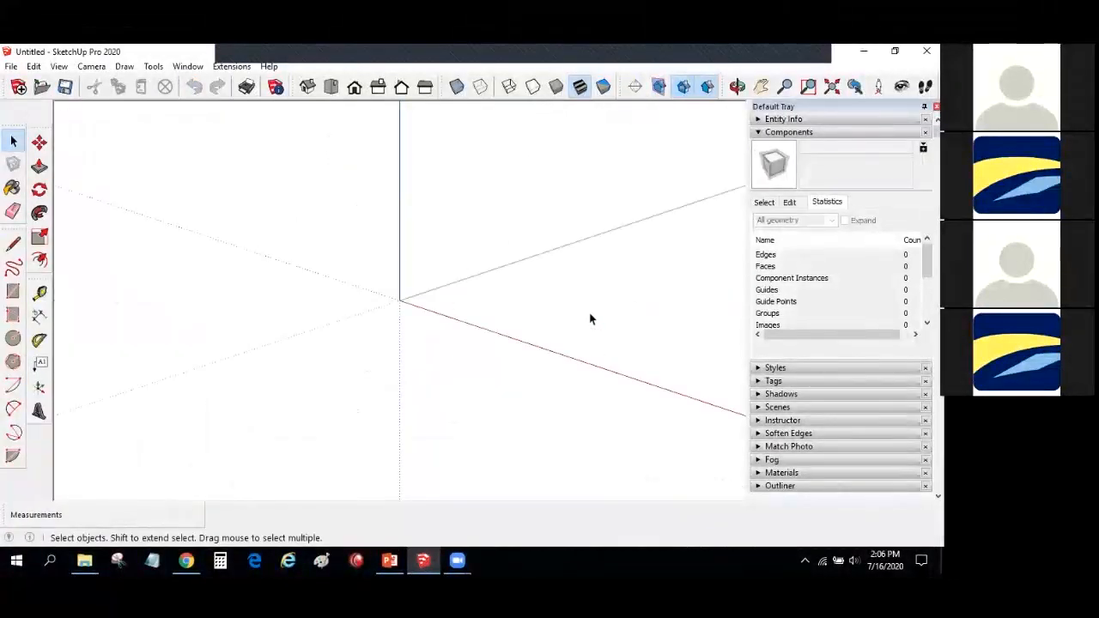
Step: Display the Components Sampler collection as the source of components
left_click(760, 135)
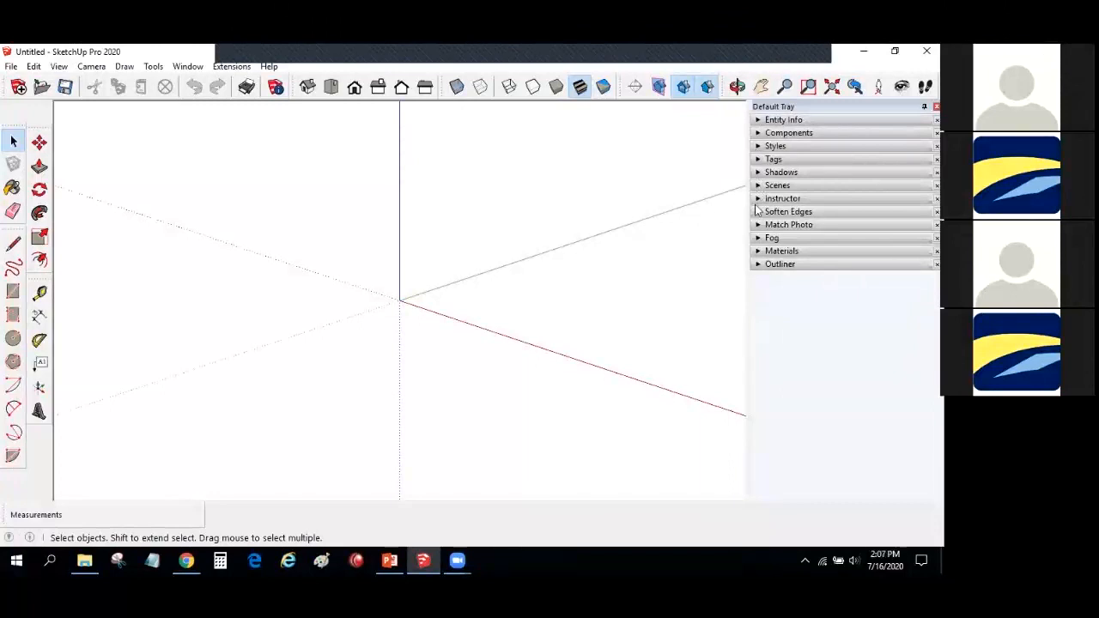
left_click(761, 135)
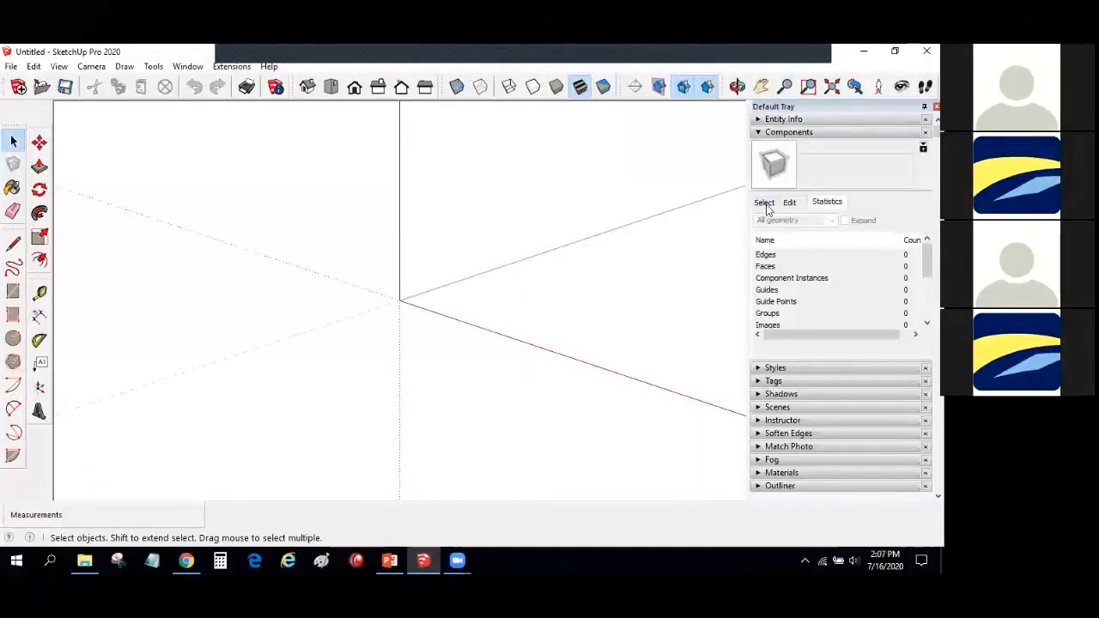
left_click(798, 220)
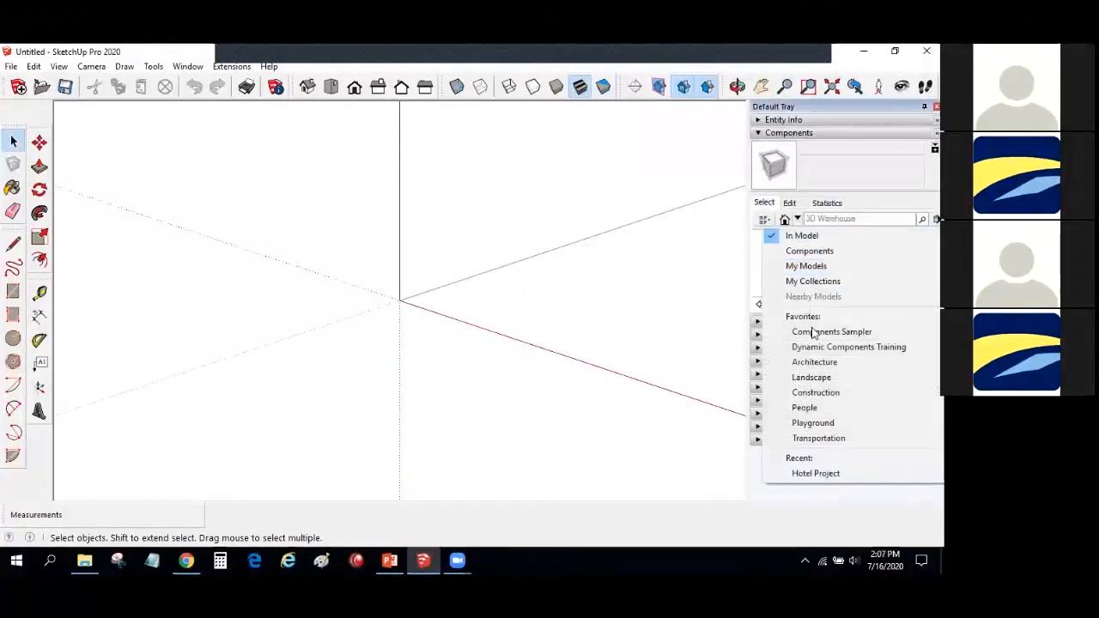
left_click(810, 331)
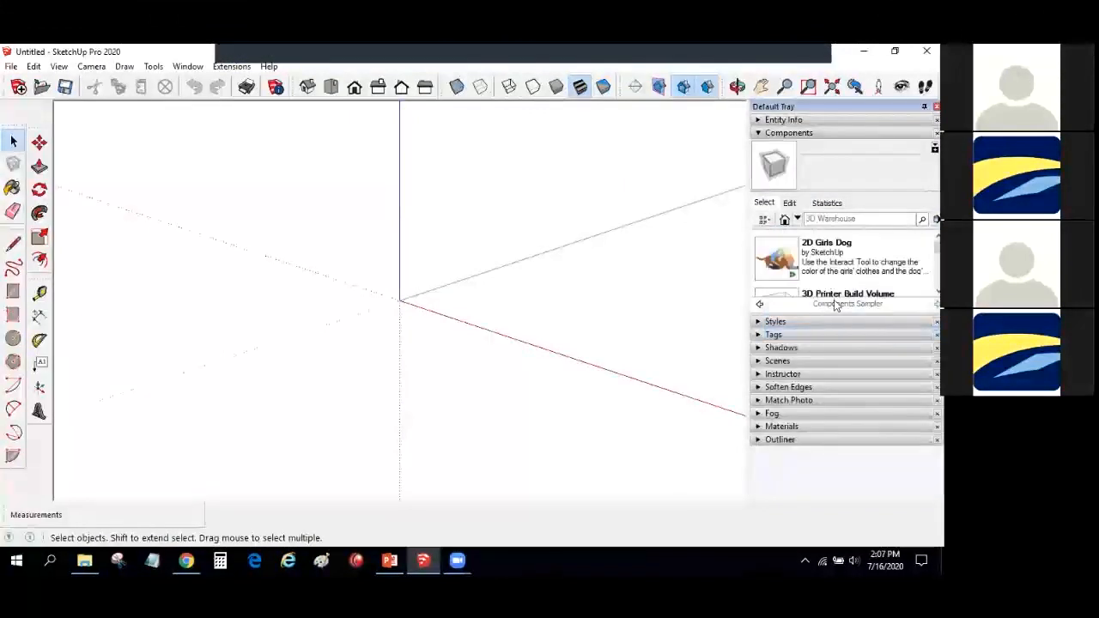
Step: Browse the Components Sampler and place a standing man figure between the red and green axes
scroll(837, 288, "down", 3)
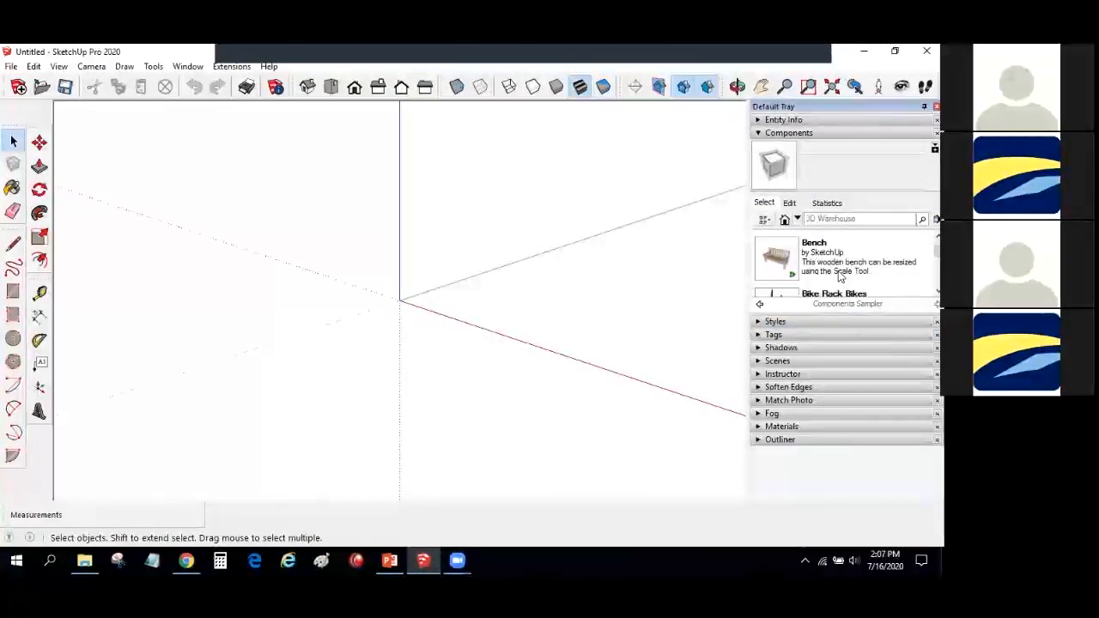
scroll(839, 276, "down", 5)
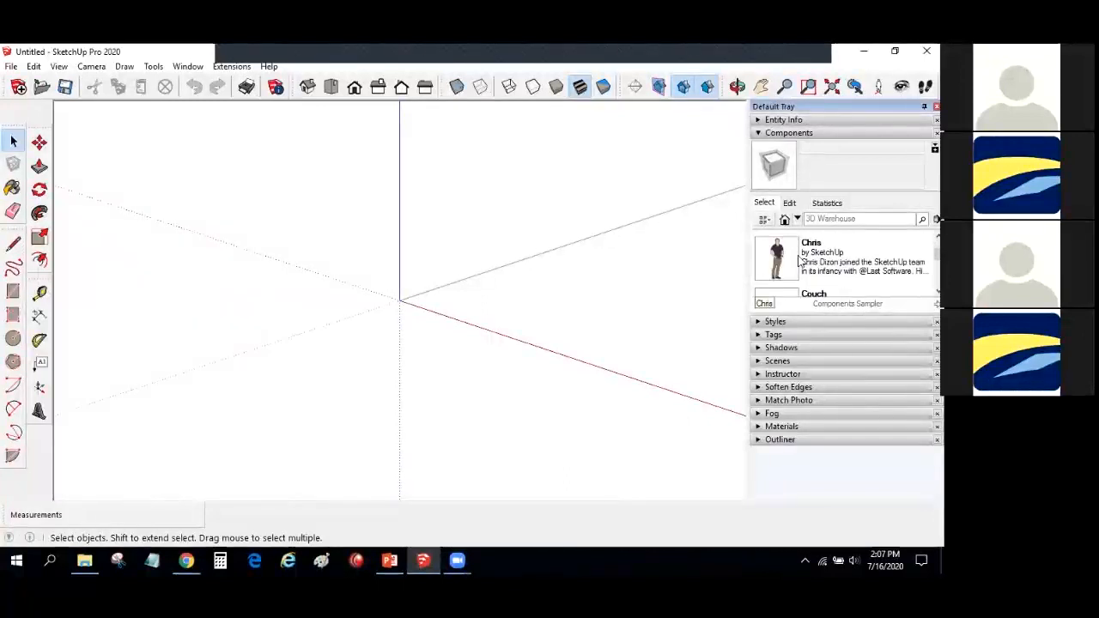
scroll(798, 262, "down", 6)
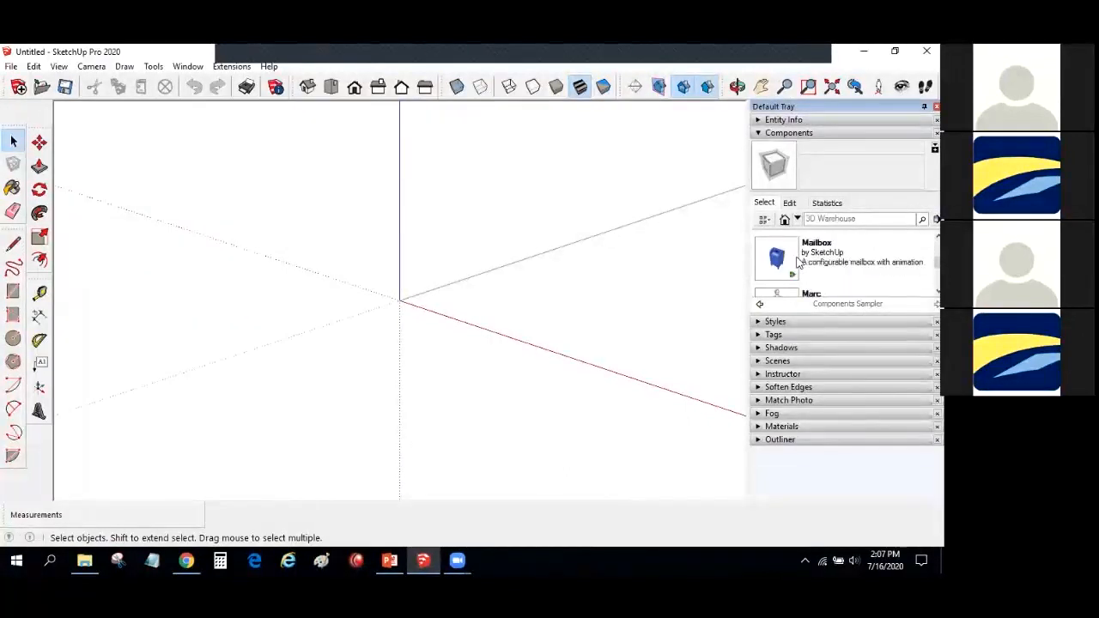
scroll(797, 262, "down", 4)
left_click(794, 258)
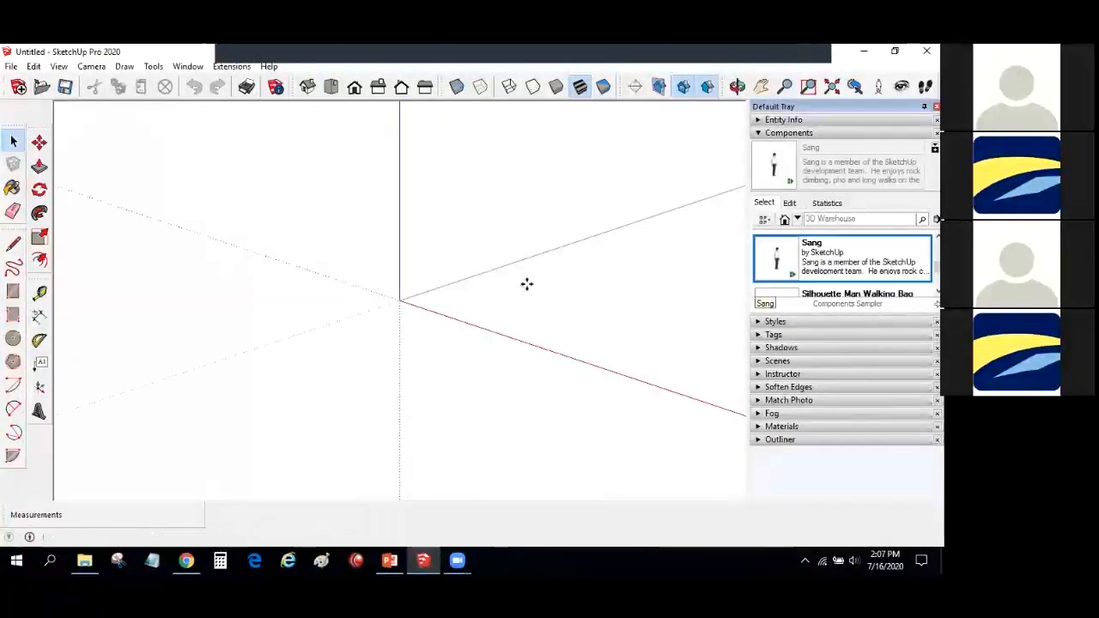
scroll(489, 307, "up", 5)
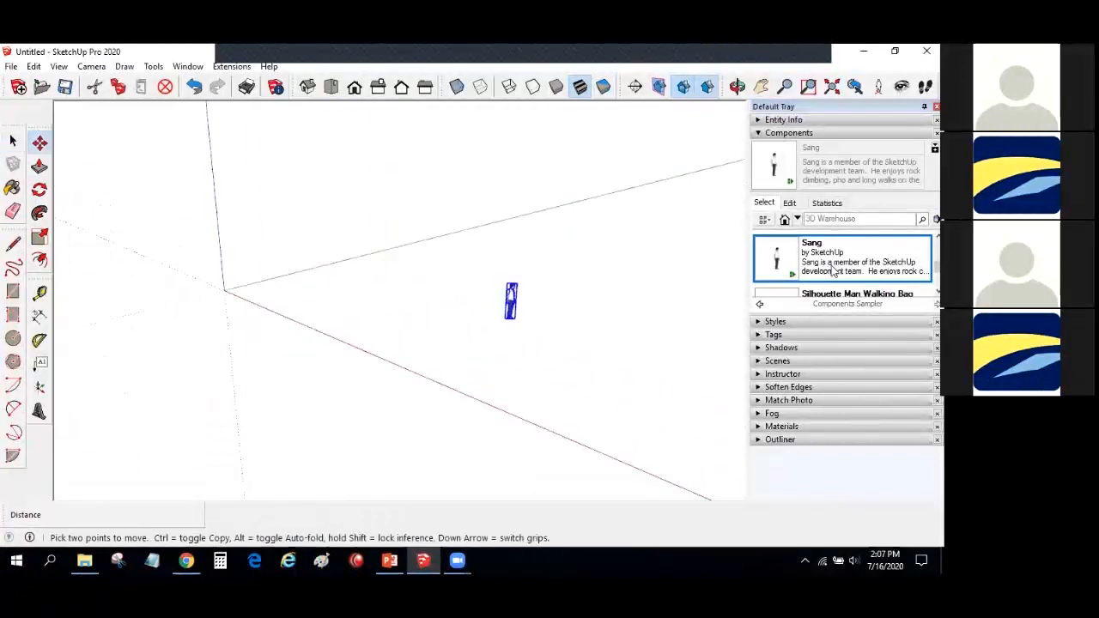
Step: Place the Tall Table Barstools set from the Components Sampler beside the standing figure
scroll(803, 269, "down", 2)
scroll(803, 268, "down", 2)
left_click(803, 269)
left_click(446, 315)
Step: Select the table set together with the standing figure and delete both from the model
left_click(13, 140)
left_click_drag(306, 239, 606, 428)
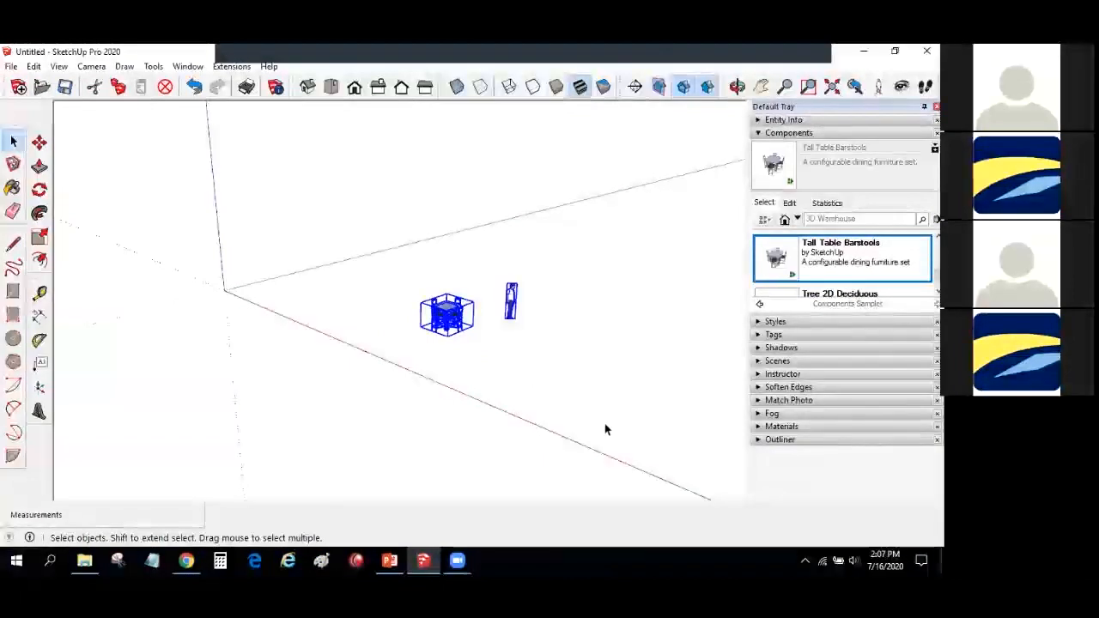
key("Delete")
middle_click_drag(332, 340, 363, 289)
scroll(362, 283, "up", 3)
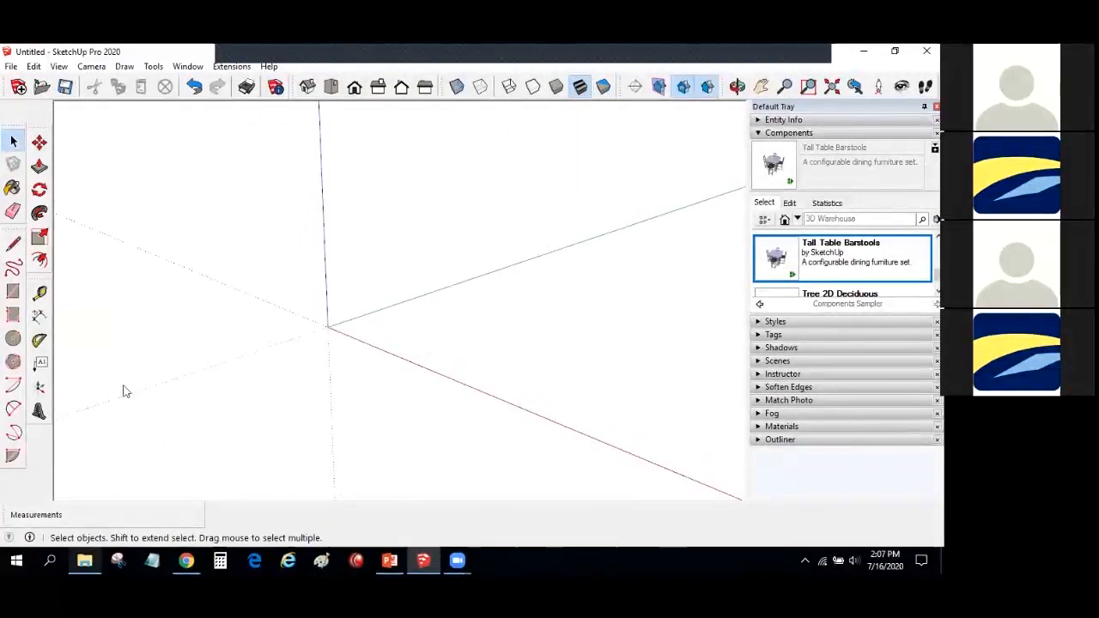
Step: View the component files in the Webinar Component folder's Components subfolder in File Explorer, glance at the presentation and return to SketchUp
left_click(85, 560)
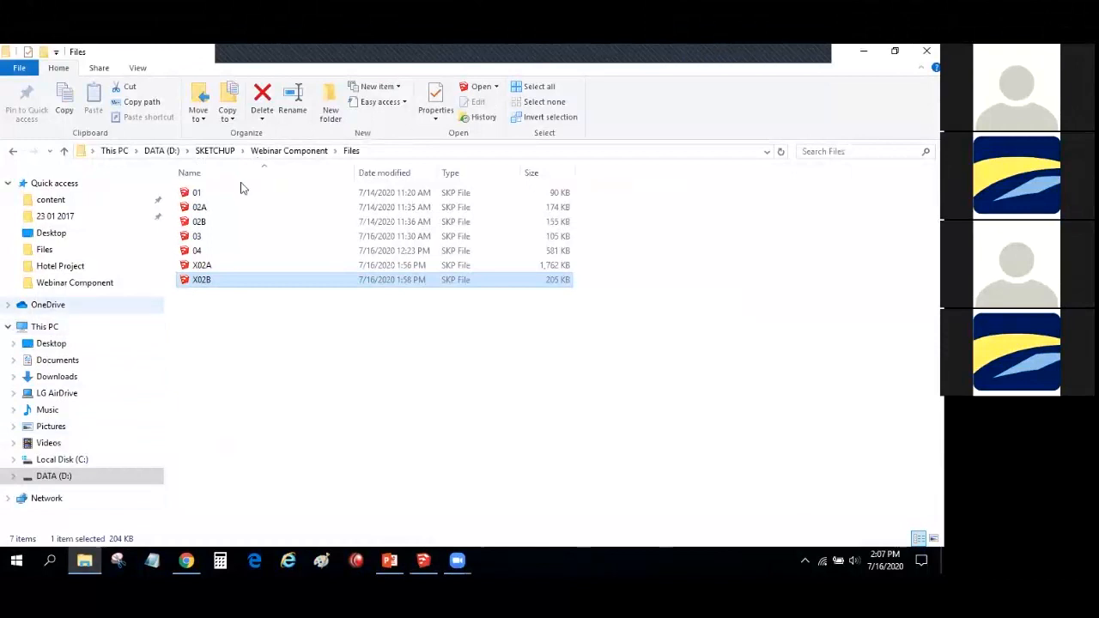
key("BackSpace")
double_click(196, 204)
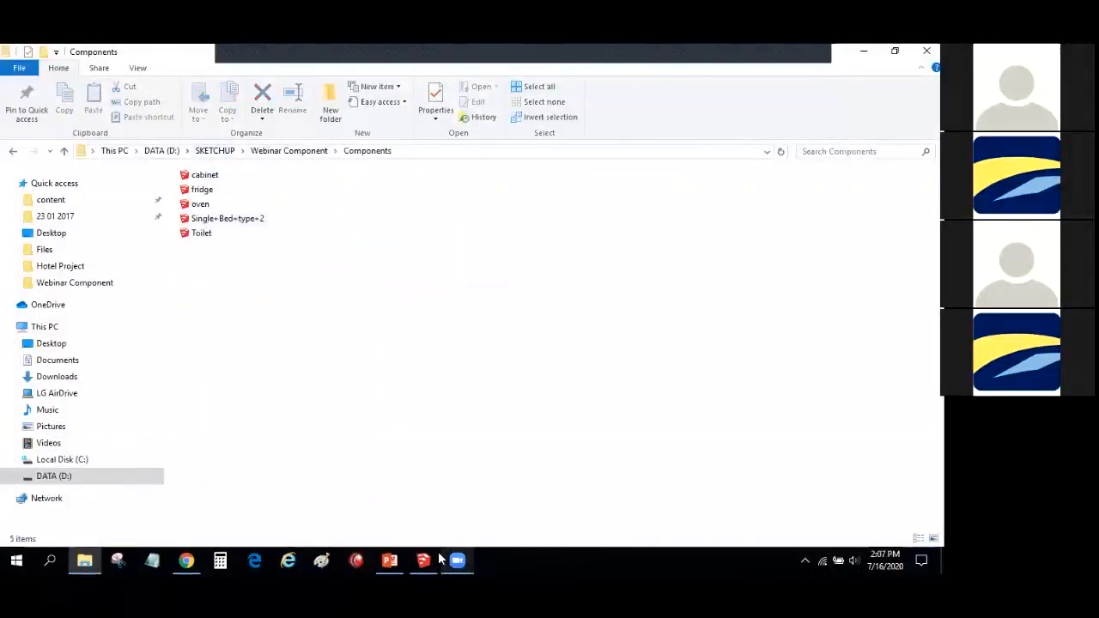
left_click(393, 560)
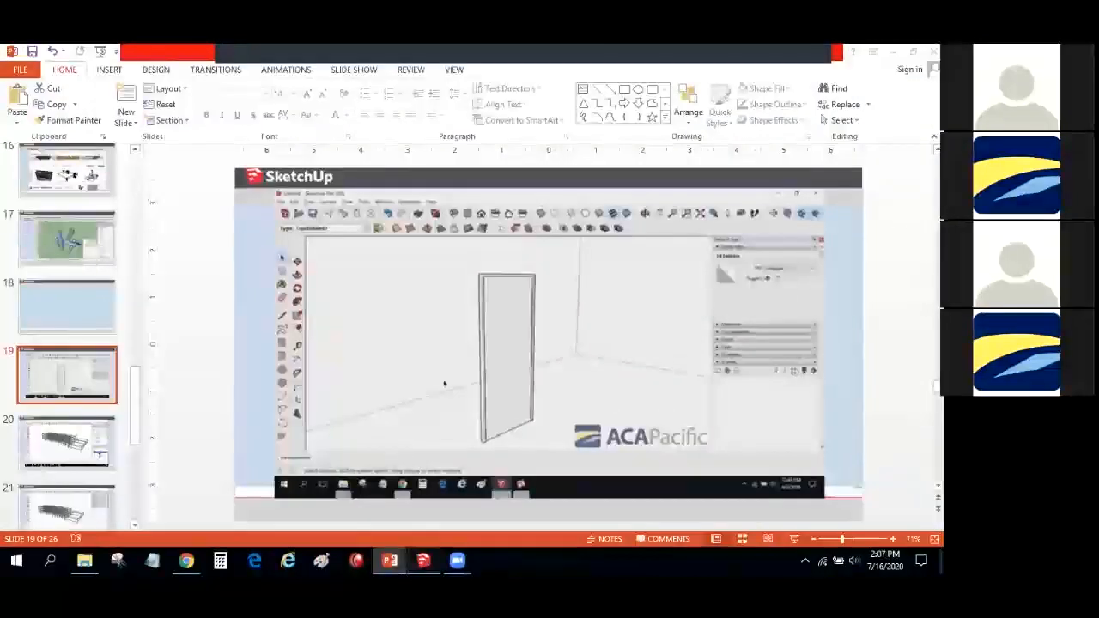
key("alt+Tab")
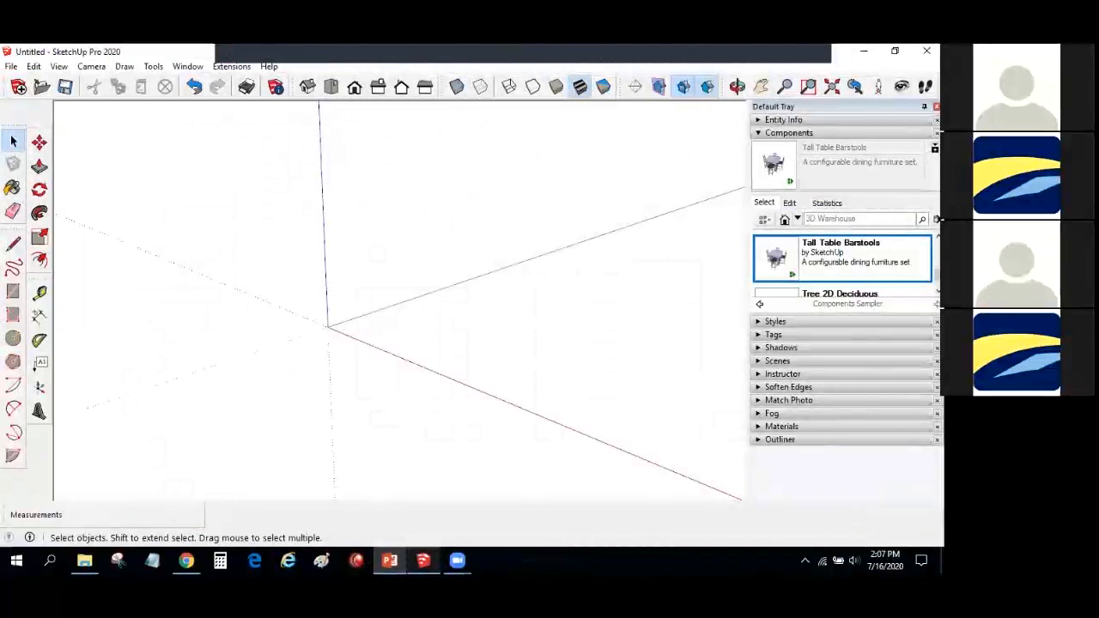
Step: Load the Components folder inside Webinar Component as a local component collection
left_click(936, 220)
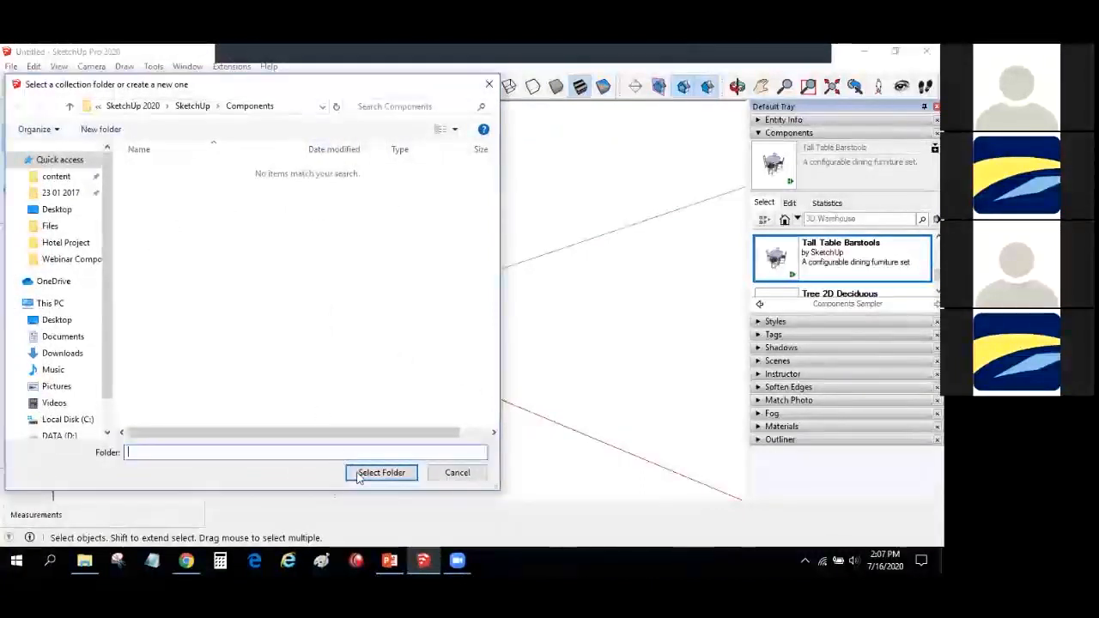
left_click(72, 259)
left_click(311, 183)
left_click(368, 475)
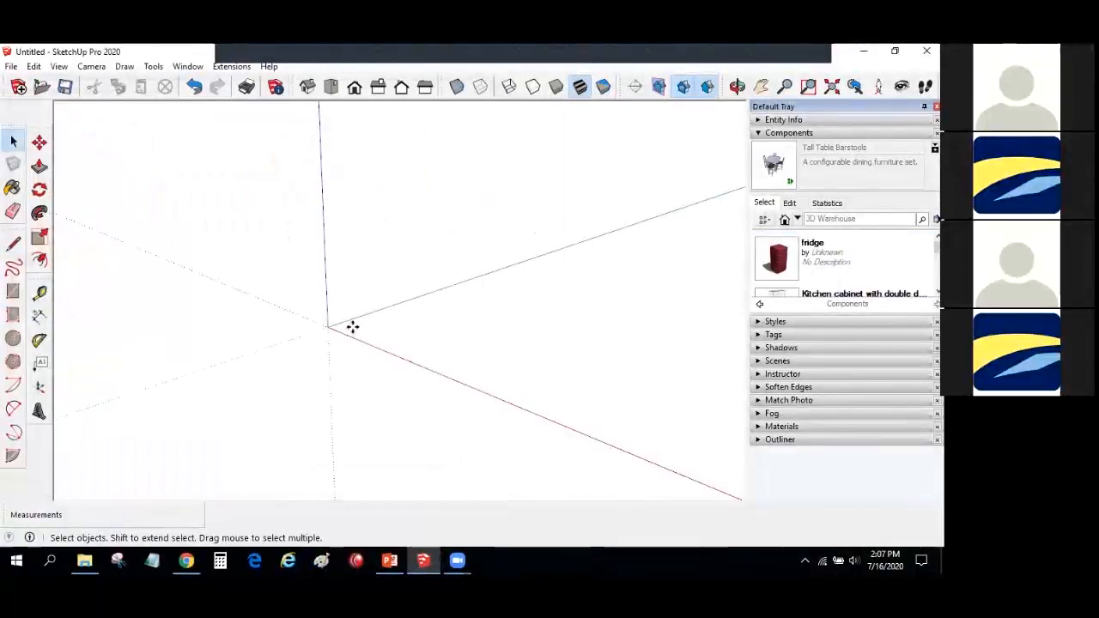
Step: Place the oven at the origin and the Toilet beside it on the red axis from the local collection
scroll(805, 272, "down", 3)
left_click(805, 271)
left_click(324, 331)
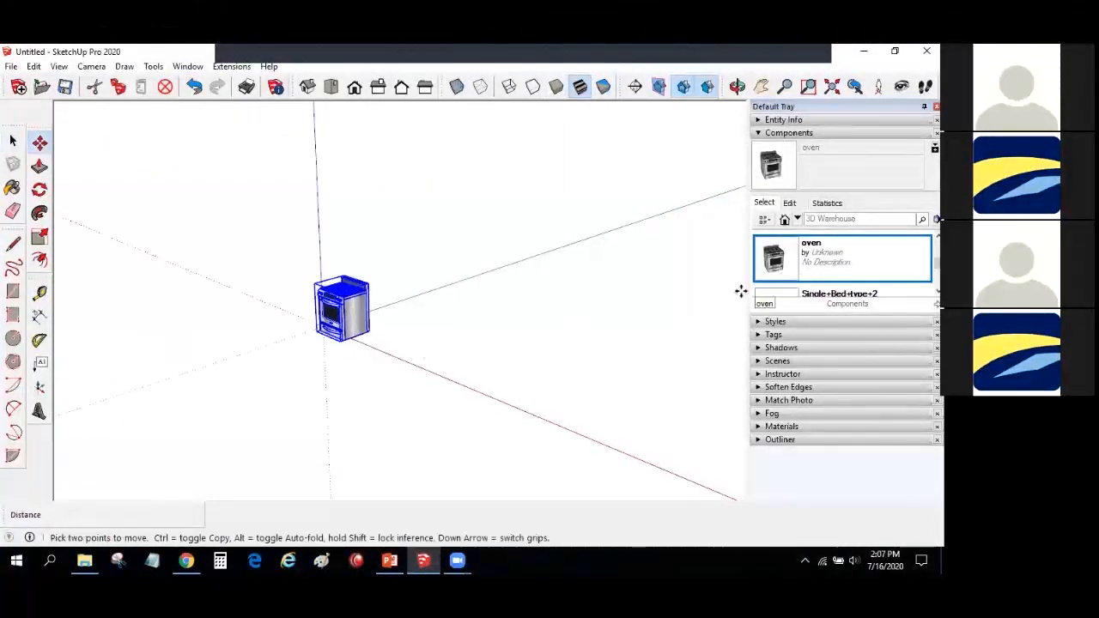
scroll(798, 270, "down", 3)
left_click(789, 271)
left_click(410, 347)
scroll(790, 273, "up", 3)
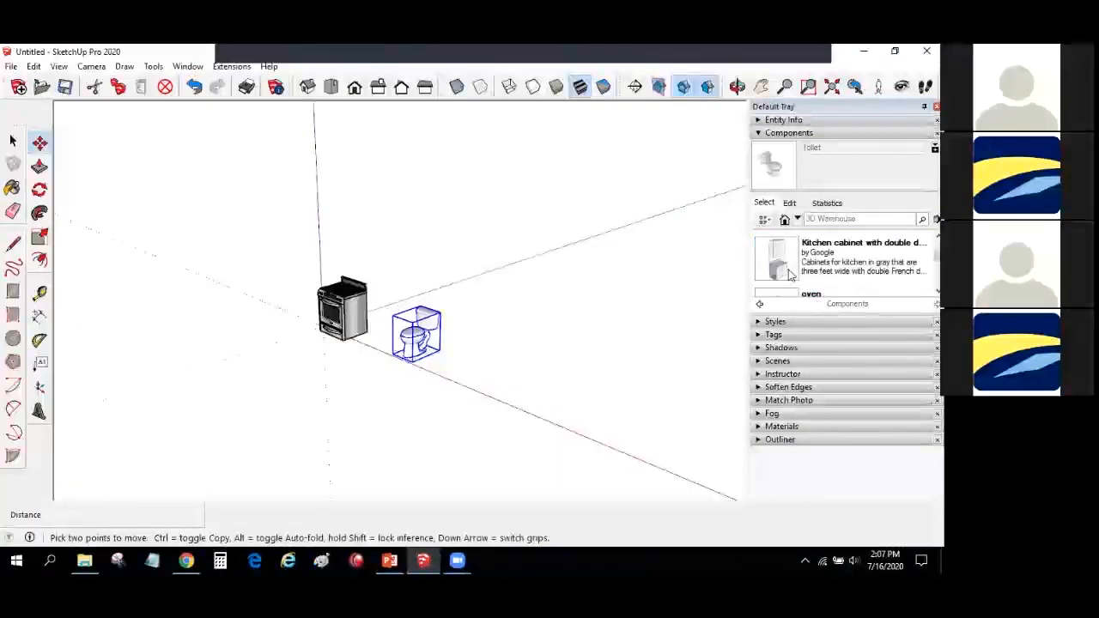
scroll(788, 273, "down", 3)
scroll(785, 271, "up", 1)
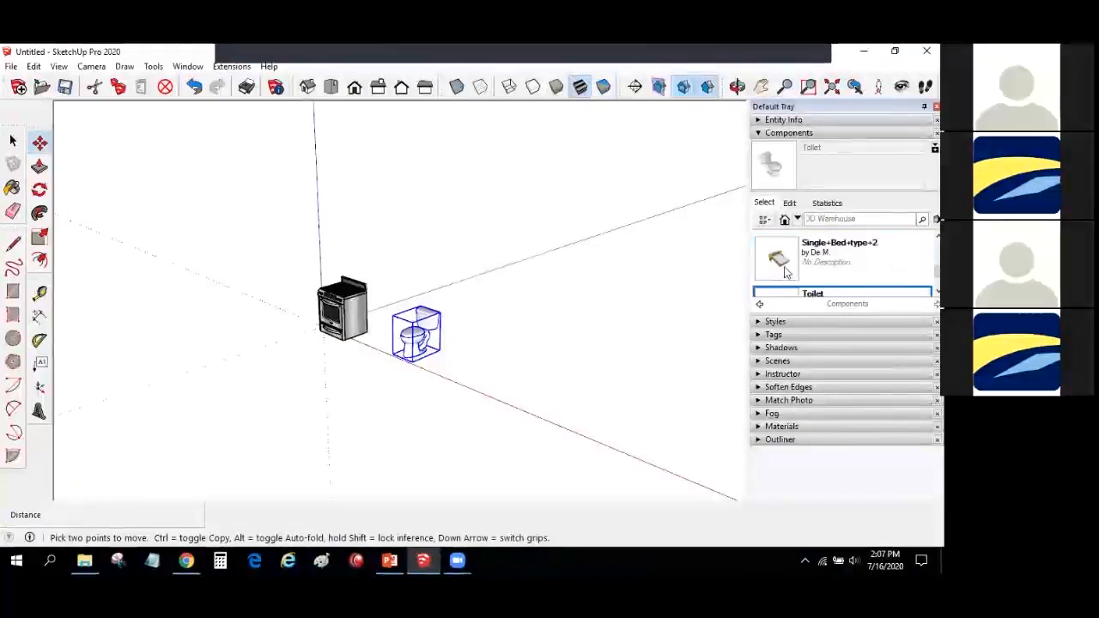
left_click(795, 264)
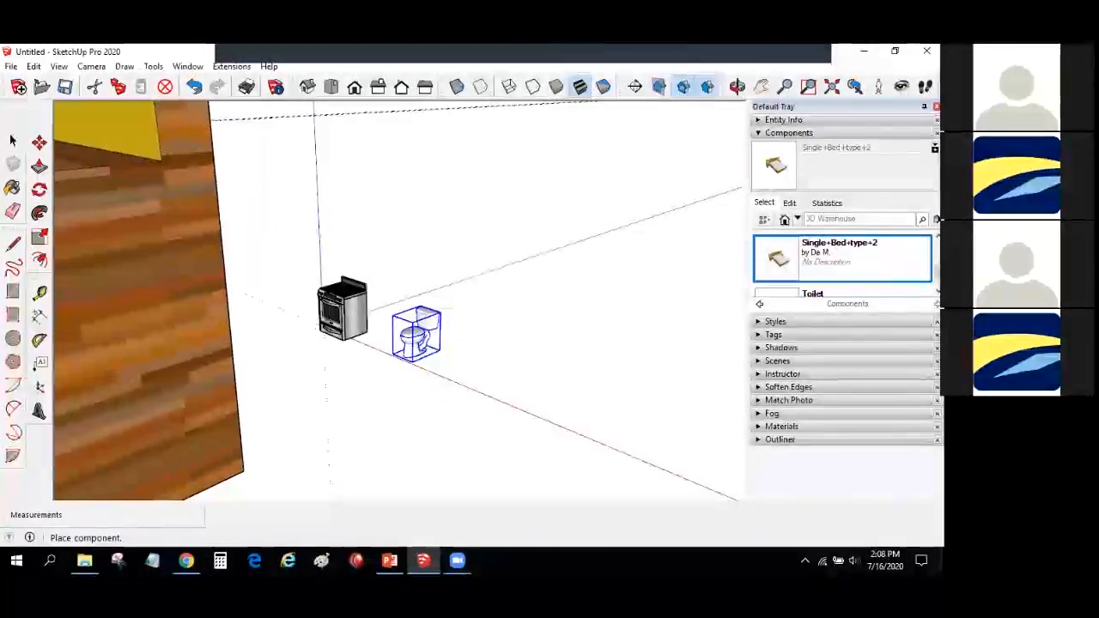
key("Escape")
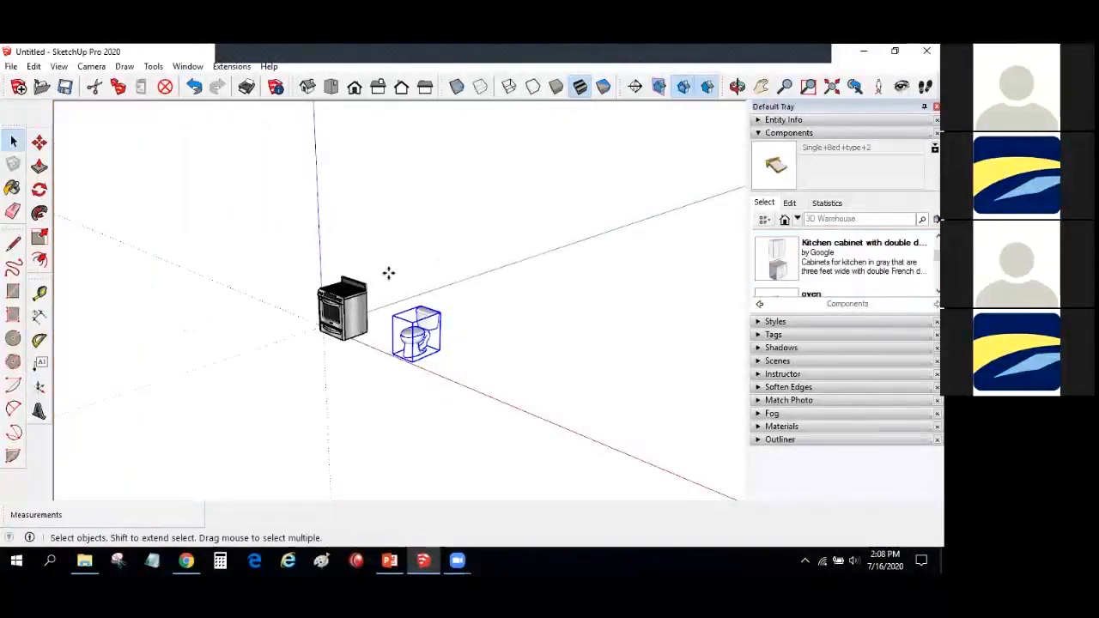
Step: Place the fridge from the local collection next to the toilet
scroll(796, 264, "up", 2)
left_click(795, 260)
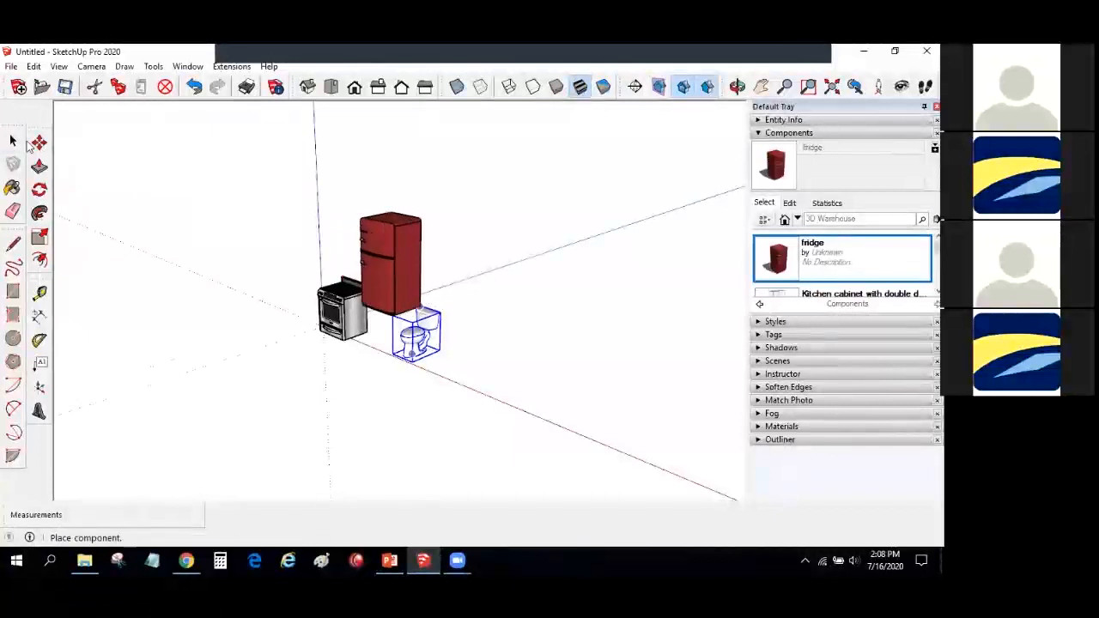
left_click(430, 308)
Step: Select all the components placed from the local collection and delete them from the model
key("space")
left_click_drag(269, 183, 592, 500)
key("Delete")
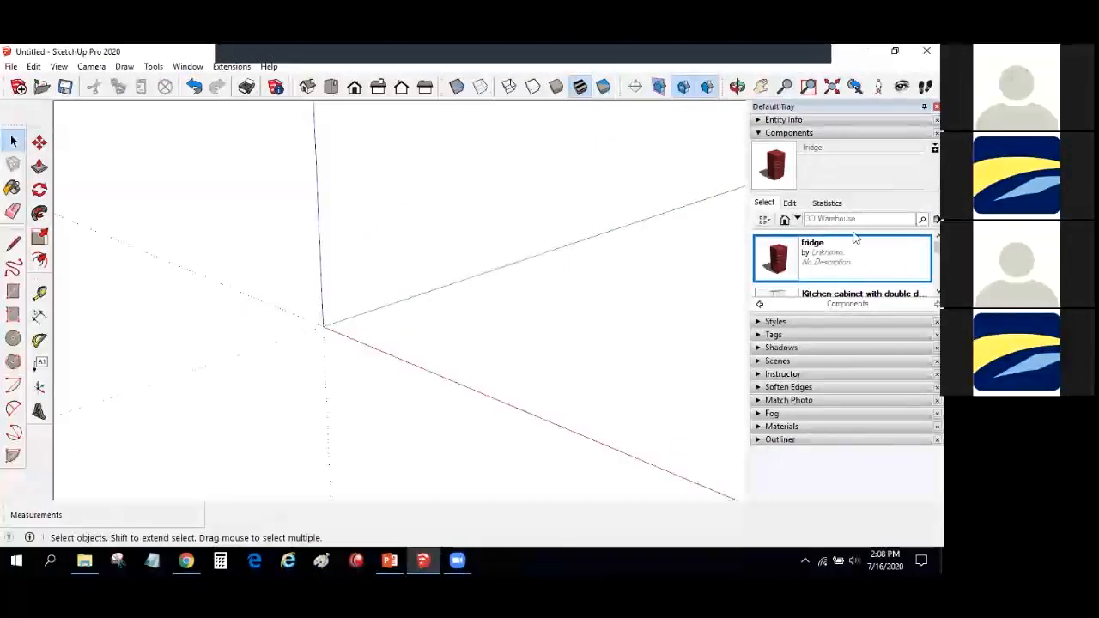
Step: Switch the component library to the Components Sampler collection and enlarge the component list
left_click(797, 219)
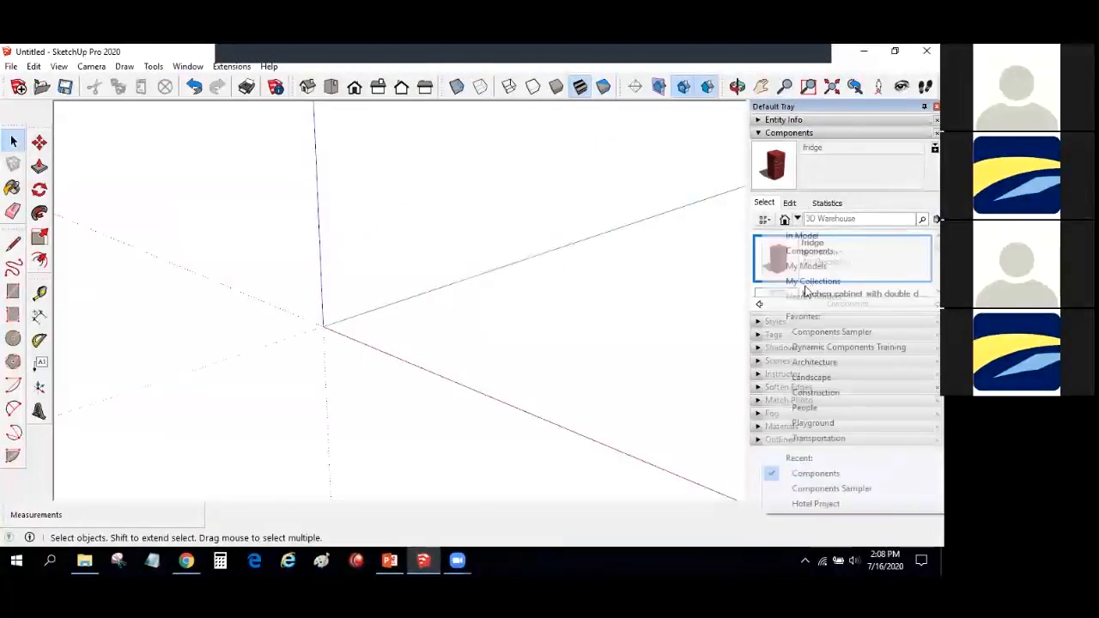
left_click(811, 332)
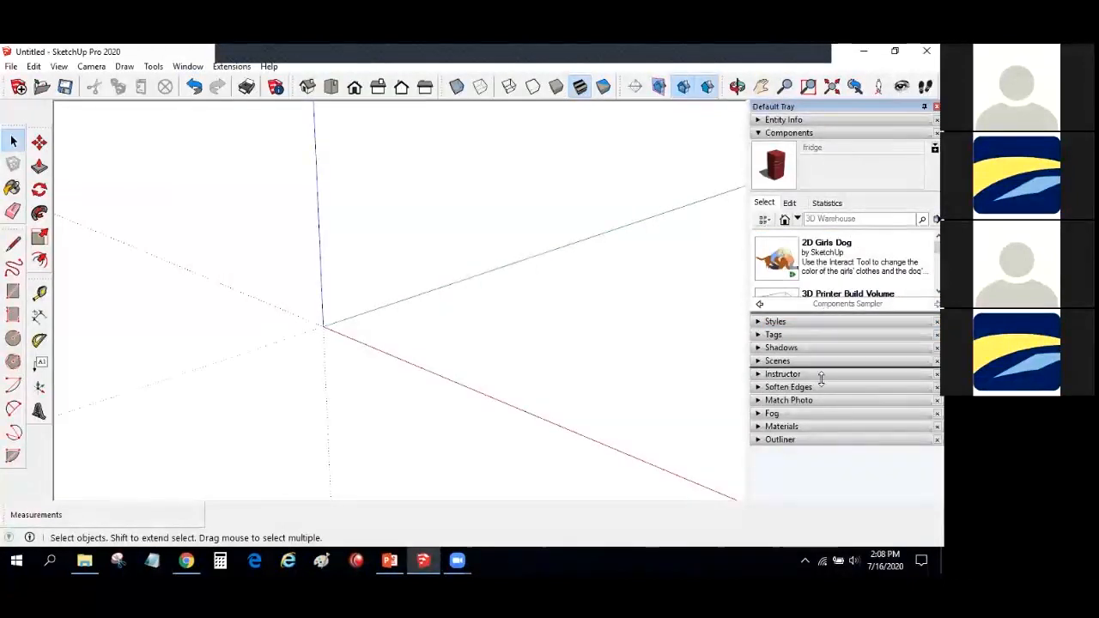
left_click_drag(822, 379, 821, 381)
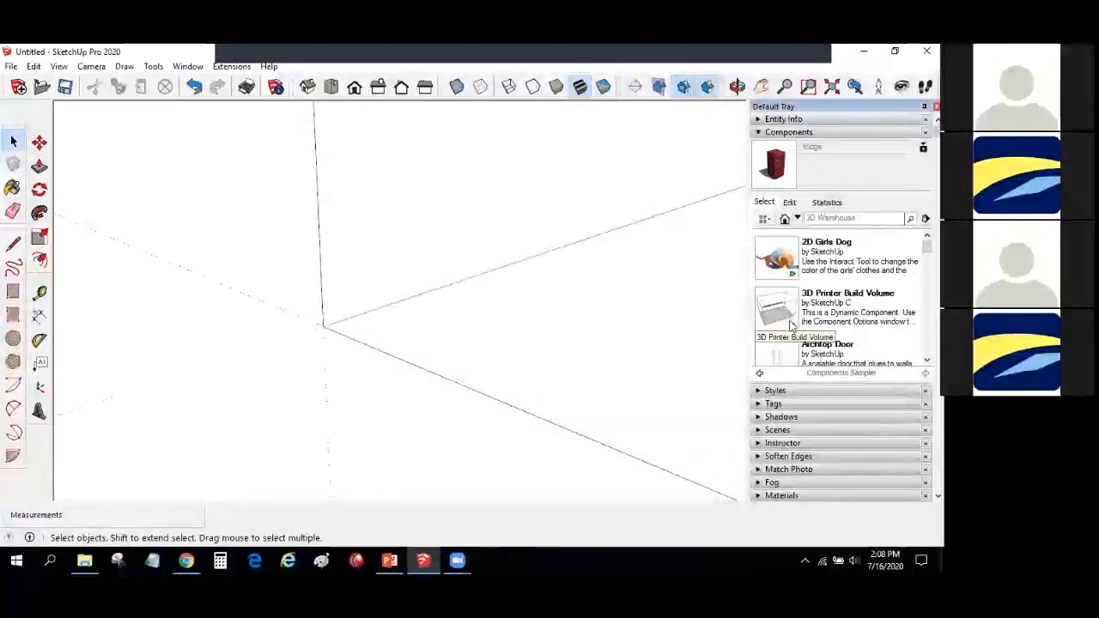
Step: Place the Bed component from the Components Sampler near the origin and deselect it
scroll(793, 326, "down", 2)
scroll(792, 326, "down", 1)
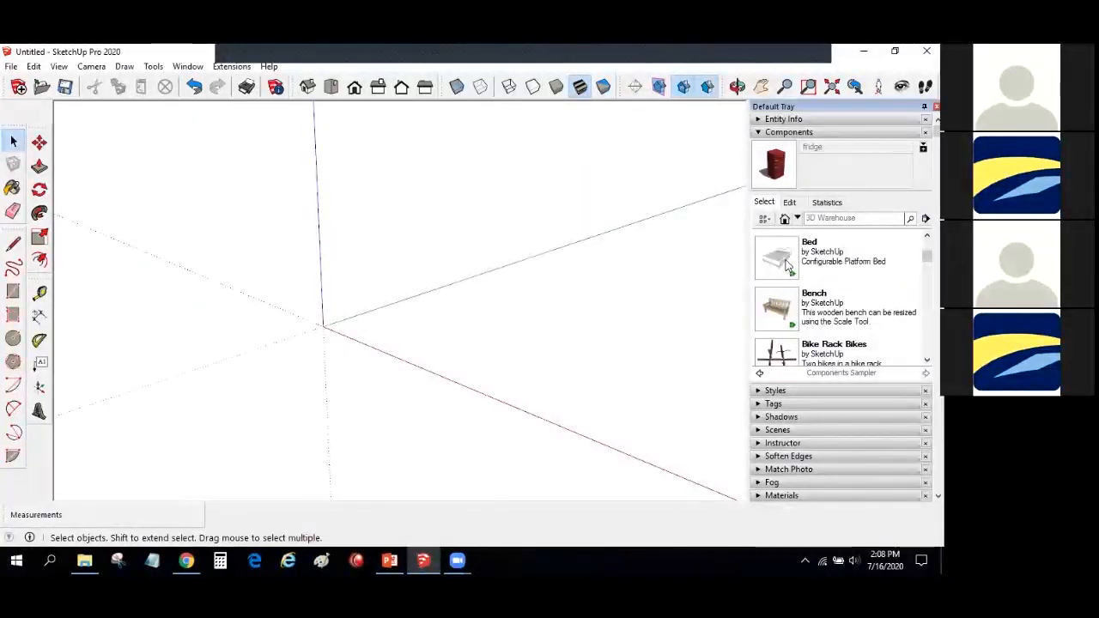
left_click(790, 267)
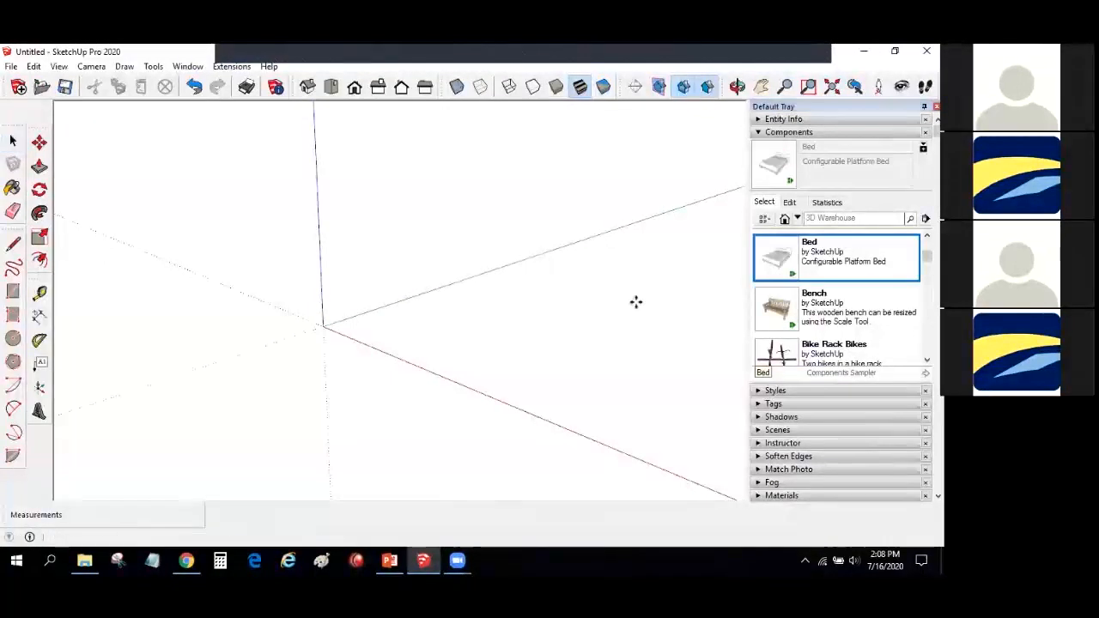
left_click(333, 328)
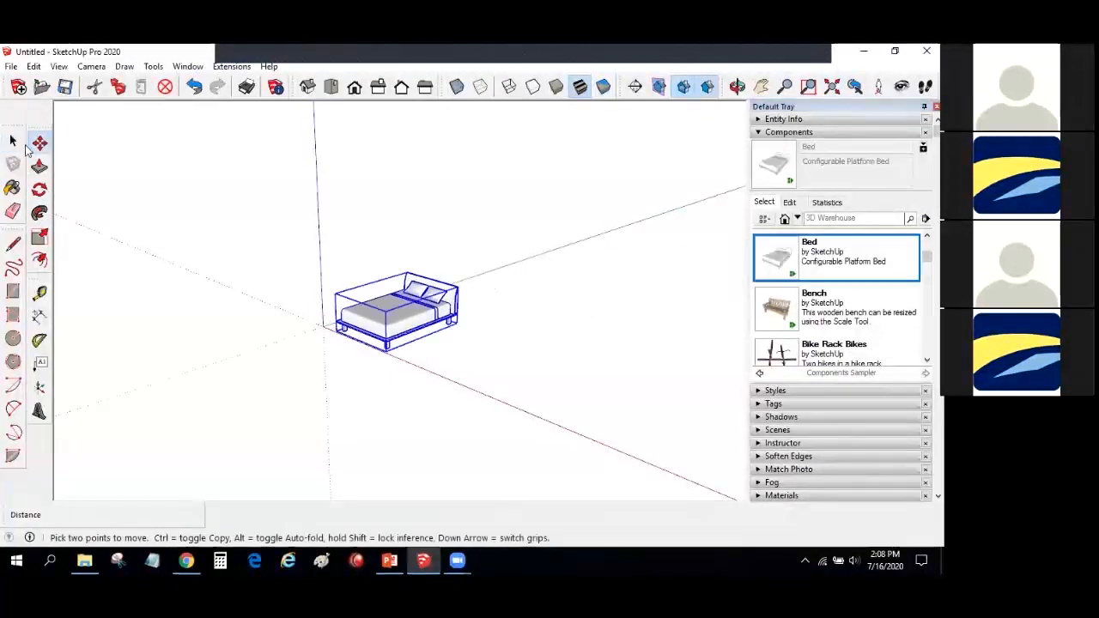
key("space")
left_click(320, 249)
scroll(342, 259, "up", 3)
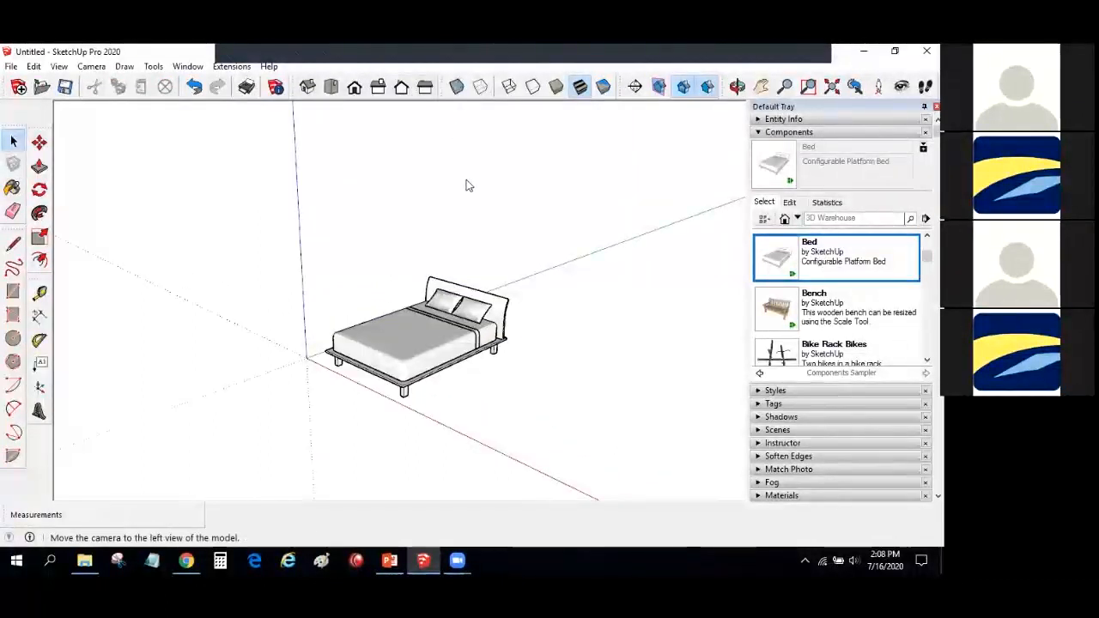
right_click(434, 86)
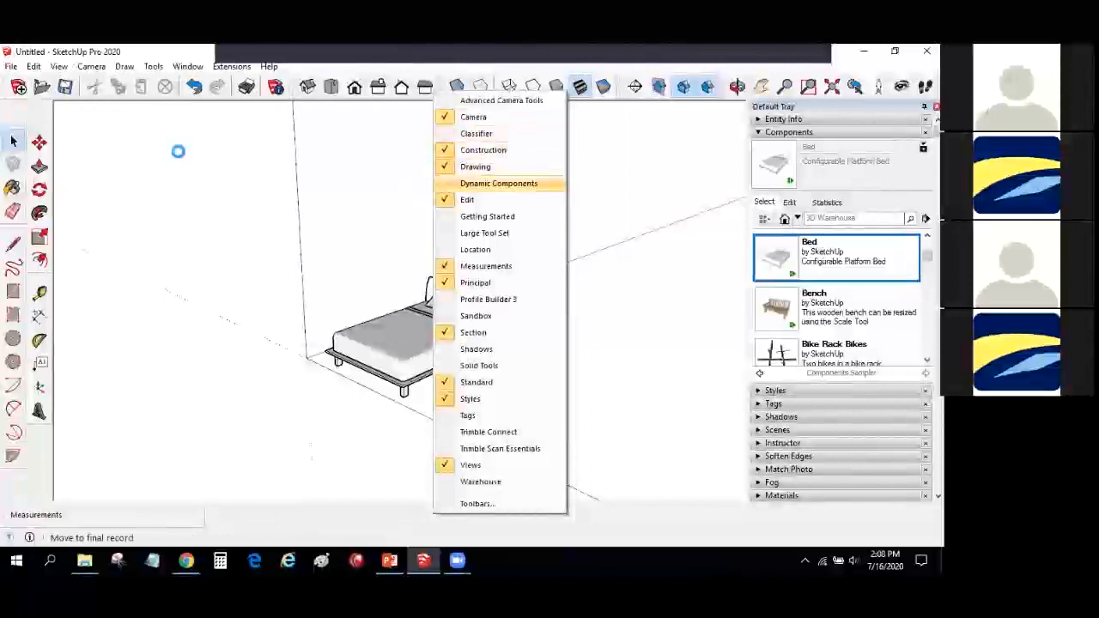
left_click(58, 66)
left_click(86, 82)
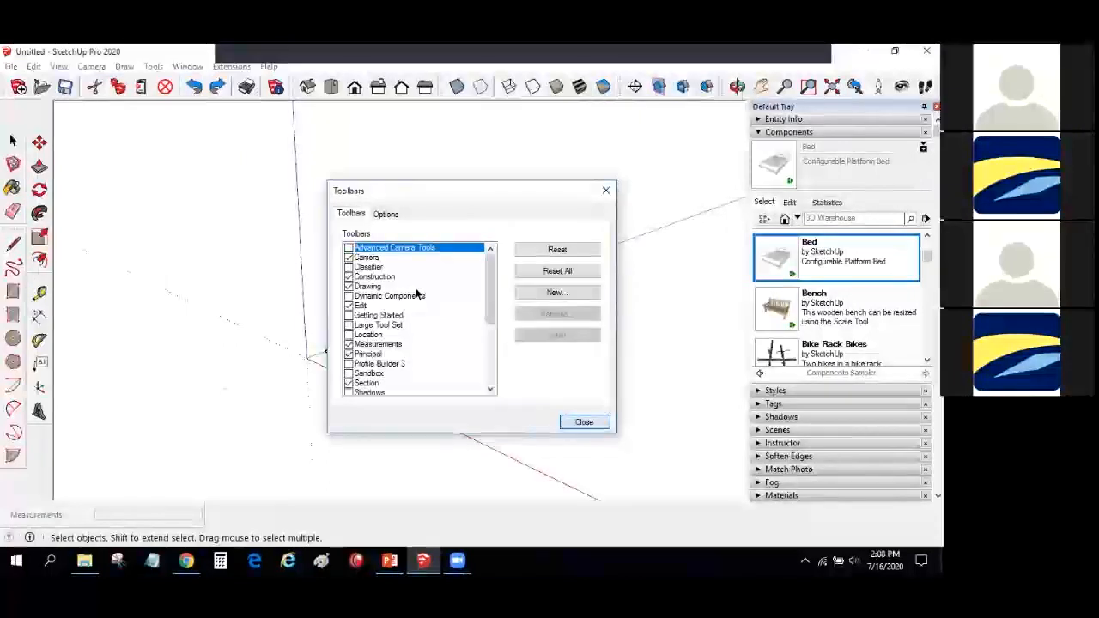
key("Escape")
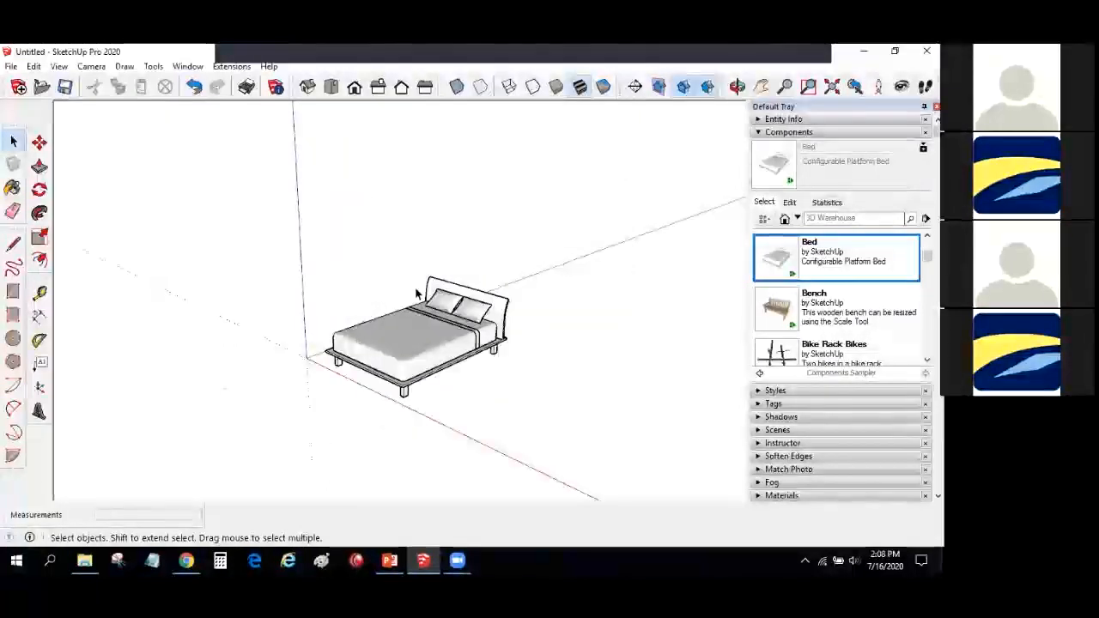
middle_click_drag(368, 194, 419, 307)
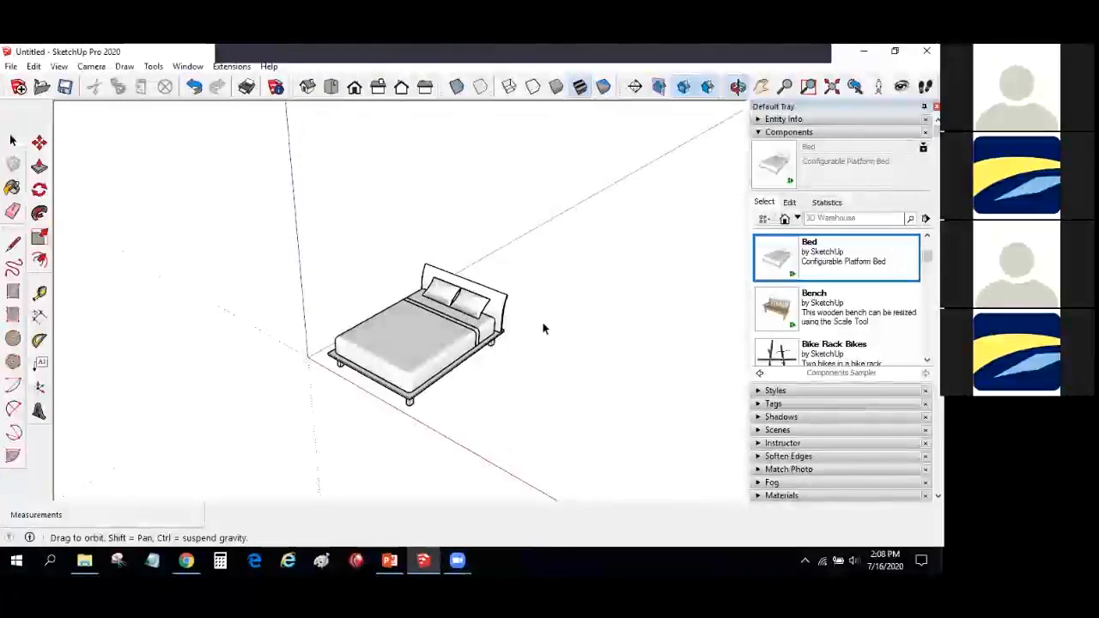
left_click_drag(542, 321, 536, 296)
key("space")
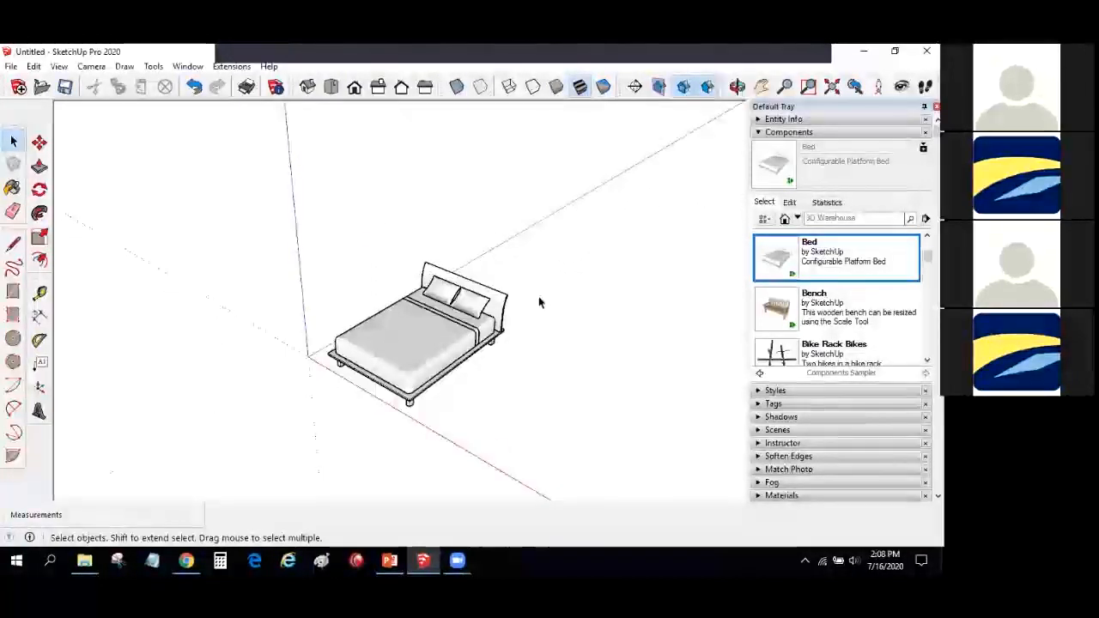
scroll(539, 300, "up", 3)
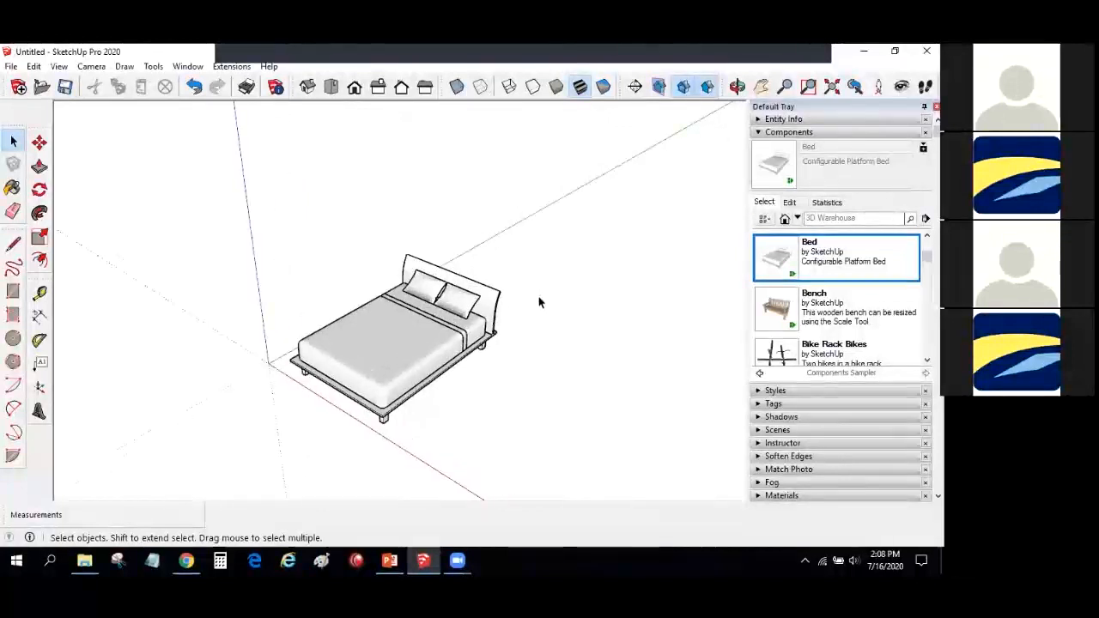
scroll(539, 300, "up", 2)
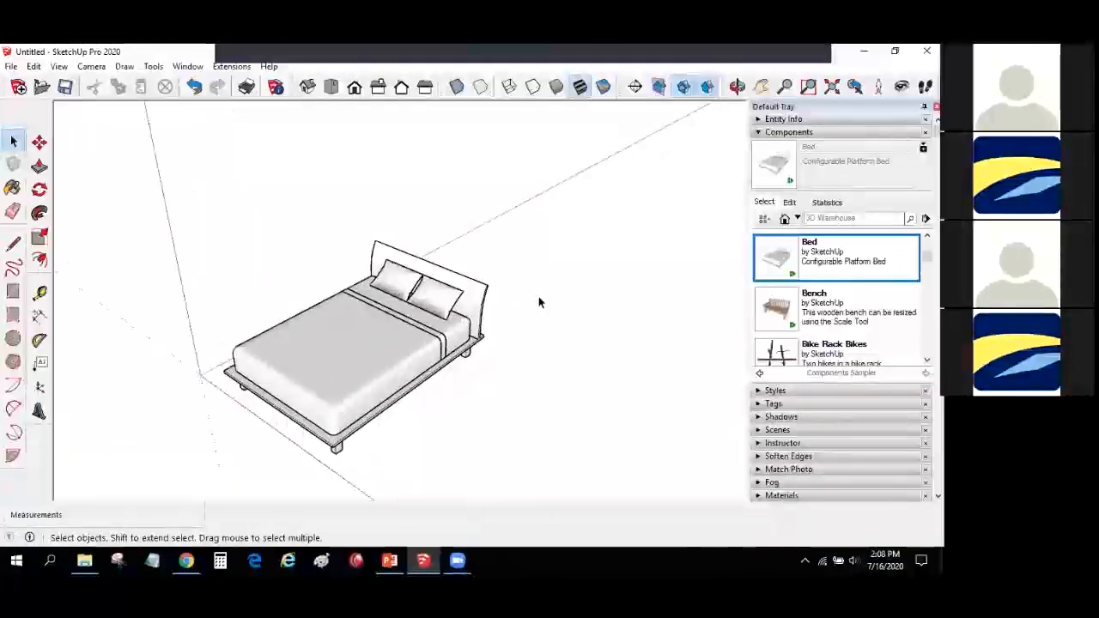
scroll(538, 301, "down", 1)
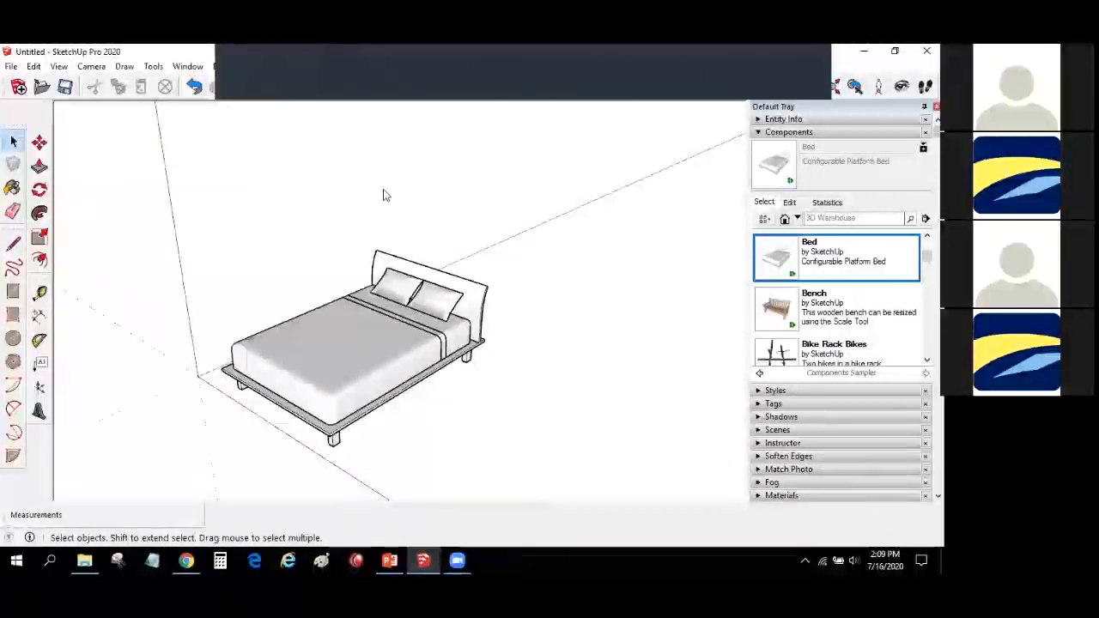
right_click(342, 89)
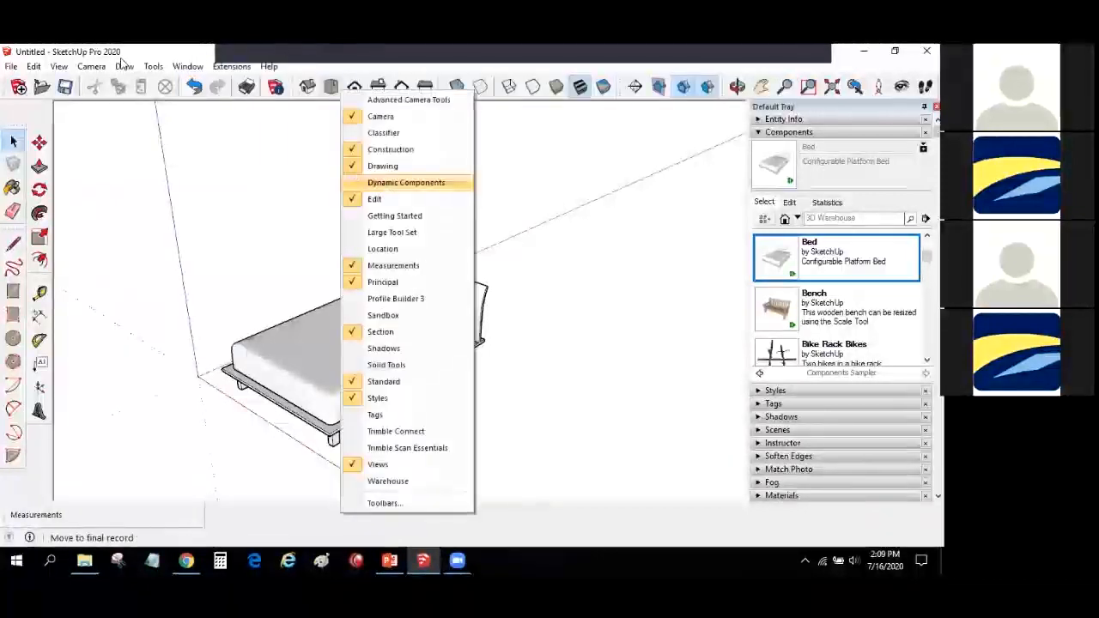
left_click(62, 69)
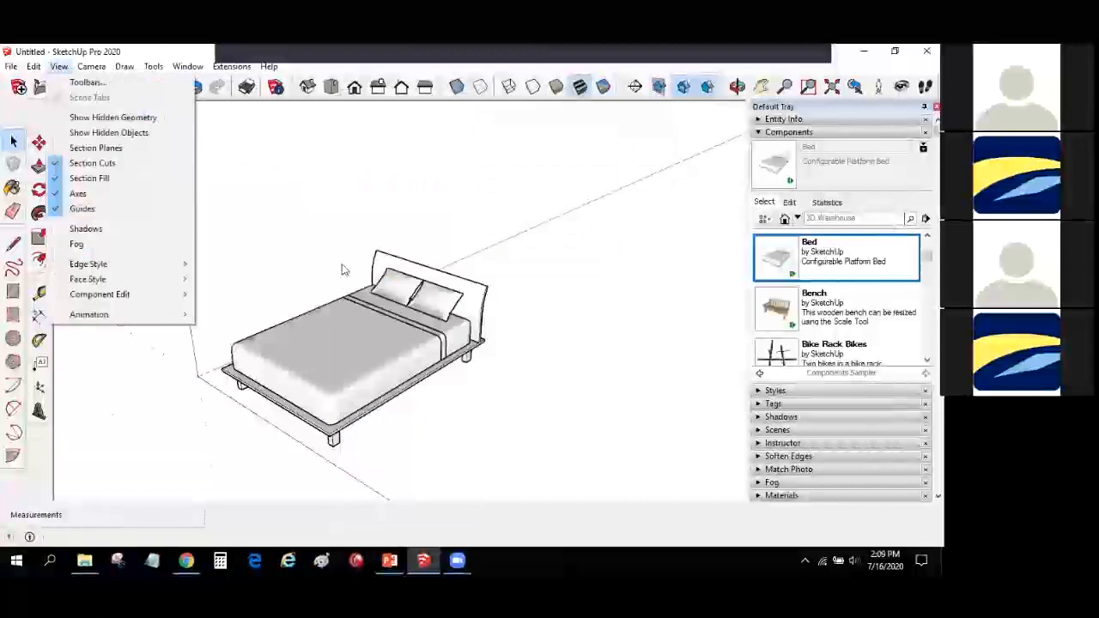
left_click(86, 81)
left_click(584, 422)
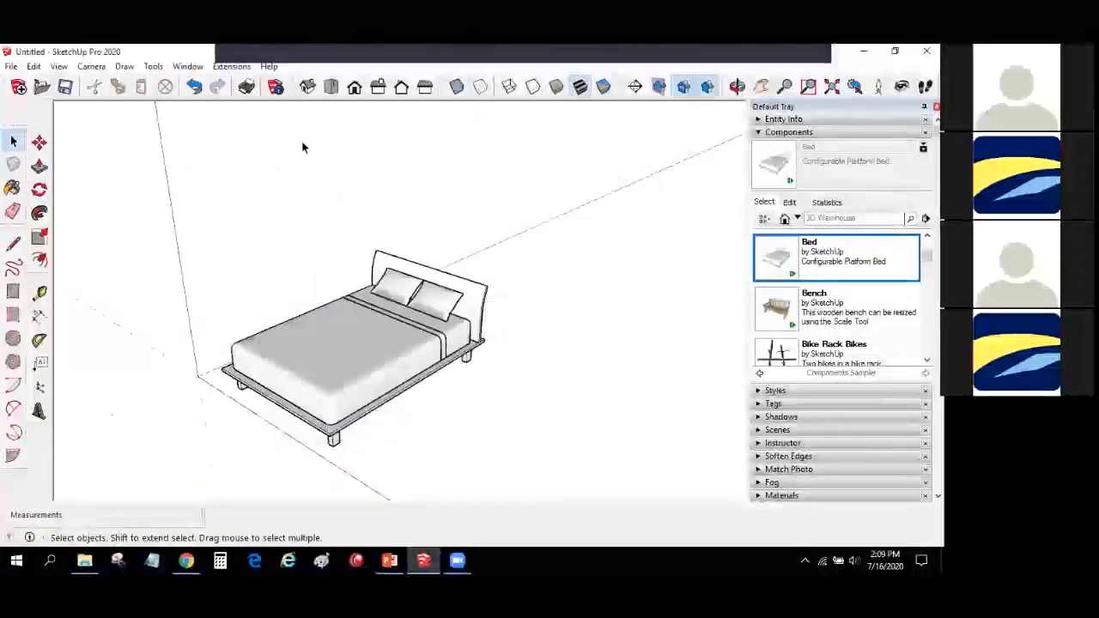
Step: Check the enabled extensions in the Extension Manager and show the Dynamic Components toolbar
left_click(189, 68)
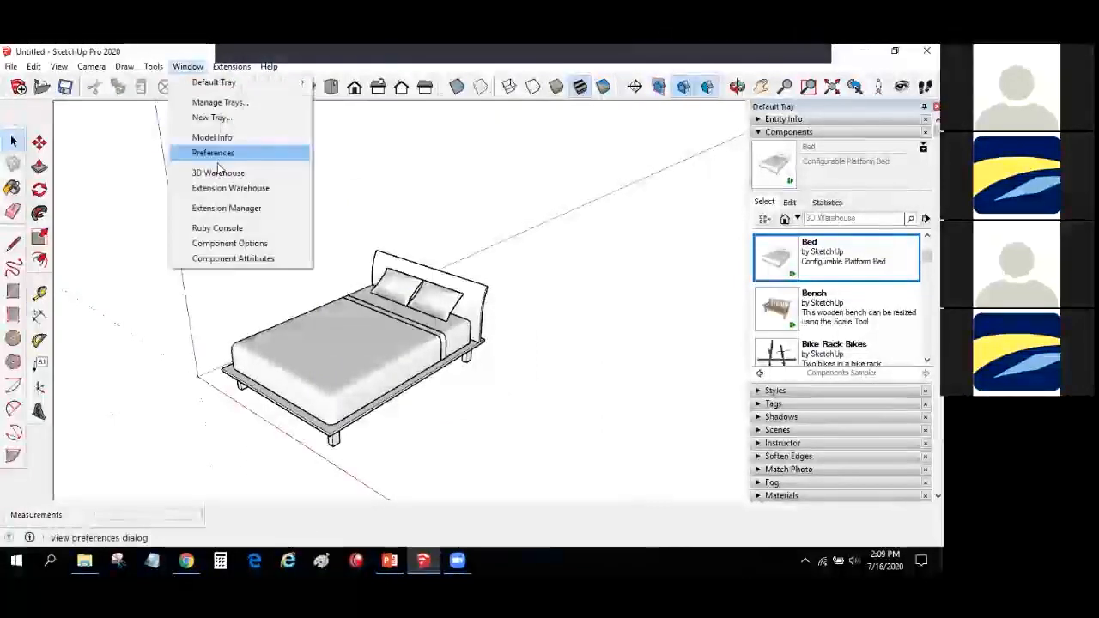
left_click(225, 210)
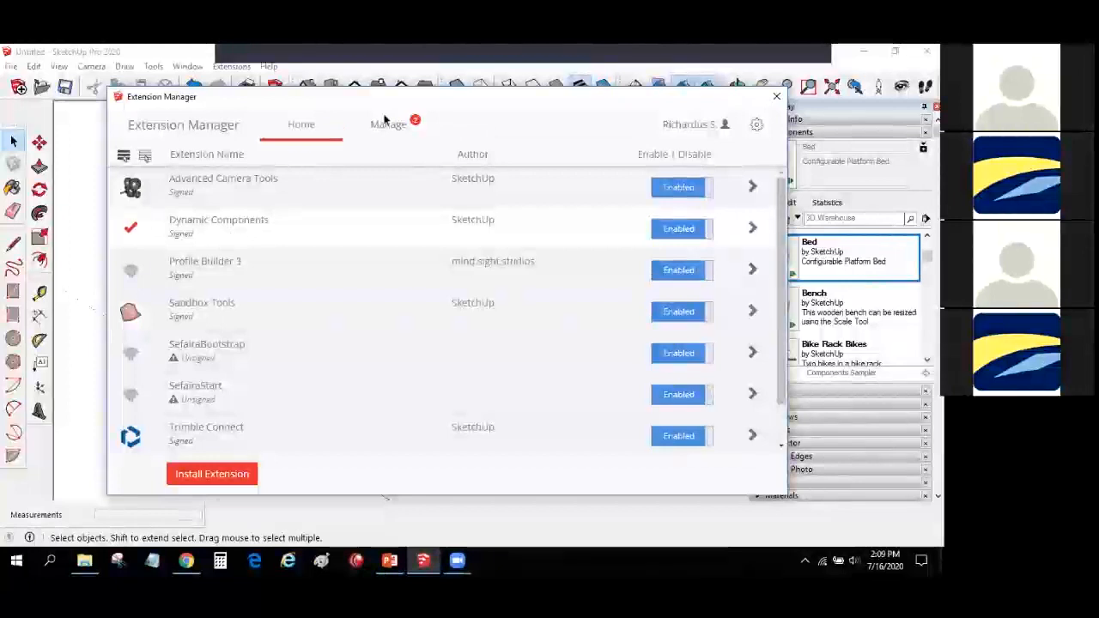
right_click(173, 91)
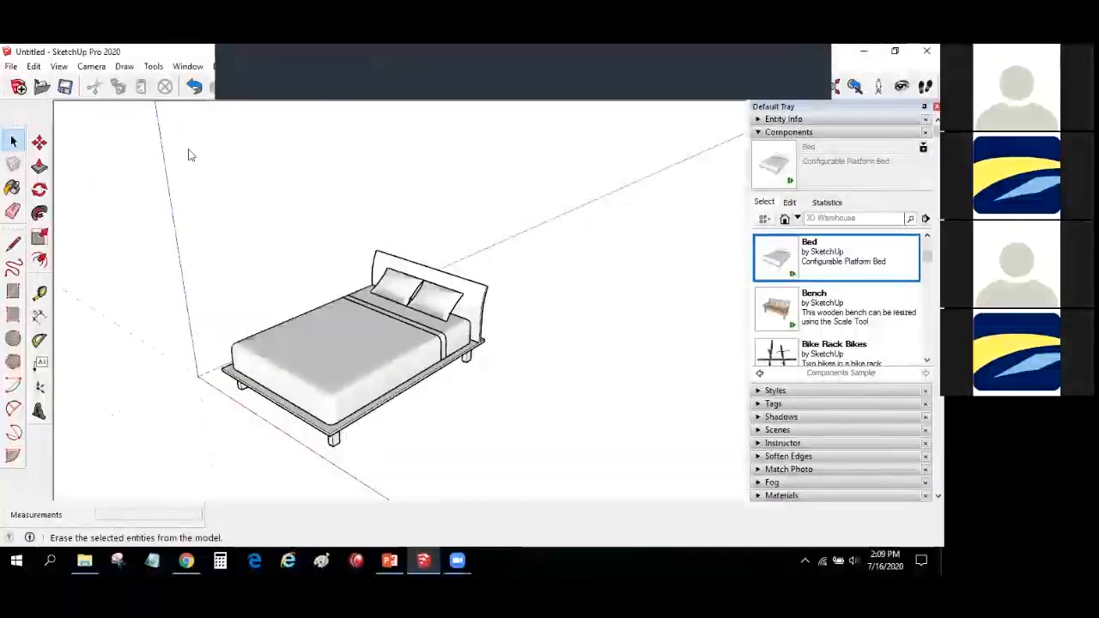
left_click(206, 183)
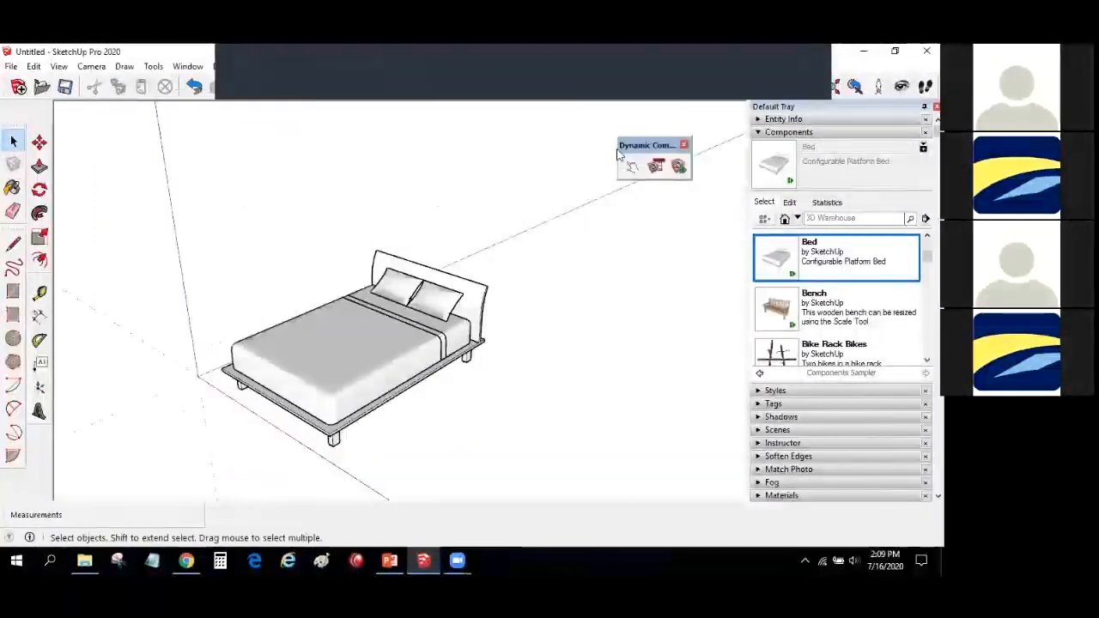
Step: Open the bed's Component Options and set its Bed Model to Queen
scroll(413, 340, "up", 1)
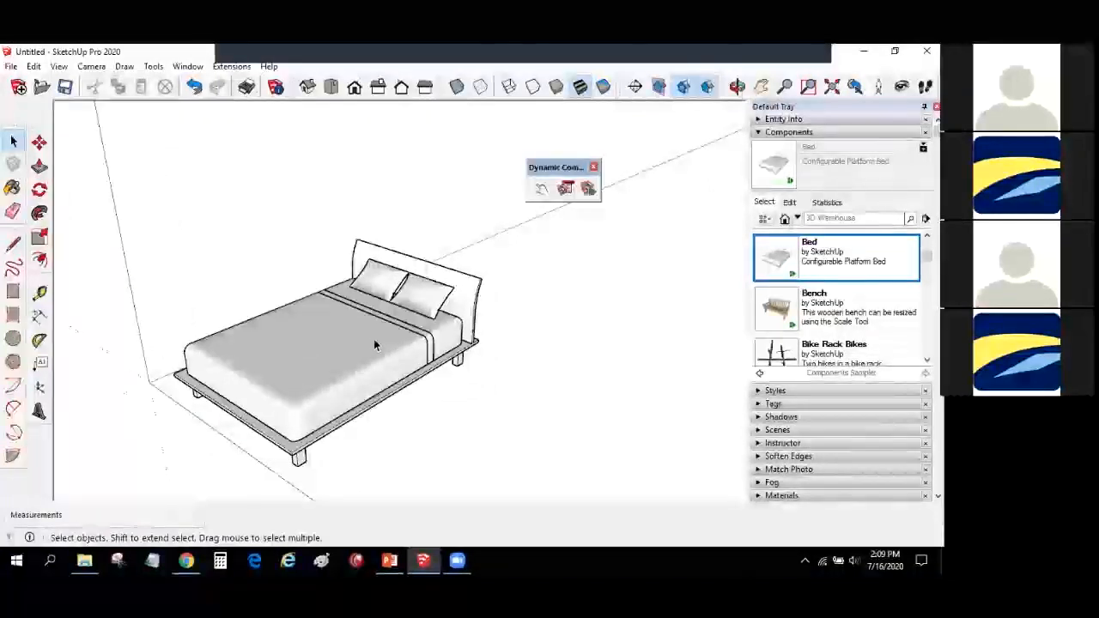
left_click(374, 343)
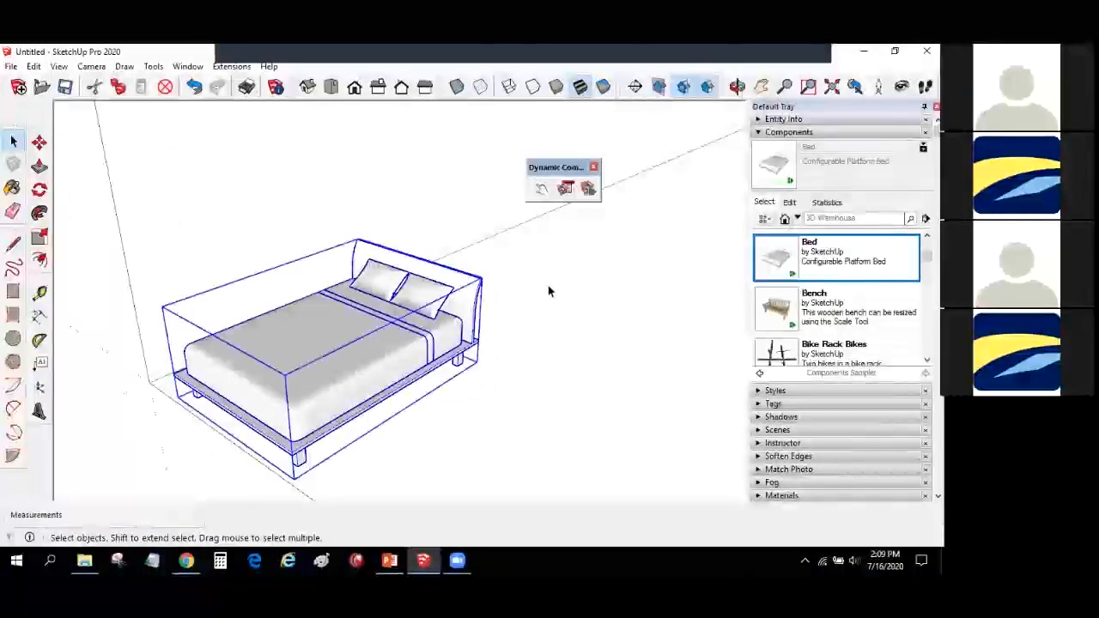
left_click(565, 191)
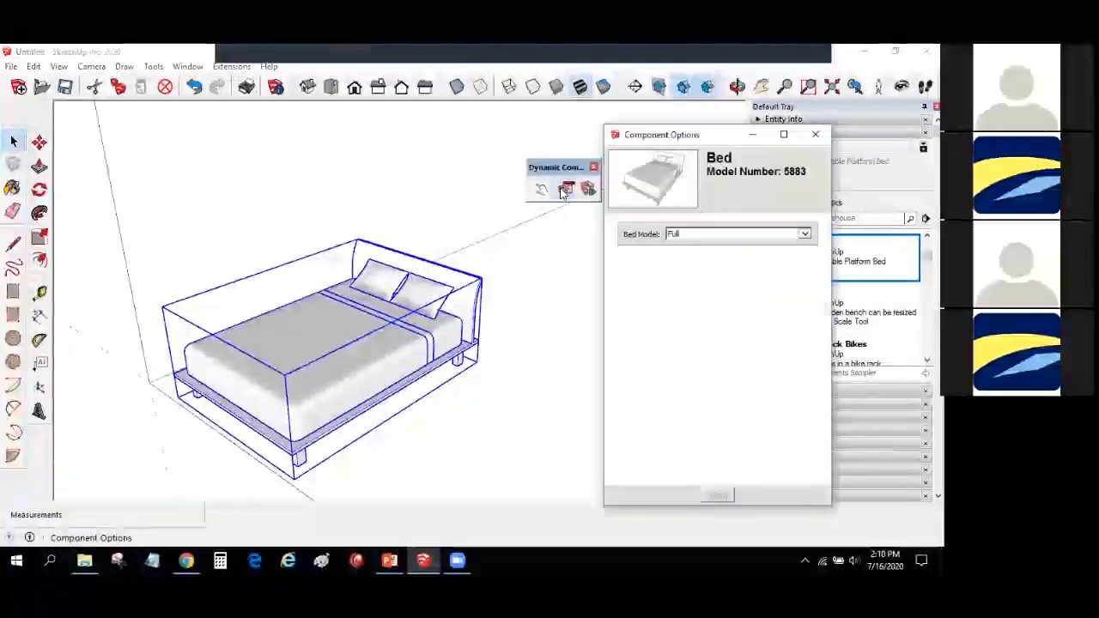
left_click(742, 233)
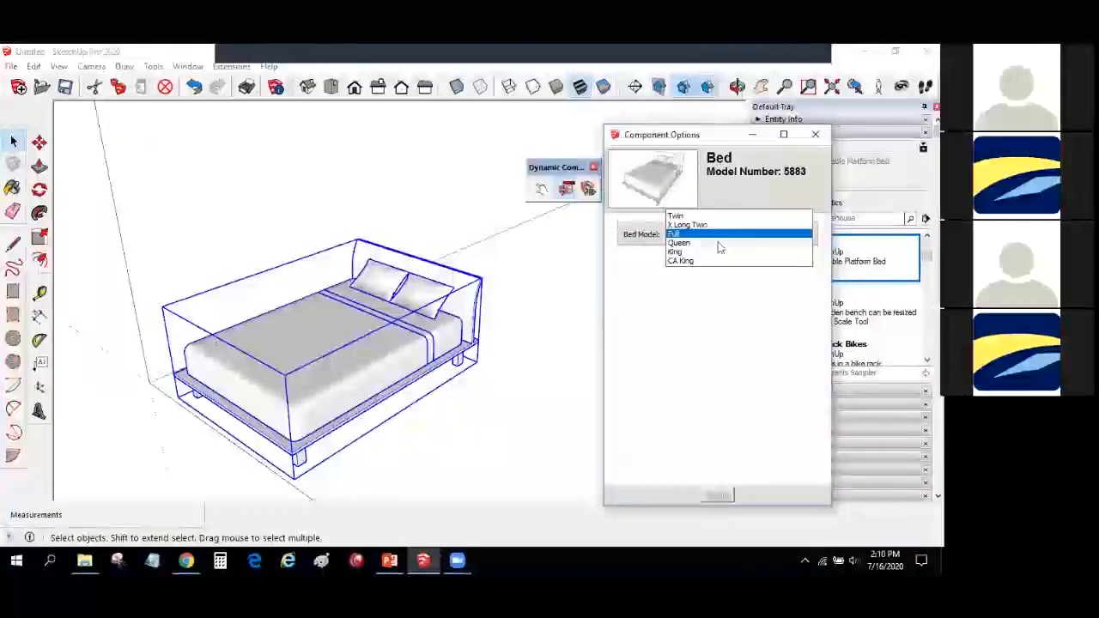
left_click(743, 242)
left_click(718, 495)
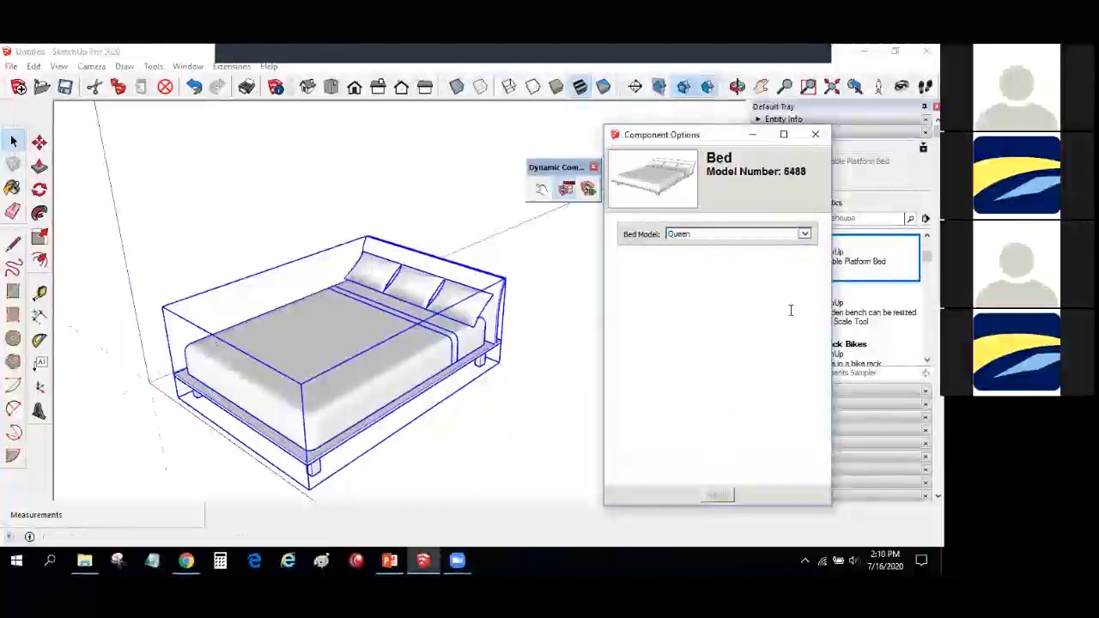
Step: Apply the Twin bed model to the bed, followed by CA King, and close the Component Options
left_click(805, 234)
left_click(715, 208)
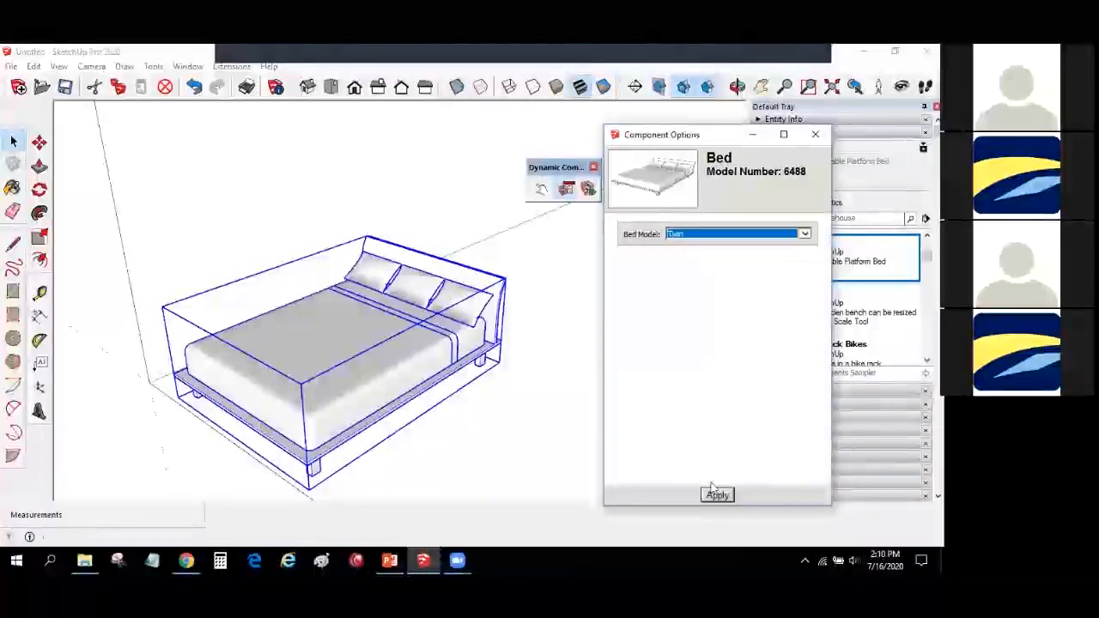
left_click(718, 496)
left_click(806, 235)
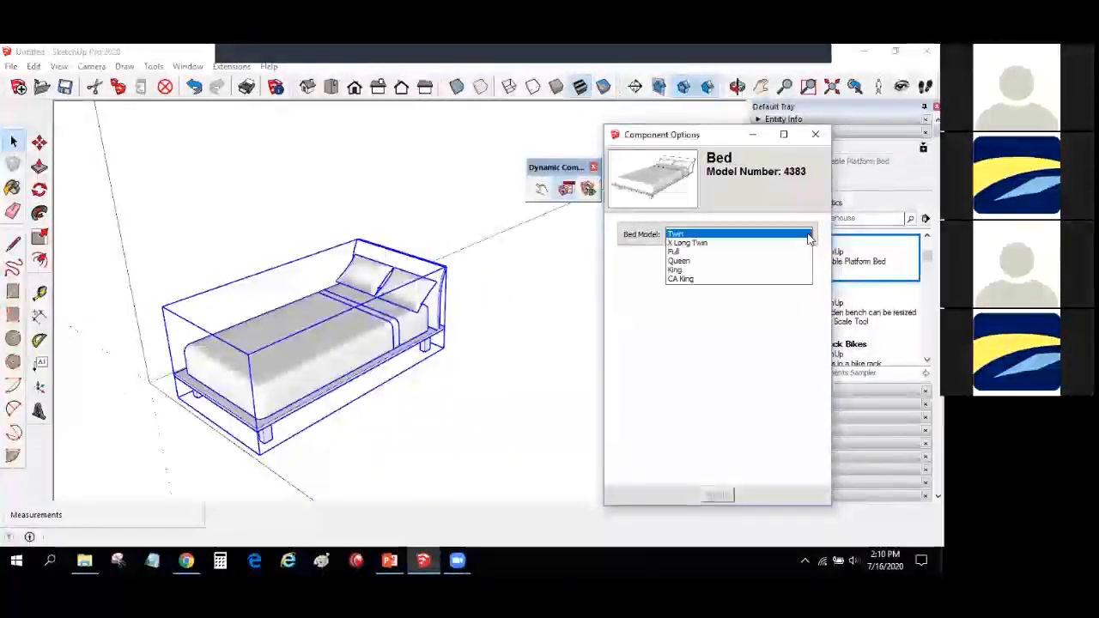
left_click(718, 280)
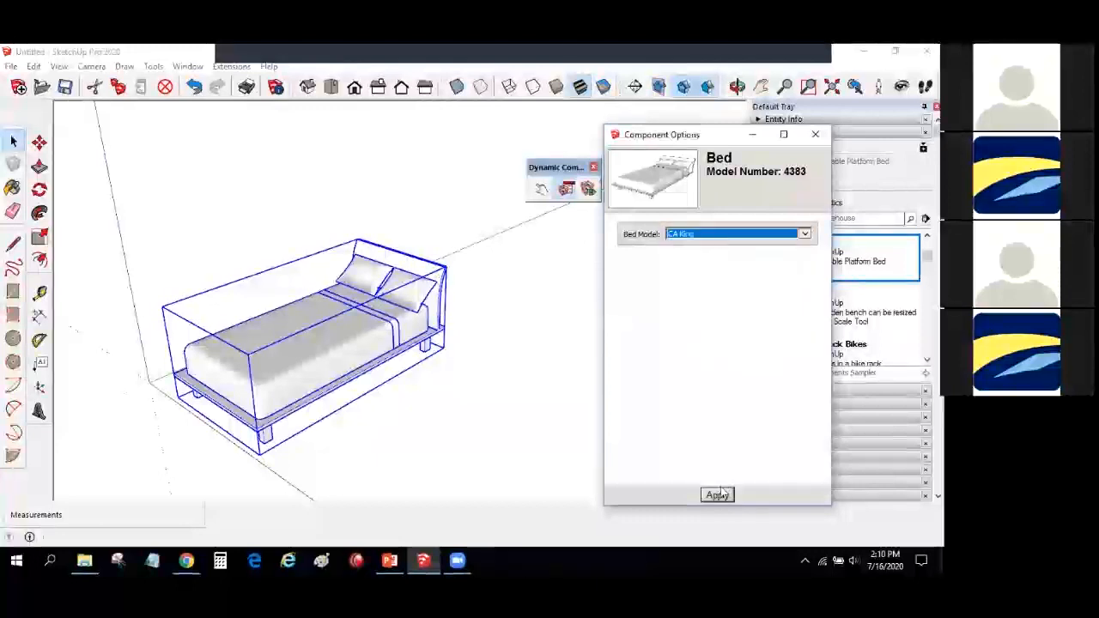
left_click(717, 496)
left_click(815, 135)
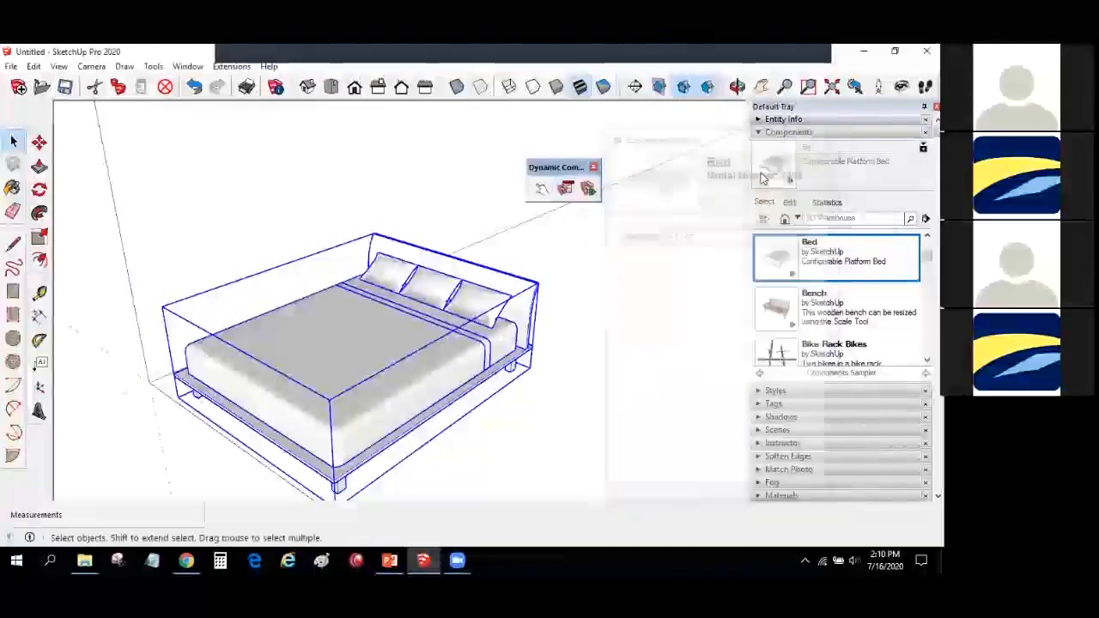
Step: Delete the bed and place the Fence component from the Components Sampler in the empty model
key("Delete")
scroll(811, 335, "down", 1)
scroll(811, 335, "down", 5)
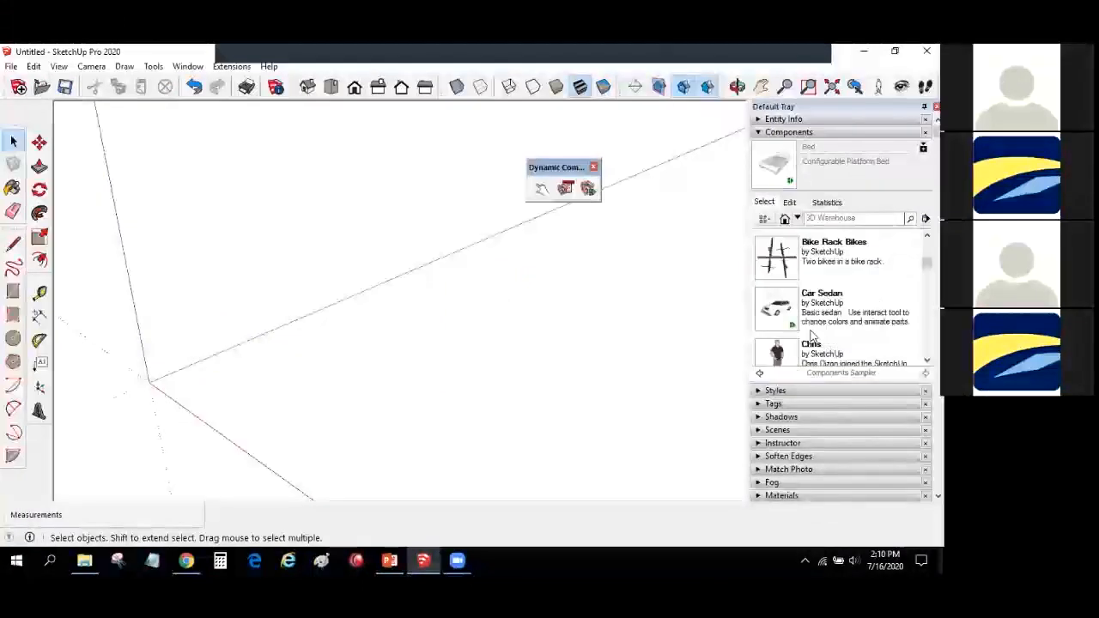
scroll(809, 337, "down", 1)
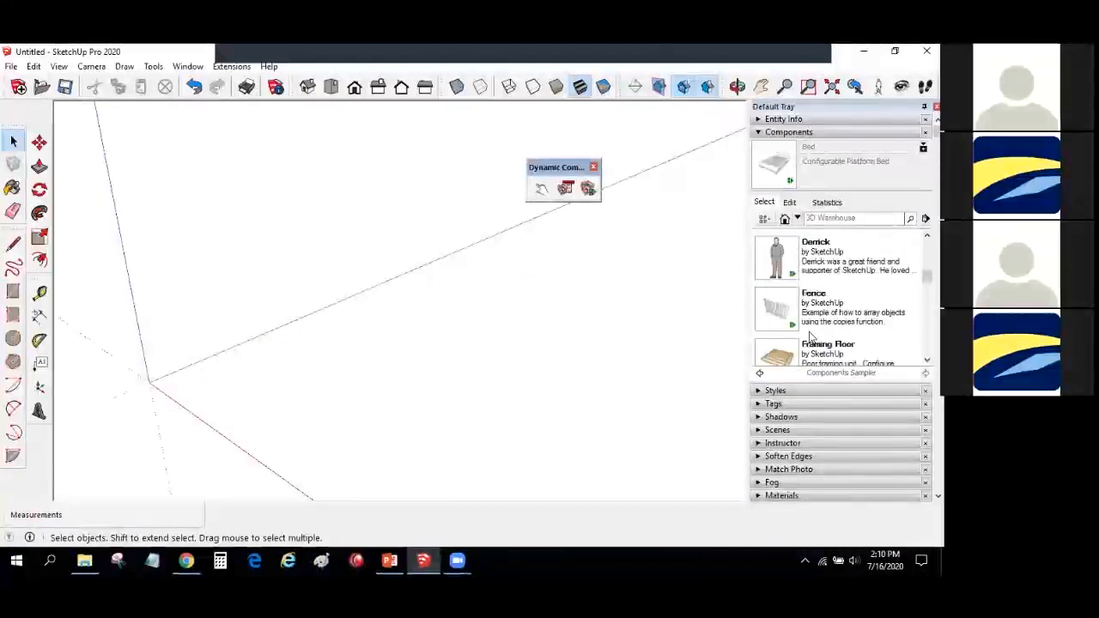
left_click(811, 311)
left_click(326, 341)
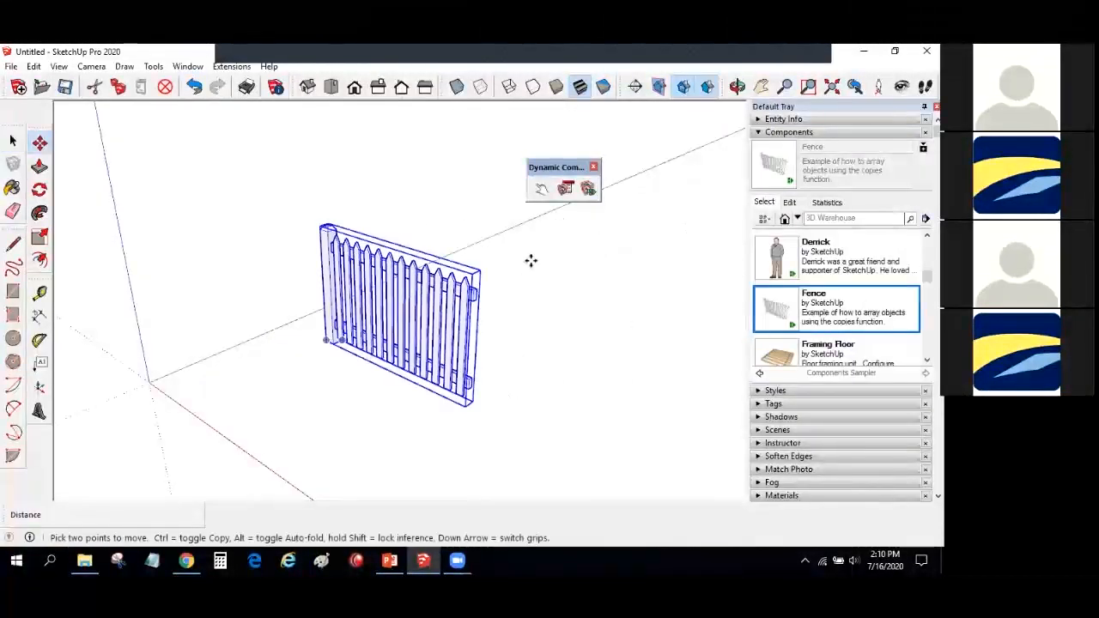
Step: Set the fence's picket Spacing to 8 in its Component Options and apply it
left_click(566, 190)
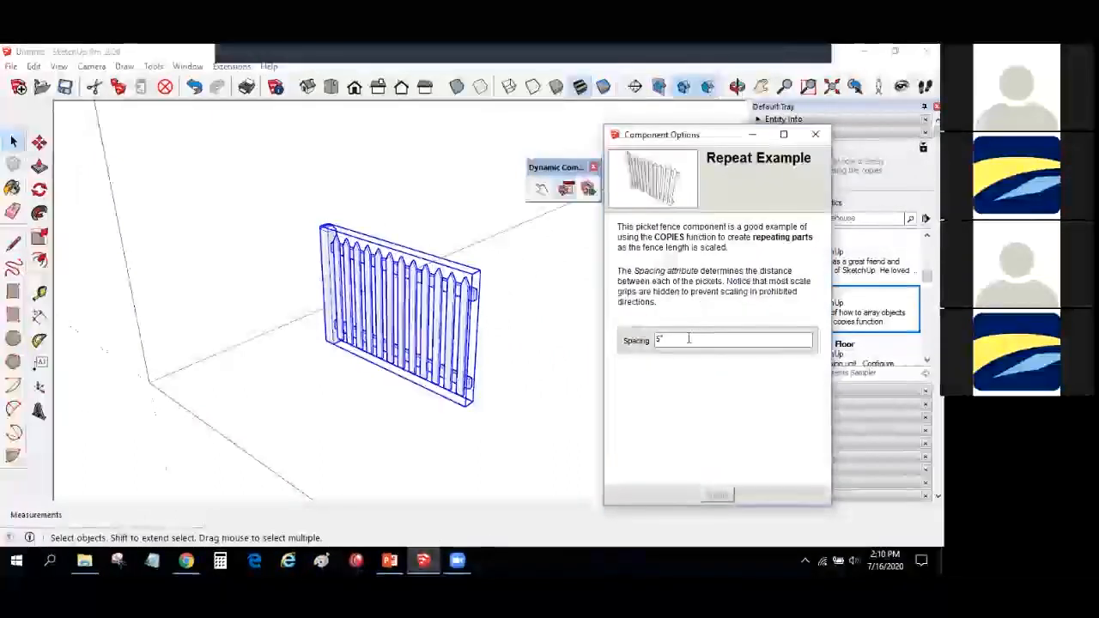
double_click(660, 340)
type("8")
left_click(718, 495)
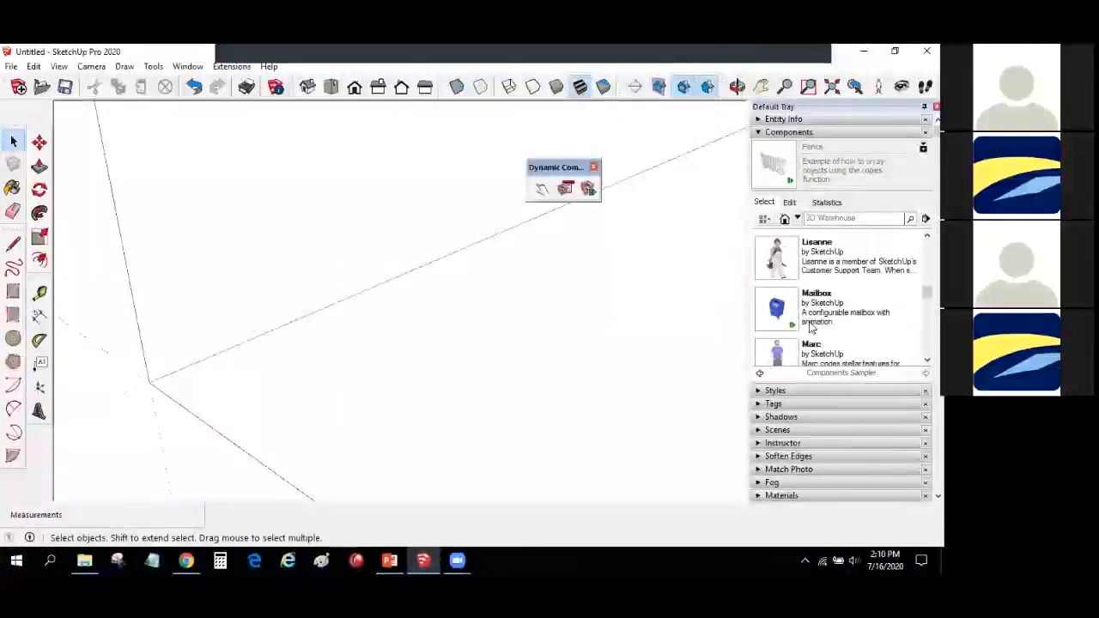
Step: Browse the Components Sampler for another component to demonstrate
scroll(810, 327, "down", 6)
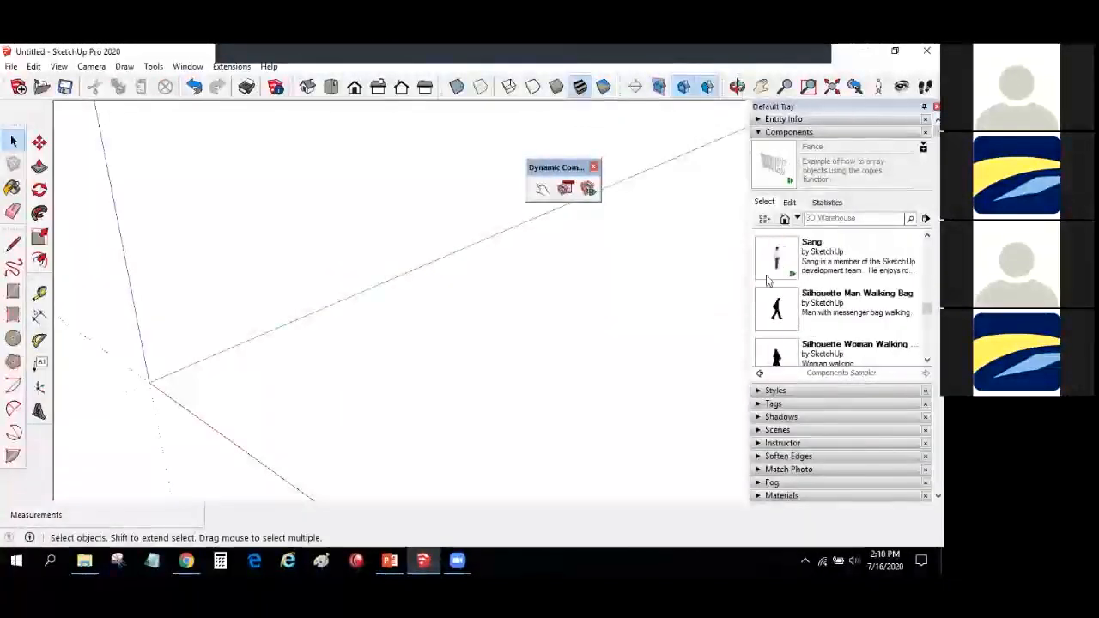
Step: Place the Stairs Floating component from the component library near the model origin
scroll(824, 301, "down", 3)
left_click(830, 254)
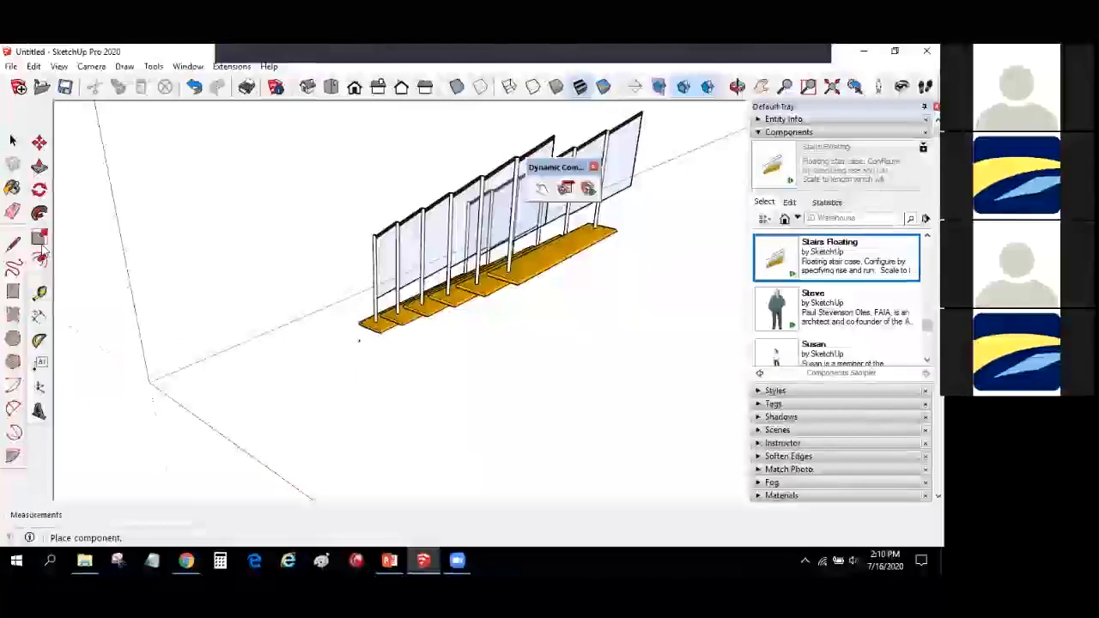
left_click(381, 306)
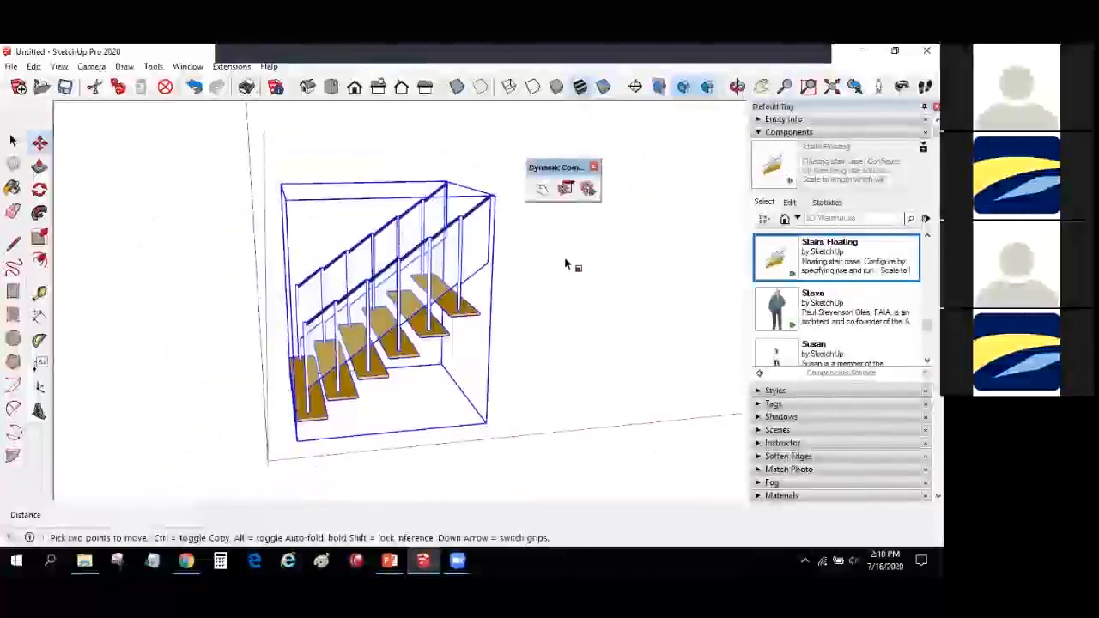
Step: Scale the floating staircase along the red axis to lengthen the flight
key("s")
left_click_drag(468, 311, 378, 190)
scroll(567, 202, "down", 2)
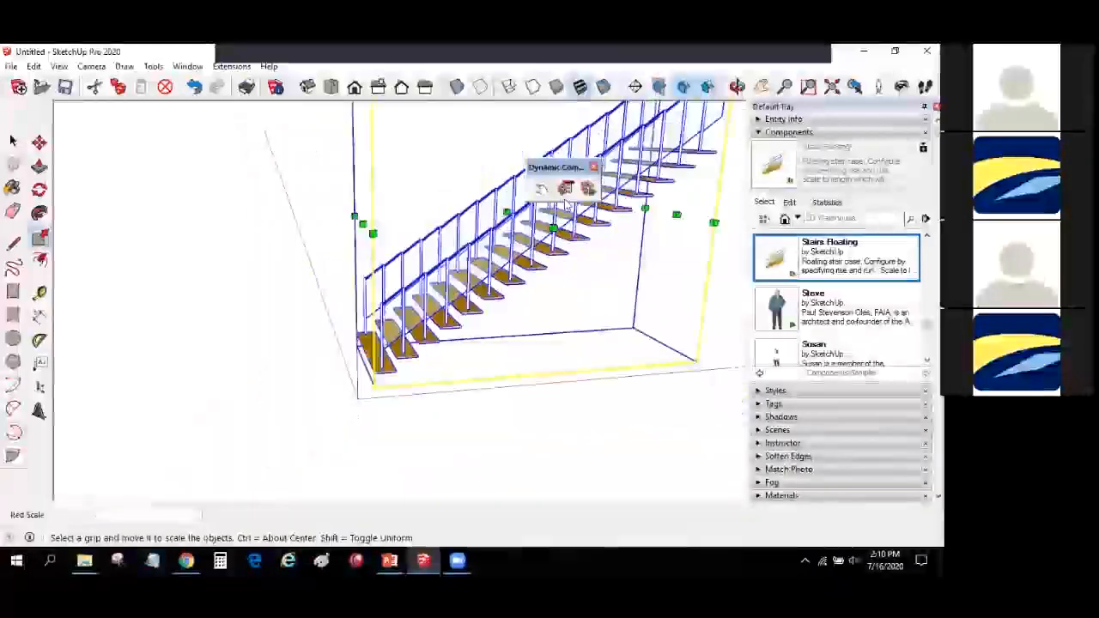
scroll(627, 248, "down", 1)
middle_click_drag(686, 340, 592, 387)
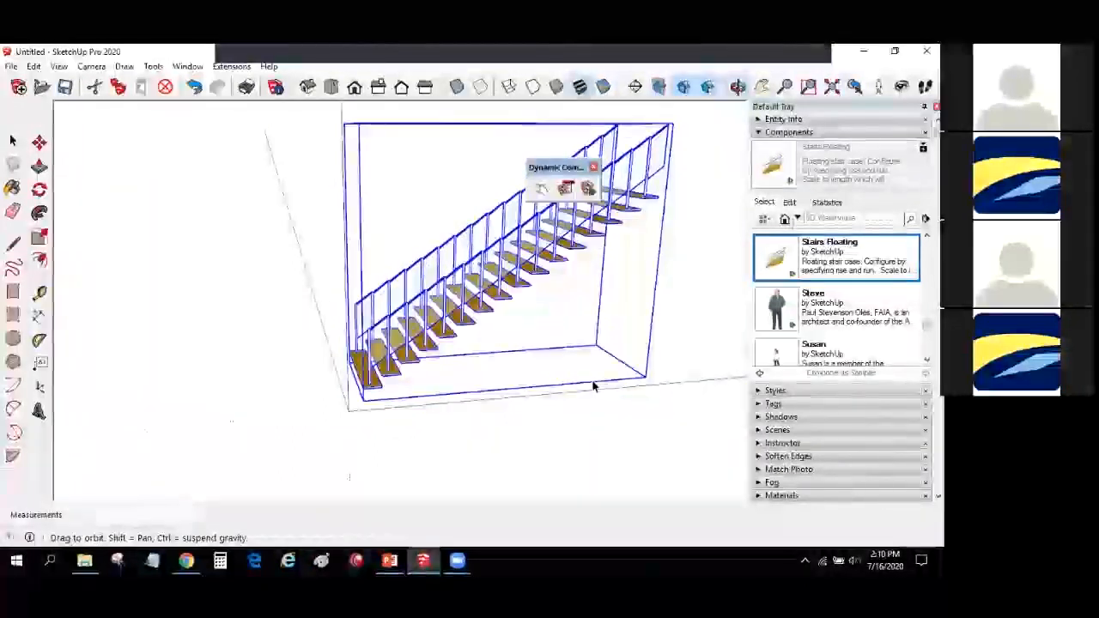
Step: Set the floating staircase's rise to 250 mm and run to 350 mm in its component options
left_click(565, 189)
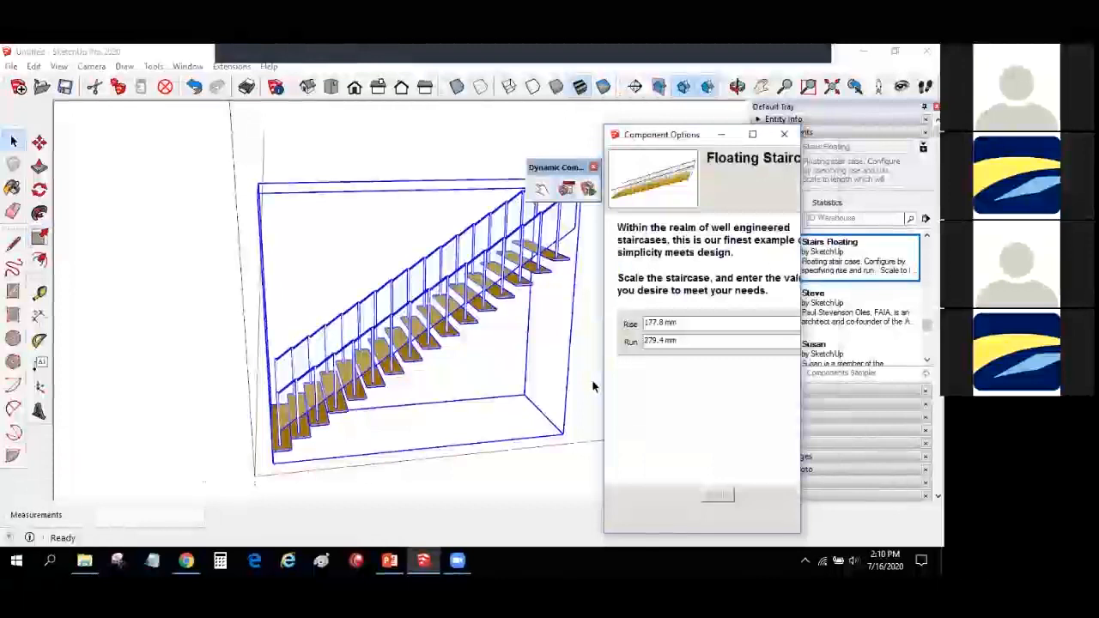
type("250")
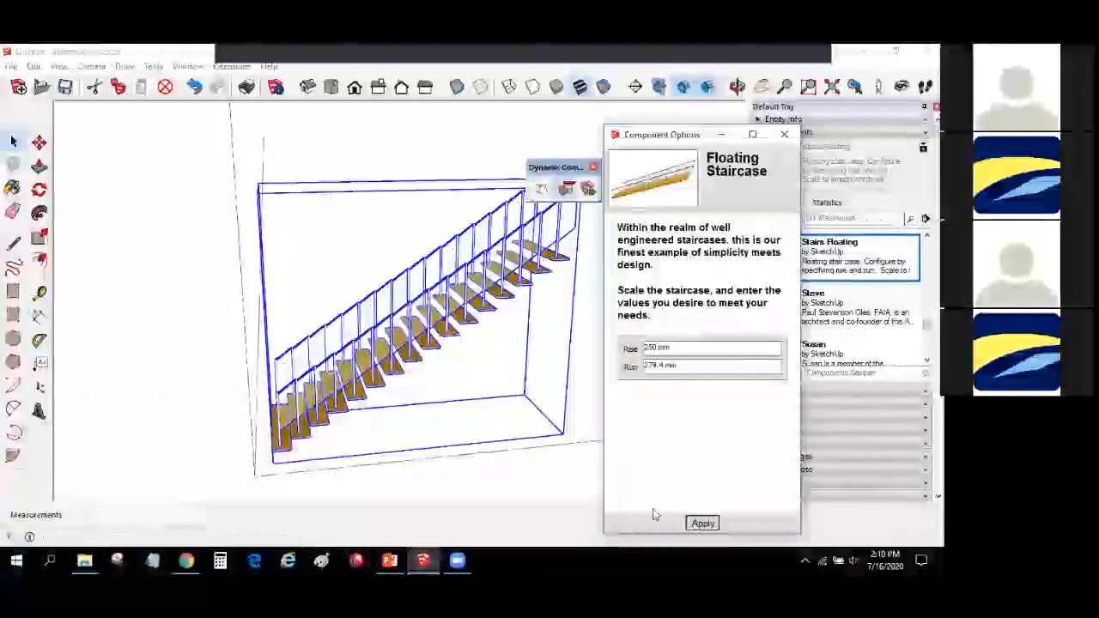
left_click(703, 522)
left_click_drag(688, 366, 601, 371)
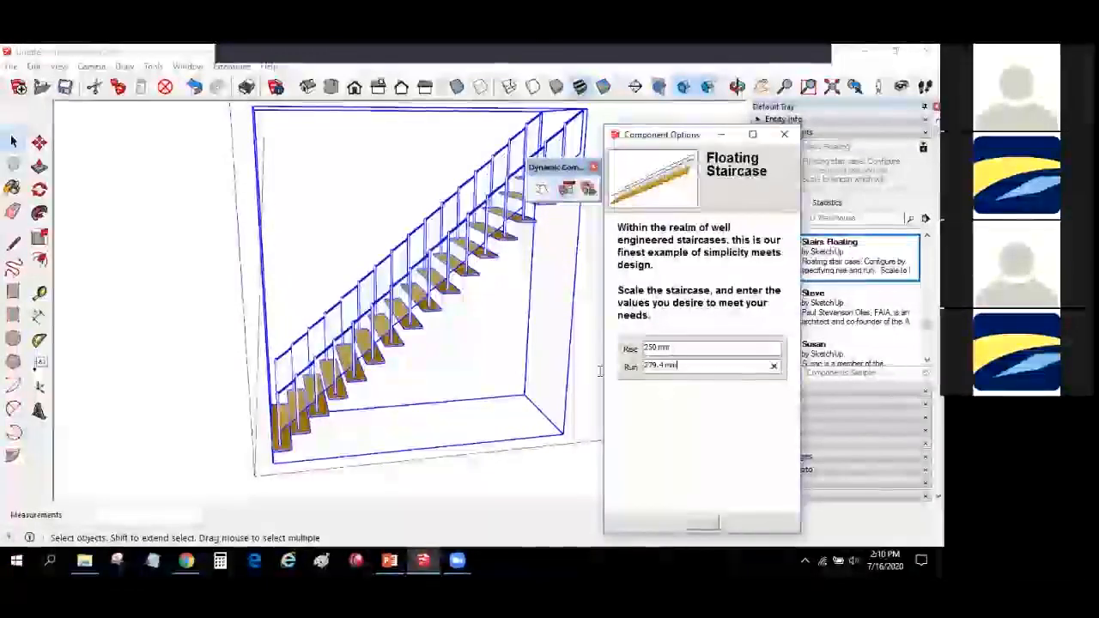
type("350")
left_click(702, 522)
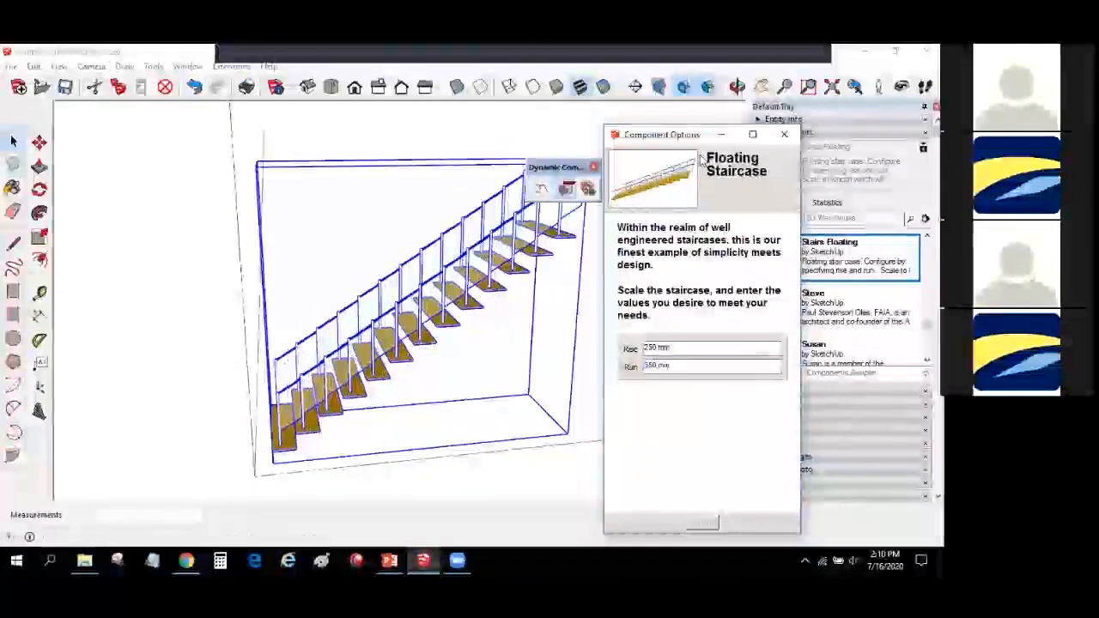
left_click(784, 134)
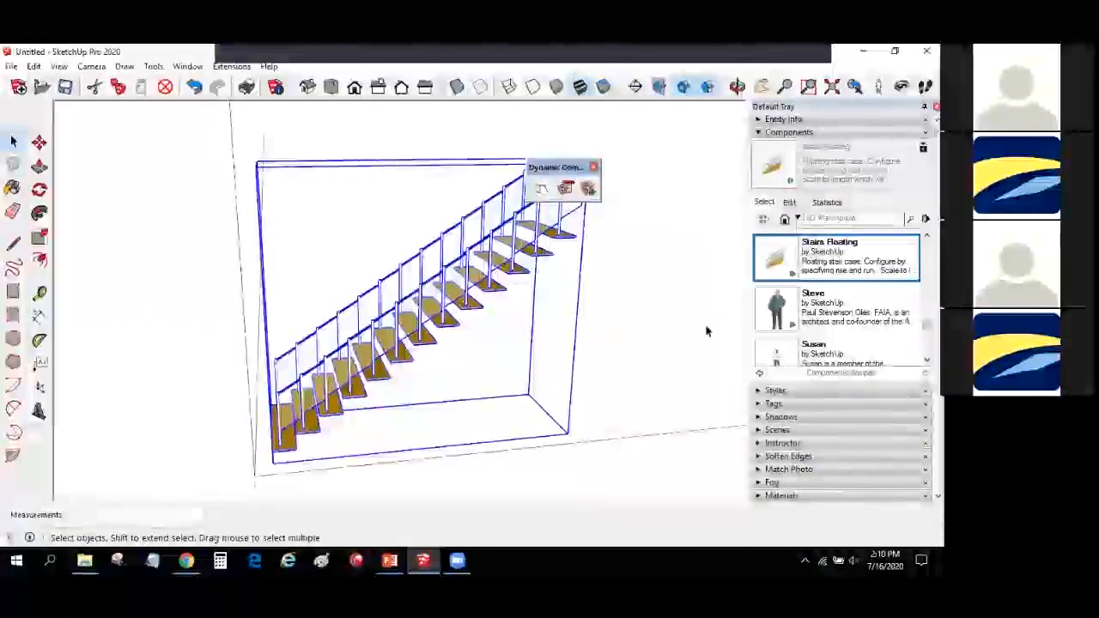
Step: Delete the floating staircase and place the Car Sedan component near the origin
key("Delete")
scroll(805, 316, "down", 3)
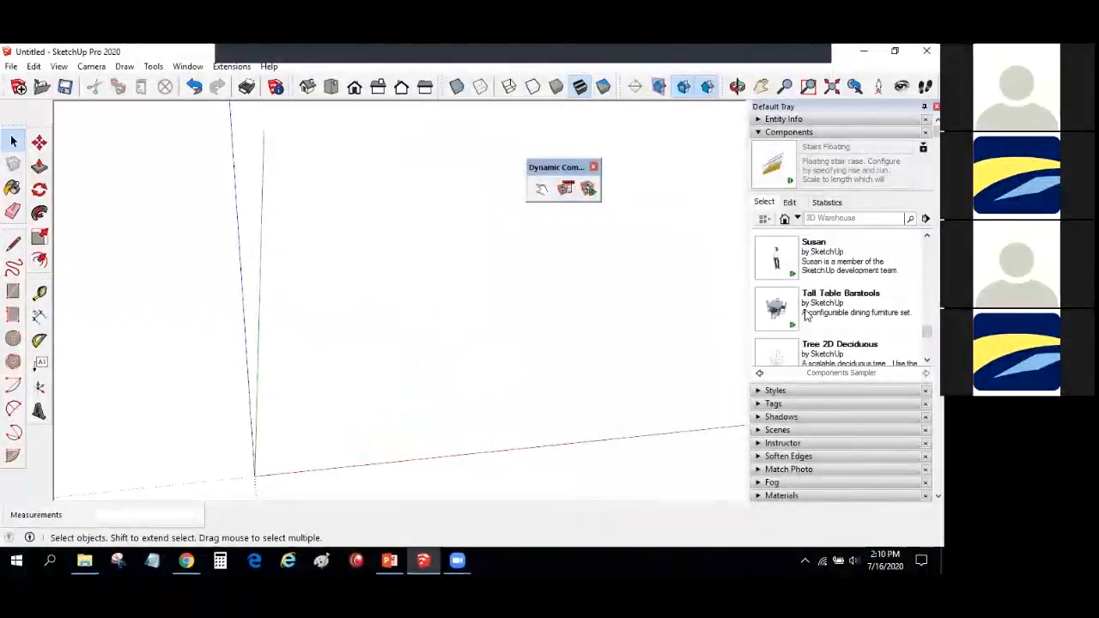
scroll(805, 316, "up", 5)
scroll(805, 316, "up", 3)
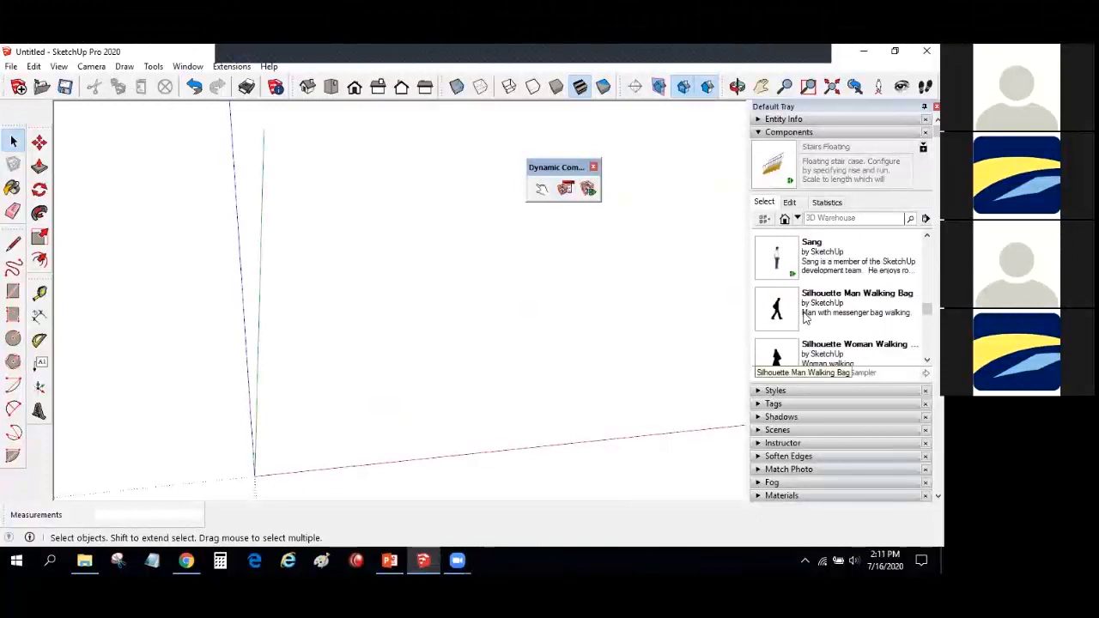
scroll(805, 316, "down", 3)
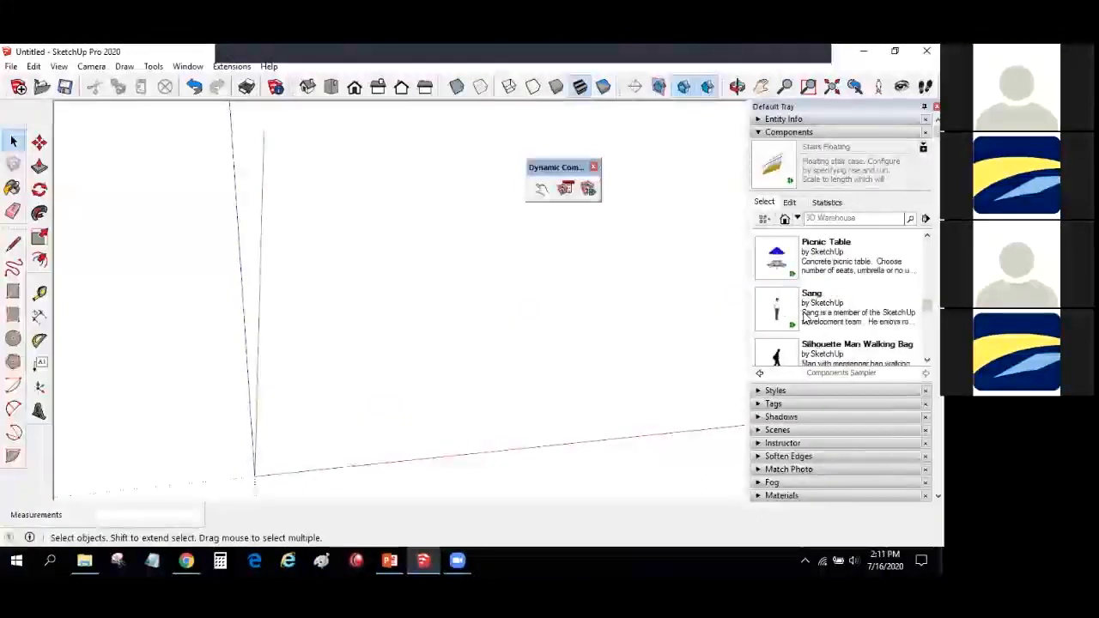
scroll(805, 316, "up", 5)
scroll(805, 316, "up", 4)
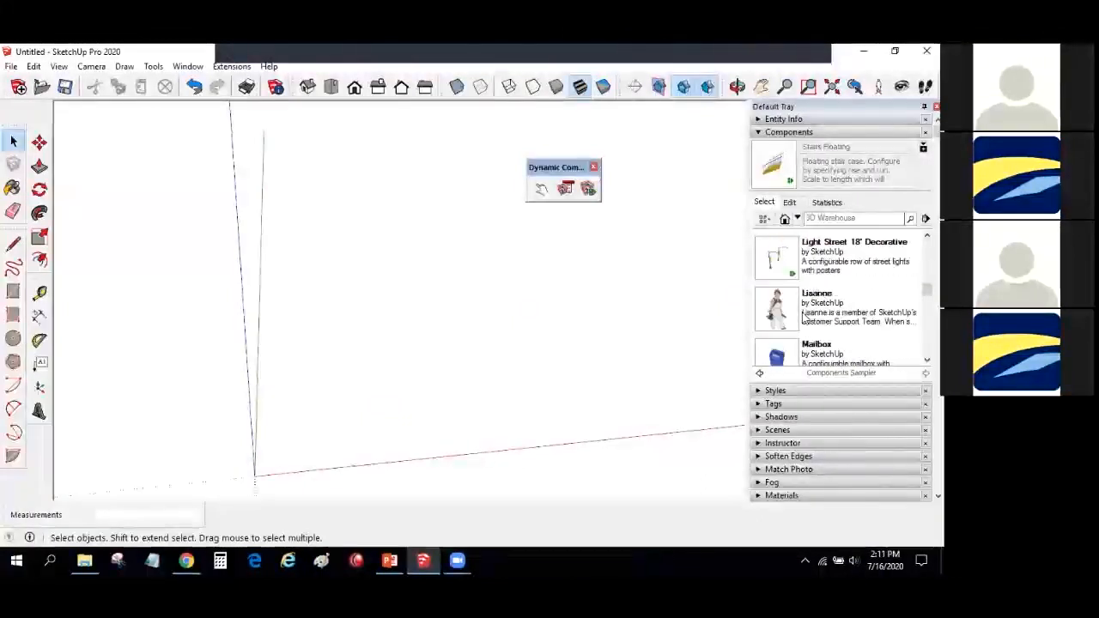
scroll(802, 317, "up", 3)
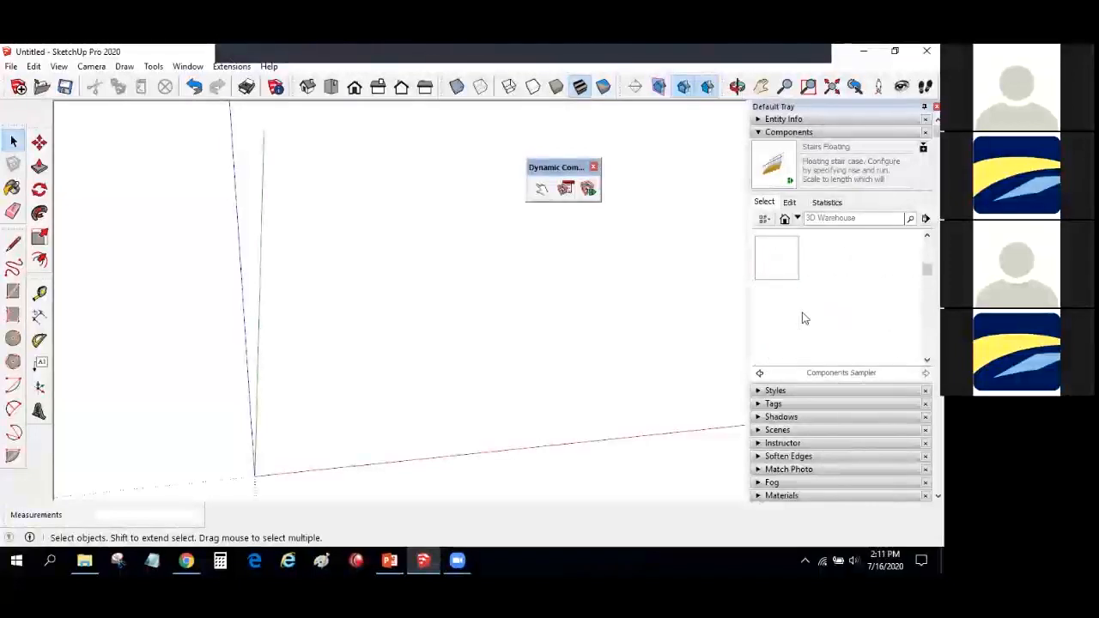
scroll(767, 252, "down", 1)
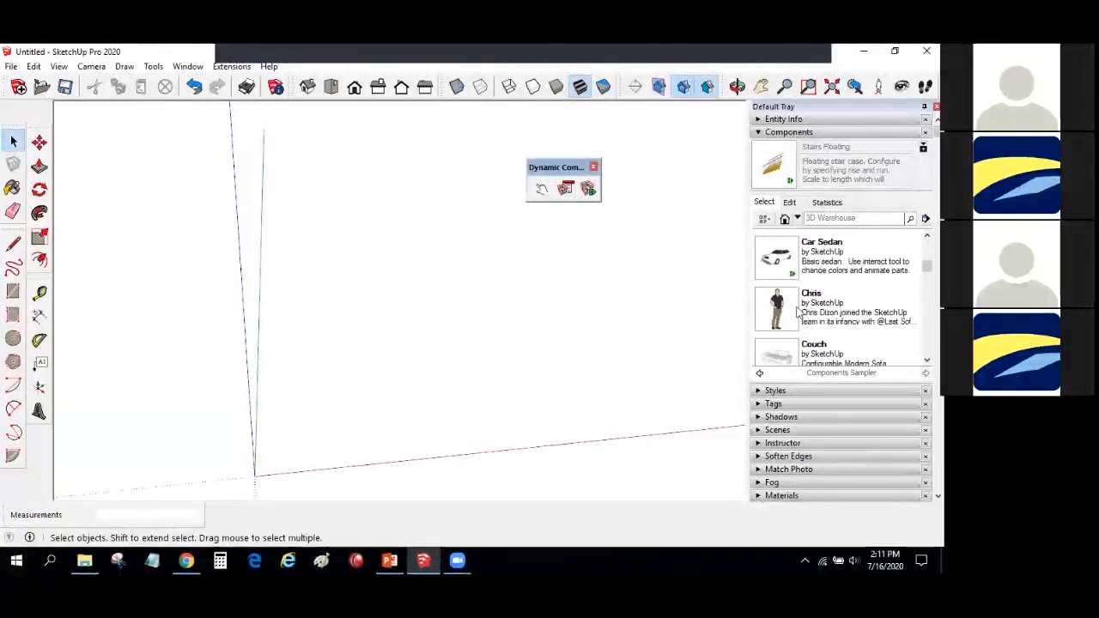
left_click(767, 252)
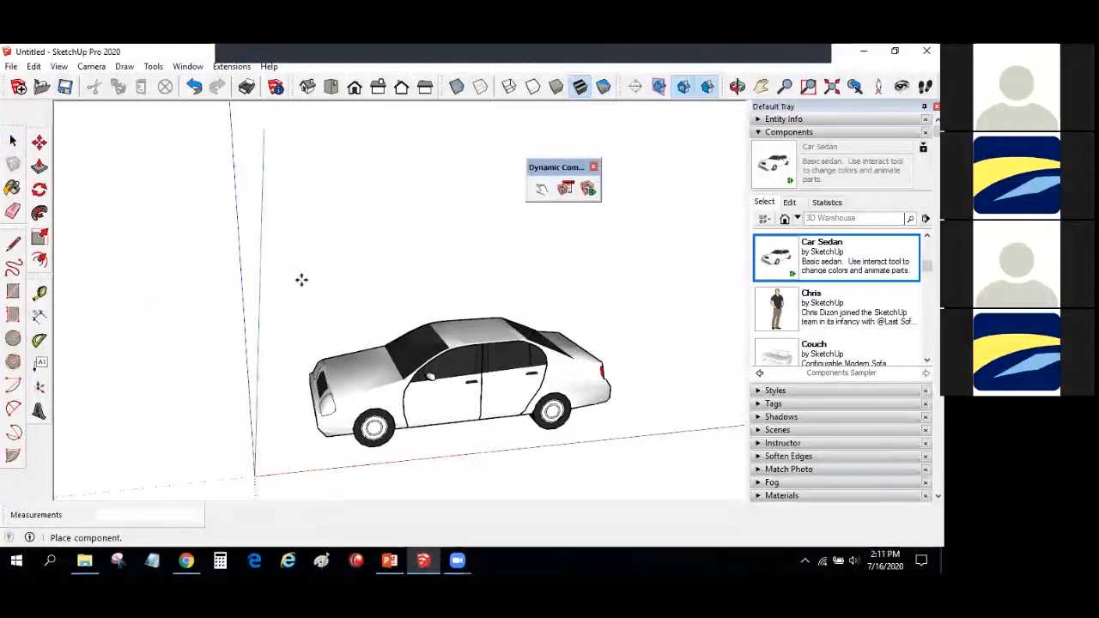
left_click(289, 466)
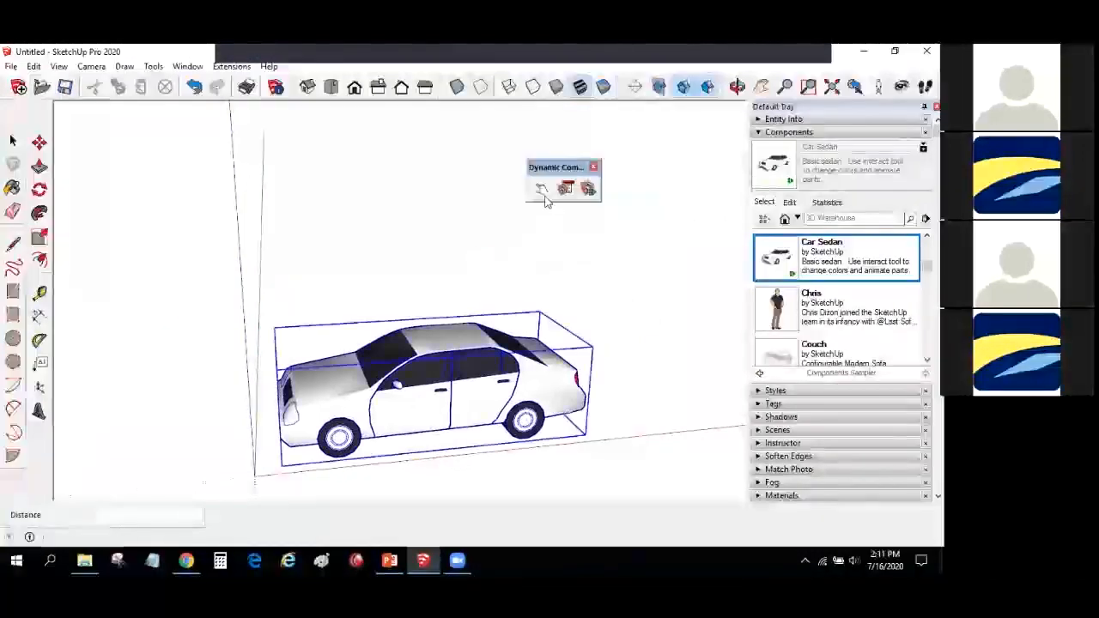
Step: Use the Interact tool on the sedan's body to try red and blue paint before returning it to white
middle_click_drag(289, 466, 309, 463)
middle_click_drag(544, 200, 409, 388)
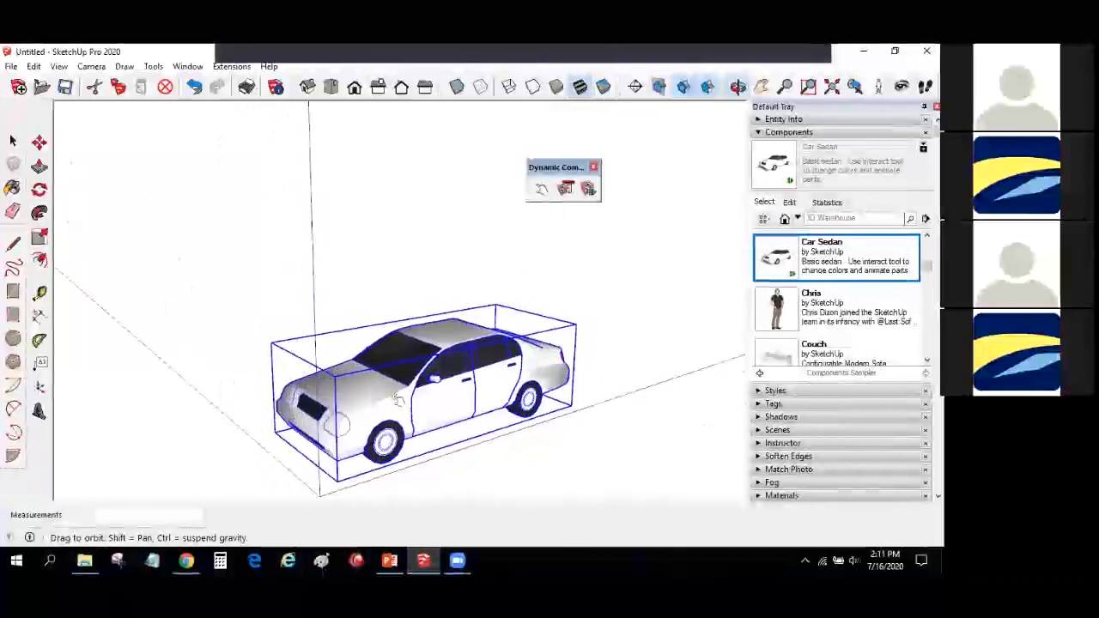
middle_click_drag(185, 345, 353, 343)
left_click(375, 360)
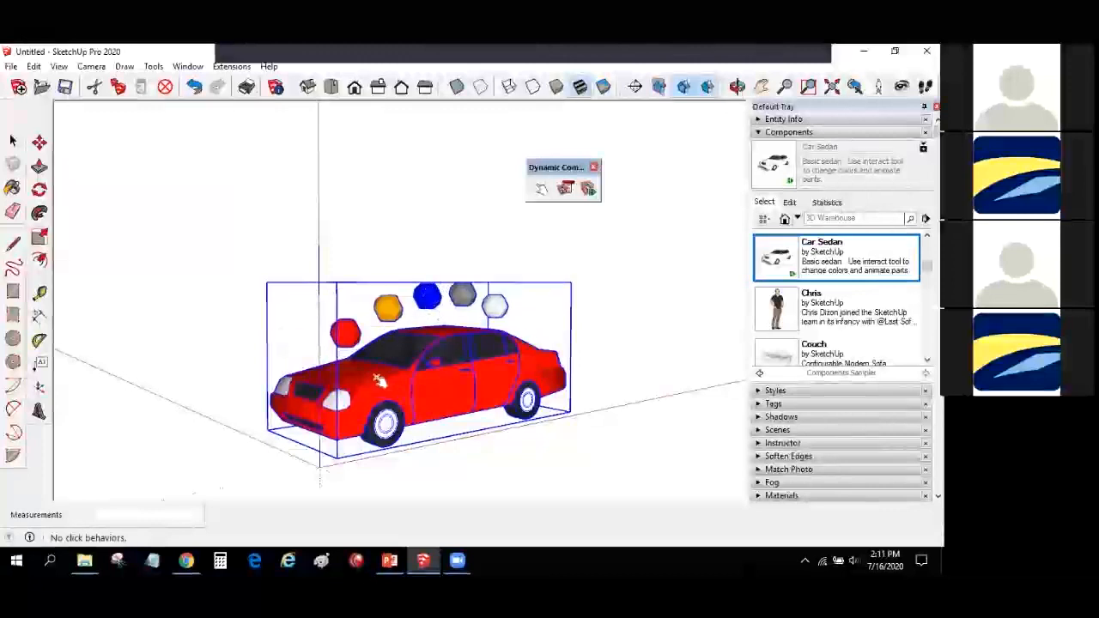
left_click(427, 295)
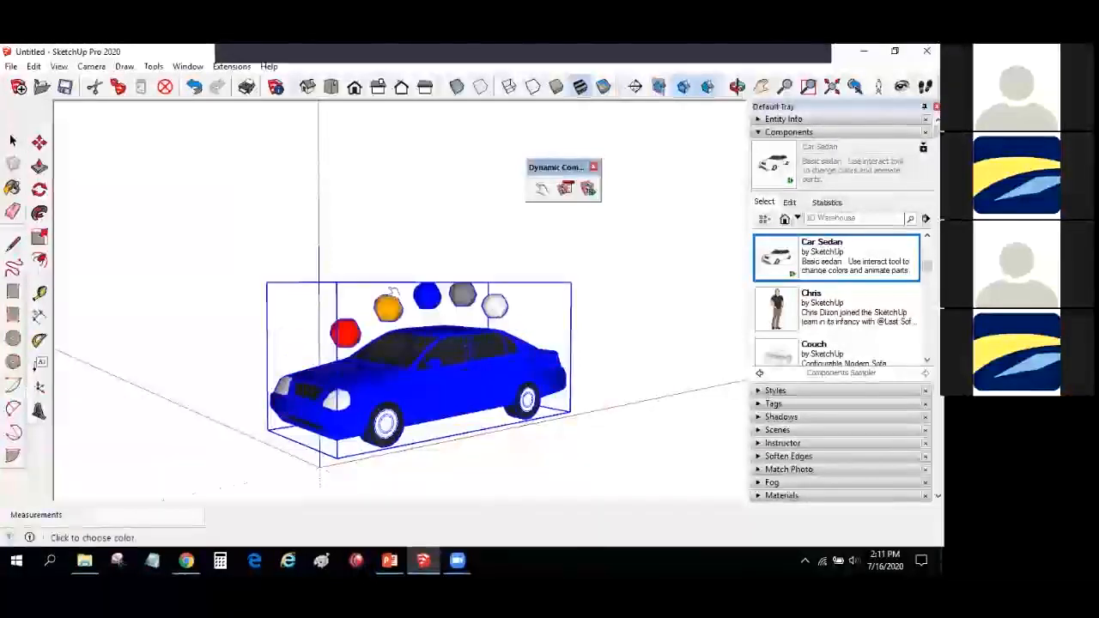
middle_click_drag(401, 296, 467, 352)
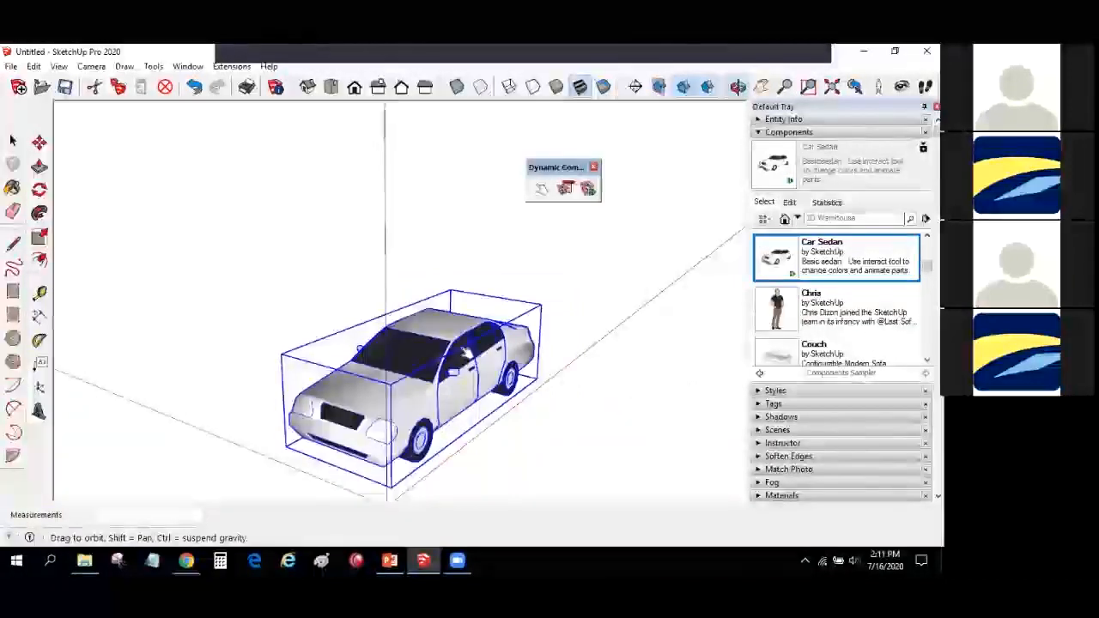
middle_click_drag(458, 422, 470, 375)
scroll(467, 373, "up", 3)
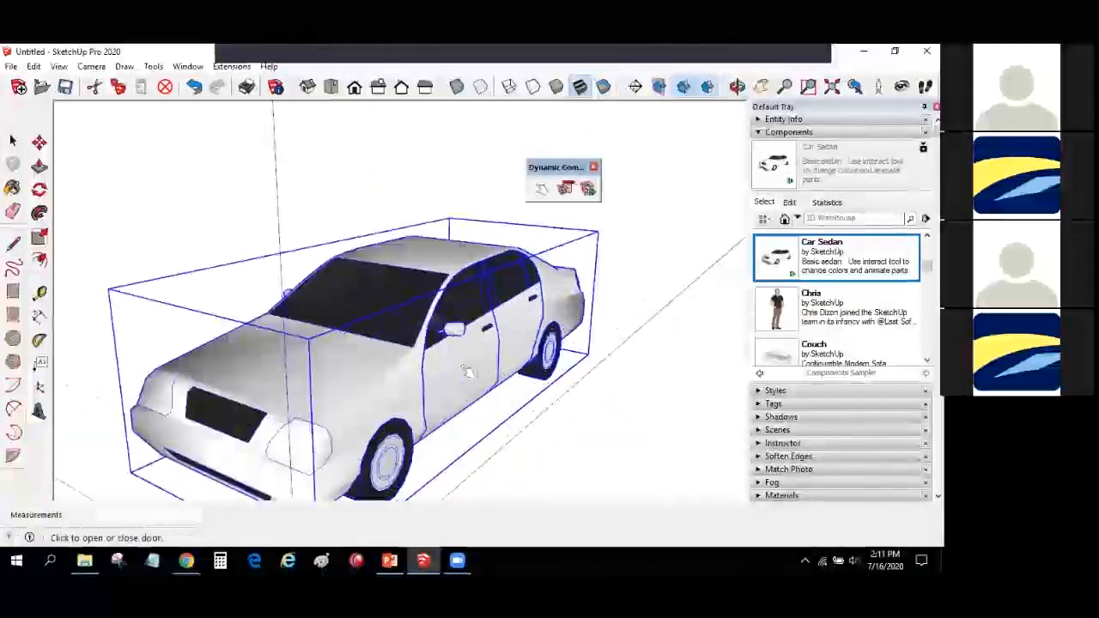
Step: Open the sedan's front and rear doors on both sides with the Interact tool
left_click(467, 373)
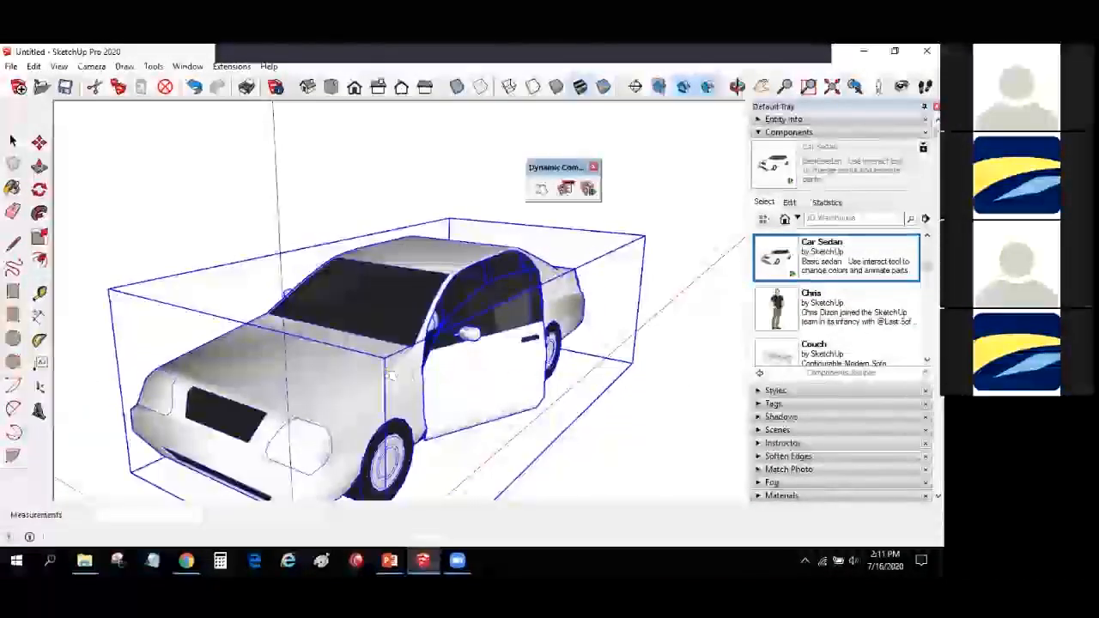
middle_click_drag(223, 376, 361, 375)
left_click(360, 375)
middle_click_drag(399, 334, 513, 347)
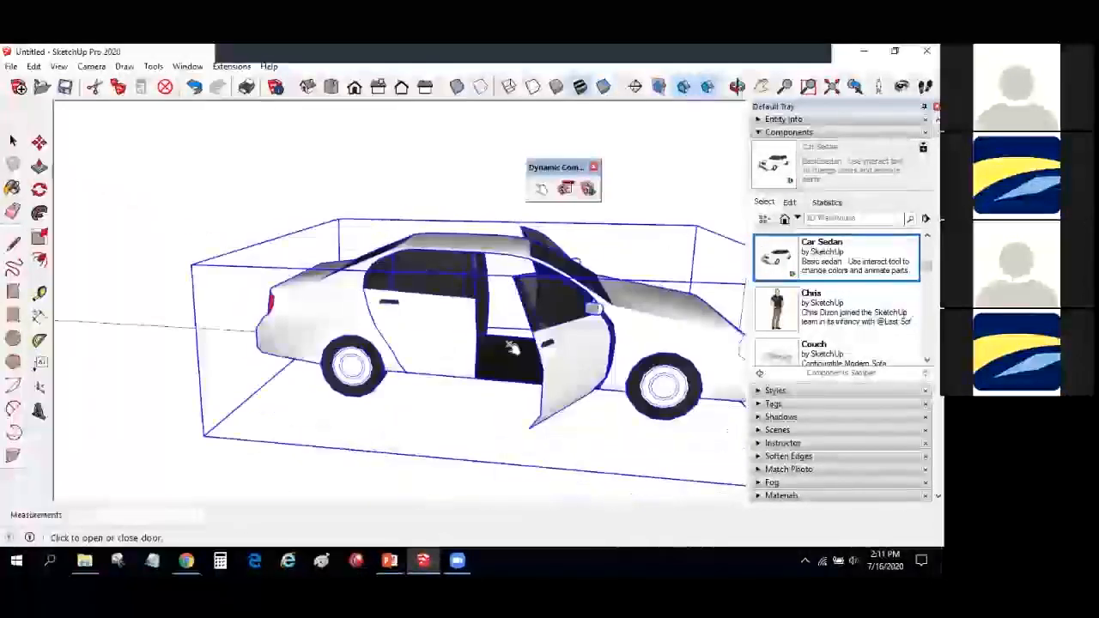
middle_click_drag(269, 436, 335, 330)
middle_click_drag(367, 368, 540, 334)
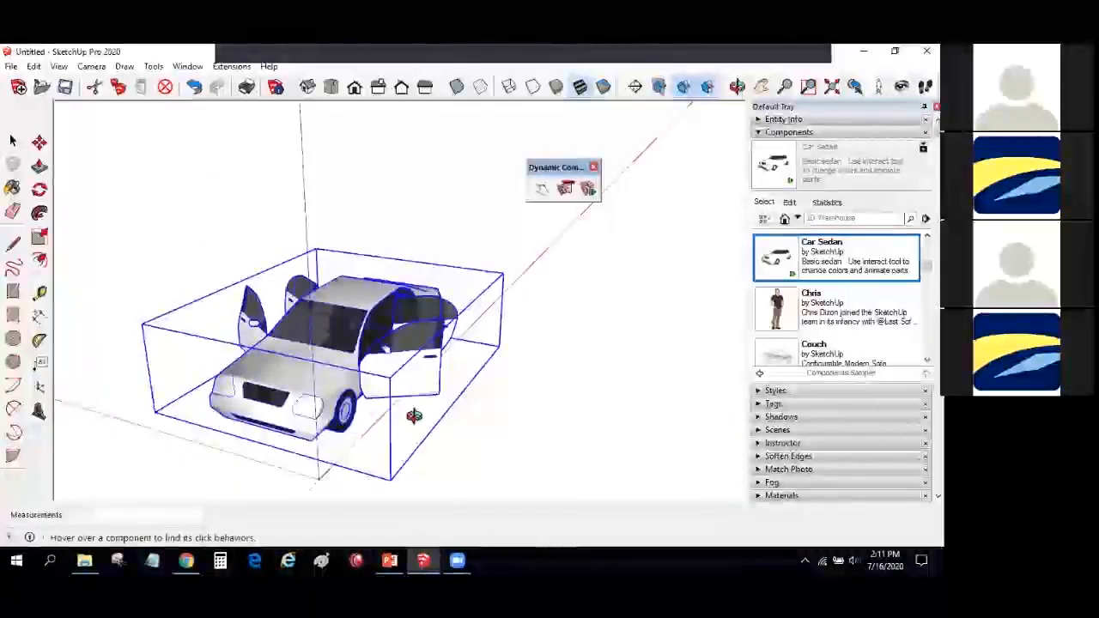
Step: View the sedan with its doors open from several sides and delete it from the model
middle_click_drag(414, 415, 410, 391)
middle_click_drag(301, 400, 425, 379)
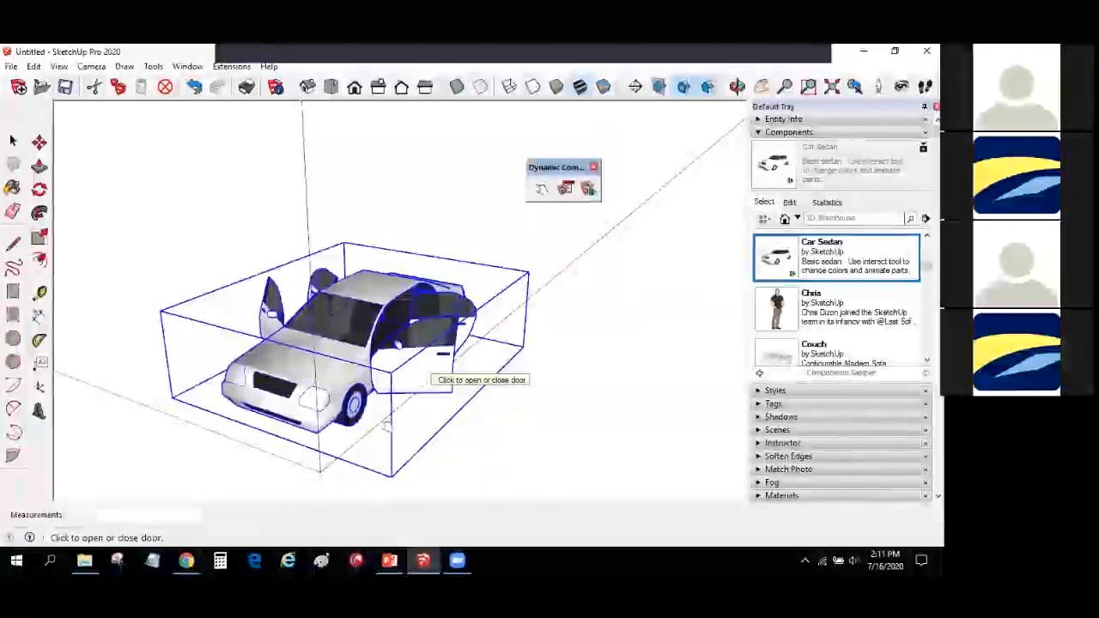
middle_click_drag(363, 417, 573, 359)
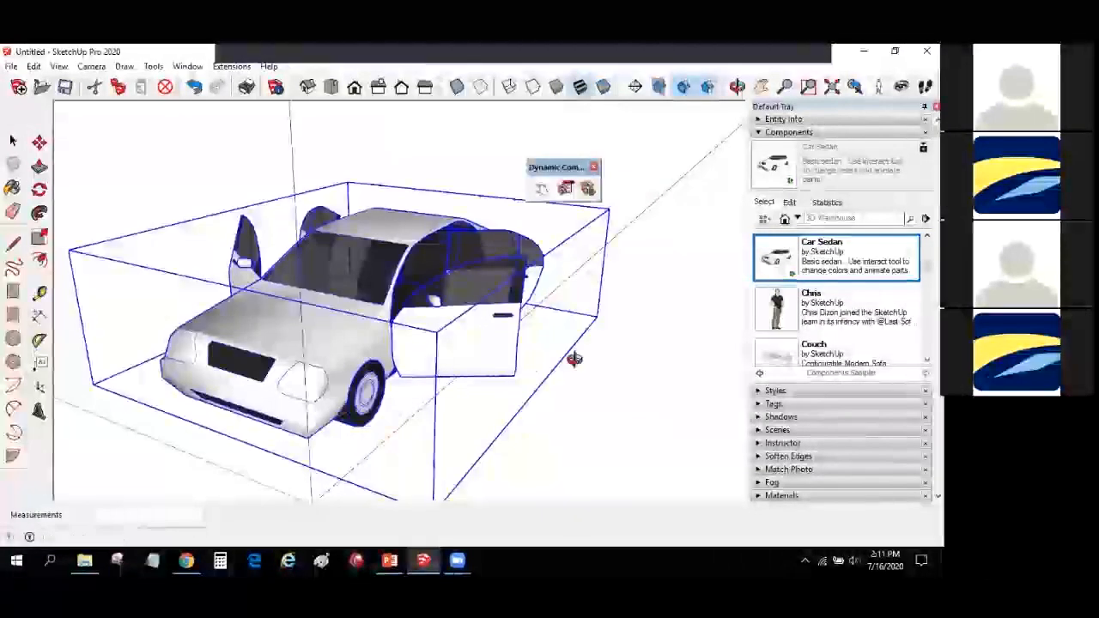
middle_click_drag(388, 369, 215, 344)
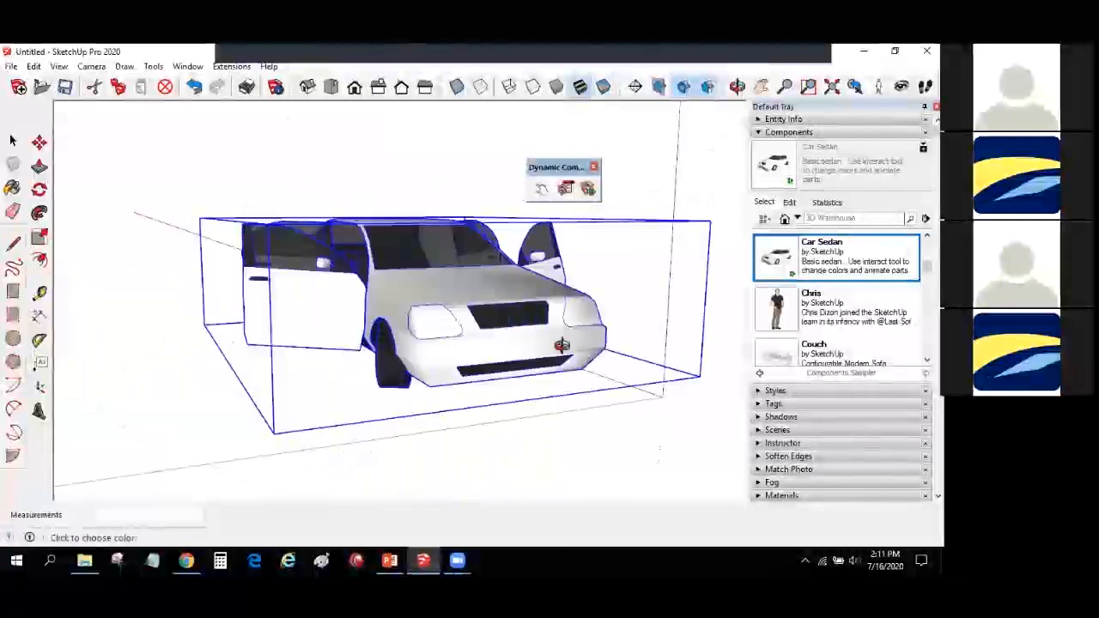
key("space")
middle_click_drag(335, 233, 356, 222)
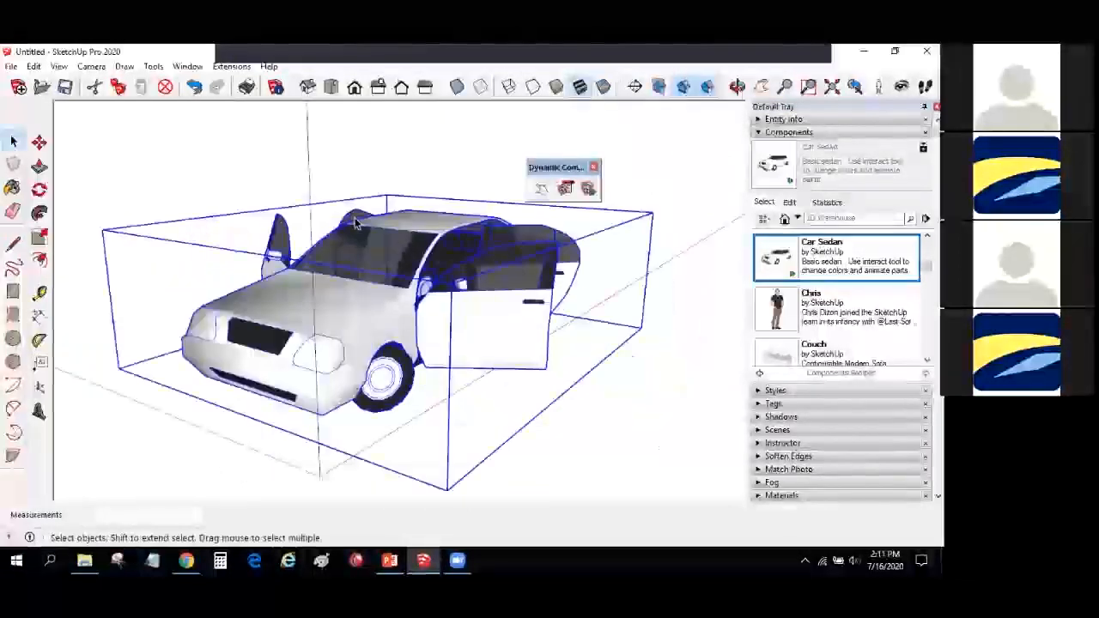
key("Delete")
Step: Place the standing man in a black shirt, check him for click behaviors with the Interact tool, and delete him
left_click(775, 314)
left_click(336, 440)
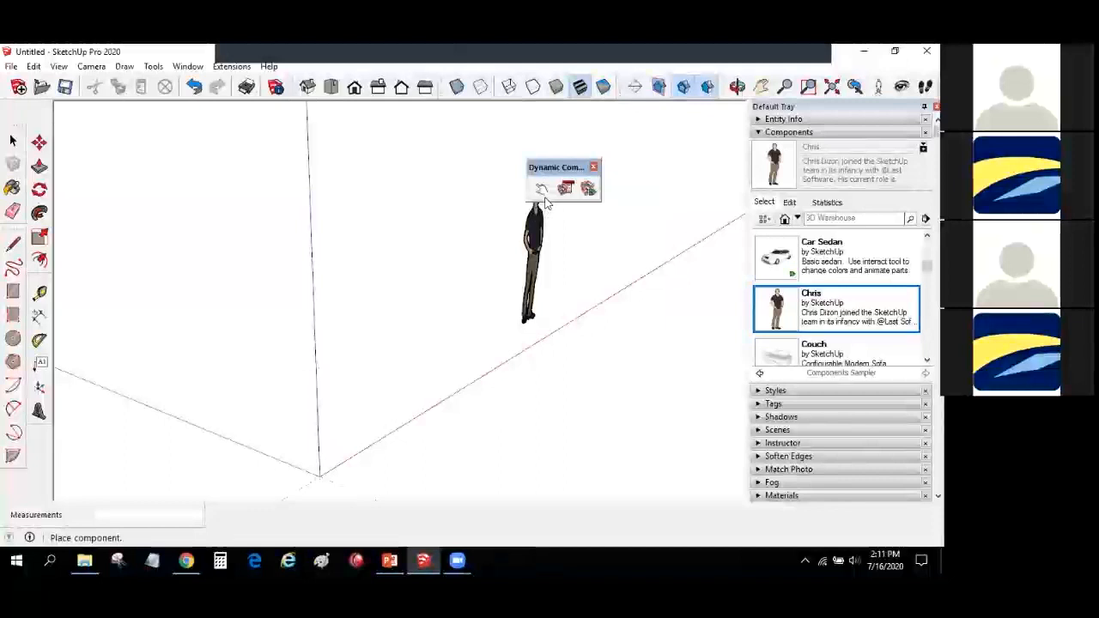
left_click(543, 193)
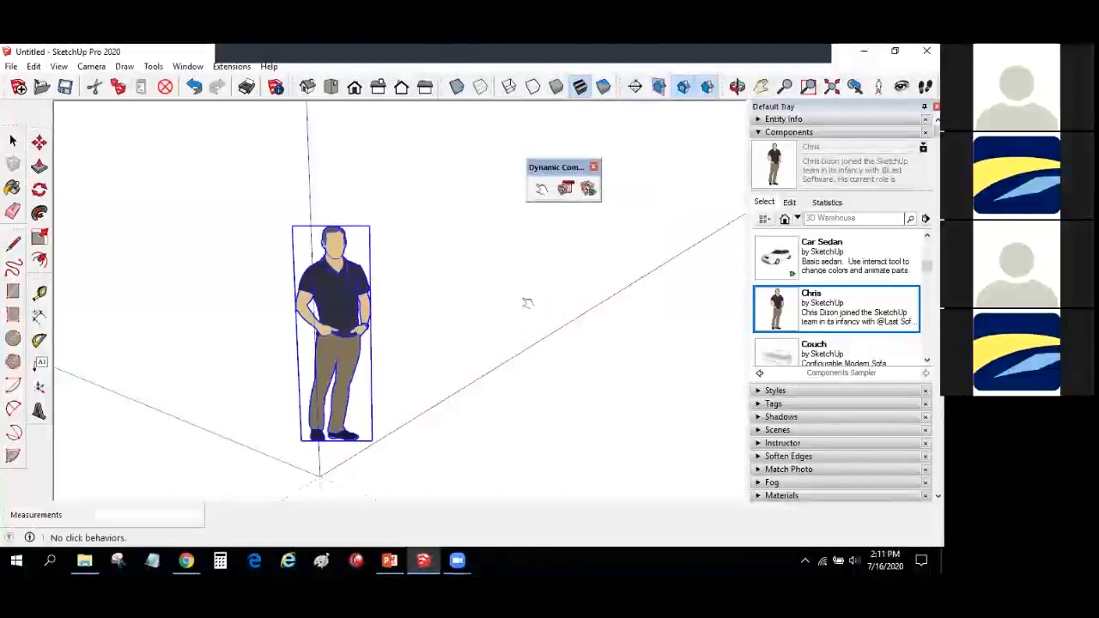
key("Delete")
Step: Place the man in a grey sweater near the origin, test his speech bubble with the Interact tool, and delete him
scroll(789, 361, "down", 1)
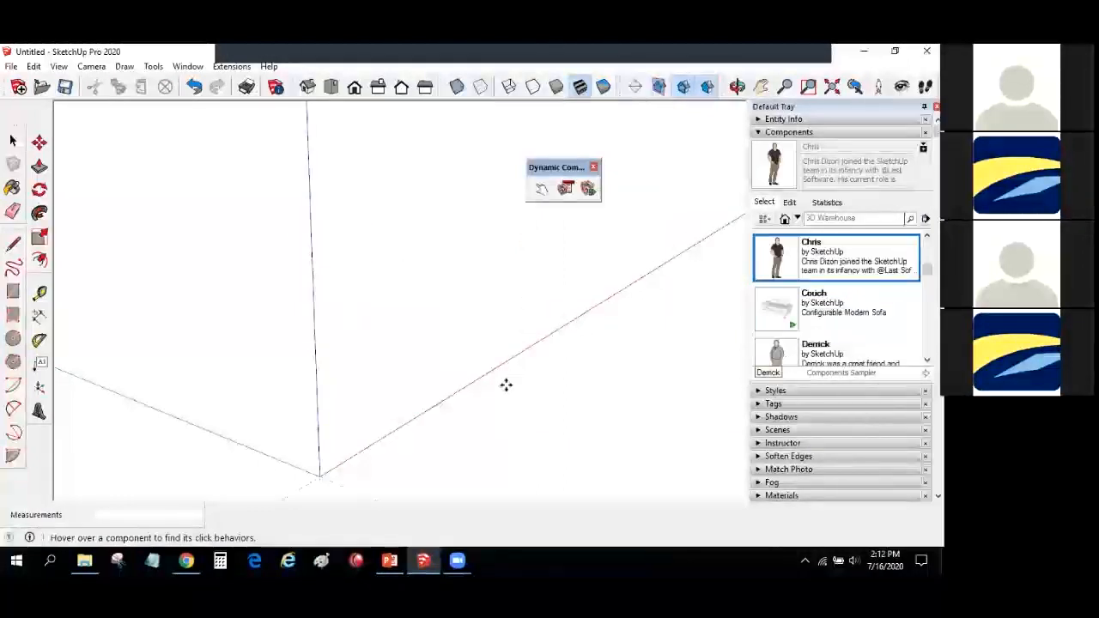
left_click(775, 353)
left_click(365, 416)
left_click(542, 193)
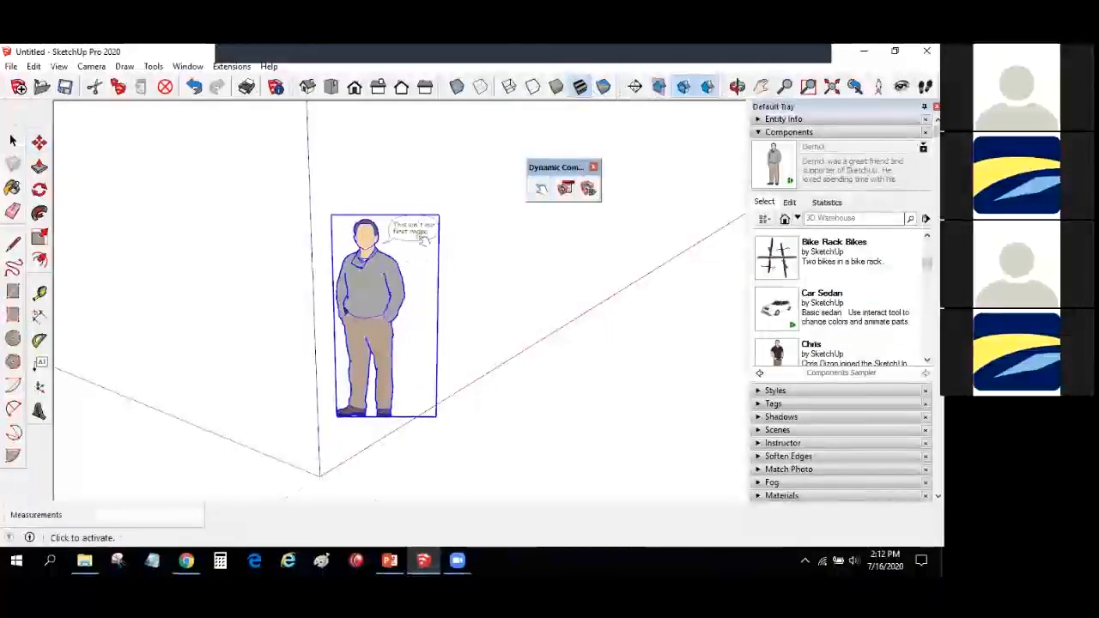
key("space")
key("Delete")
Step: Browse the remaining sampler components down to the furniture and trees, and close the floating Dynamic Components toolbar
scroll(834, 320, "down", 3)
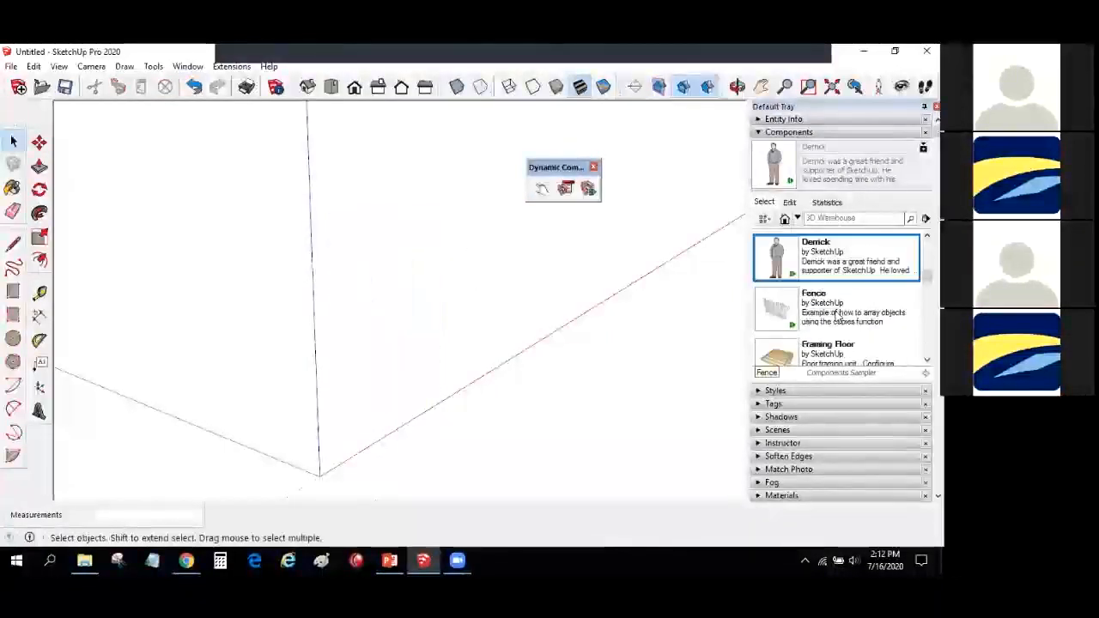
scroll(828, 319, "down", 8)
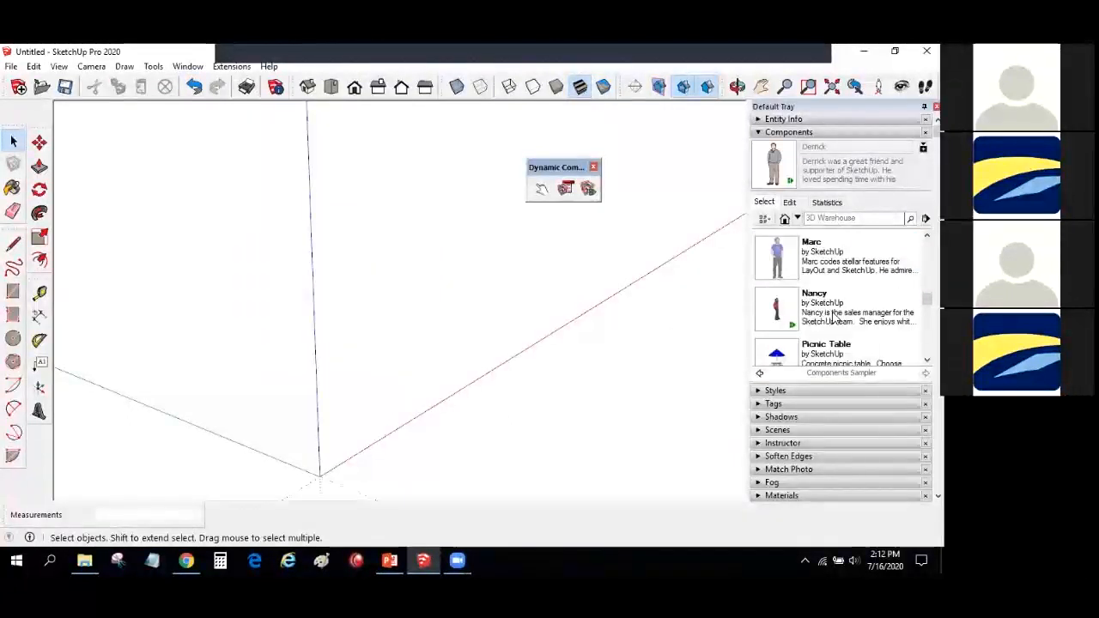
scroll(814, 320, "down", 5)
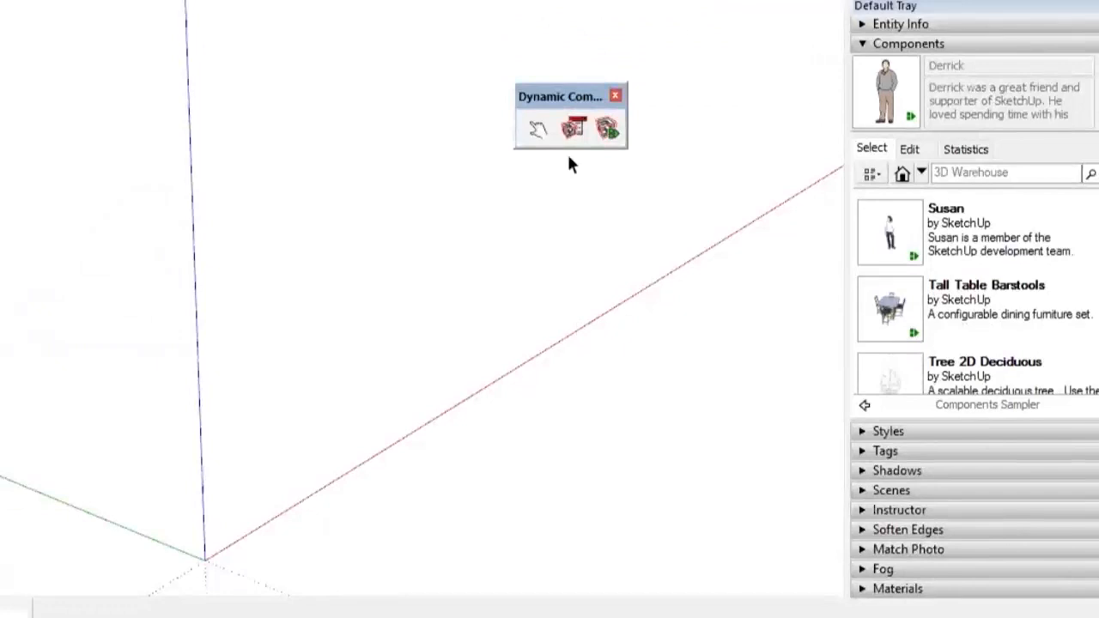
left_click(615, 95)
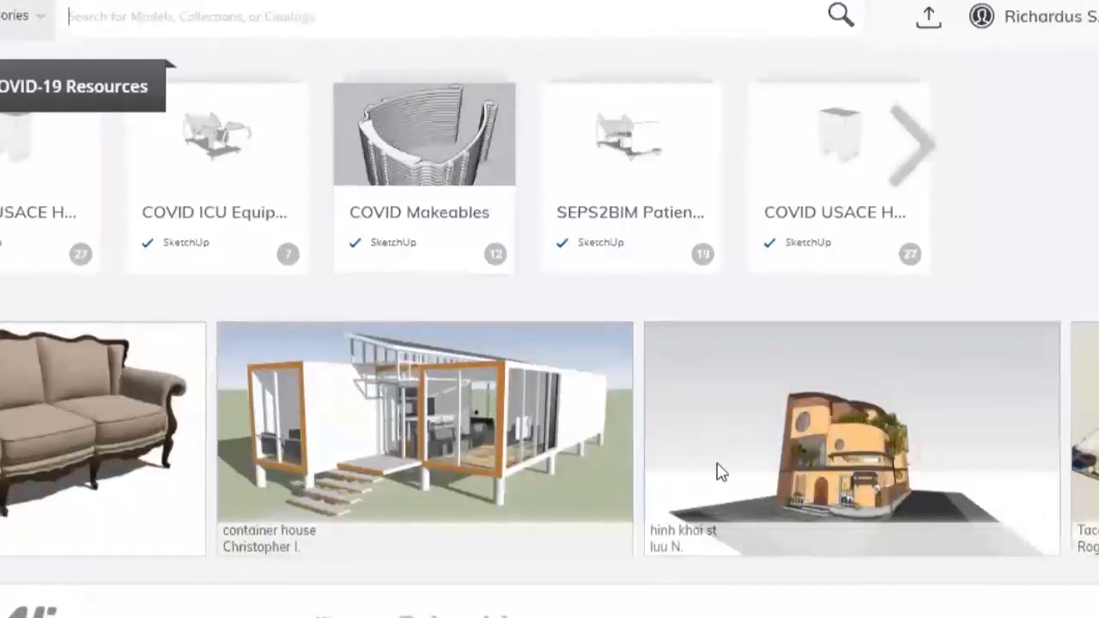
Step: Switch to the 3D Warehouse website, browse its front page, and search the models for "mesin atm"
scroll(716, 473, "down", 1)
scroll(713, 472, "down", 1)
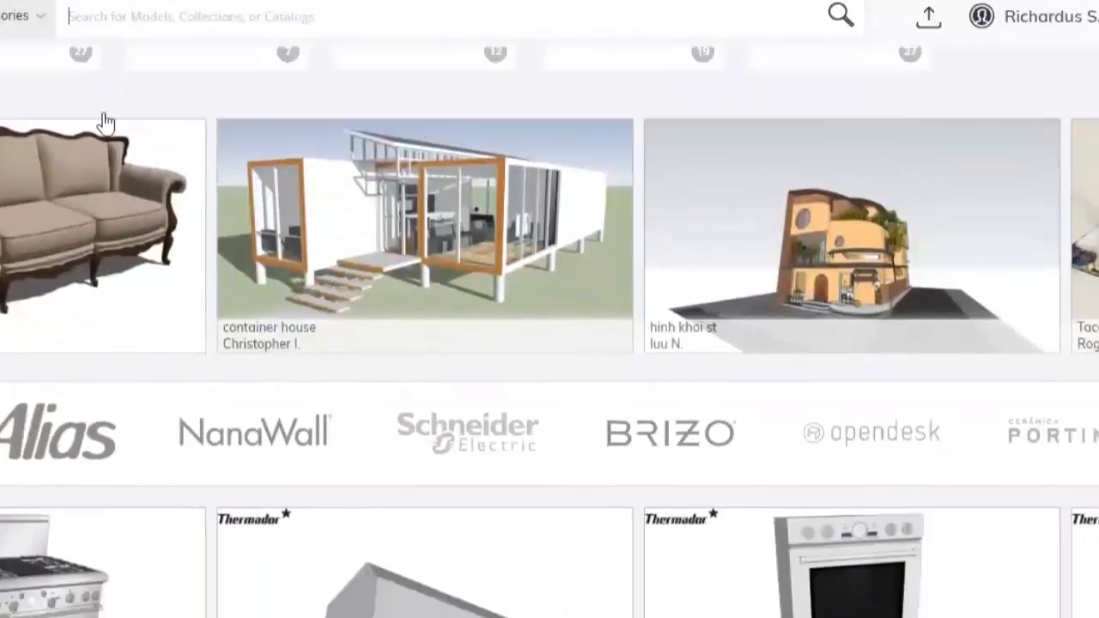
scroll(105, 122, "down", 1)
scroll(547, 184, "down", 2)
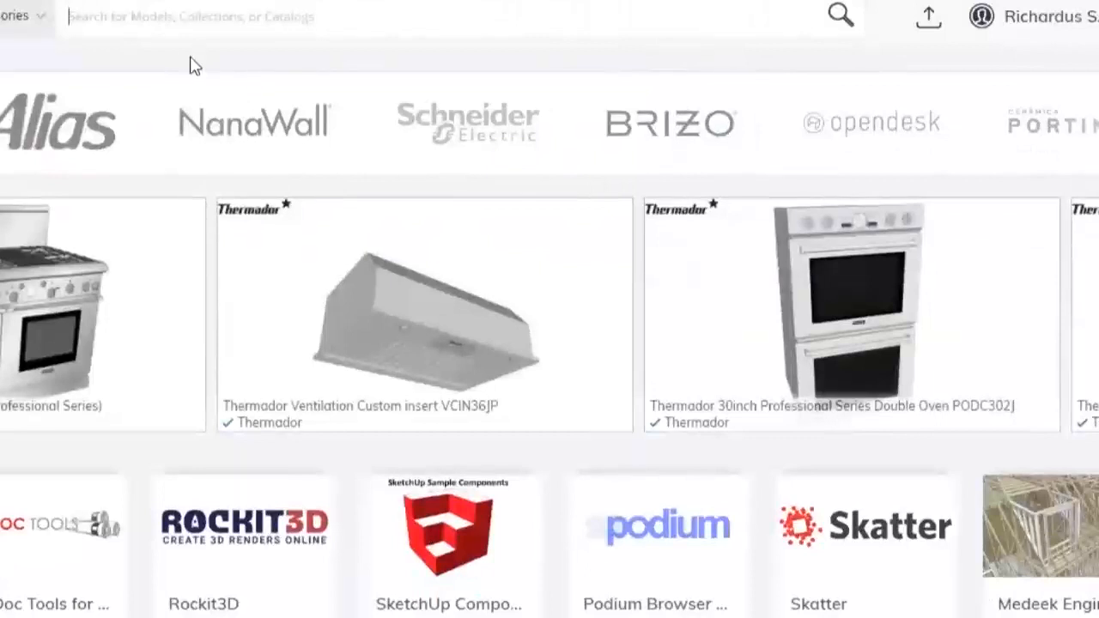
scroll(174, 23, "down", 3)
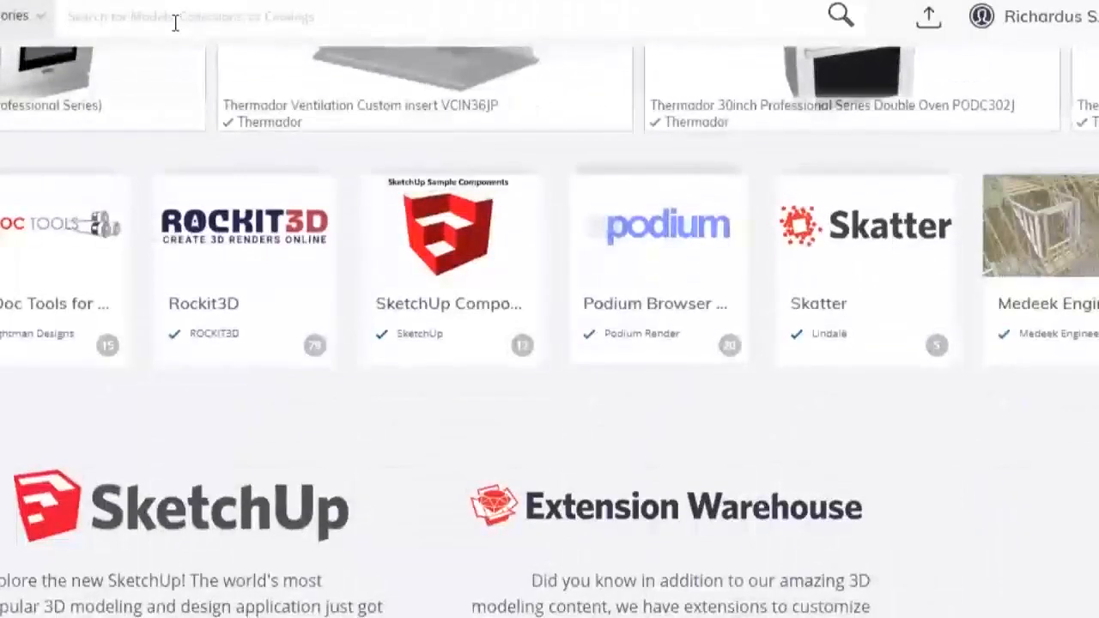
scroll(175, 23, "down", 1)
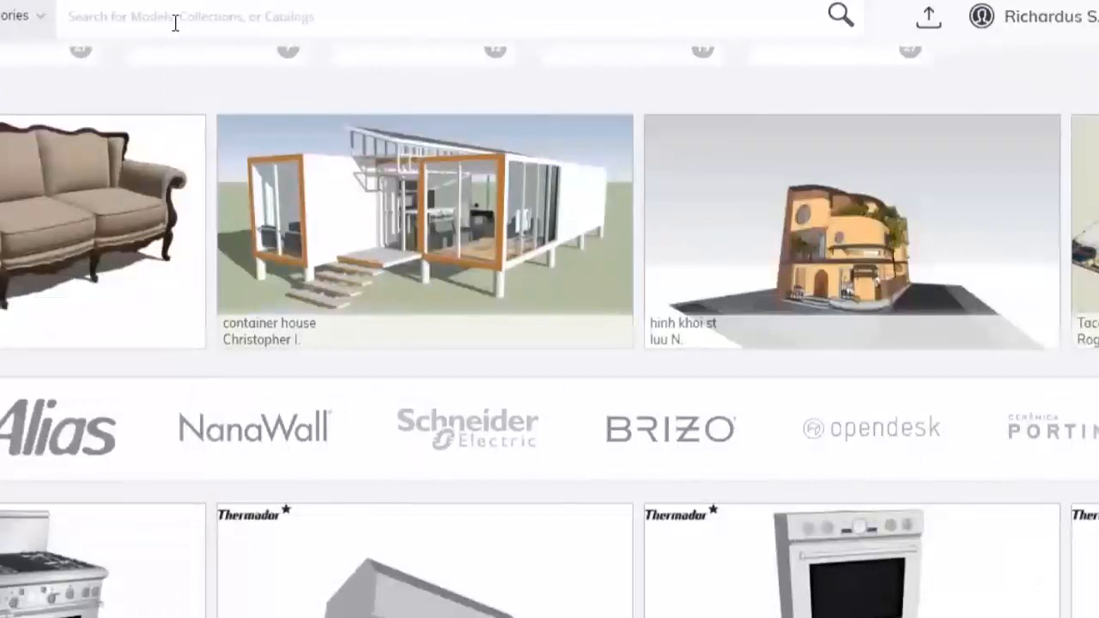
left_click(174, 23)
type("mesin atm")
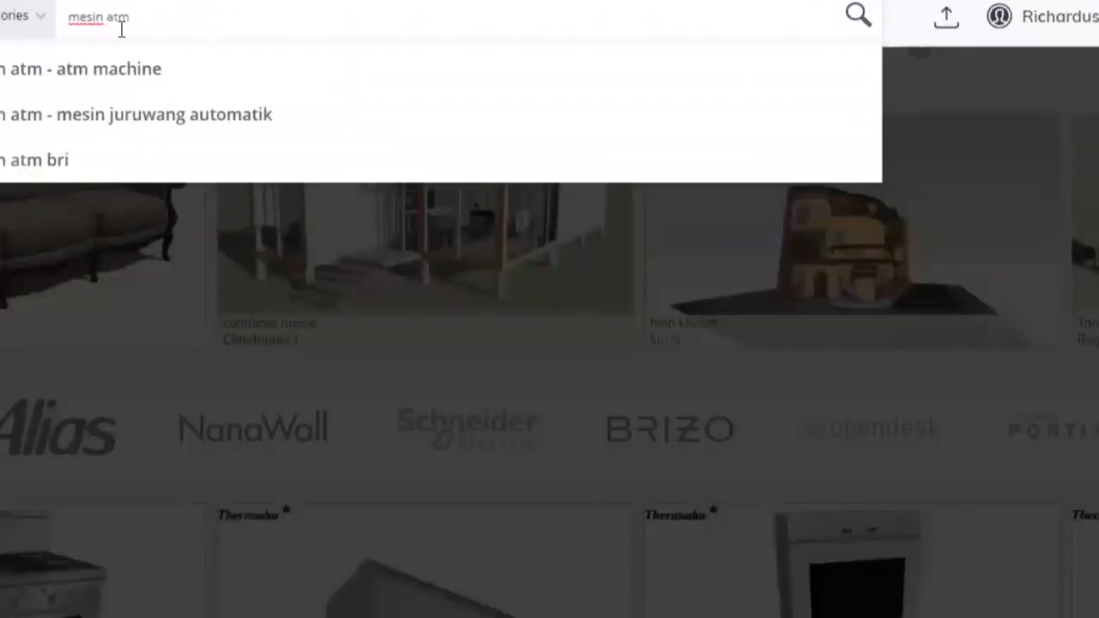
key("Return")
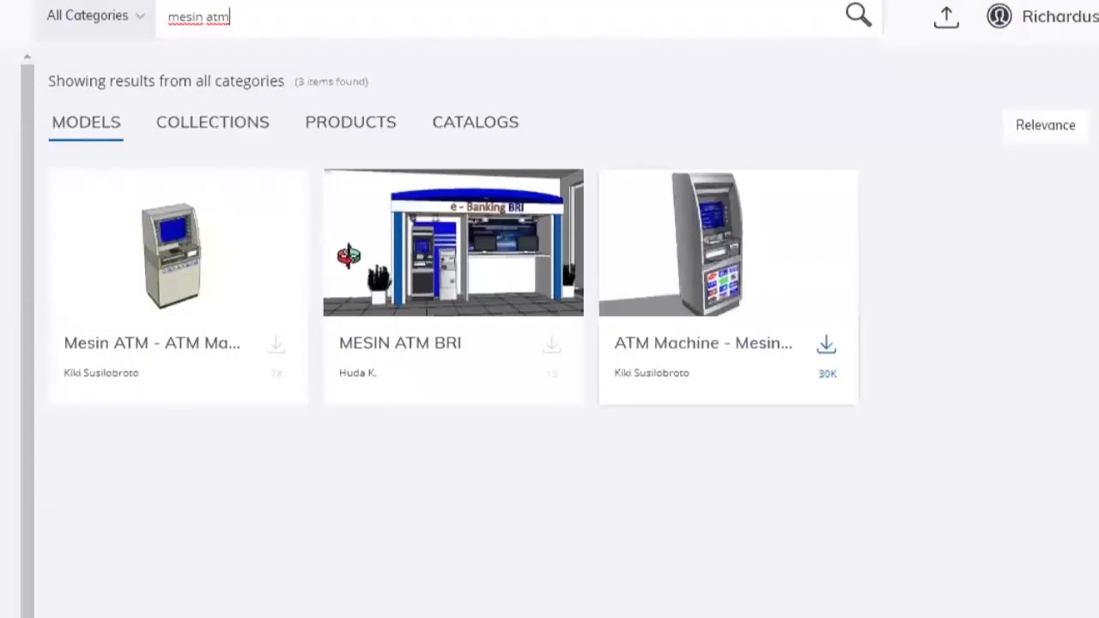
Step: Open the tall grey ATM machine model and examine it in the 3D preview from several sides and close up at its screen
left_click(624, 304)
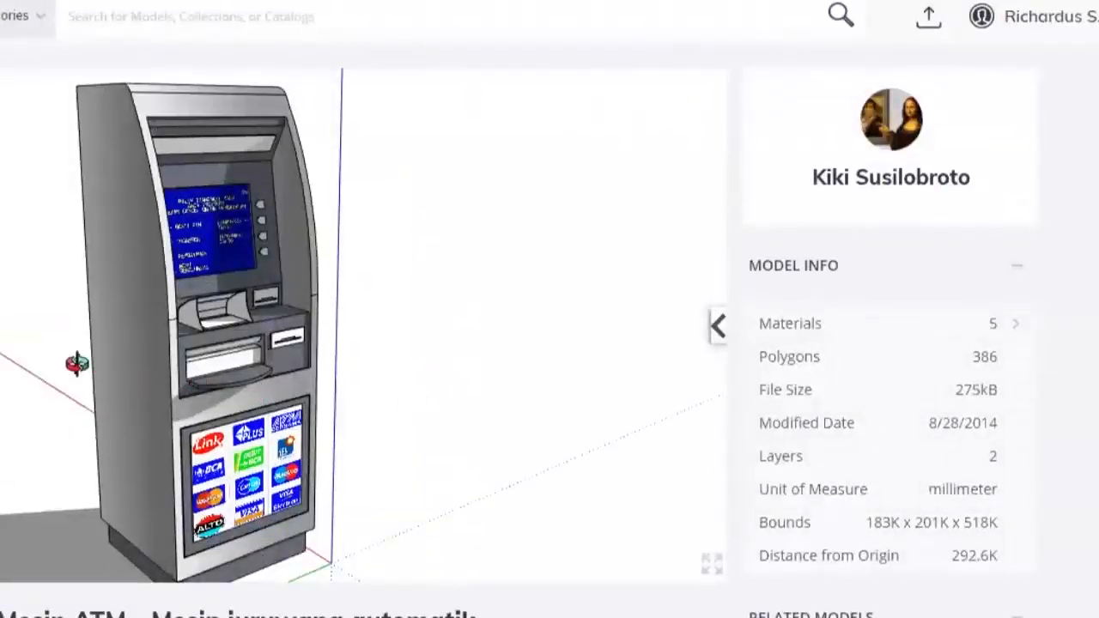
left_click_drag(416, 265, 628, 398)
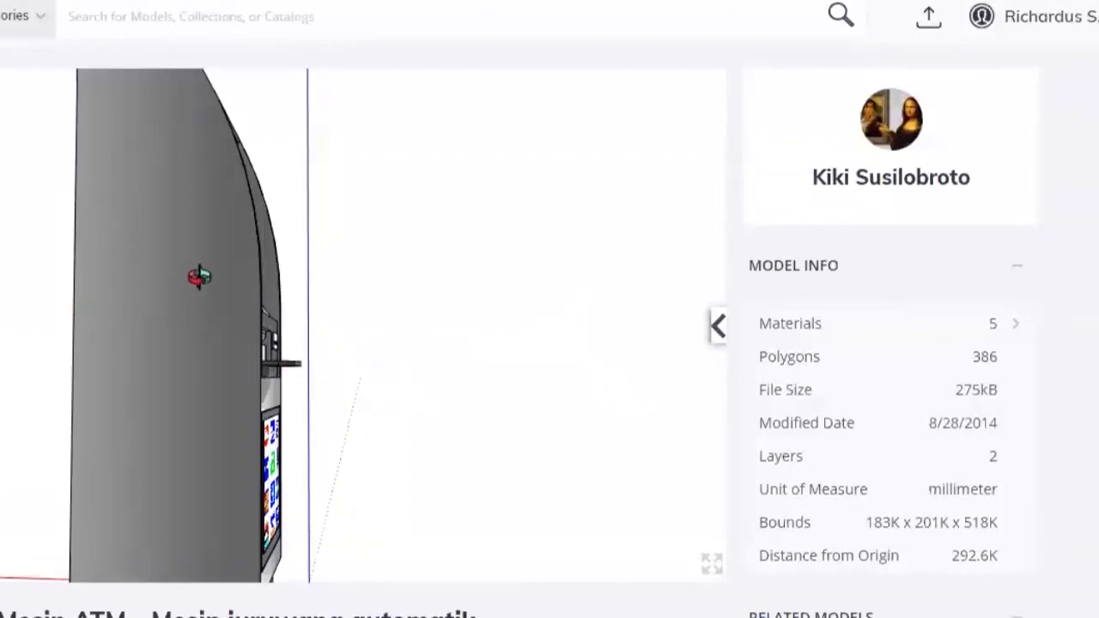
left_click_drag(198, 275, 216, 236)
scroll(234, 231, "up", 5)
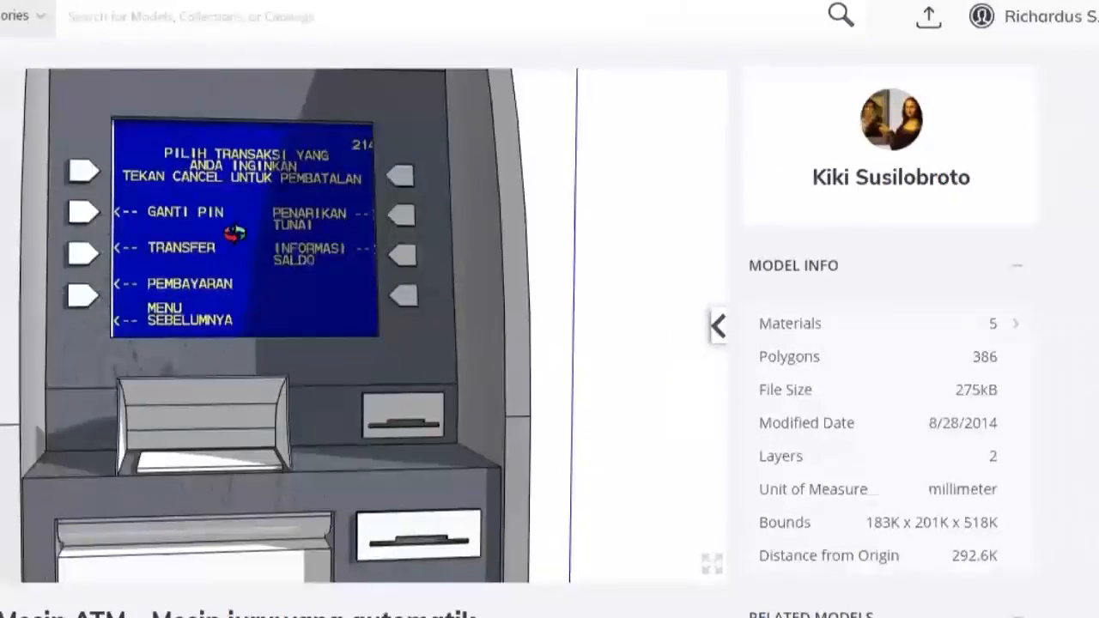
scroll(233, 244, "up", 1)
scroll(227, 382, "down", 5)
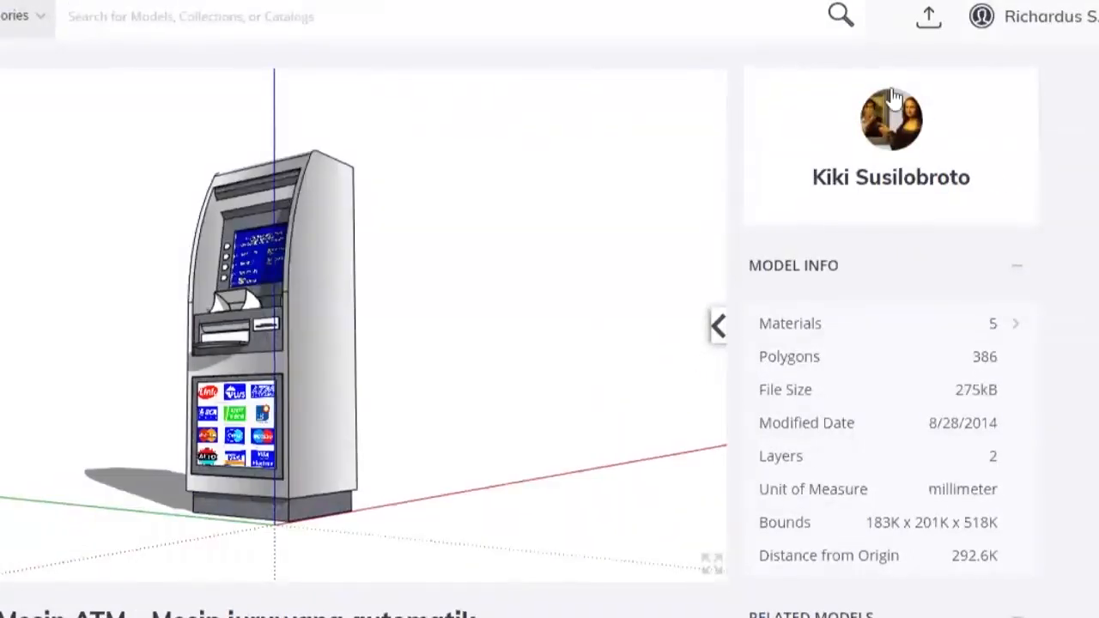
Step: View the ATM model's title and description and highlight "Mesin juruwang automatik" in the title
scroll(892, 100, "down", 1)
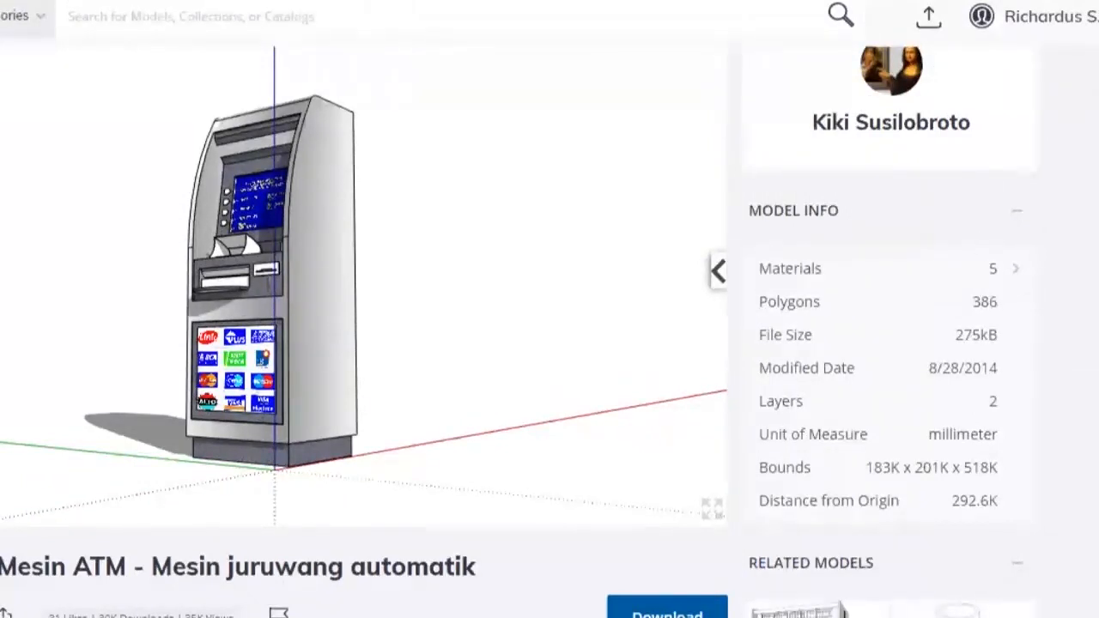
scroll(678, 283, "down", 4)
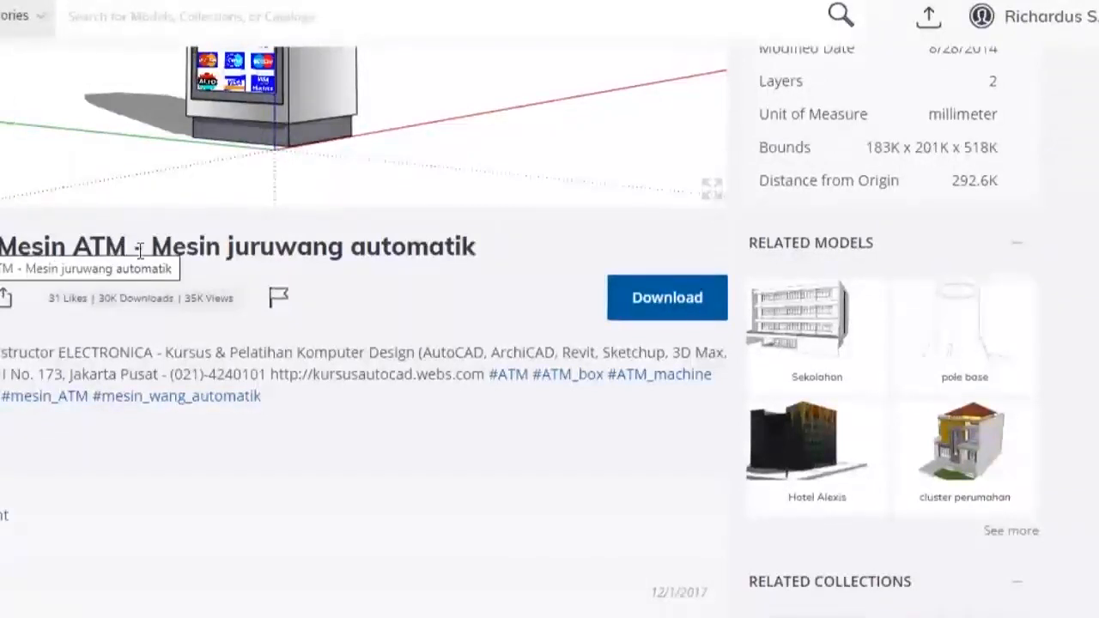
left_click_drag(152, 247, 537, 263)
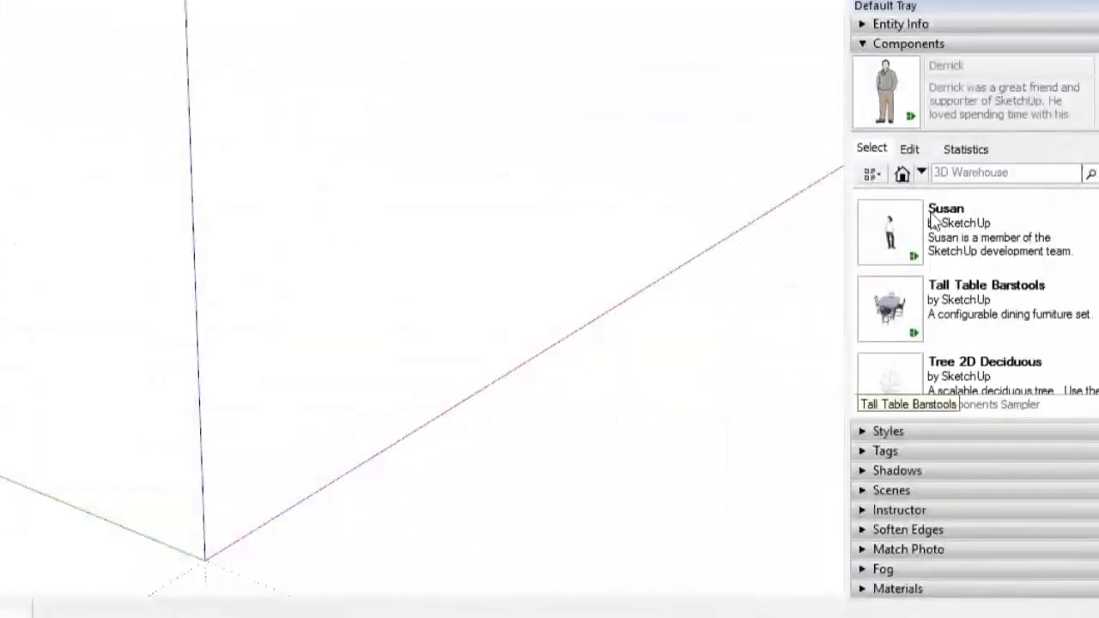
Step: Switch back to SketchUp, search 3D Warehouse for "mesin atm" from the component browser, and highlight the search term
left_click(961, 173)
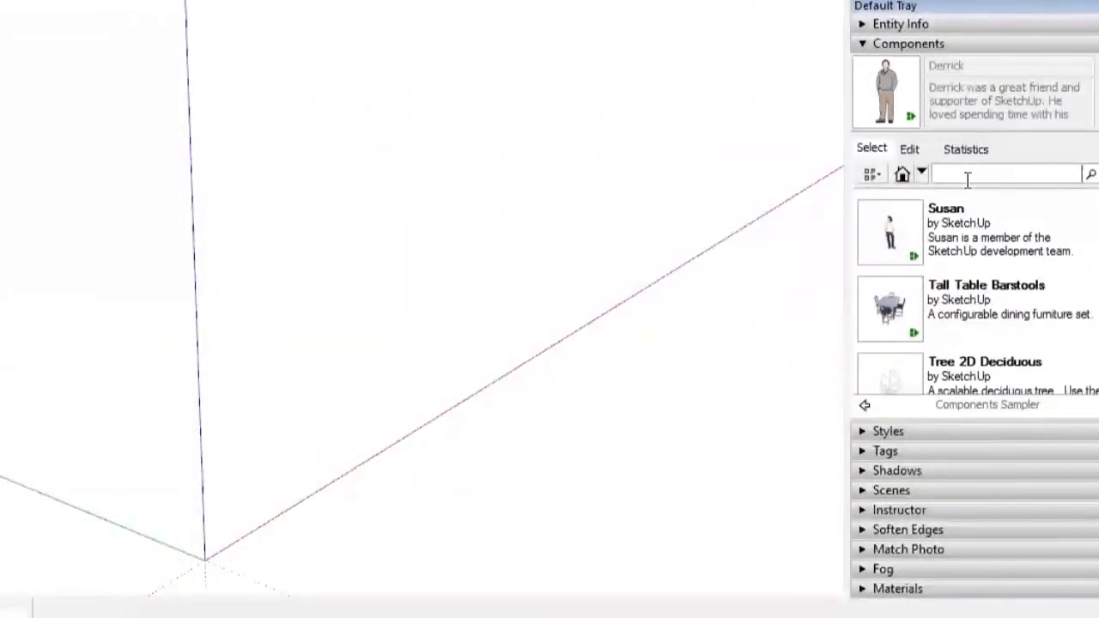
type("kur")
type("mesin a")
type("tm")
key("Return")
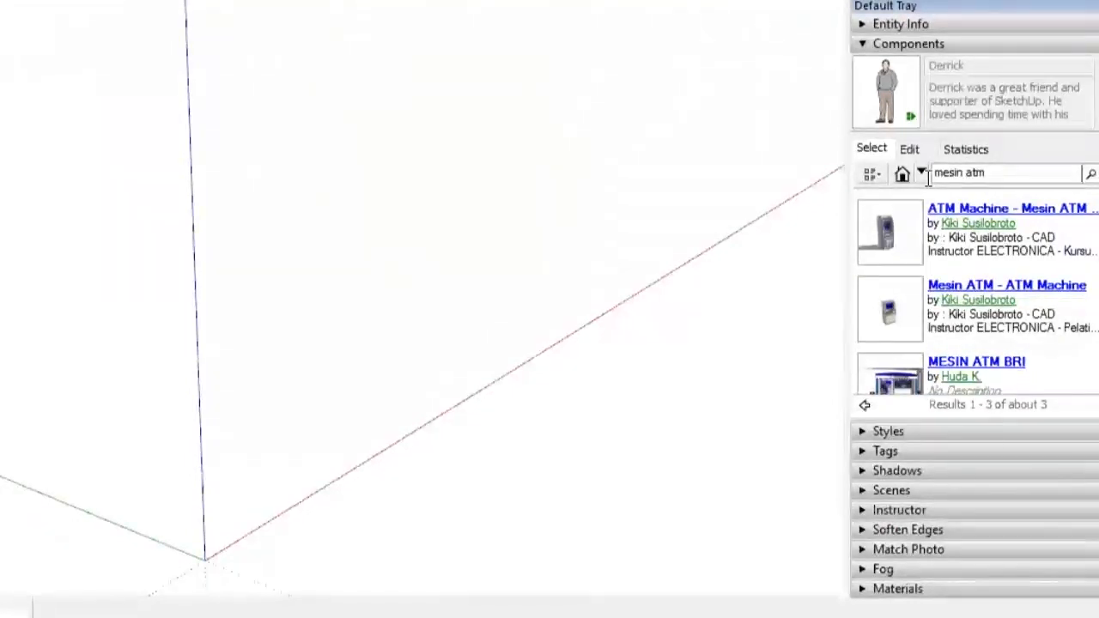
left_click_drag(928, 176, 985, 179)
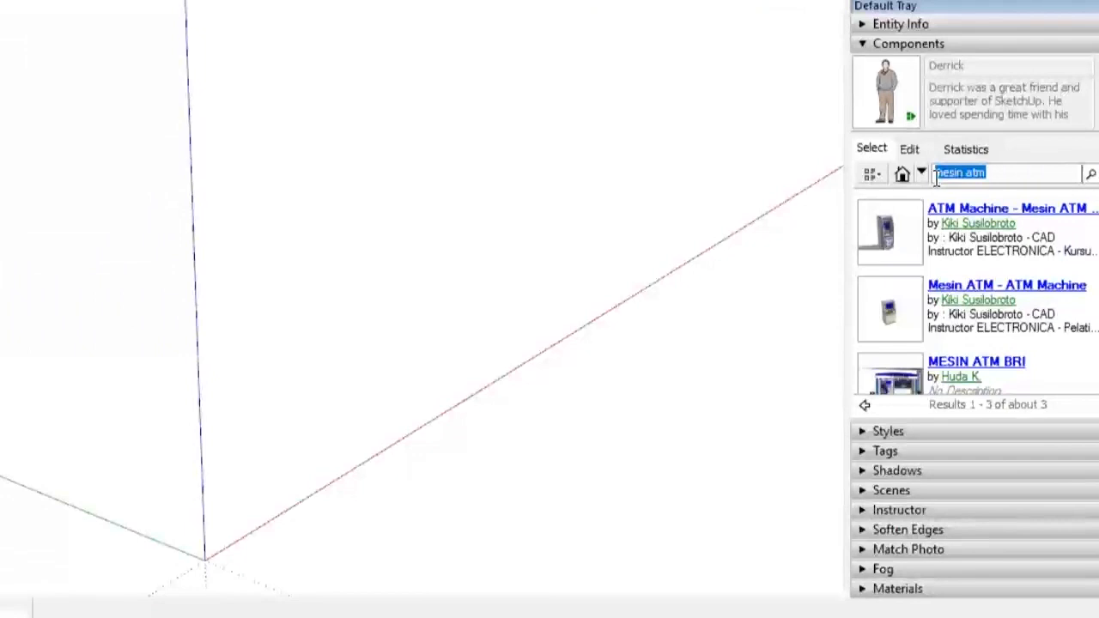
left_click(998, 173)
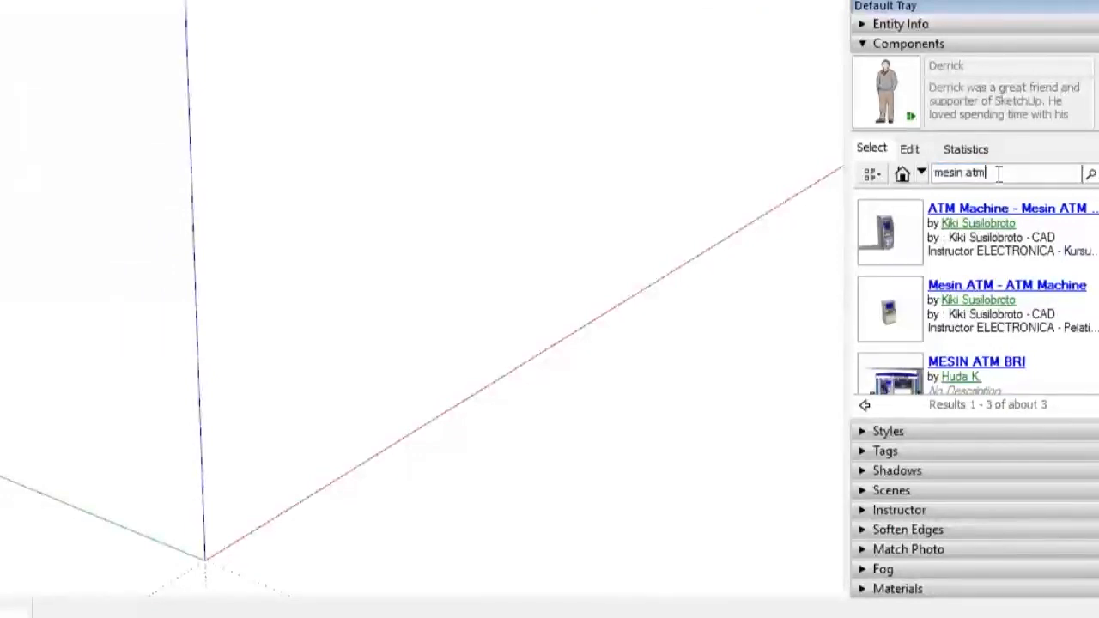
left_click_drag(998, 174, 928, 182)
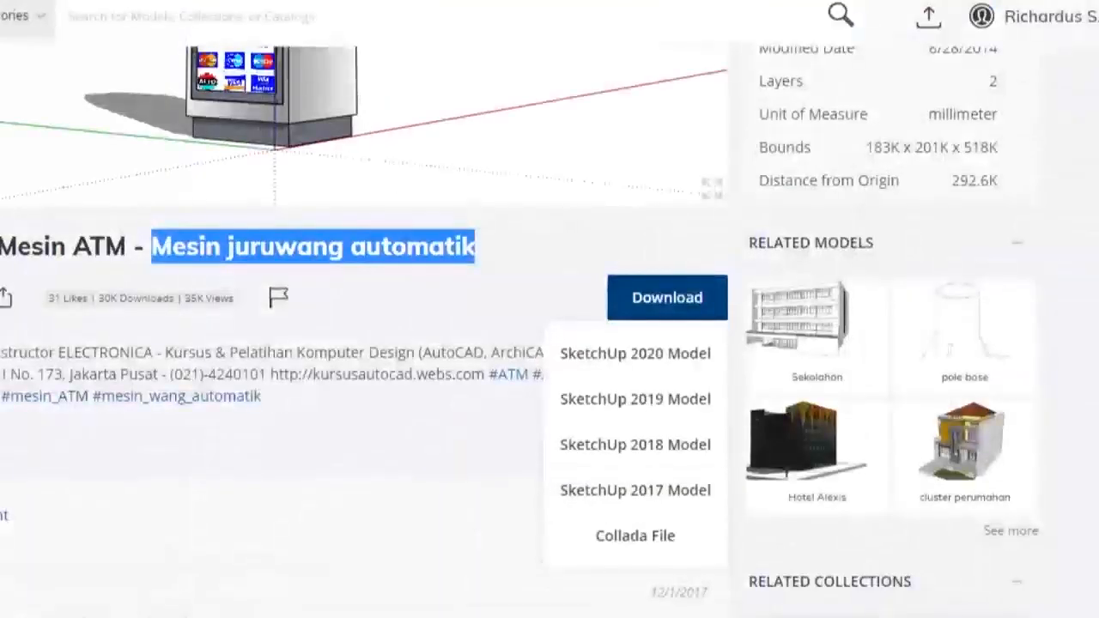
Step: Return to the ATM model's web page, dismiss its download format list, and zoom the model preview in and out
left_click(412, 294)
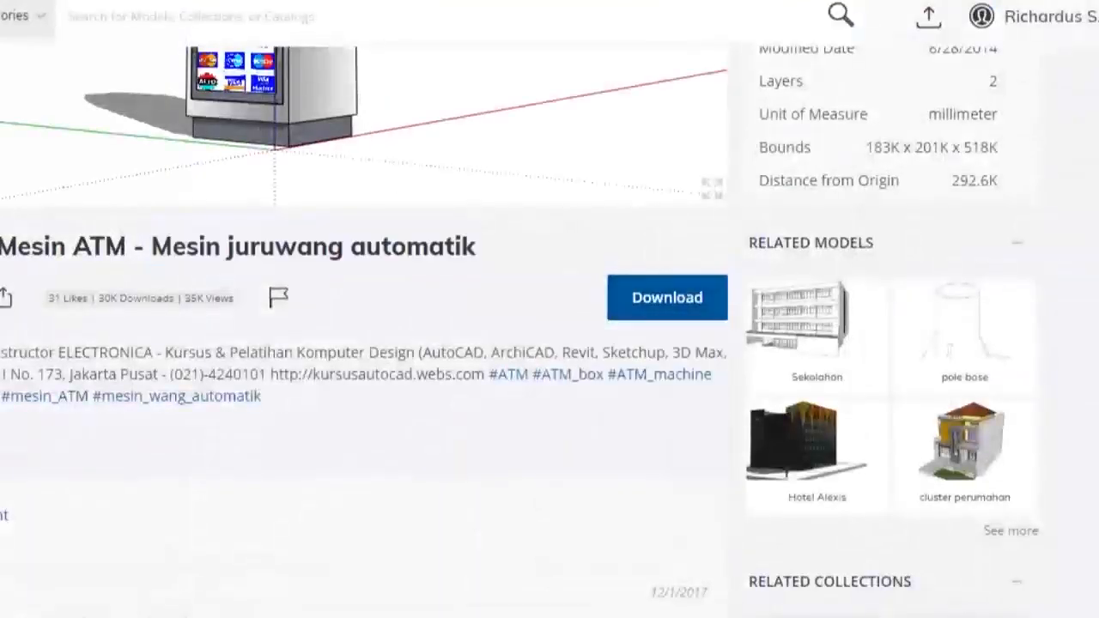
scroll(403, 187, "up", 3)
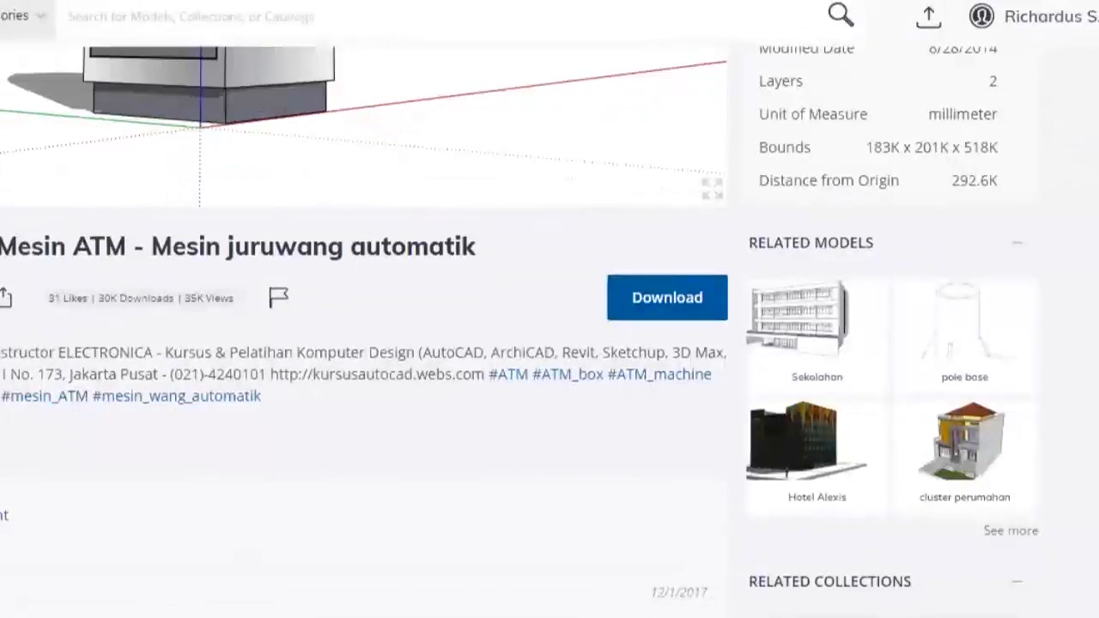
scroll(411, 196, "down", 3)
scroll(550, 326, "up", 4)
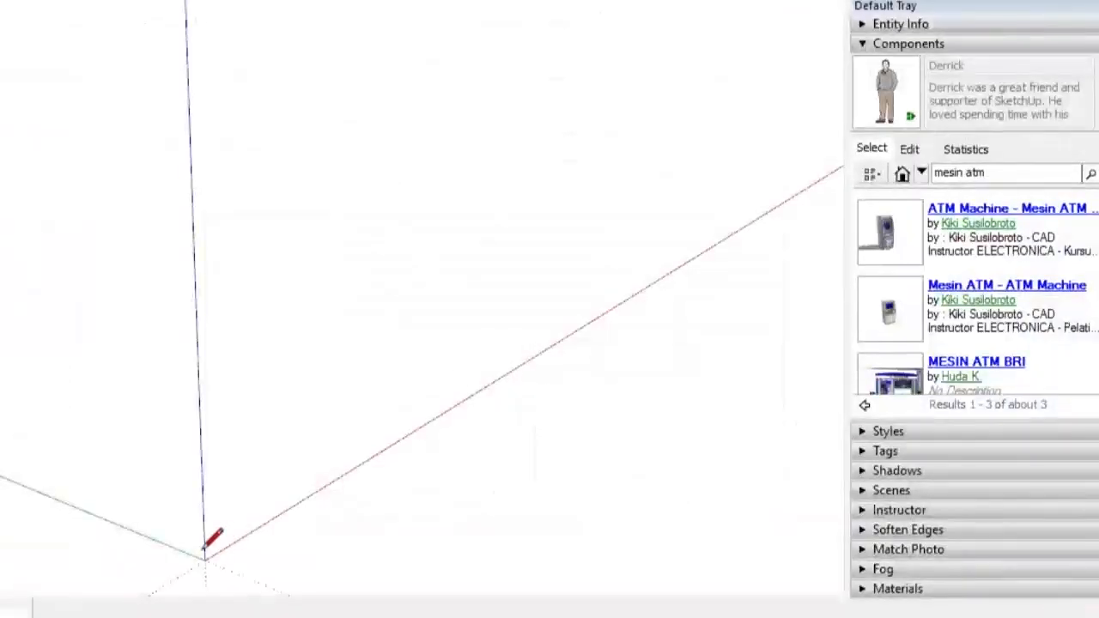
Step: In SketchUp, draw a small rectangle on the ground near the origin and push/pull it up into a tall column
scroll(205, 549, "up", 1)
scroll(292, 429, "down", 2)
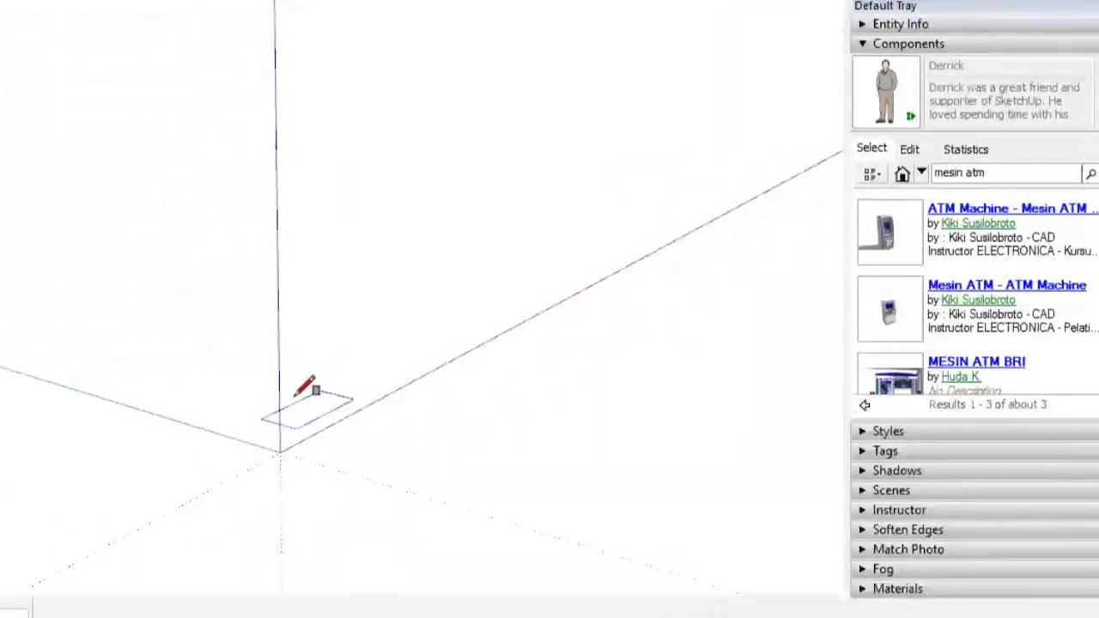
scroll(307, 410, "up", 1)
scroll(313, 410, "up", 1)
key("p")
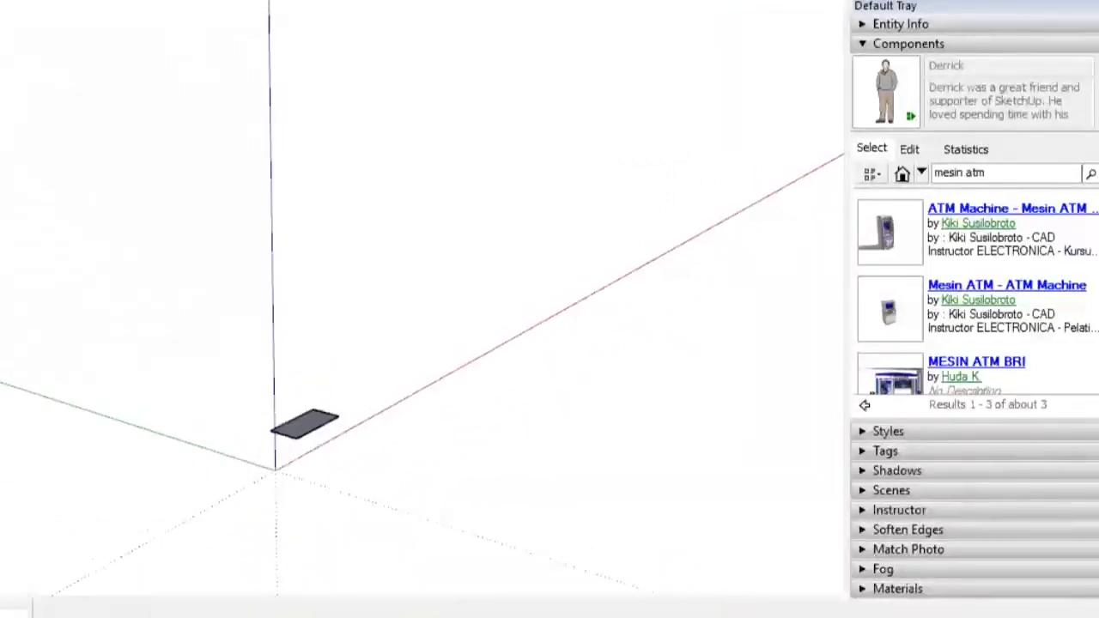
left_click(309, 429)
left_click(305, 114)
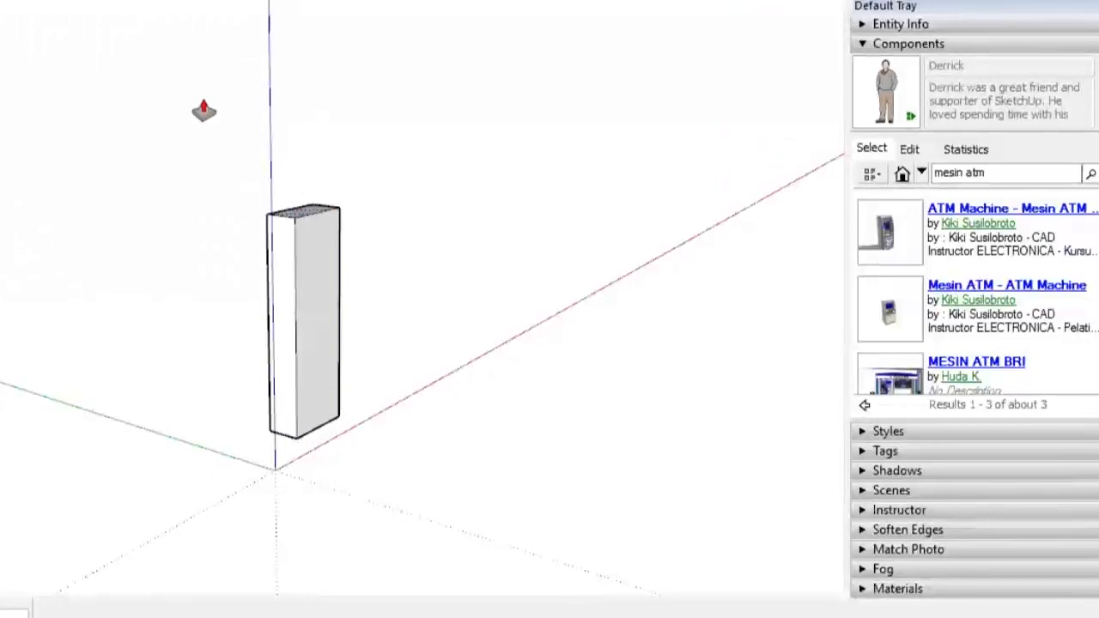
Step: Make the column a component named "kolom" with the IFC type IfcColumn, and open its entity information
right_click(278, 214)
left_click(350, 375)
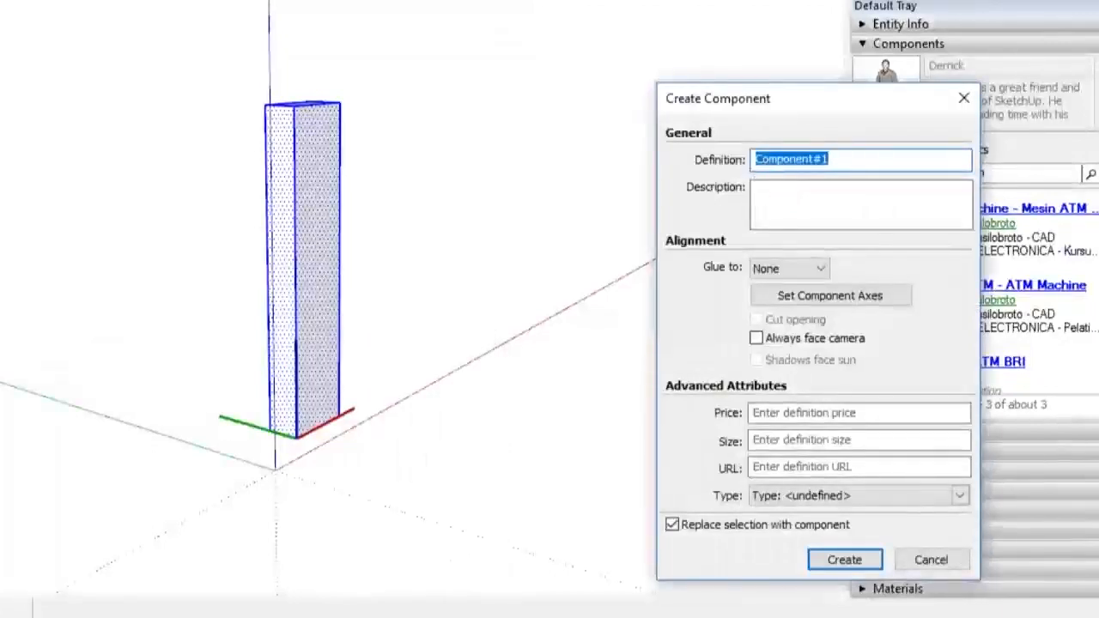
type("kolom")
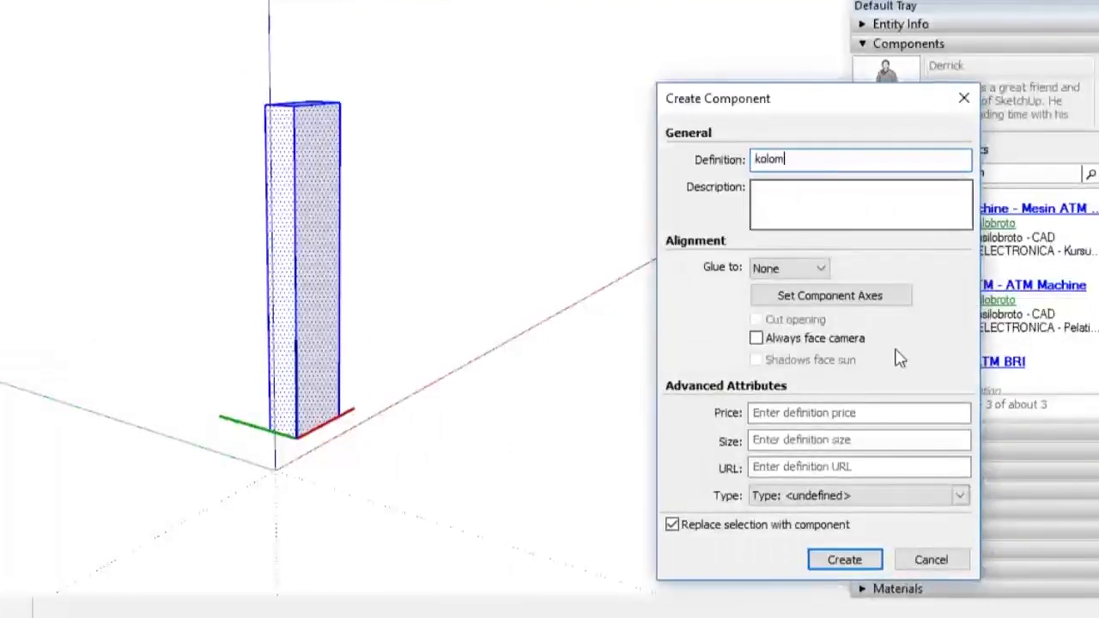
left_click(898, 500)
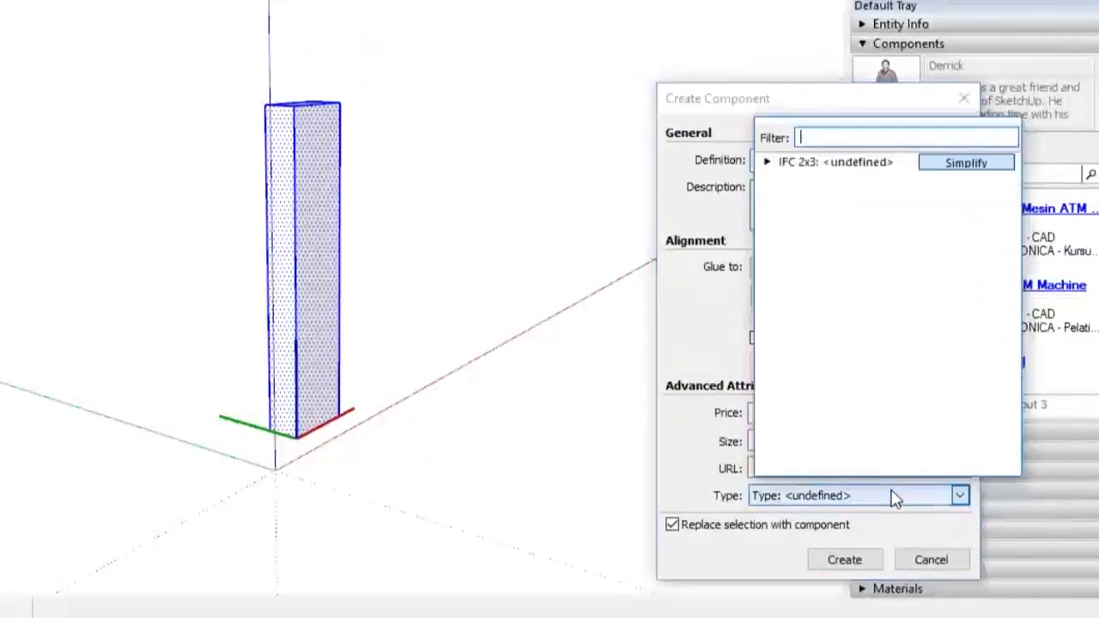
double_click(812, 168)
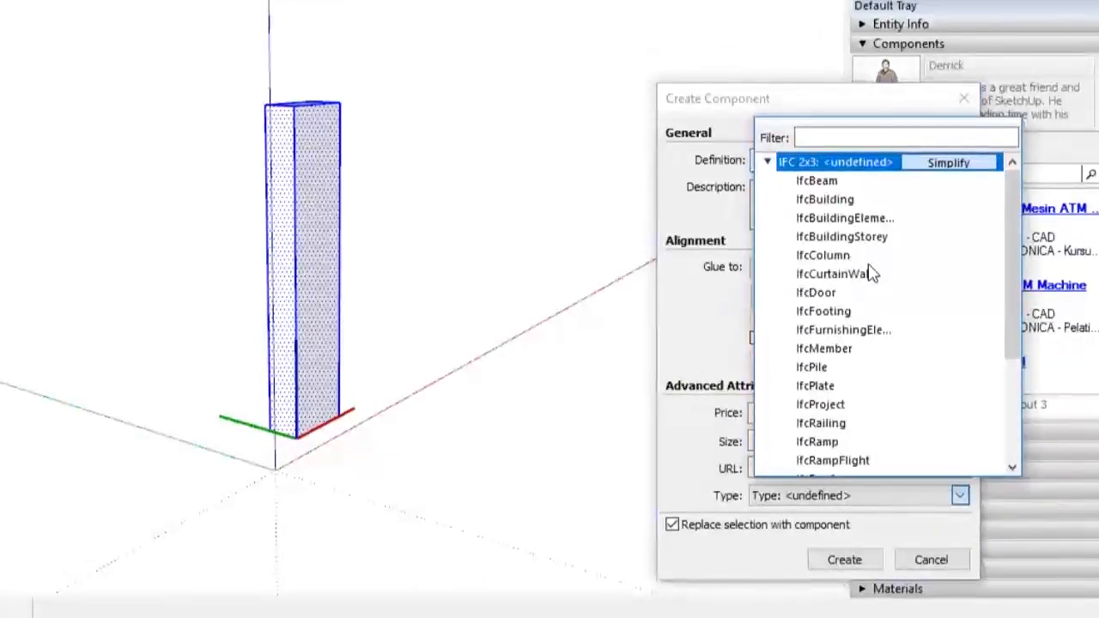
left_click(820, 257)
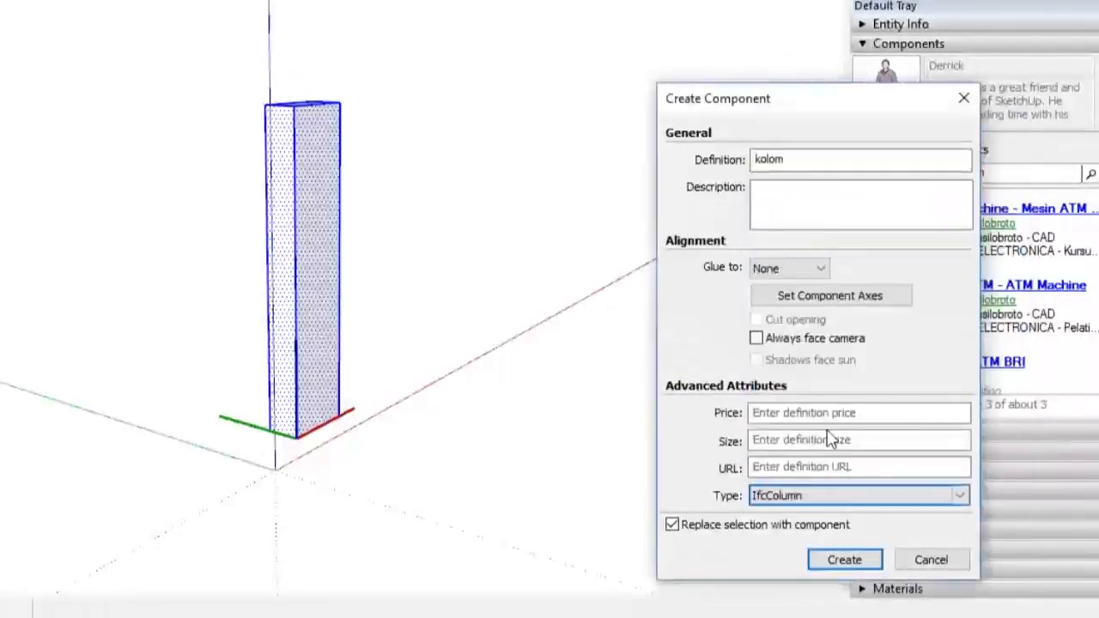
left_click(845, 560)
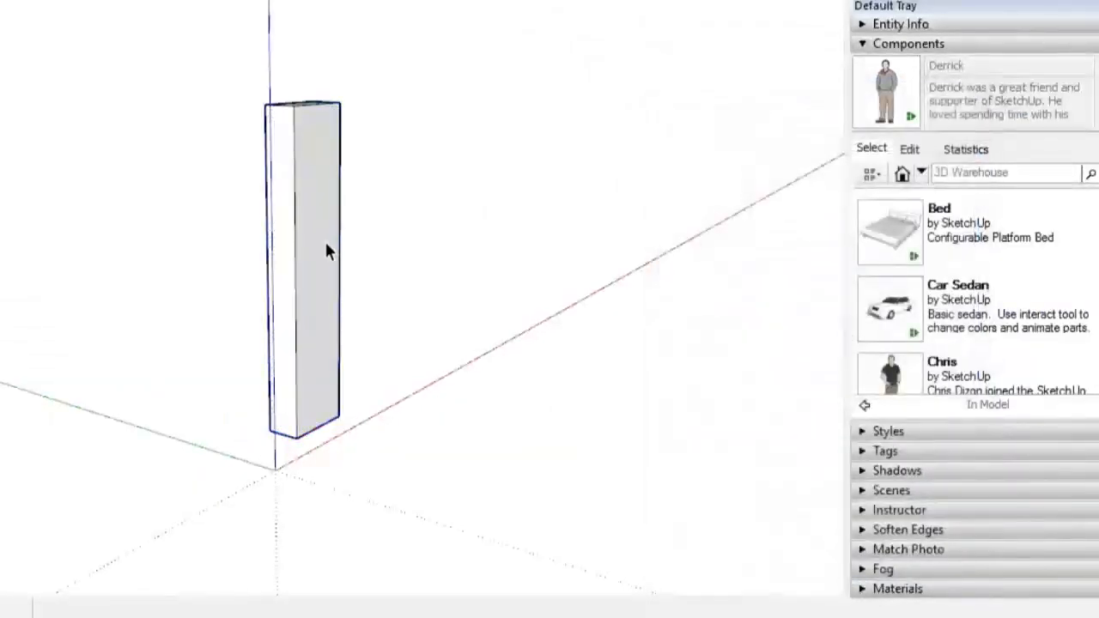
left_click(860, 27)
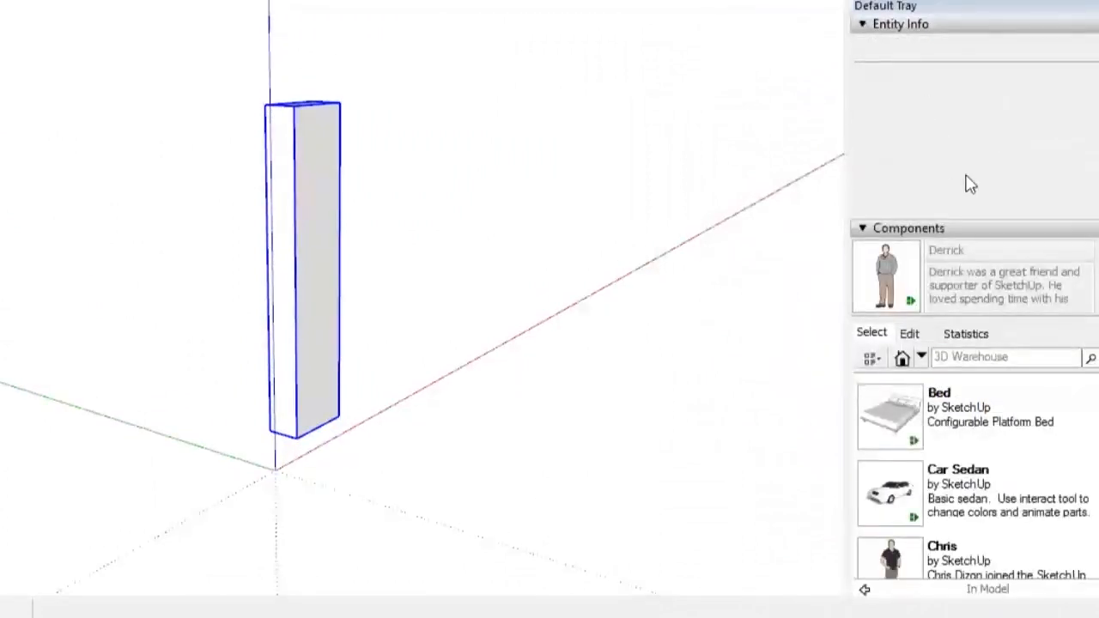
Step: Open the kolom column's component options, expand its IFC Description, Name, ObjectType and Tag attributes, close them, and delete the column
left_click(765, 262)
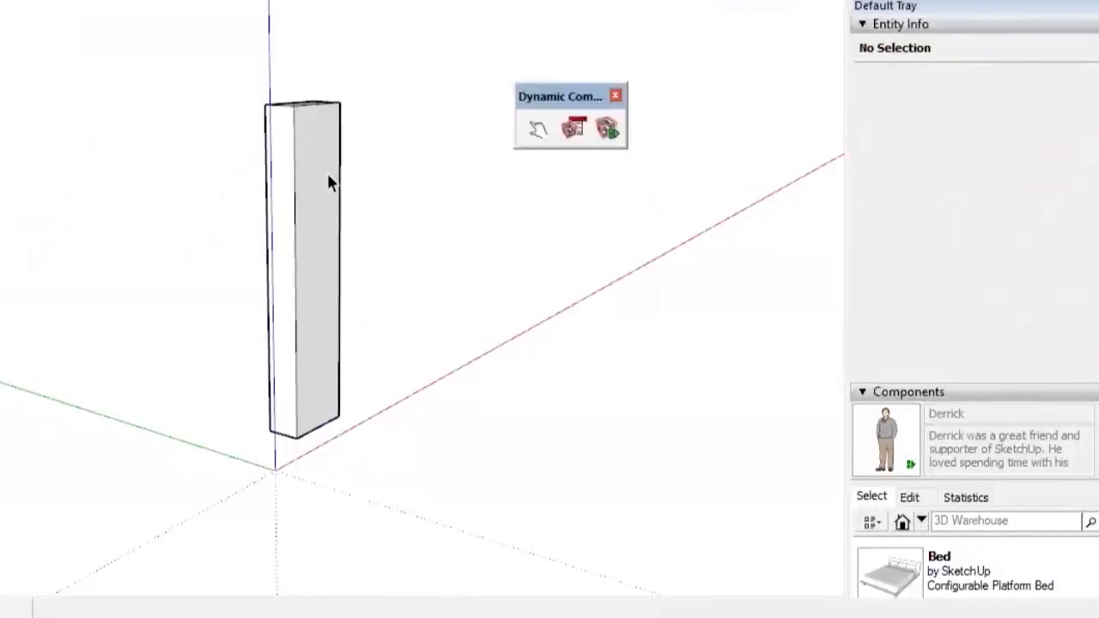
left_click(329, 181)
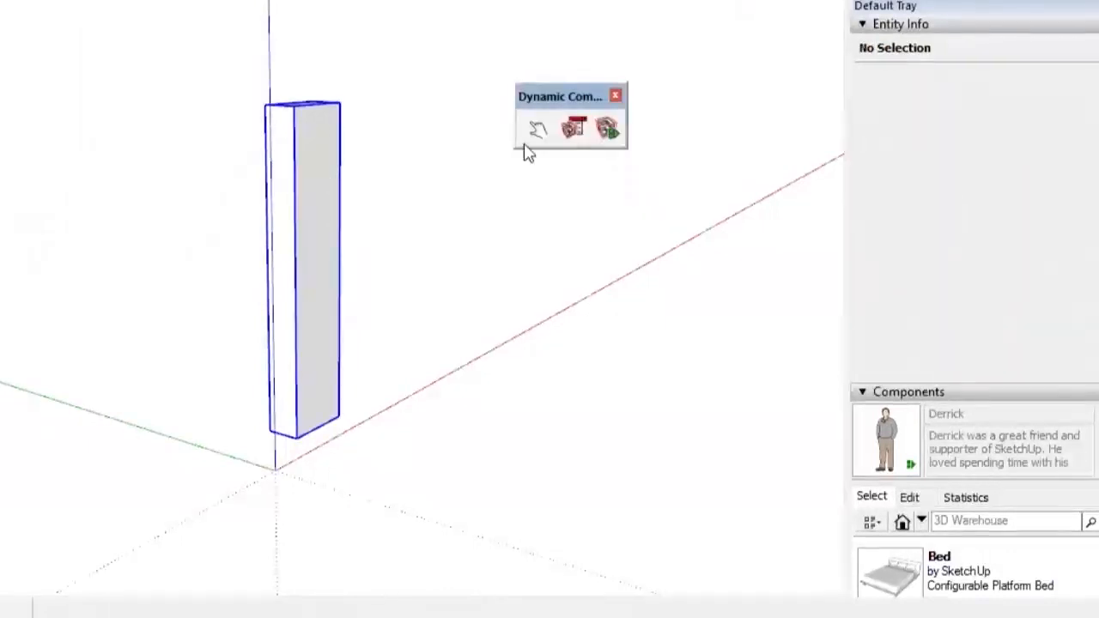
left_click(572, 128)
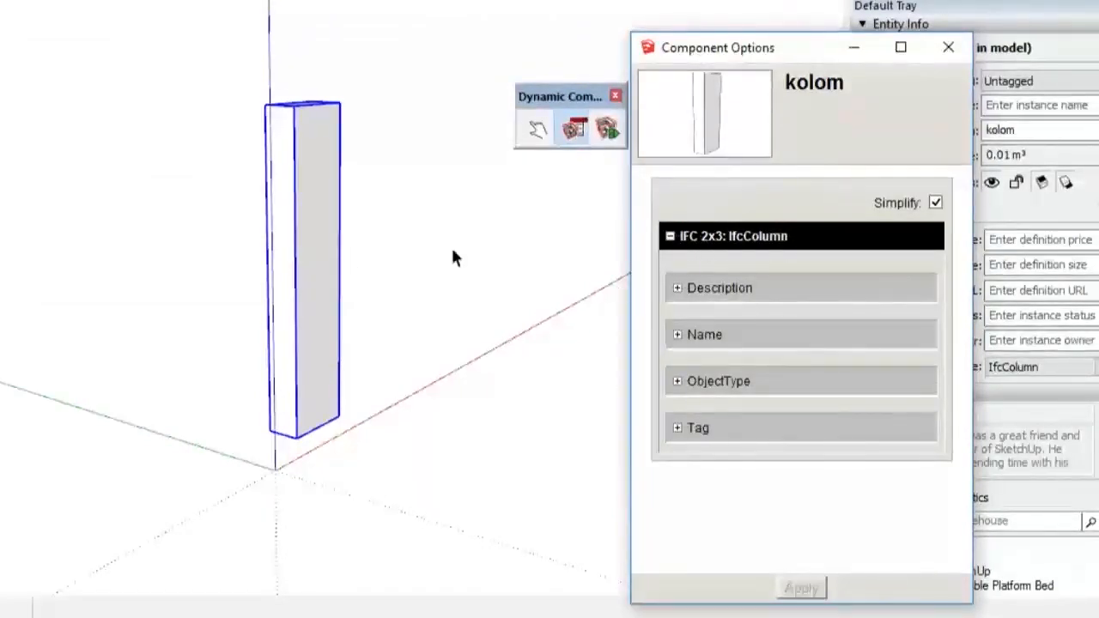
left_click(677, 290)
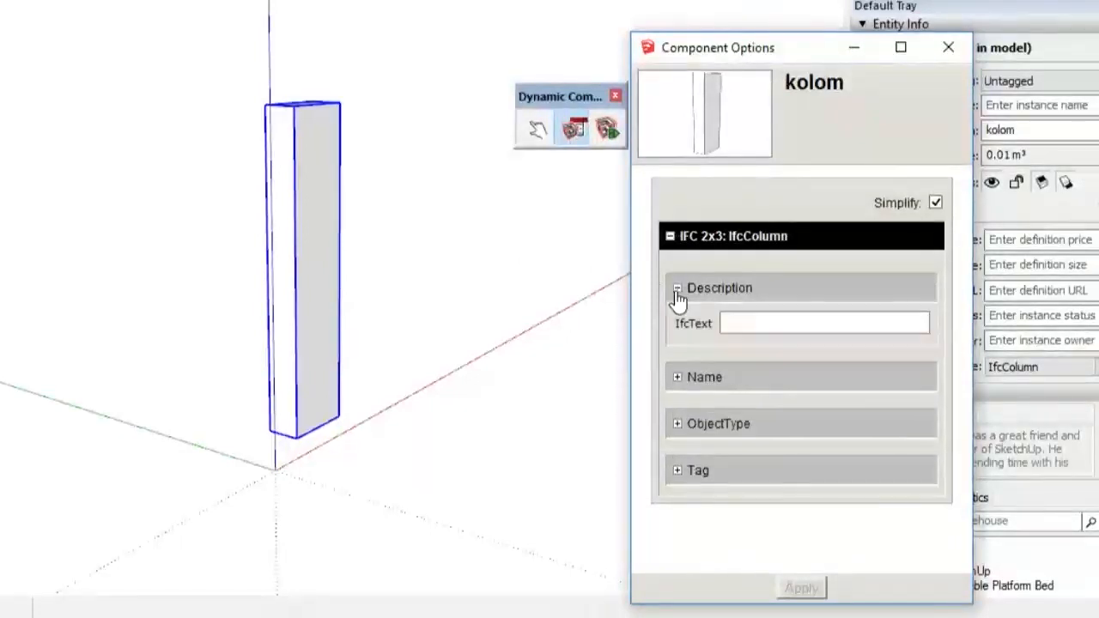
left_click(677, 378)
left_click(677, 513)
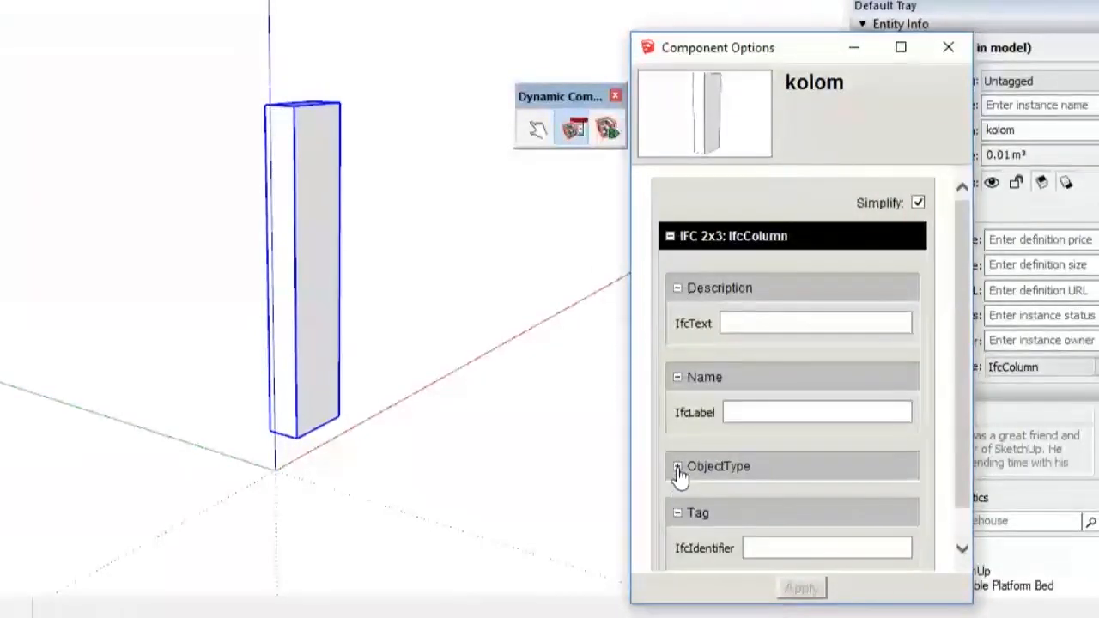
left_click(678, 468)
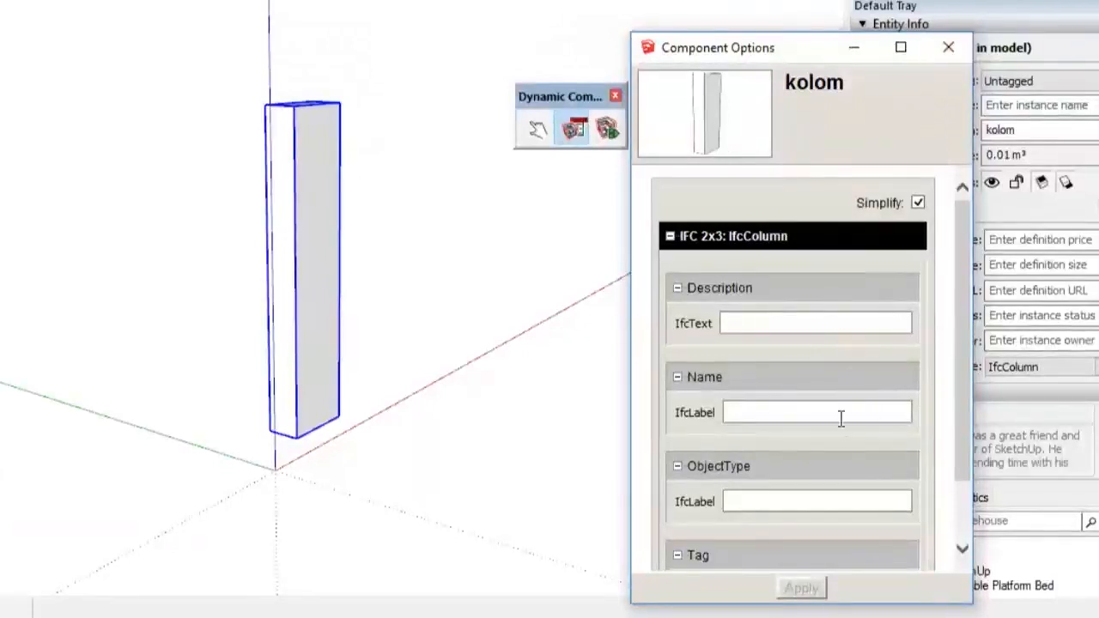
left_click(574, 129)
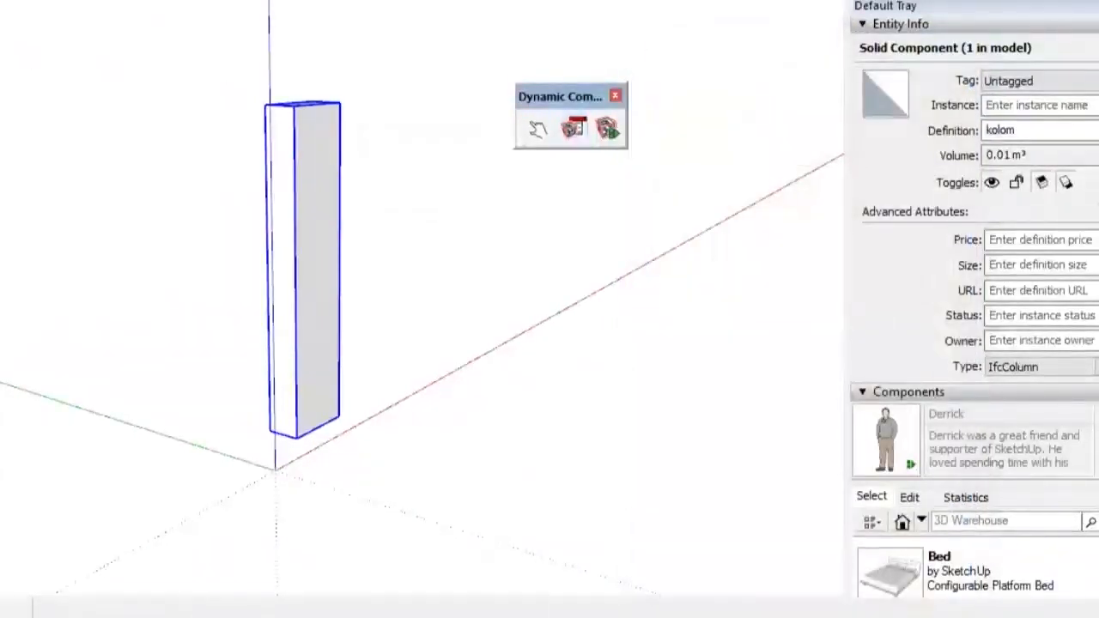
key("Delete")
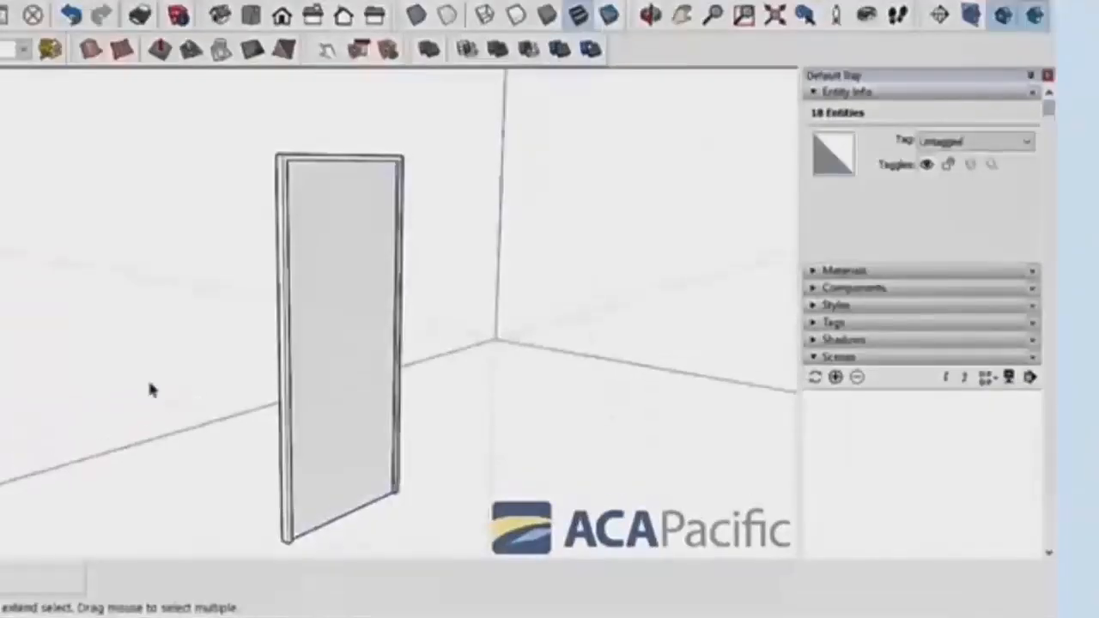
Step: Combine the door's two solid components into a new component named PINTU UTAMA, described as "Pintu masuk ke ruang tamu"
middle_click_drag(148, 375, 583, 430)
left_click(265, 215)
left_click_drag(243, 155, 467, 549)
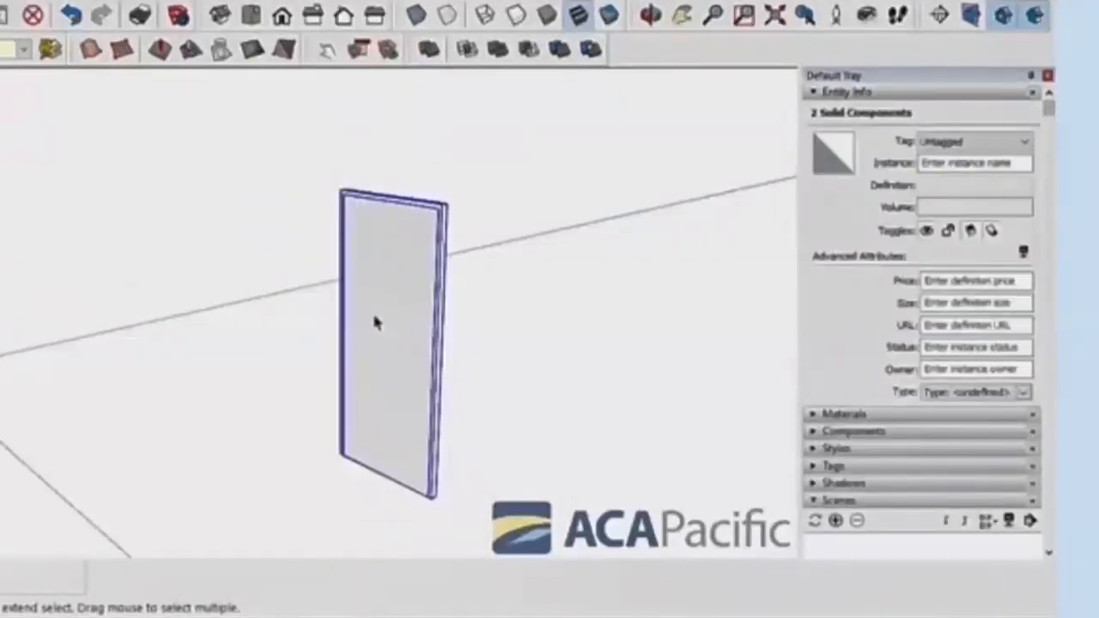
right_click(375, 322)
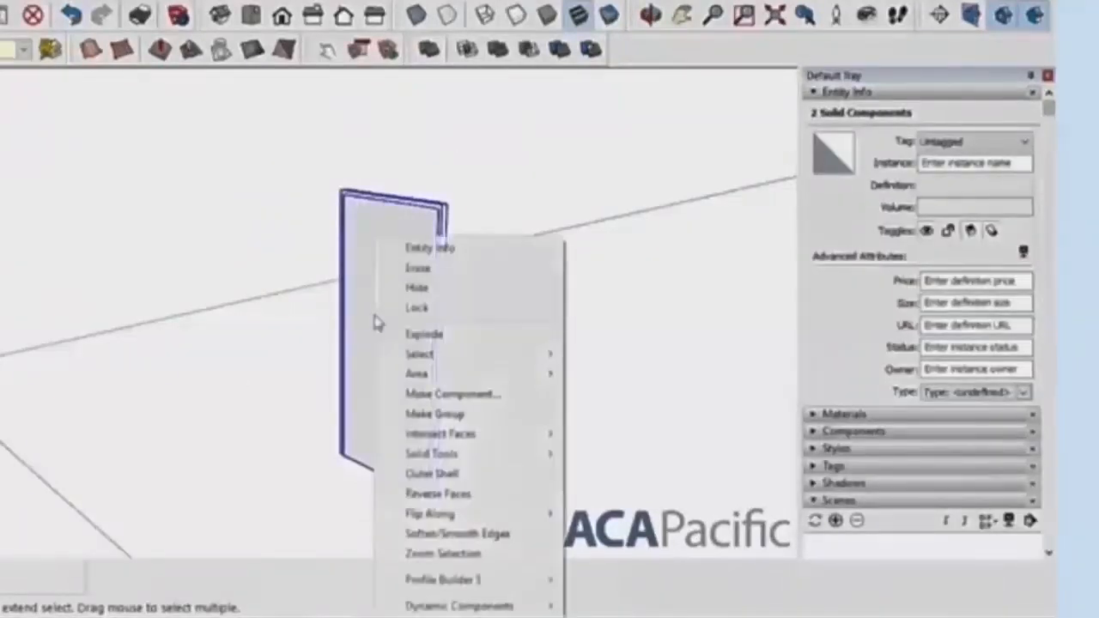
left_click(441, 394)
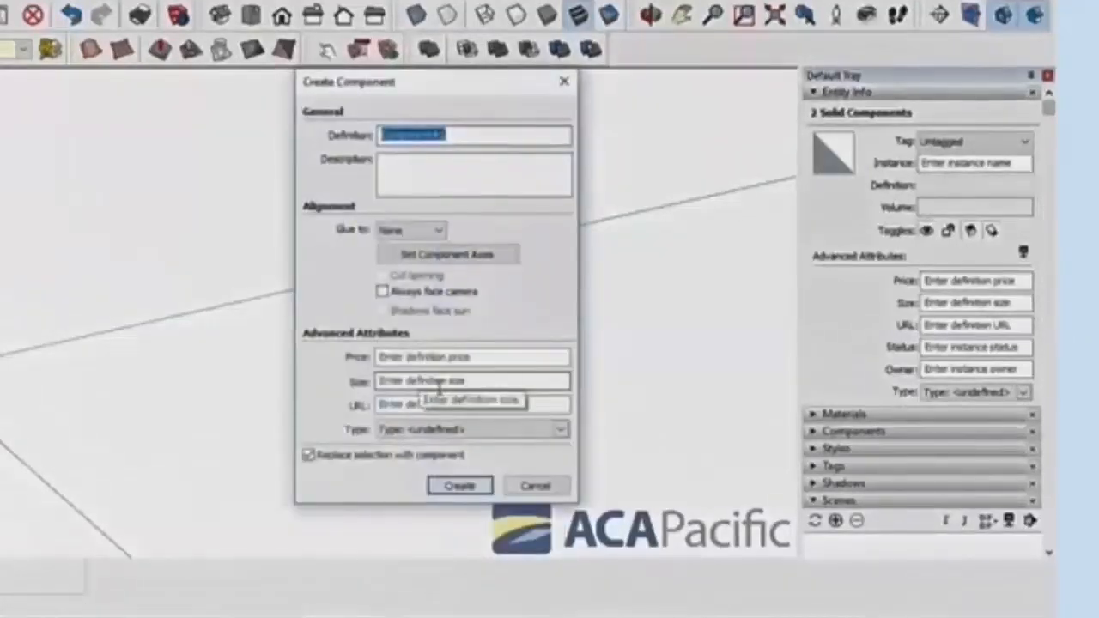
type("F")
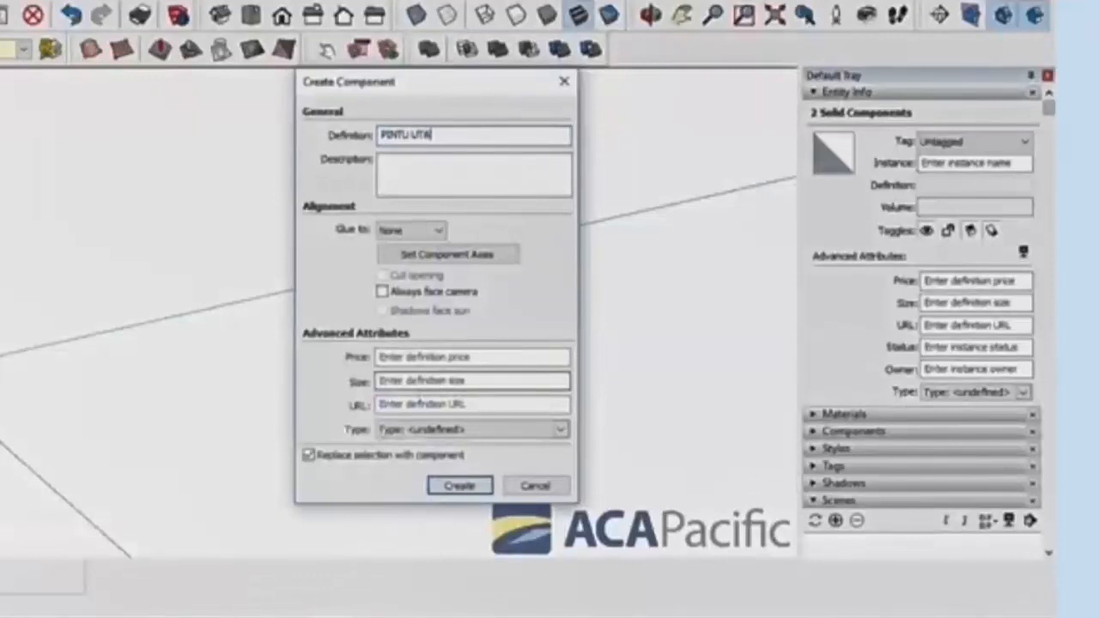
left_click(421, 170)
type("Pintu masuk ke ruang tamu")
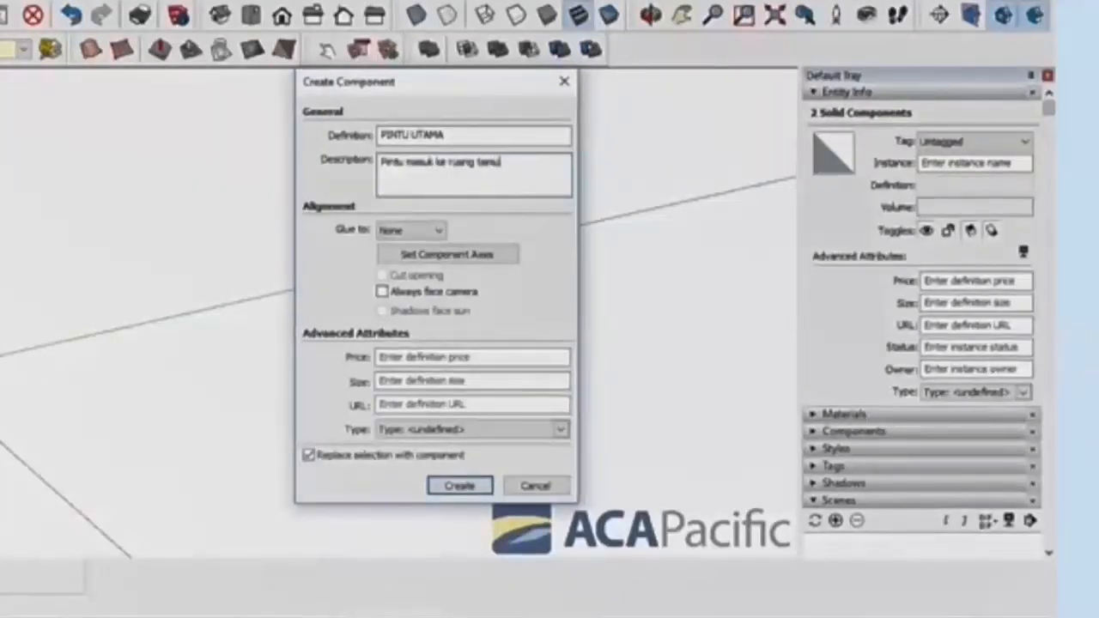
Step: Set the new door component's axes origin at the door's lower corner endpoint
left_click(427, 268)
scroll(340, 459, "up", 4)
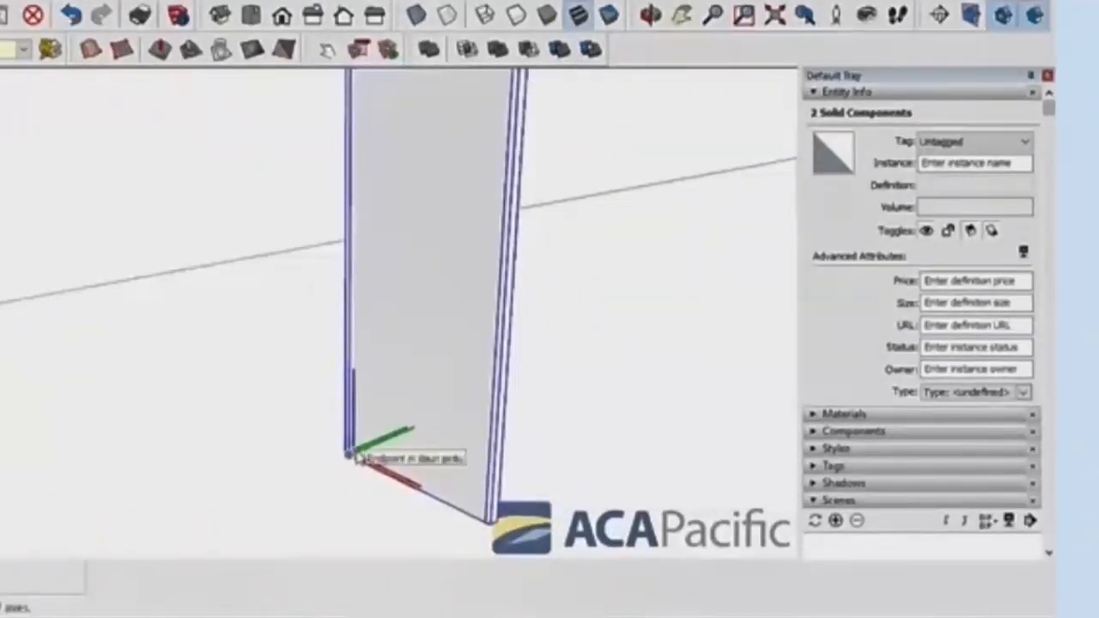
left_click(349, 455)
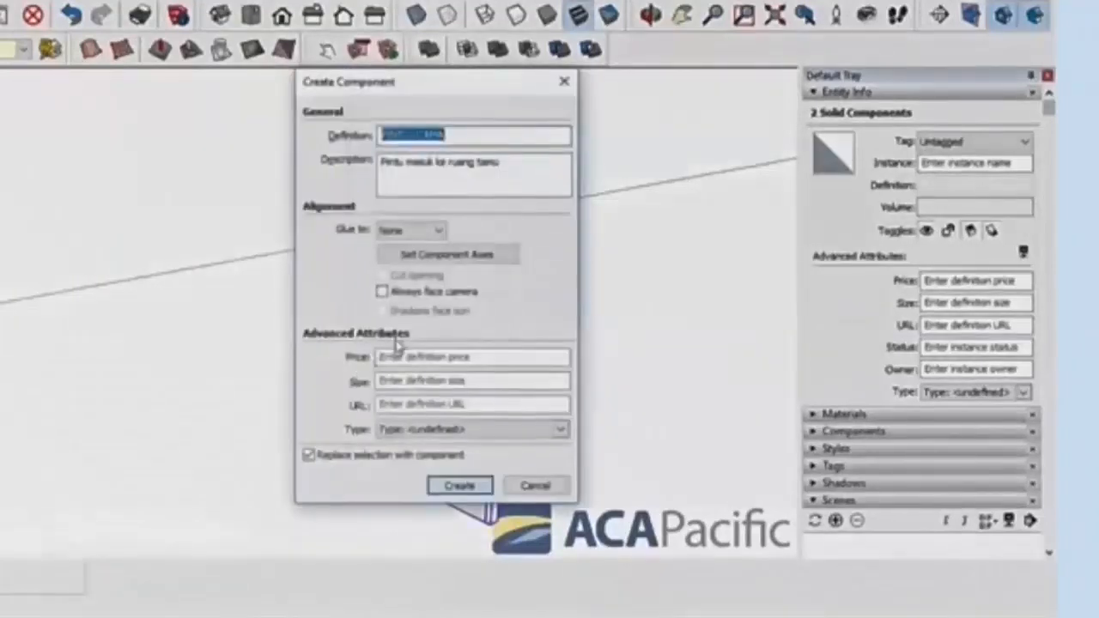
Step: Give the door component a price of 1000000, paste its product page URL, assign the type IfcDoor, and create it
left_click(471, 357)
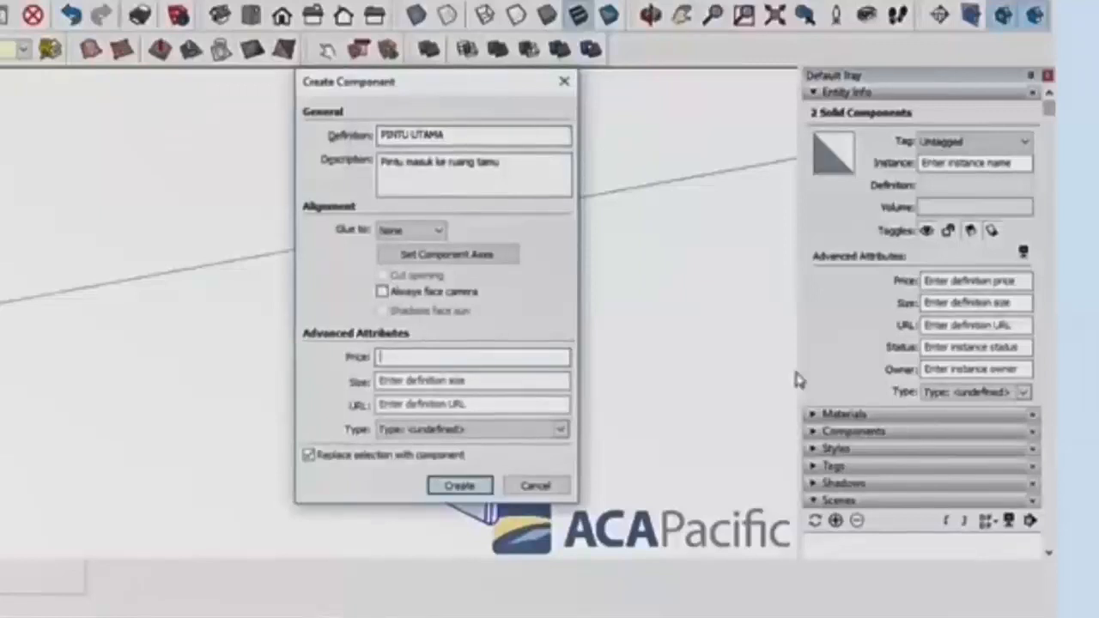
type("8000000")
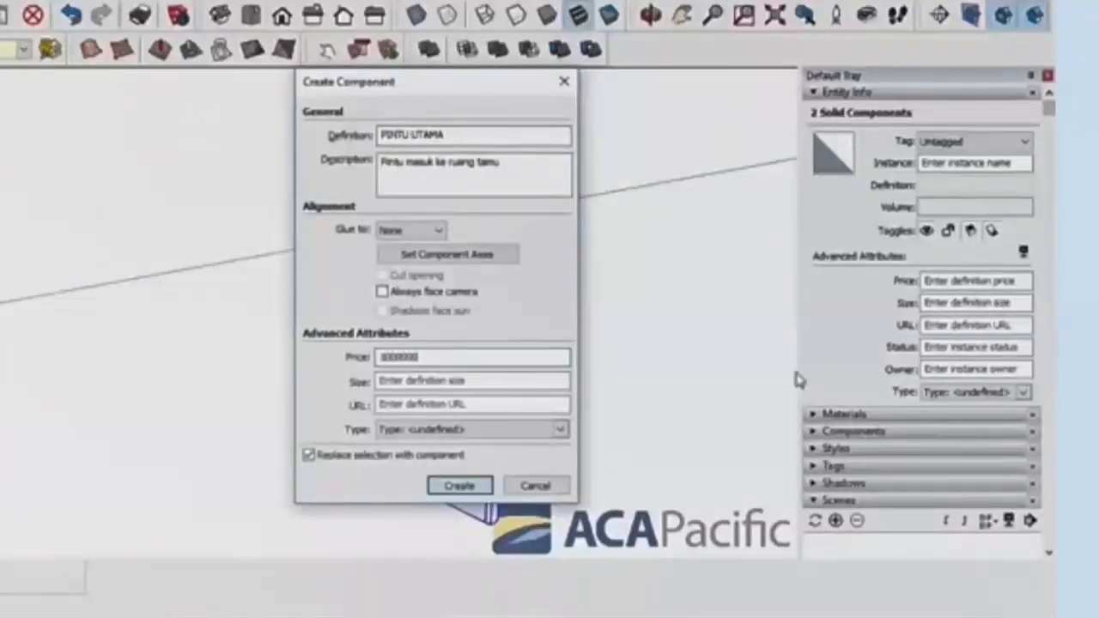
left_click(449, 382)
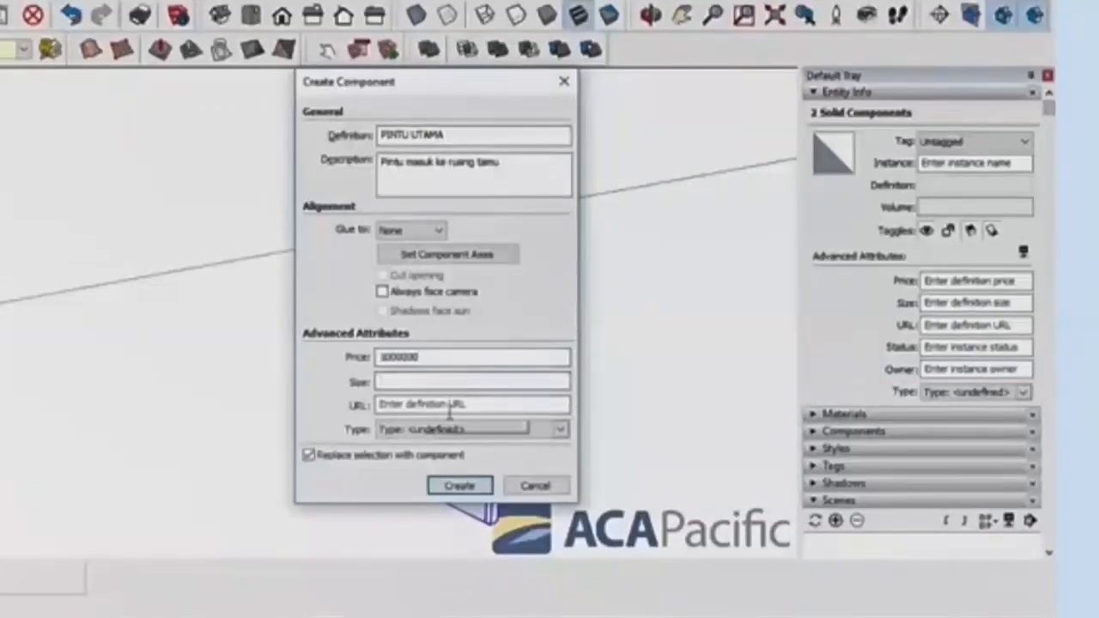
left_click(449, 405)
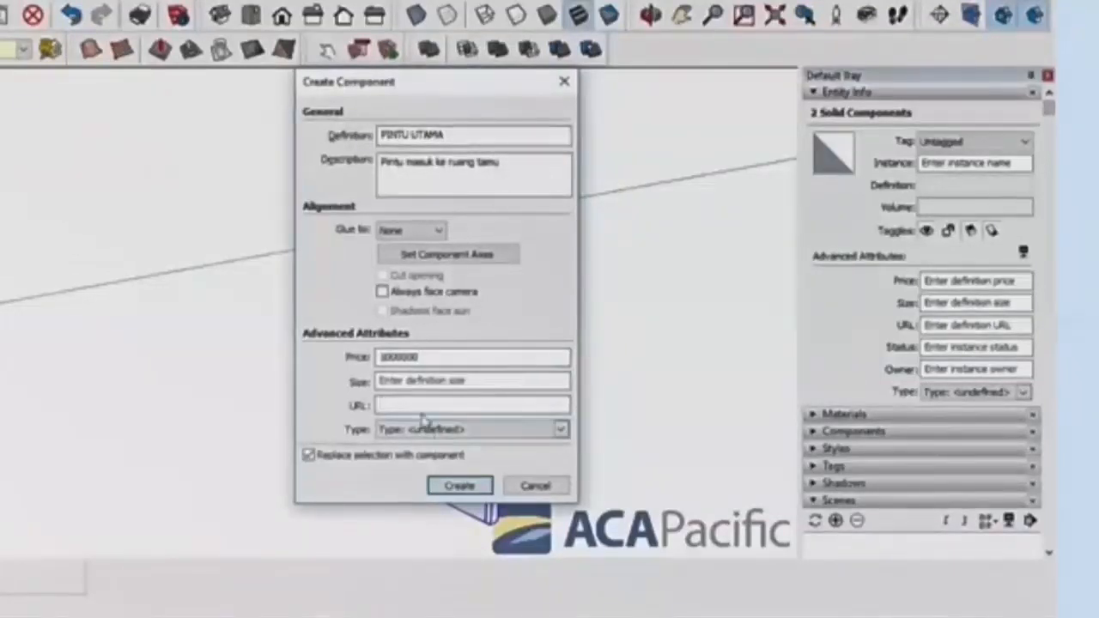
key("ctrl+v")
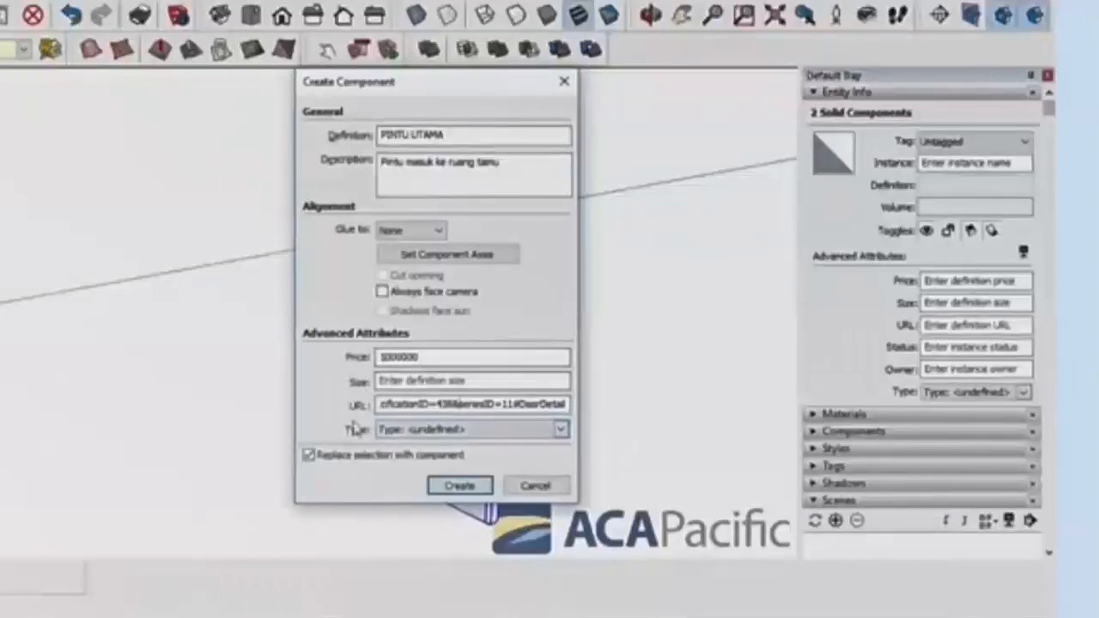
left_click(556, 430)
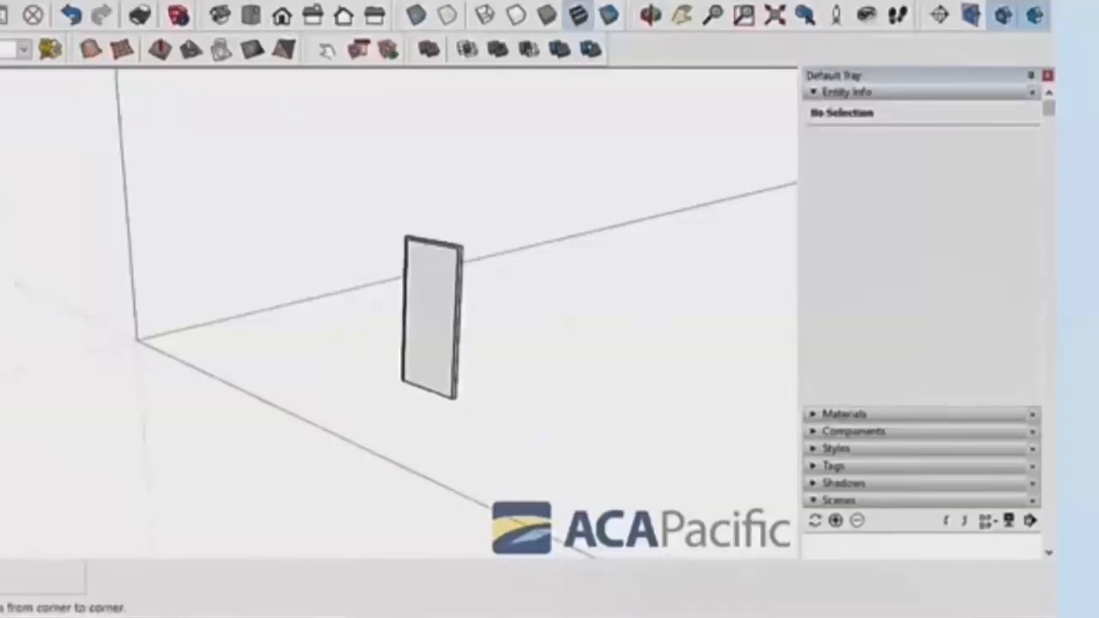
Step: Select the PINTU UTAMA door to review its attributes in the entity information, and deselect it
middle_click_drag(585, 250, 408, 251)
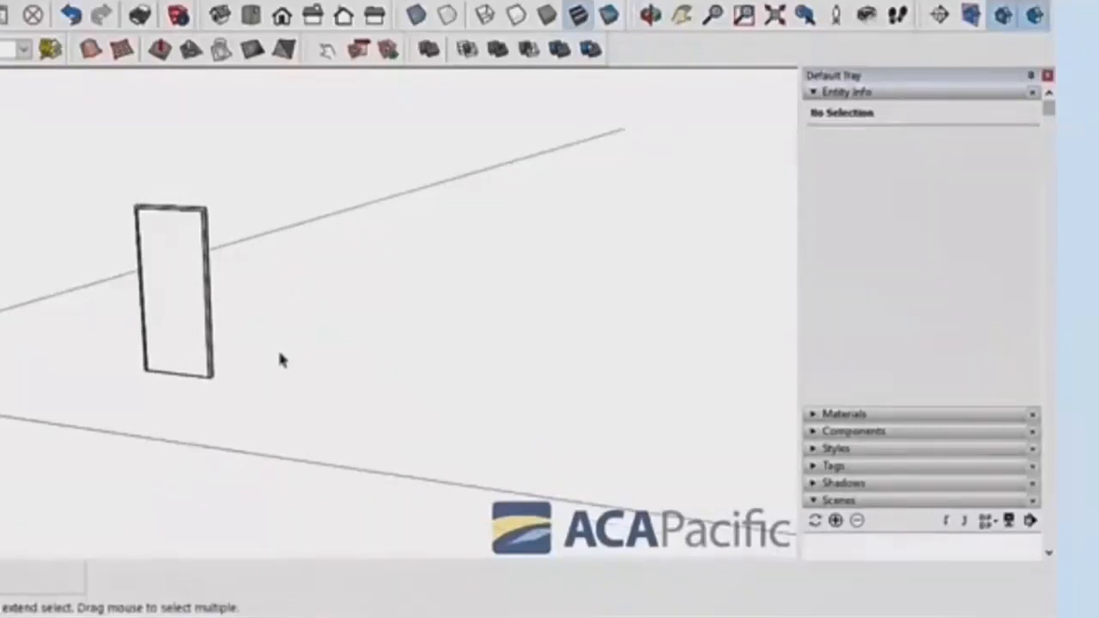
left_click(0, 617)
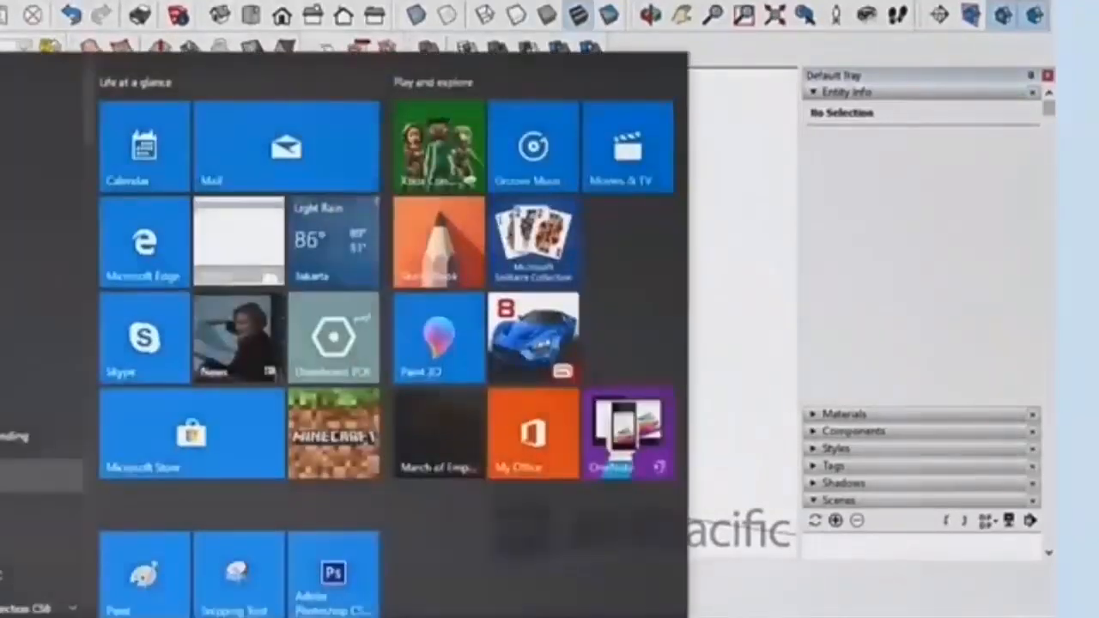
left_click(151, 227)
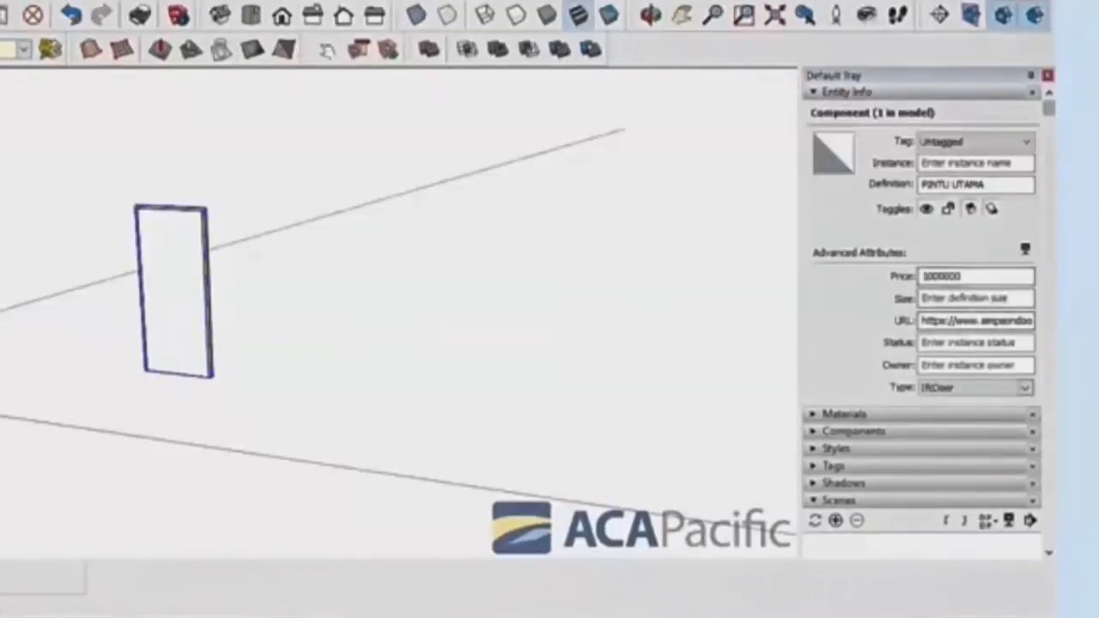
left_click(0, 171)
Step: Start a 3D model export of the door in IFC format and choose the Project SKP folder as the destination
left_click(0, 0)
mouse_move(0, 288)
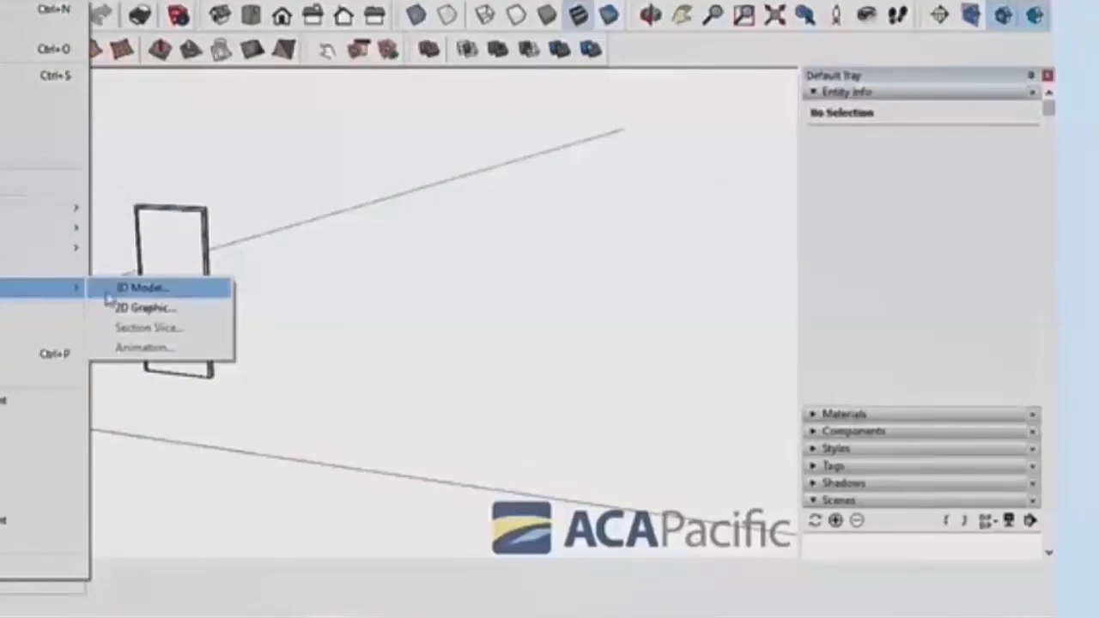
left_click(188, 297)
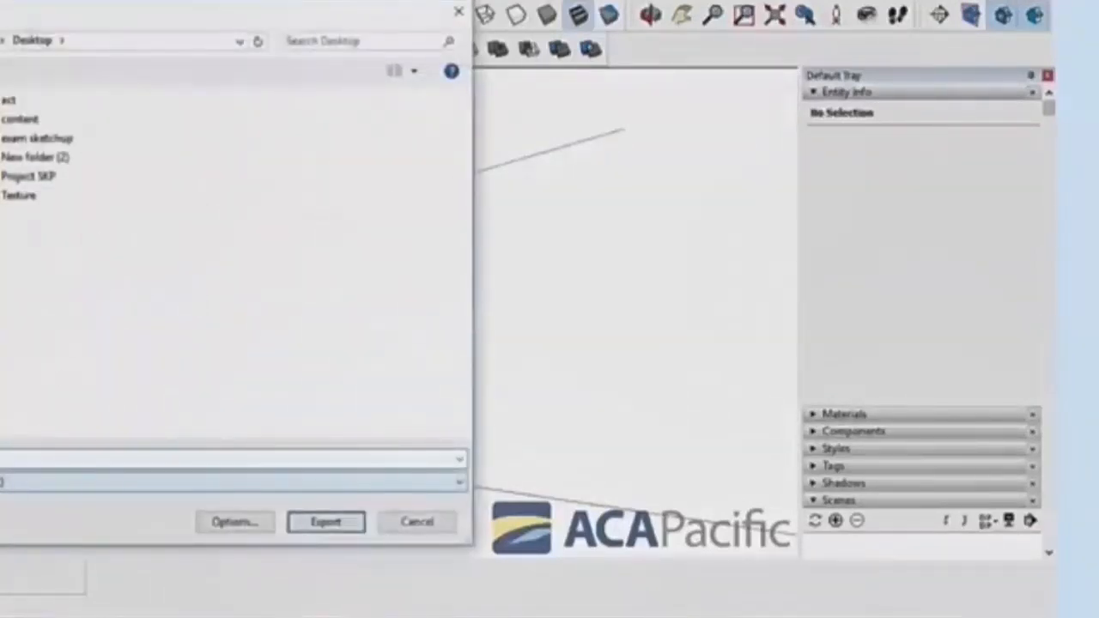
left_click(11, 483)
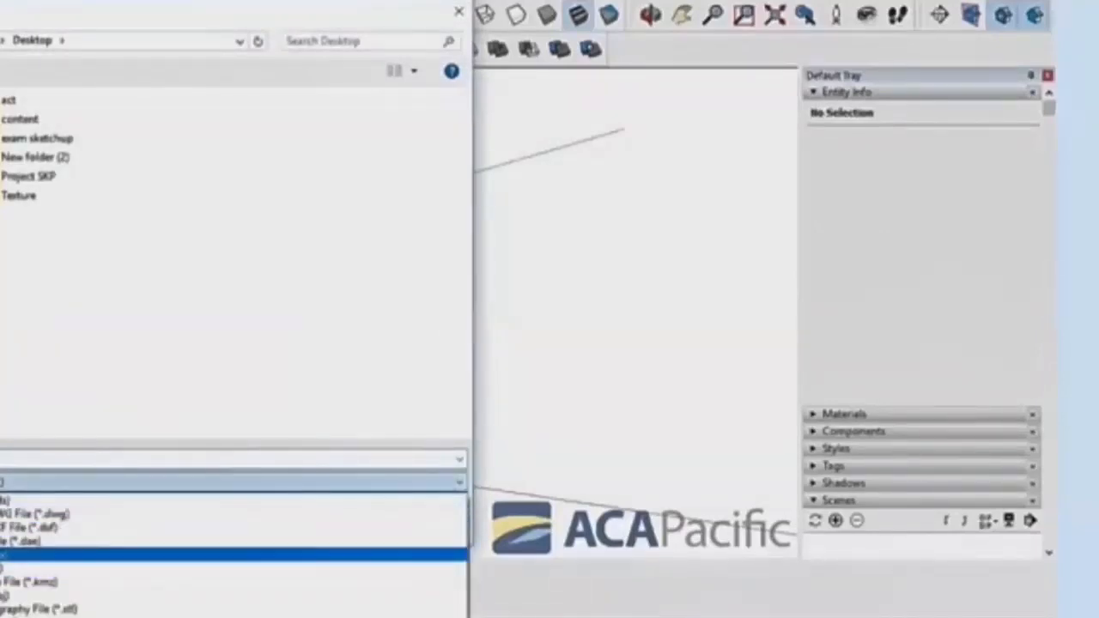
left_click(6, 567)
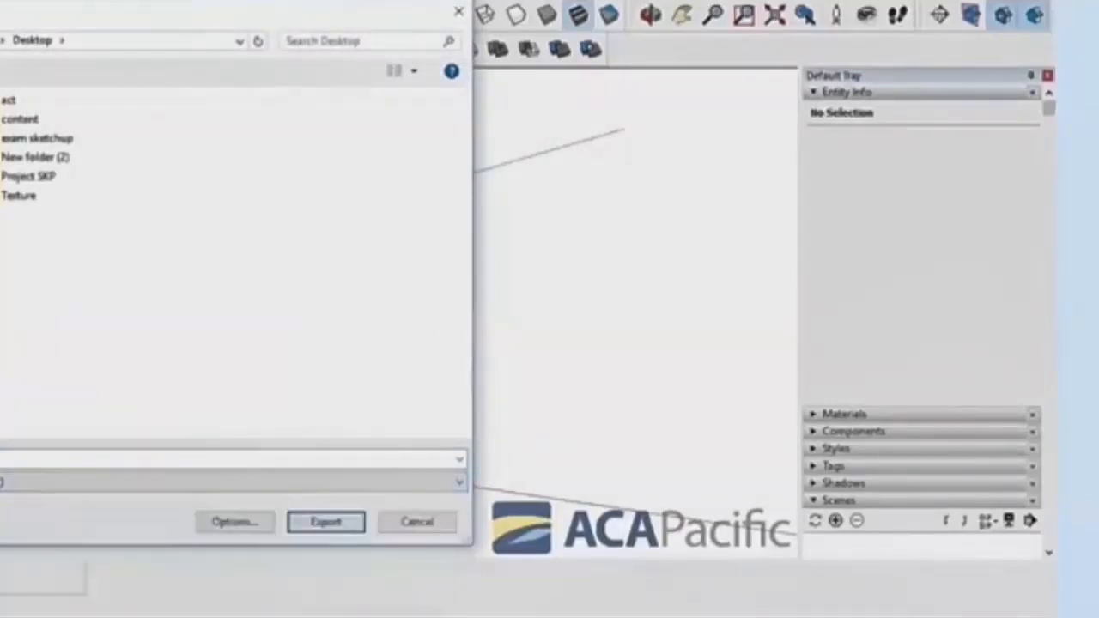
double_click(39, 181)
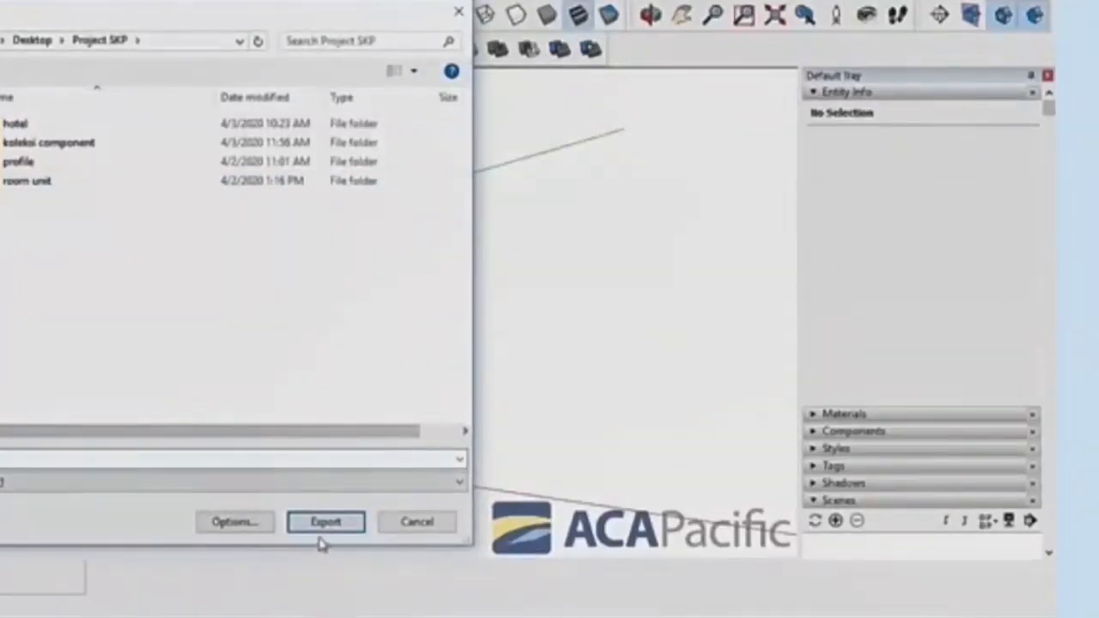
Step: Pick the Door element in the IFC export options, export the model as pintu, and dismiss the export results
left_click(250, 523)
left_click(28, 448)
left_click(16, 260)
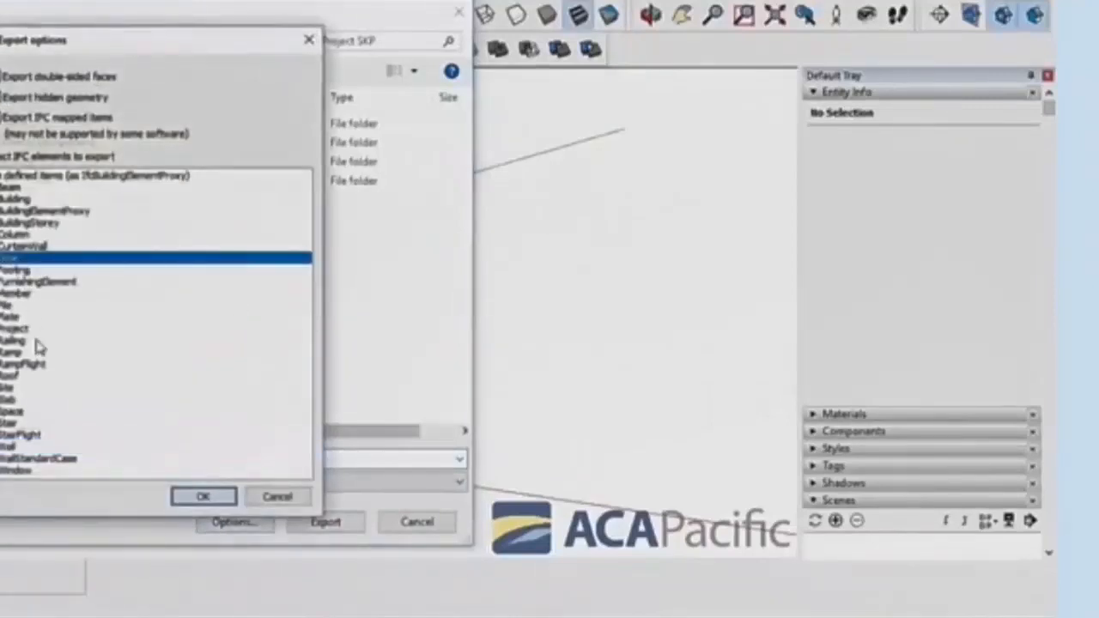
left_click(180, 498)
left_click(317, 524)
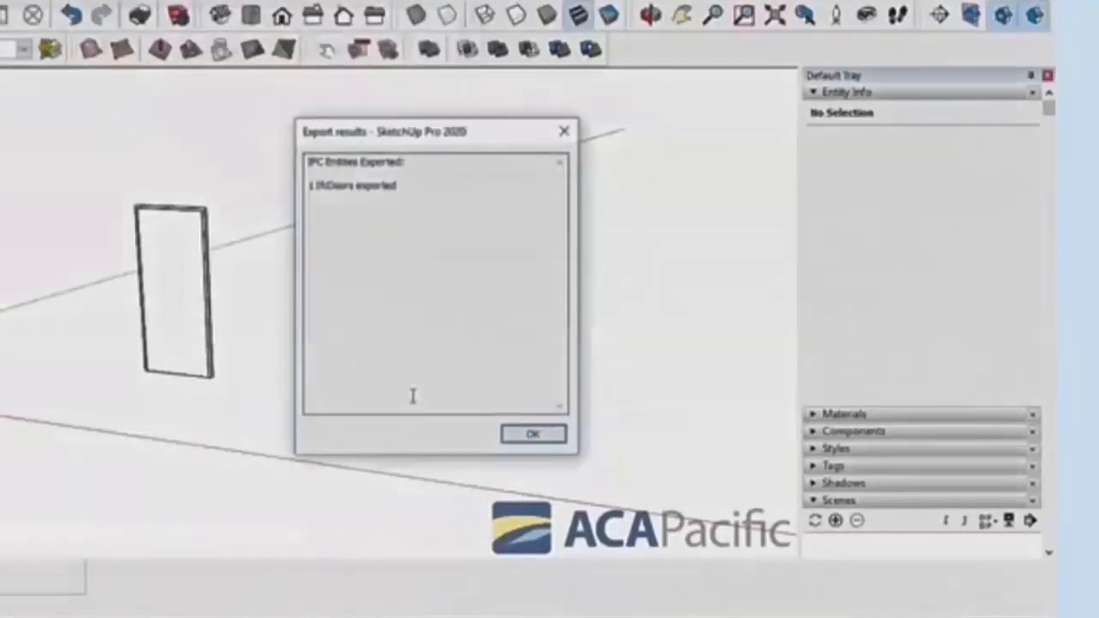
key("Return")
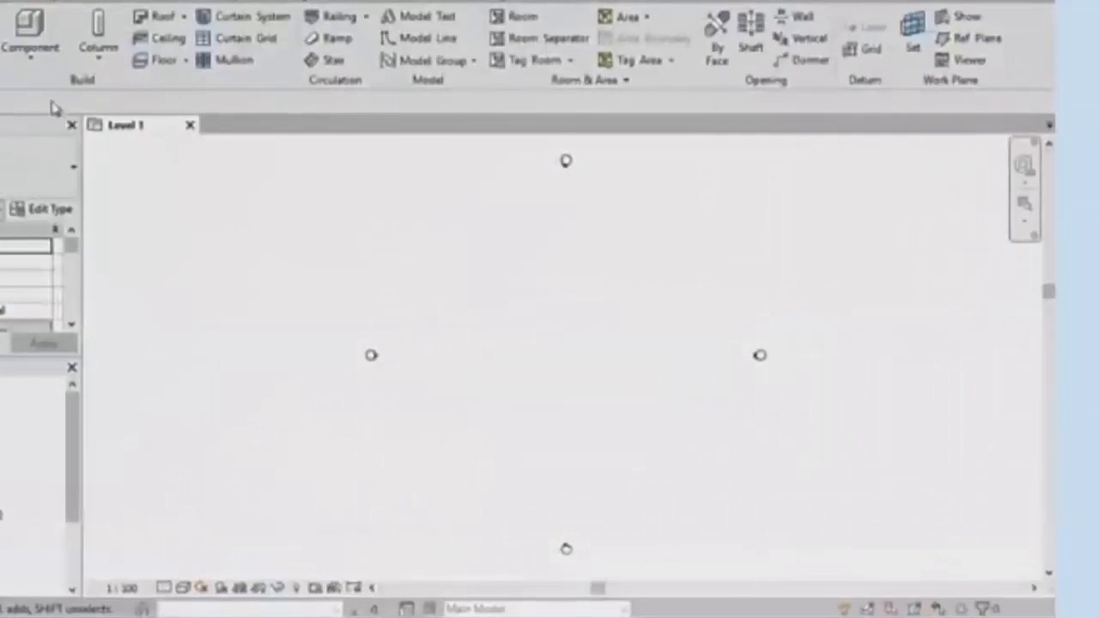
Step: Switch to Revit and link the IFC file pintu from the Project SKP folder on the Desktop
left_click(33, 7)
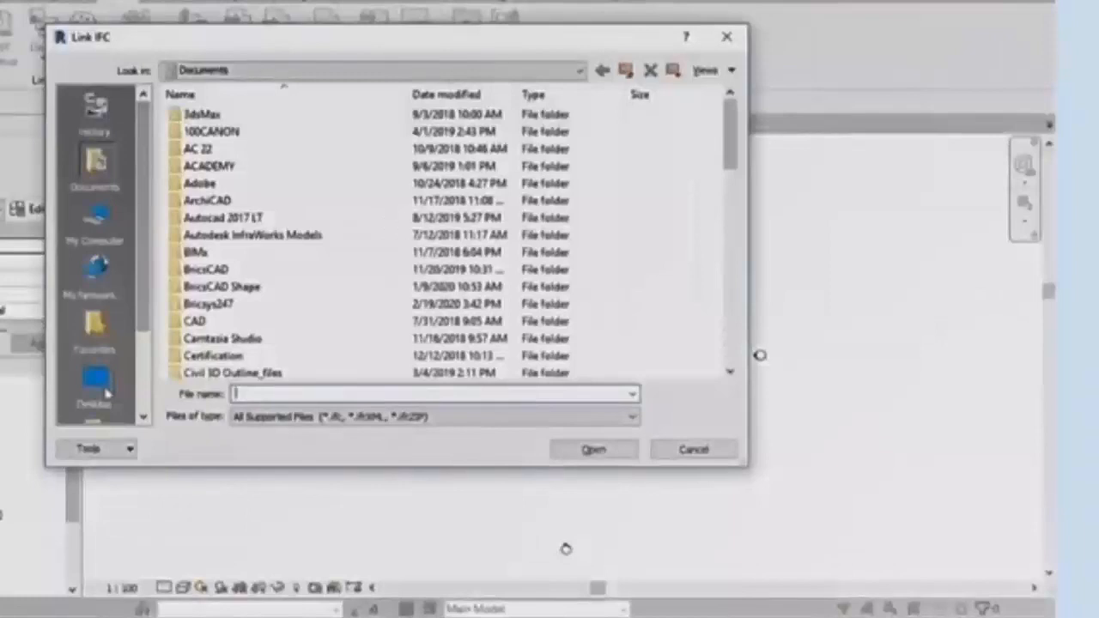
left_click(105, 393)
double_click(233, 262)
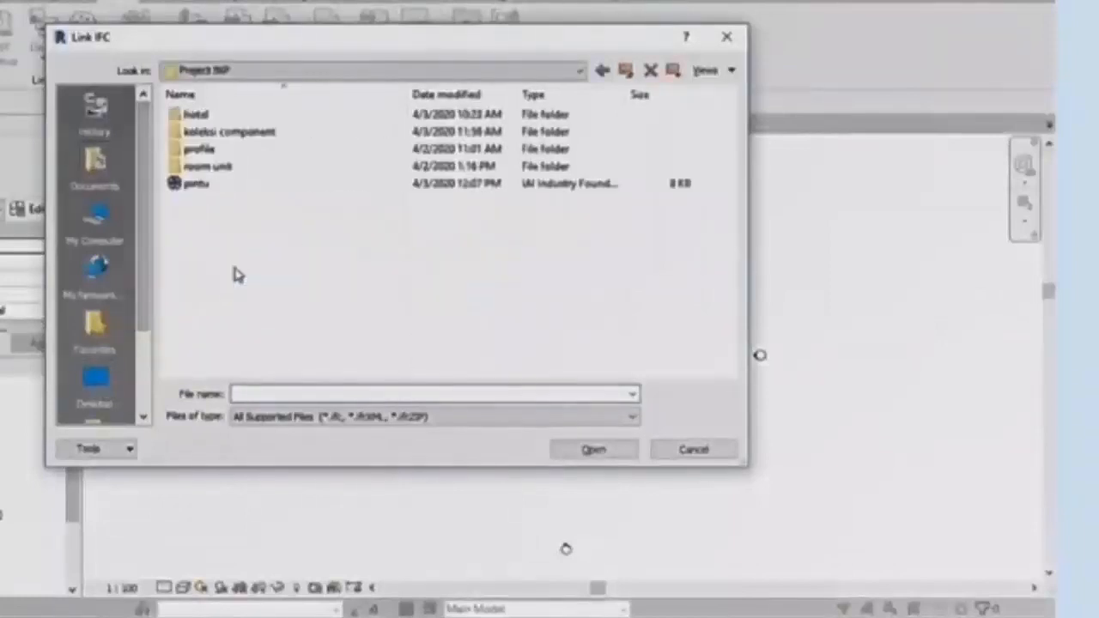
left_click(219, 186)
left_click(574, 447)
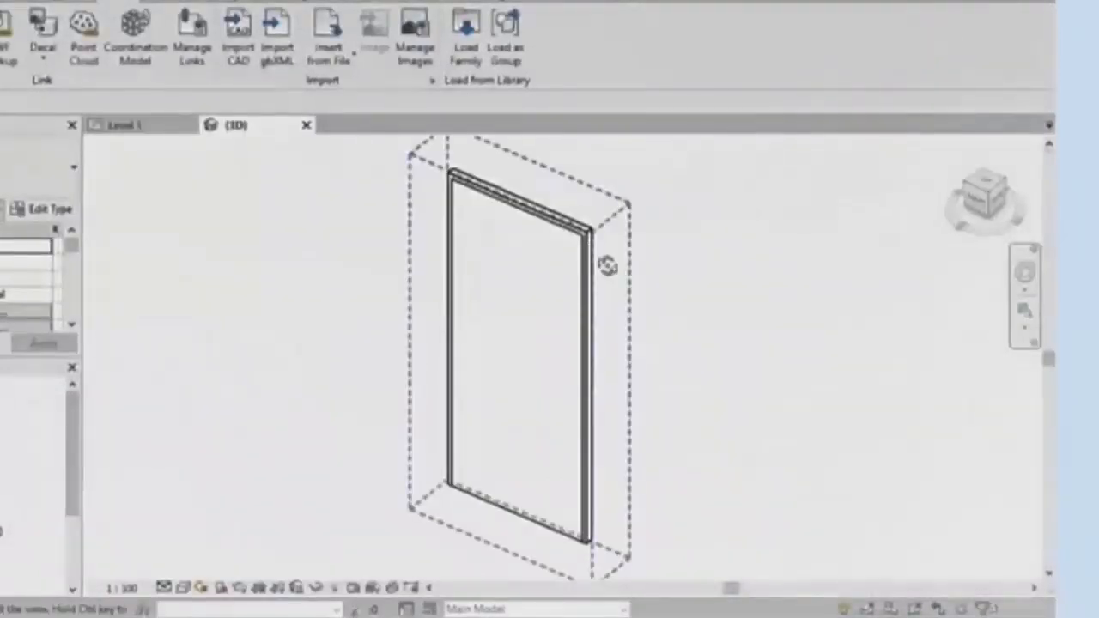
Step: Select the linked door in the 3D view and review its IFC parameters in the properties
middle_click_drag(607, 265, 558, 251, "shift")
left_click(578, 250)
left_click(667, 251)
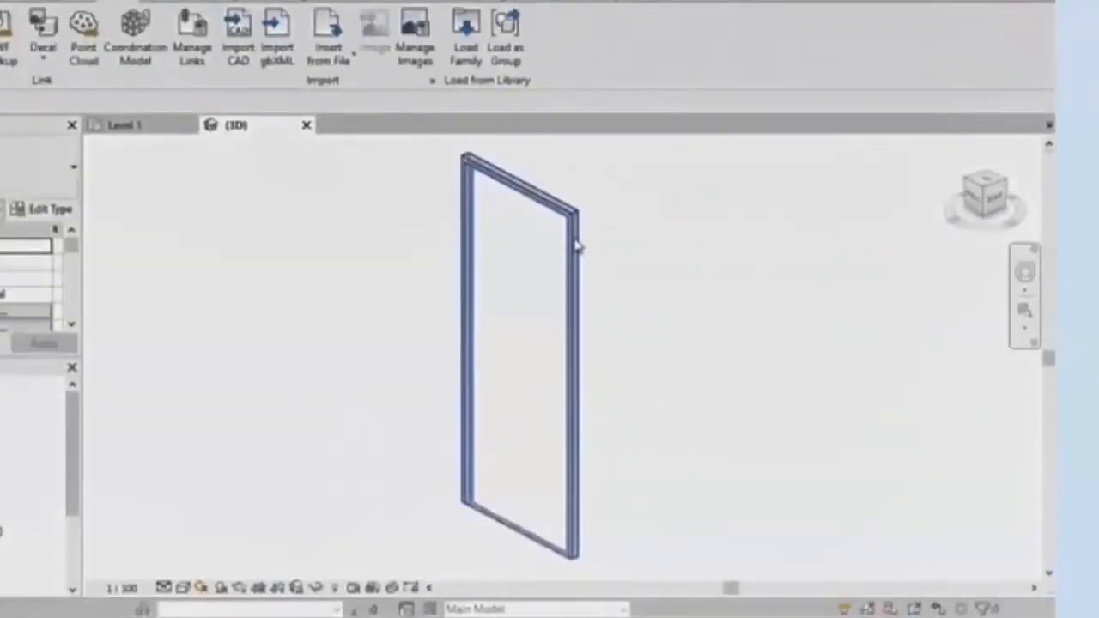
left_click(578, 247)
left_click_drag(72, 247, 71, 306)
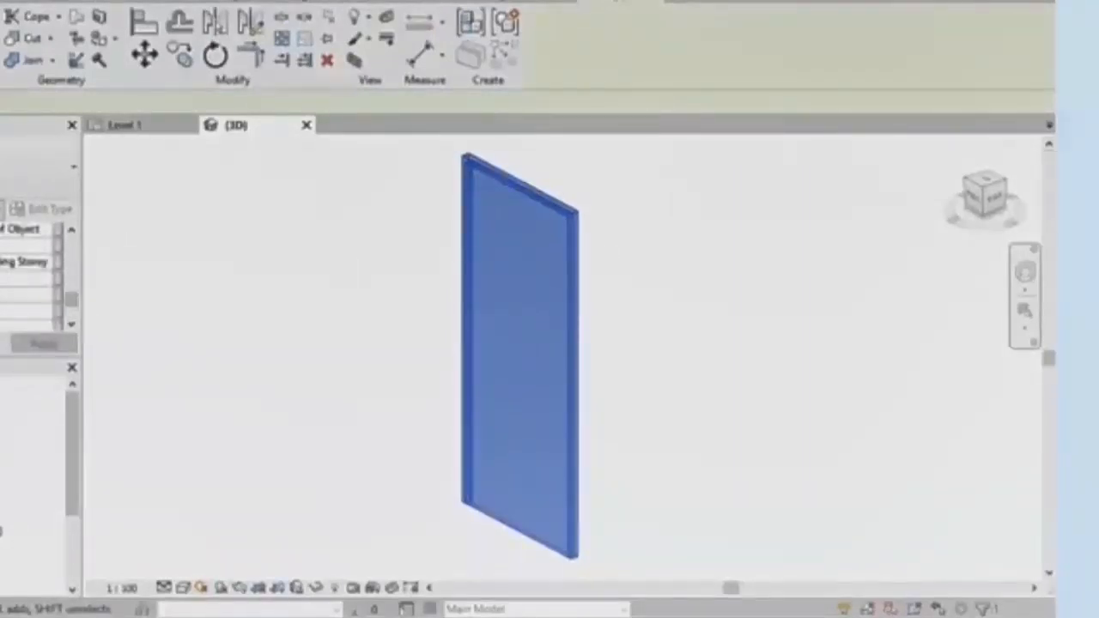
left_click(21, 246)
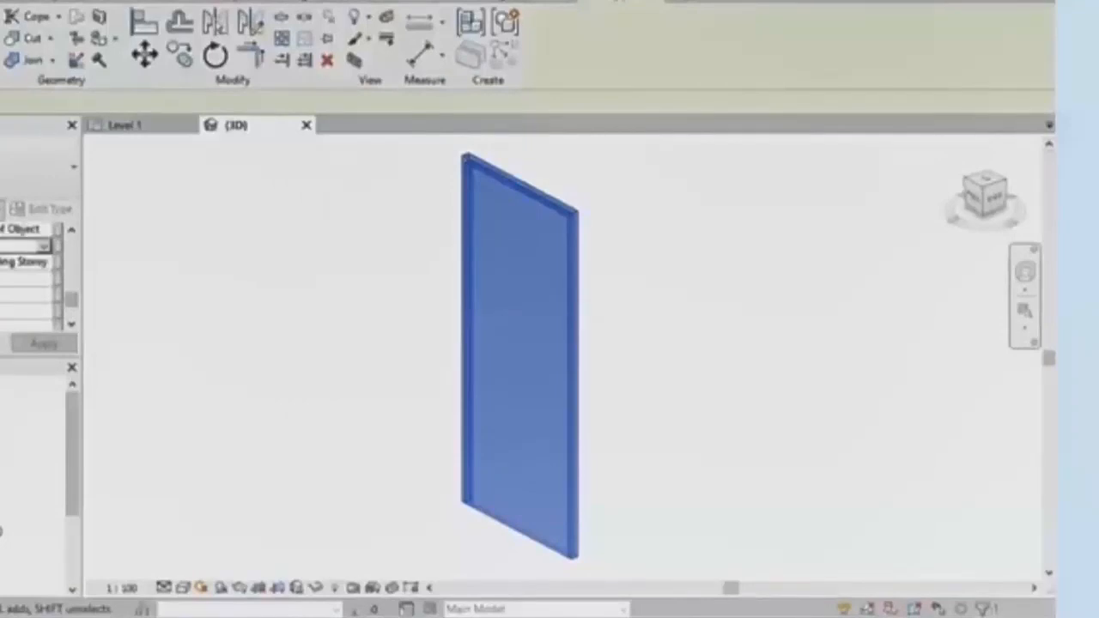
left_click(21, 310)
left_click_drag(71, 300, 71, 310)
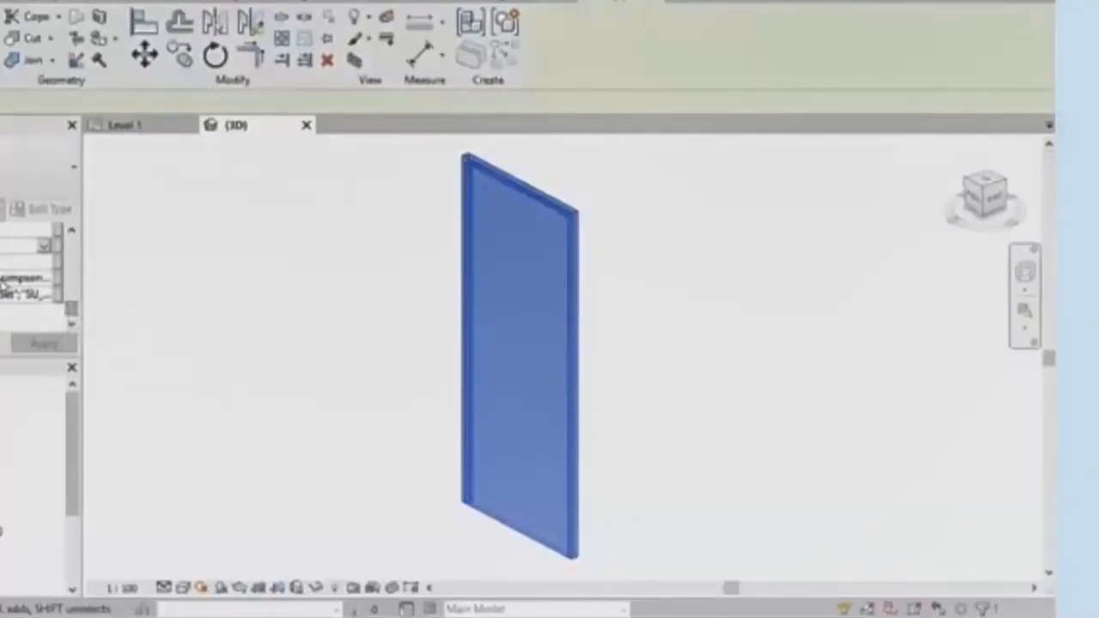
Step: Copy the linked door's URL property, open that simpsondoor.com page in the web browser, and look over the door's product details
left_click(3, 278)
left_click_drag(10, 278, 72, 282)
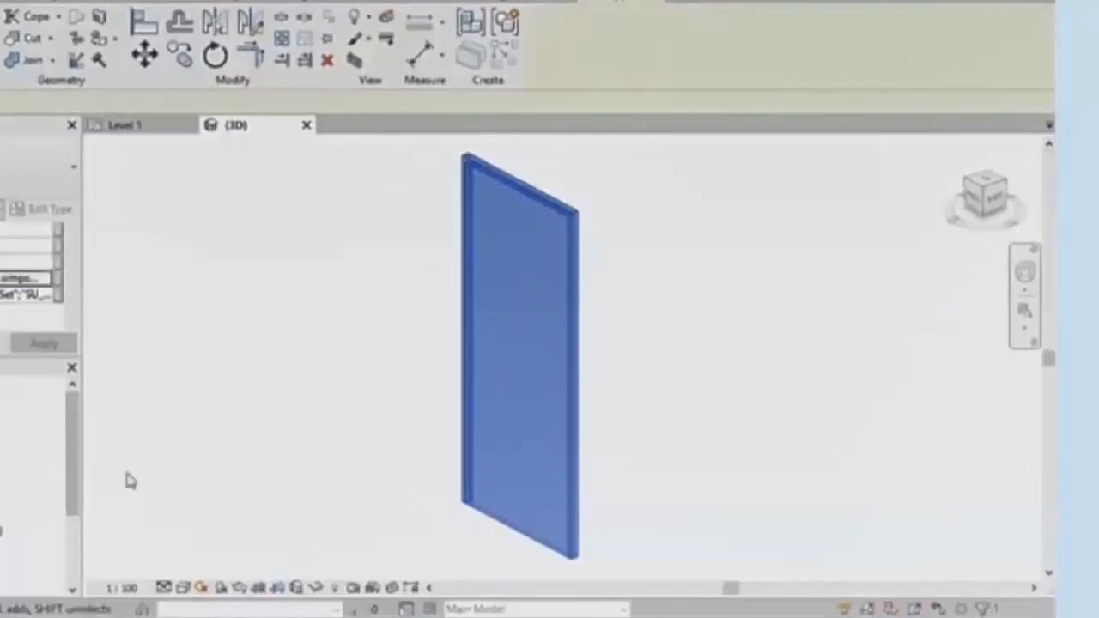
left_click(13, 14)
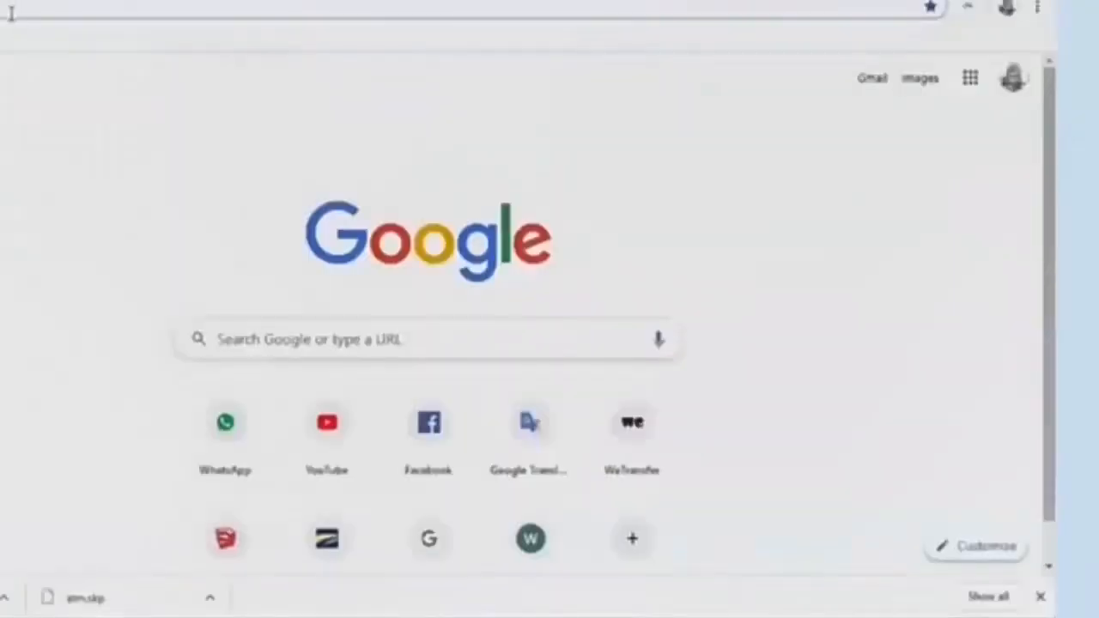
type("https://www.simpsondoor.com/find-a-door/?view=detail&doorType=&BaseSpecificationID=438&seriesID=11#DoorDetail")
left_click(49, 38)
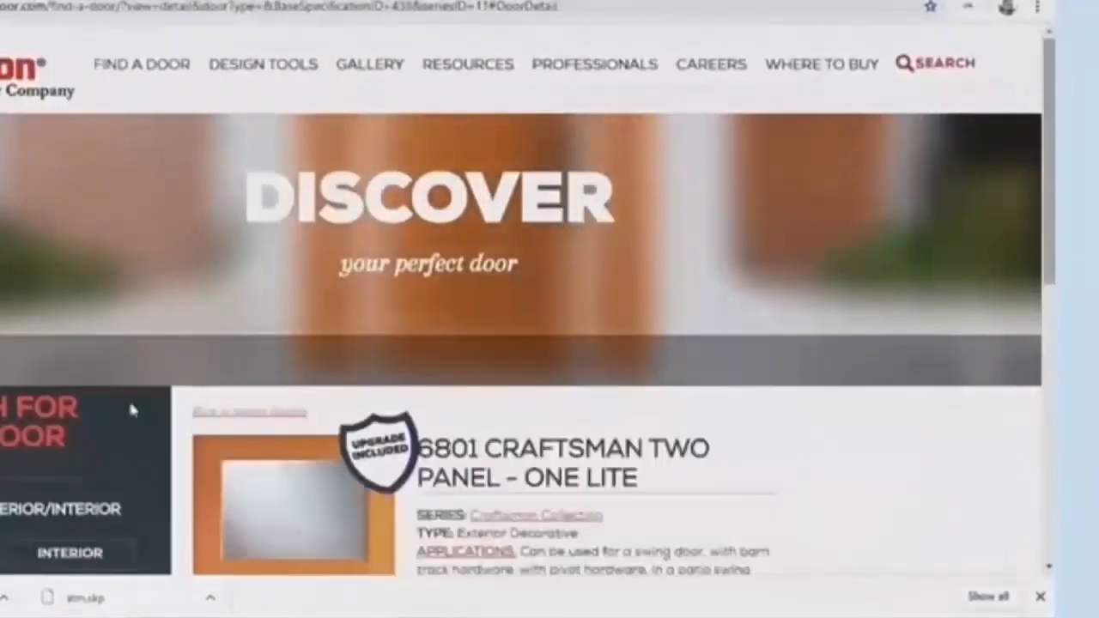
scroll(275, 443, "down", 7)
scroll(333, 388, "up", 3)
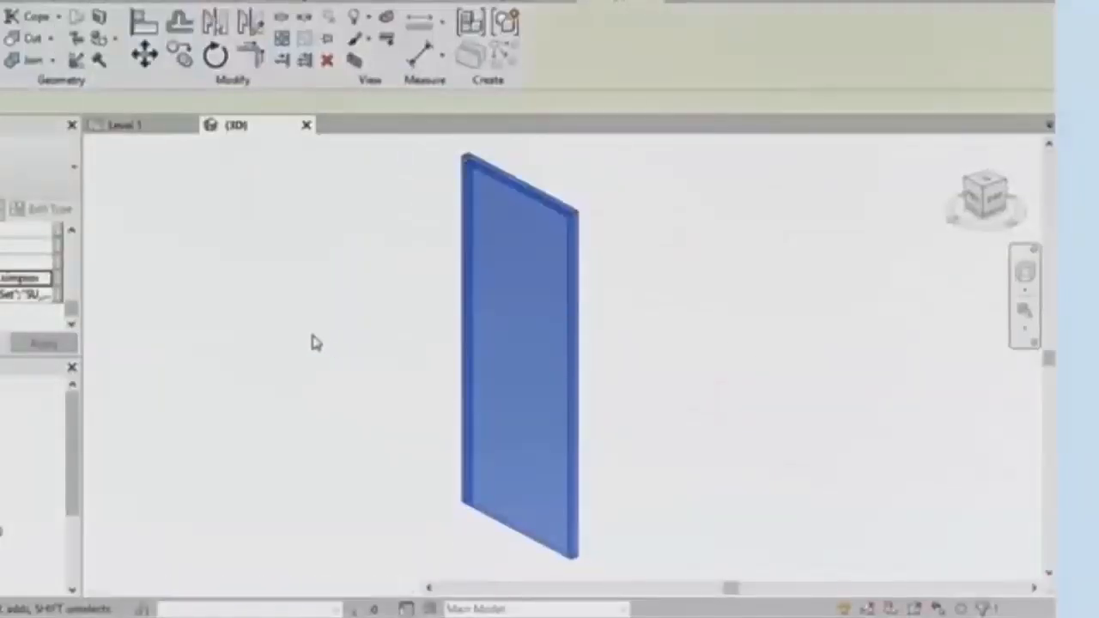
Step: Return to Revit, reselect the linked door to recheck its IFC object and building storey properties, and deselect it
key("Escape")
left_click(470, 302)
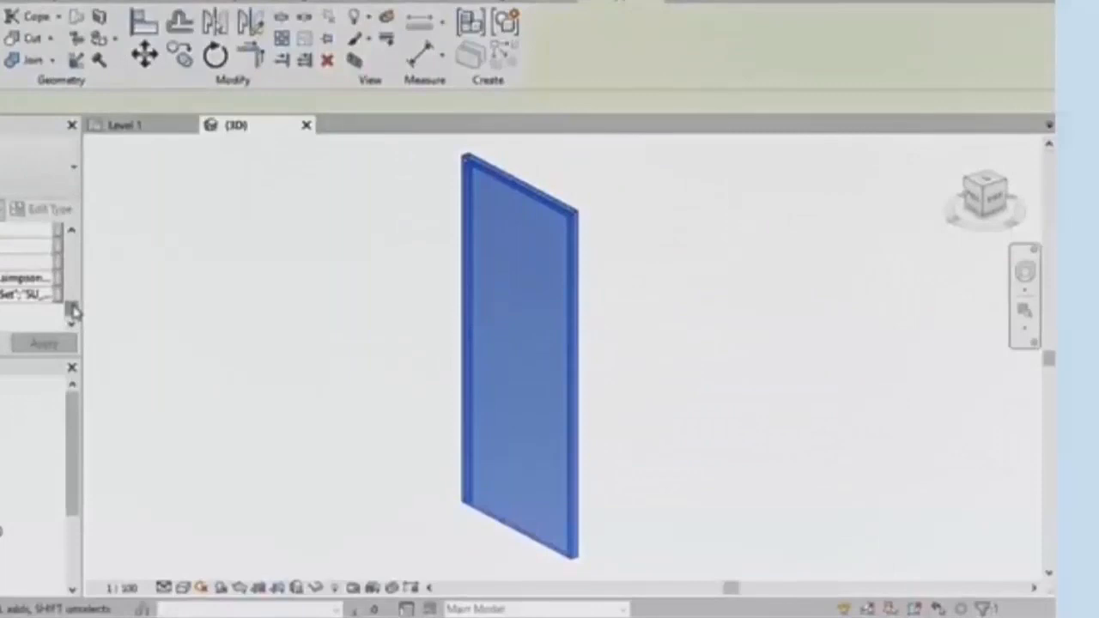
left_click(218, 314)
left_click(483, 172)
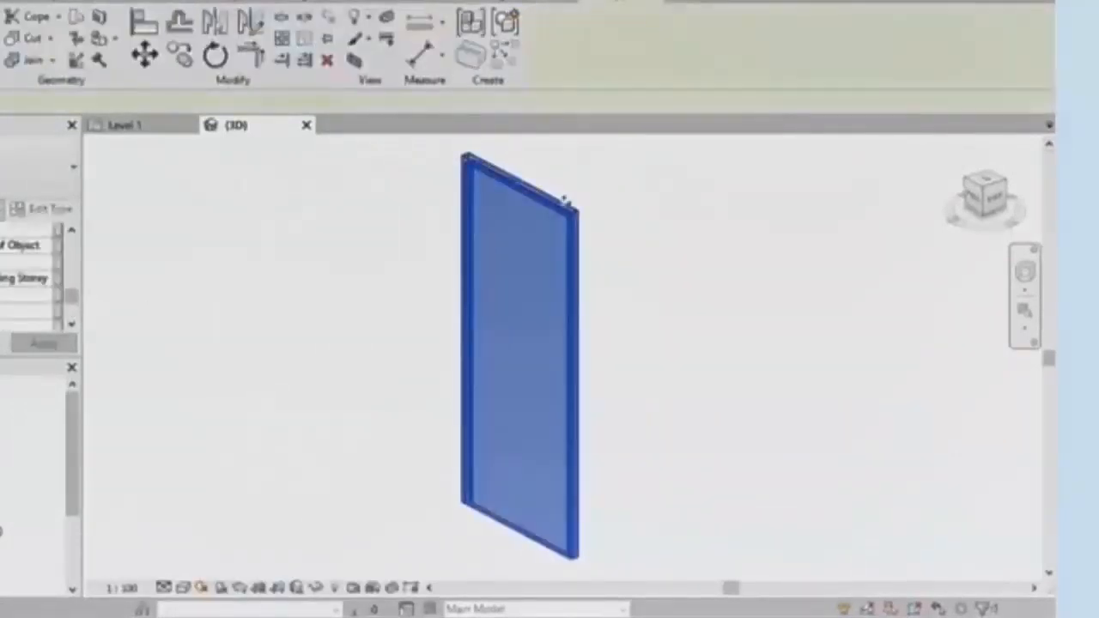
left_click(624, 228)
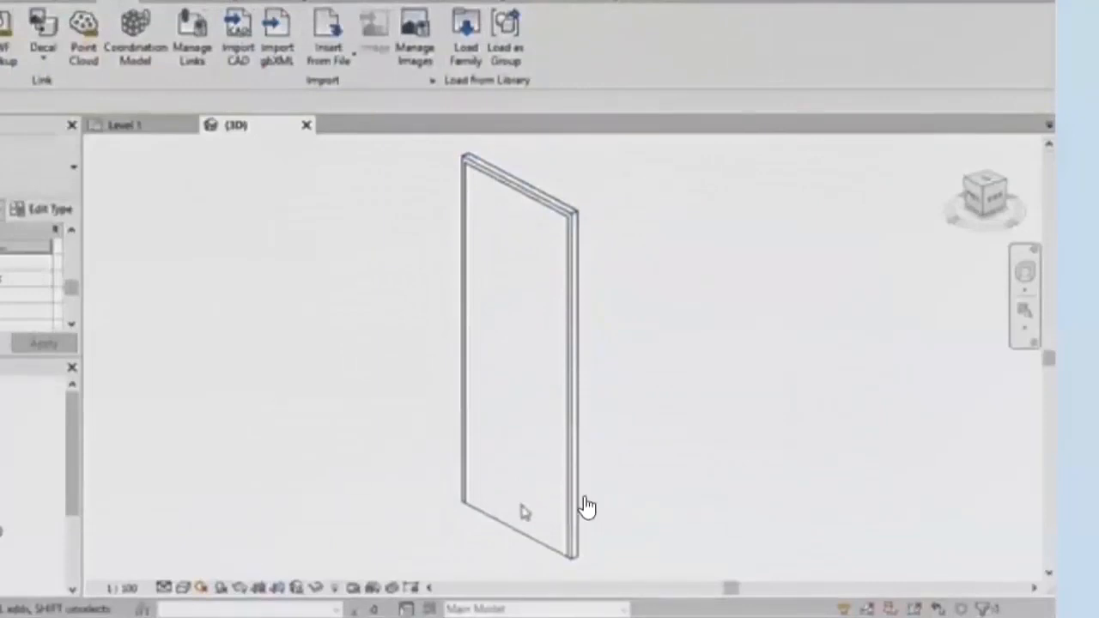
left_click(592, 572)
left_click(691, 369)
left_click(591, 574)
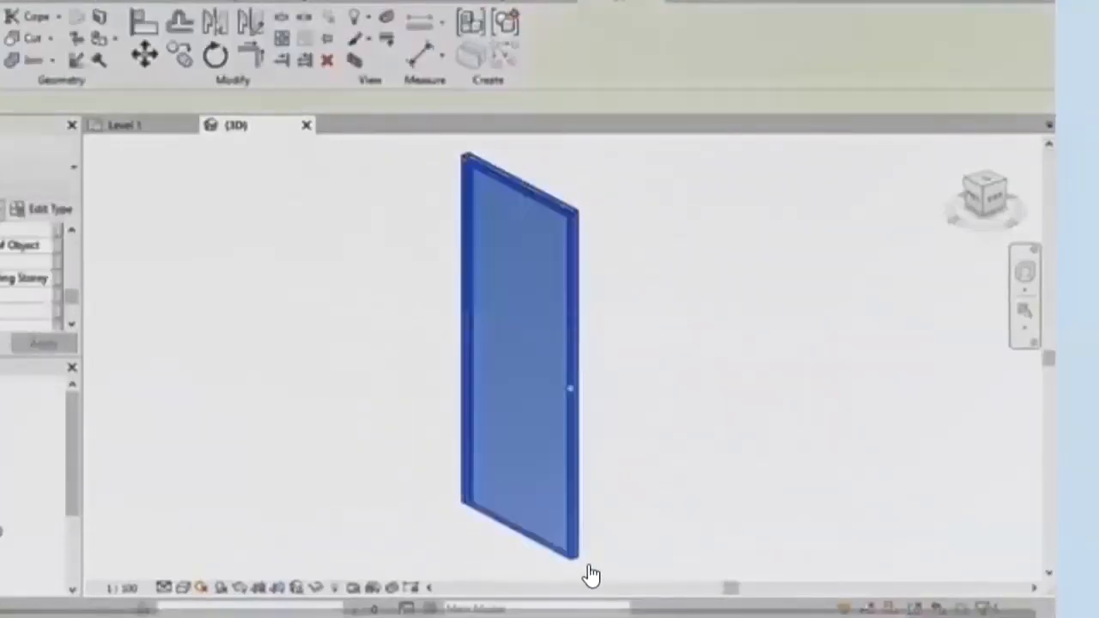
mouse_move(73, 292)
left_mouse_down()
mouse_move(70, 272)
mouse_move(73, 310)
left_mouse_up()
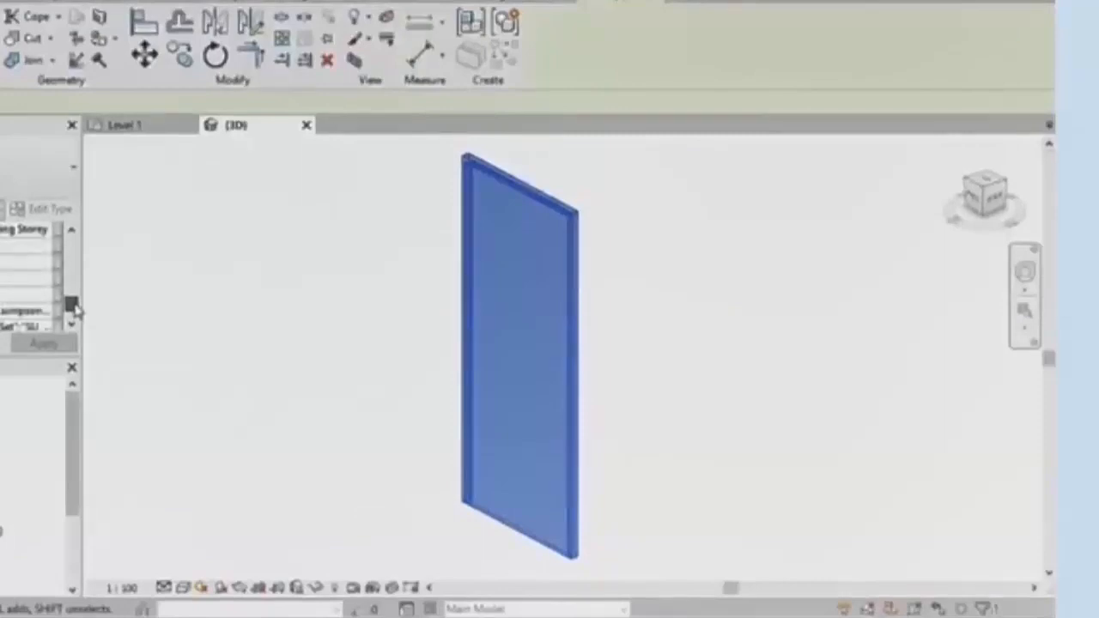
left_click(257, 277)
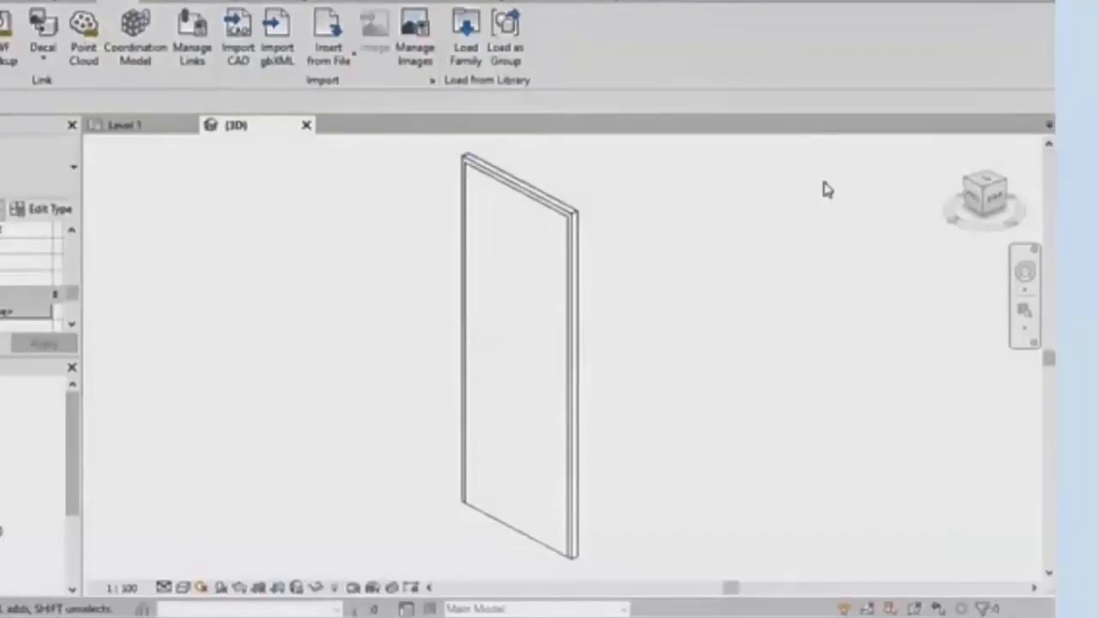
Step: Switch to SketchUp and examine the building frame model, its floor tags, and the beam instances listed in the outliner
scroll(822, 189, "up", 2)
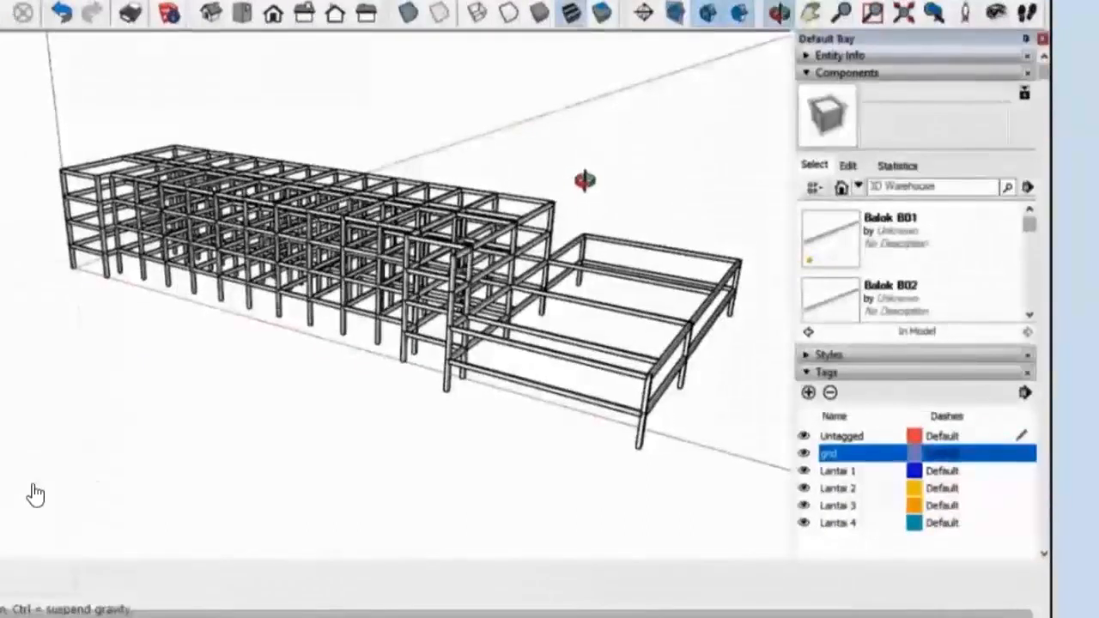
middle_click_drag(589, 177, 632, 164)
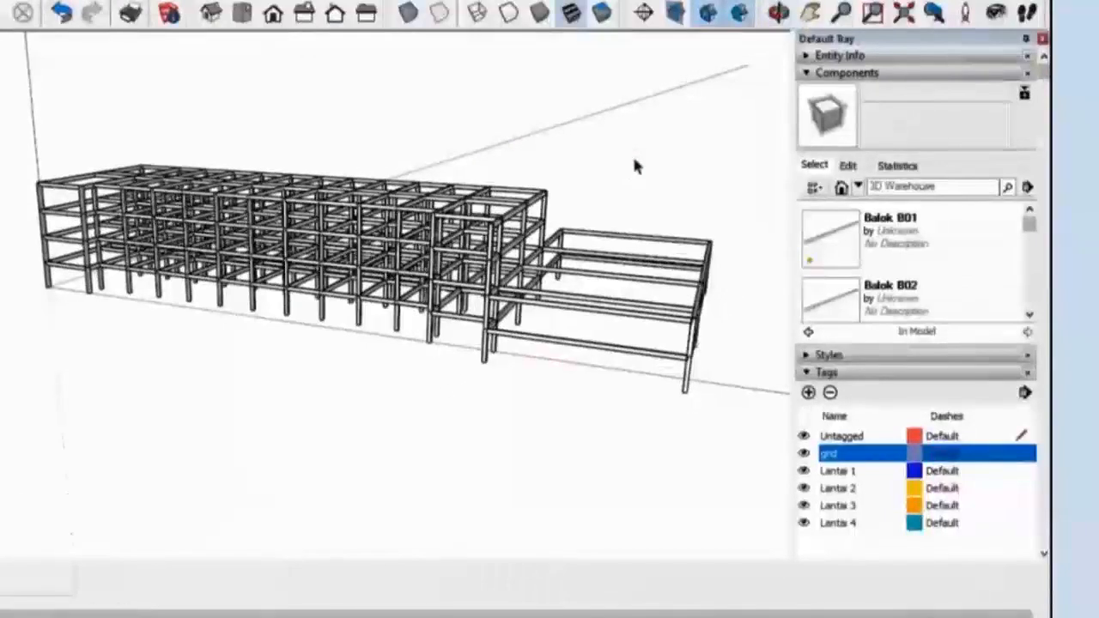
middle_click_drag(648, 126, 655, 115)
scroll(547, 229, "up", 4)
middle_click_drag(547, 229, 533, 197)
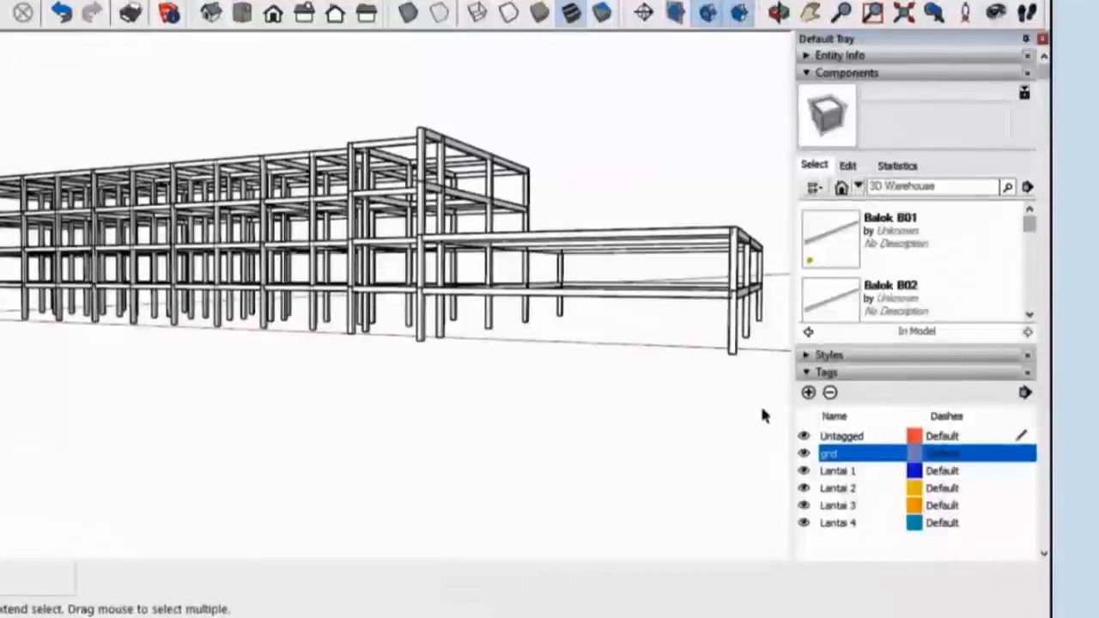
left_click(804, 470)
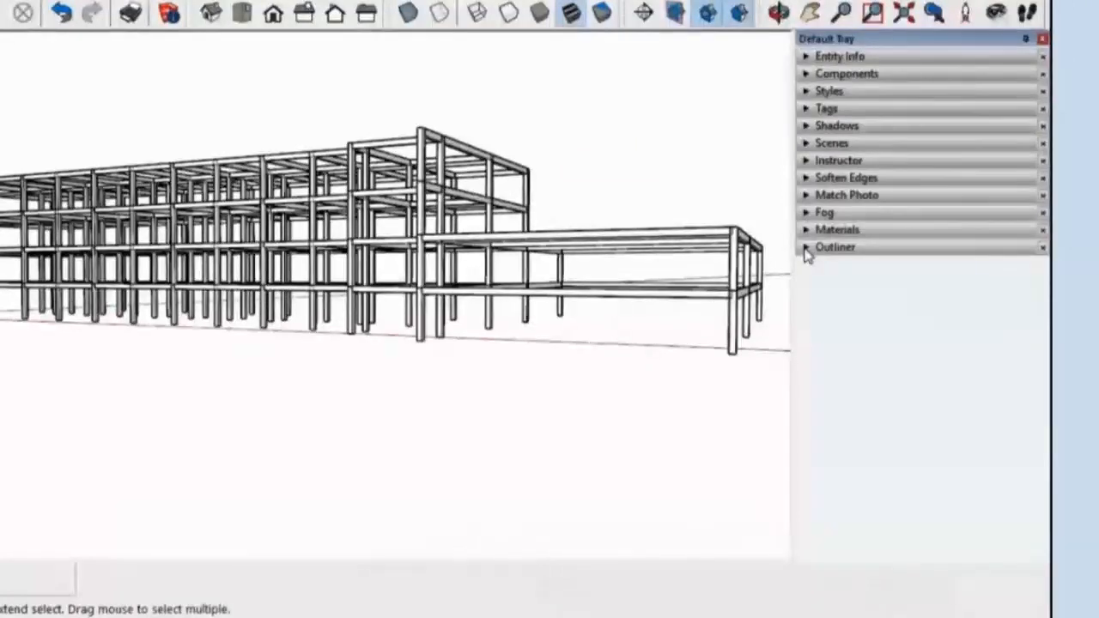
left_click(805, 248)
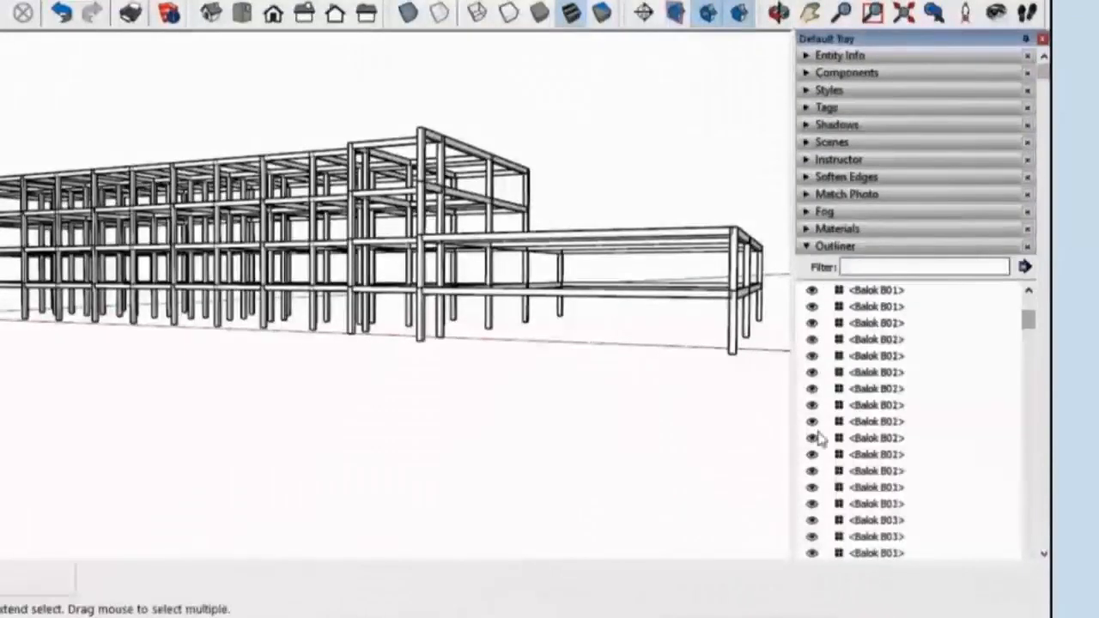
left_click(815, 426)
scroll(815, 430, "down", 1)
scroll(815, 455, "down", 5)
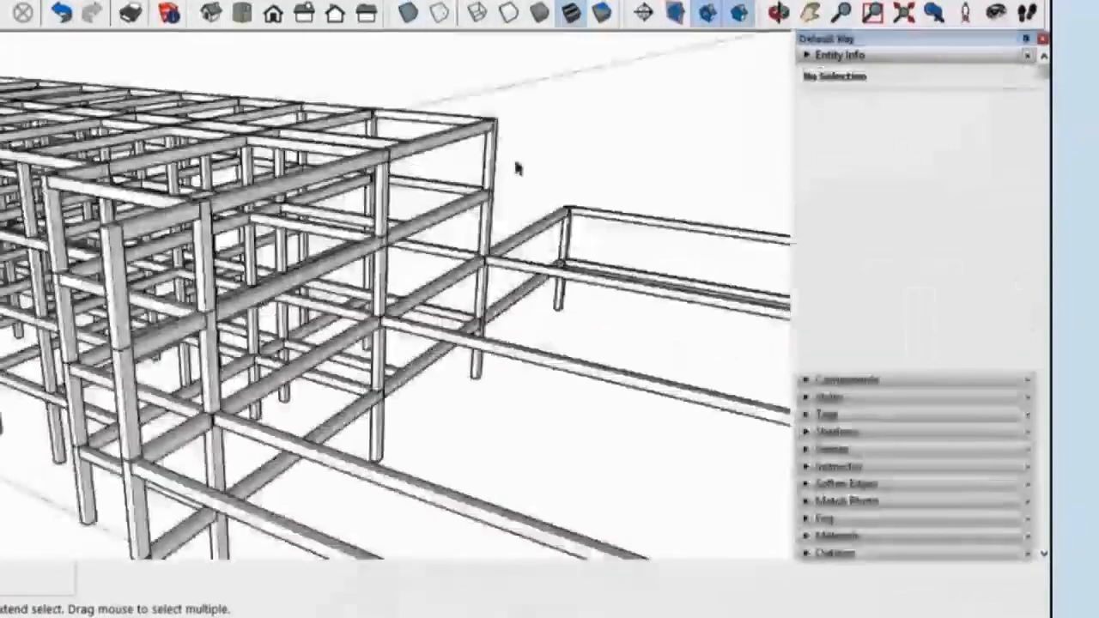
Step: Select the Kolom K01 column at the top-floor corner, check its tag, definition and IFC classification, and deselect it
scroll(514, 157, "up", 3)
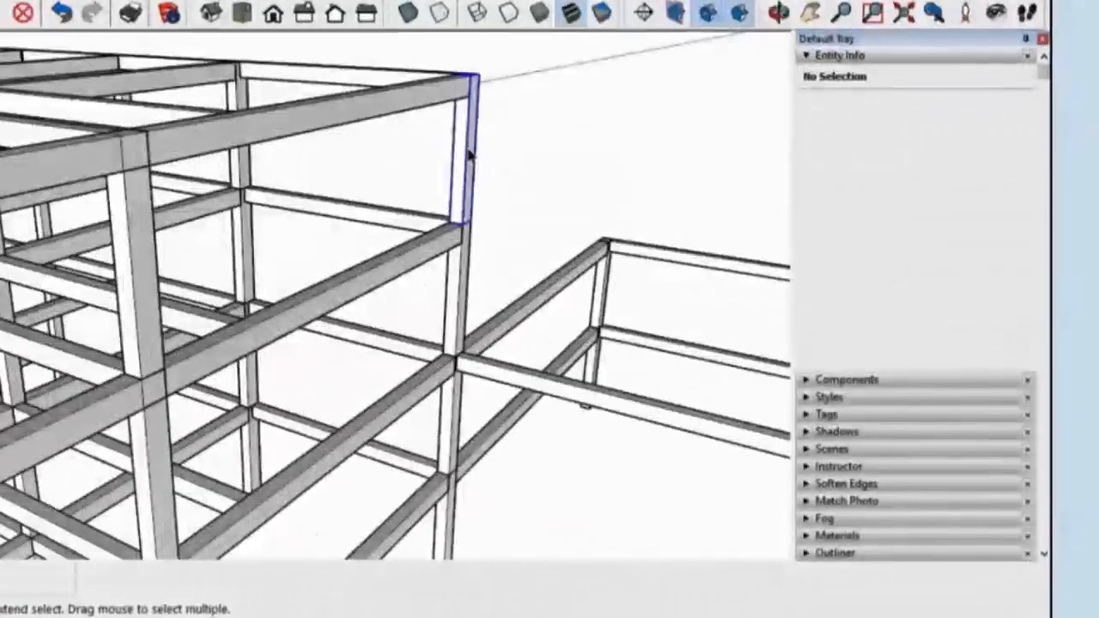
left_click(469, 152)
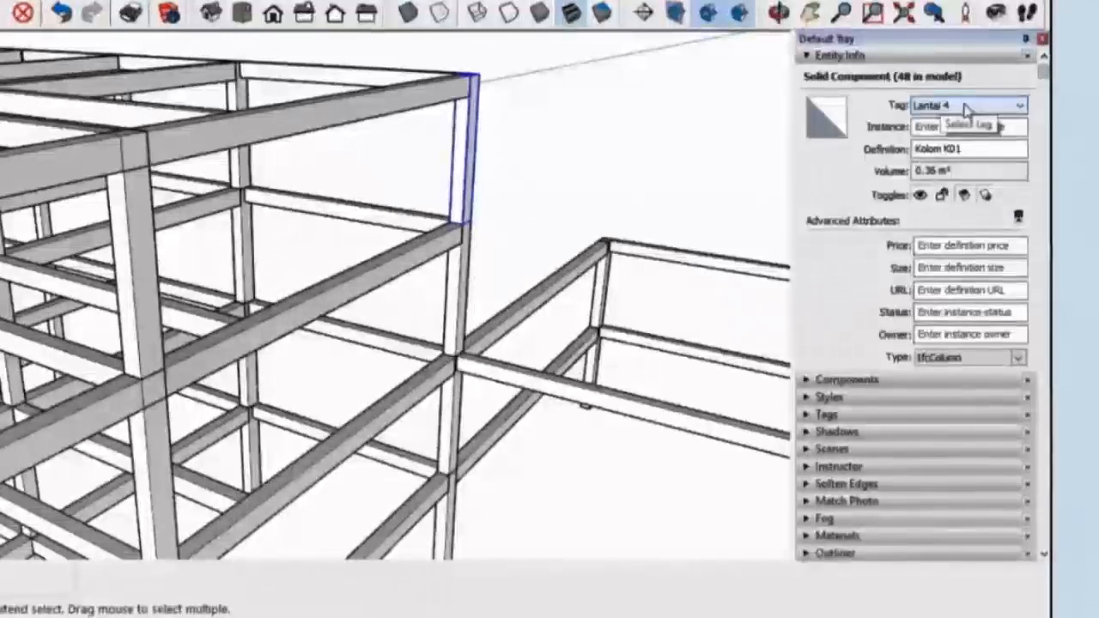
left_click(1018, 358)
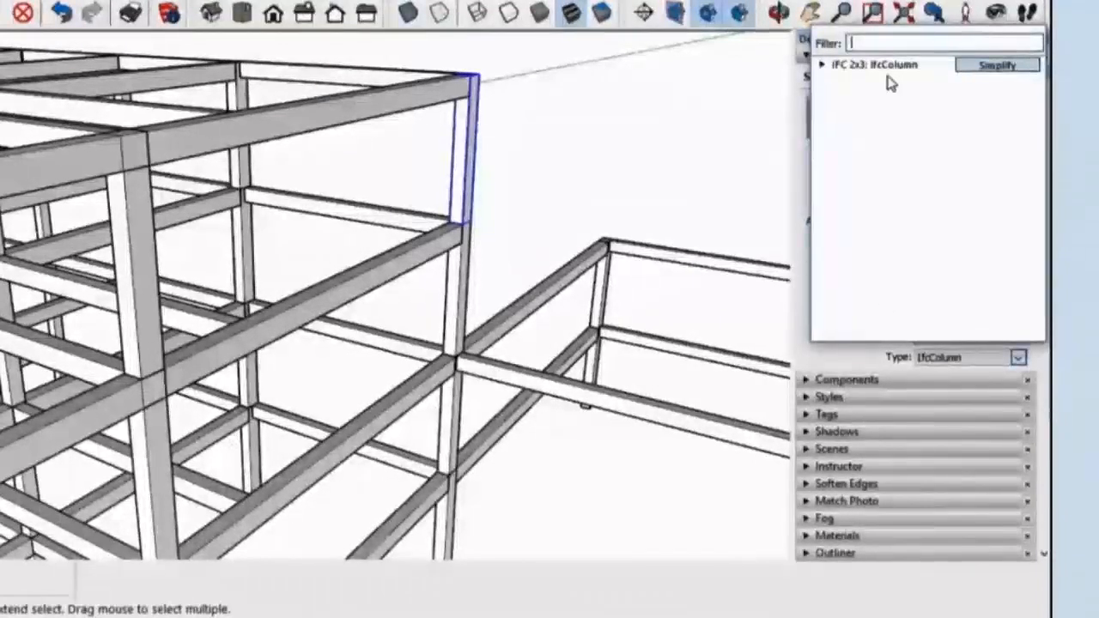
left_click(587, 146)
Step: Select a Lantai 3 beam at the end of the frame and classify it as IfcBeam under IFC 2x3
scroll(587, 146, "down", 3)
middle_click_drag(587, 145, 523, 189)
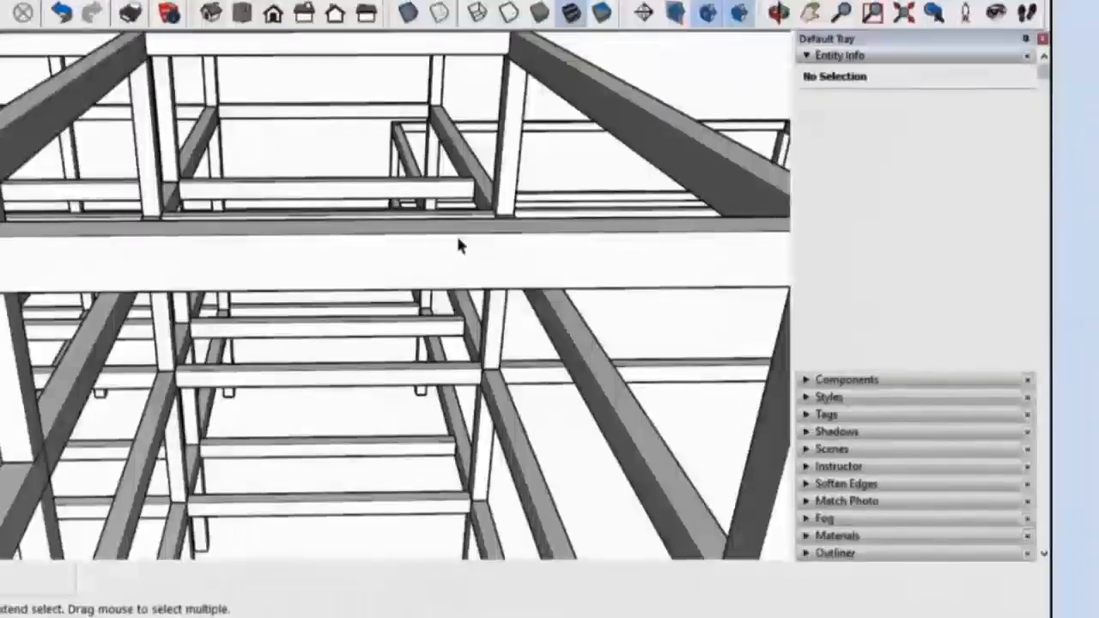
left_click(456, 233)
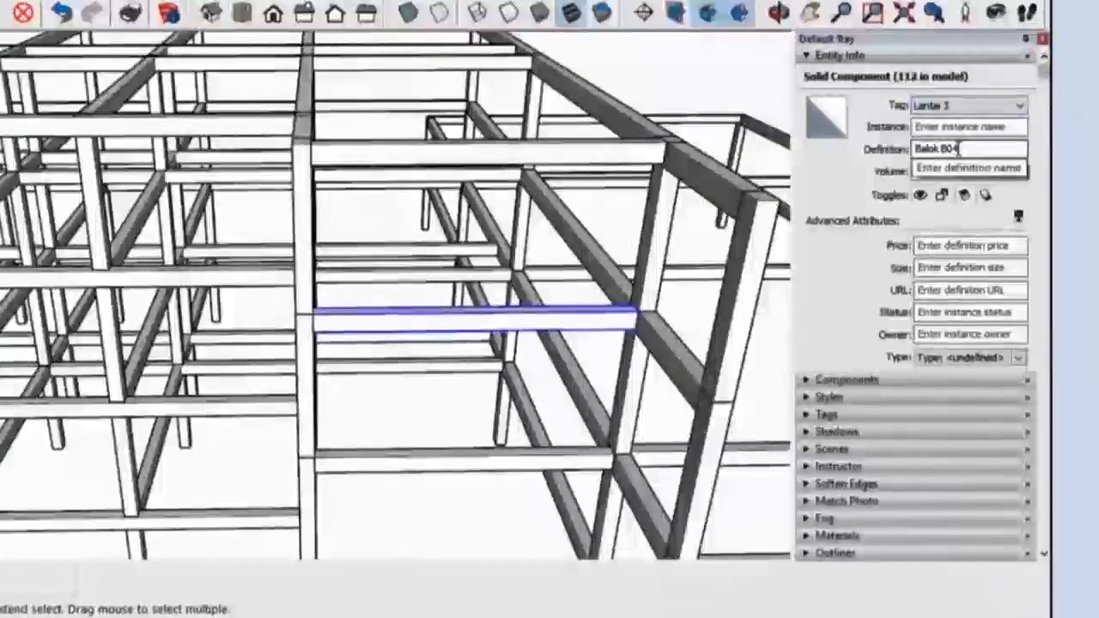
left_click(1019, 358)
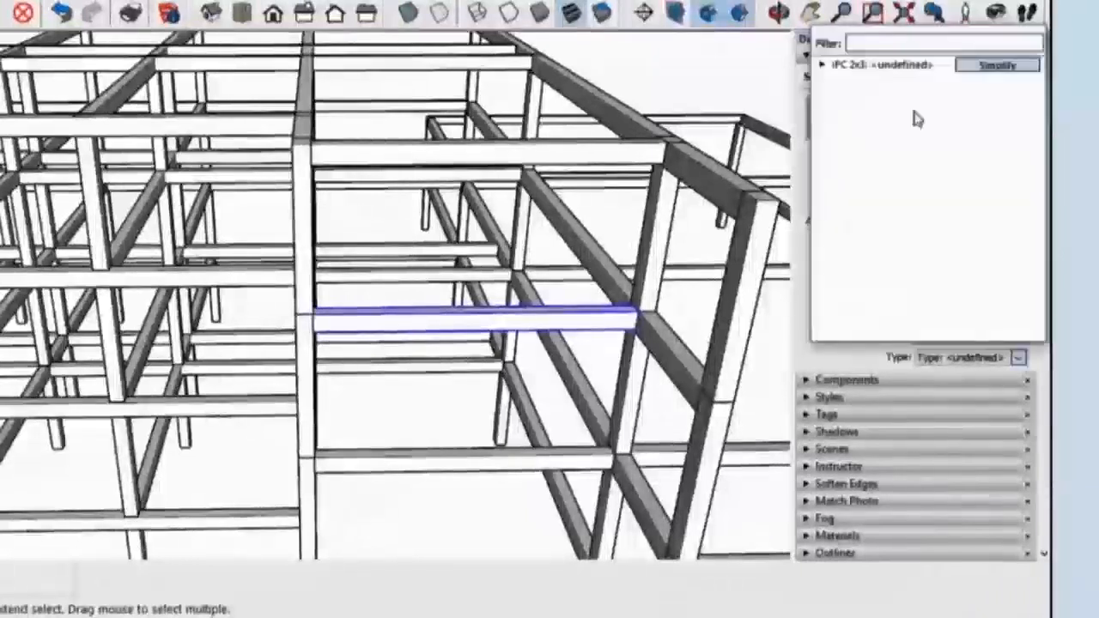
left_click(895, 68)
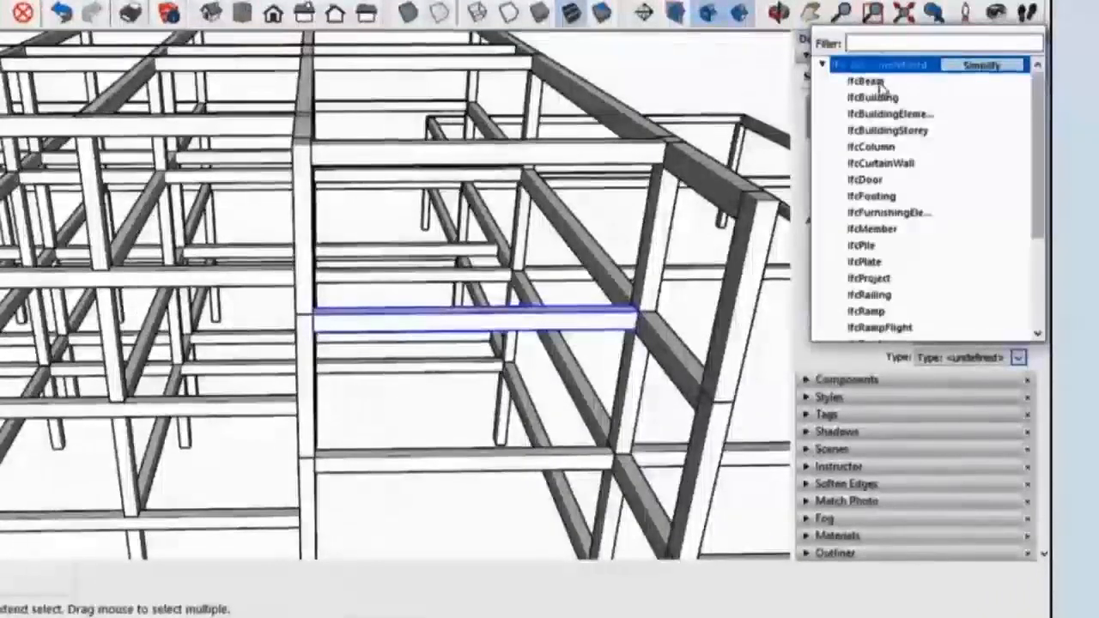
left_click(878, 81)
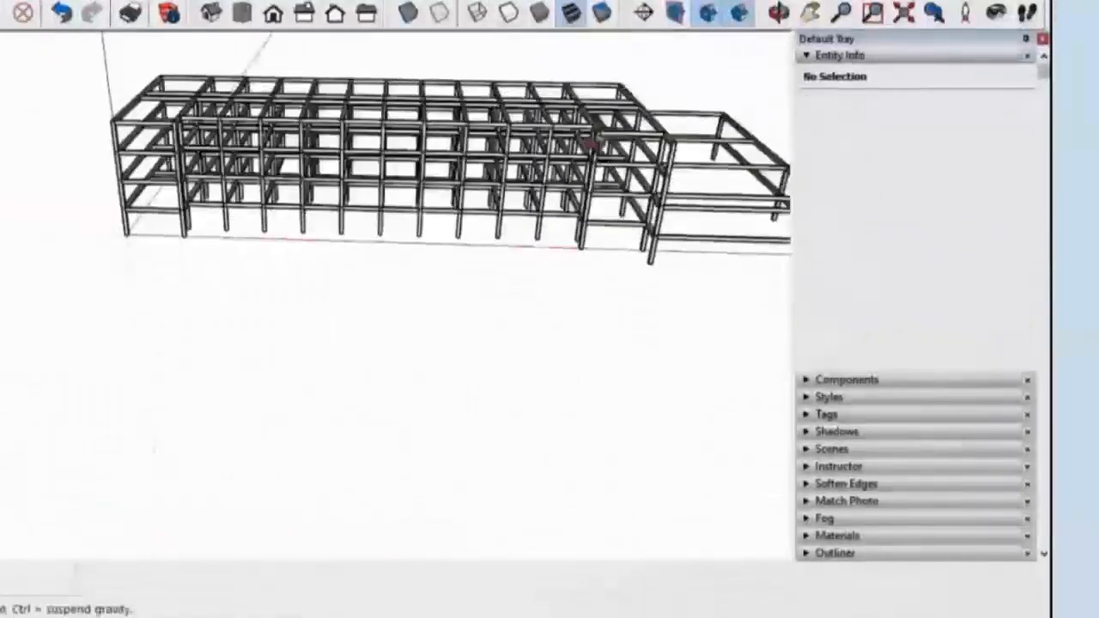
Step: Open Generate Report and retitle the Component Quantities Report template as Tabel Balok dan Kolom
middle_click_drag(594, 146, 548, 185)
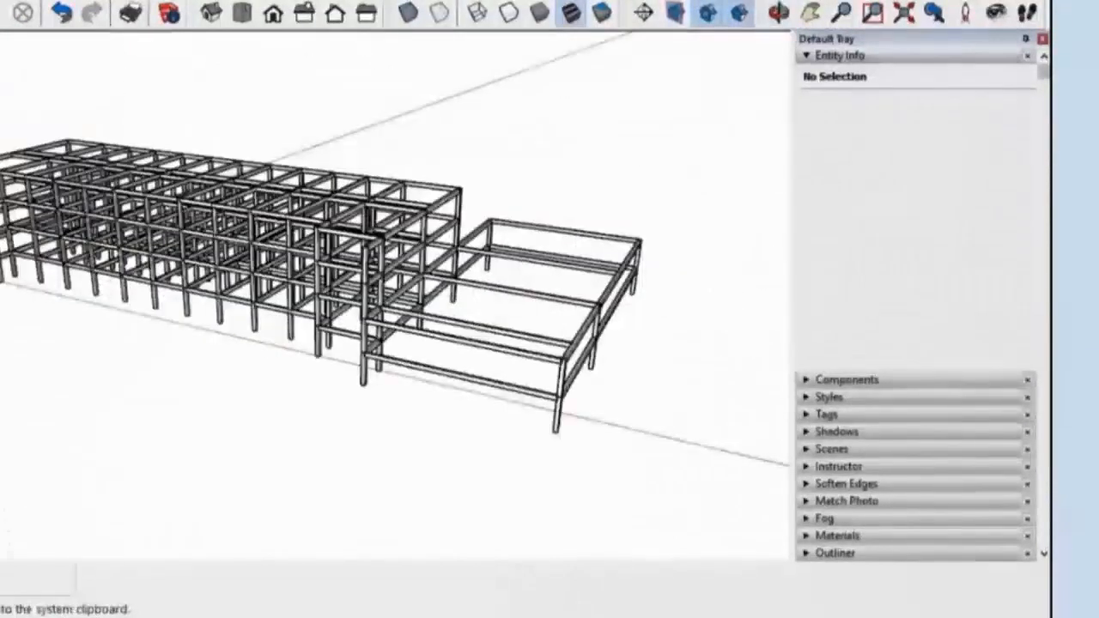
key("alt+f")
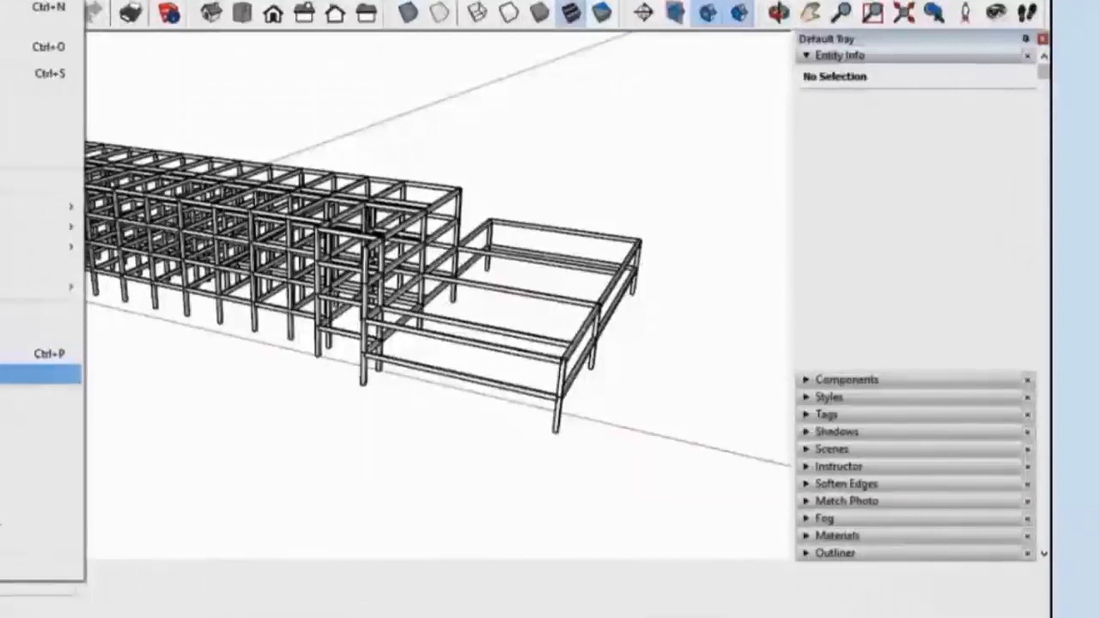
left_click(26, 374)
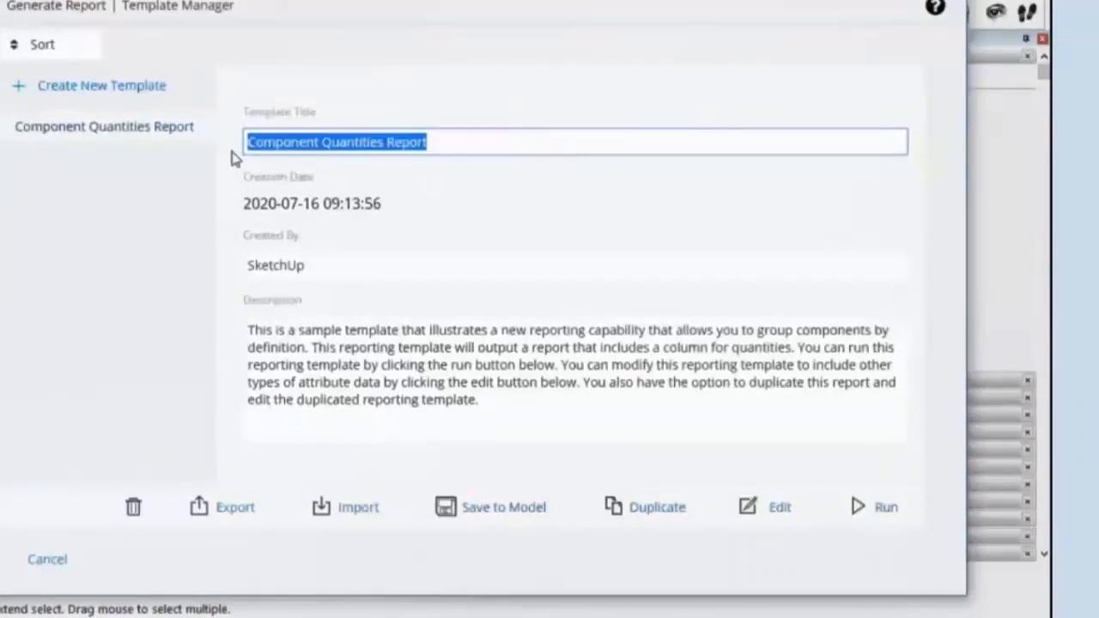
type("Tabel Ba")
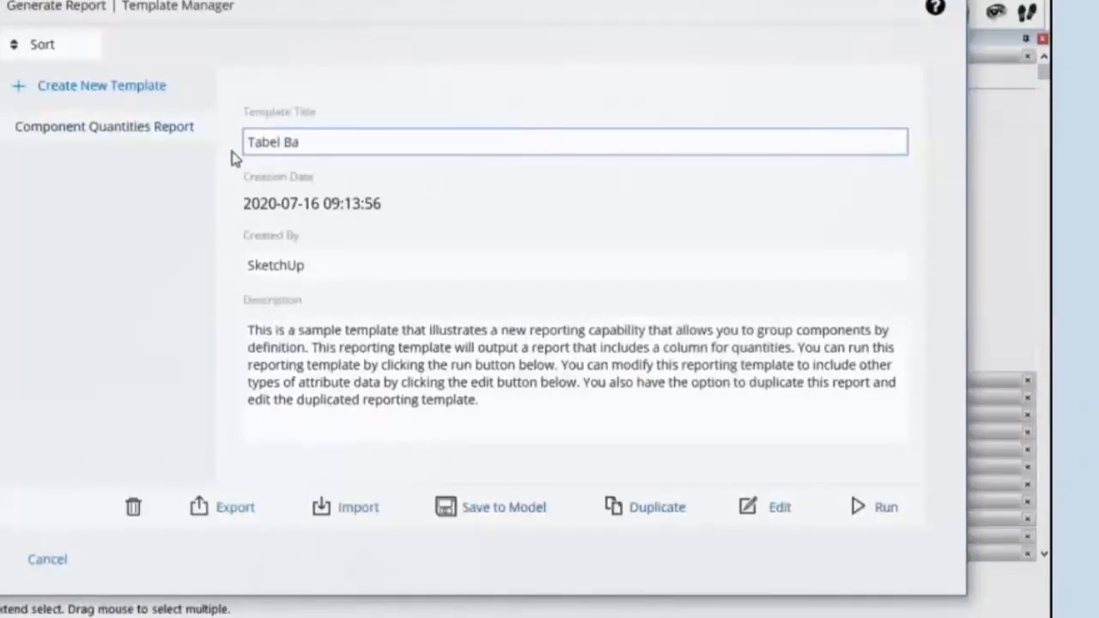
type("Balok dan Kolom")
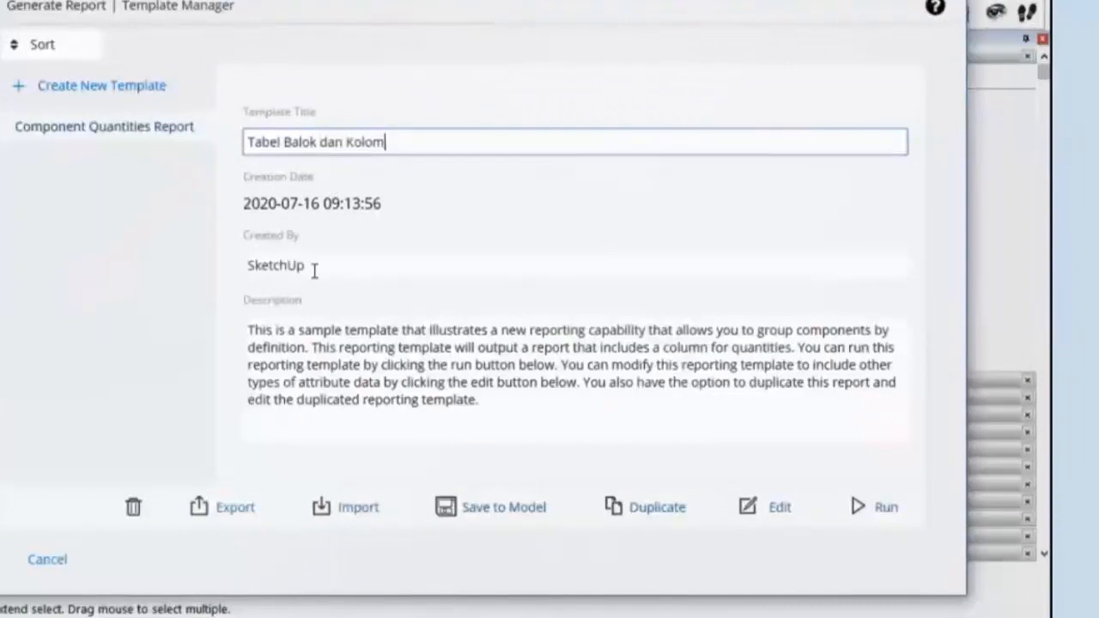
Step: Replace the report template's description with abcde
left_click_drag(481, 400, 195, 332)
key("BackSpace")
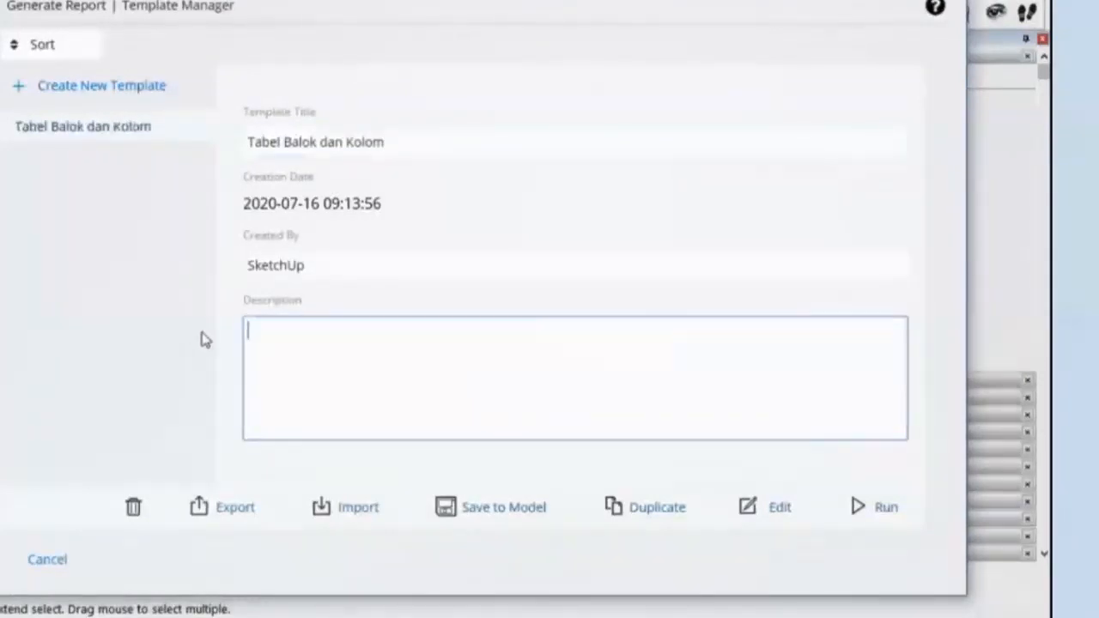
type("abcde")
Step: Edit the Tabel Balok dan Kolom template, clear its existing attributes, and group the report by Layer and Entity Name
left_click(777, 519)
left_click(544, 155)
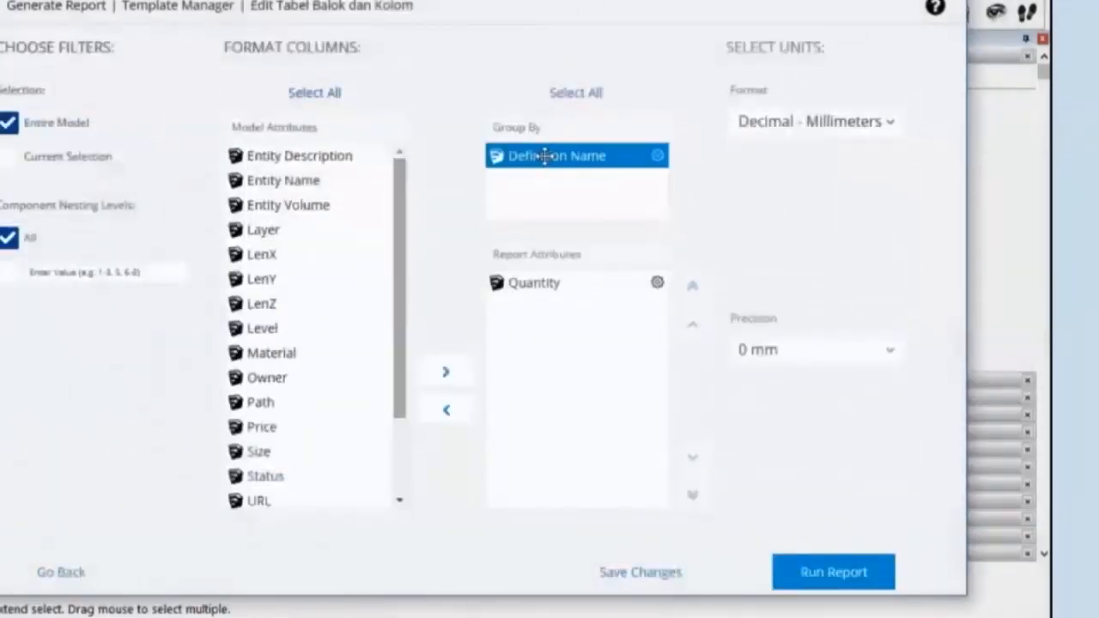
left_click_drag(544, 156, 553, 287)
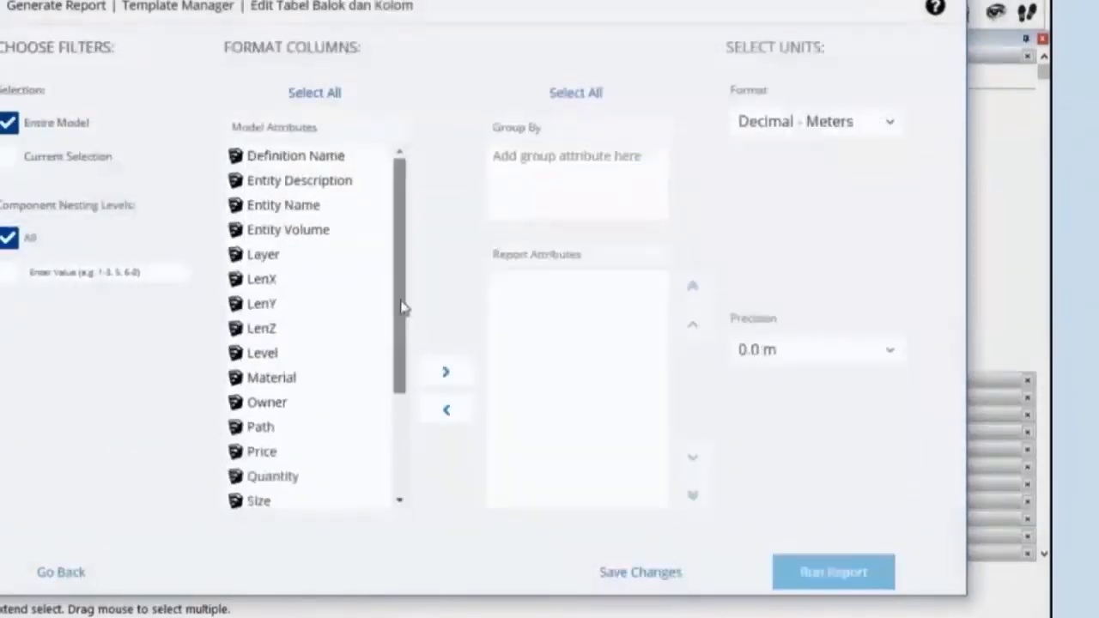
left_click(333, 258)
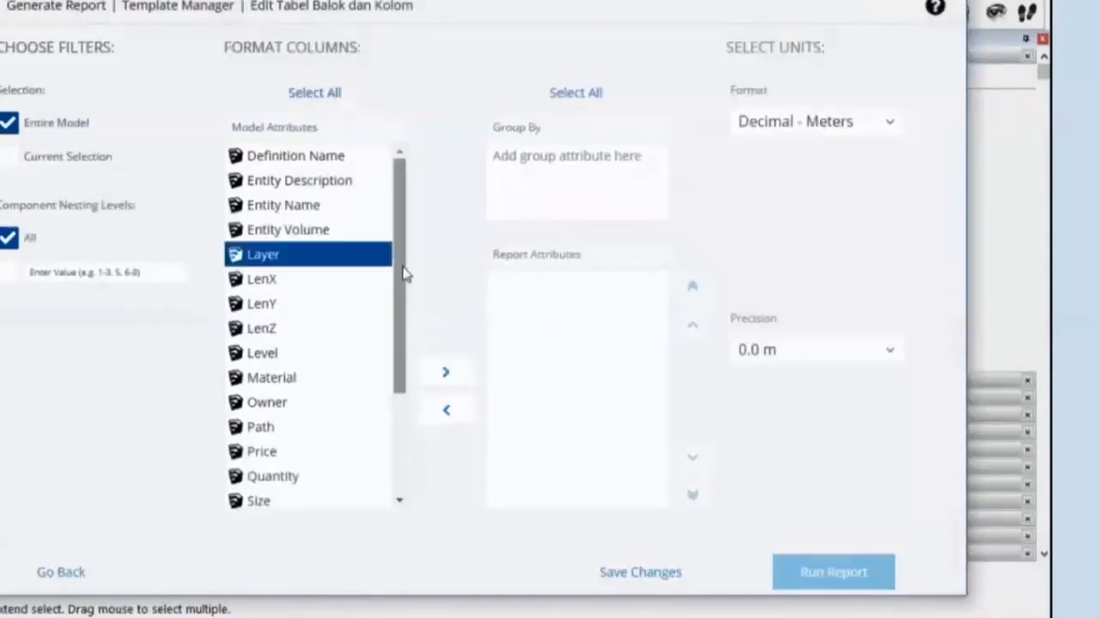
left_click_drag(343, 254, 574, 155)
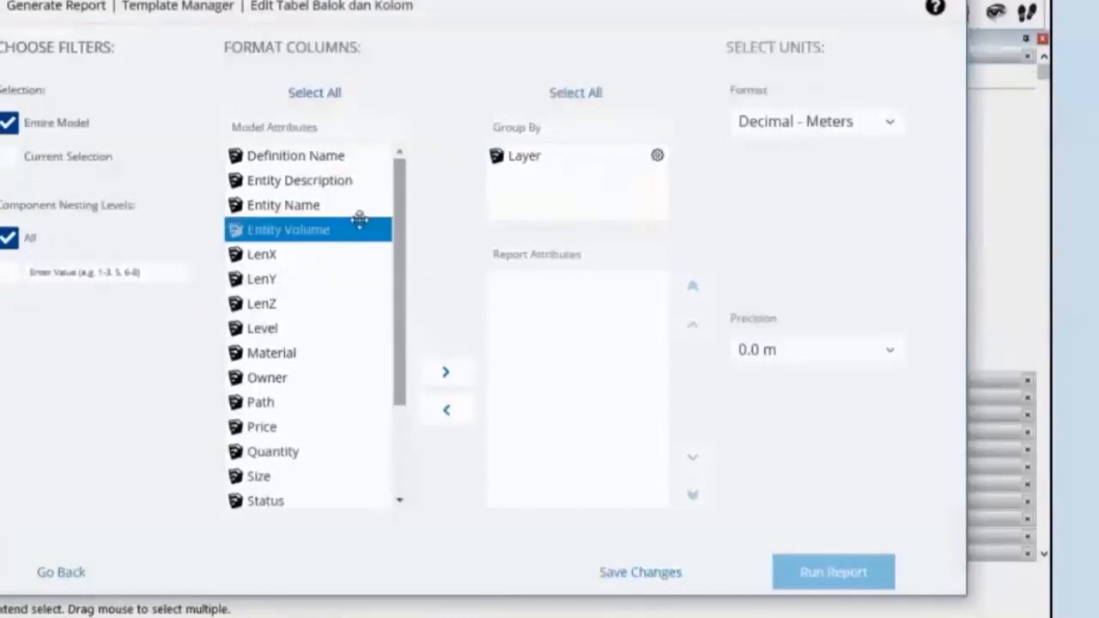
left_click(326, 208)
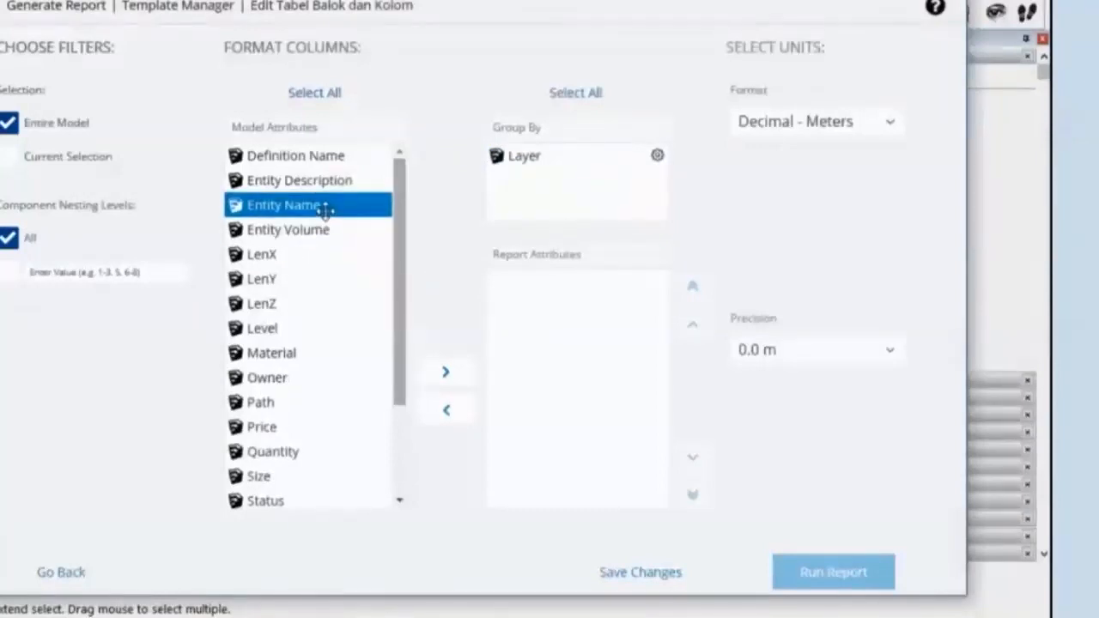
left_click_drag(304, 214, 567, 185)
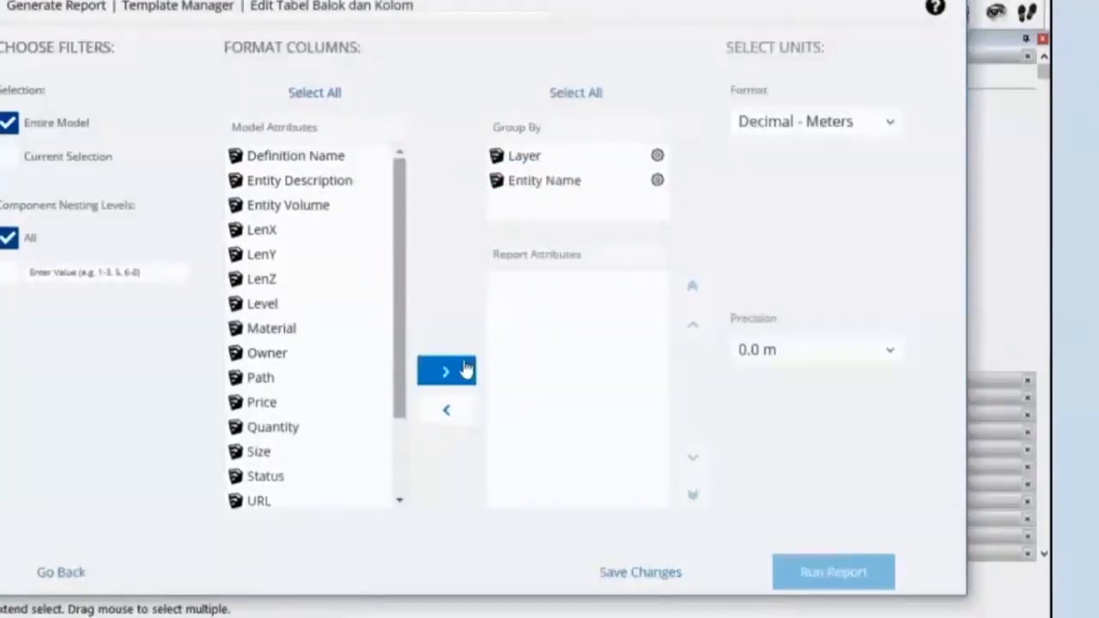
Step: Add IFC Classification Type, Quantity and Entity Volume as the report attributes
left_click_drag(399, 314, 404, 392)
left_click(335, 504)
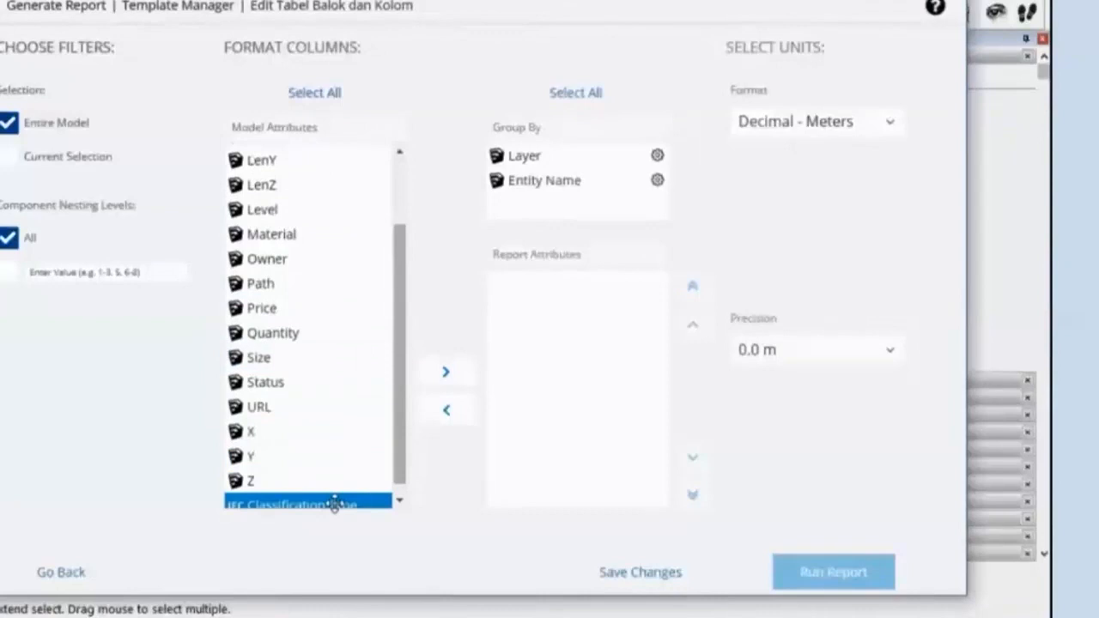
left_click(445, 372)
left_click(340, 347)
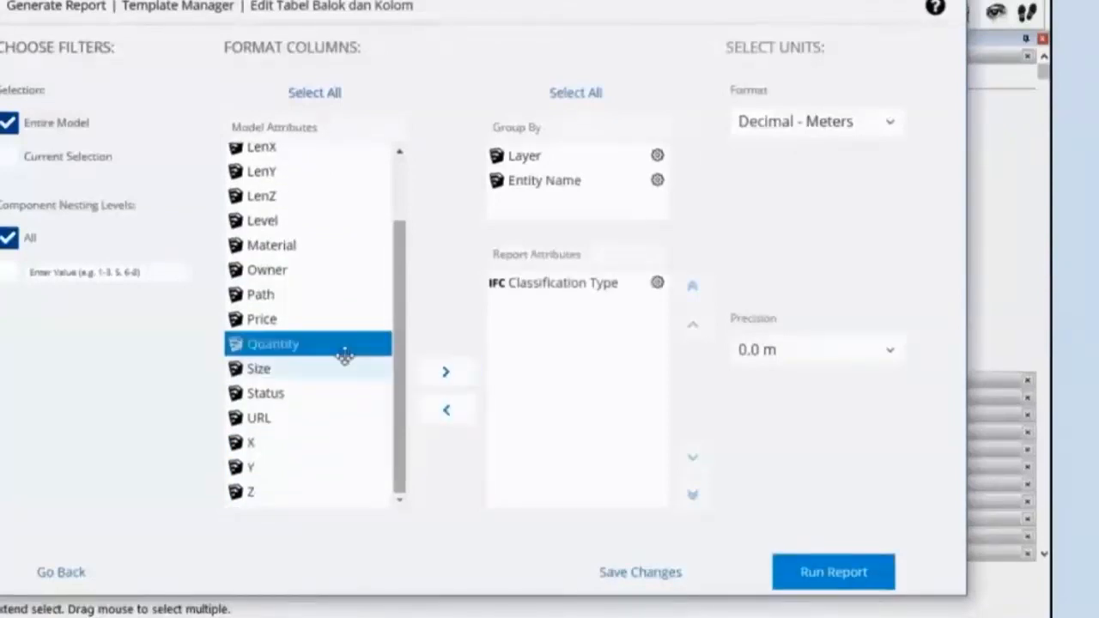
left_click(449, 374)
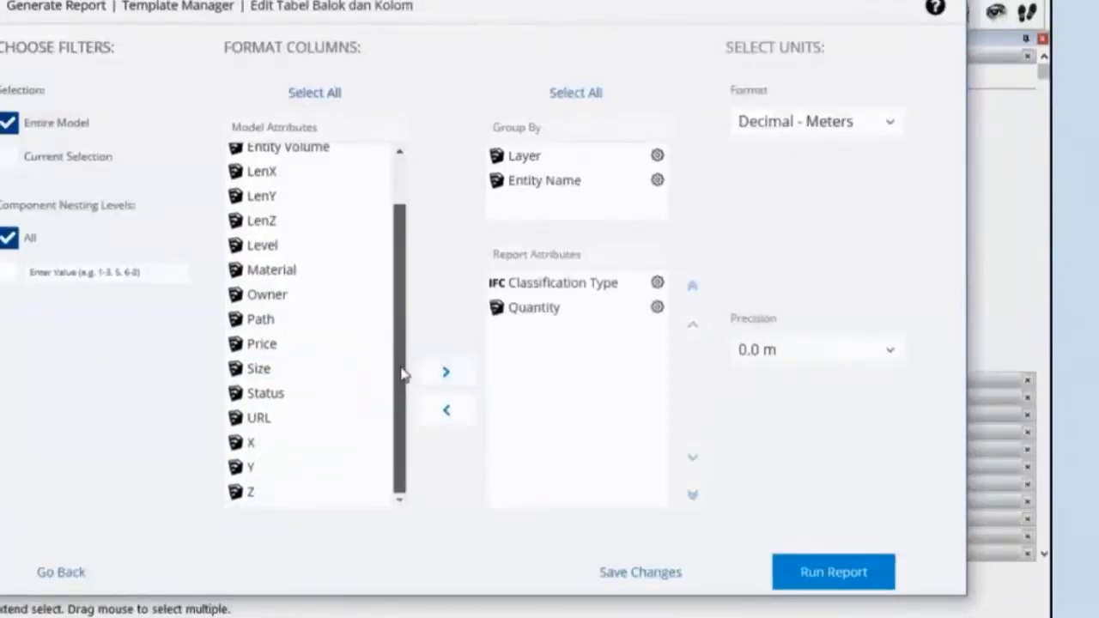
scroll(395, 344, "up", 2)
left_click(283, 204)
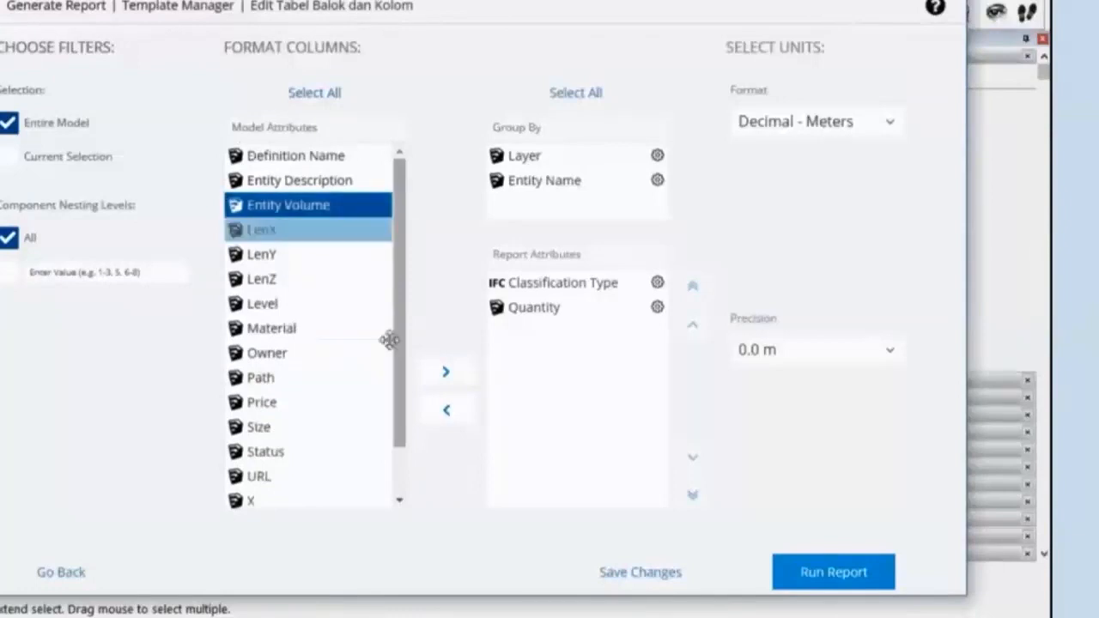
left_click(444, 376)
Step: Set the report units to Decimal - Meters with 0.00 m precision and run the report
left_click(859, 129)
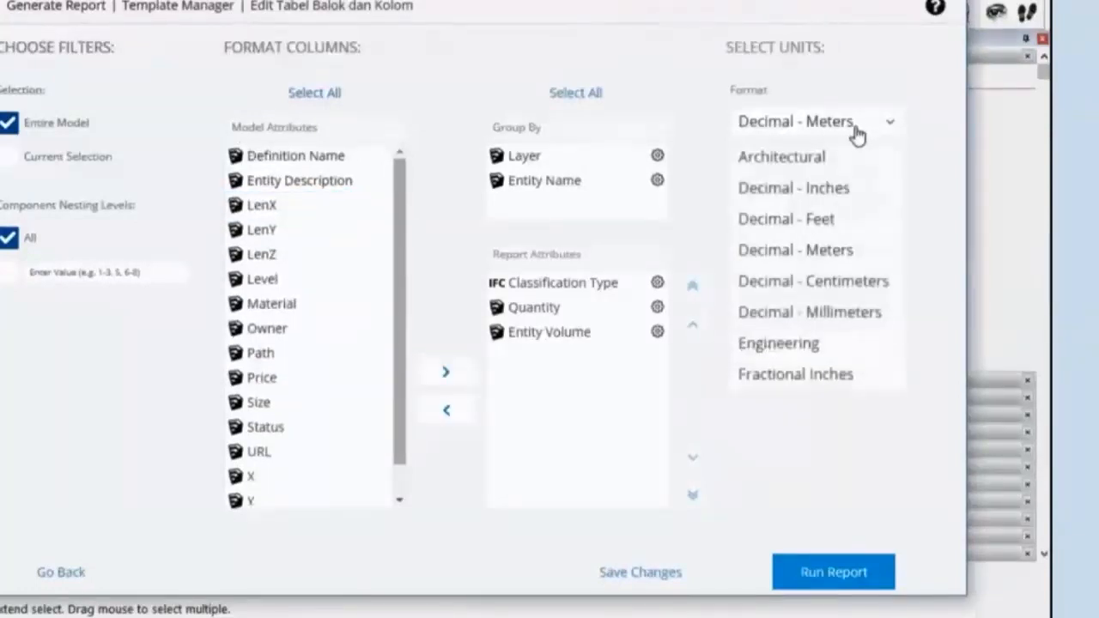
left_click(807, 251)
left_click(819, 352)
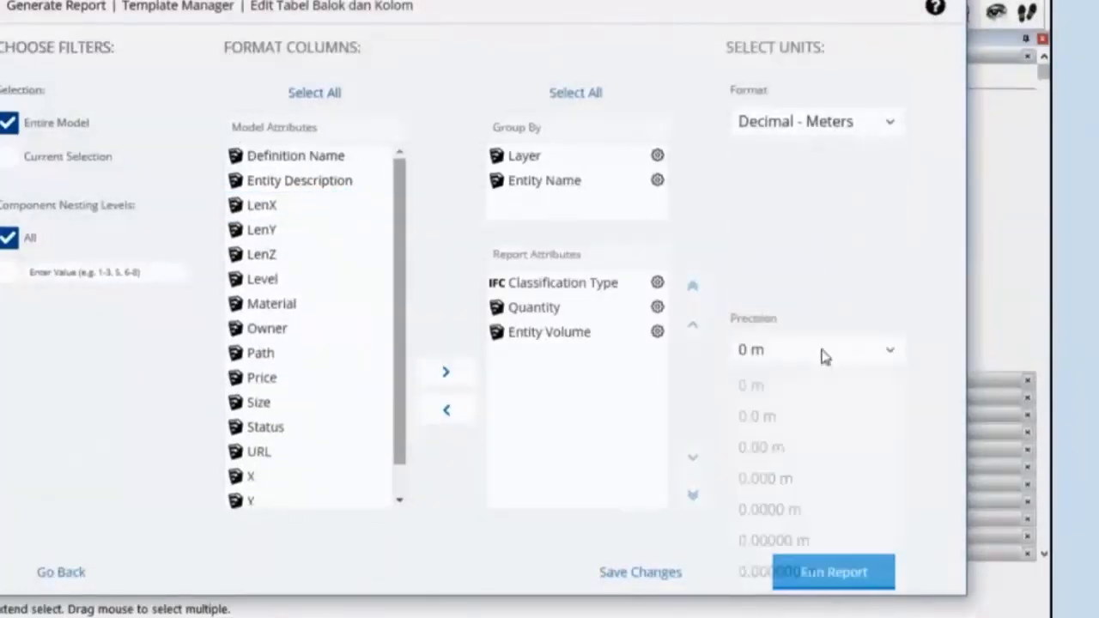
left_click(797, 447)
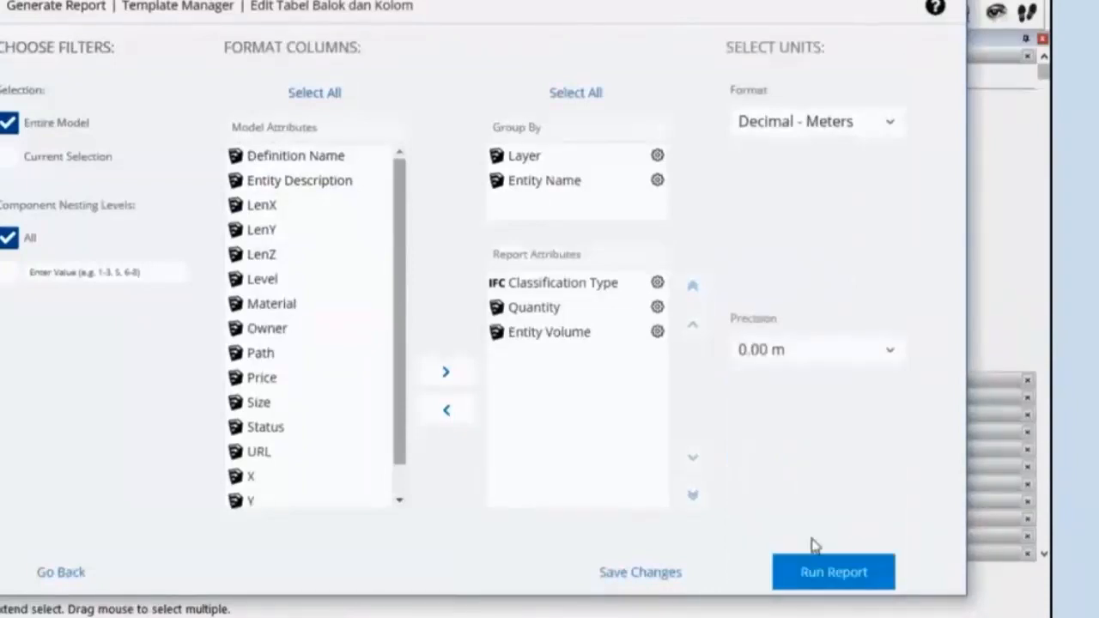
left_click(825, 582)
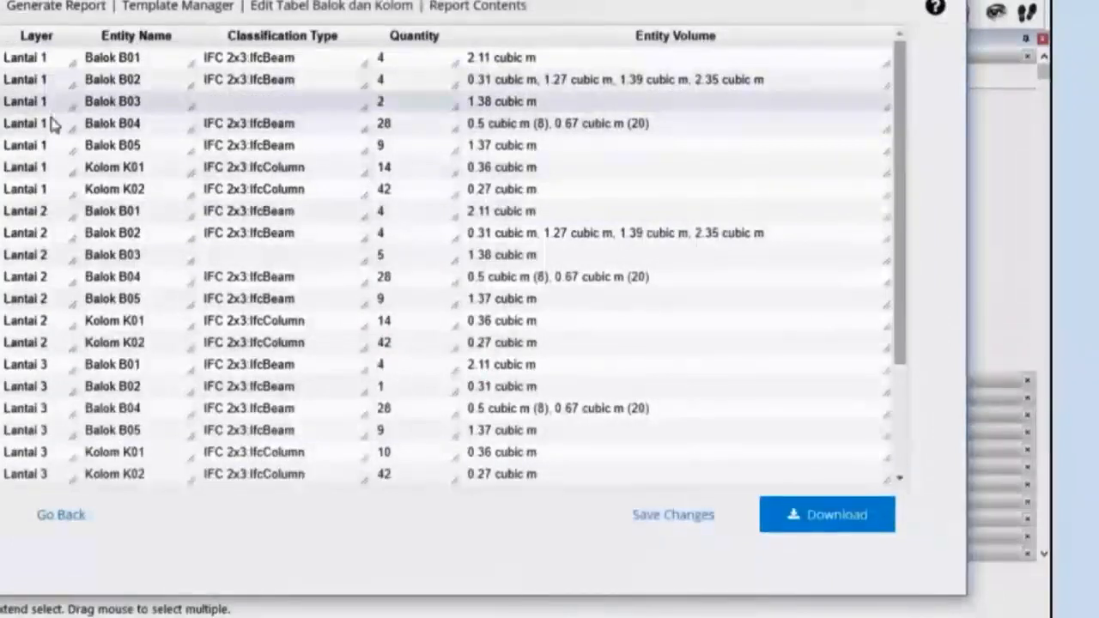
Step: Examine the beam and column rows of the report, sorting them by Quantity and by Entity Name
scroll(43, 236, "down", 3)
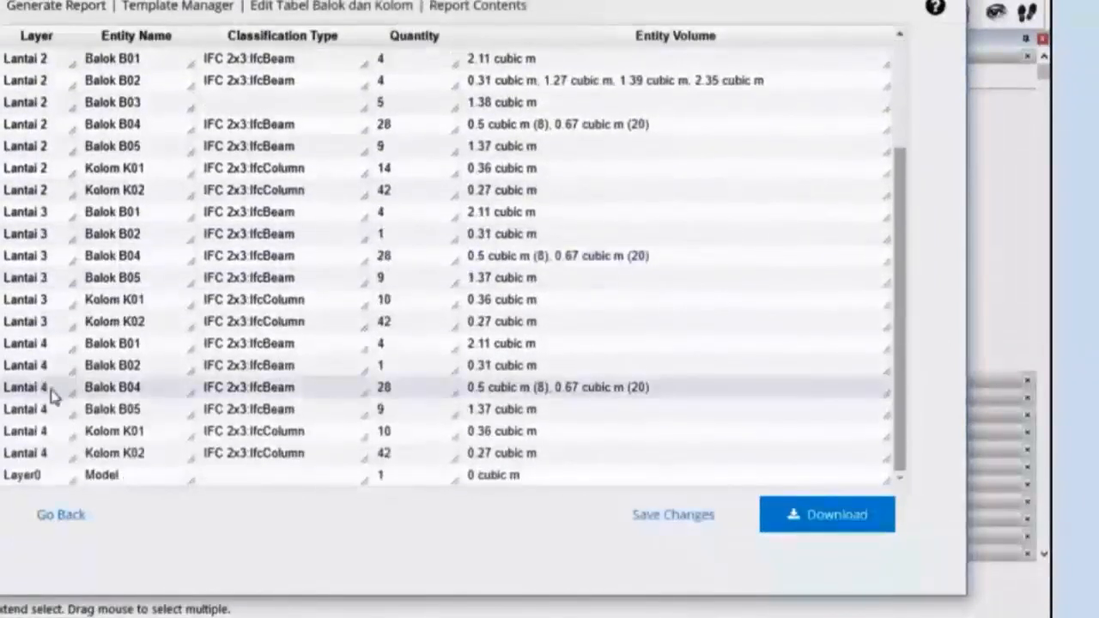
scroll(49, 414, "up", 2)
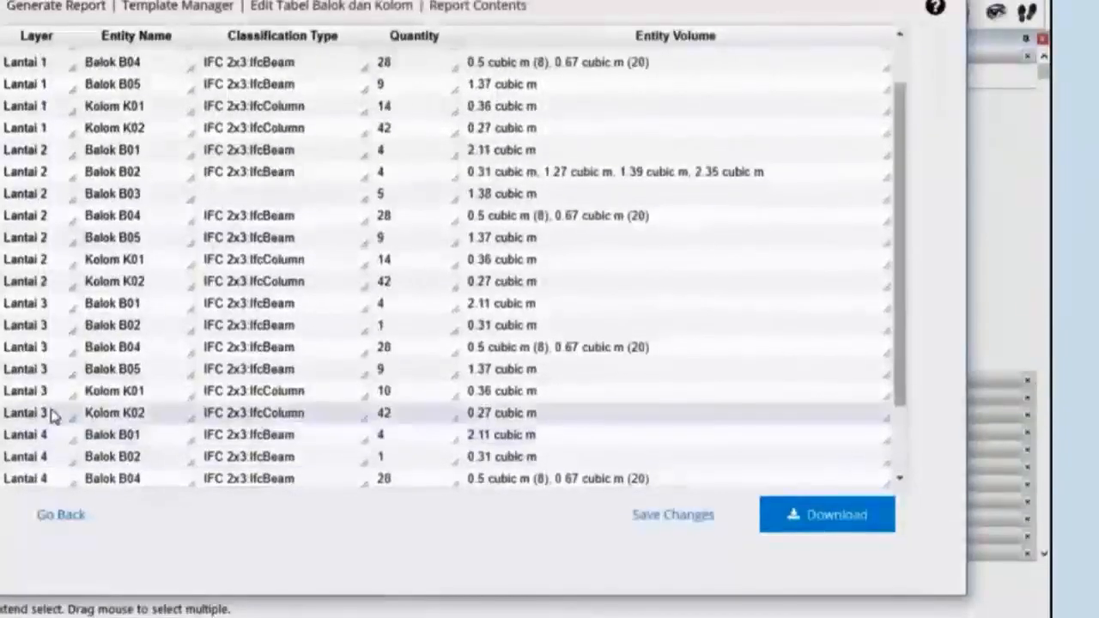
scroll(50, 414, "up", 1)
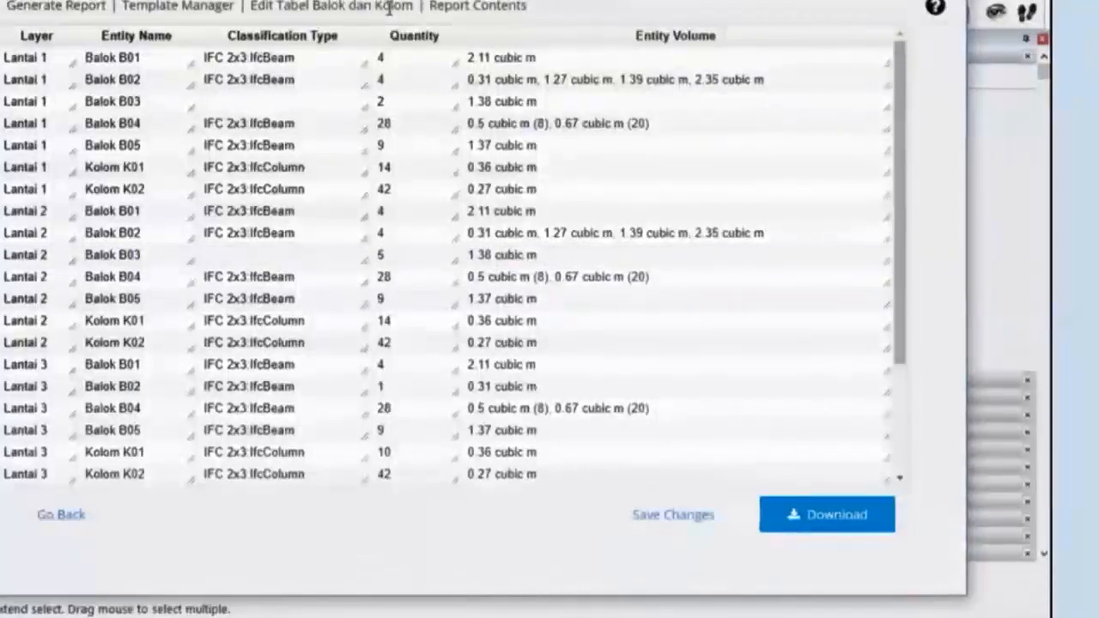
left_click(439, 38)
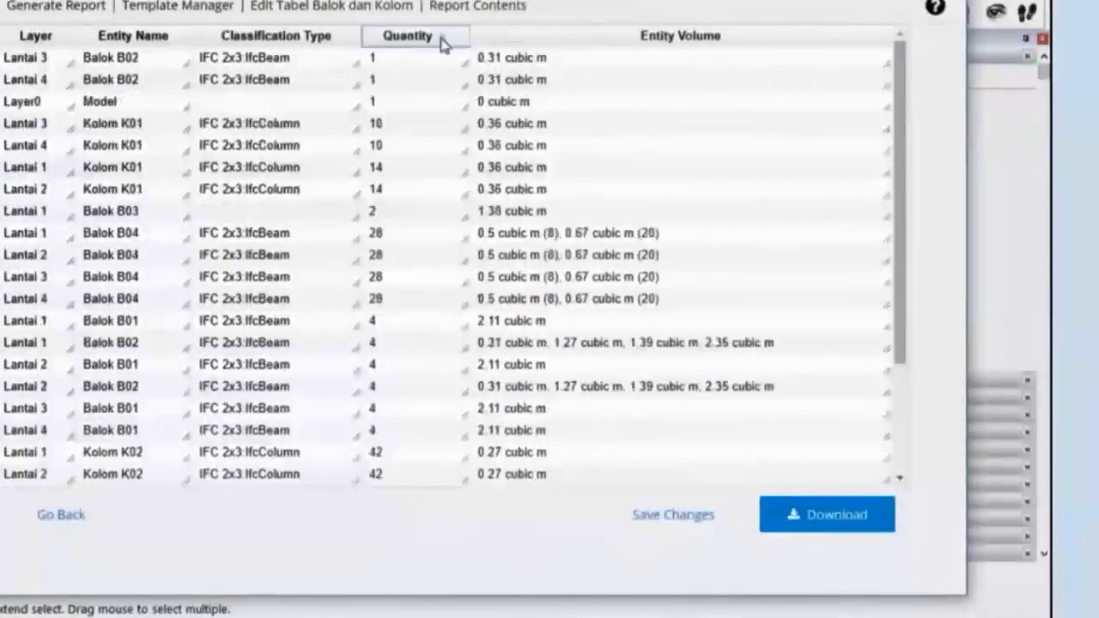
left_click(437, 41)
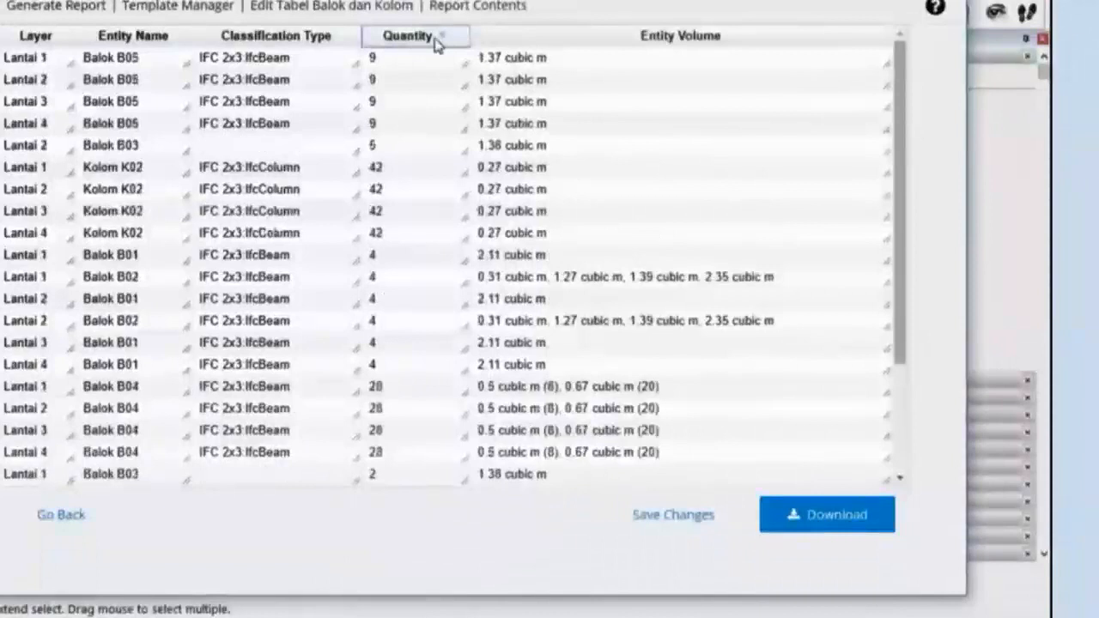
left_click(164, 38)
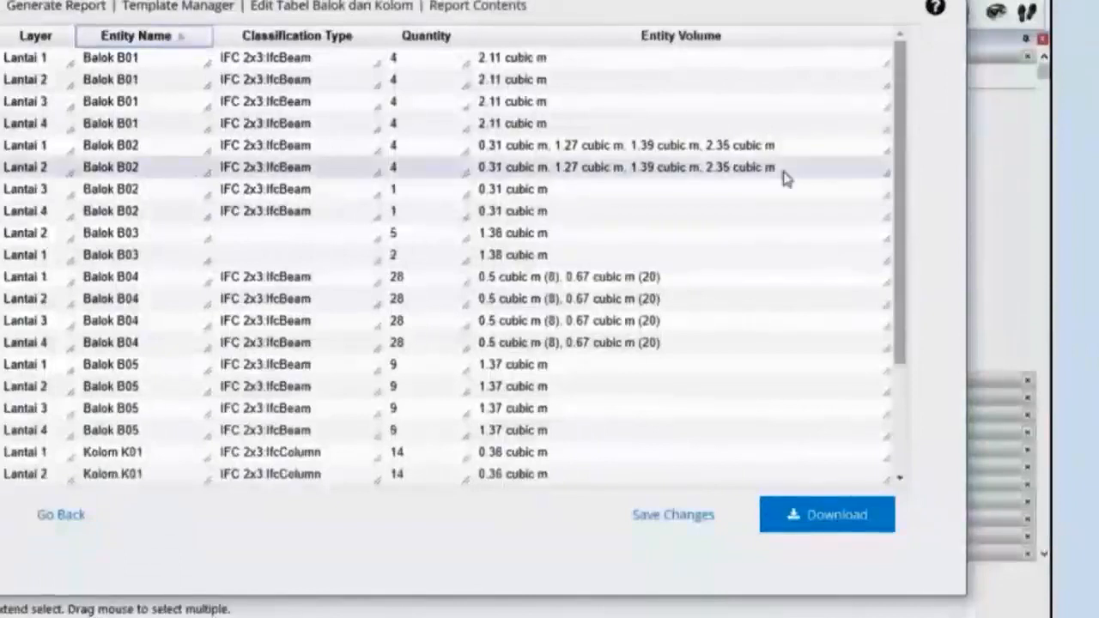
Step: Download the report as 2020-07-16 in the Webinar Component folder and open it in Excel
left_click(766, 508)
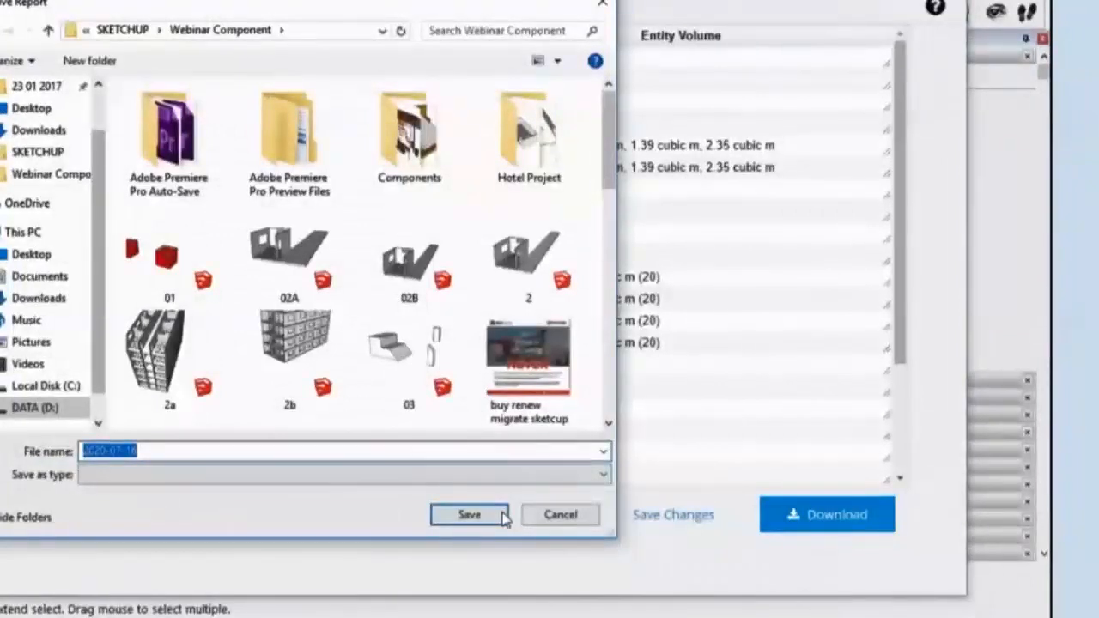
left_click(501, 516)
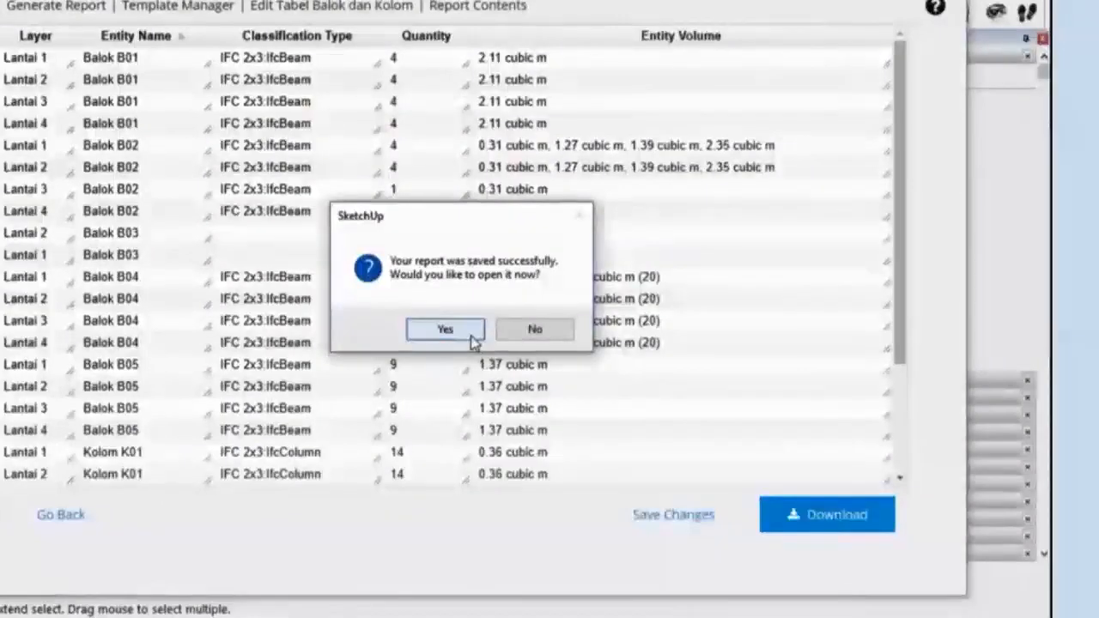
left_click(473, 340)
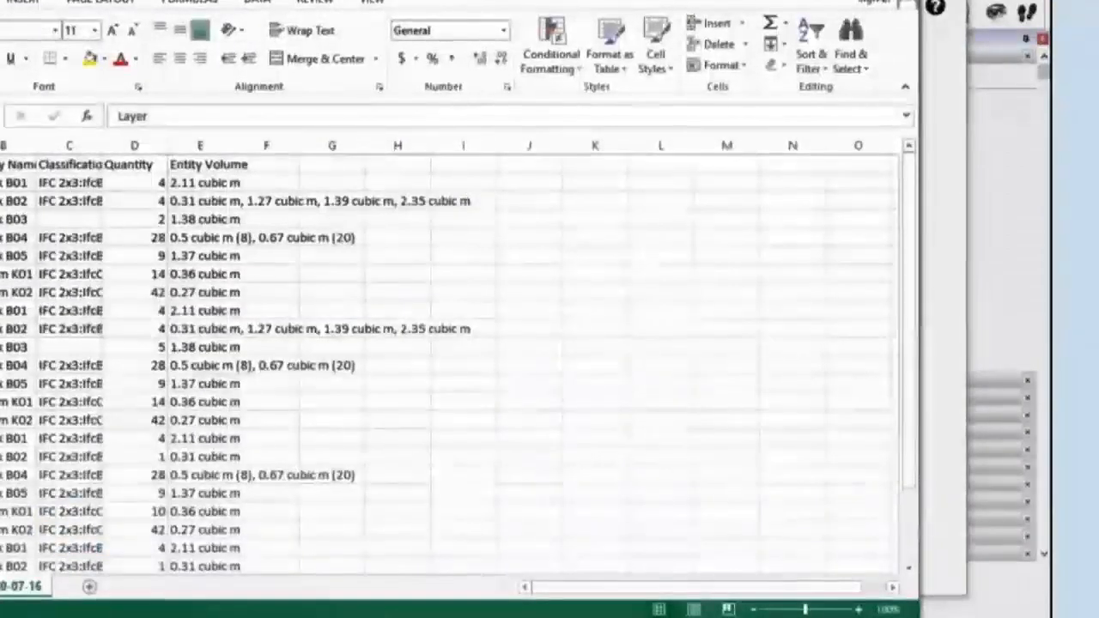
Step: Maximize the spreadsheet window and widen the columns so the Classification Type, Quantity and Entity Volume entries fit
double_click(163, 1)
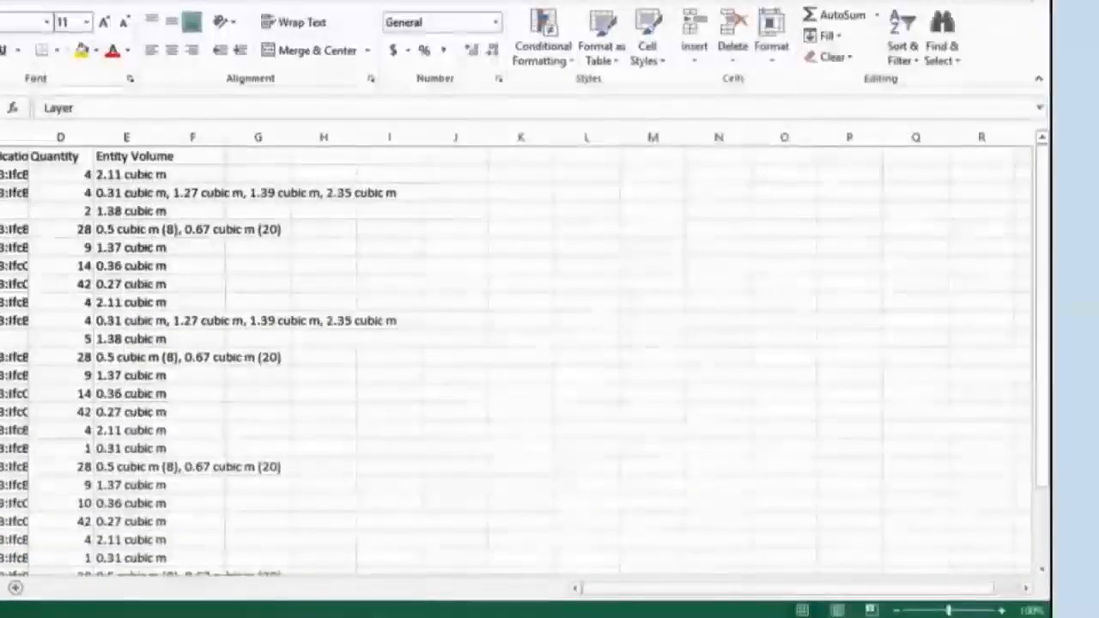
left_click_drag(103, 137, 216, 135)
left_click_drag(216, 136, 218, 136)
left_click_drag(287, 137, 301, 138)
left_click_drag(370, 138, 663, 137)
left_click(776, 216)
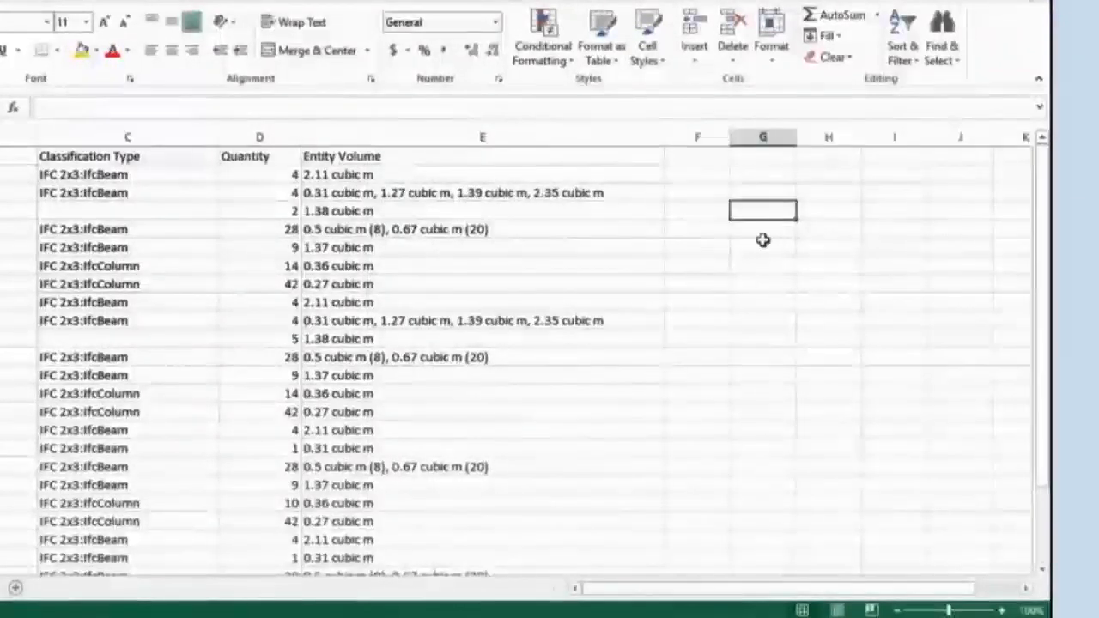
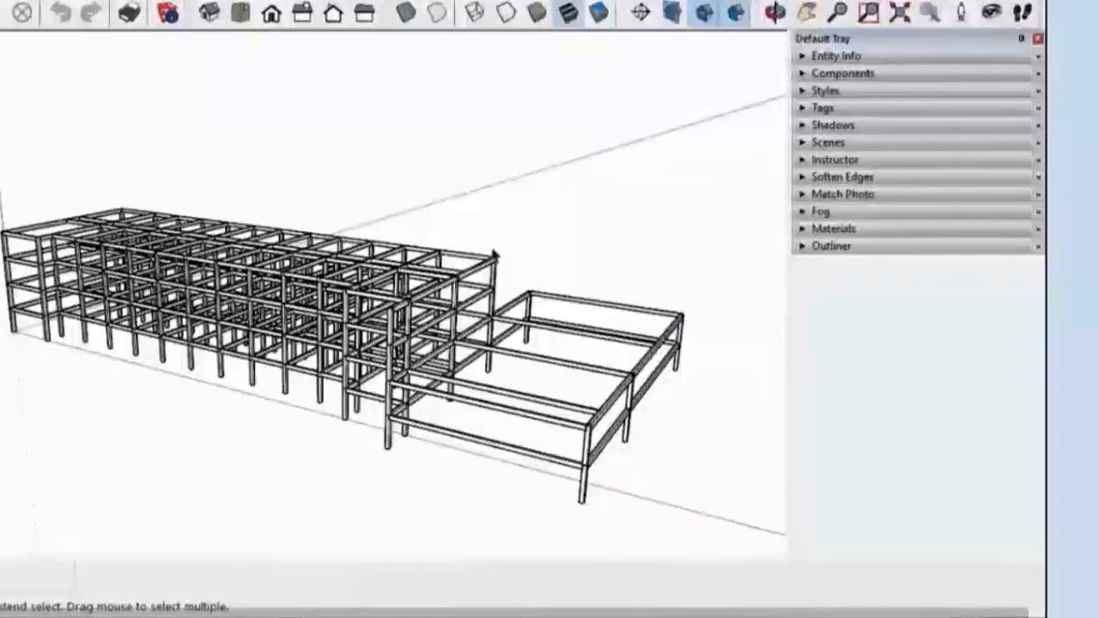
Step: Switch from the structural model to File Explorer and open the Hotel Project folder inside Webinar Component
middle_click_drag(493, 241, 469, 185)
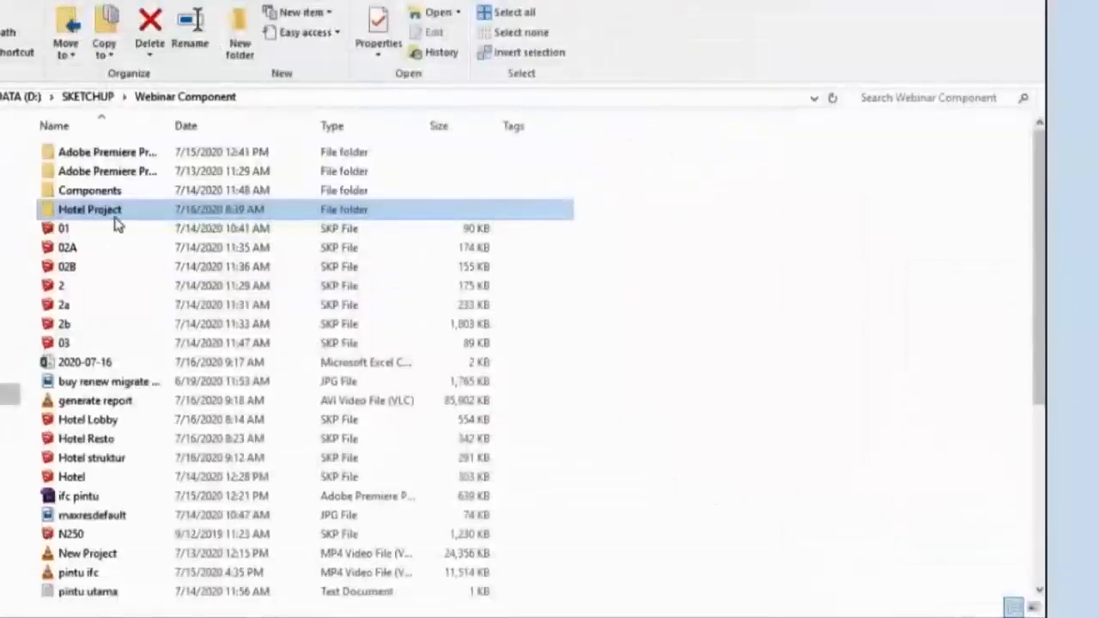
double_click(113, 215)
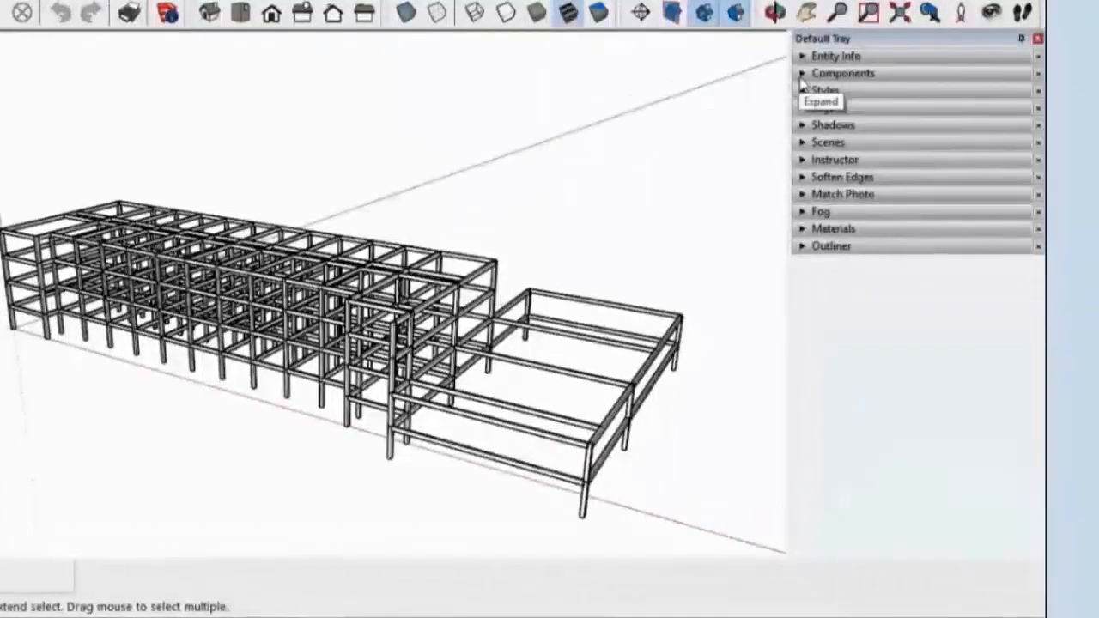
Step: Add a new tag named Wall to the hotel model and make it the active tag
left_click(802, 108)
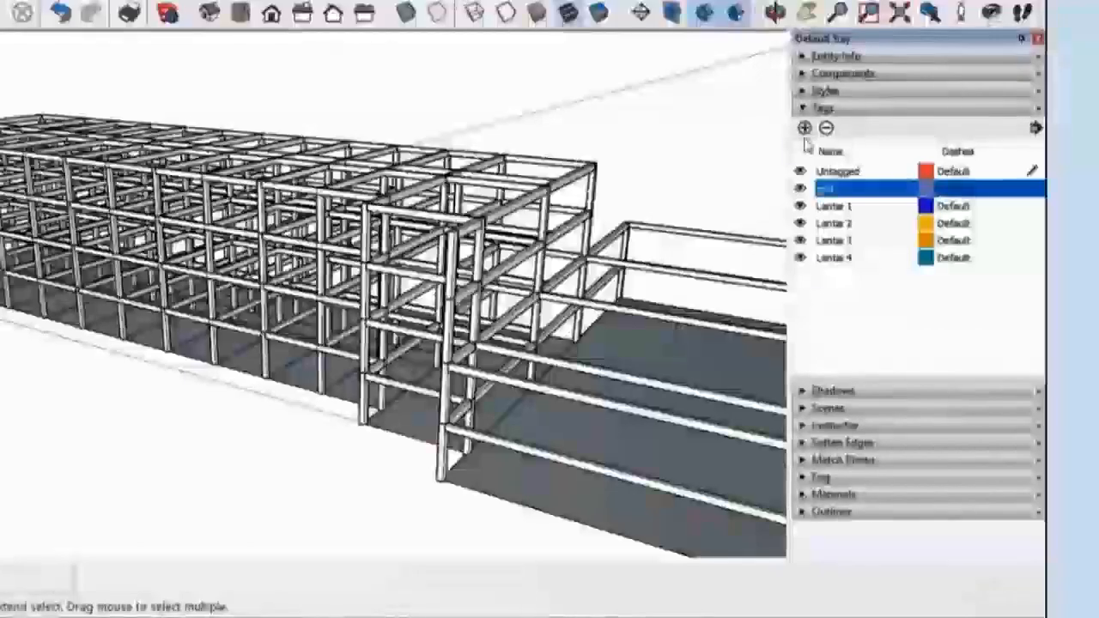
left_click(804, 127)
key("BackSpace")
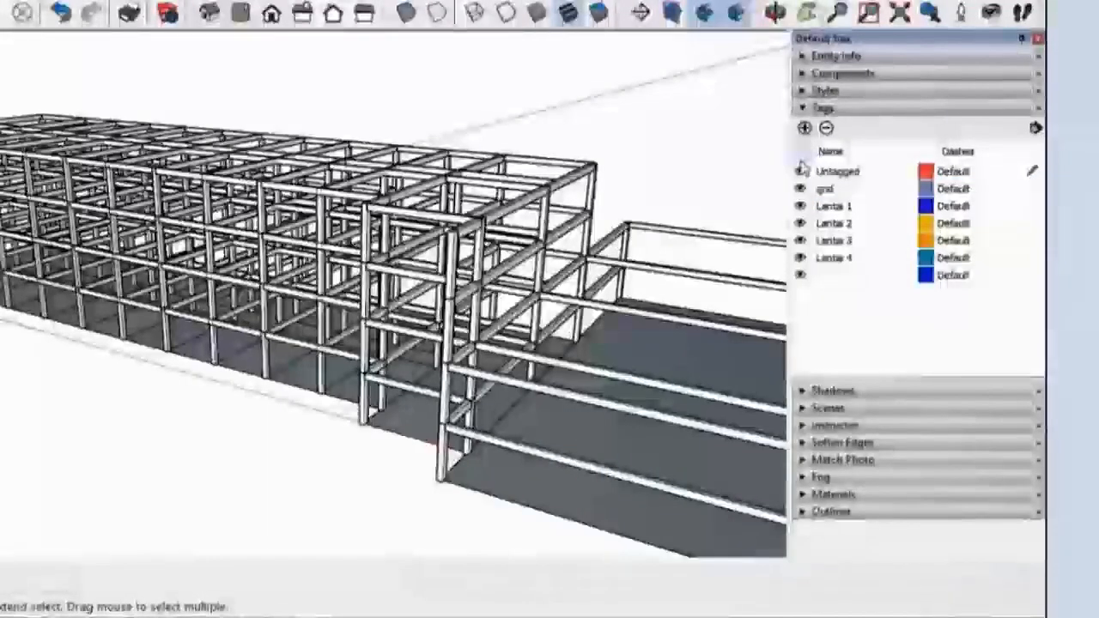
type("Wall")
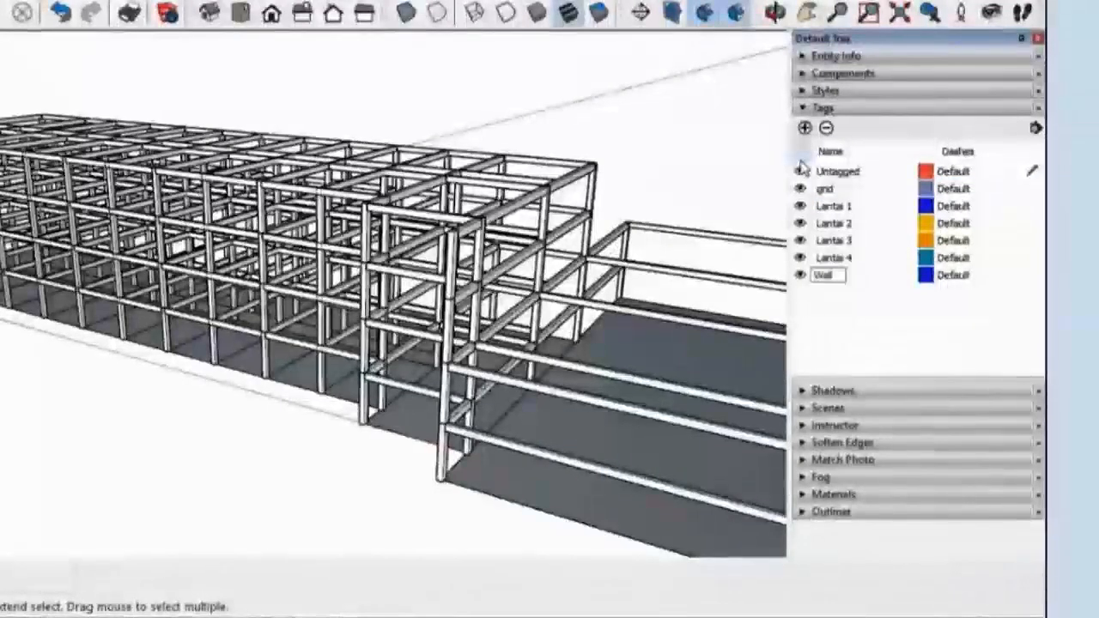
key("Return")
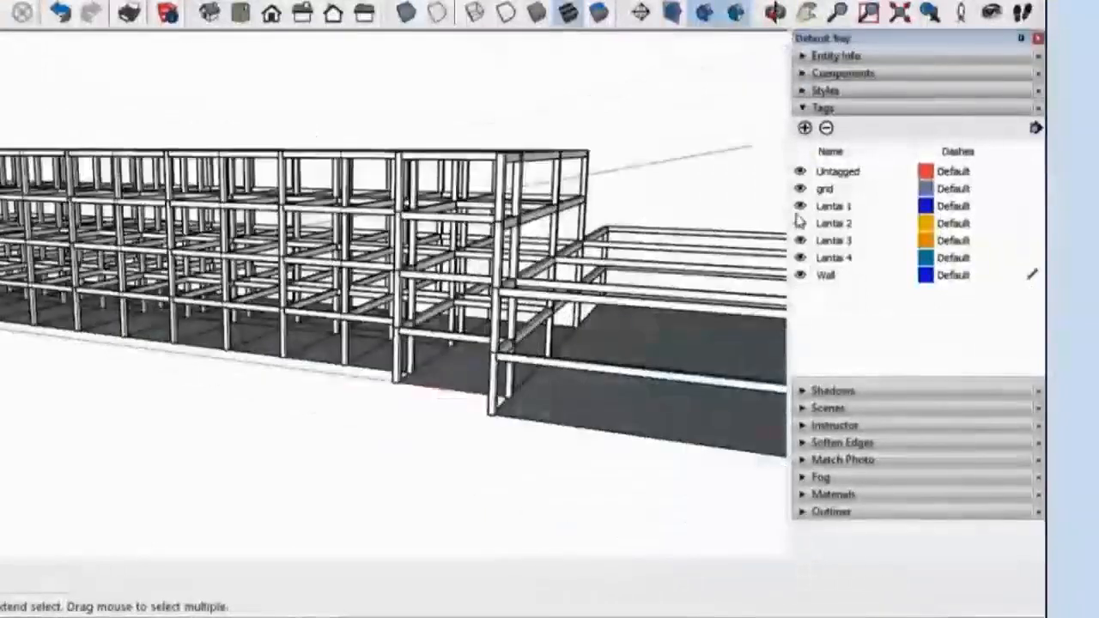
Step: Hide the tags Lantai 4, Lantai 3, Lantai 2 and Lantai 1 so only the floor layout is shown
left_click(800, 258)
left_click(799, 241)
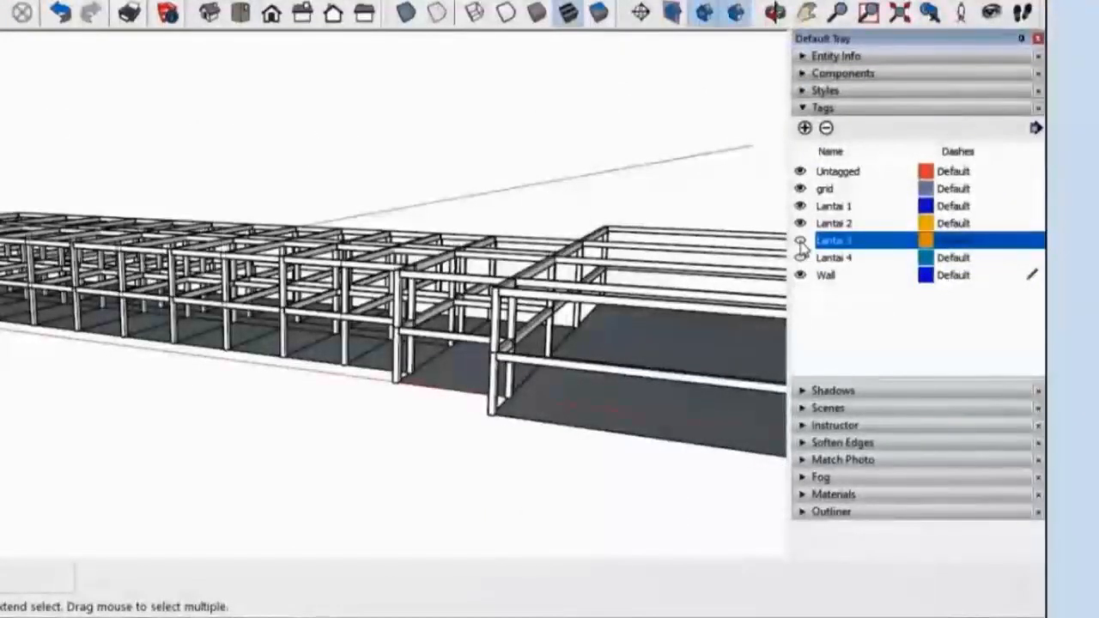
left_click(800, 223)
left_click(799, 223)
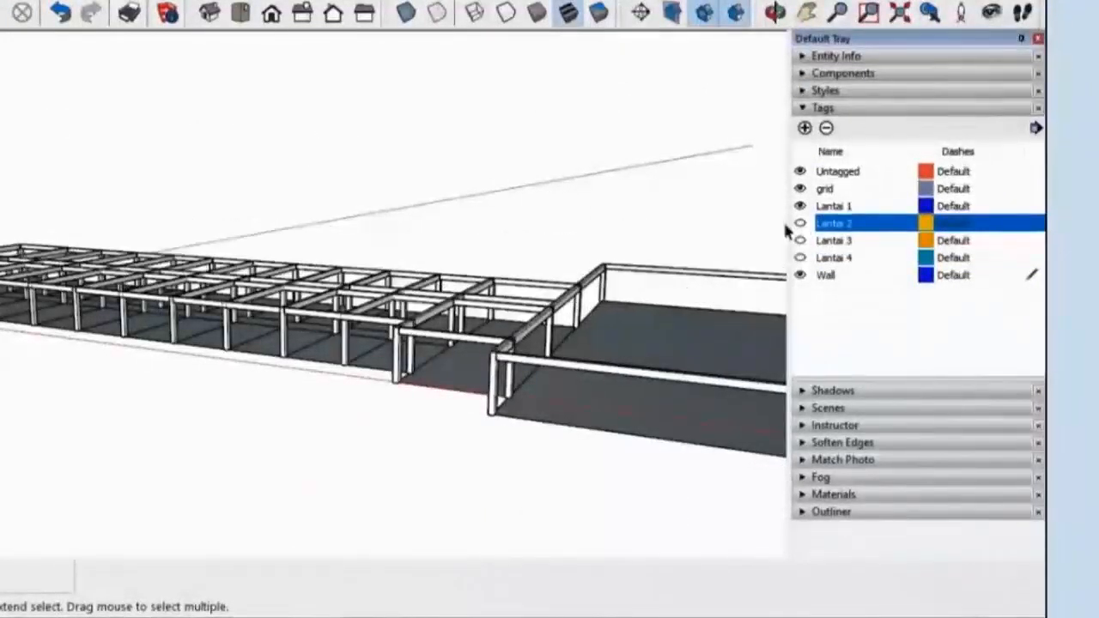
left_click(800, 208)
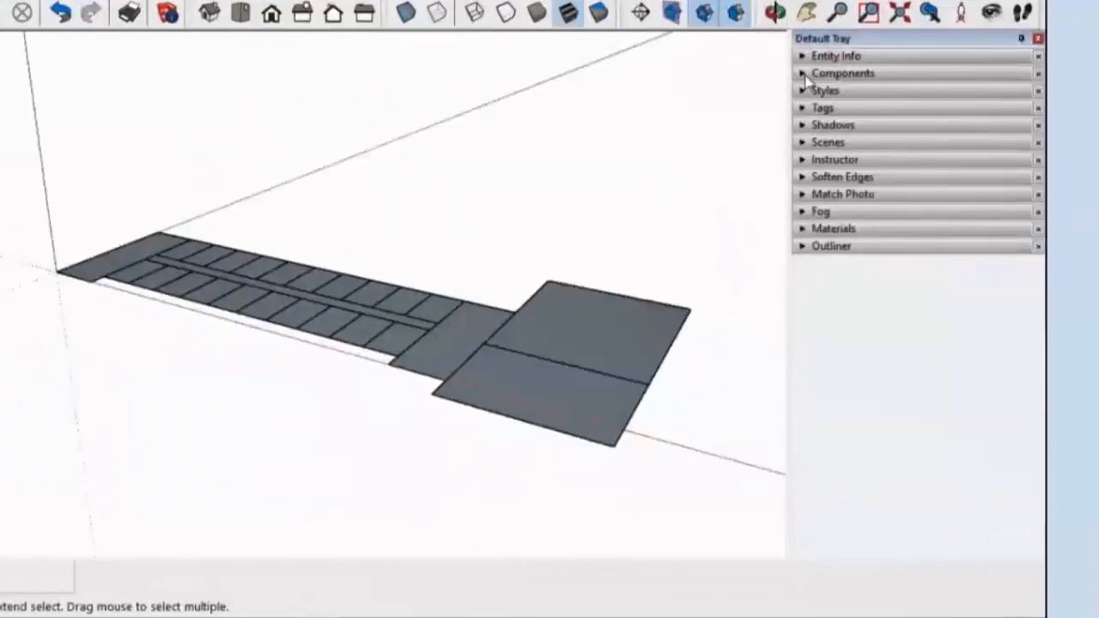
Step: Load the Hotel Project folder as a local component collection
left_click(805, 76)
left_click(1039, 194)
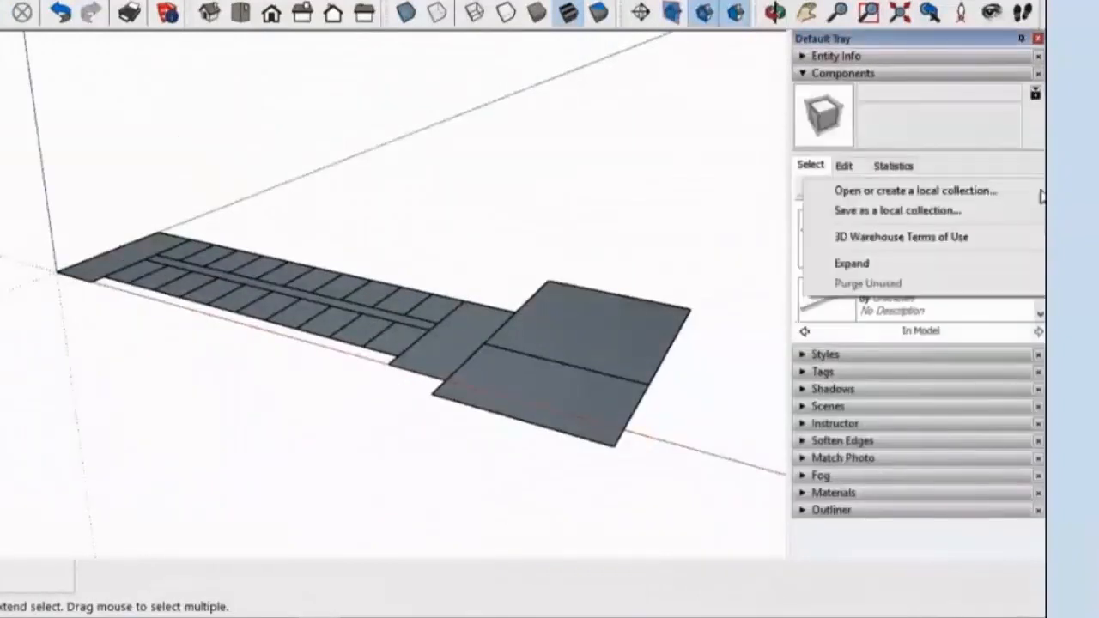
left_click(968, 191)
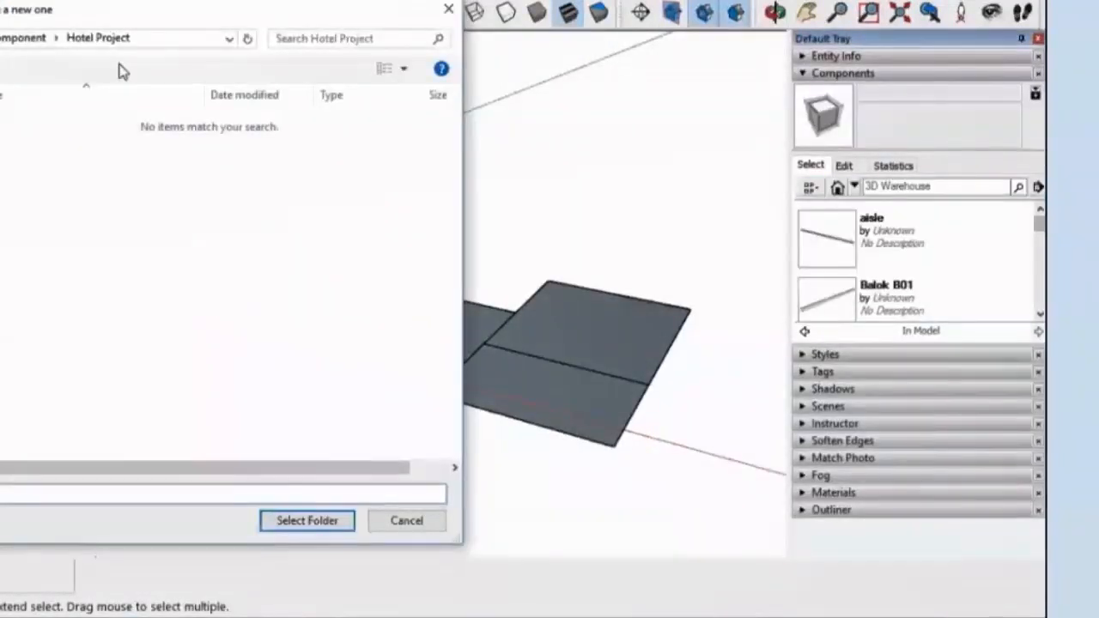
left_click(282, 517)
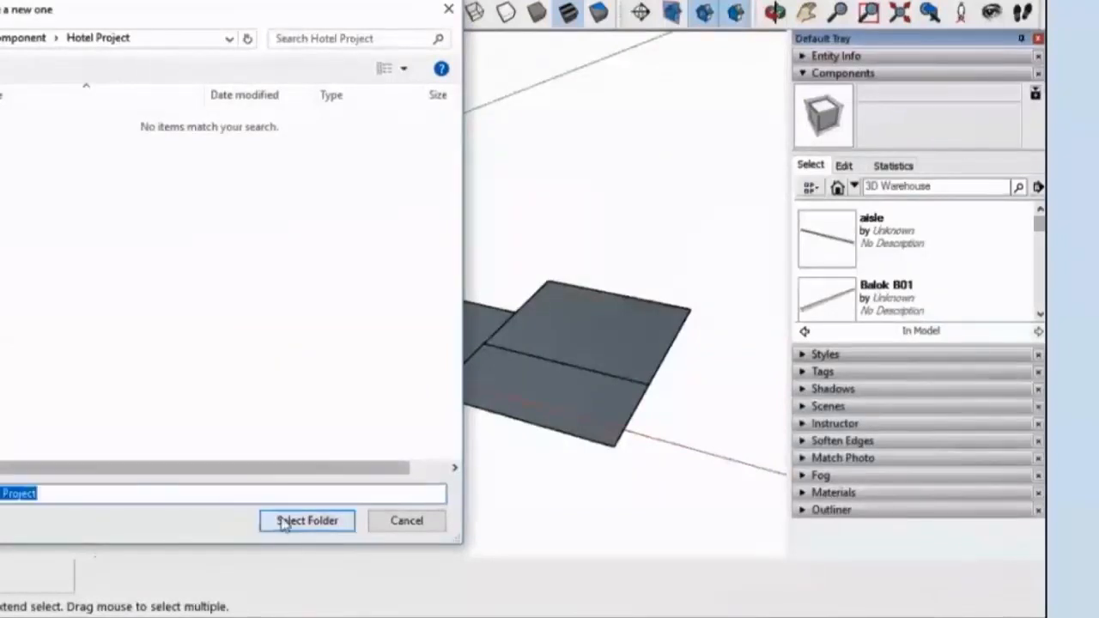
Step: Insert the Hotel Lobby component from the Hotel Project collection, aligned with the front part of the large floor area at the building's wide end
mouse_move(1039, 227)
left_mouse_down()
mouse_move(1039, 262)
mouse_move(1039, 225)
left_mouse_up()
left_click(826, 300)
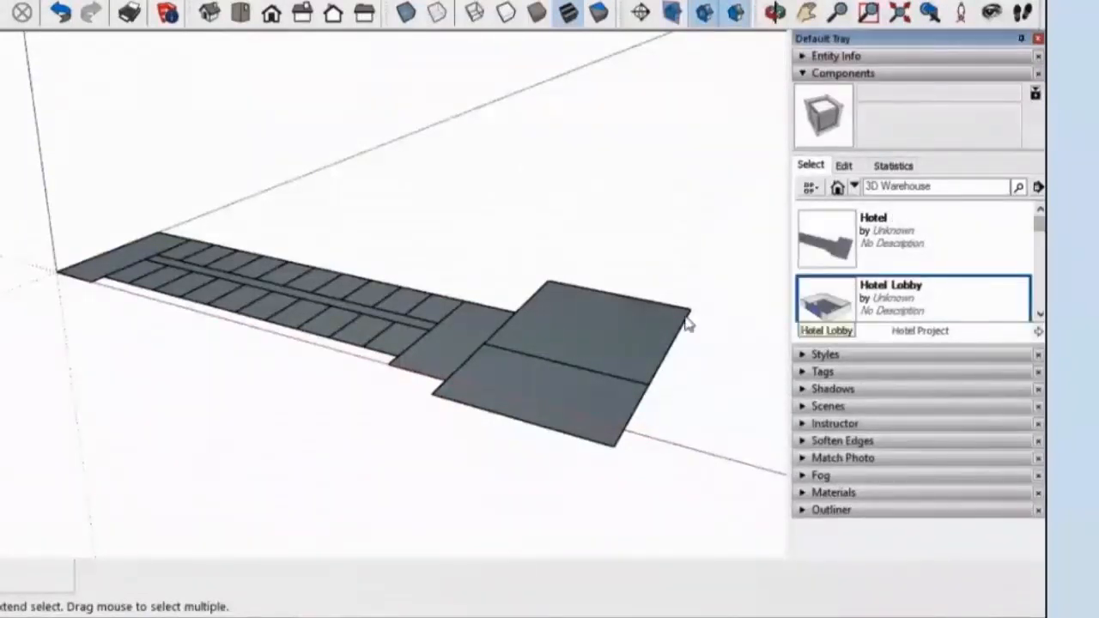
scroll(523, 362, "up", 3)
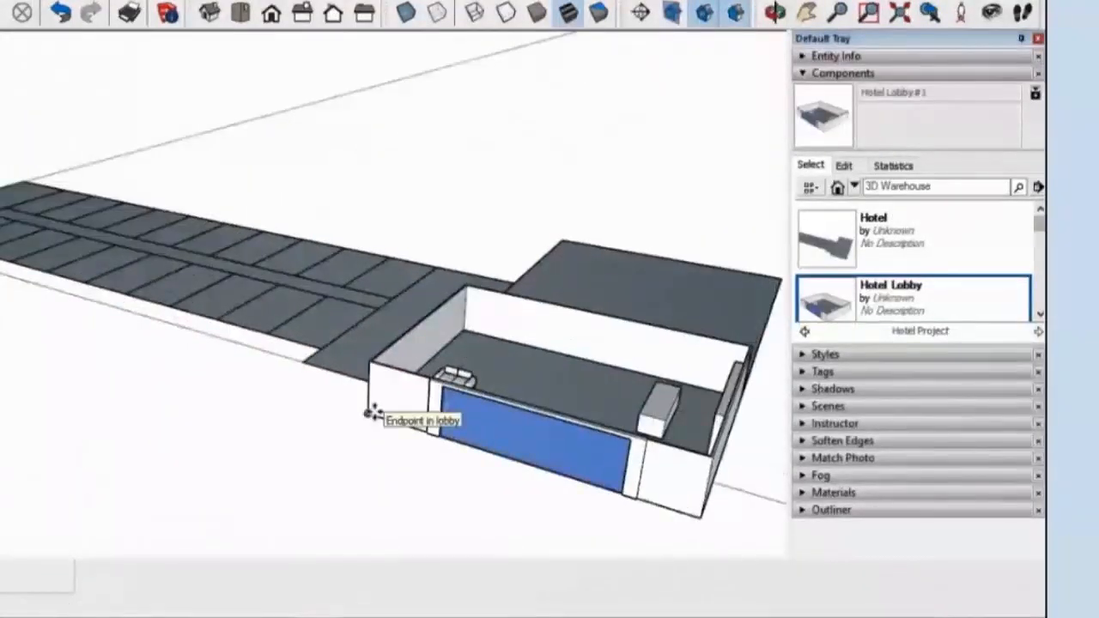
left_click(373, 413)
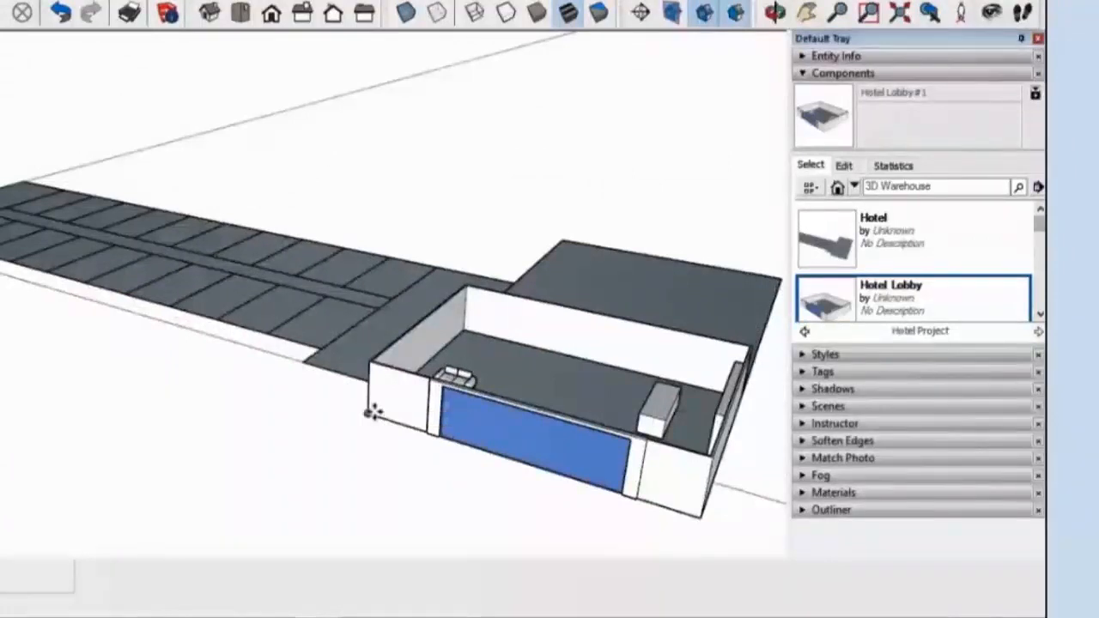
left_click(373, 413)
Step: Insert the Hotel Resto component on the floor area directly behind the lobby
middle_click_drag(374, 413, 424, 420)
left_click(851, 313)
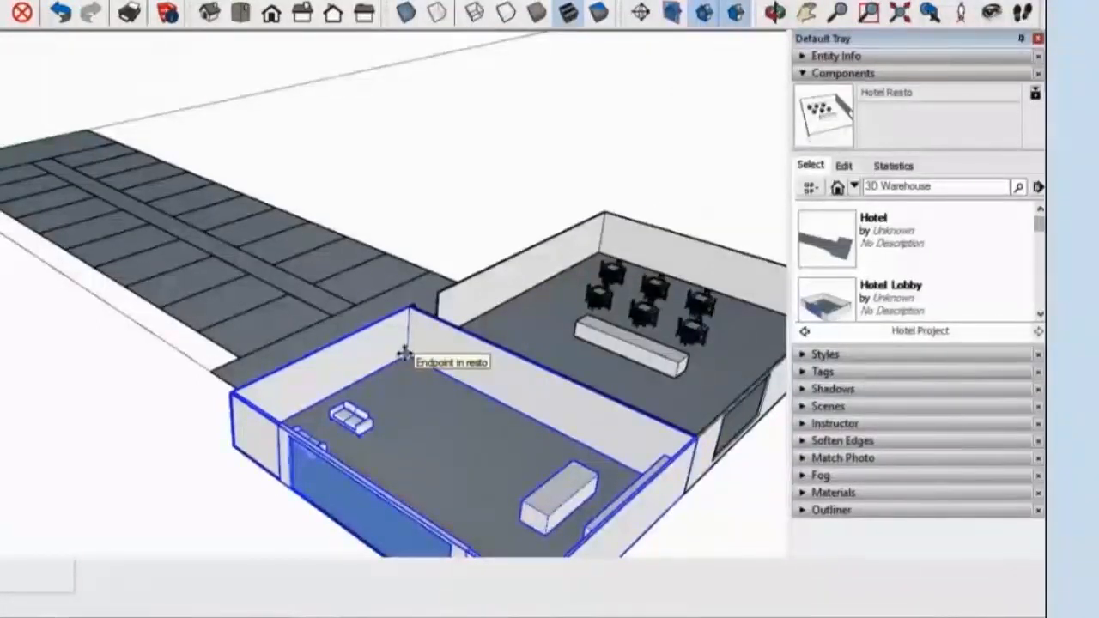
left_click(404, 354)
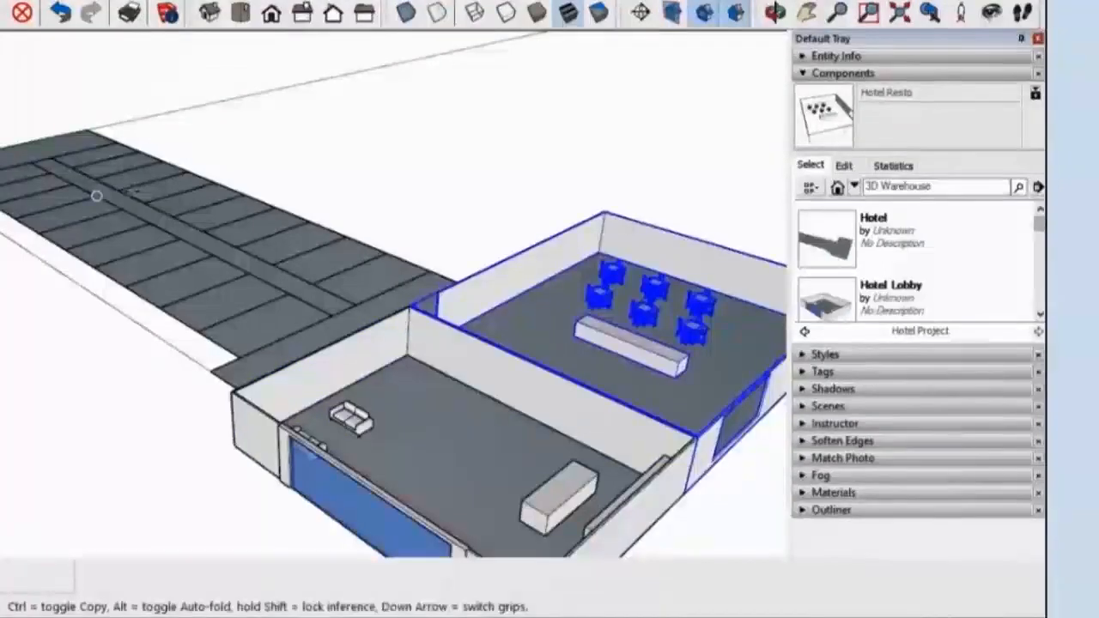
Step: Place a Room Unit component in the last room bay behind the corridor, next to the open floor by the lobby
scroll(97, 196, "down", 2)
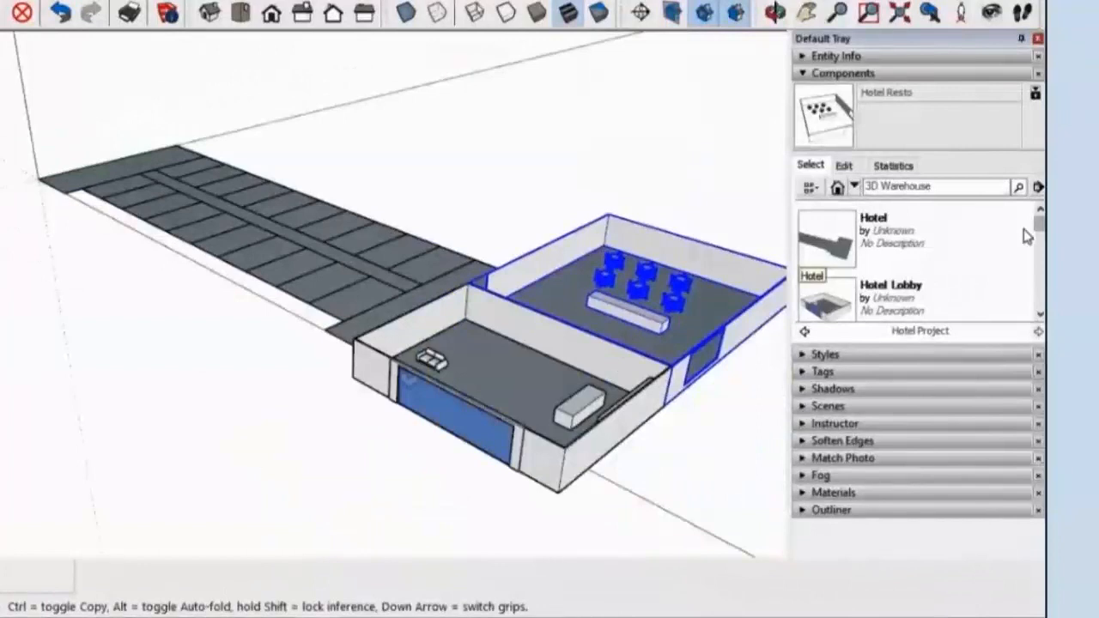
scroll(1027, 237, "down", 2)
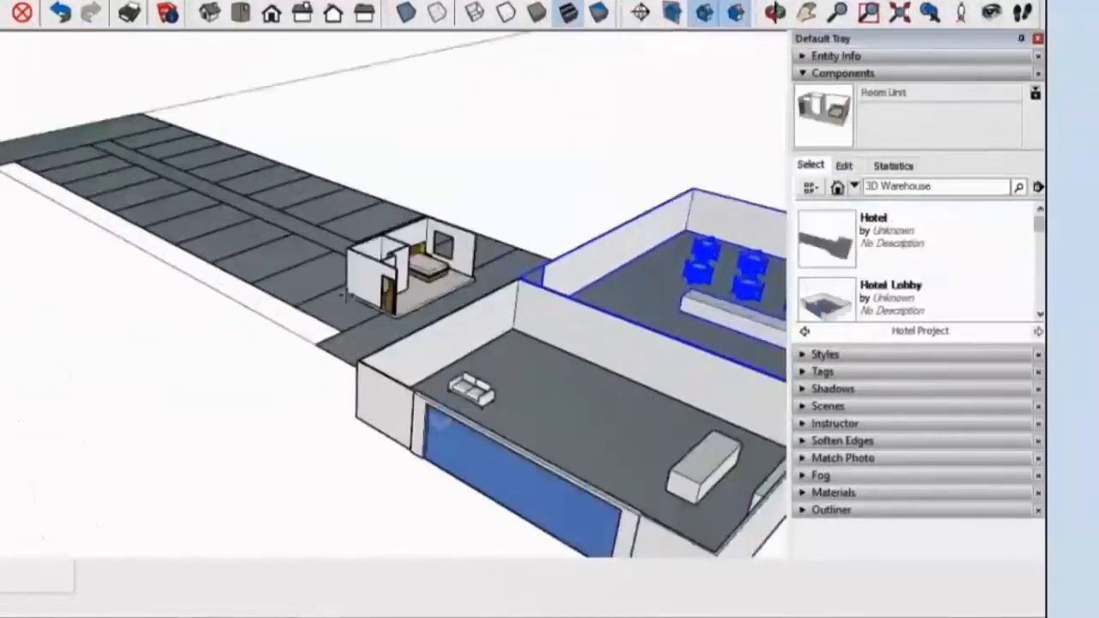
scroll(288, 305, "up", 1)
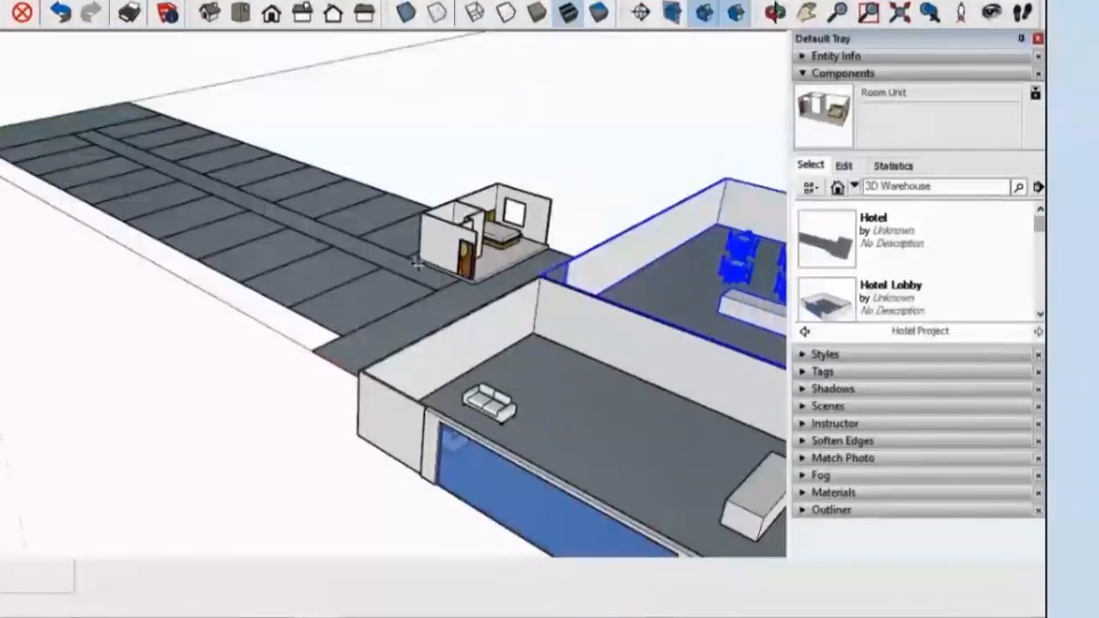
left_click(416, 263)
Step: Copy the room unit from its front floor corner into the adjoining bay on the same side of the corridor
scroll(477, 249, "up", 4)
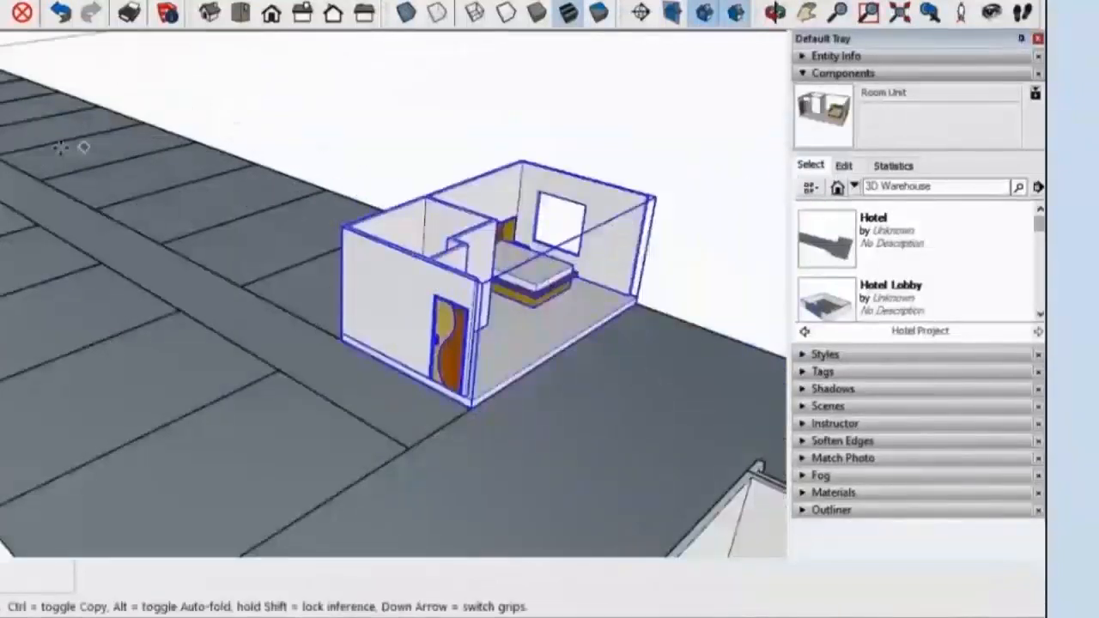
key("ctrl")
left_click(471, 405)
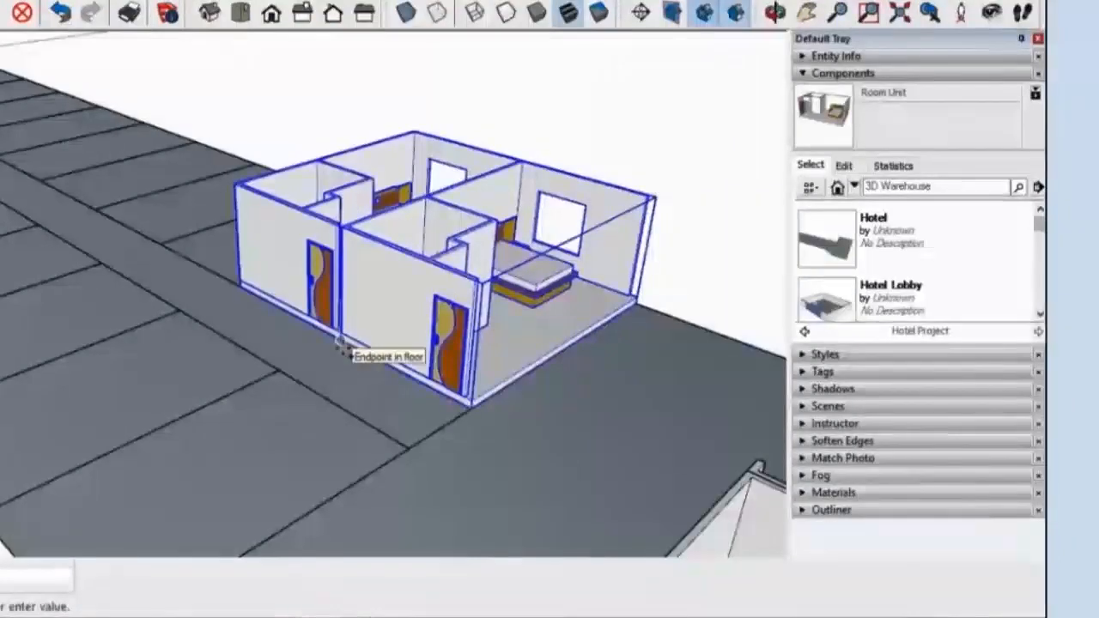
left_click(340, 341)
Step: Flip the copied room unit along the component's red axis so it mirrors its neighbour
right_click(281, 283)
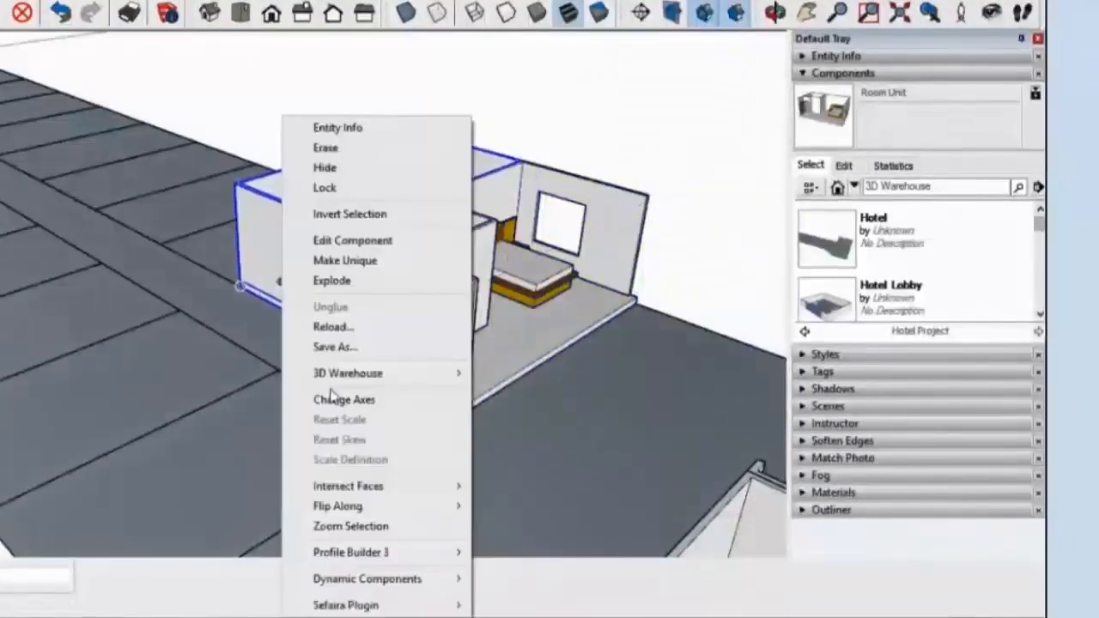
mouse_move(358, 507)
left_click(526, 507)
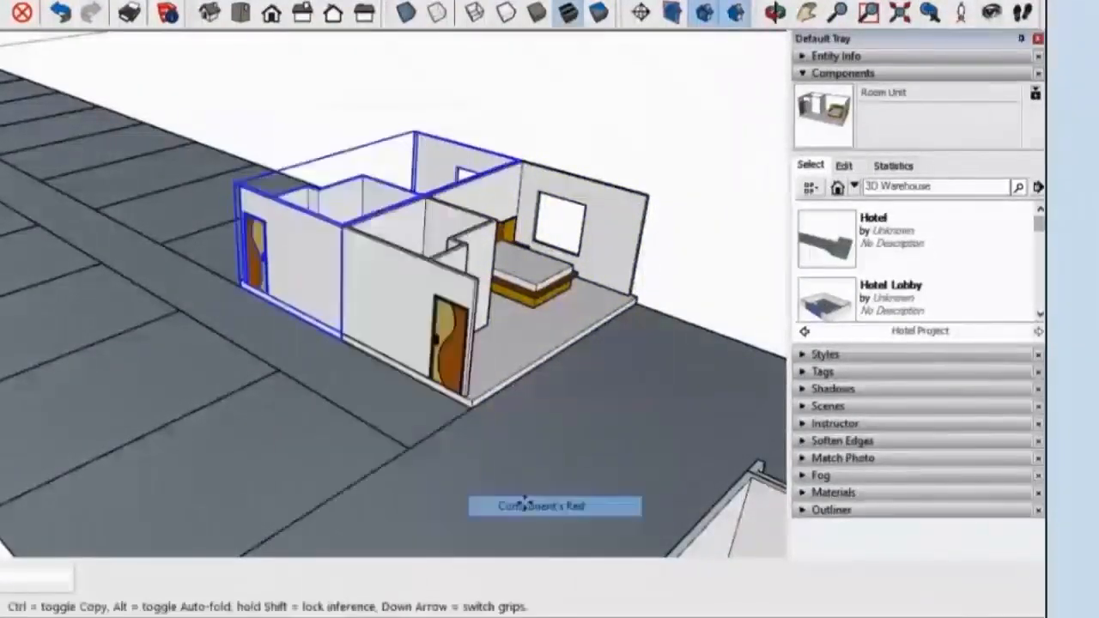
middle_click_drag(288, 333, 341, 297)
Step: Select both mirrored room units and copy them across the corridor onto the opposite row of bays
key("space")
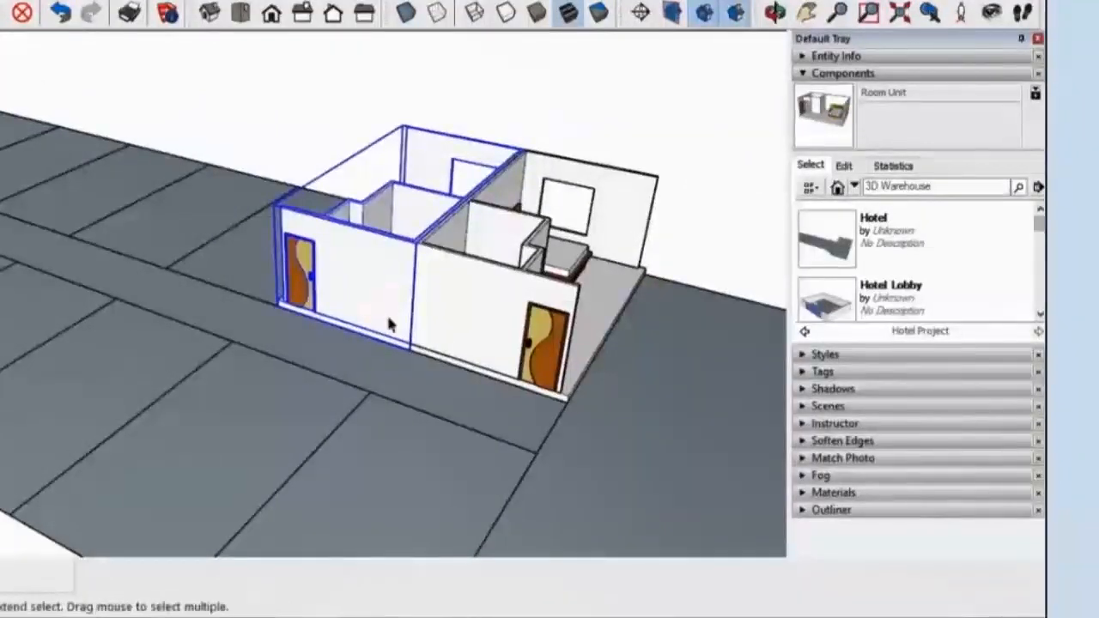
left_click(478, 331, "shift")
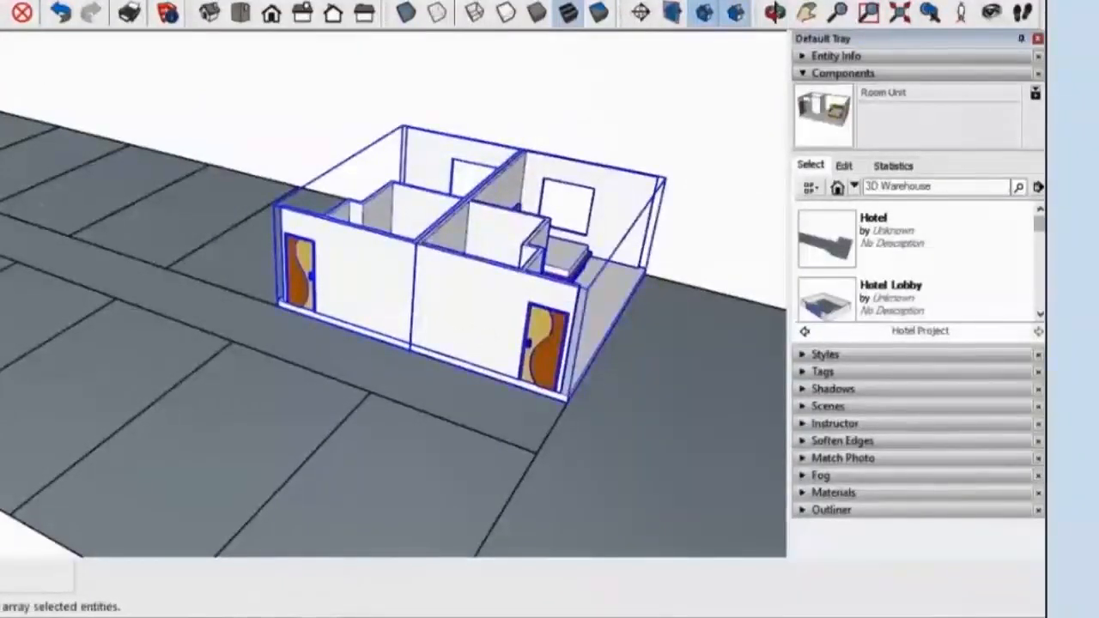
key("m")
key("ctrl")
left_click(567, 401)
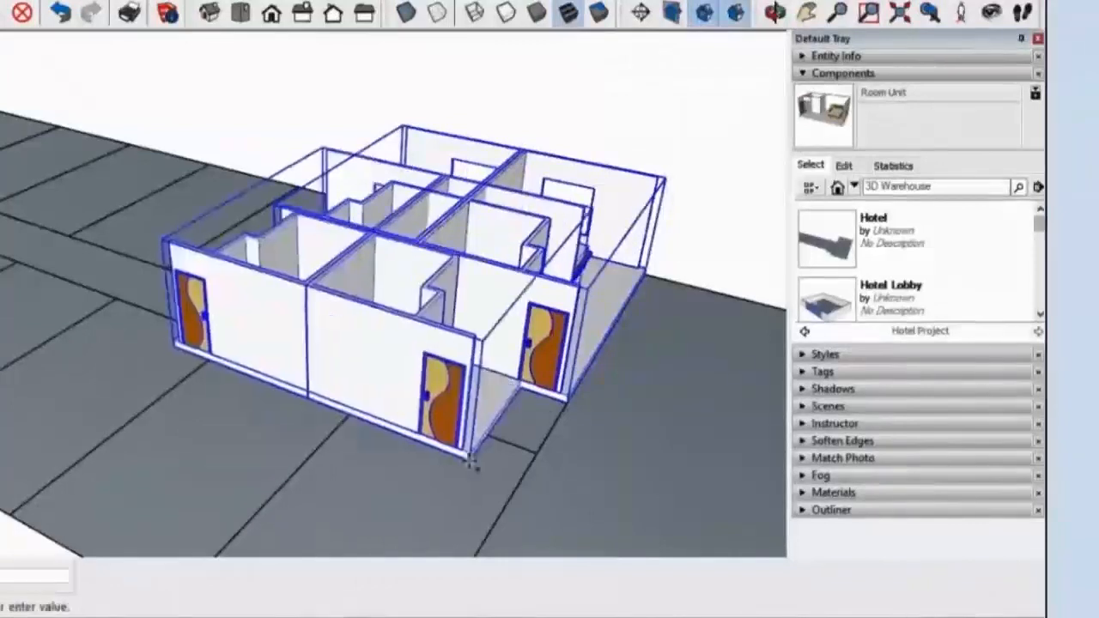
scroll(473, 461, "down", 2)
middle_click_drag(474, 444, 495, 260, "shift")
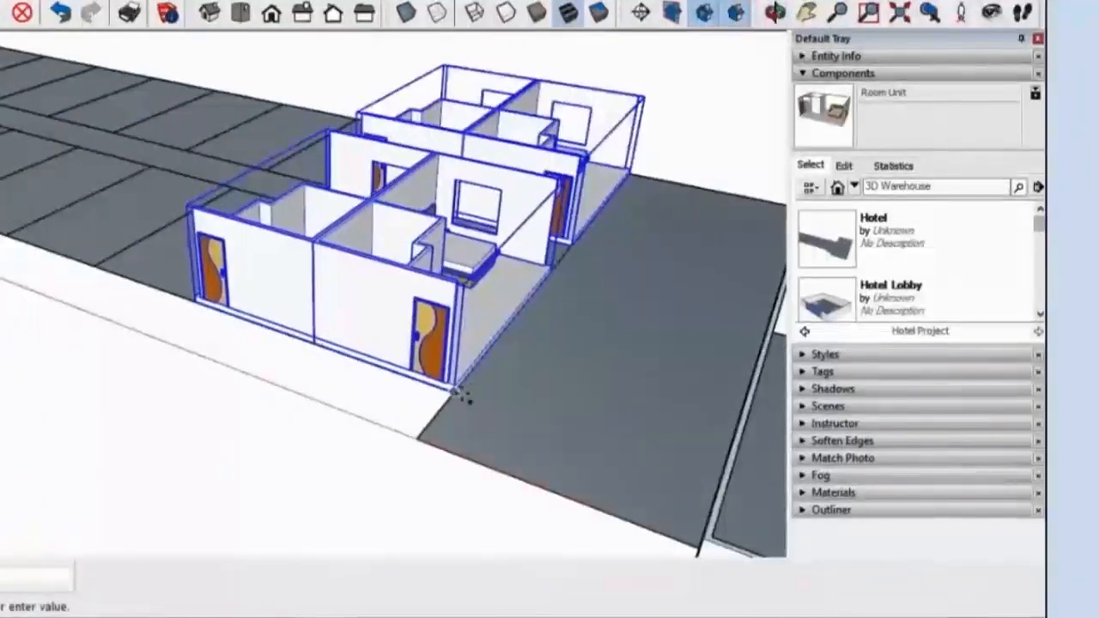
left_click(458, 394)
Step: Flip the copied pair of room units along the green direction so their doors face the corridor
right_click(442, 334)
mouse_move(530, 226)
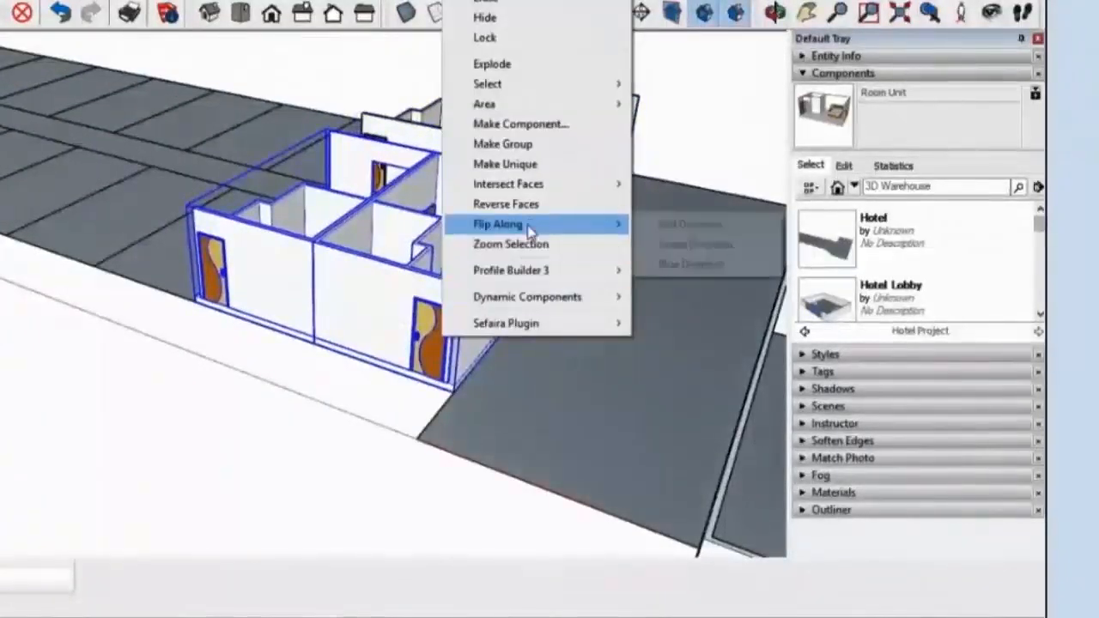
left_click(693, 244)
Step: Select all four room units and copy them along the corridor to the adjacent bays as a 4x array
key("space")
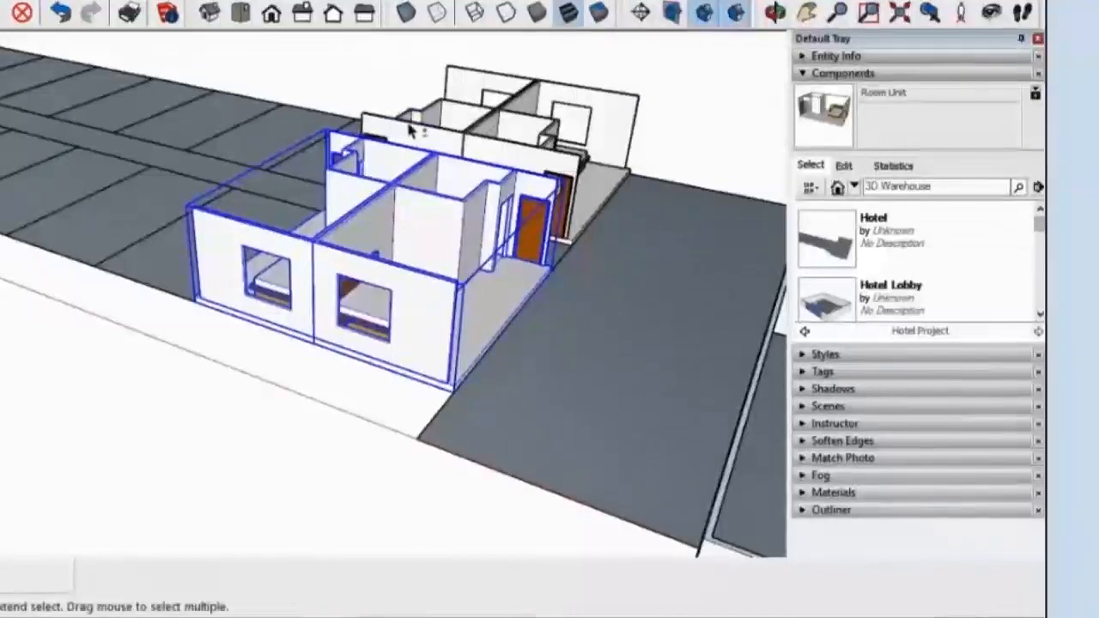
left_click(474, 143, "shift")
key("m")
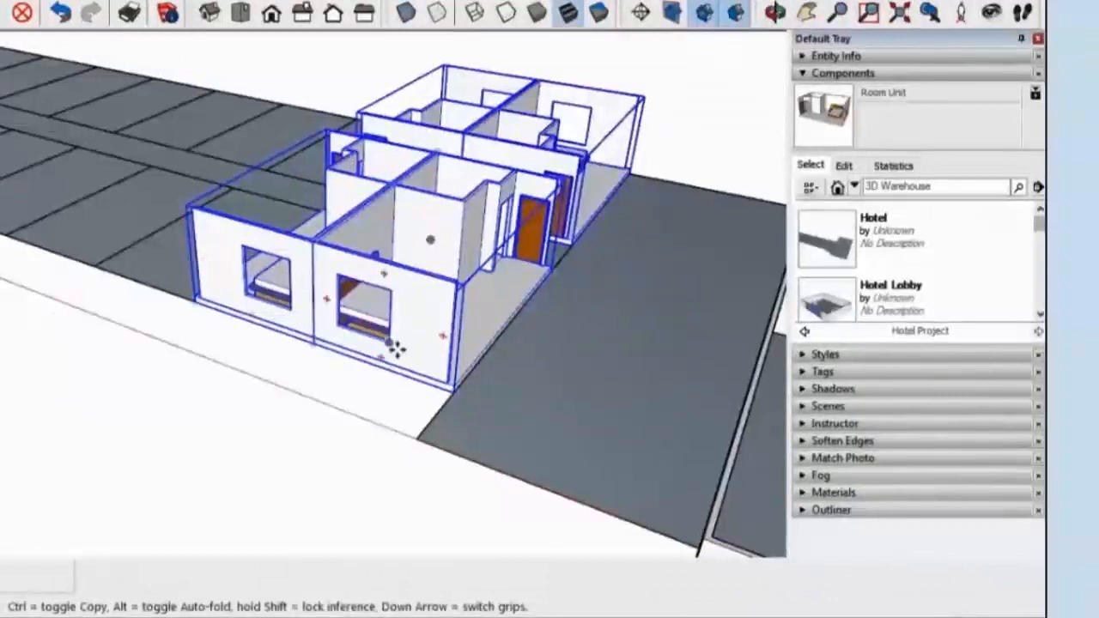
scroll(450, 374, "up", 1)
key("ctrl")
left_click(455, 393)
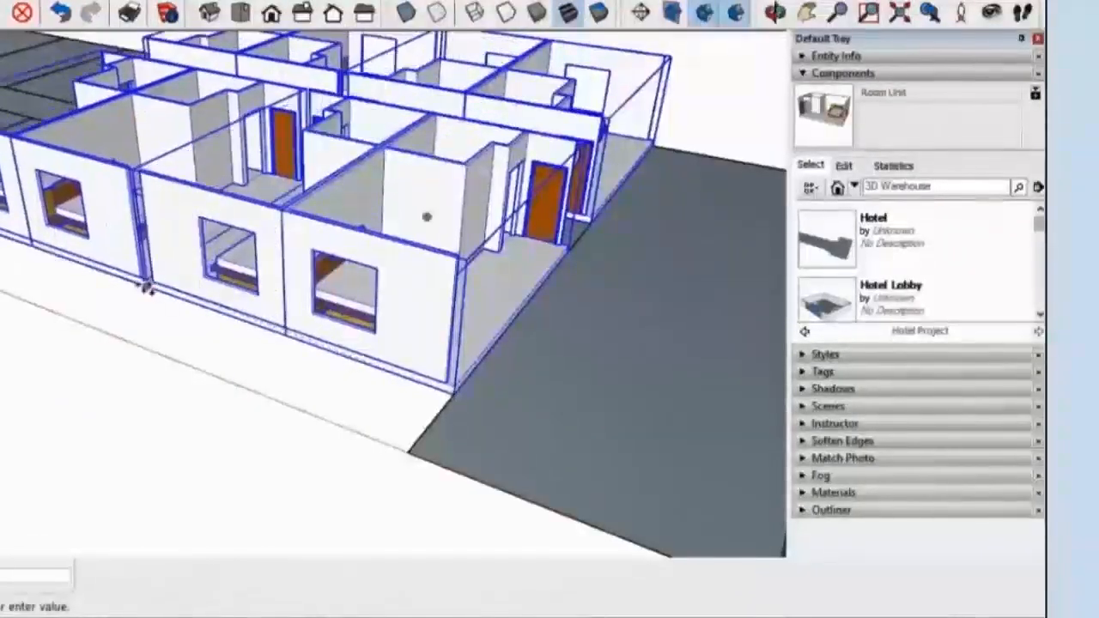
left_click(146, 292)
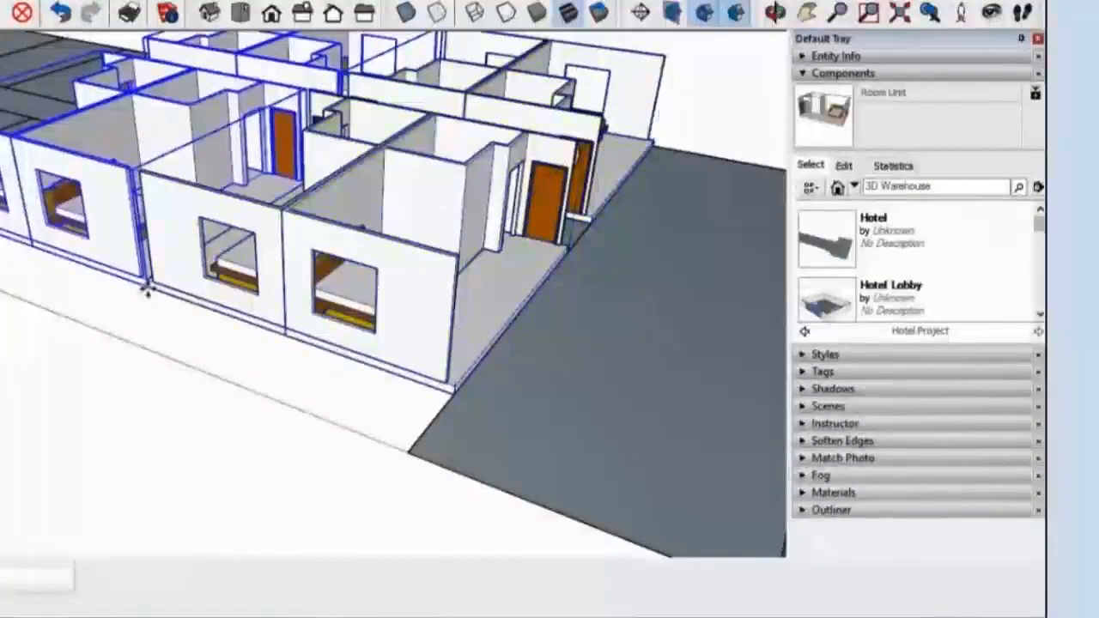
scroll(147, 292, "down", 5)
middle_click_drag(286, 337, 442, 369)
type("4x")
key("Return")
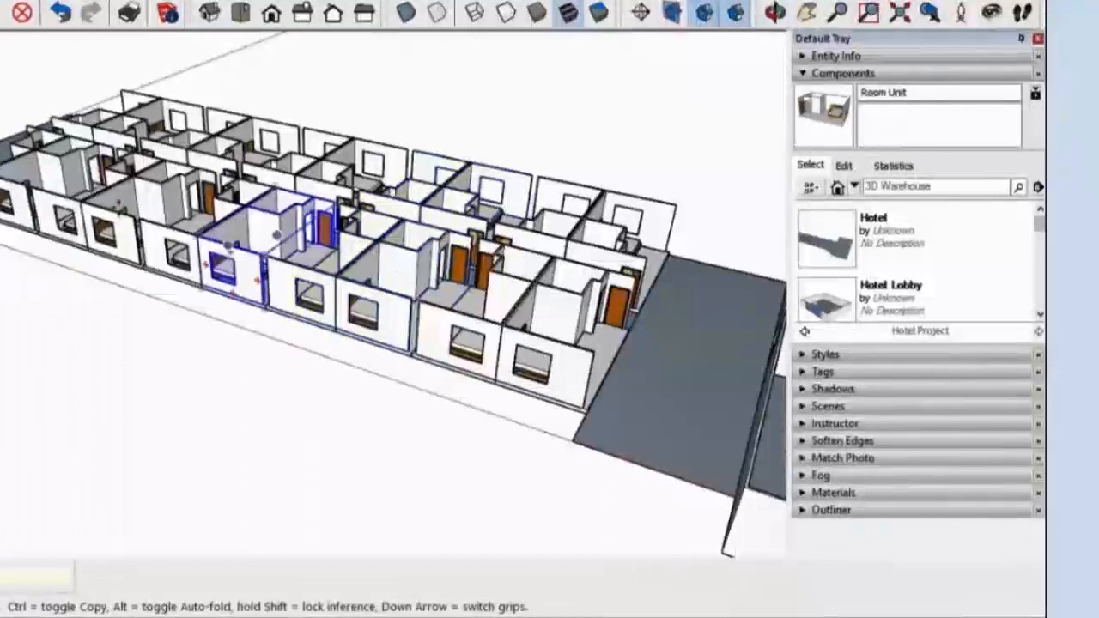
key("space")
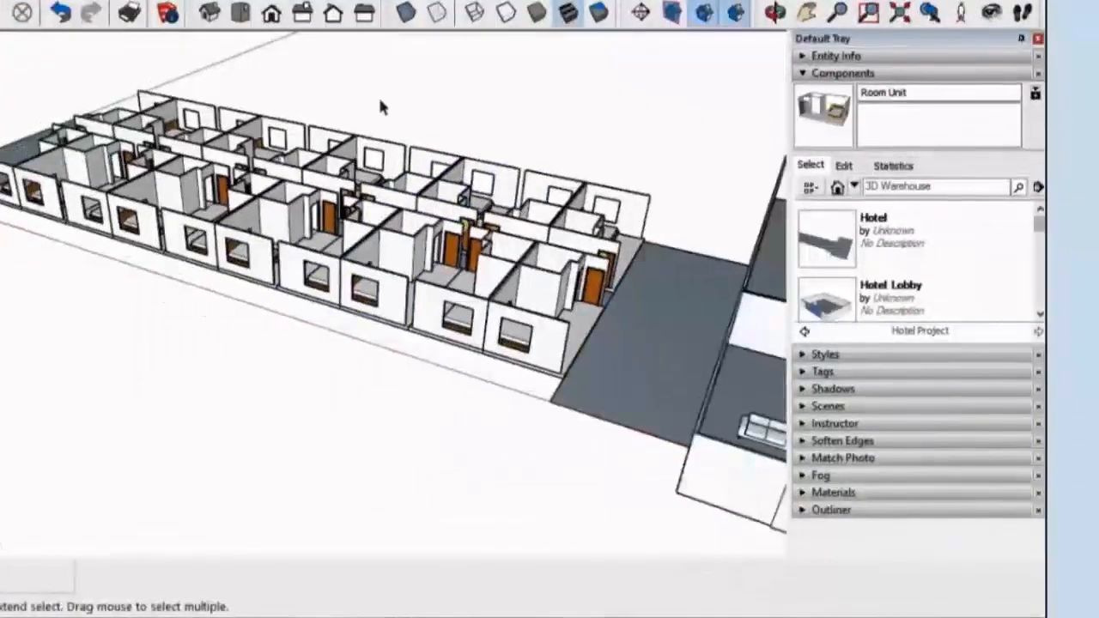
Step: Examine how the room units fit the Lantai 1 beams and columns, and hide the Lantai 1 tag again
scroll(380, 103, "down", 2)
middle_click_drag(408, 97, 370, 85)
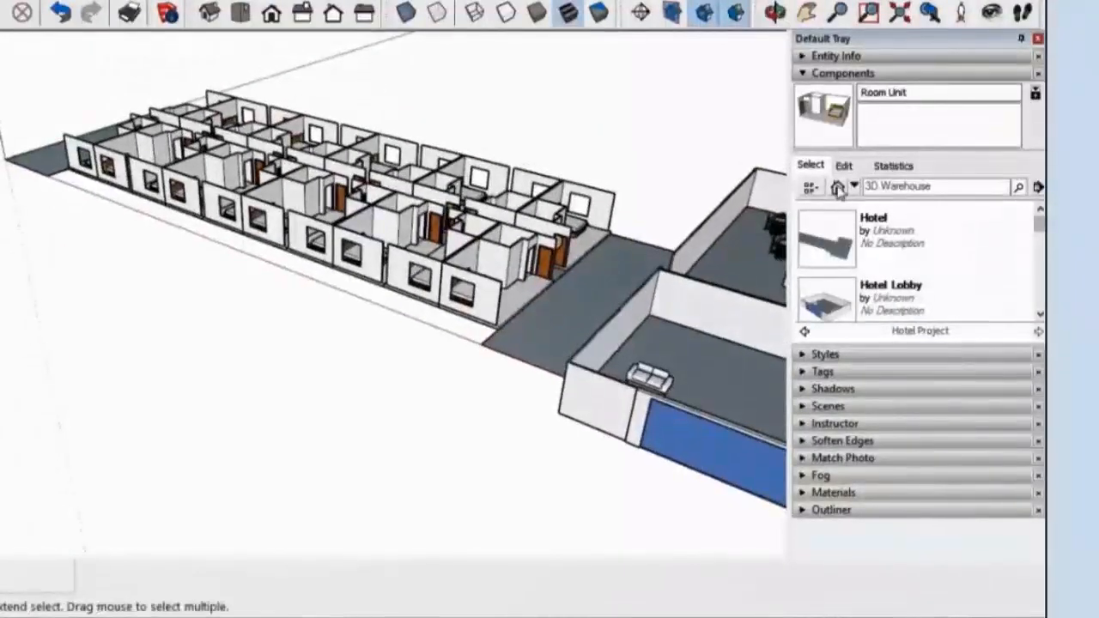
scroll(626, 166, "down", 3)
mouse_move(617, 164)
middle_mouse_down()
mouse_move(647, 162)
mouse_move(652, 331)
mouse_move(653, 263)
middle_mouse_up()
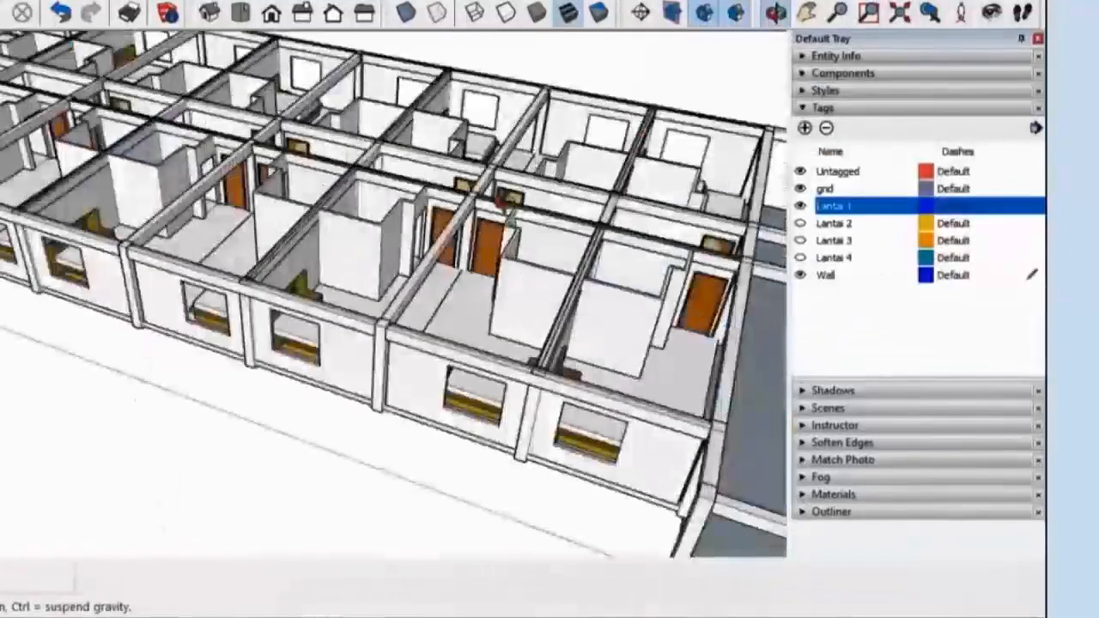
left_click_drag(503, 164, 503, 168)
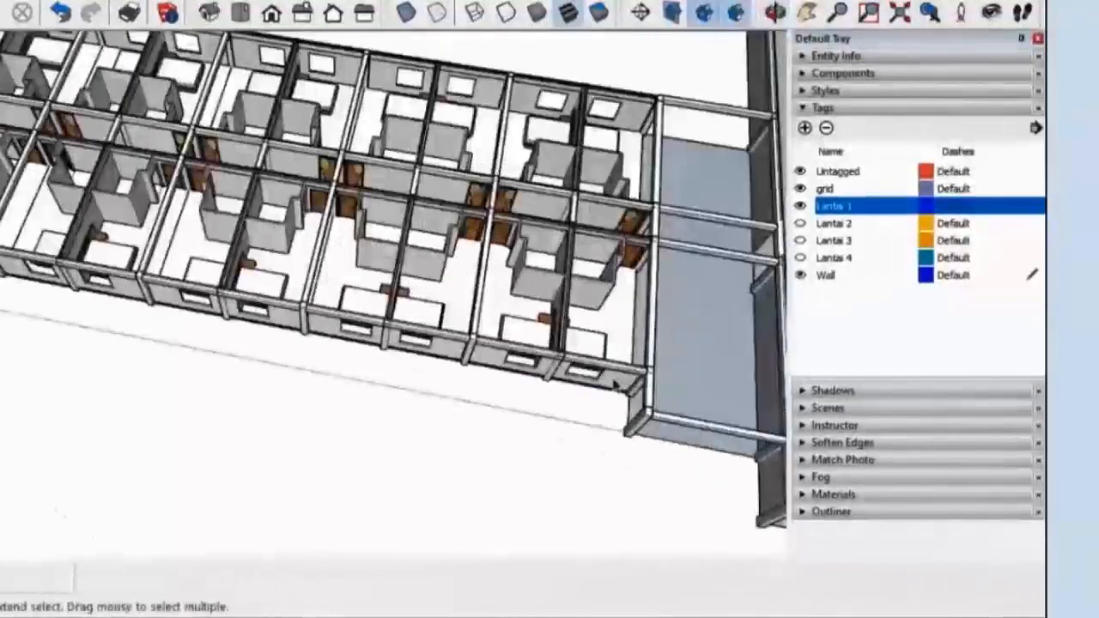
scroll(616, 385, "up", 3)
middle_click_drag(616, 386, 305, 213)
scroll(305, 213, "down", 3)
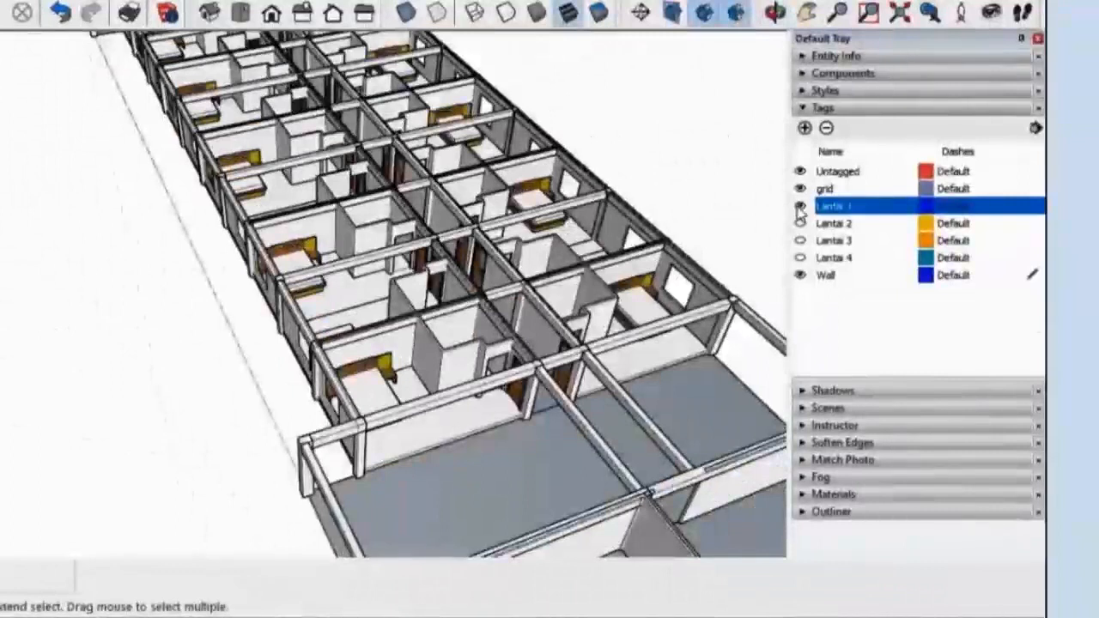
left_click(799, 206)
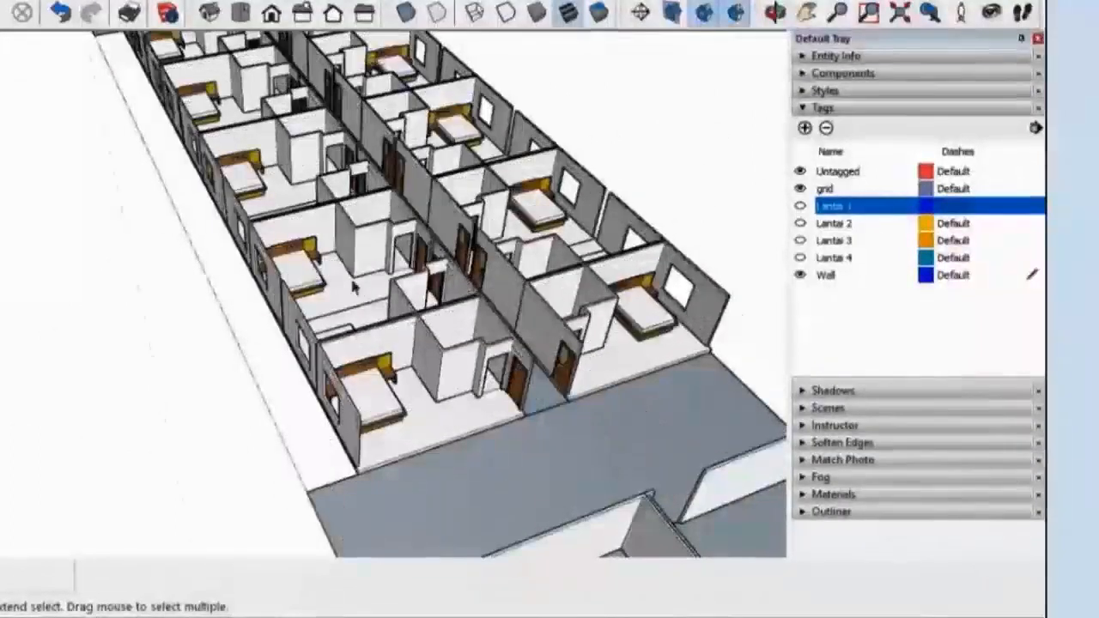
scroll(301, 266, "up", 4)
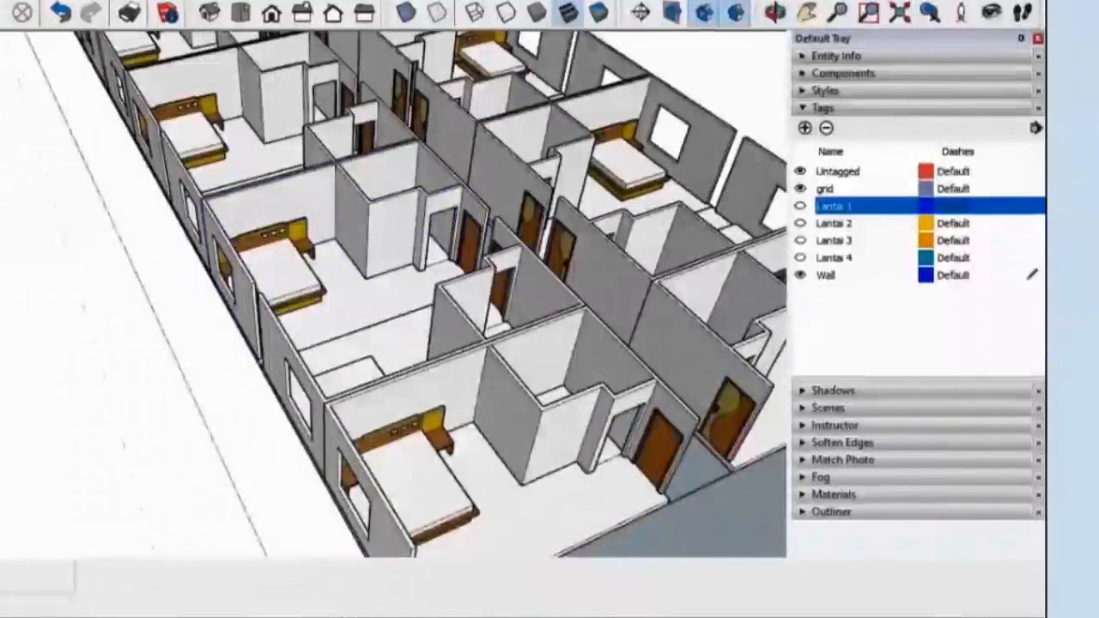
Step: Save the hotel model as Hotel 2 in the Hotel Project folder
key("alt+f")
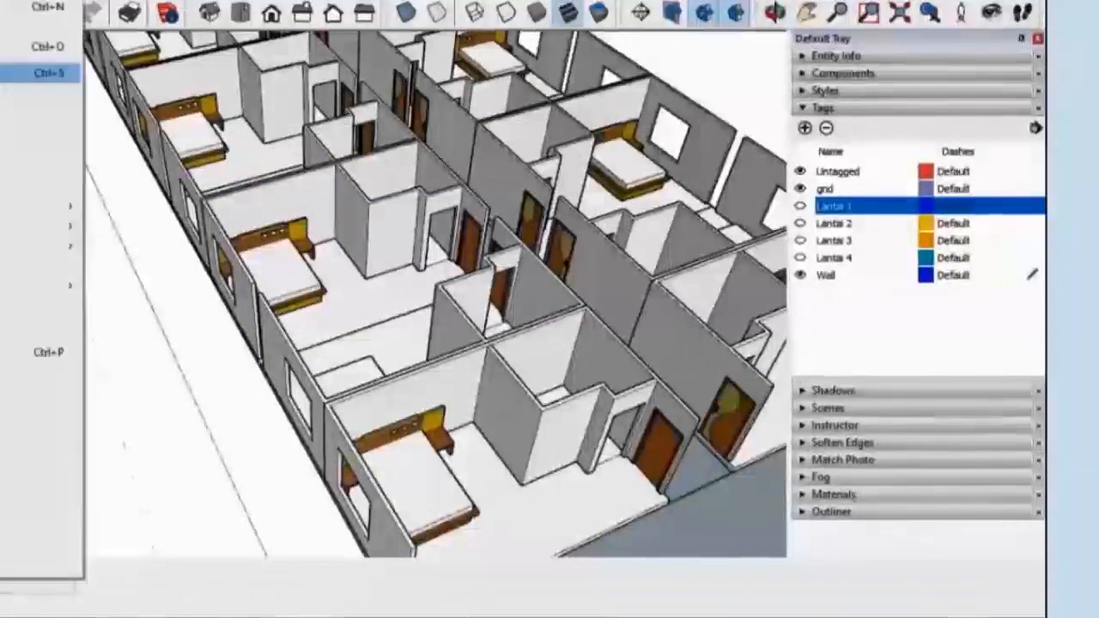
key("Return")
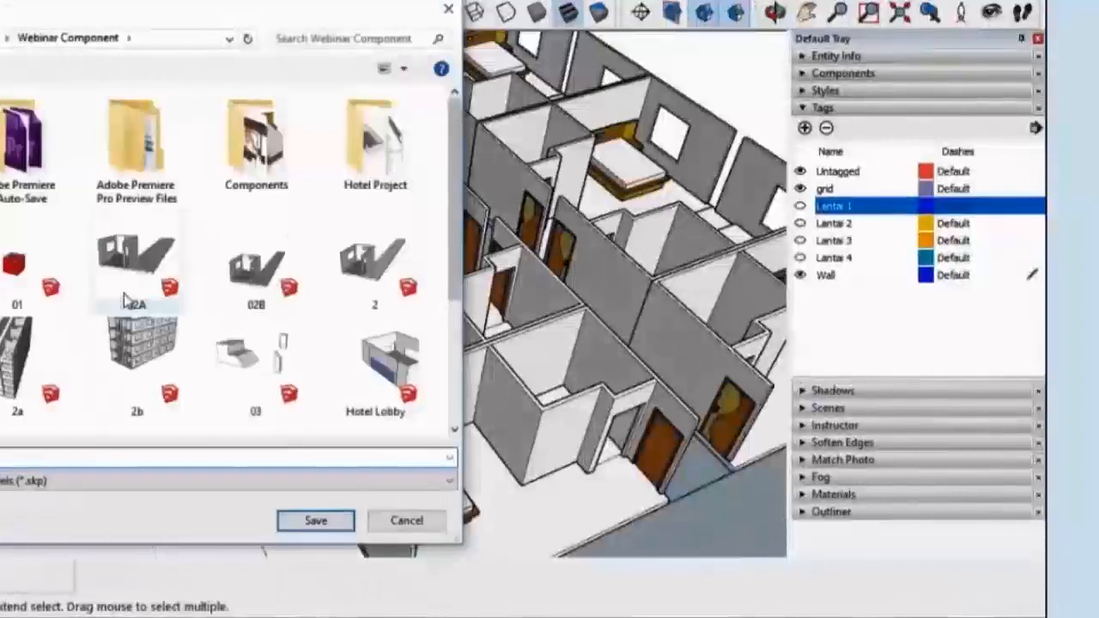
double_click(375, 142)
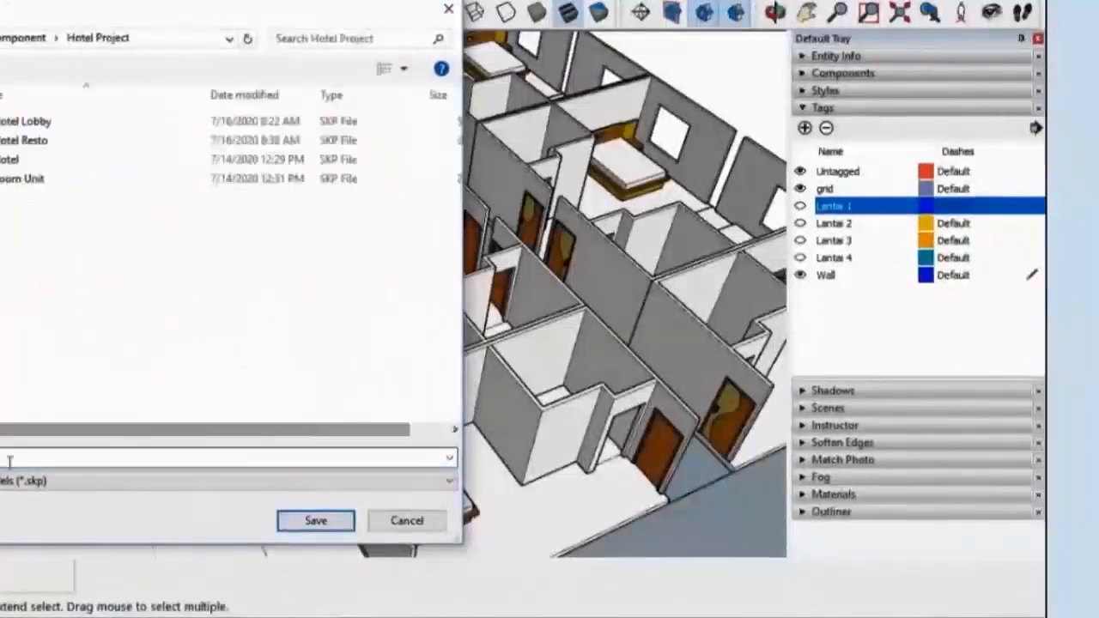
left_click(314, 520)
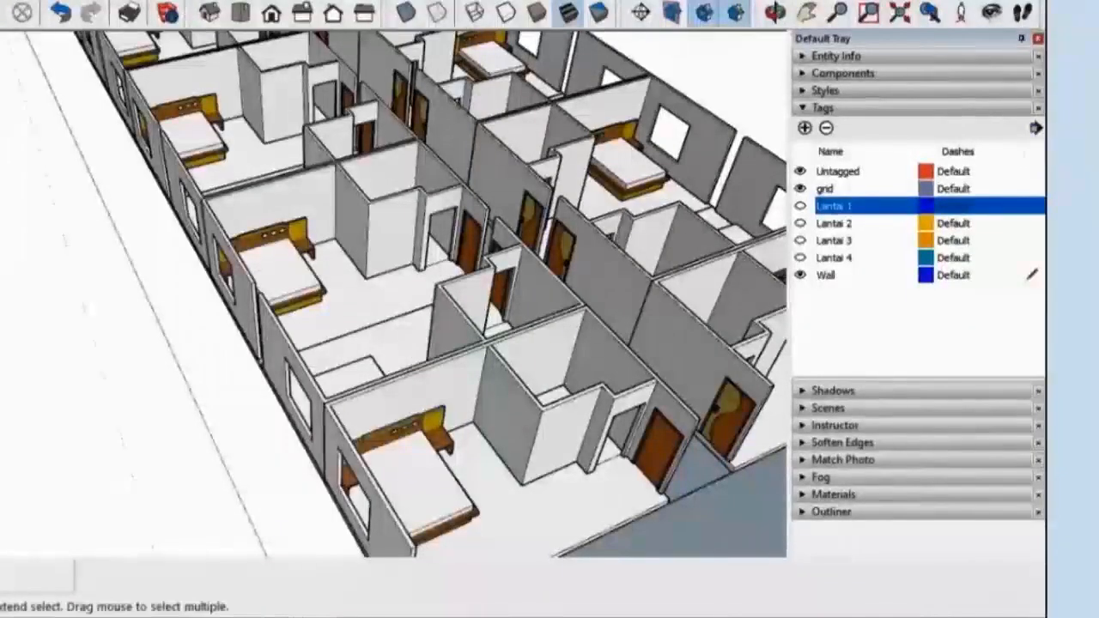
left_click(0, 0)
left_click(26, 397)
scroll(404, 294, "up", 5)
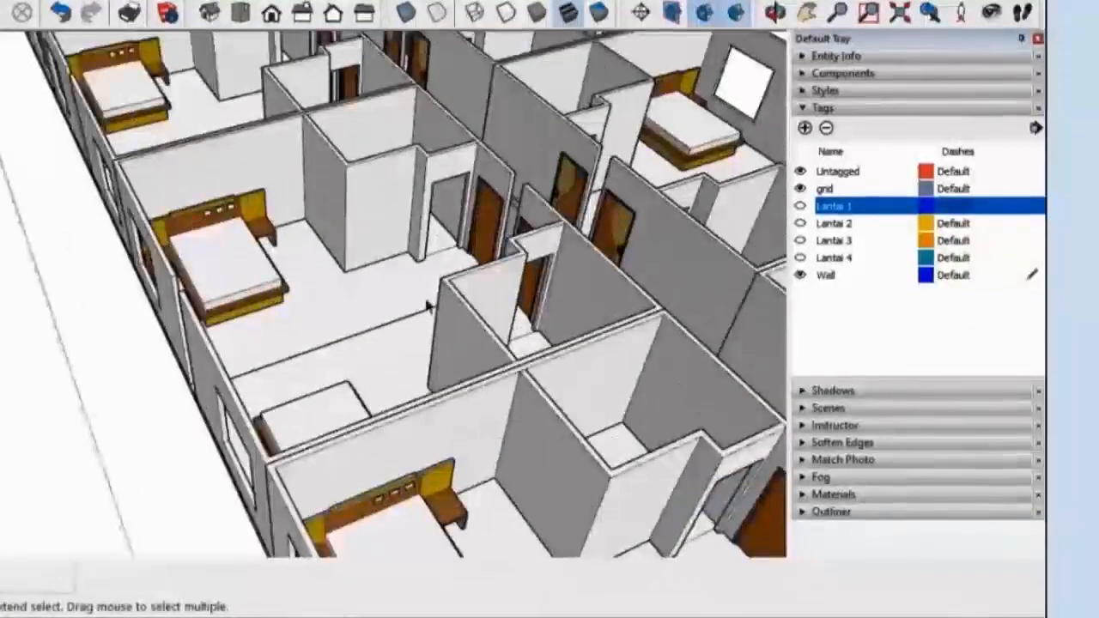
left_click(404, 294)
scroll(403, 293, "down", 4)
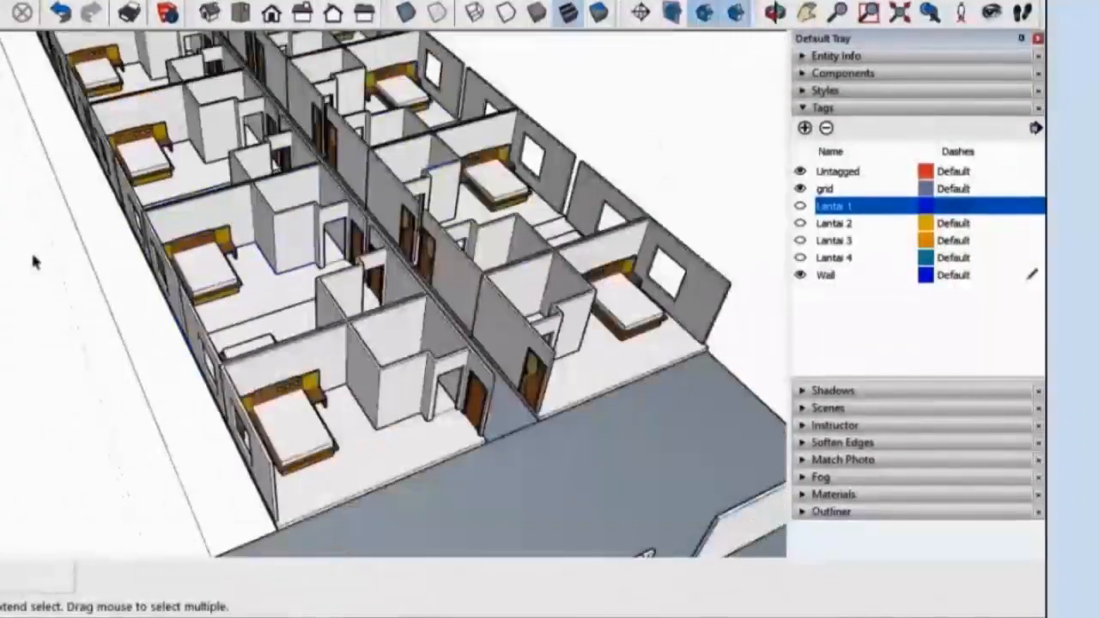
Step: Open the Room Unit model from the Hotel Project folder
left_click(0, 0)
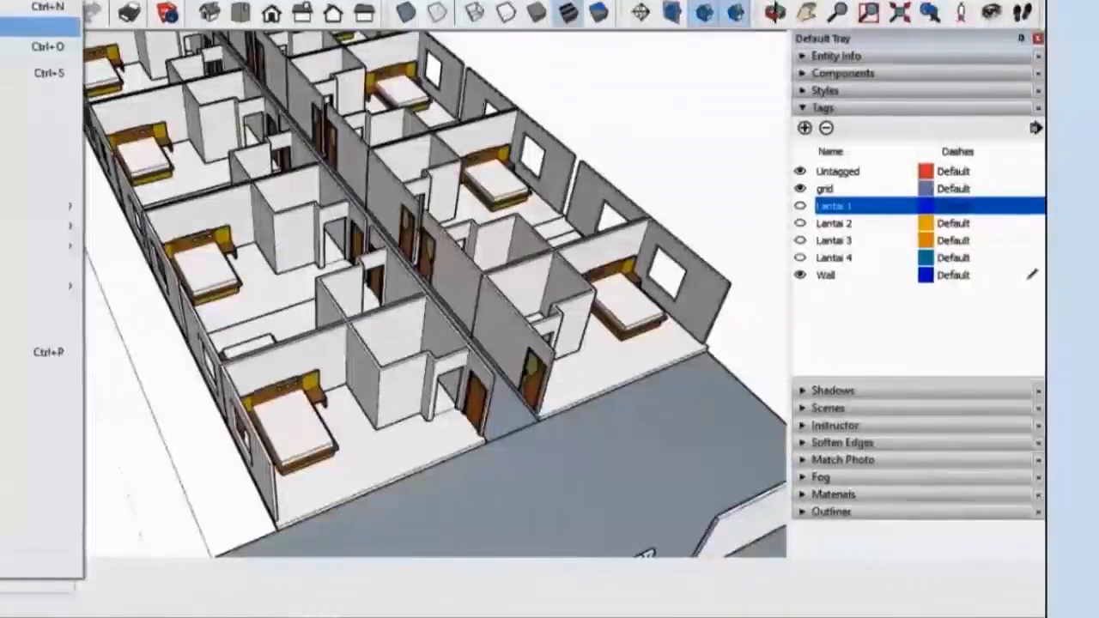
left_click(26, 47)
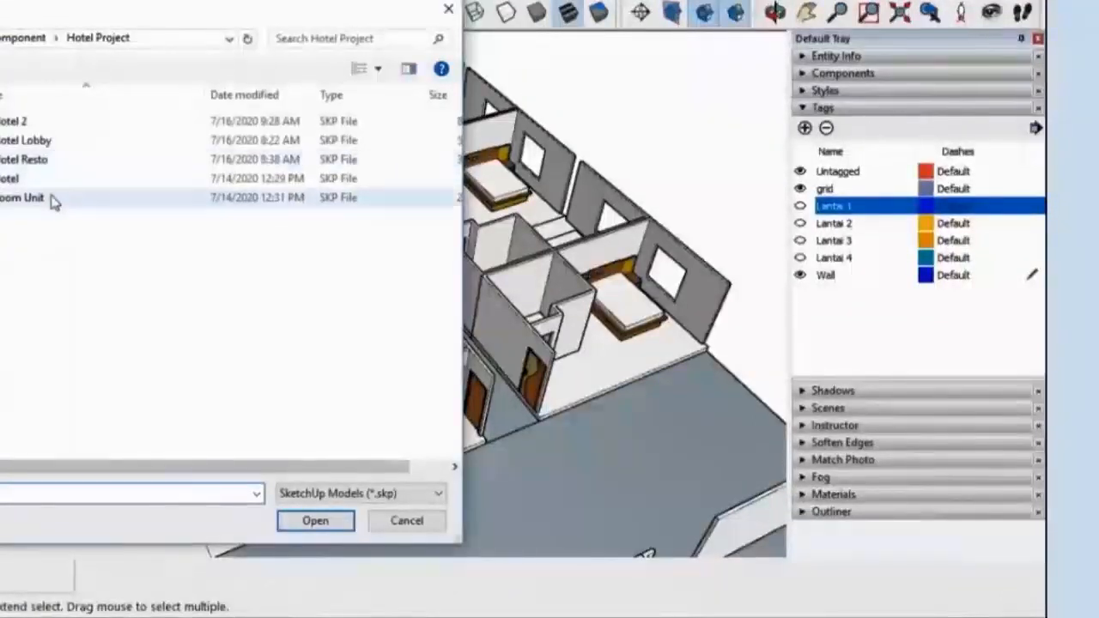
left_click(51, 199)
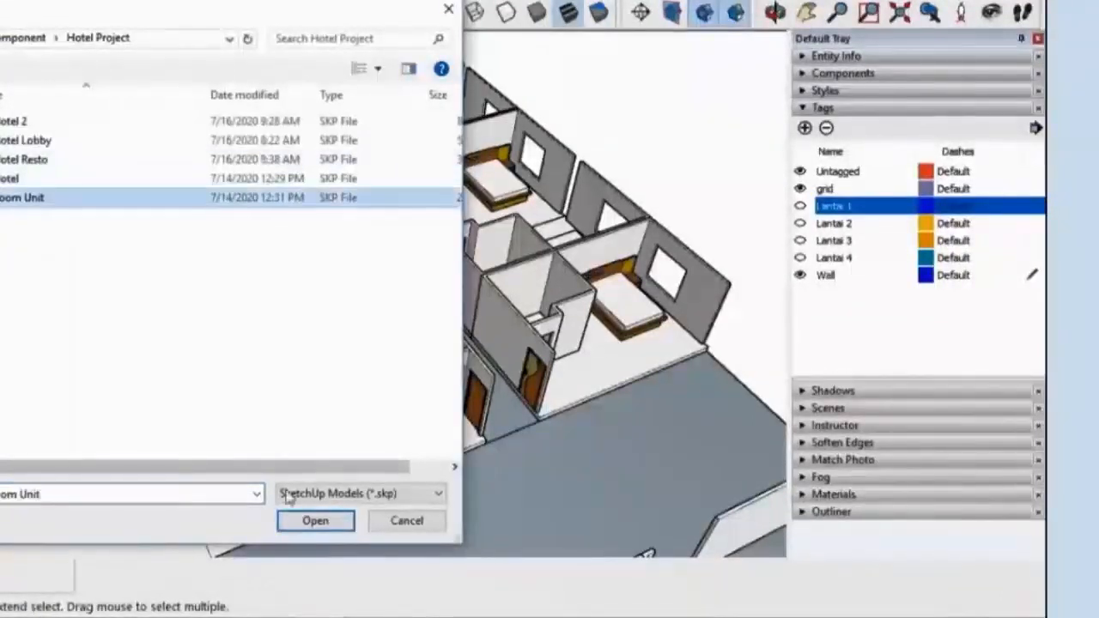
left_click(315, 520)
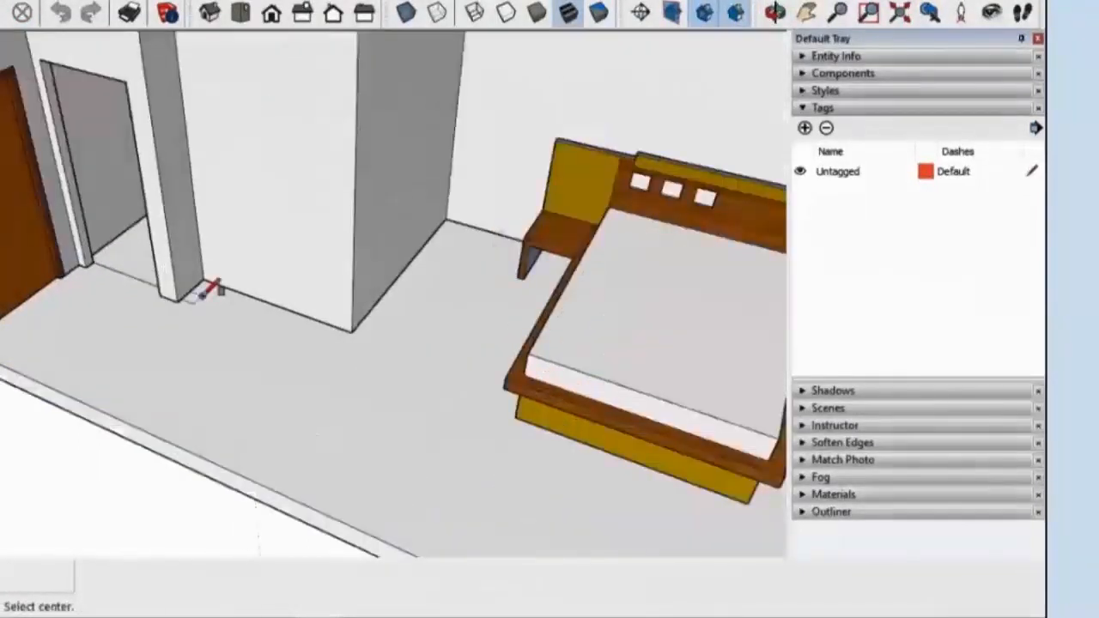
Step: Draw a rectangle on the floor in the recess beside the bathroom doorway and extrude it up to the doorway's top
left_click(203, 281)
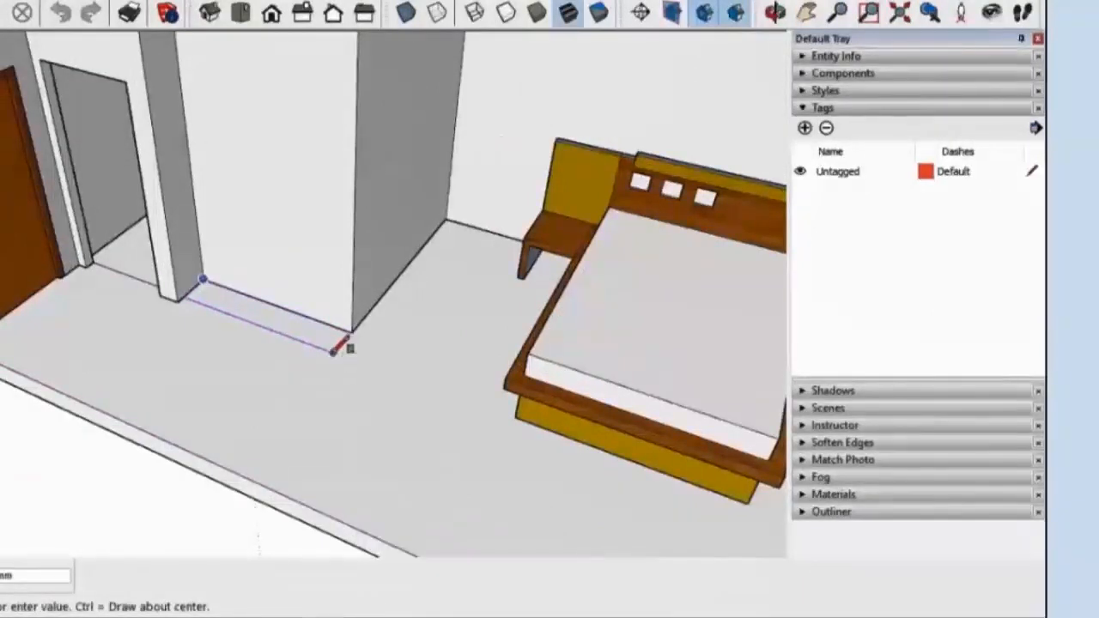
left_click(330, 352)
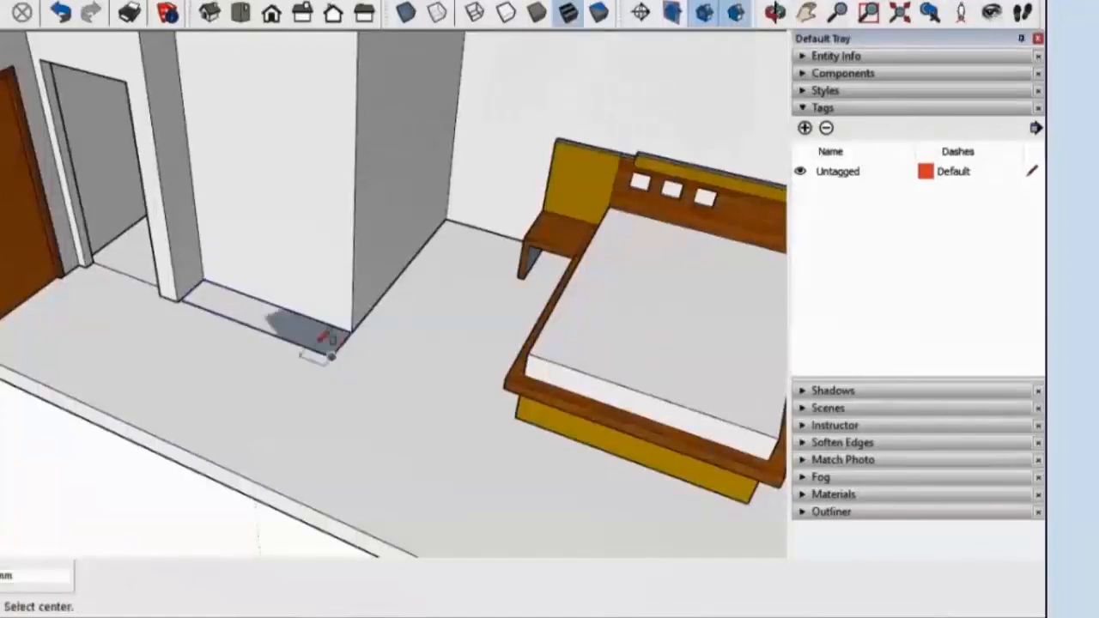
key("p")
left_click(214, 290)
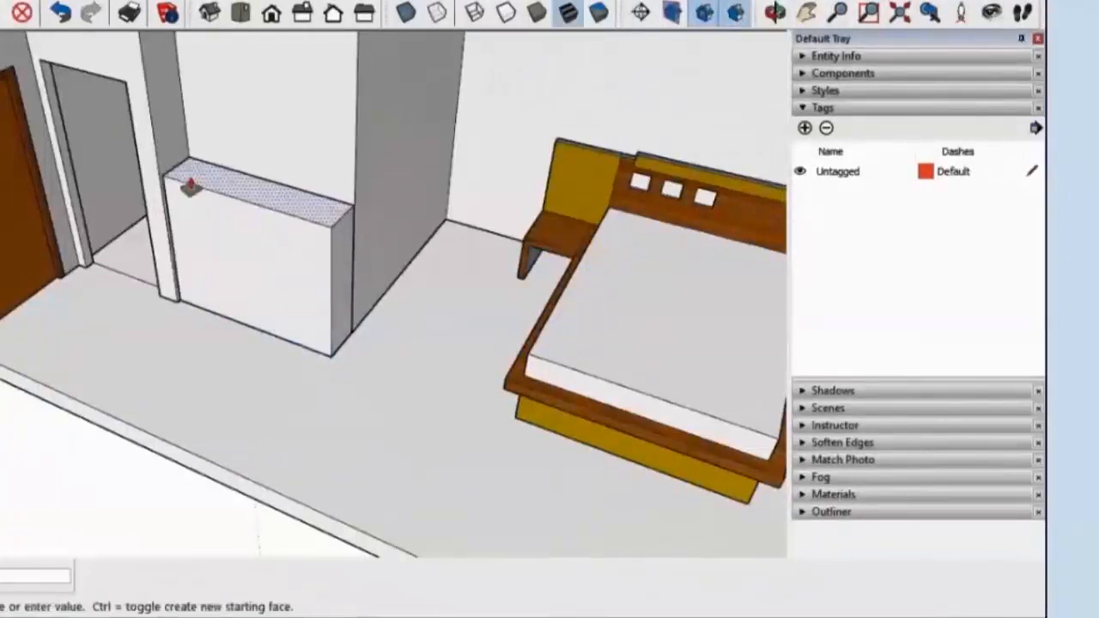
scroll(189, 182, "down", 3)
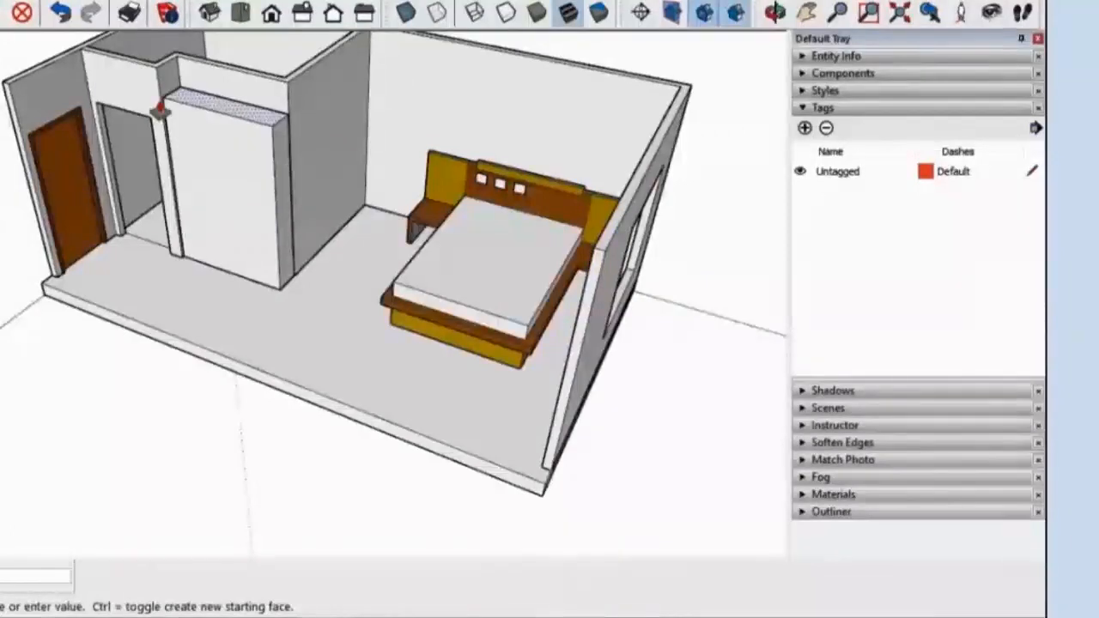
left_click(157, 110)
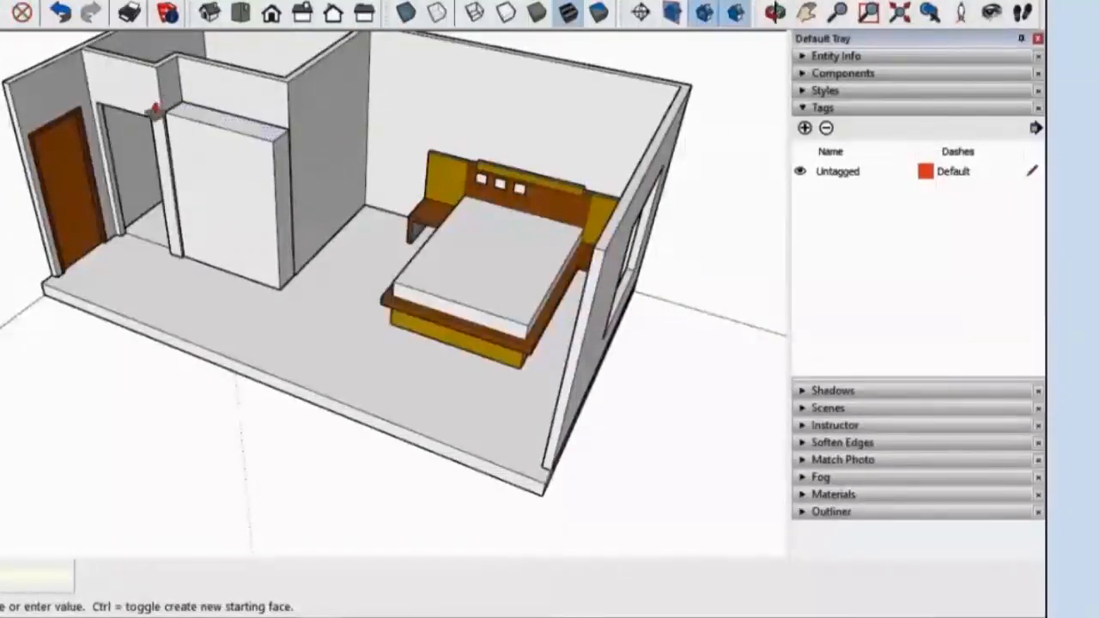
Step: Offset the wardrobe block's front face inward to leave a narrow frame and recess the inner panel slightly
key("f")
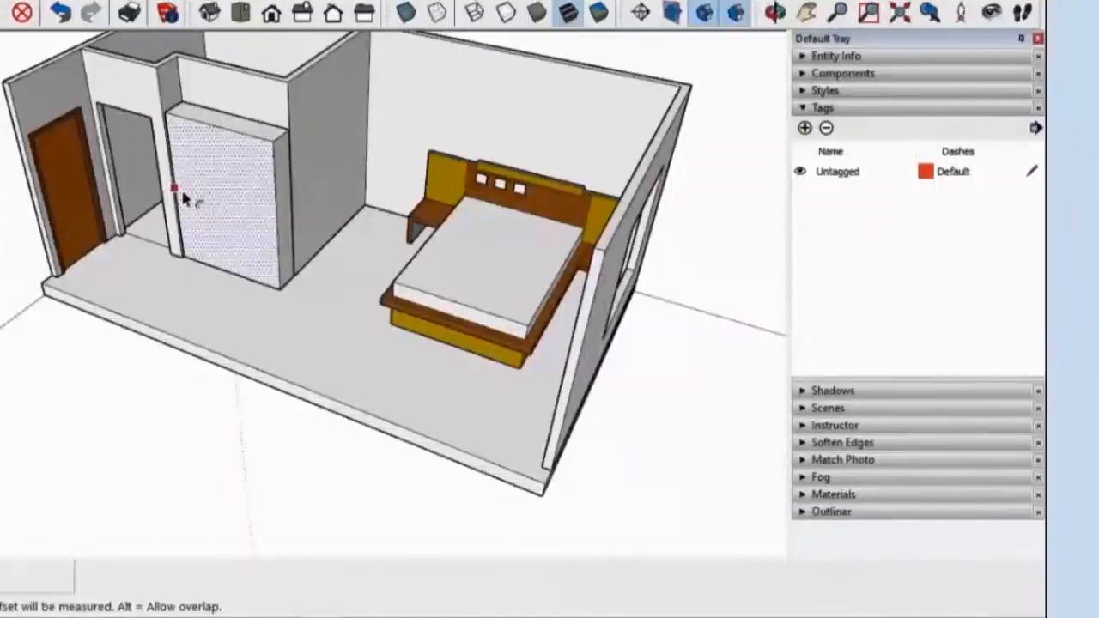
scroll(188, 188, "up", 1)
scroll(185, 182, "up", 2)
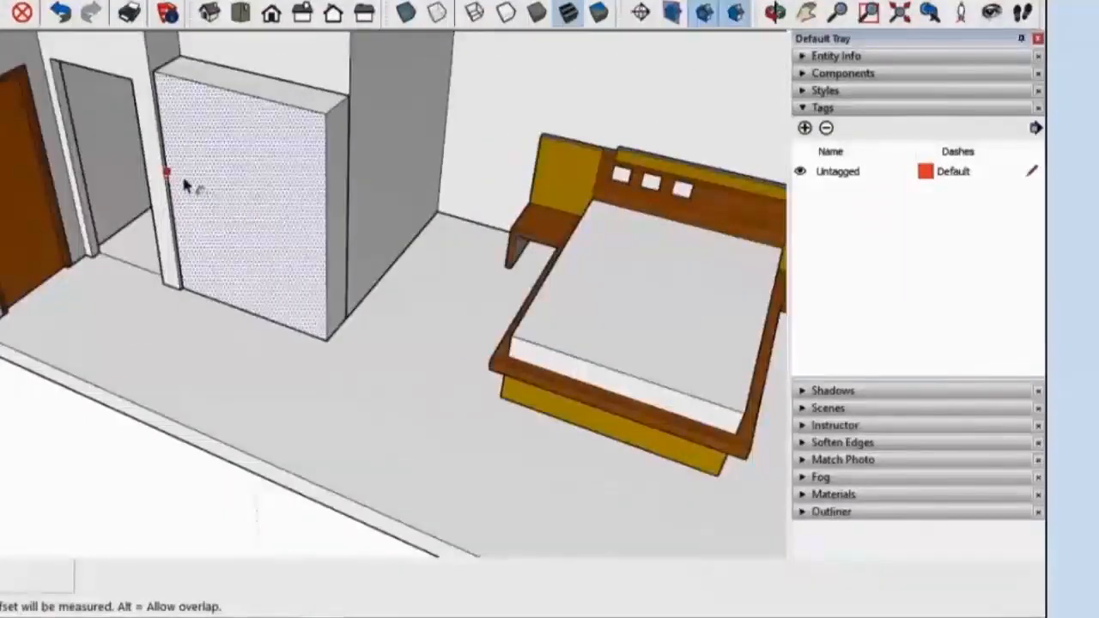
left_click(181, 172)
scroll(185, 170, "up", 2)
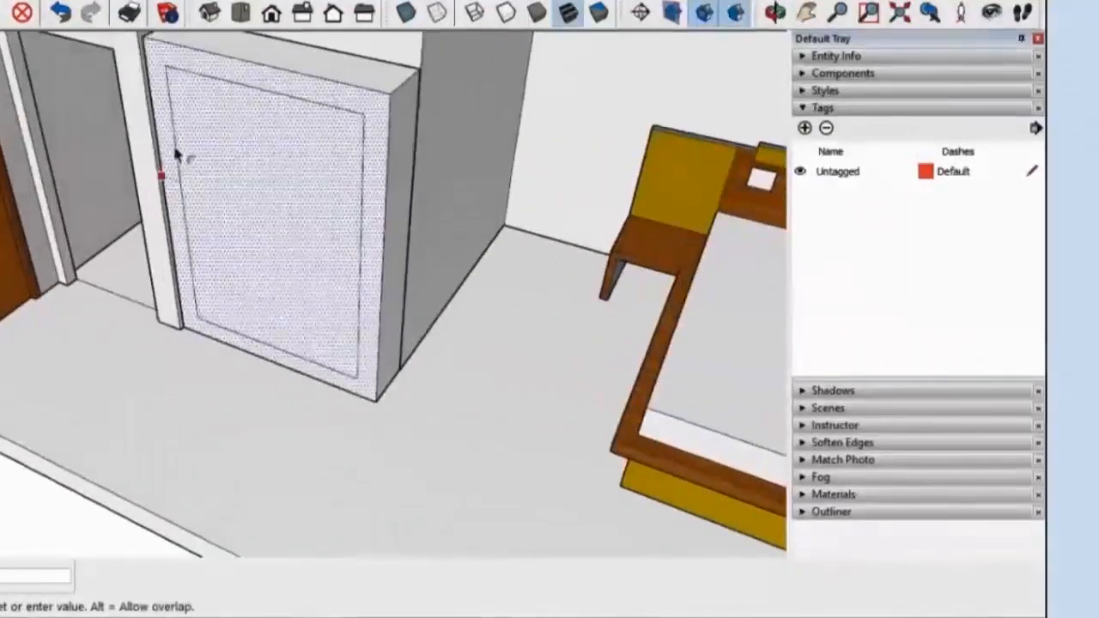
left_click(174, 150)
key("p")
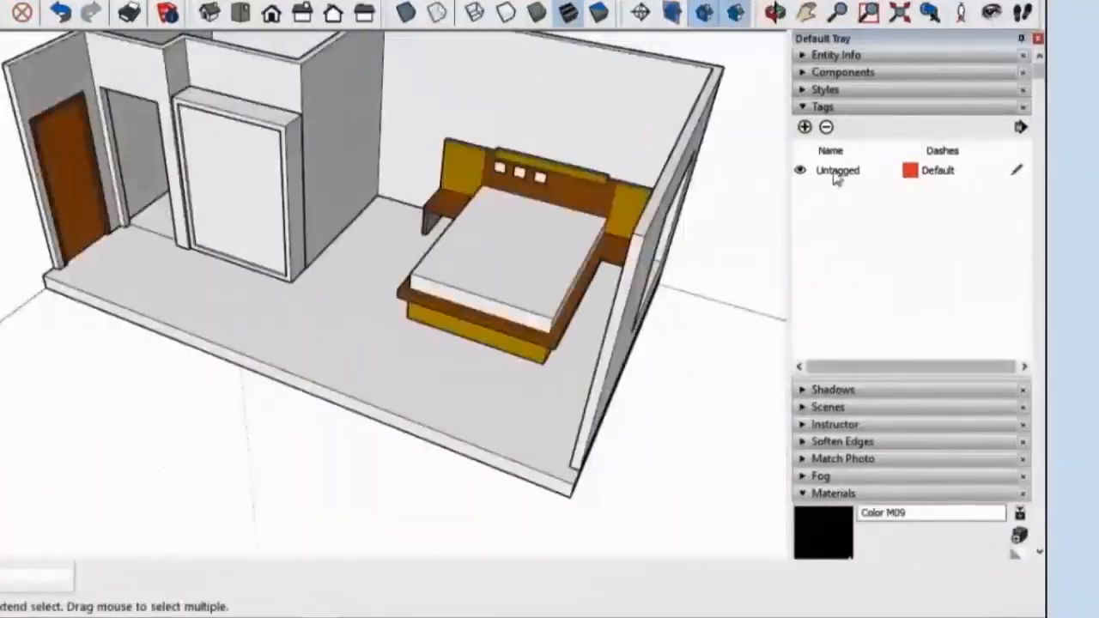
Step: Paint the wardrobe's inner front panel with Wood Bamboo from the Wood materials
left_click(816, 106)
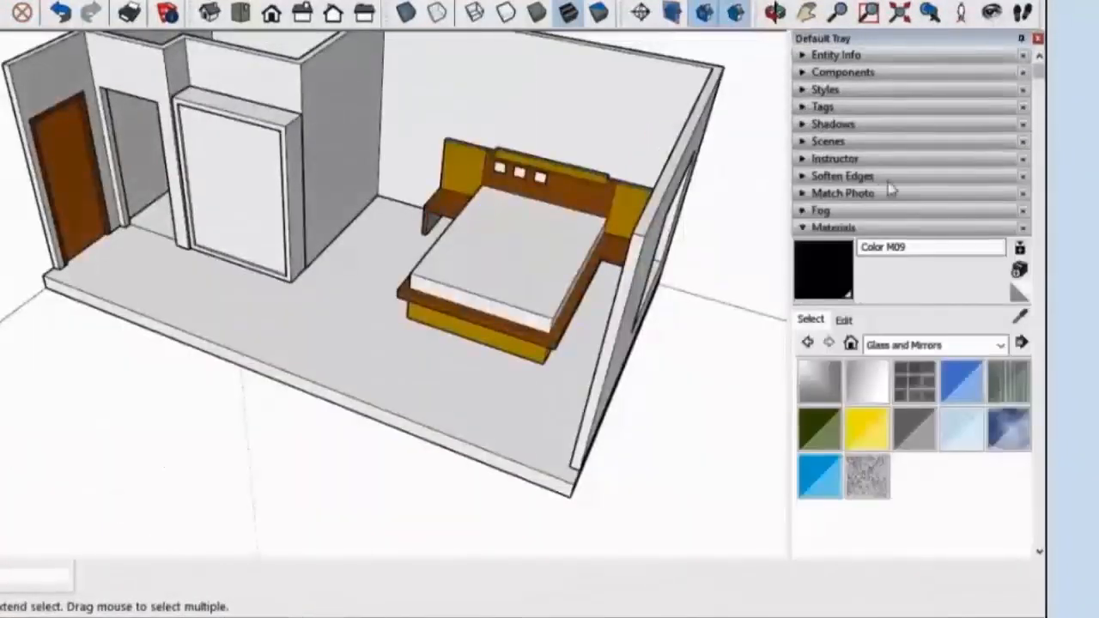
left_click(979, 345)
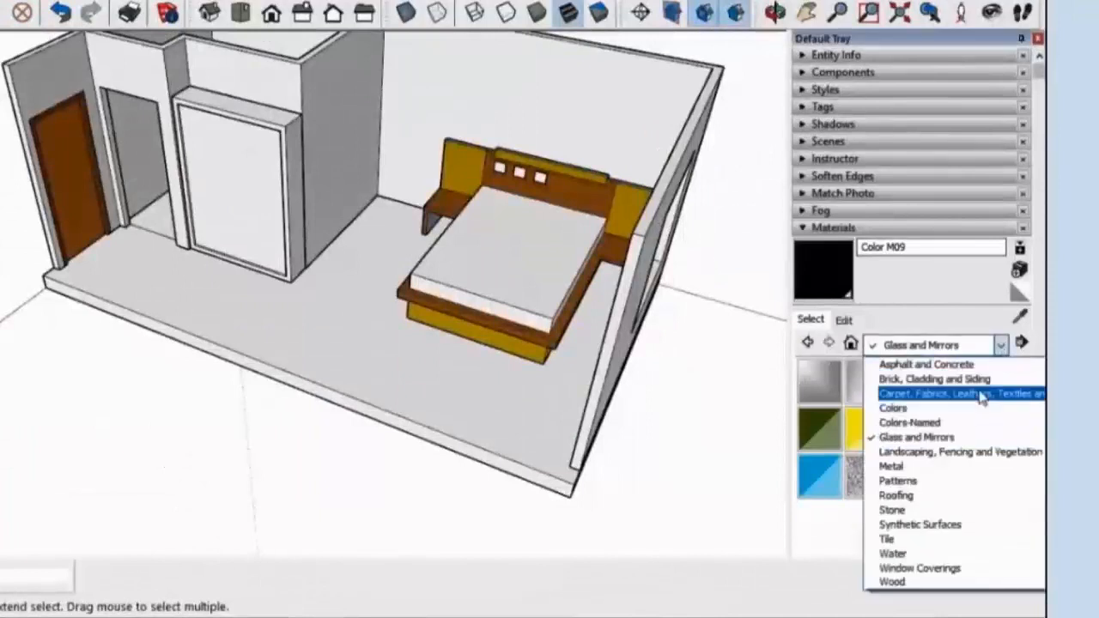
left_click(918, 582)
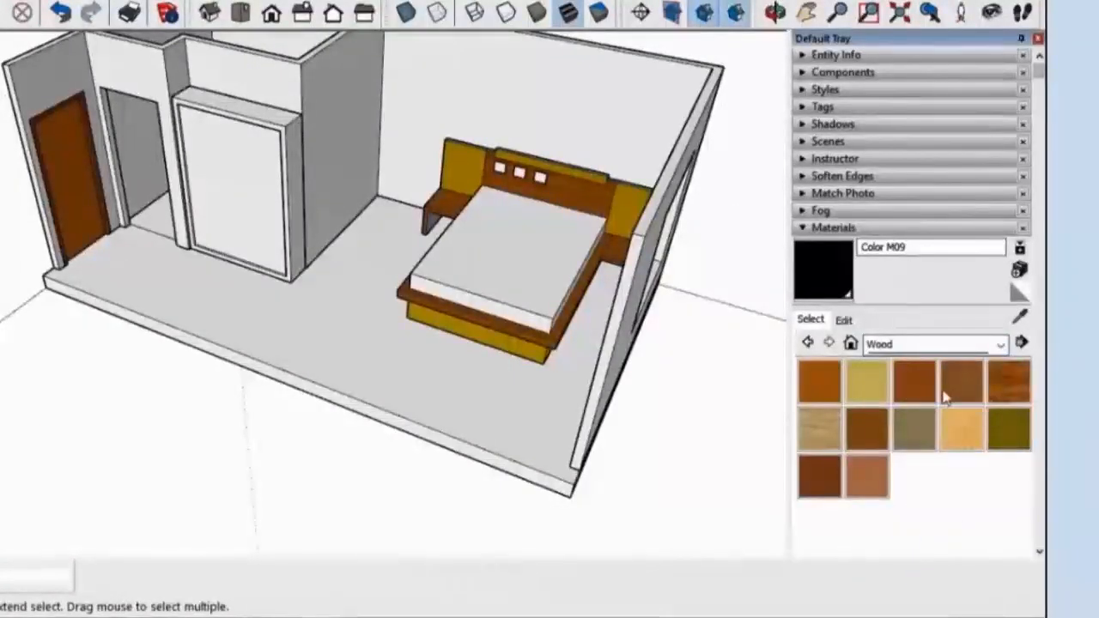
left_click(820, 381)
left_click(242, 208)
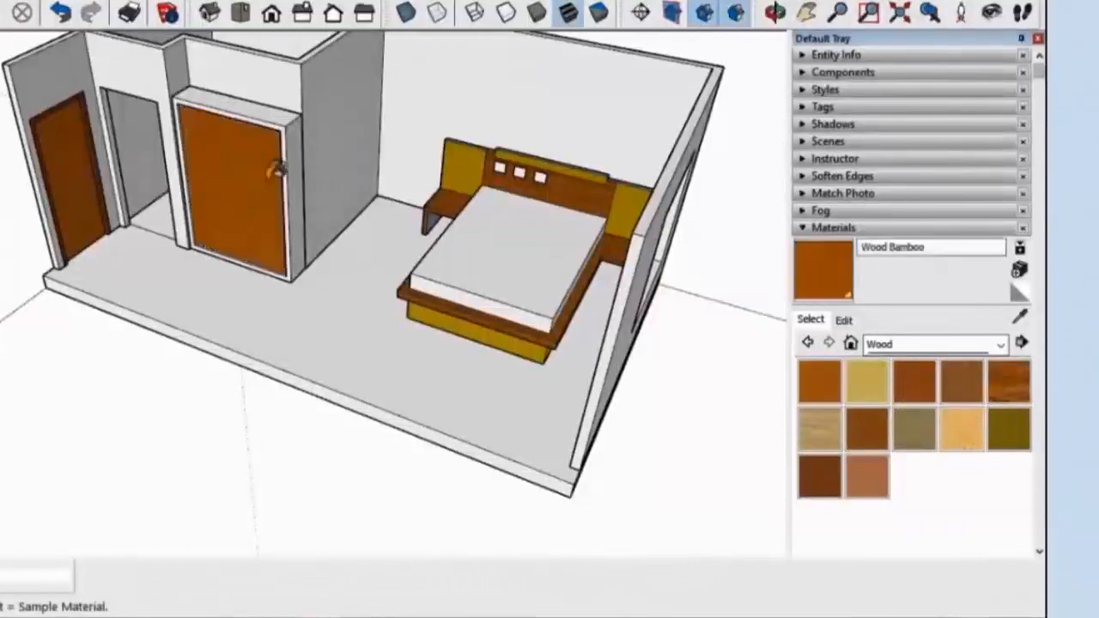
Step: Paint the wardrobe's side, top and front frame with Wood Veneer 01
left_click(820, 475)
left_click(305, 159)
left_click(276, 120)
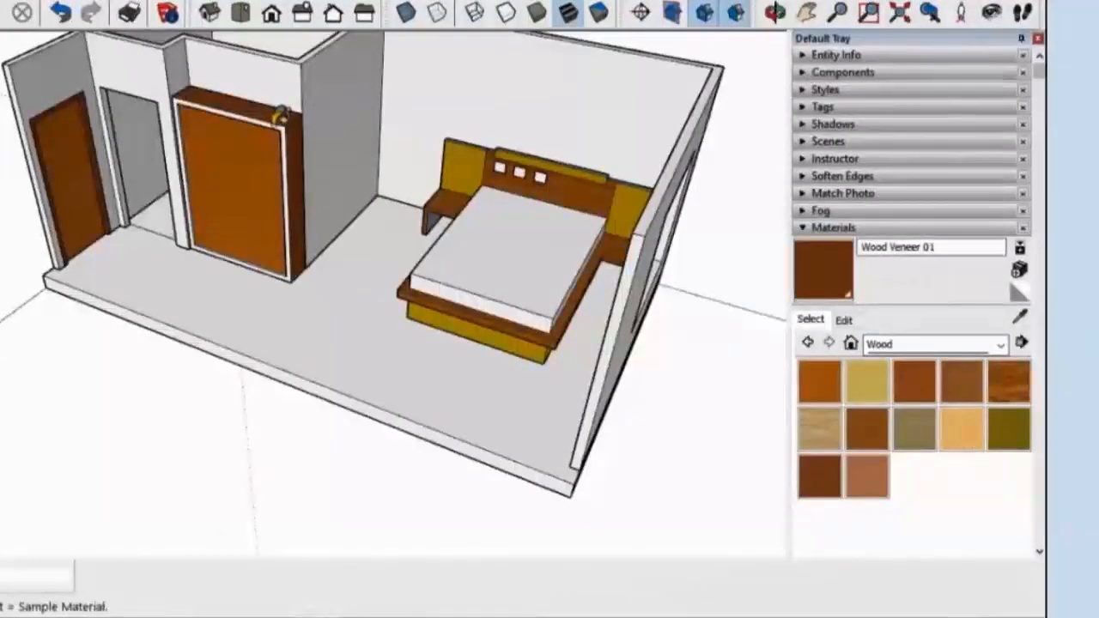
left_click(278, 119)
key("space")
middle_click_drag(124, 457, 201, 380)
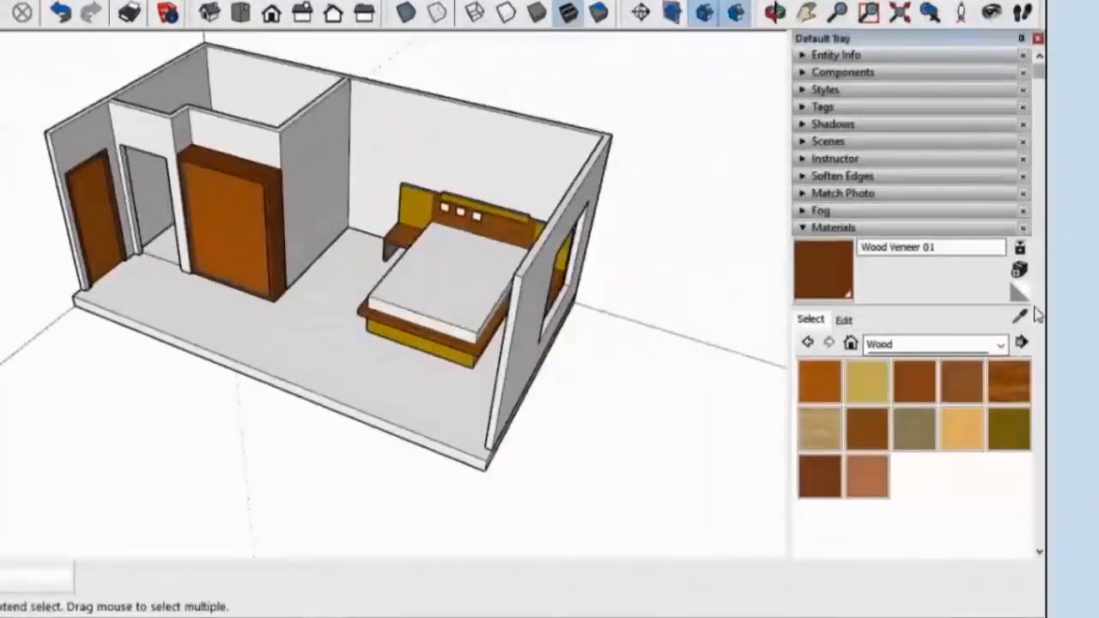
Step: Edit the floor slab group and paint the room's floor with Leather Blue from the carpet, fabric and leather materials
double_click(323, 369)
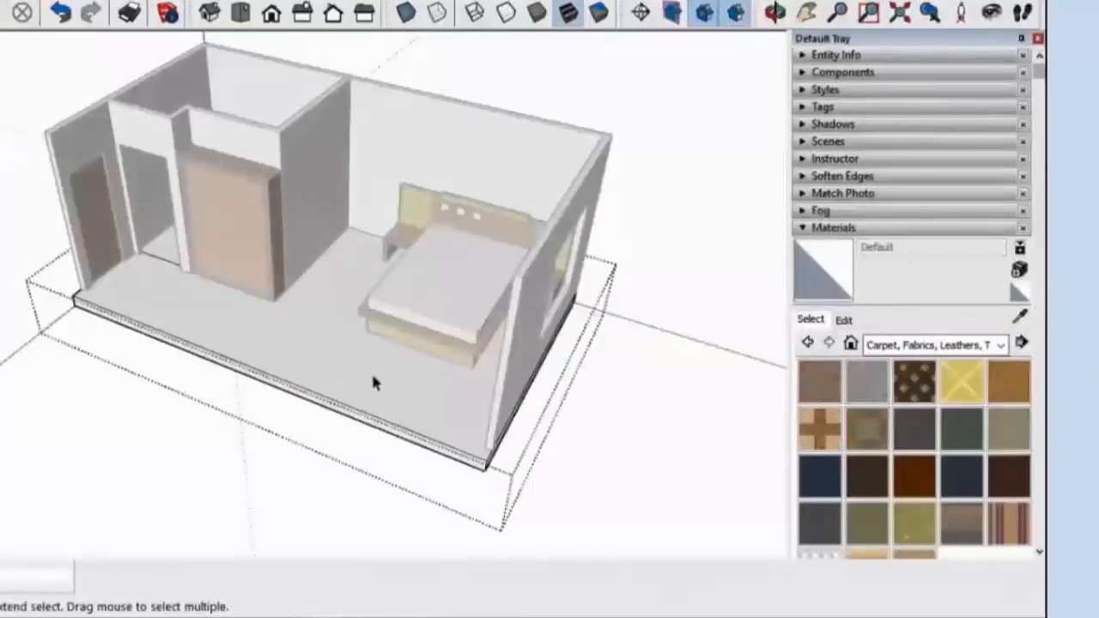
left_click(820, 477)
left_click(376, 357)
key("space")
left_click(652, 129)
middle_click_drag(653, 129, 745, 145)
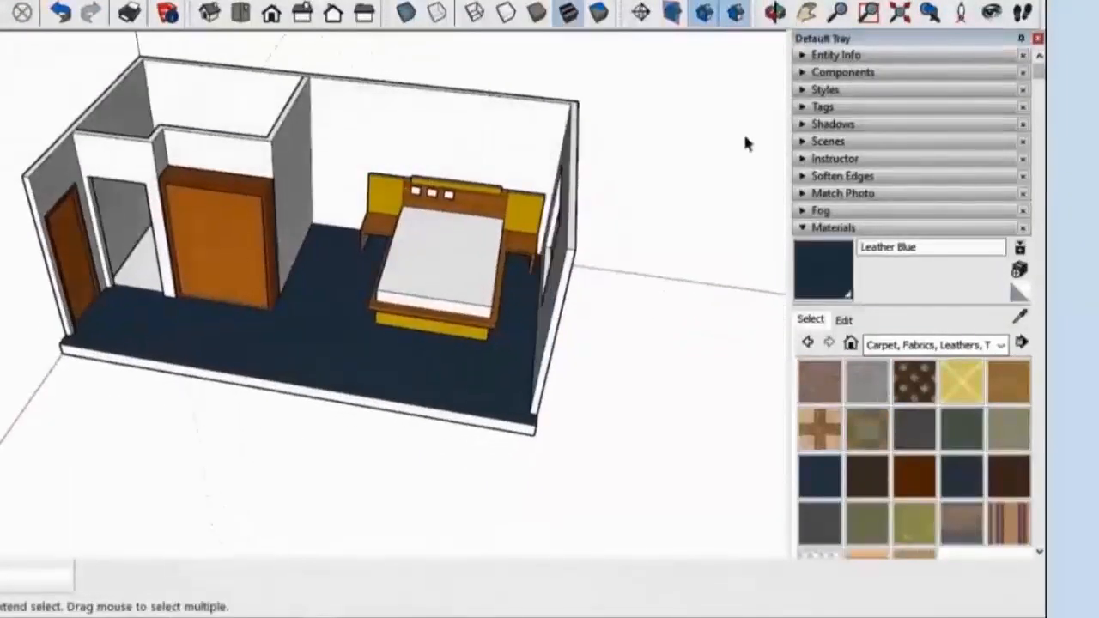
Step: Open the Components browser showing the Hotel Project collection
left_click(807, 73)
mouse_move(1027, 238)
left_mouse_down()
mouse_move(1026, 296)
mouse_move(1036, 225)
left_mouse_up()
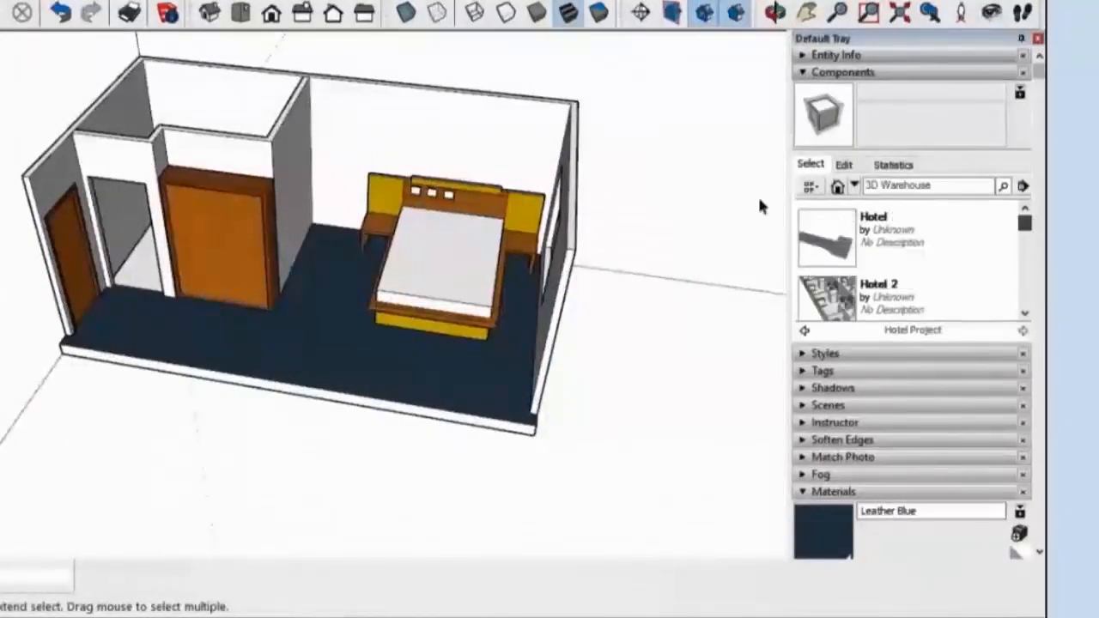
Step: Draw a large rectangle on the wall behind the bed, from the floor beside the nightstand to near the upper window-side corner
middle_click_drag(506, 168, 431, 164)
scroll(397, 222, "up", 4)
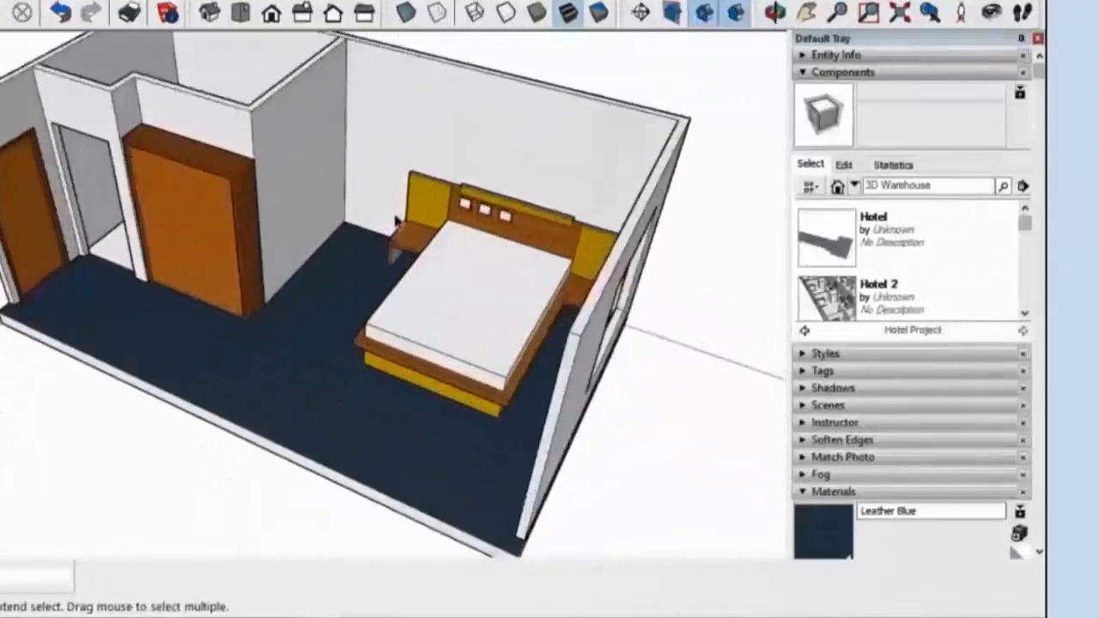
middle_click_drag(396, 221, 368, 206)
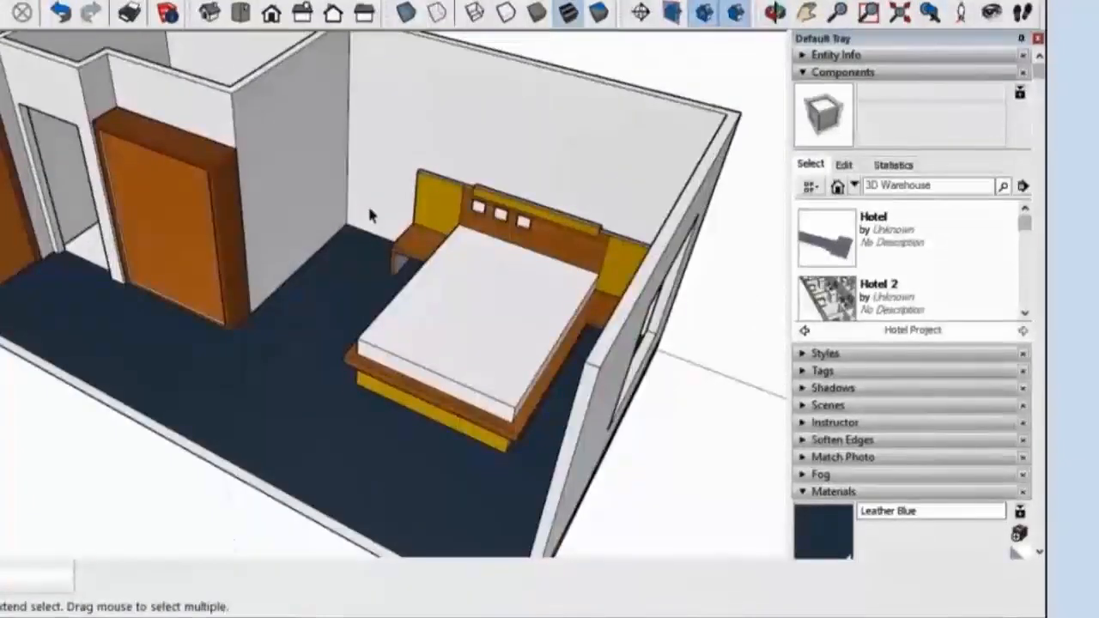
scroll(367, 204, "down", 2)
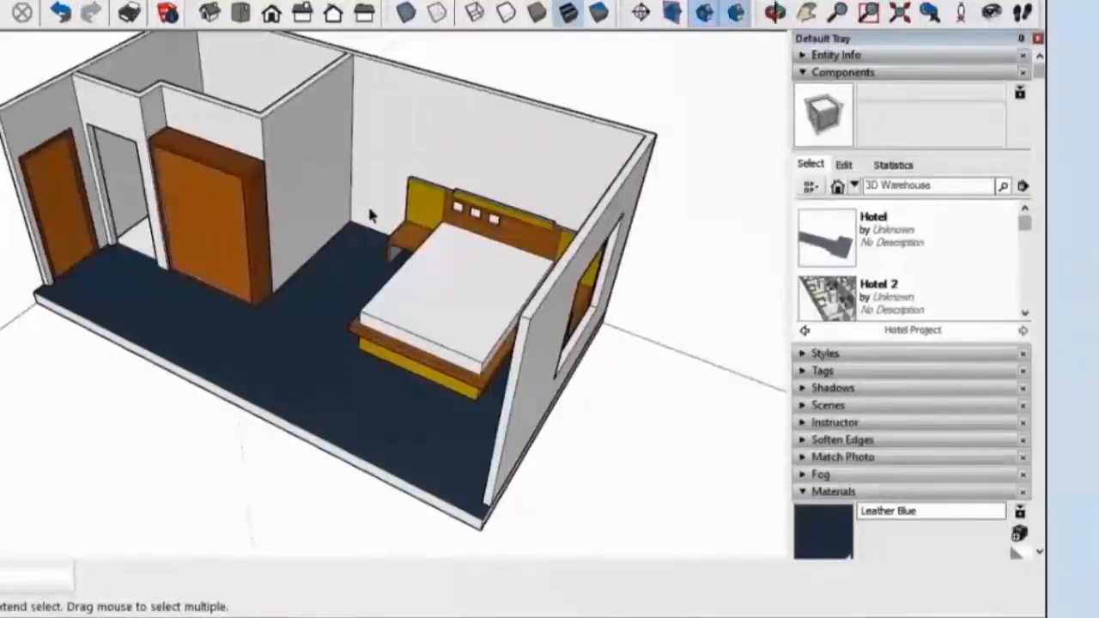
scroll(366, 203, "up", 2)
key("r")
left_click(331, 208)
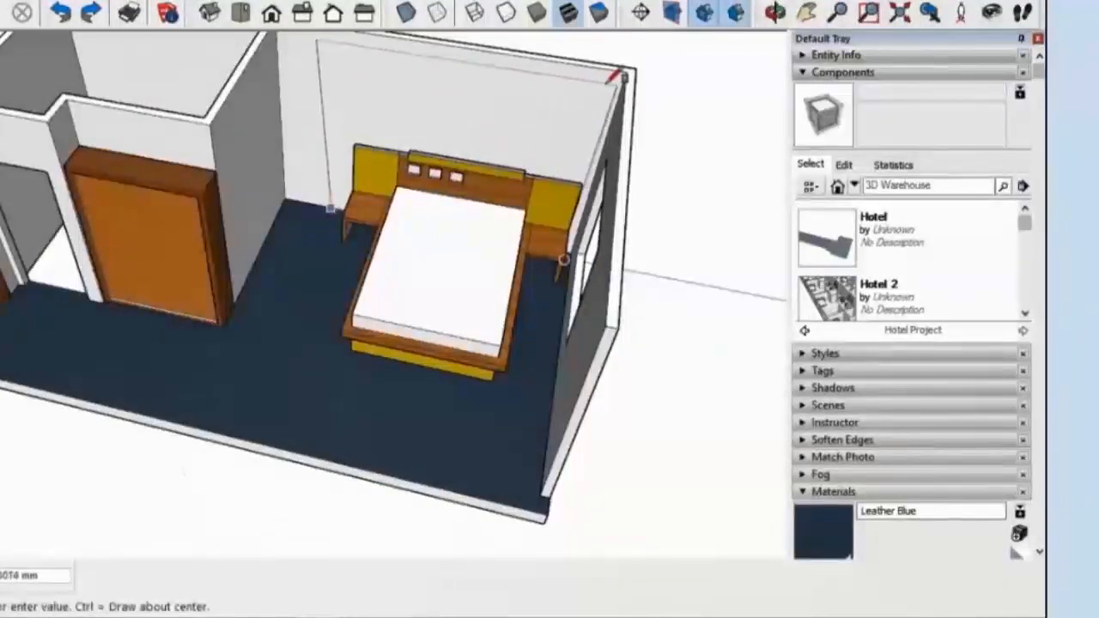
left_click(630, 71)
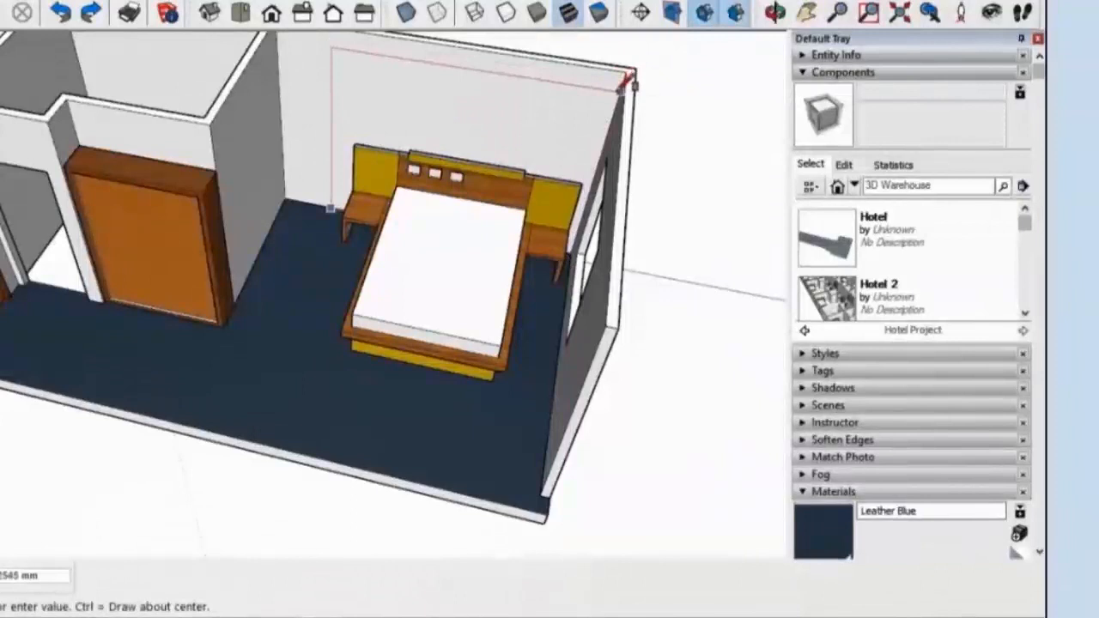
Step: Push/pull the rectangle behind the bed outward into a thin wall panel
key("p")
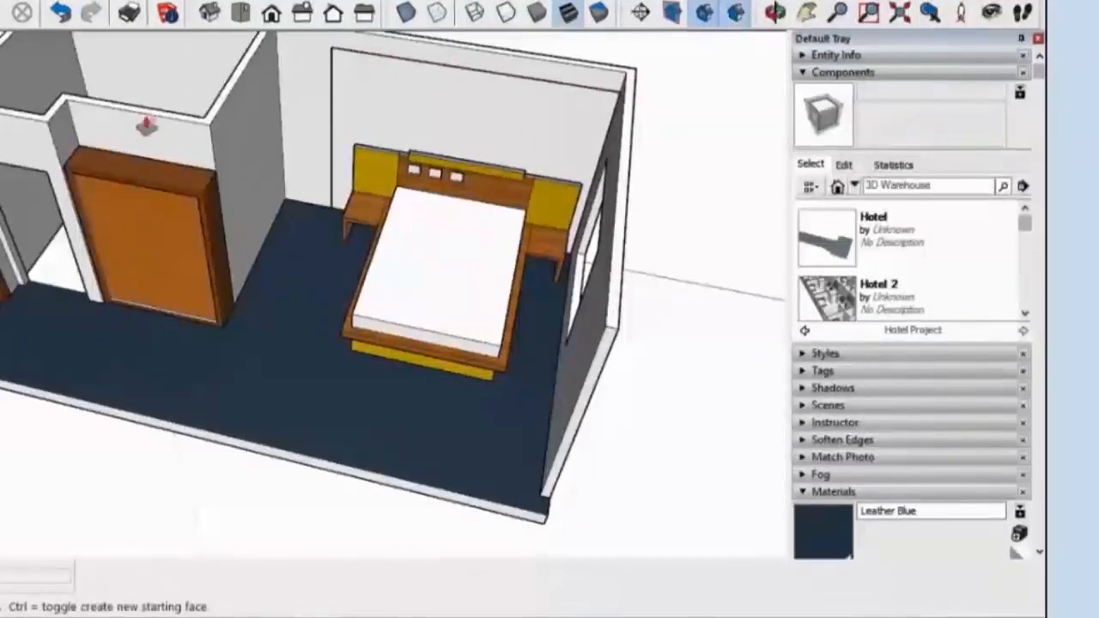
scroll(378, 99, "up", 4)
left_click(405, 91)
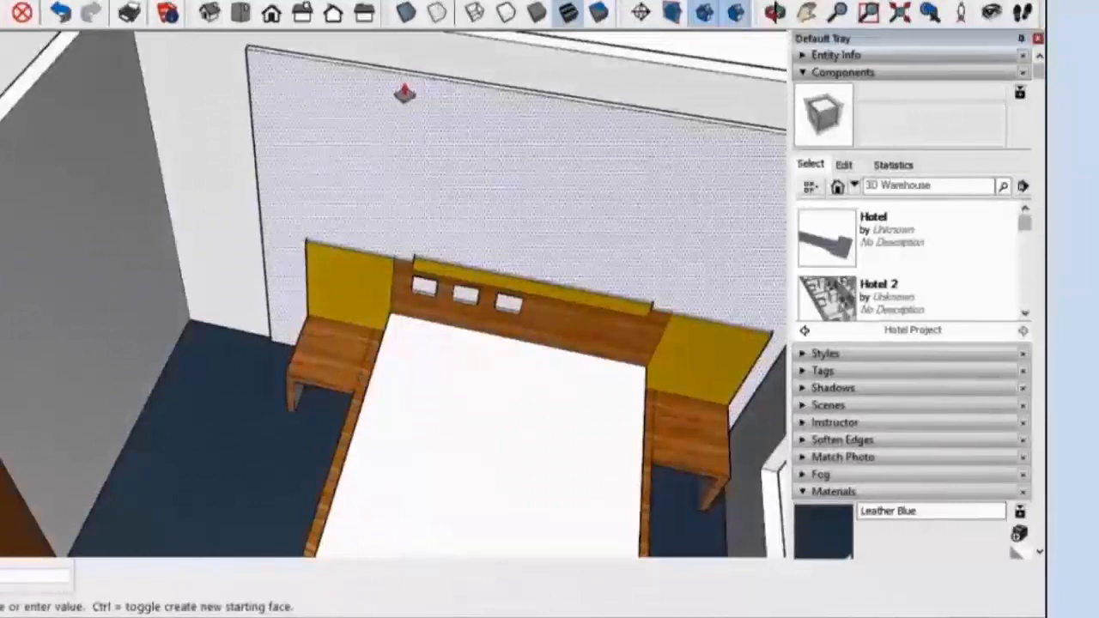
scroll(405, 91, "down", 5)
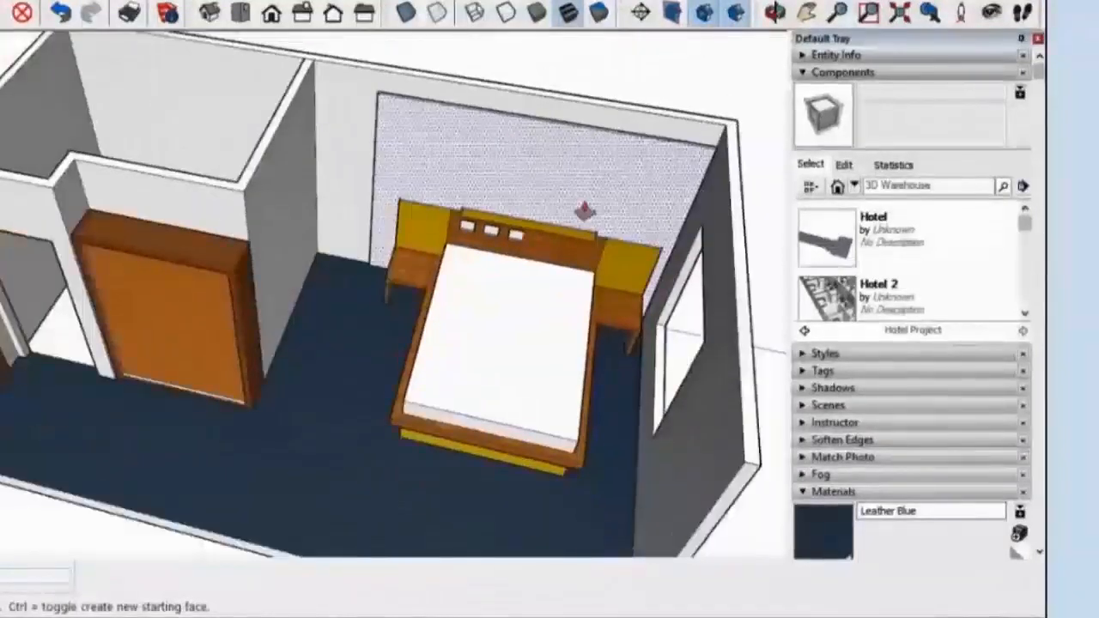
scroll(585, 210, "down", 2)
Step: Paint the wall panel behind the bed with Upholstery Striped Multi-Colored from the carpet, fabric and leather materials
left_click(804, 74)
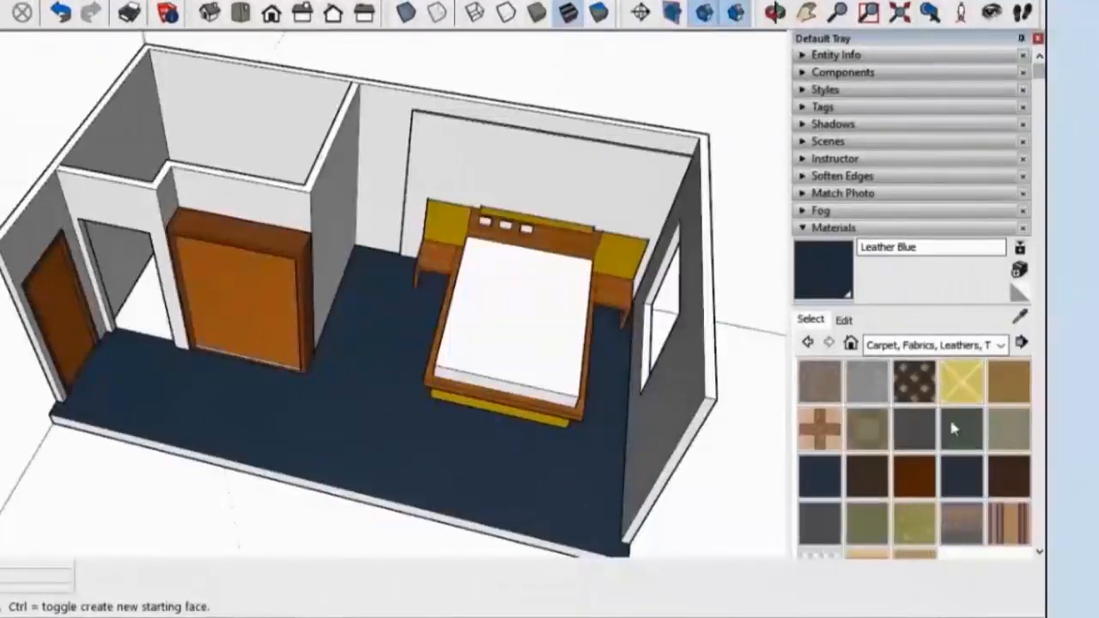
left_click(999, 516)
left_click(554, 142)
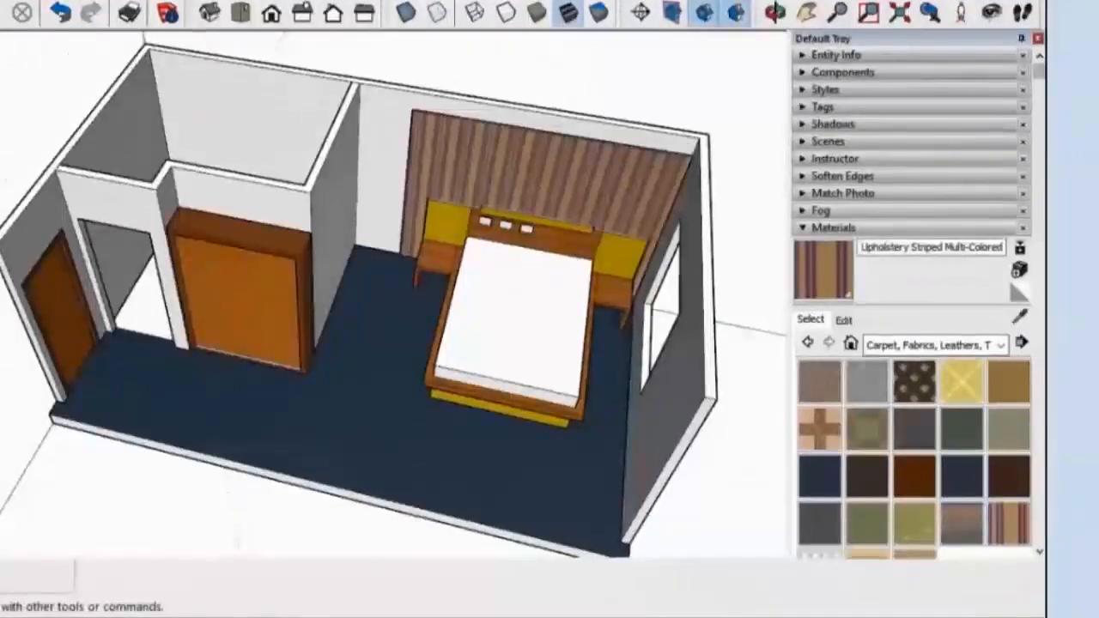
scroll(553, 137, "down", 1)
scroll(554, 142, "down", 1)
Step: Edit the walls group and paint the bathroom's inner walls with Concrete Pavers Block Multi from the Tile materials
middle_click_drag(554, 140, 356, 98)
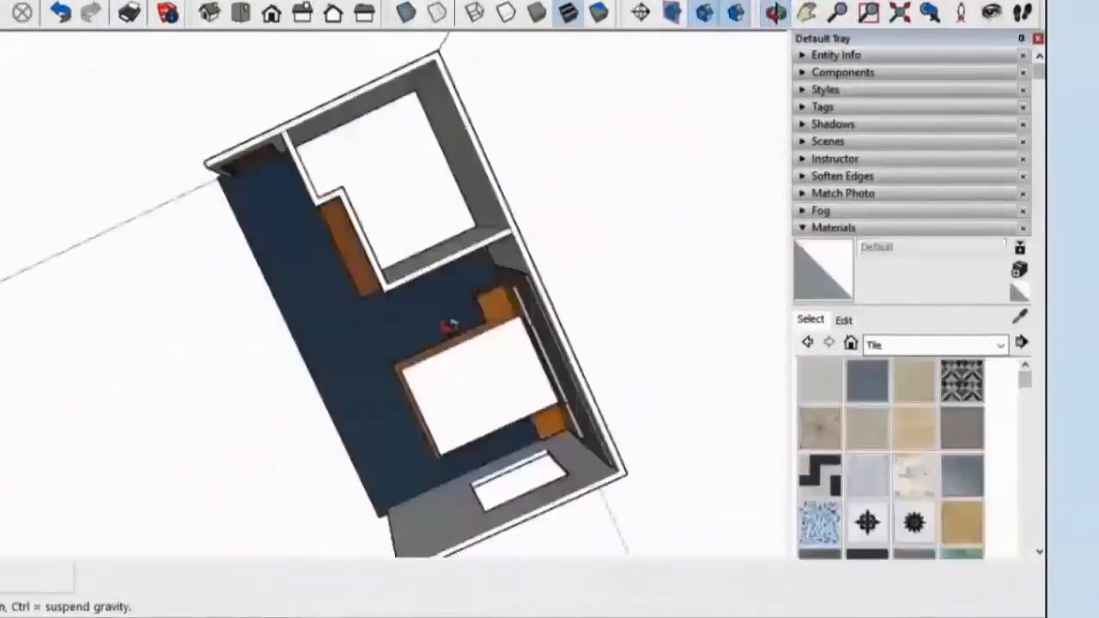
middle_click_drag(449, 321, 468, 176)
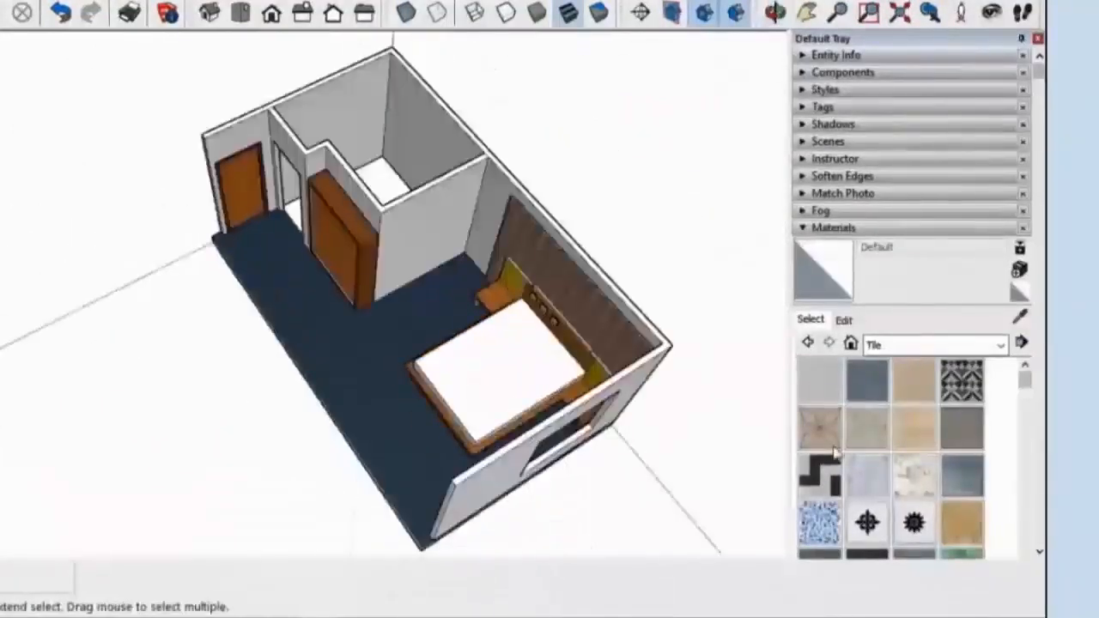
double_click(425, 129)
left_click(868, 381)
left_click(392, 111)
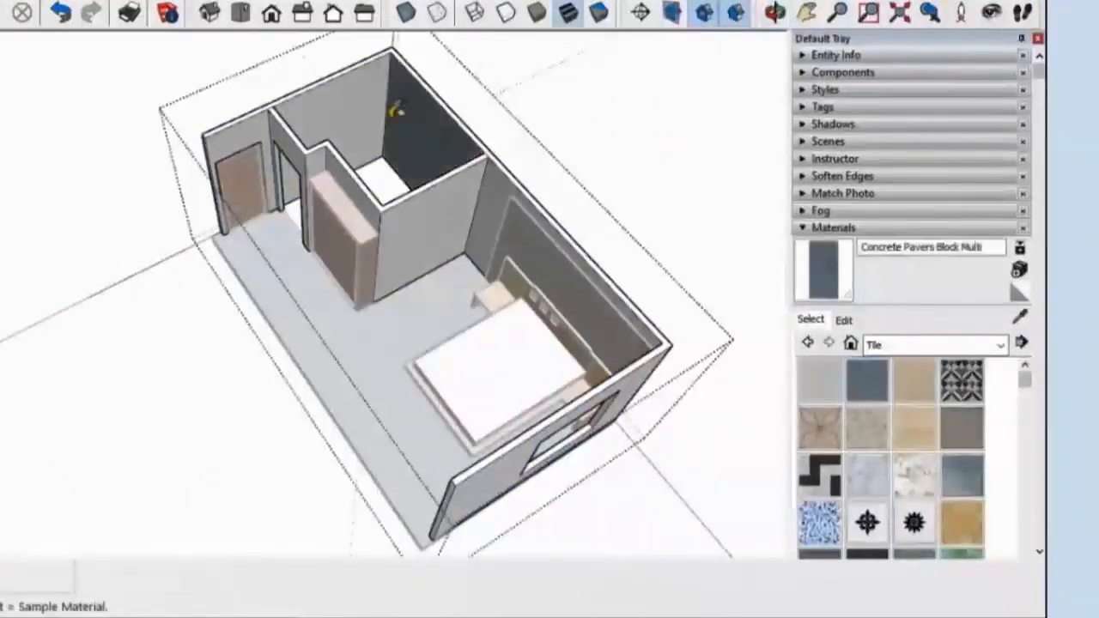
left_click(344, 103)
key("space")
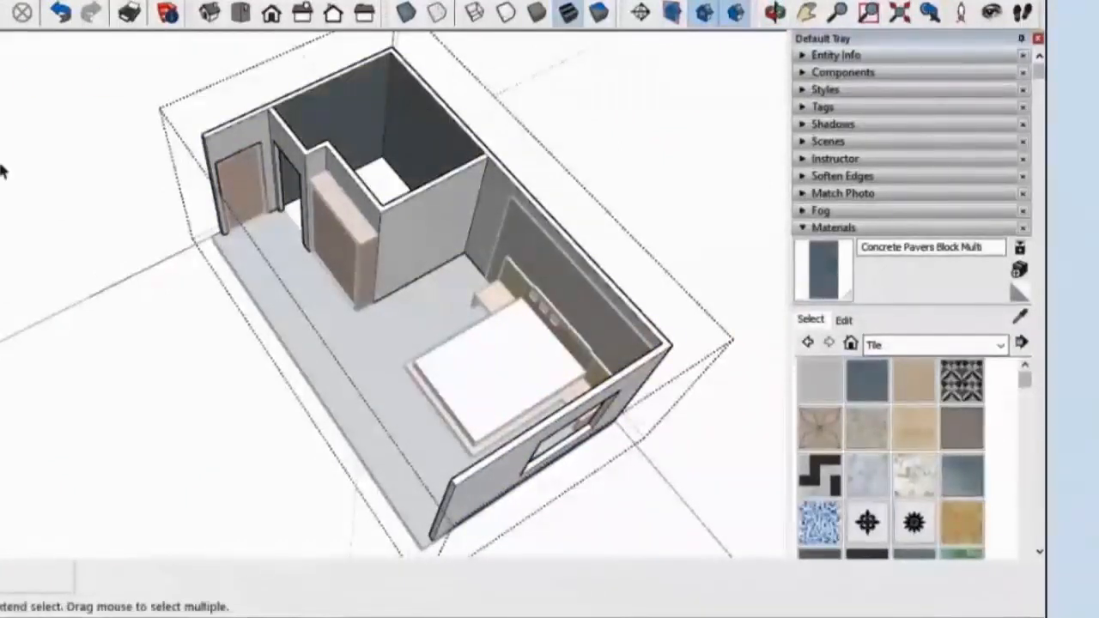
left_click(46, 176)
middle_click_drag(46, 176, 302, 86)
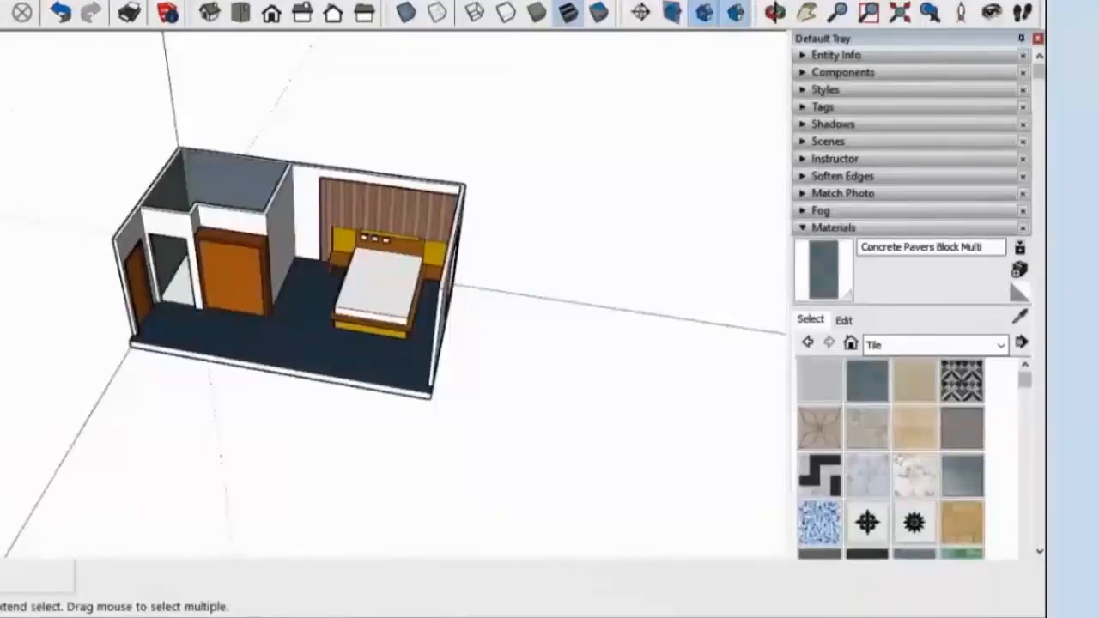
Step: Reopen the hotel floor model from the recently used files
left_click(0, 0)
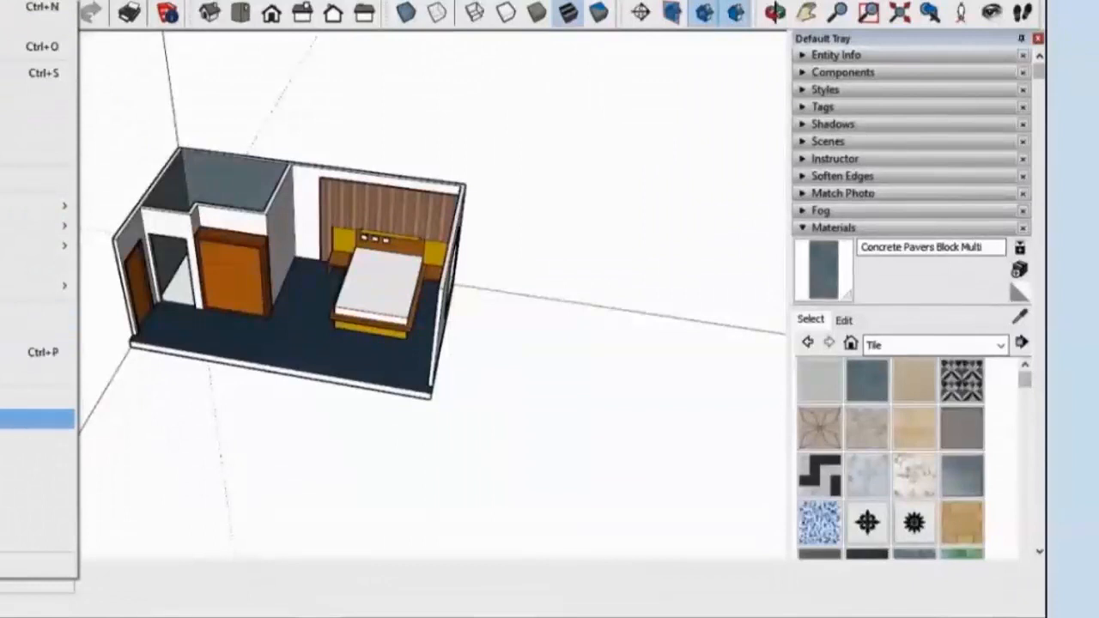
left_click(2, 439)
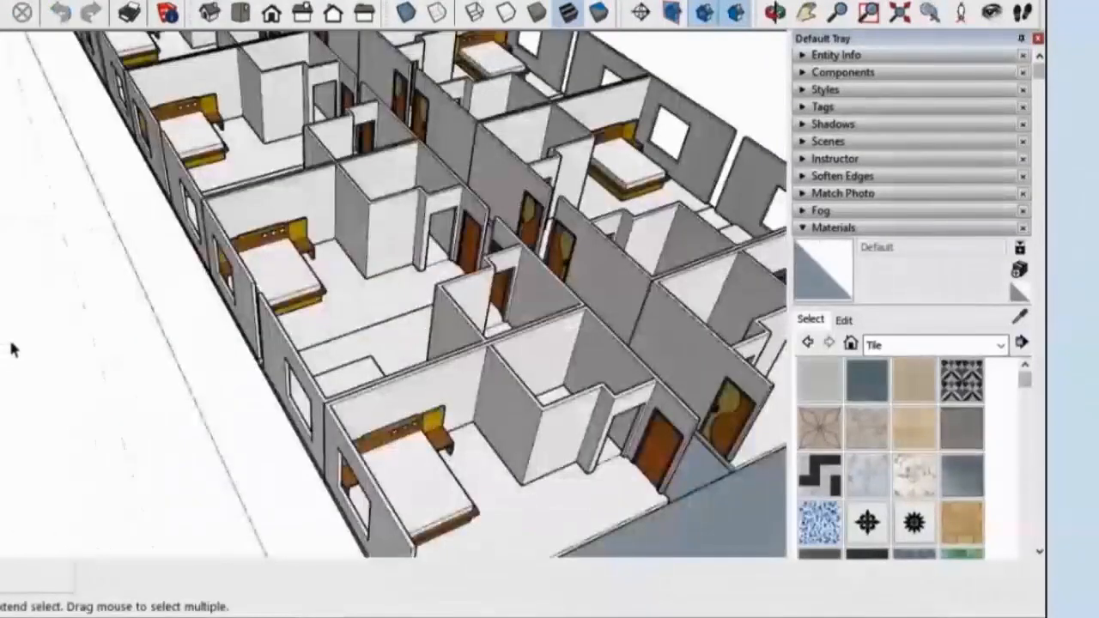
scroll(369, 241, "down", 3)
middle_click_drag(353, 249, 384, 236)
Step: Reload one of the room components from the Room Unit file in the Hotel Project folder
left_click(377, 234)
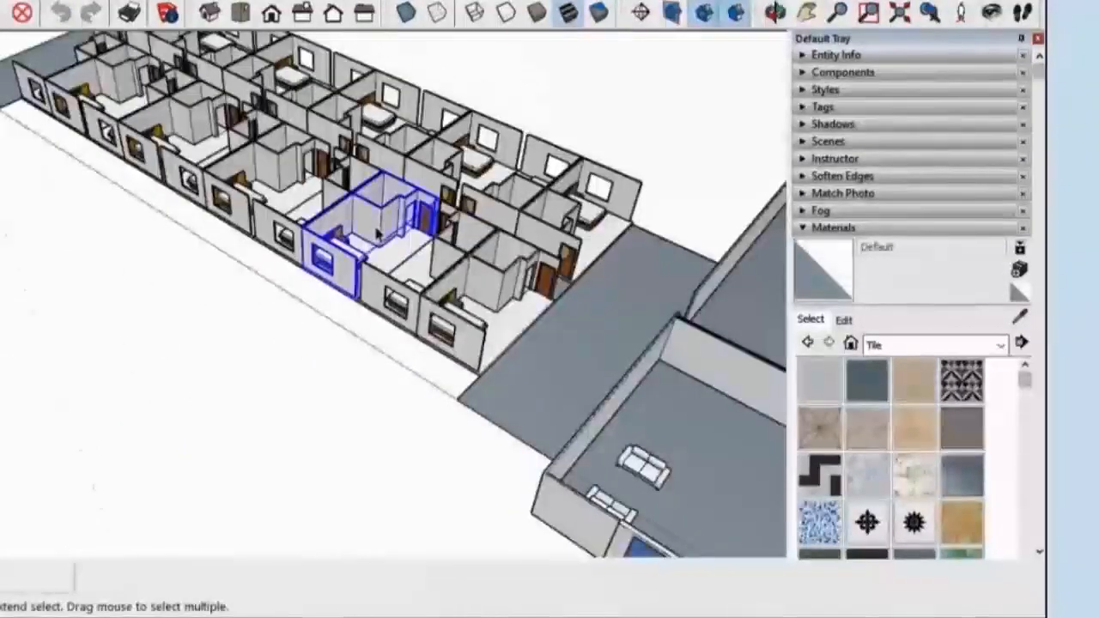
scroll(377, 234, "up", 4)
right_click(378, 234)
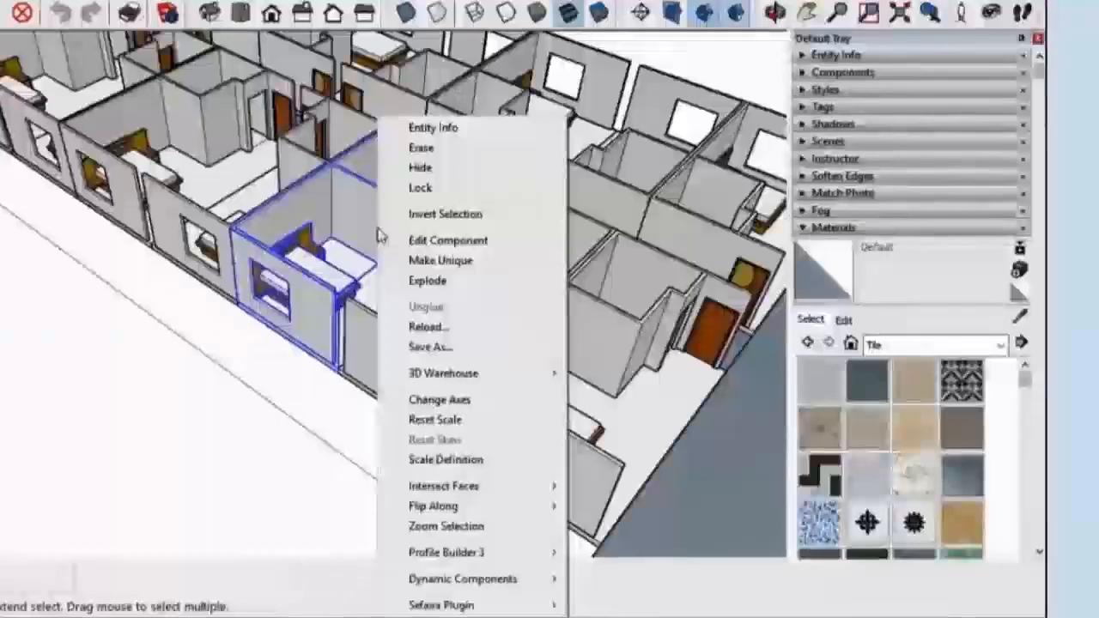
left_click(453, 326)
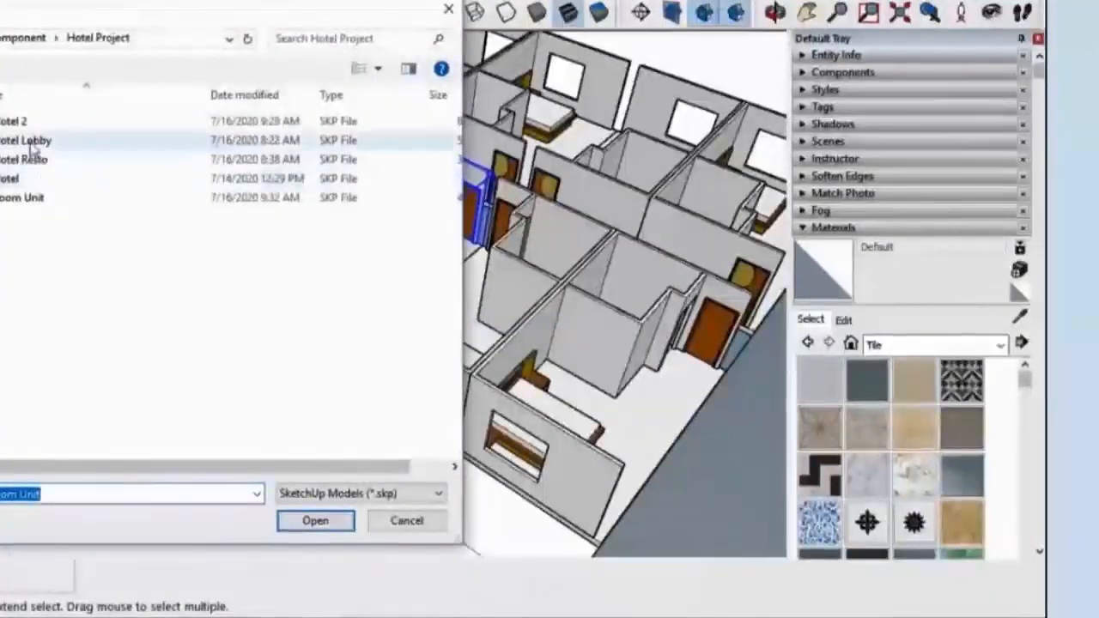
left_click(33, 200)
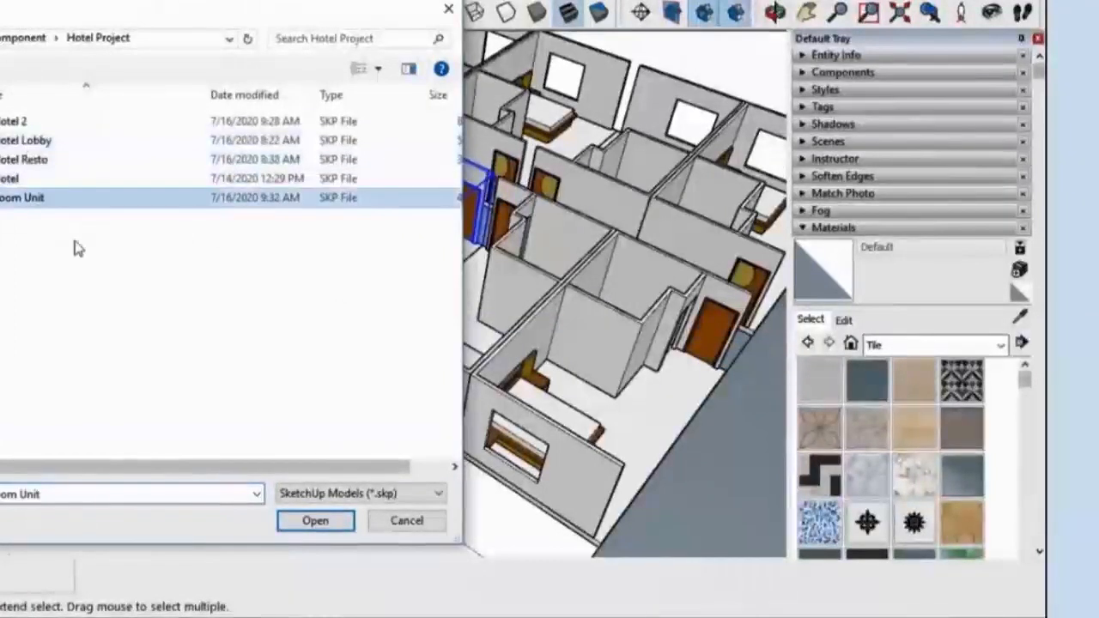
left_click(314, 521)
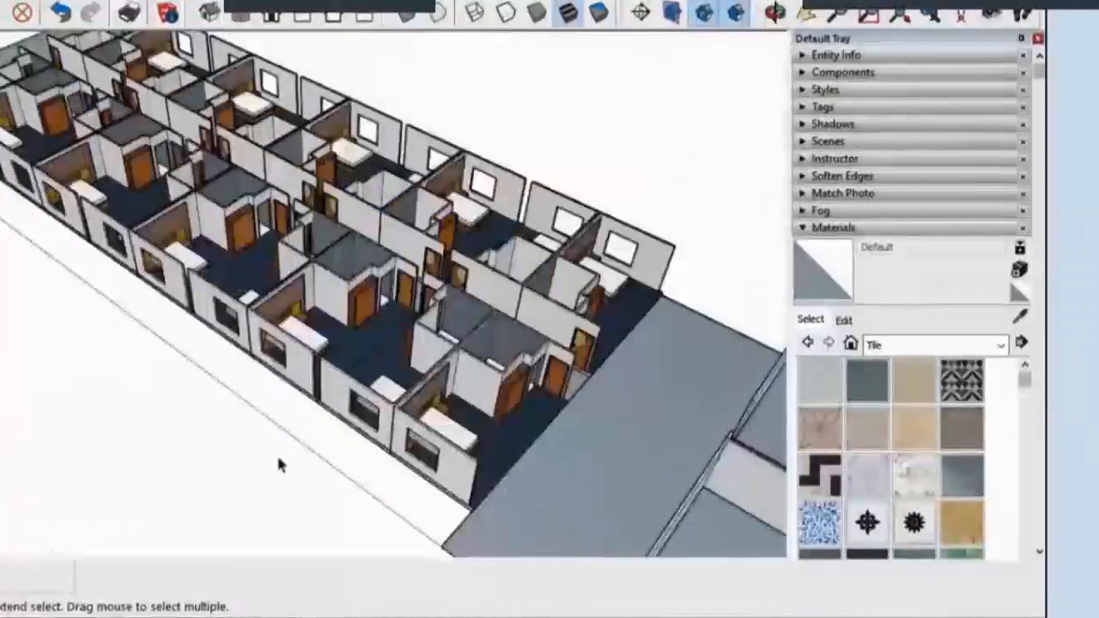
middle_click_drag(278, 464, 540, 383)
Step: Select all room units on the floor and copy them 3000 mm upward along the blue axis, repeated to make five storeys
scroll(294, 410, "up", 2)
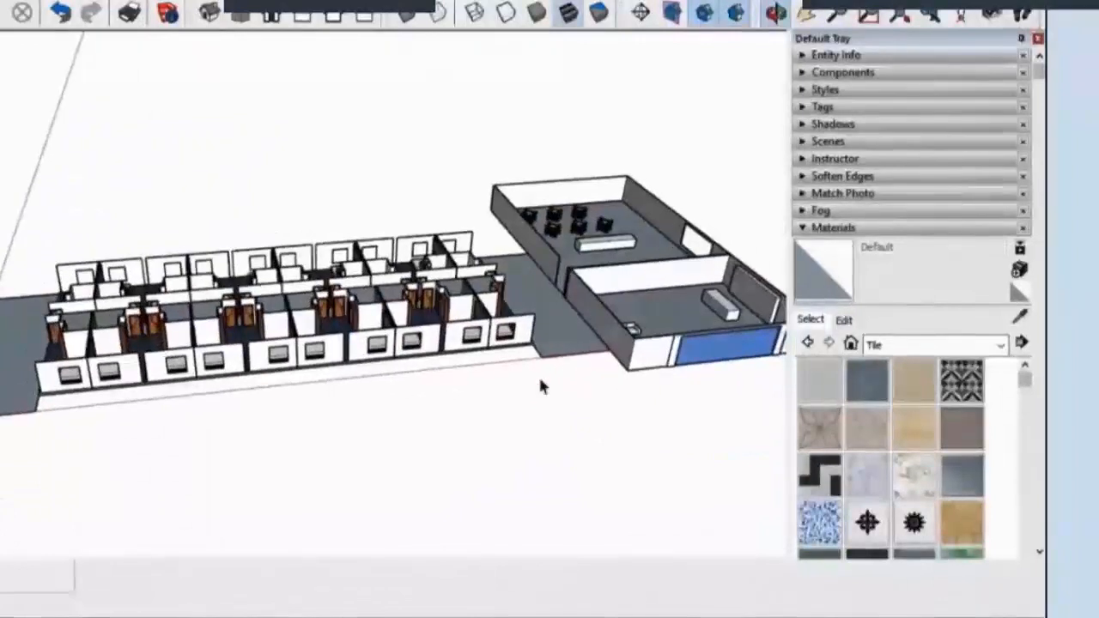
middle_click_drag(86, 287, 17, 255)
left_click_drag(18, 255, 523, 373)
middle_click_drag(522, 373, 410, 391)
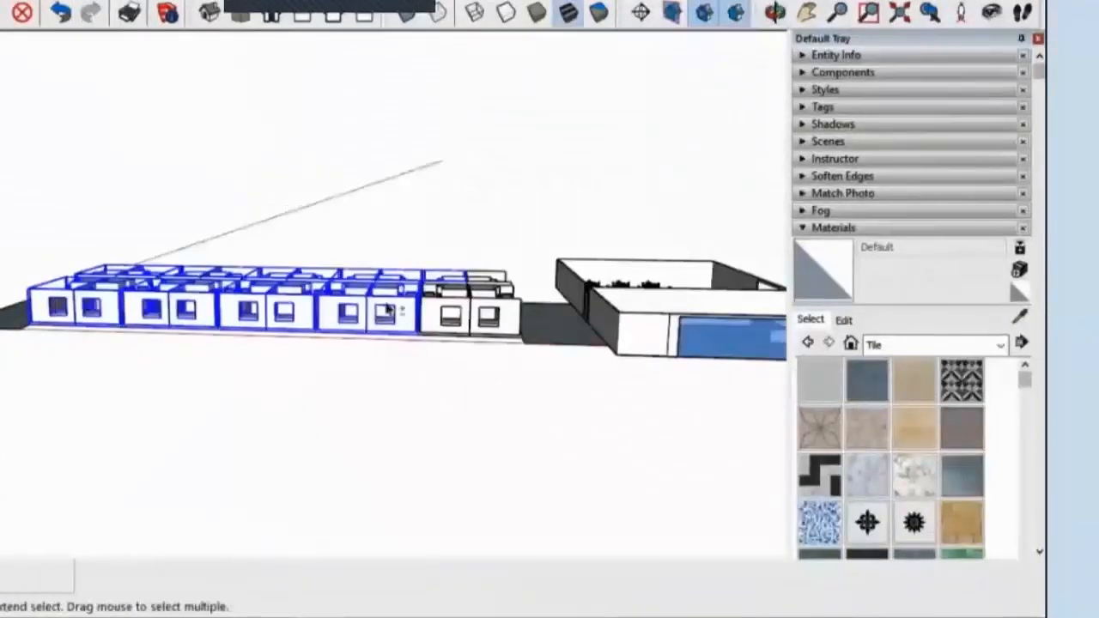
left_click_drag(492, 350, 492, 351, "shift")
middle_click_drag(485, 334, 341, 284)
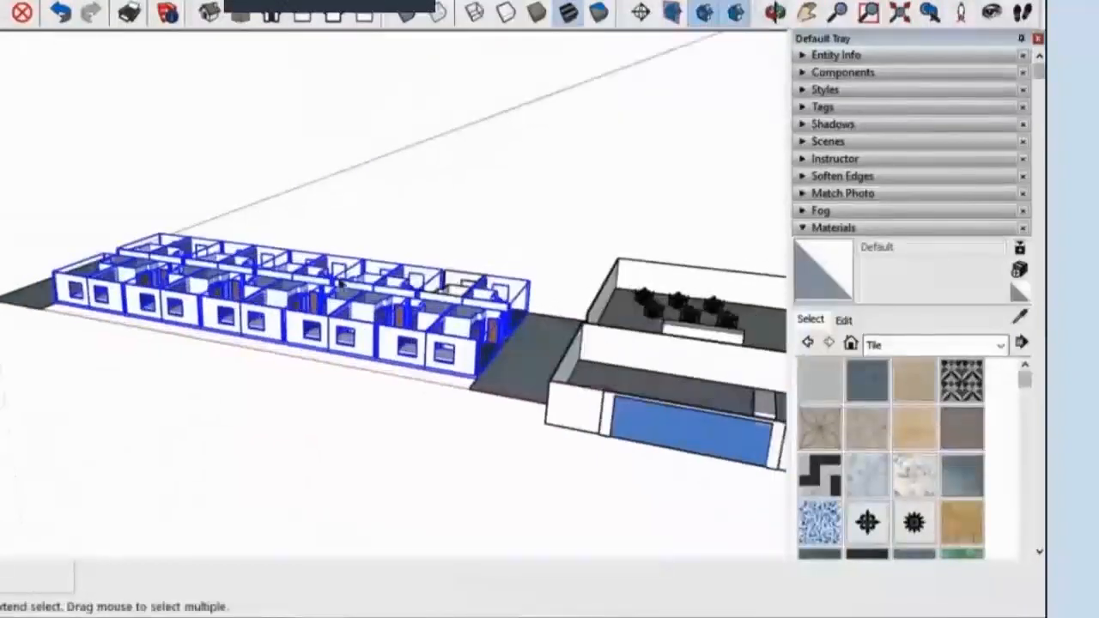
scroll(32, 240, "up", 1)
key("m")
scroll(34, 236, "up", 2)
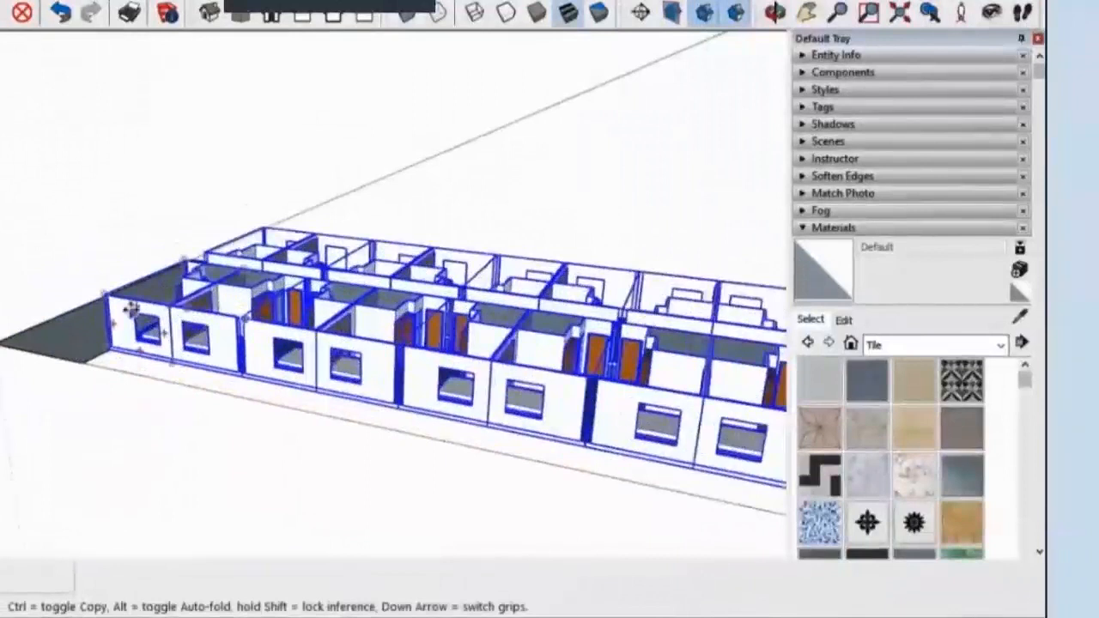
scroll(68, 365, "up", 4)
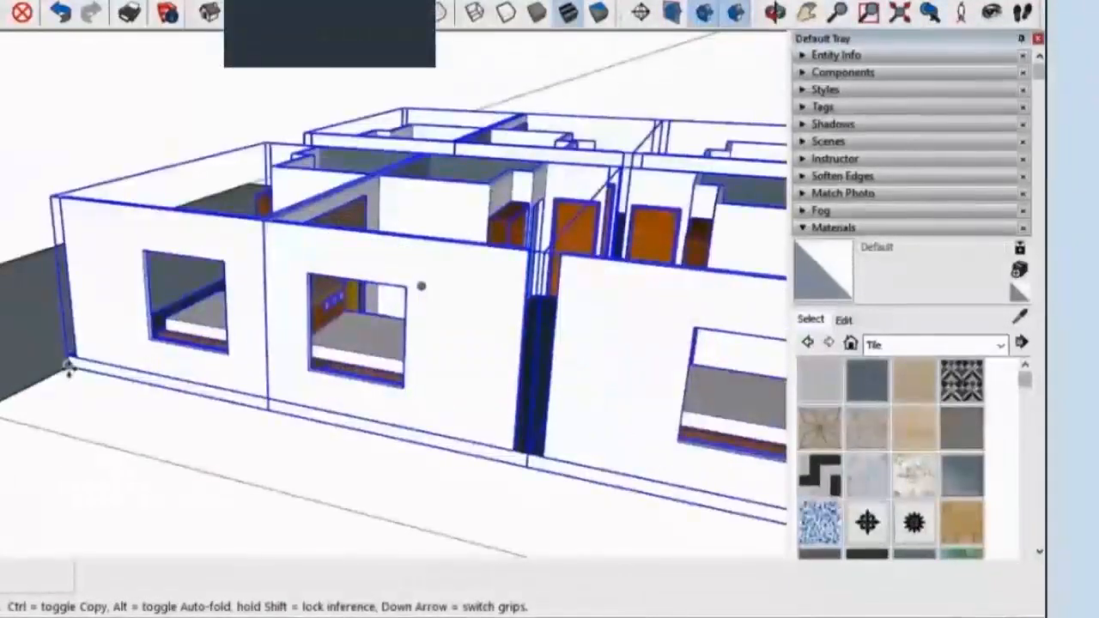
left_click_drag(57, 230, 51, 199)
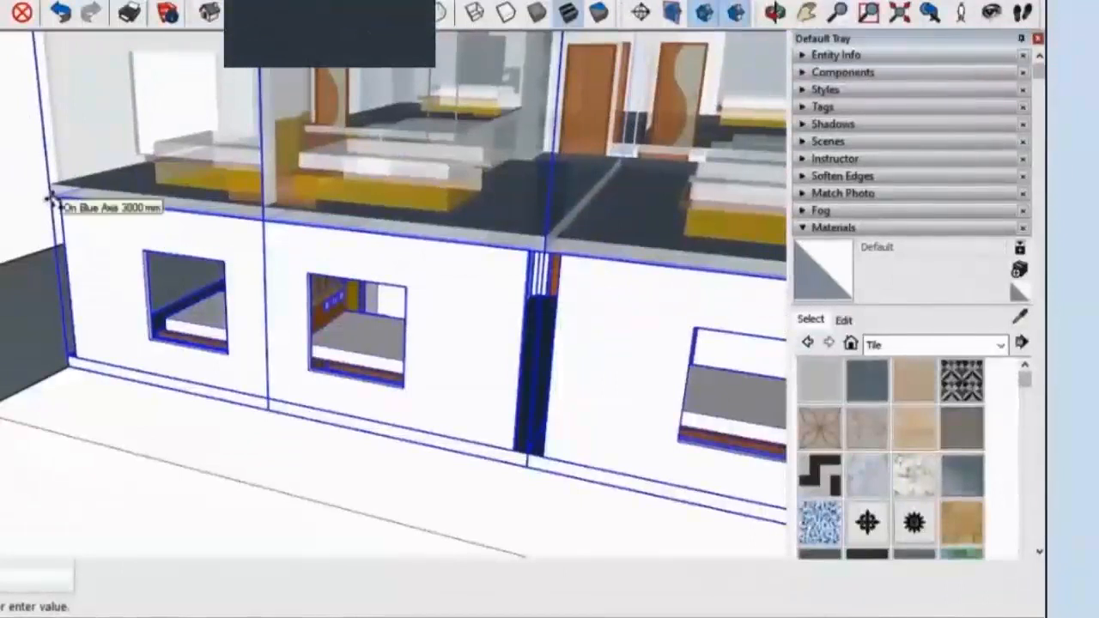
left_click(49, 199)
scroll(49, 199, "down", 3)
scroll(49, 199, "down", 2)
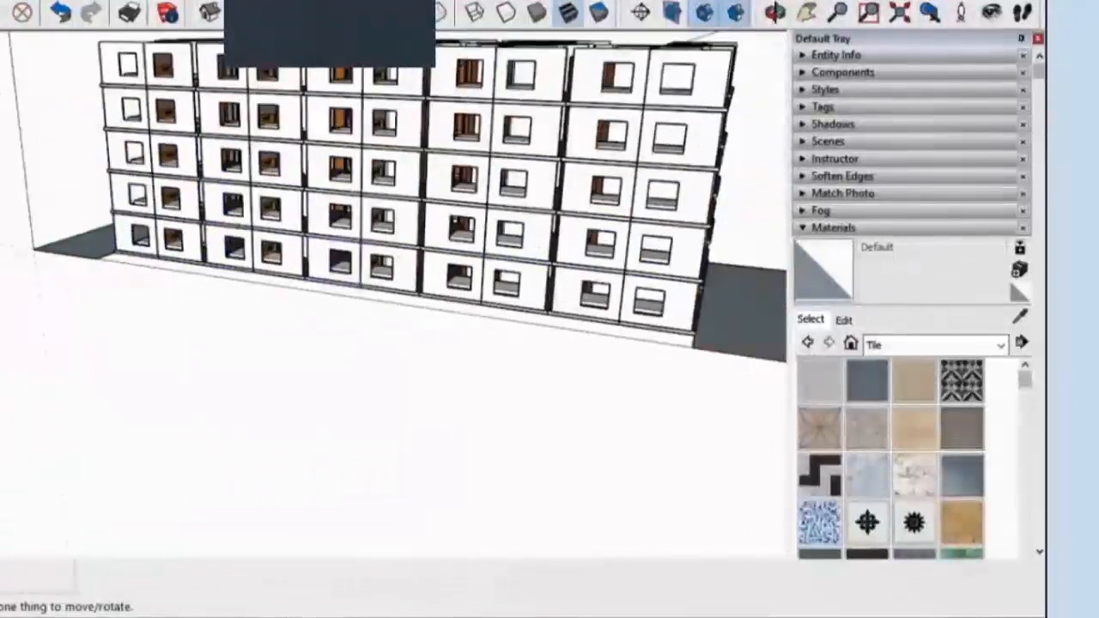
Step: Show the building structure on the Lantai 1 to Lantai 4 tags and delete the topmost storey of room units
key("space")
left_click(829, 227)
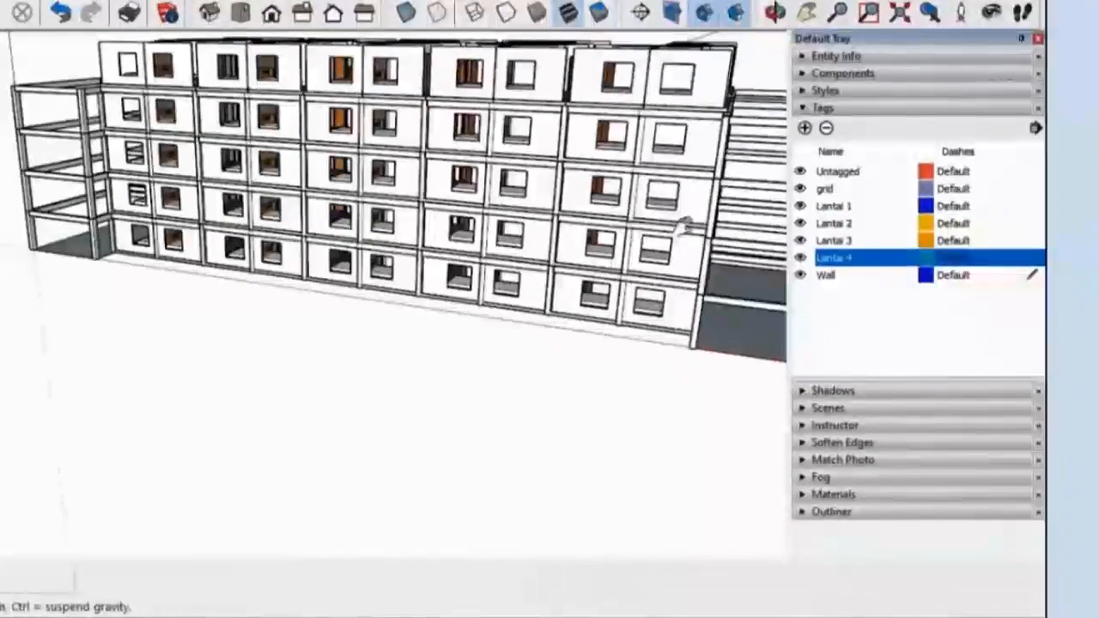
middle_click_drag(682, 226, 675, 148)
left_click_drag(672, 138, 4, 81)
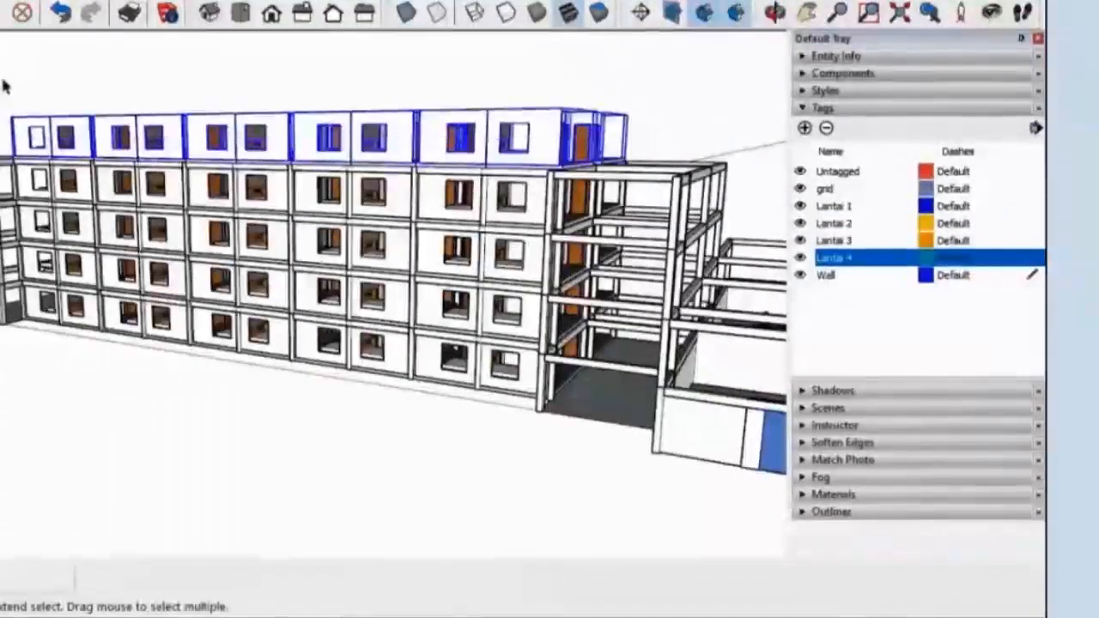
key("Delete")
middle_click_drag(232, 74, 289, 135)
scroll(304, 227, "up", 2)
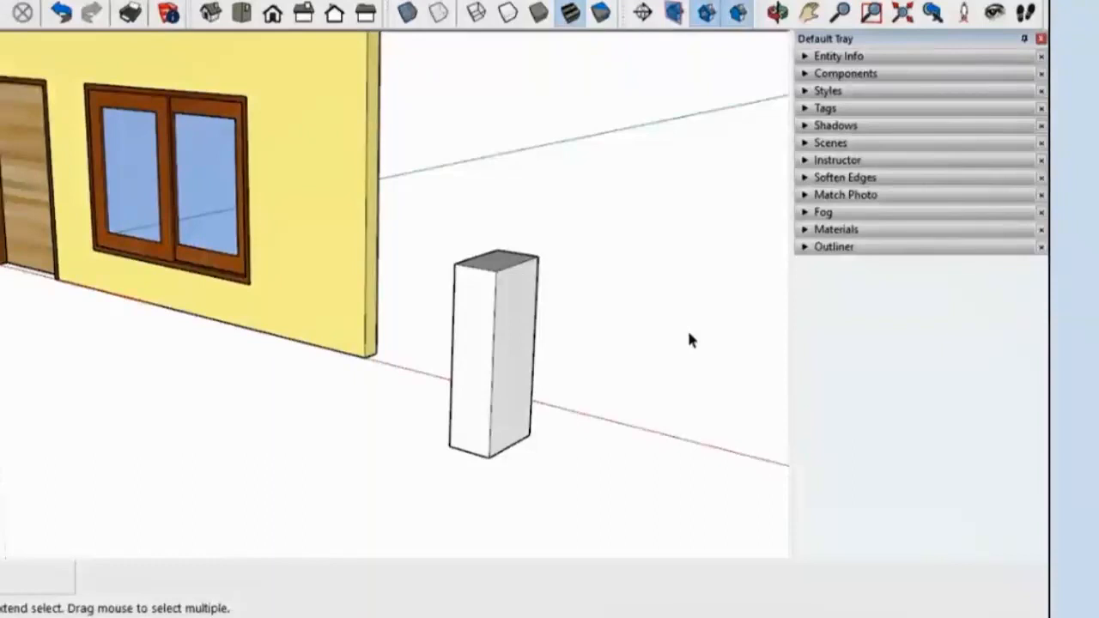
Step: Show the Dynamic Components toolbar and place it floating above the white box in the model
right_click(538, 12)
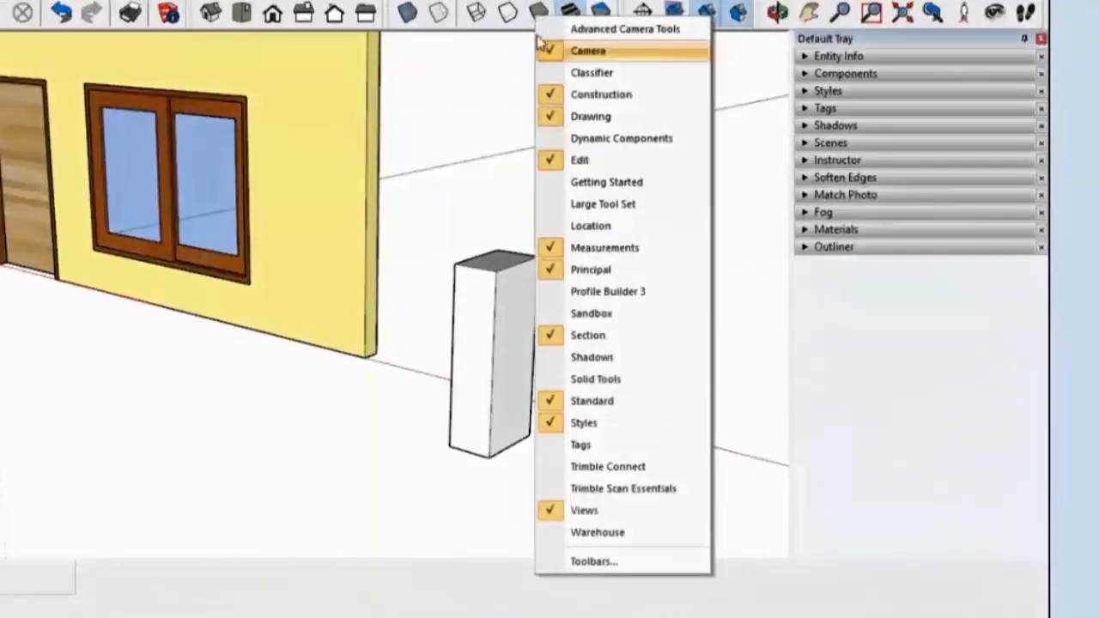
left_click(586, 139)
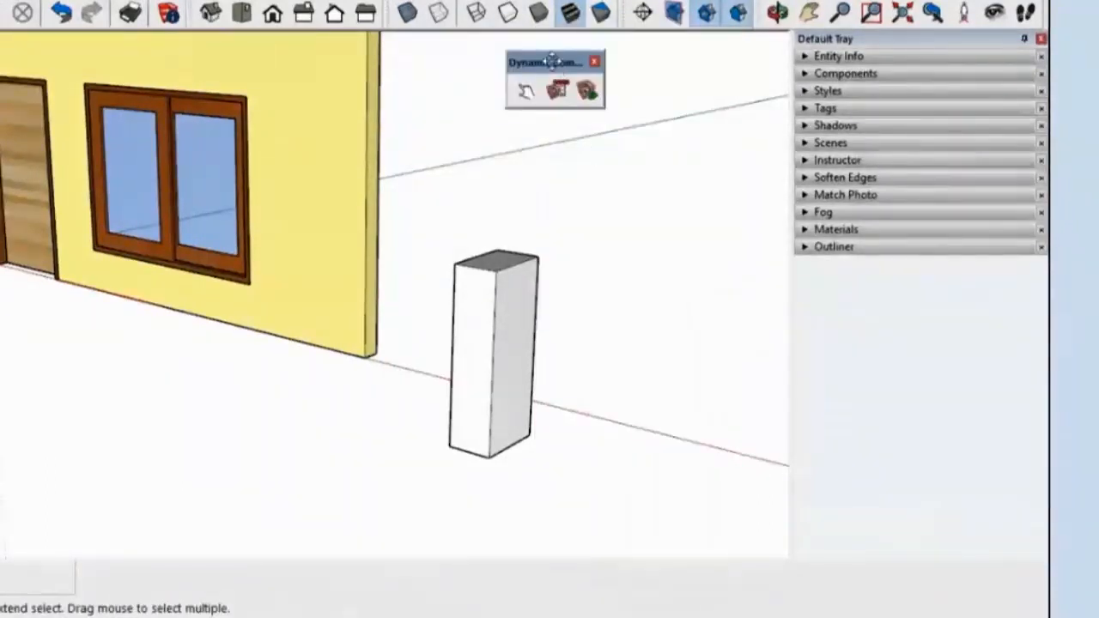
left_click_drag(552, 65, 532, 125)
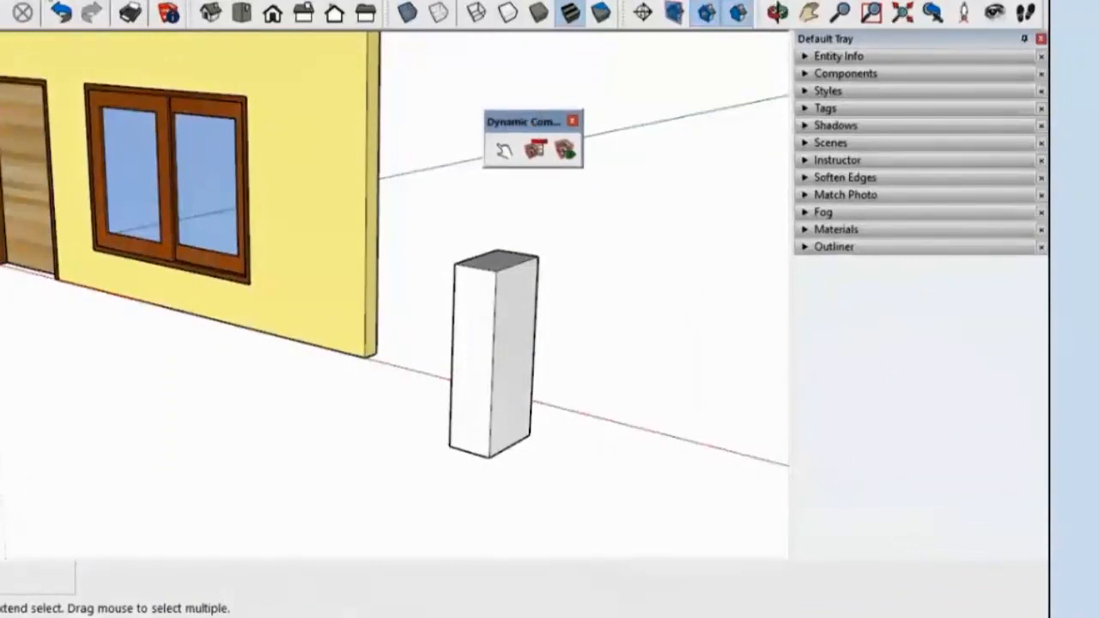
Step: Check in the Extension Manager whether the Dynamic Components extension is enabled
left_click(45, 0)
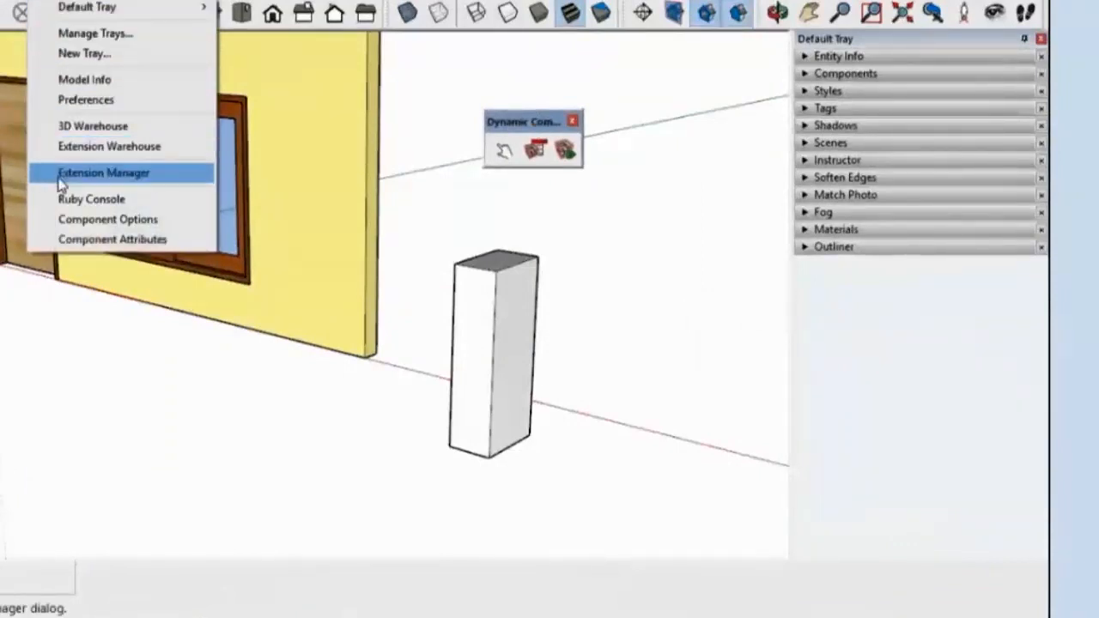
left_click(61, 176)
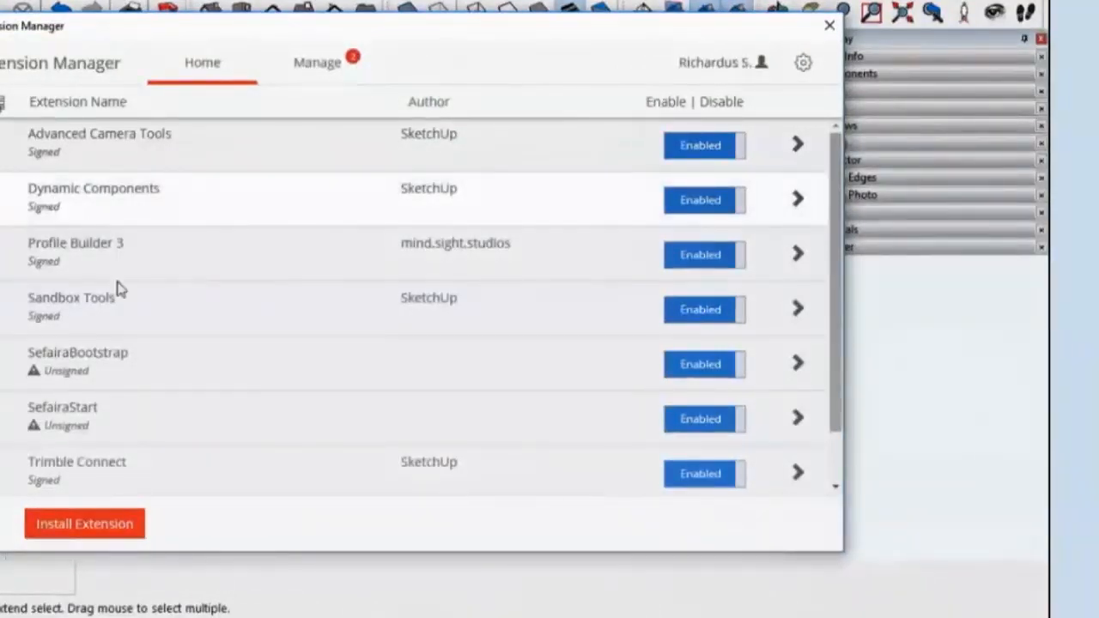
left_click(94, 322)
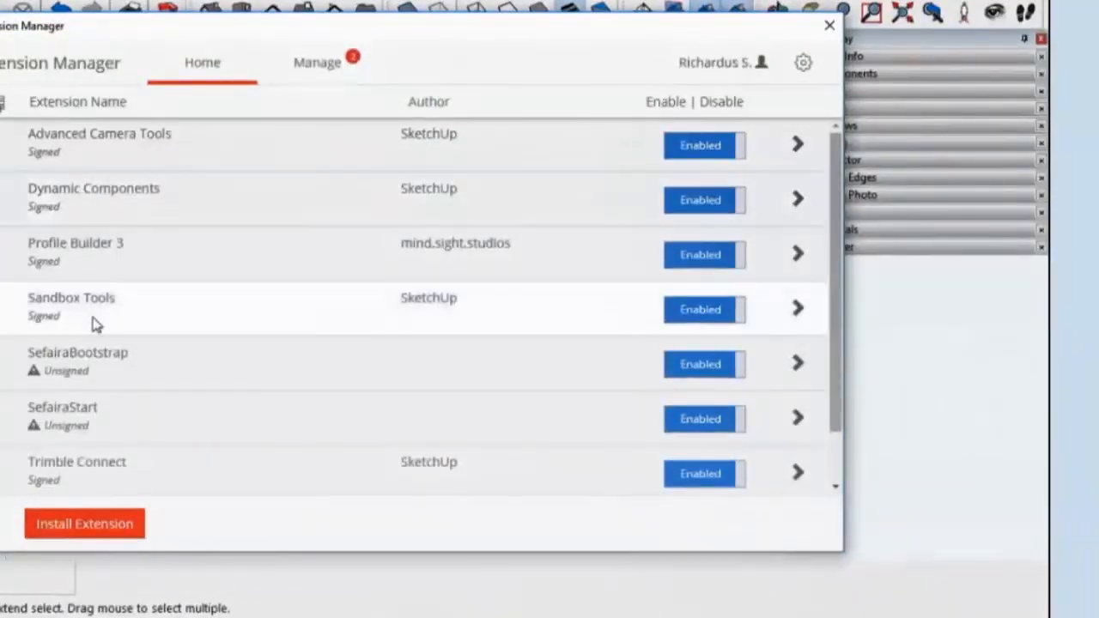
left_click(50, 200)
left_click(63, 289)
left_click(74, 206)
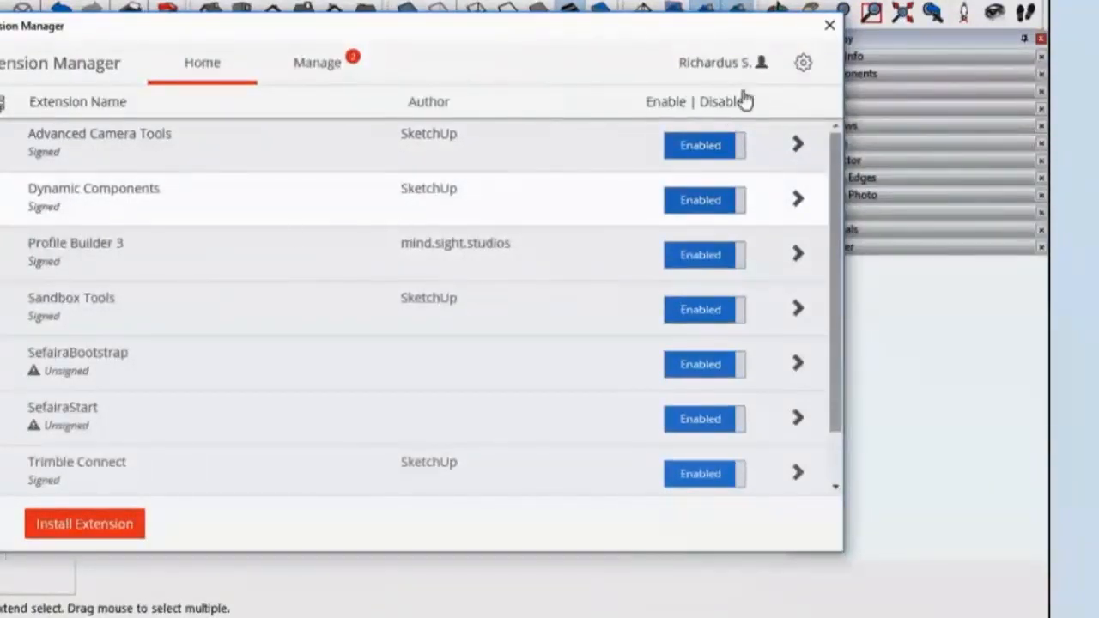
left_click(827, 31)
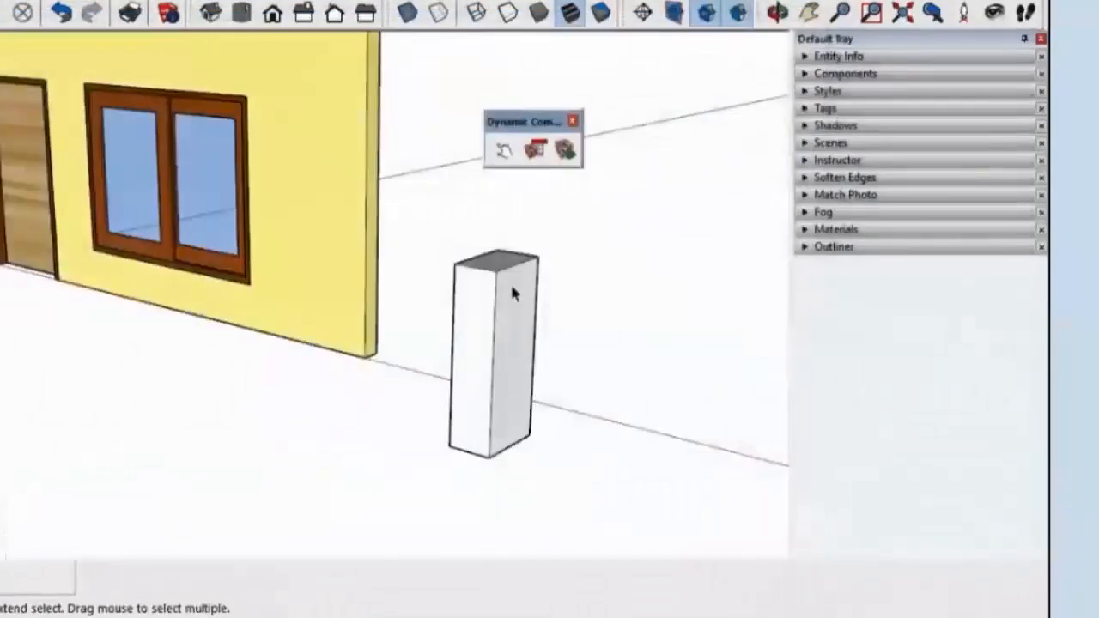
Step: Move the Dynamic Components toolbar clear of the white box and make the box a component with the definition name KOTAK 1
left_click_drag(522, 119, 656, 91)
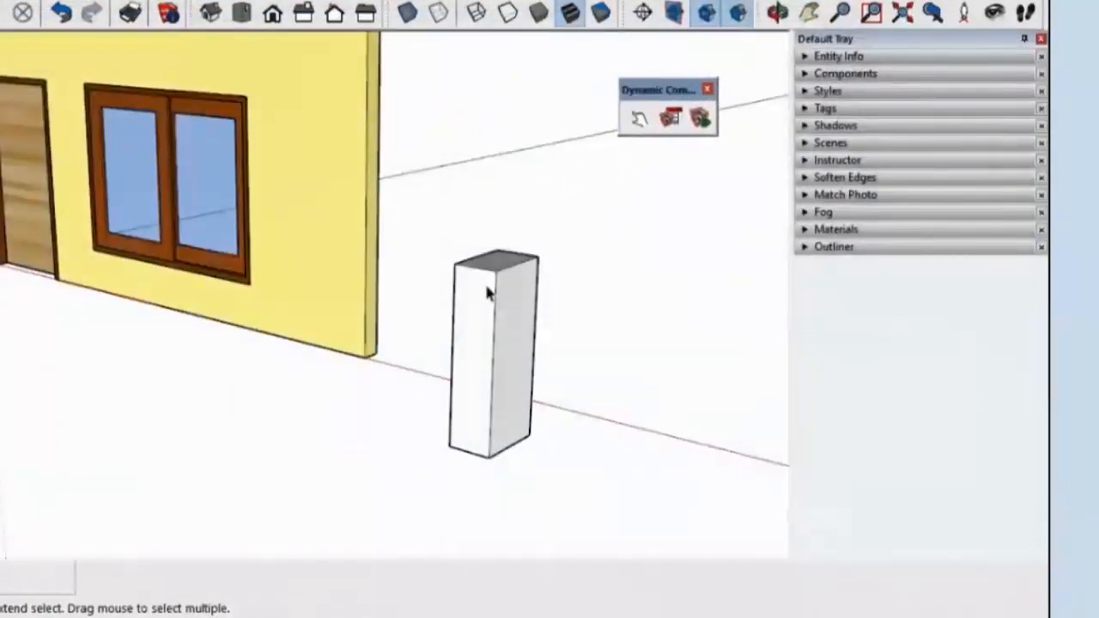
left_click(484, 283)
right_click(487, 294)
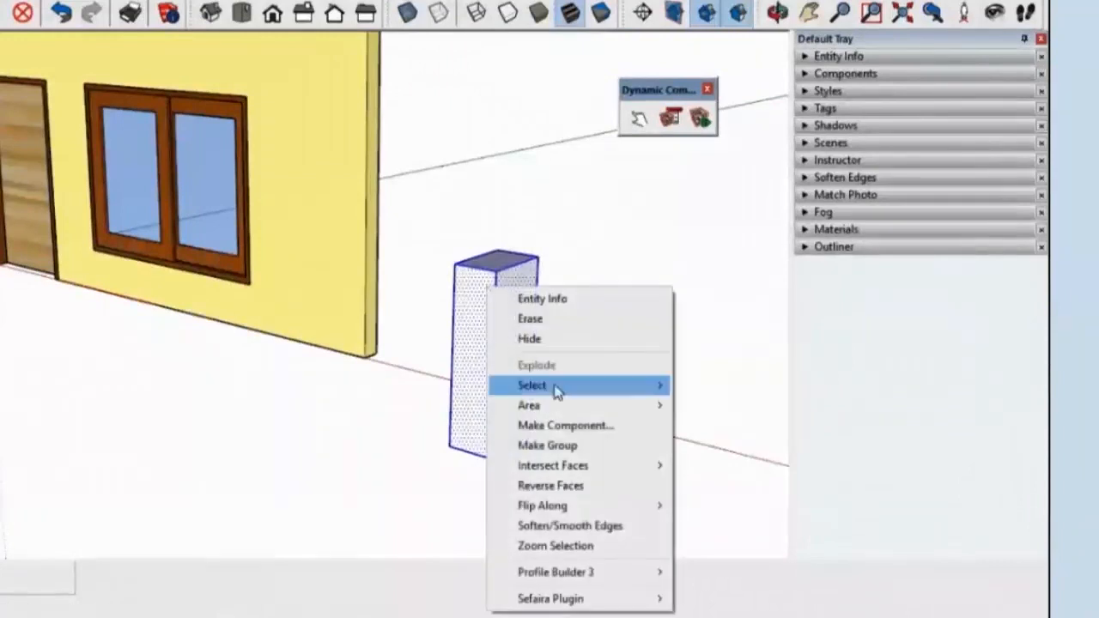
left_click(562, 425)
type("K")
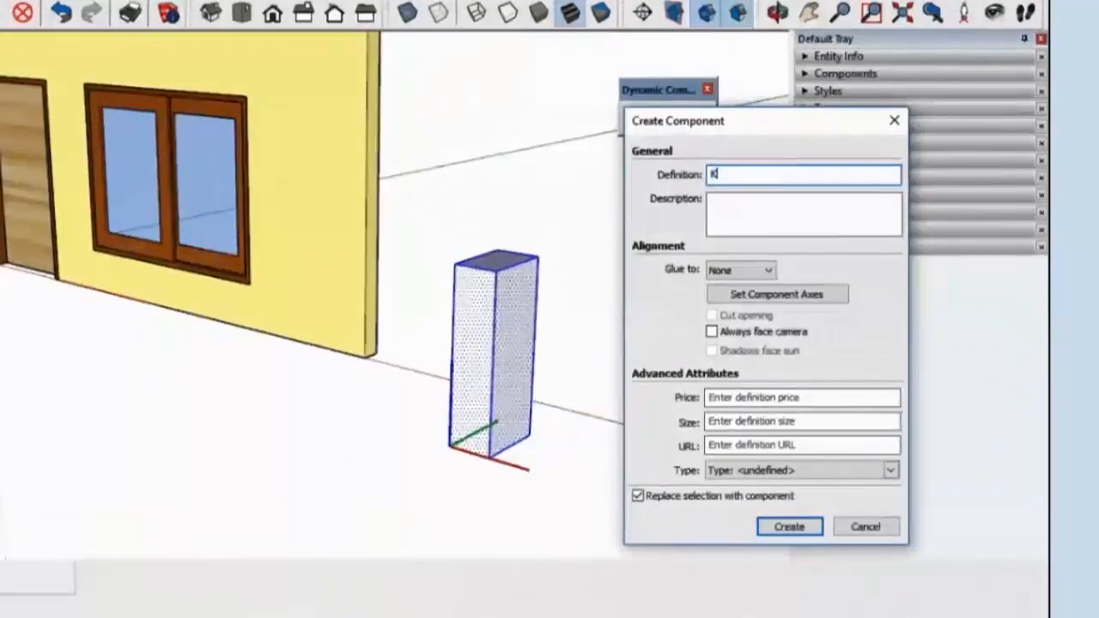
type("OTAK 1")
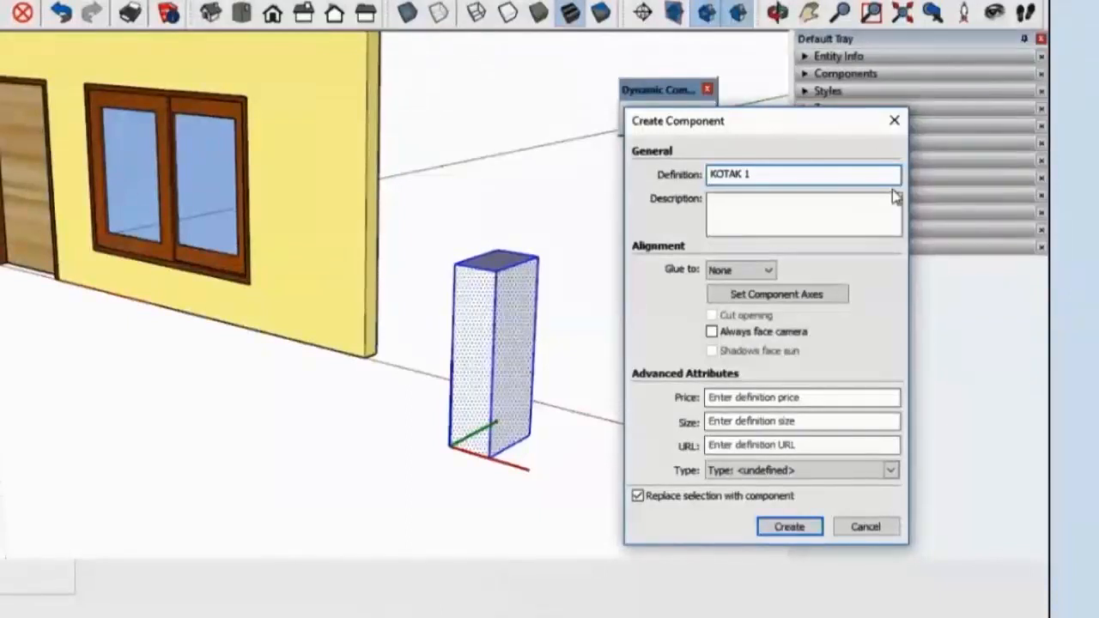
left_click(783, 525)
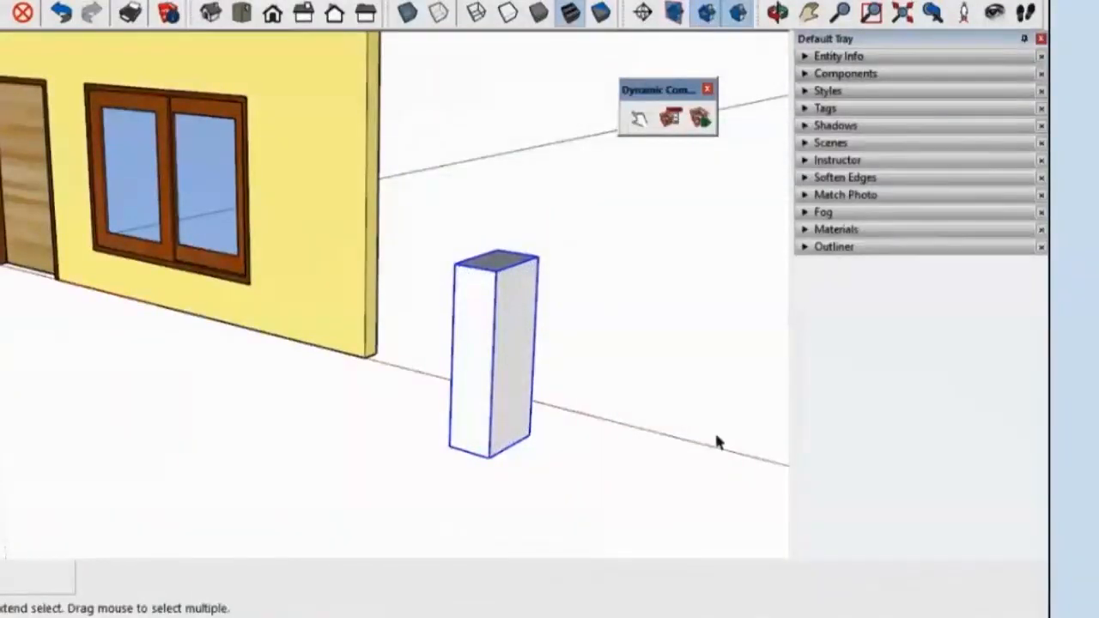
Step: Check which options the KOTAK 1 component offers in Component Options
left_click(671, 119)
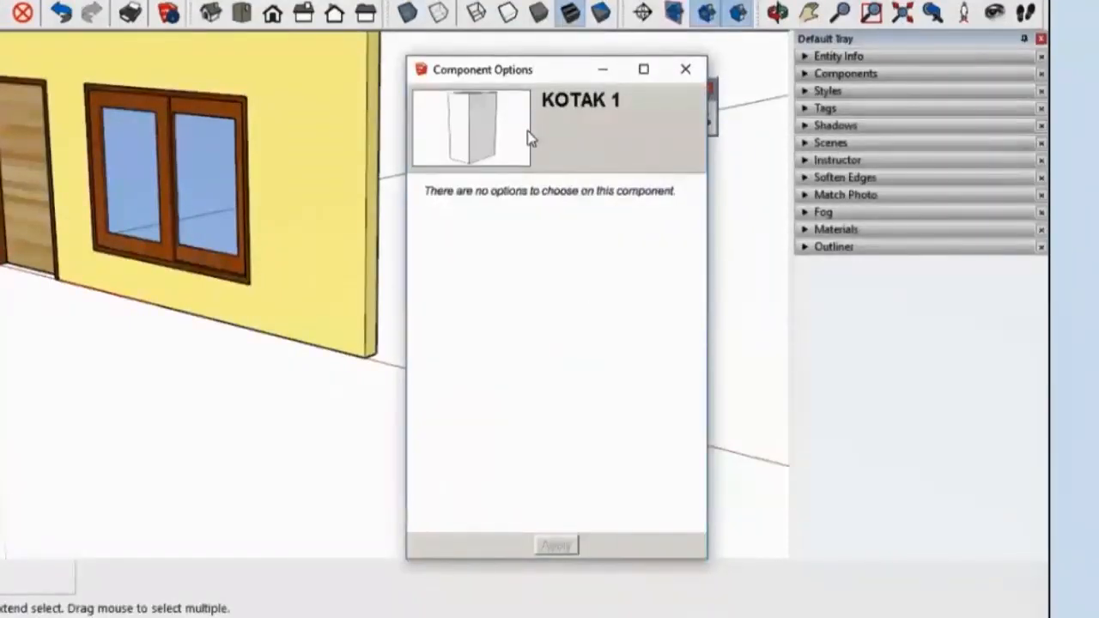
left_click_drag(456, 194, 605, 200)
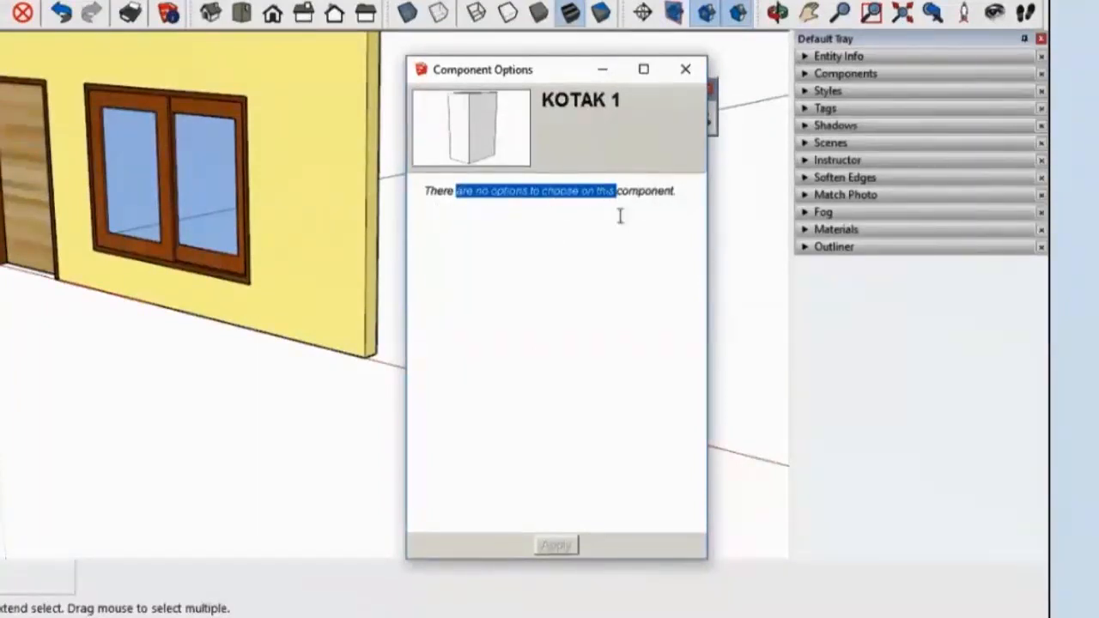
left_click(605, 216)
left_click(685, 68)
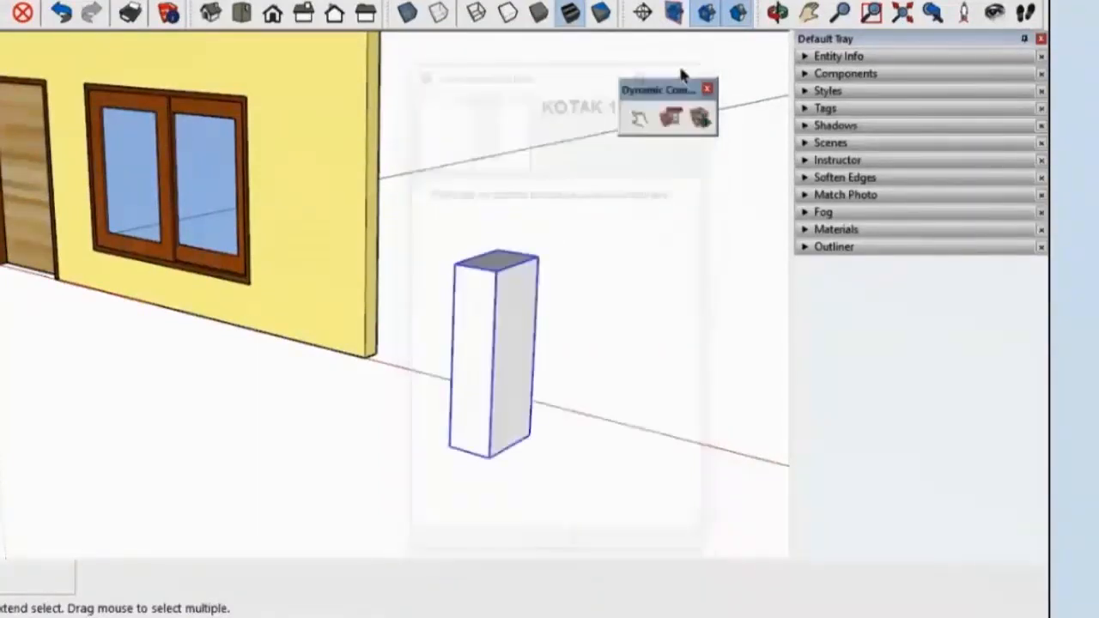
Step: Add the size attributes LenX, LenY and LenZ to KOTAK 1 in Component Attributes
left_click(702, 124)
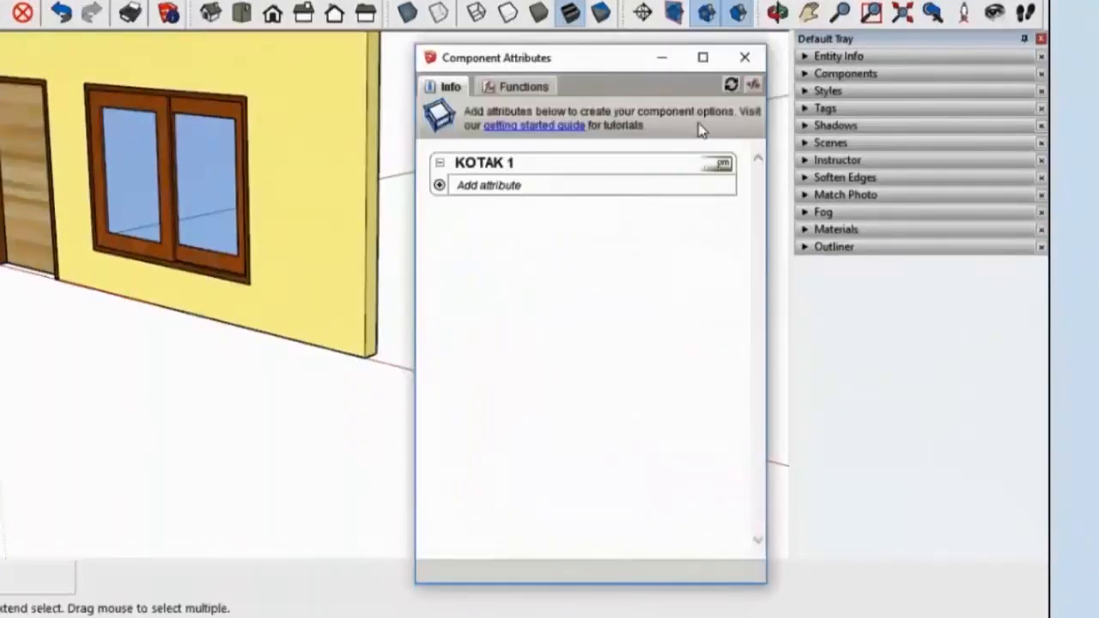
left_click_drag(592, 58, 756, 61)
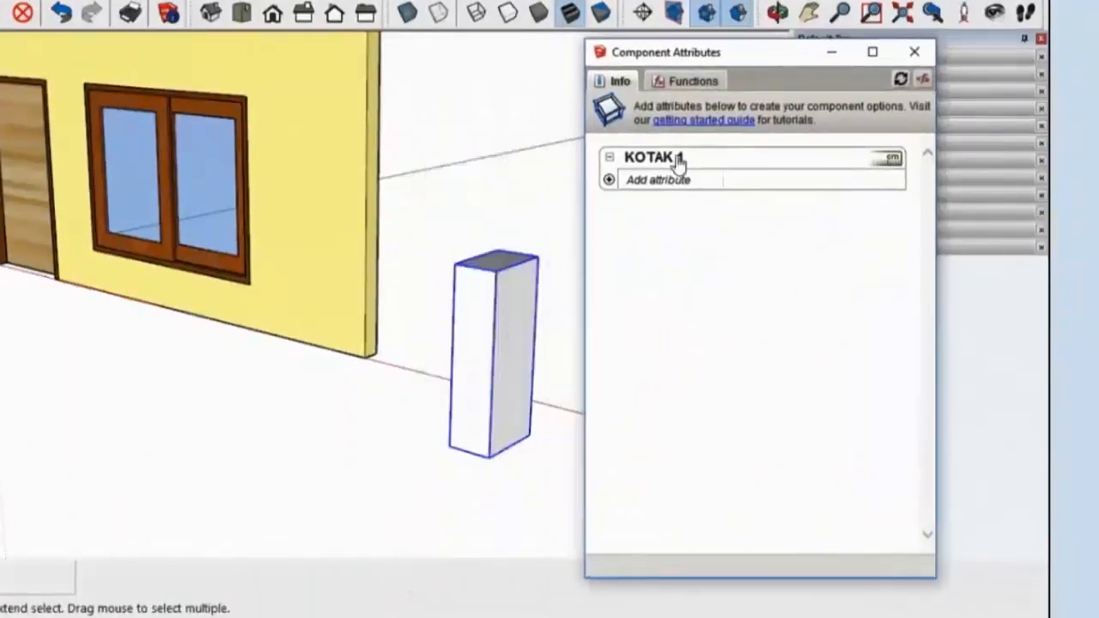
left_click(609, 181)
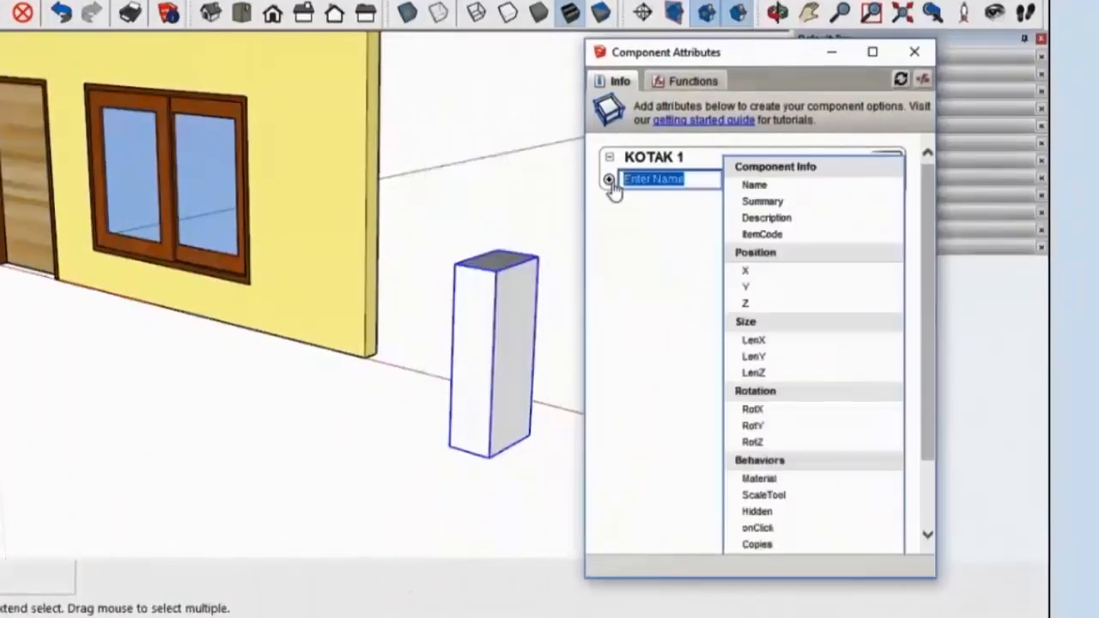
left_click(763, 342)
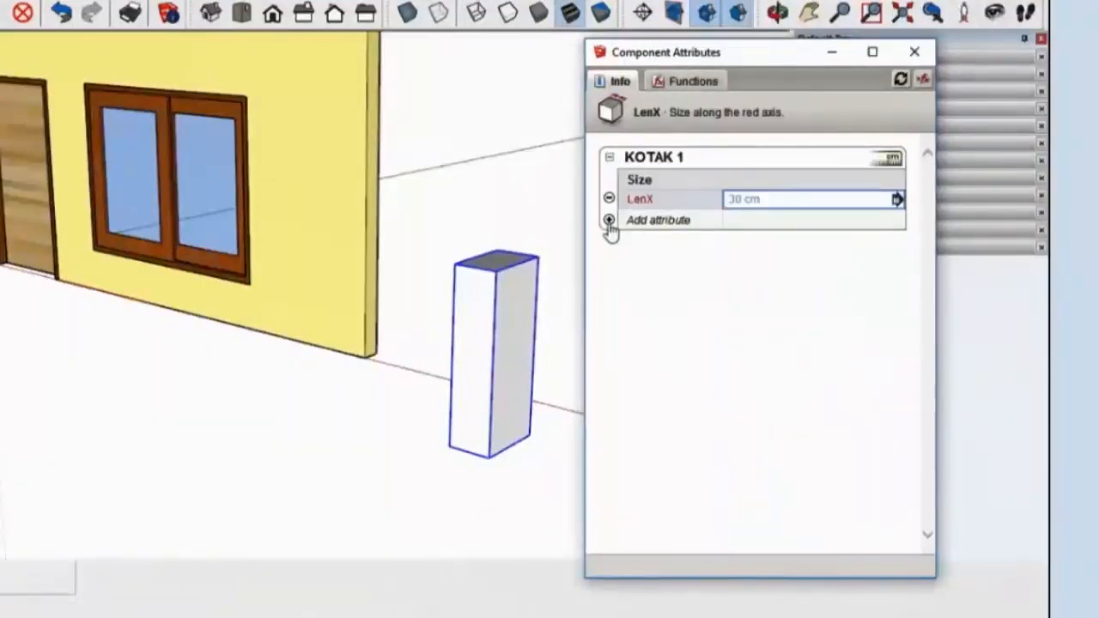
left_click(608, 222)
left_click(757, 343)
left_click(609, 242)
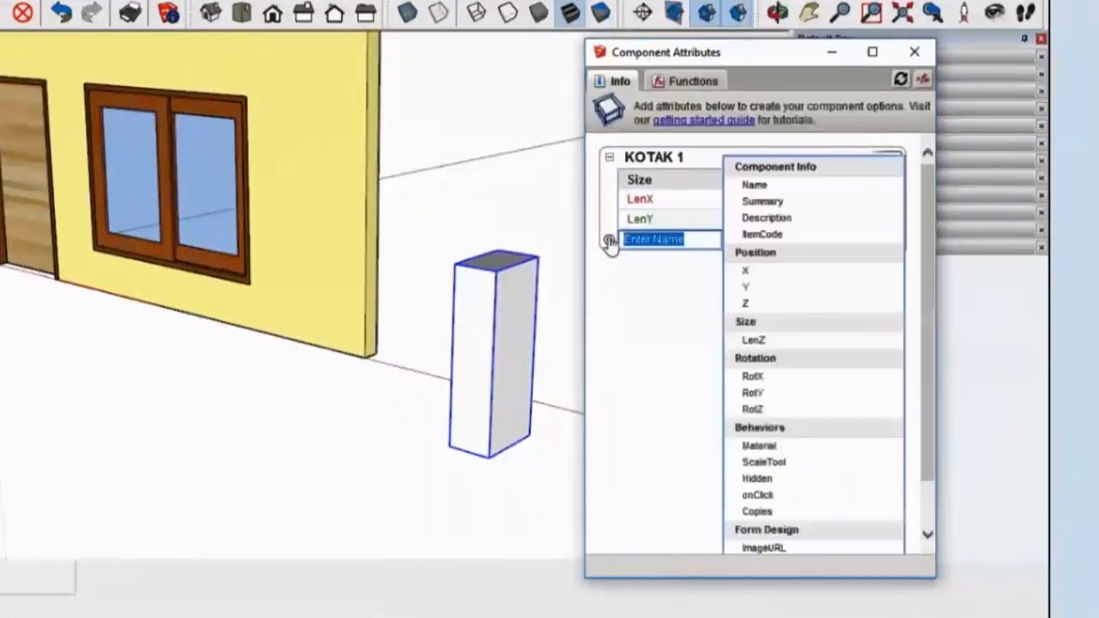
left_click(750, 341)
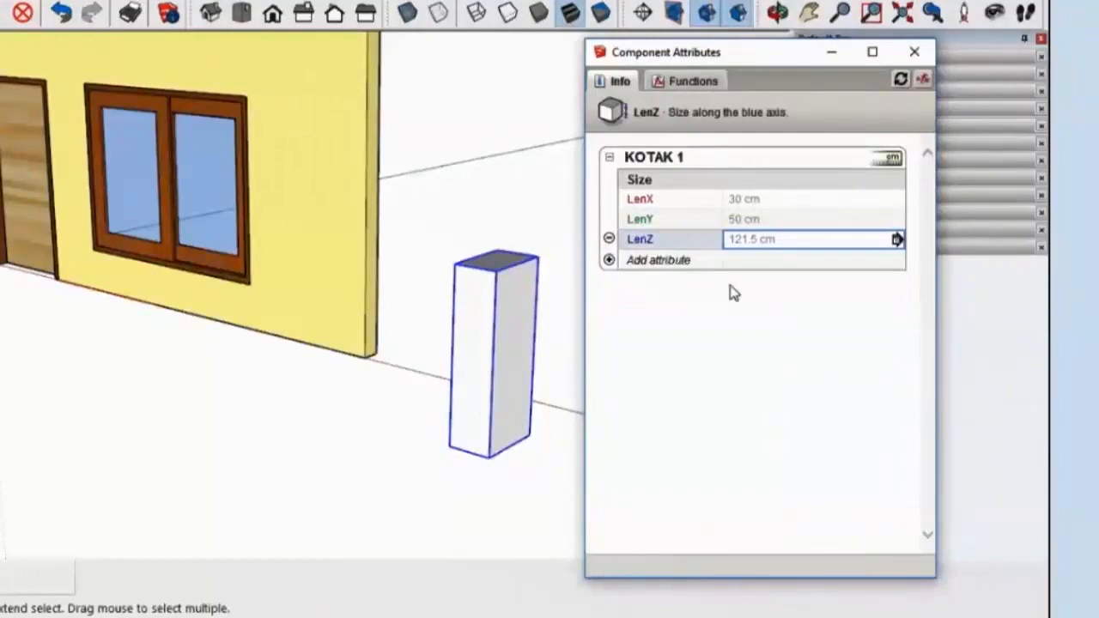
Step: Set LenZ's display rule to "Users can select from a list" and its display label to "ukuran tinggi"
left_click(765, 248)
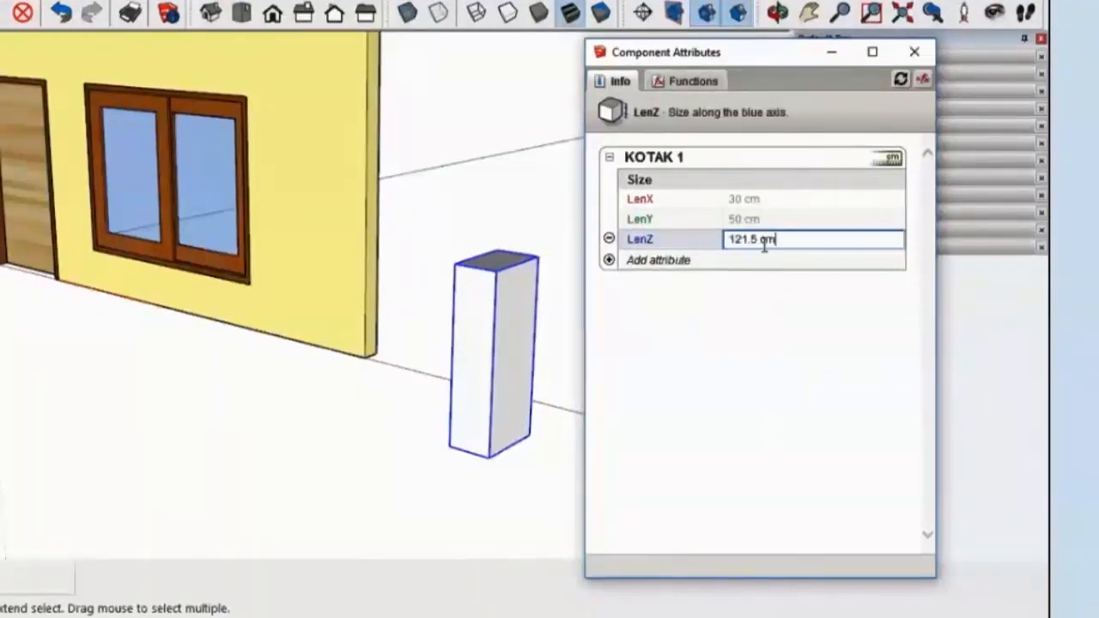
left_click(829, 332)
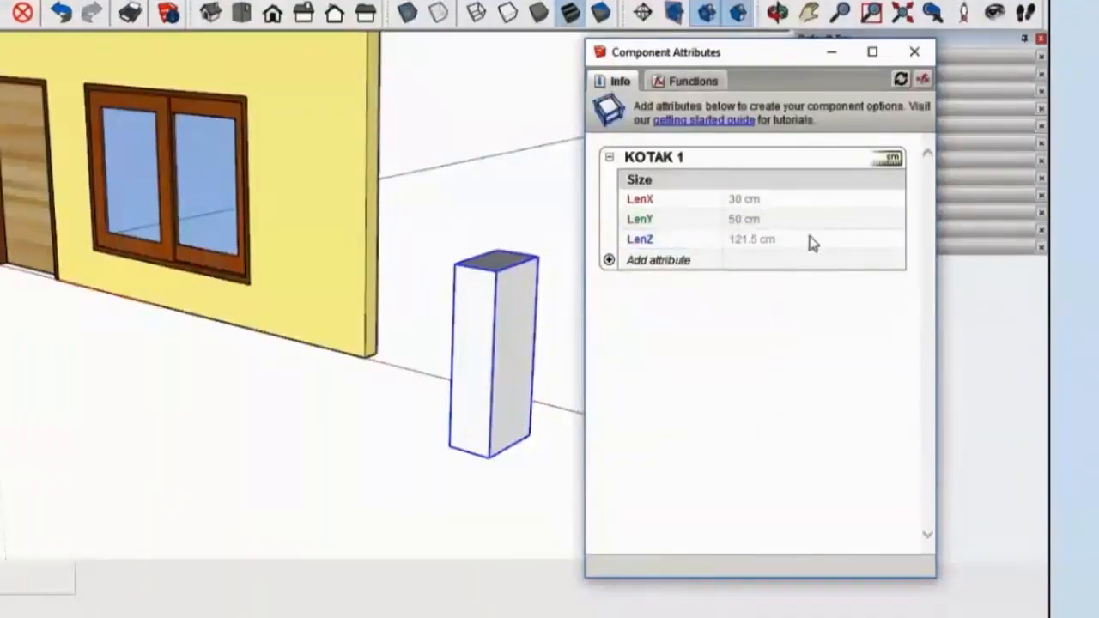
left_click(809, 238)
left_click(895, 240)
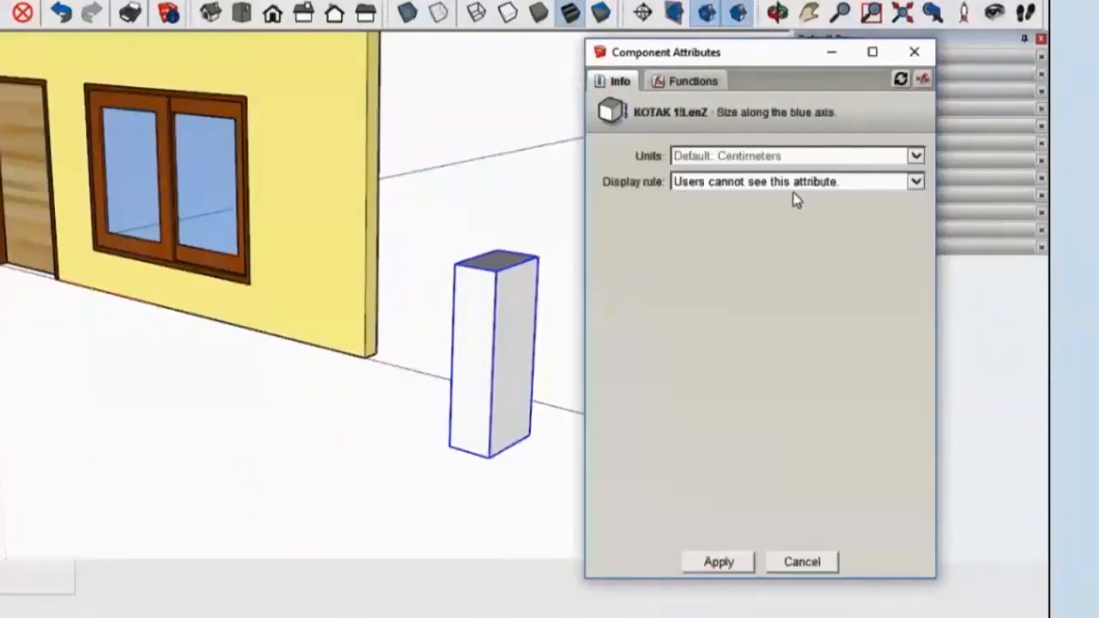
left_click(915, 183)
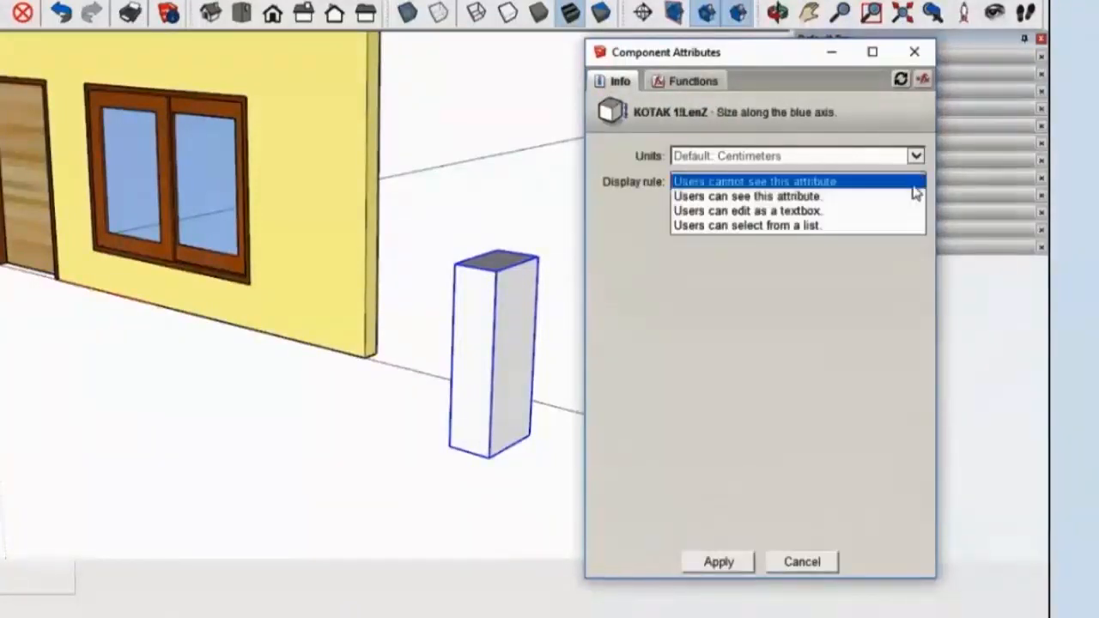
left_click(753, 228)
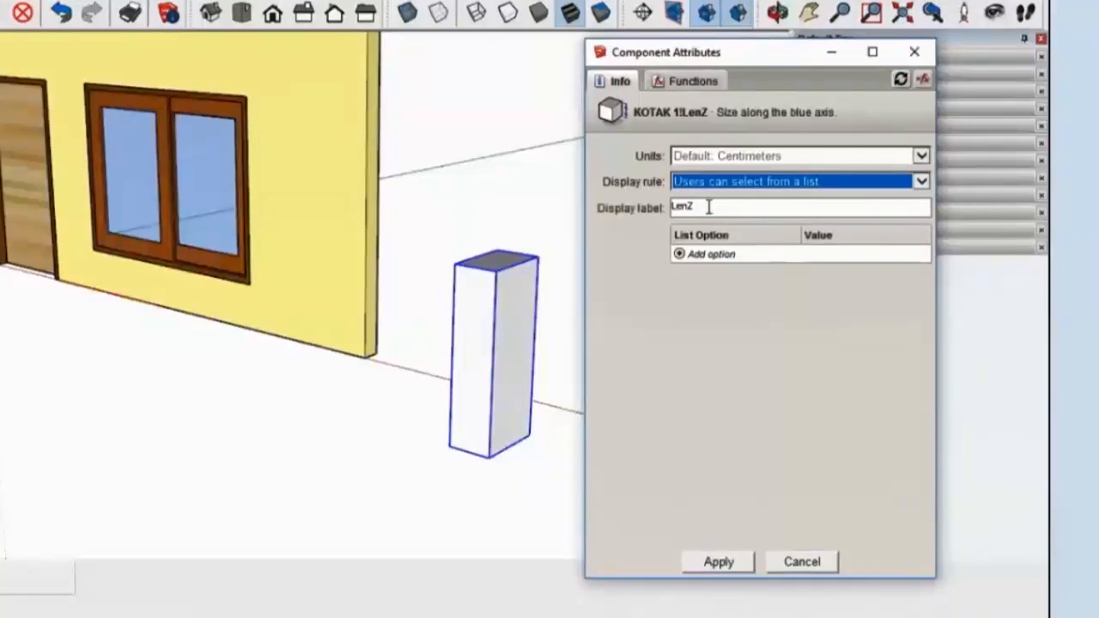
left_click(638, 212)
type("ukuran ")
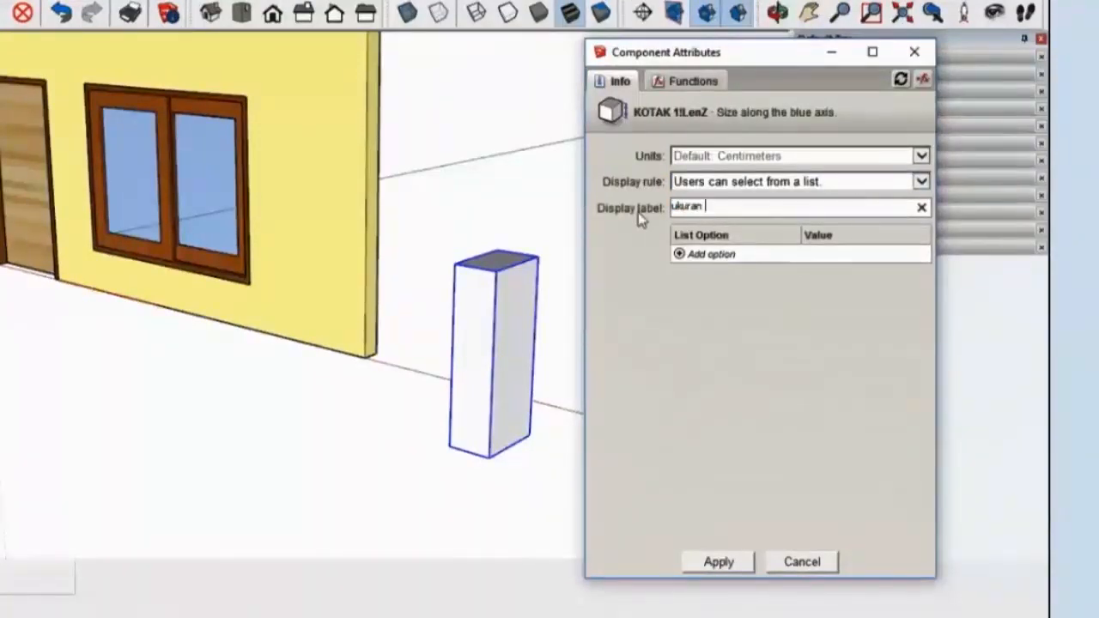
type("tinggi")
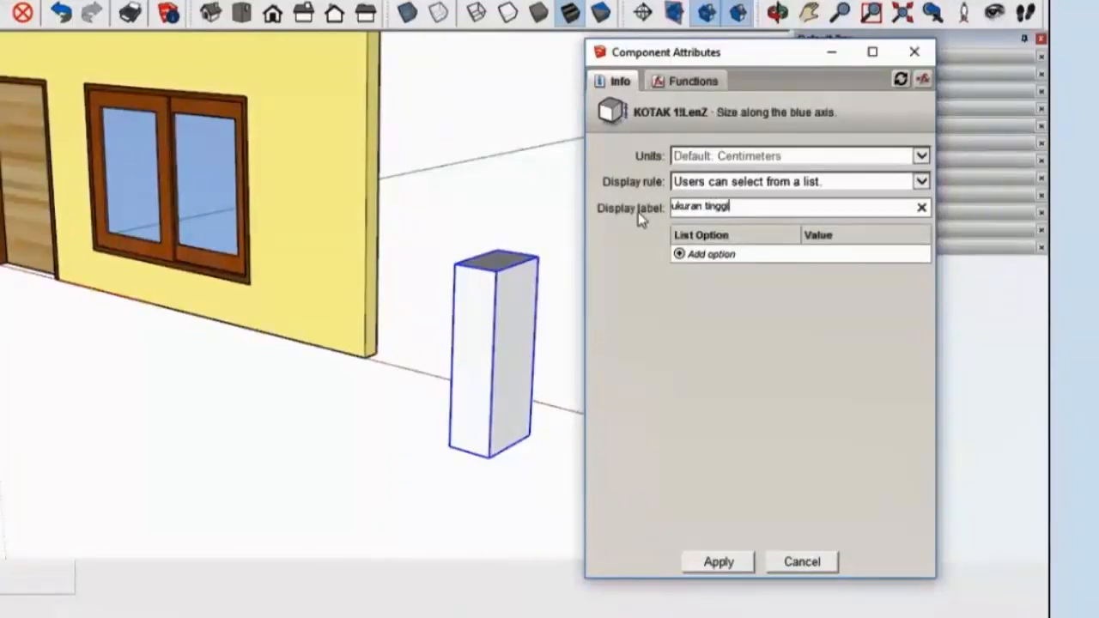
Step: Add the LenZ list options pendek with a value of 50 cm and sedang with a value of 100 cm
left_click(710, 256)
type("pendek")
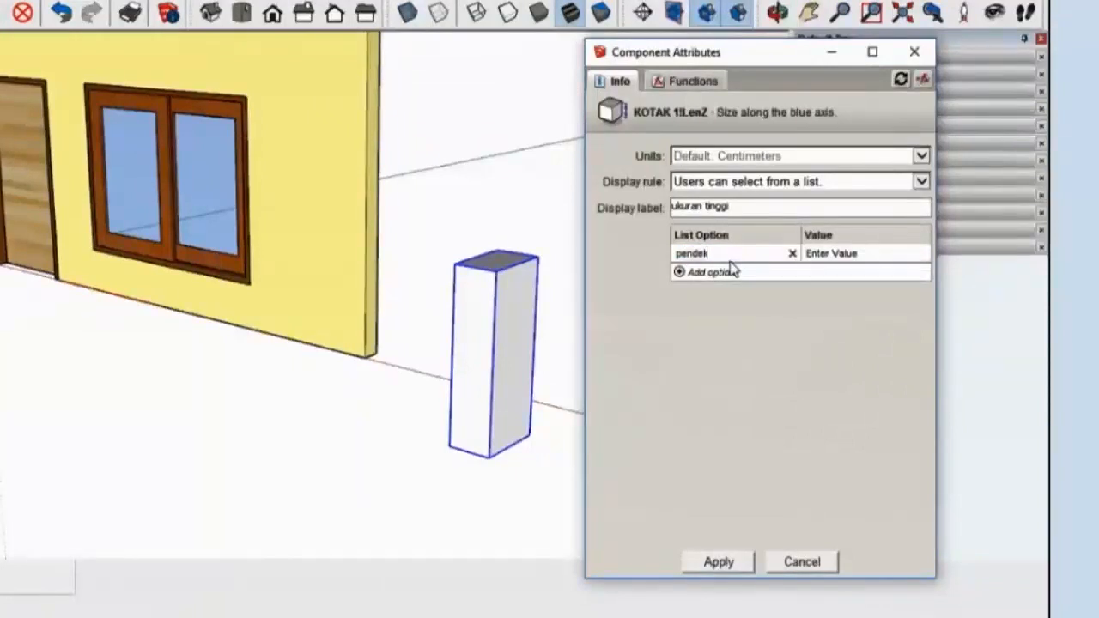
left_click(842, 255)
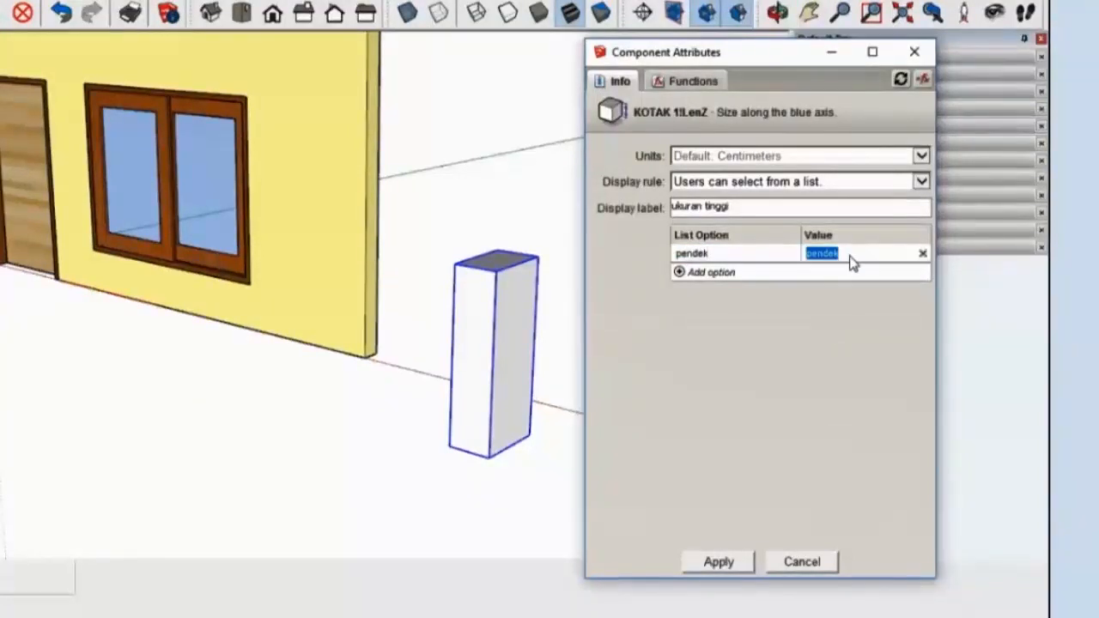
type("50")
left_click(678, 275)
type("sedang")
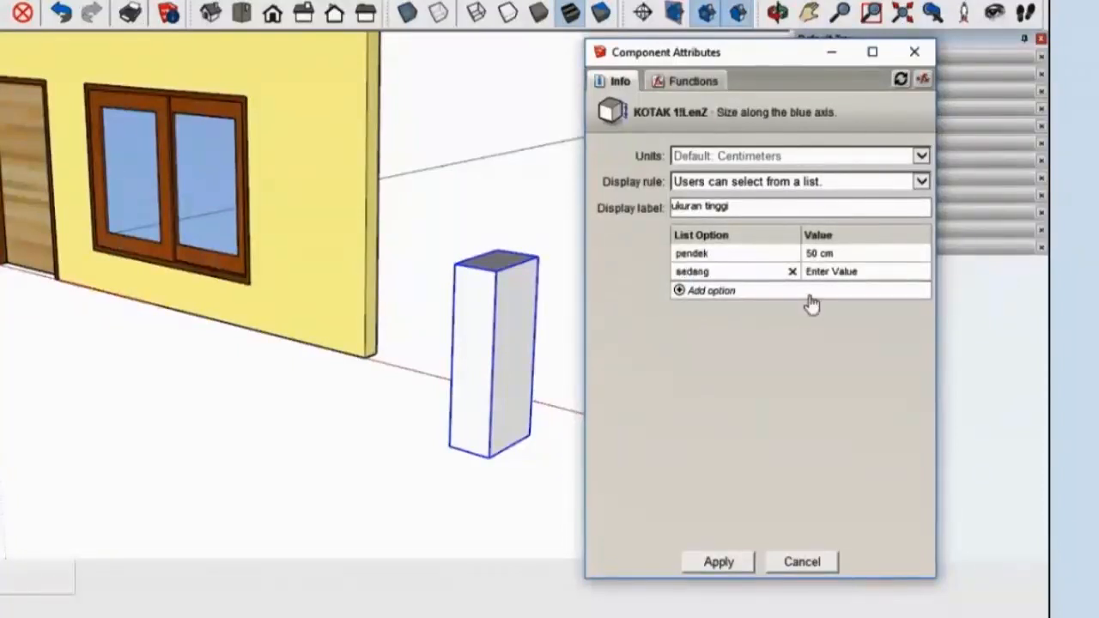
left_click(877, 274)
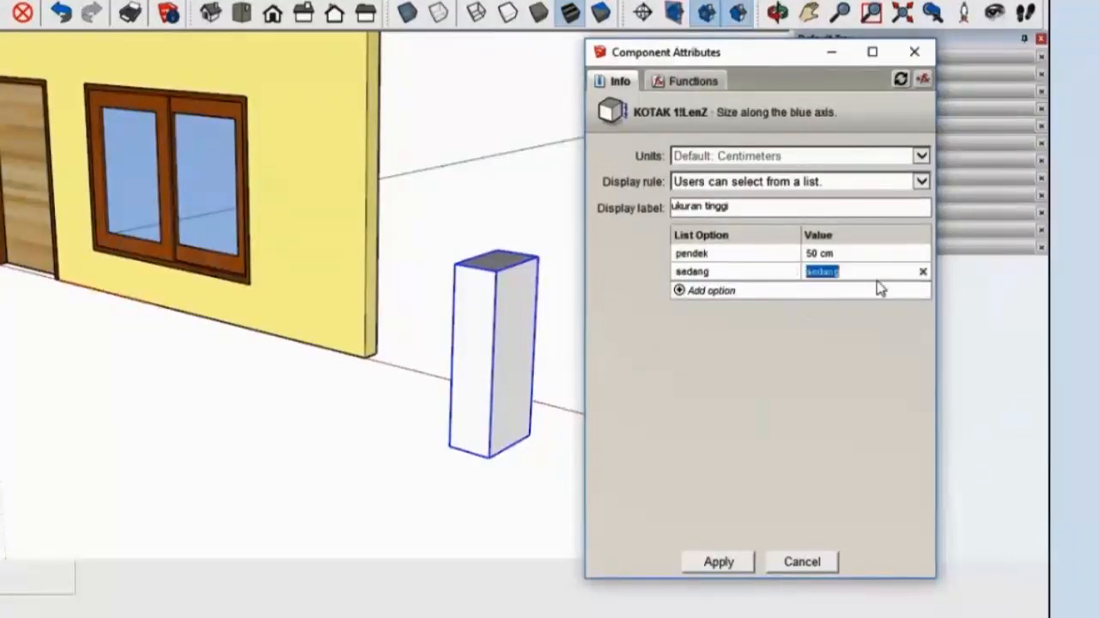
type("100")
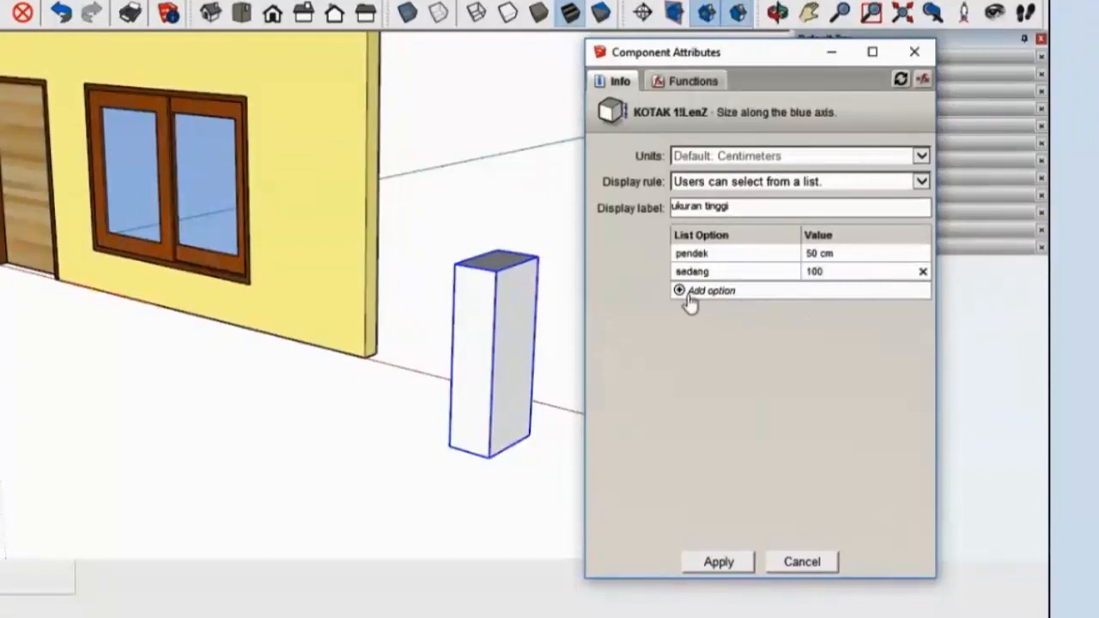
Step: Add the LenZ list option tinggi with a value of 200 and close the Component Attributes window
left_click(681, 291)
type("tinggi")
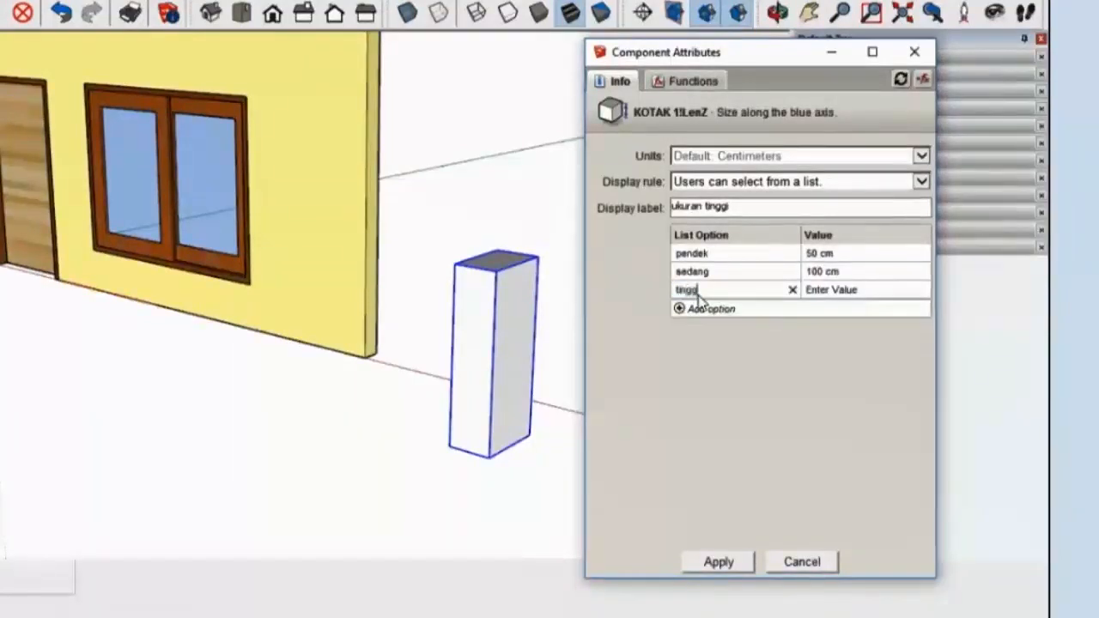
left_click(877, 292)
type("200")
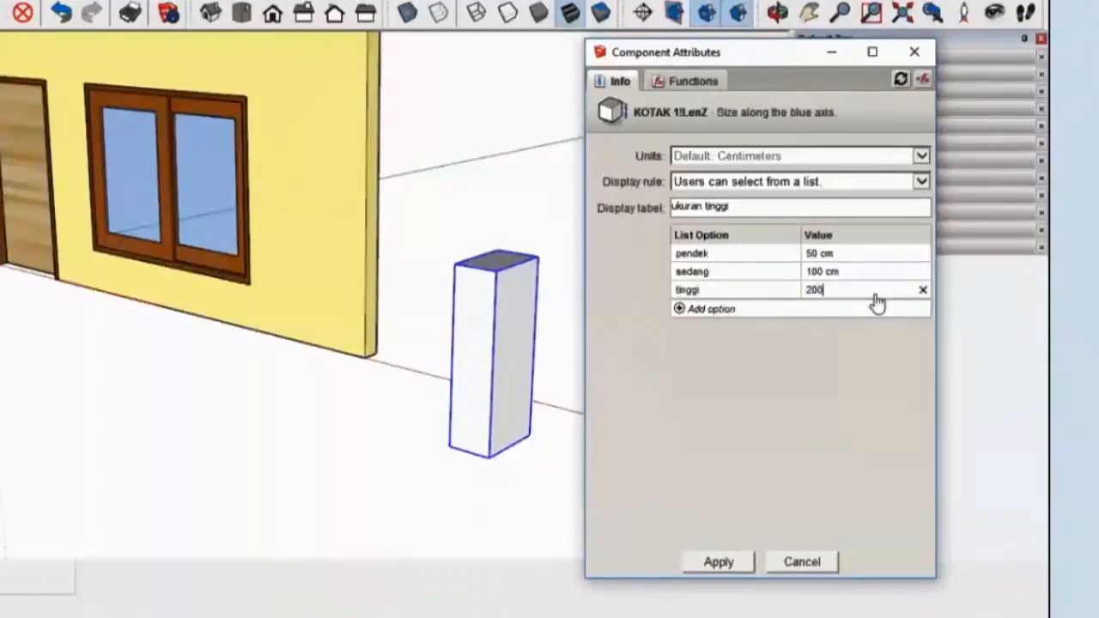
key("Return")
left_click(915, 52)
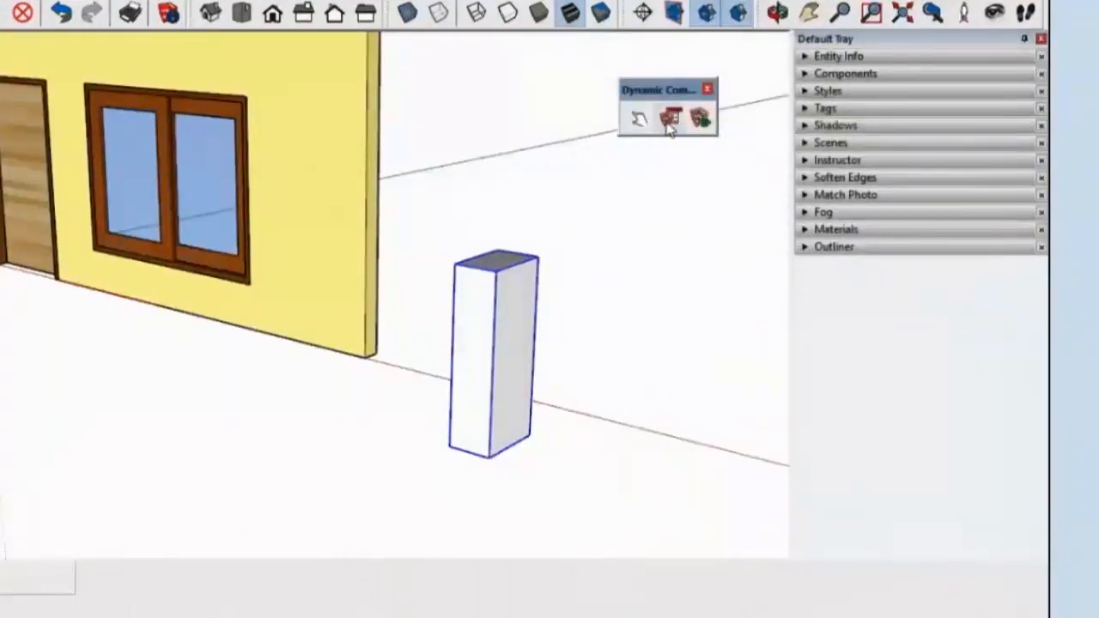
Step: Test KOTAK 1's height choices in Component Options by applying pendek and finally sedang as ukuran tinggi
left_click(670, 123)
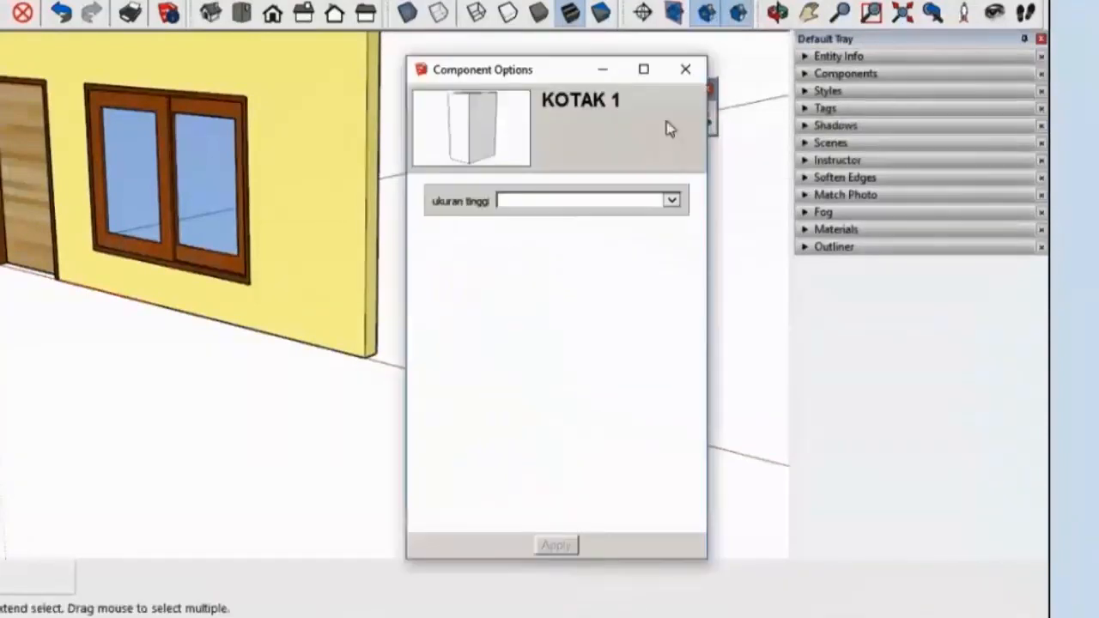
left_click_drag(572, 76, 766, 84)
left_click(867, 207)
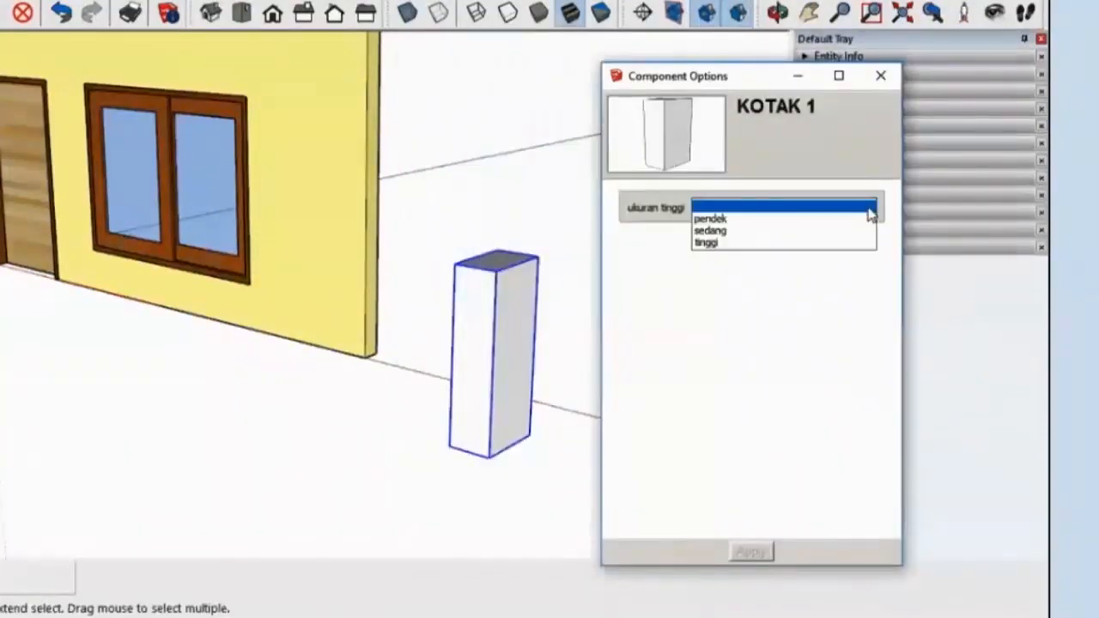
left_click(730, 220)
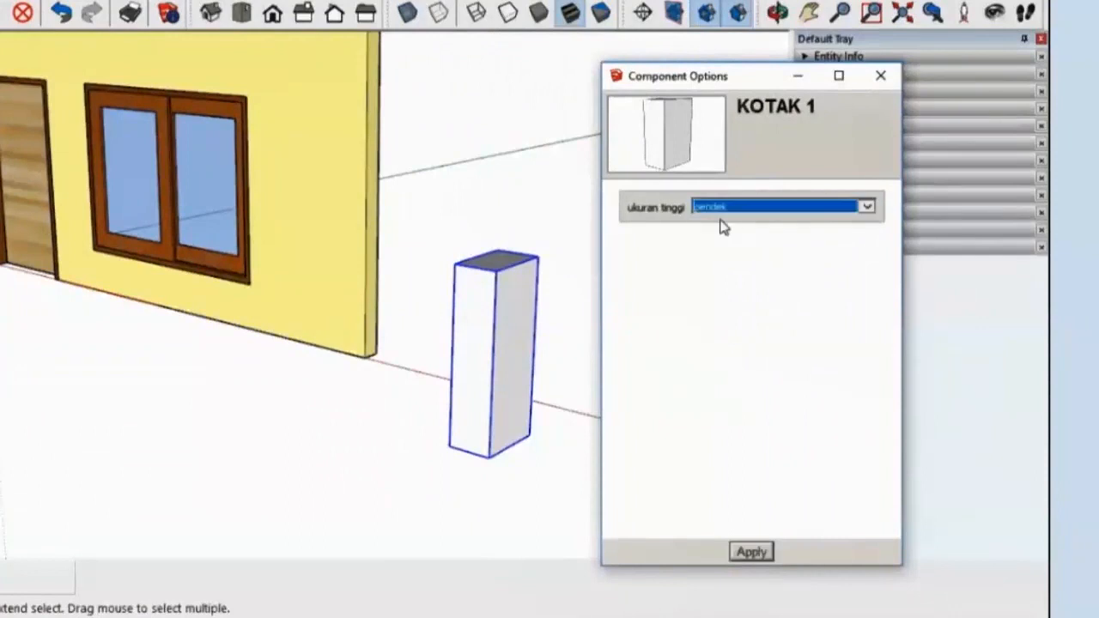
left_click(750, 543)
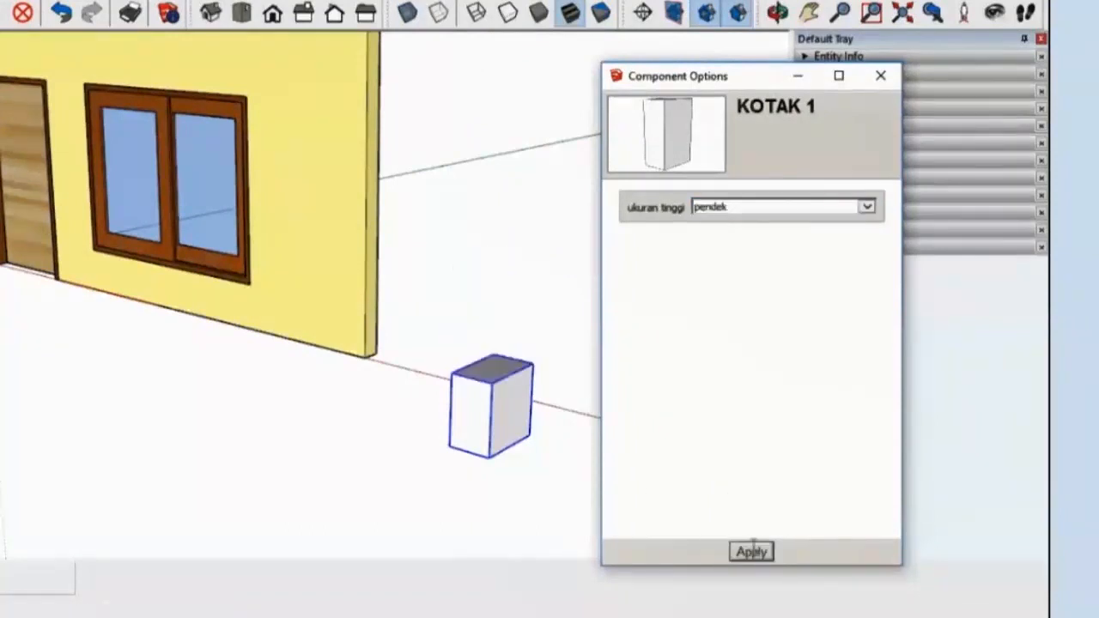
left_click(869, 209)
left_click(761, 220)
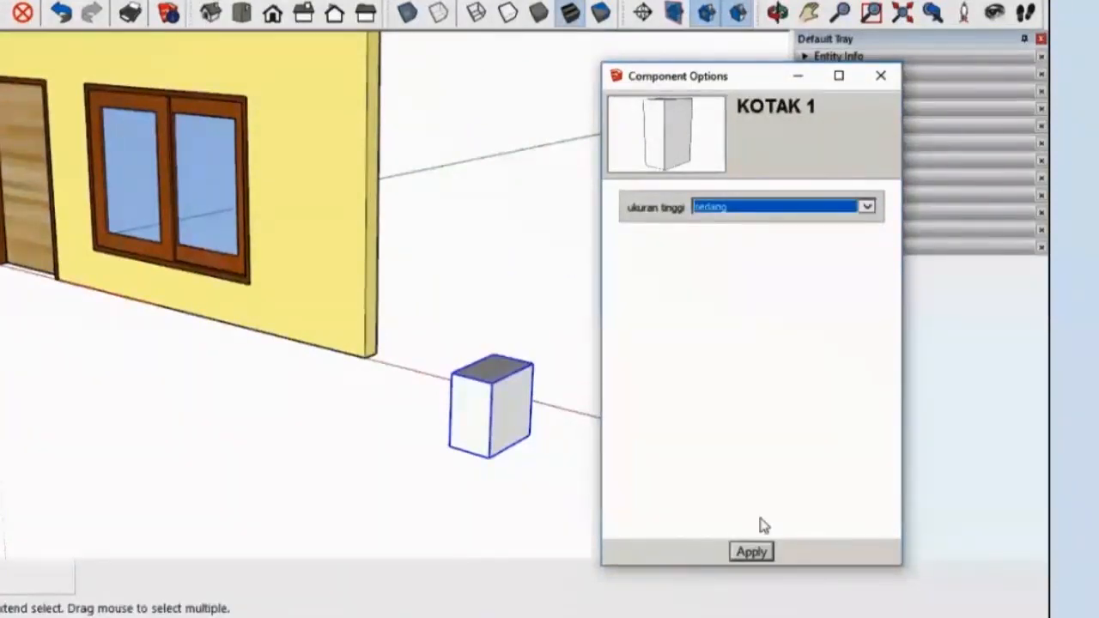
left_click(751, 550)
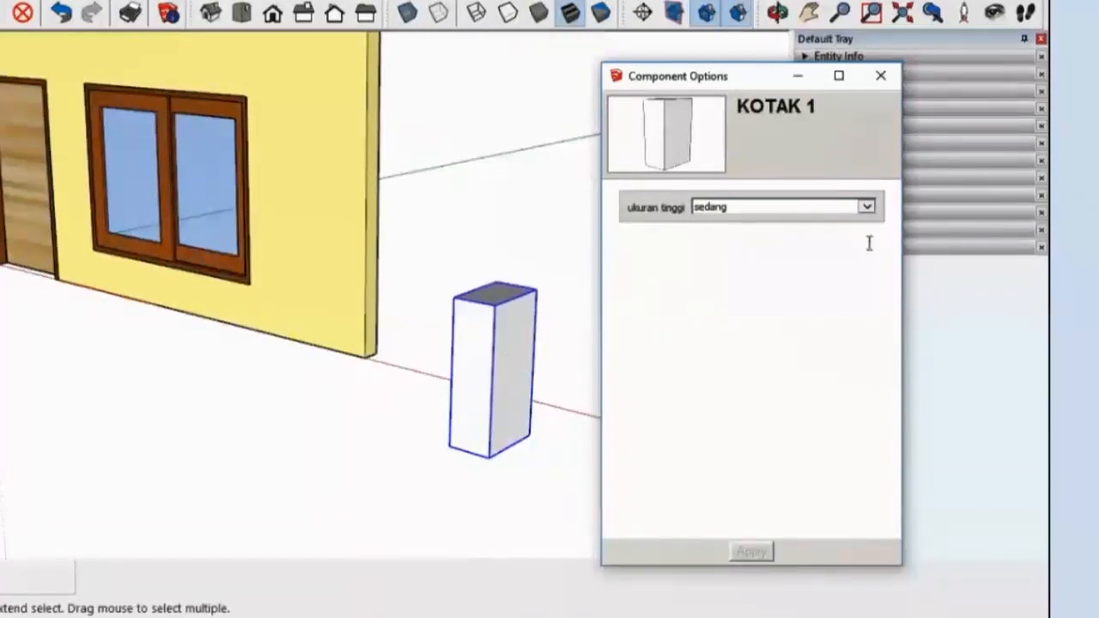
Step: Test KOTAK 1's ukuran tinggi by applying tinggi and finally sedang, close Component Options, and delete the box
left_click(869, 207)
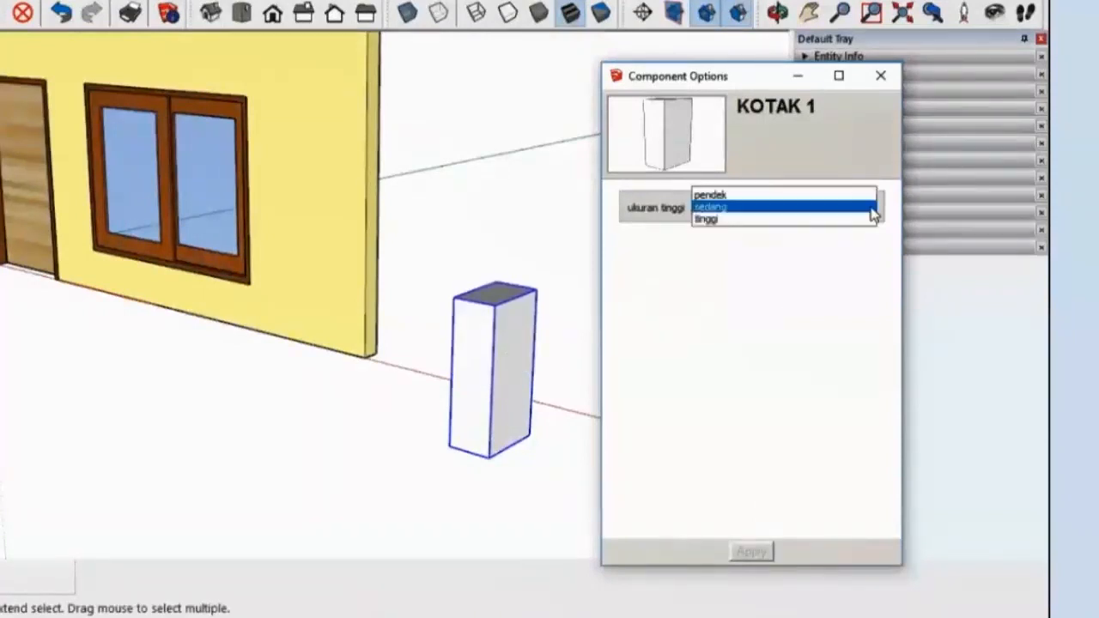
left_click(772, 222)
left_click(751, 552)
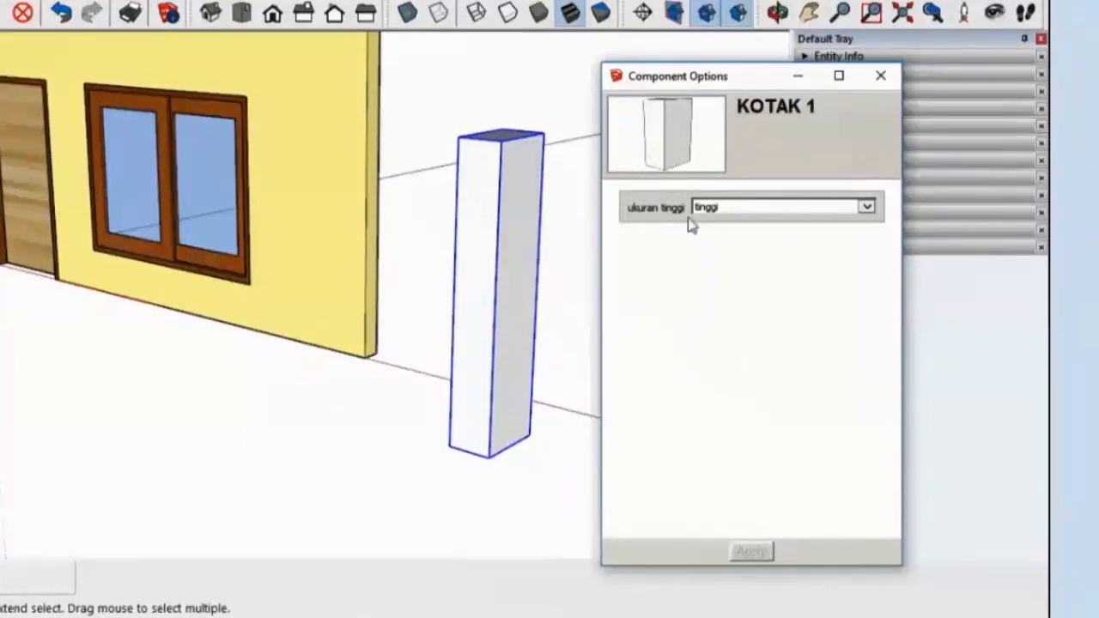
left_click(865, 207)
left_click(783, 194)
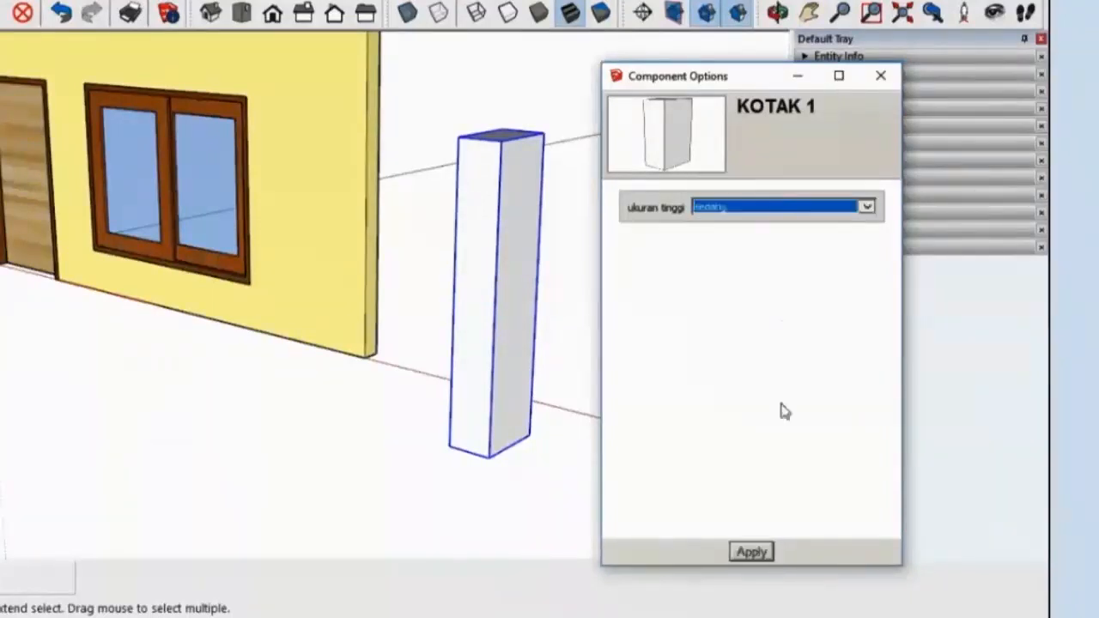
left_click(751, 552)
left_click(880, 76)
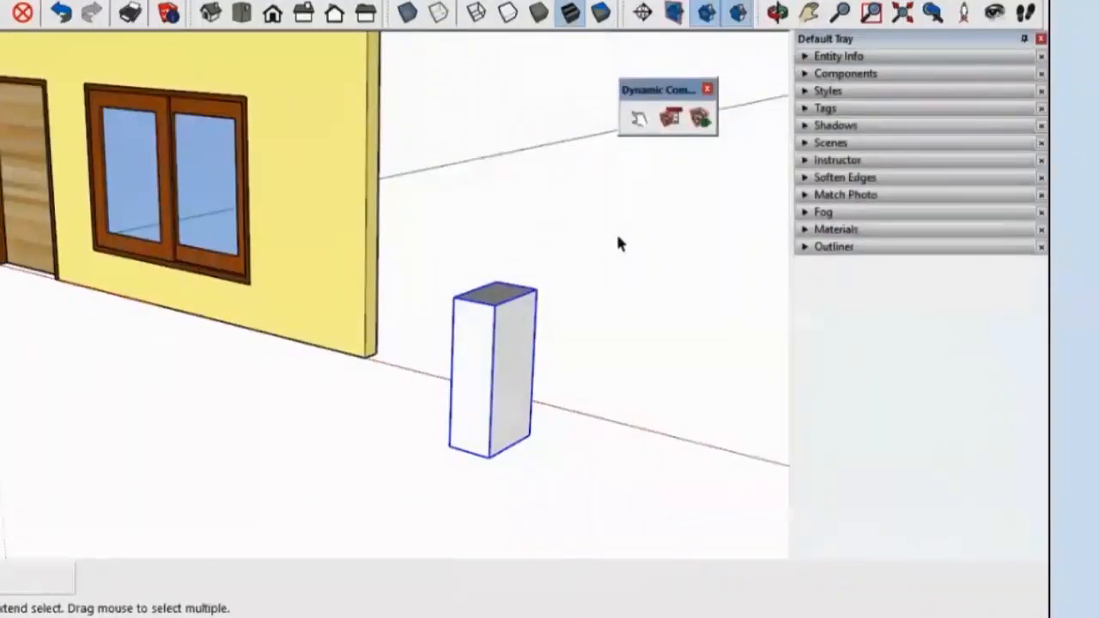
key("Delete")
Step: Add the X position attribute to the left window sash, Jendela, in Component Attributes
scroll(453, 253, "down", 2)
middle_click_drag(453, 253, 461, 246)
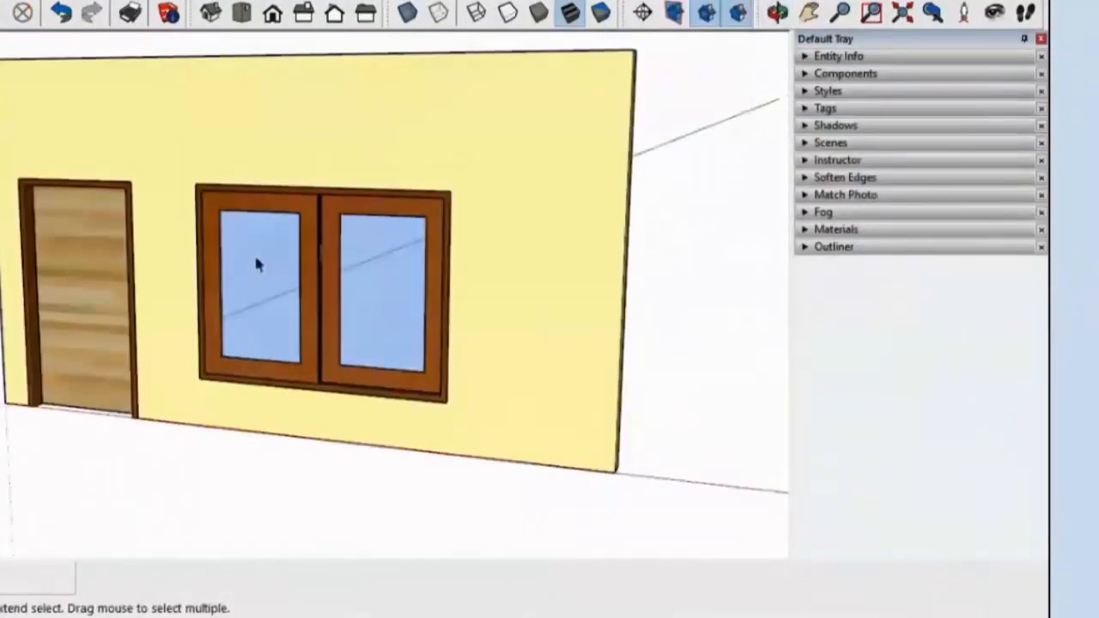
scroll(308, 273, "up", 3)
scroll(310, 273, "down", 2)
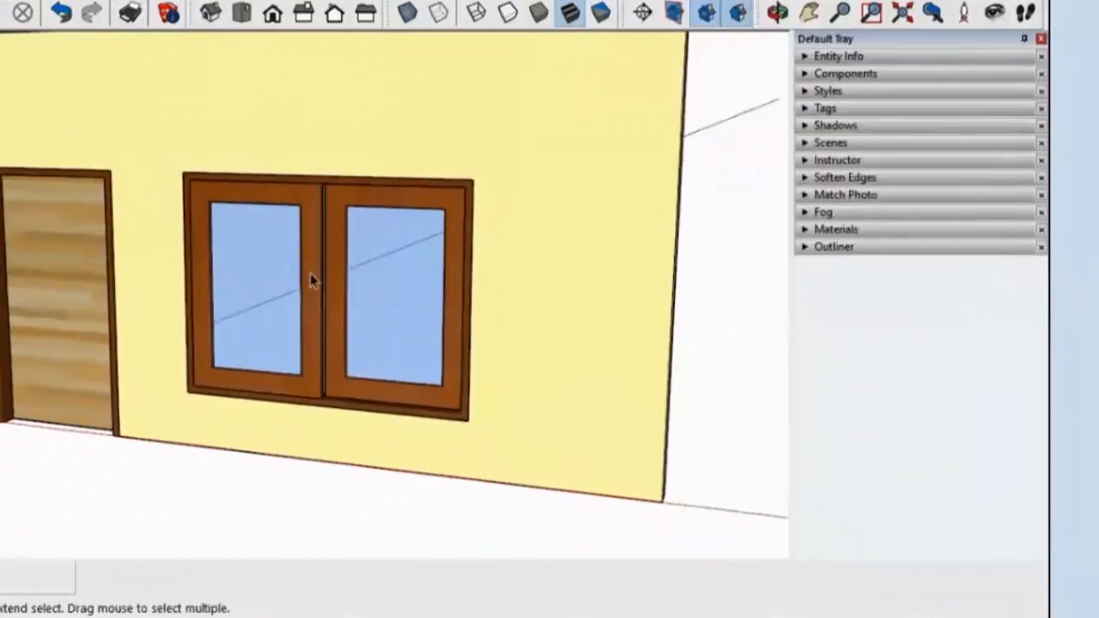
left_click(310, 273)
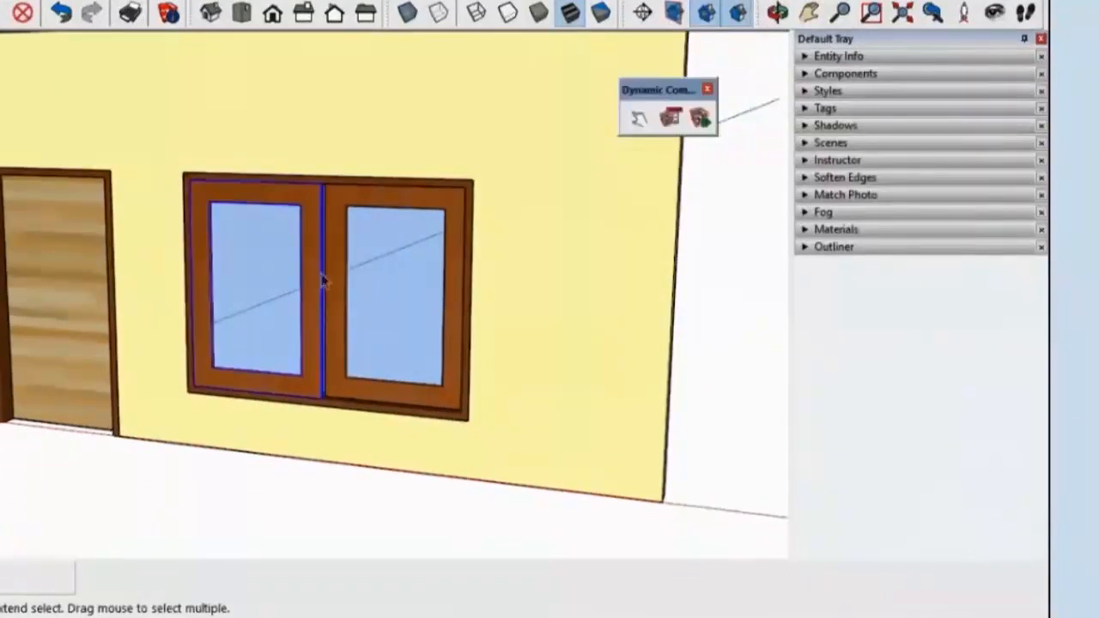
left_click(700, 118)
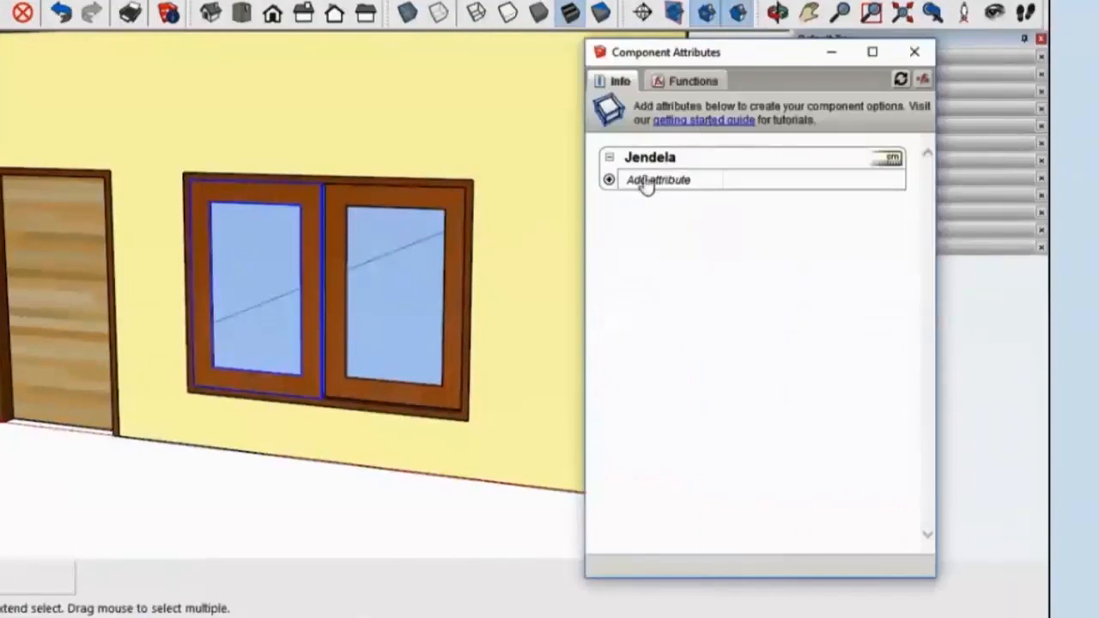
left_click(608, 180)
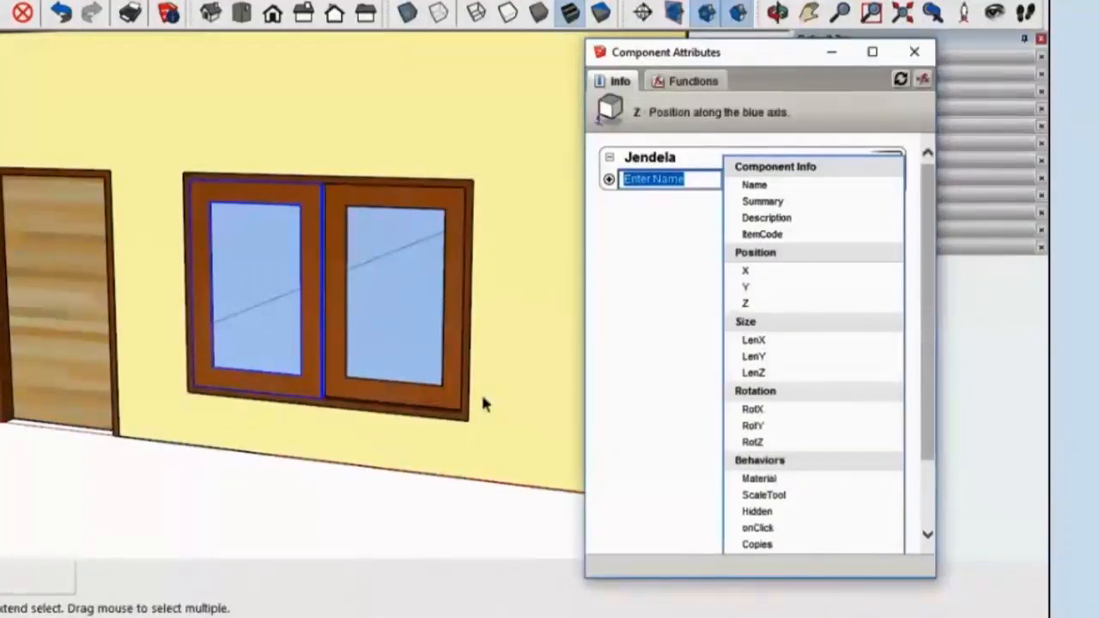
left_click(747, 272)
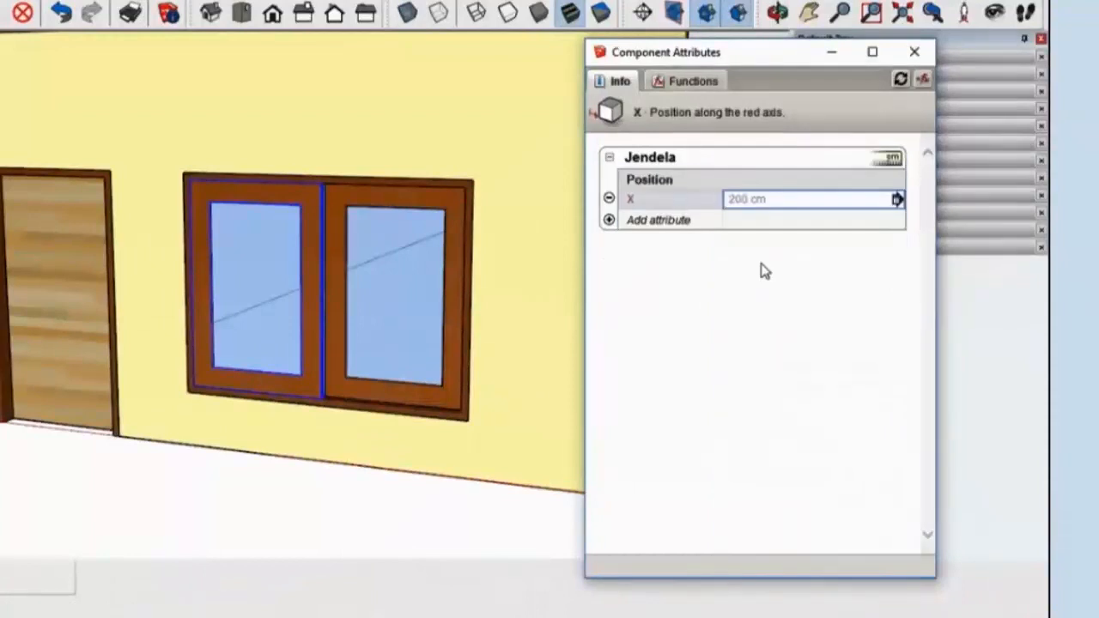
left_click(771, 199)
Step: Add an onClick behavior to Jendela and insert the ANIMATESLOW function as its value
left_click(609, 221)
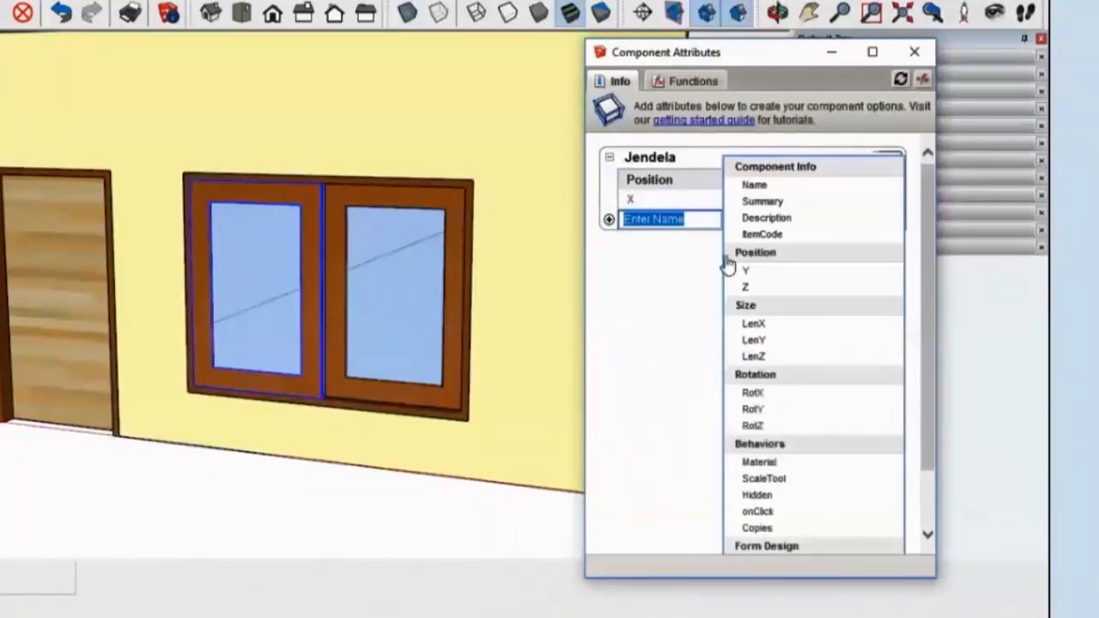
left_click(790, 513)
left_click(741, 238)
left_click(694, 81)
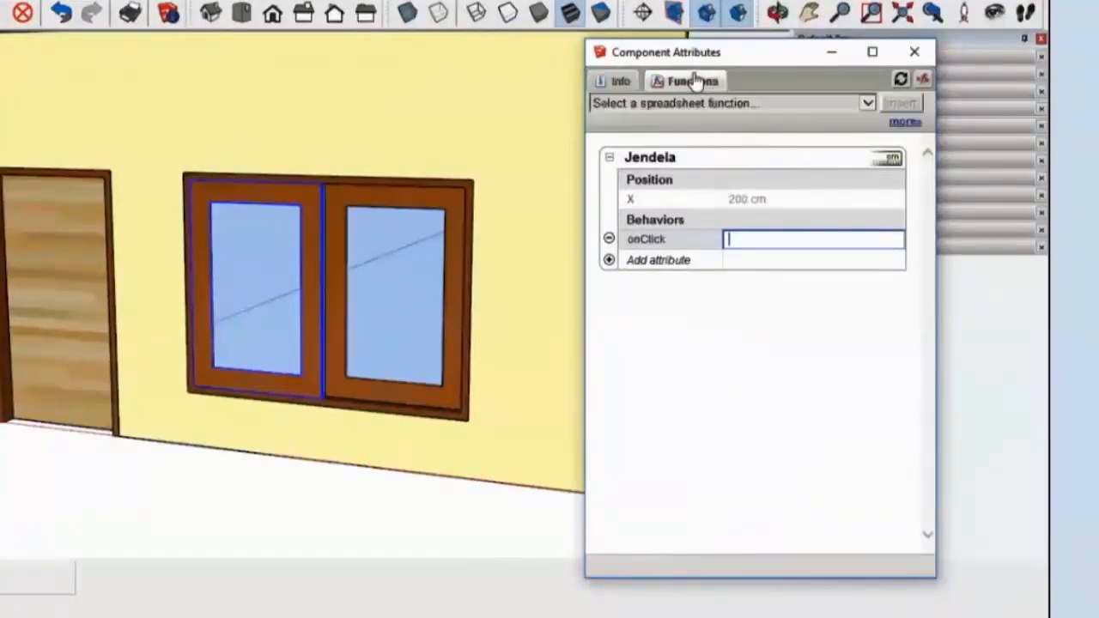
left_click(862, 103)
left_click_drag(915, 176, 906, 416)
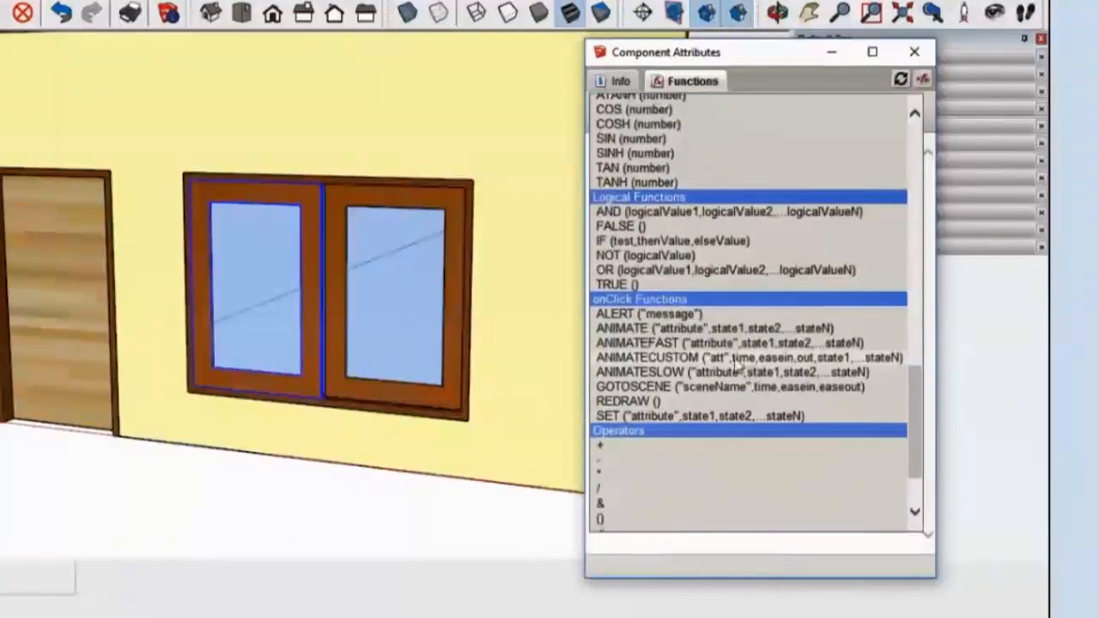
left_click(717, 372)
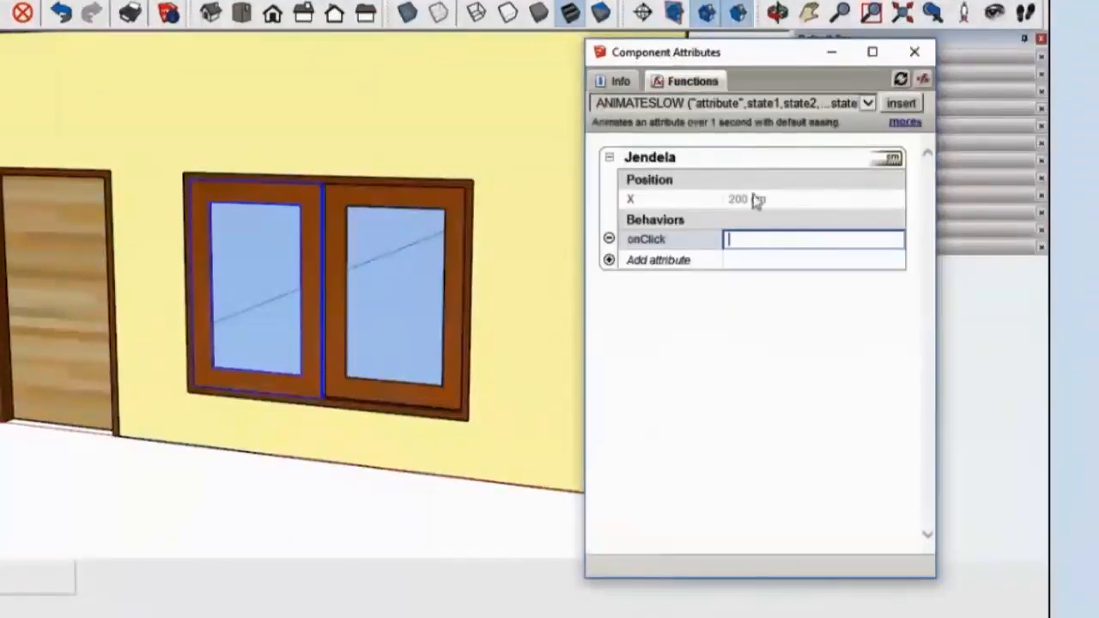
left_click(901, 104)
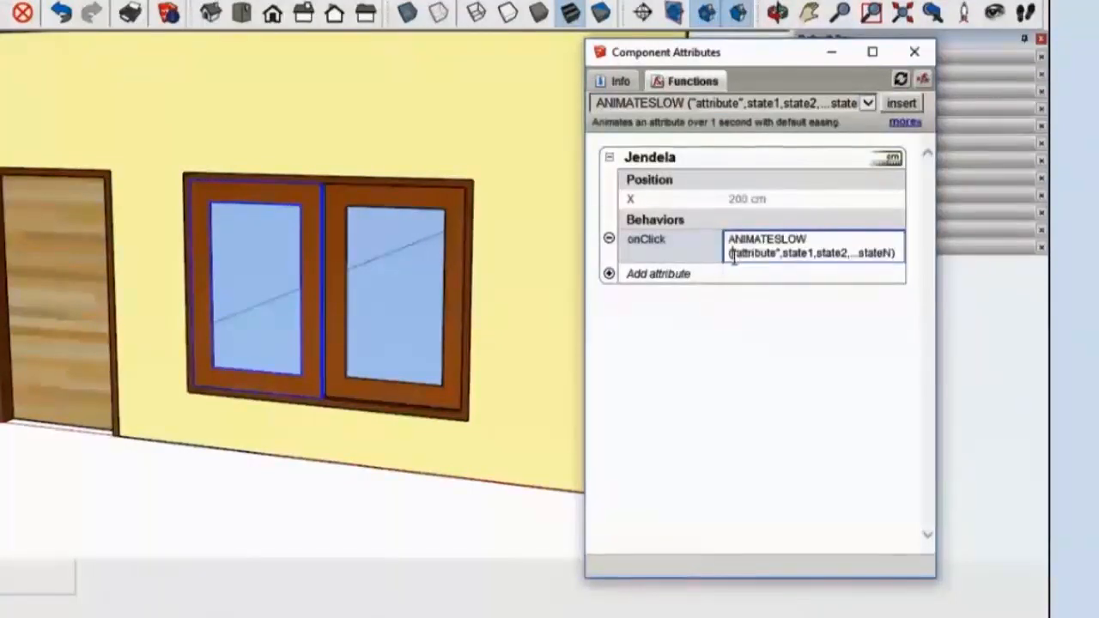
Step: Complete Jendela's onClick formula as ANIMATESLOW(X,250,300,250,200) and close Component Attributes
left_click(633, 200)
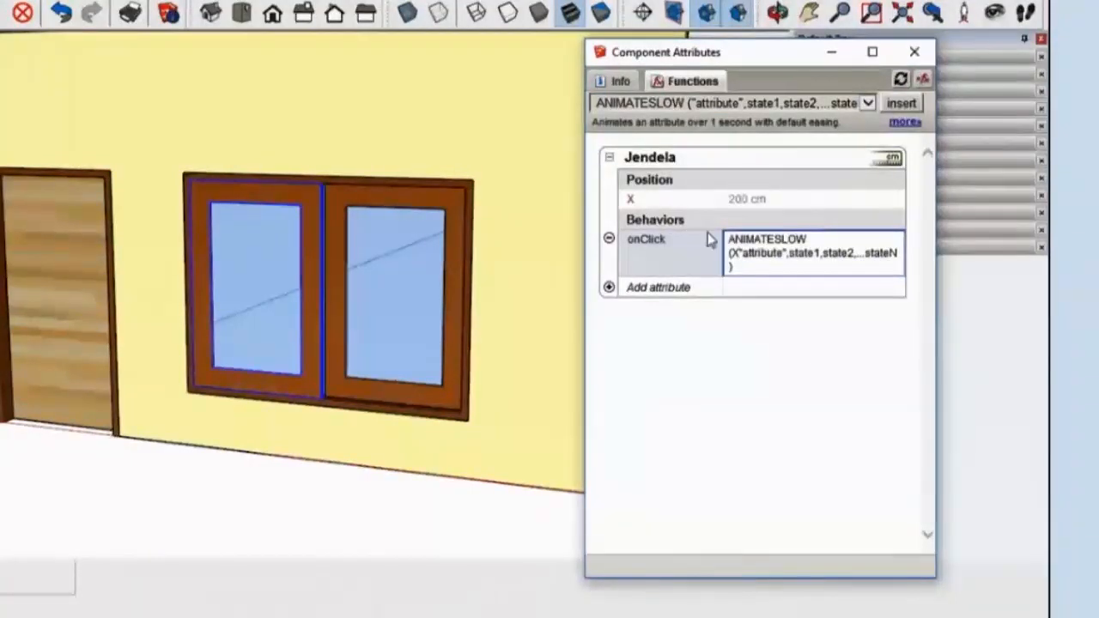
type(",")
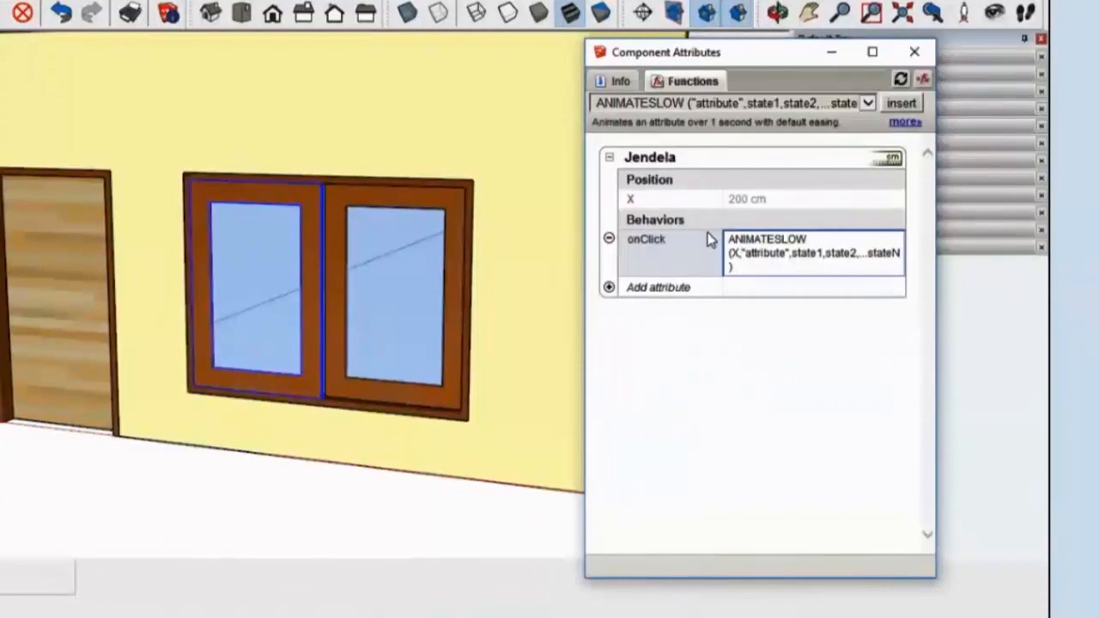
type("250,300,250,200")
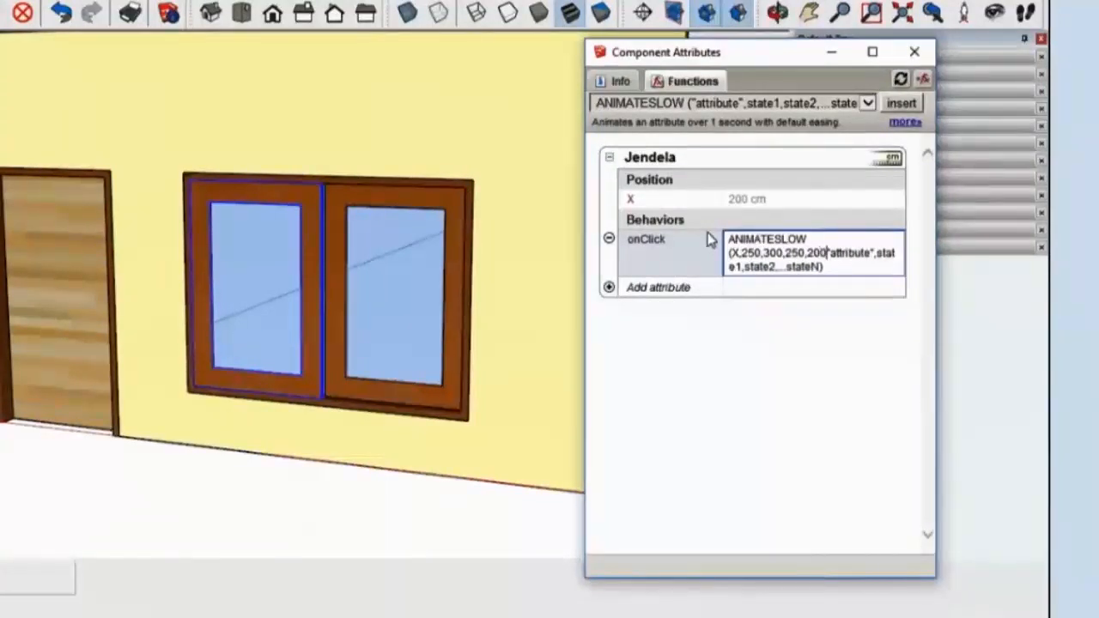
key("Delete")
key("Delete")
key("Delete")
key("Delete")
key("Delete")
key("Delete")
key("Delete")
key("Delete")
key("Delete")
key("Delete")
key("Delete")
key("Delete")
key("Delete")
key("Delete")
key("Delete")
key("Delete")
key("Delete")
key("Delete")
key("Delete")
key("Delete")
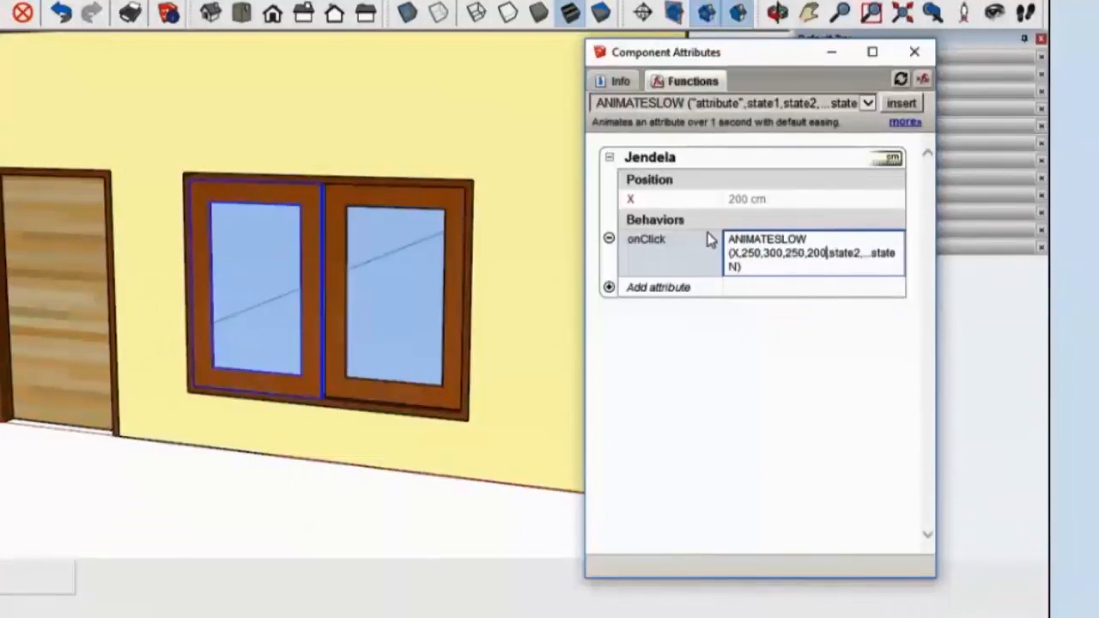
key("Delete")
key("Delete")
key("Delete")
key("Delete")
key("Delete")
key("Delete")
key("Delete")
key("Return")
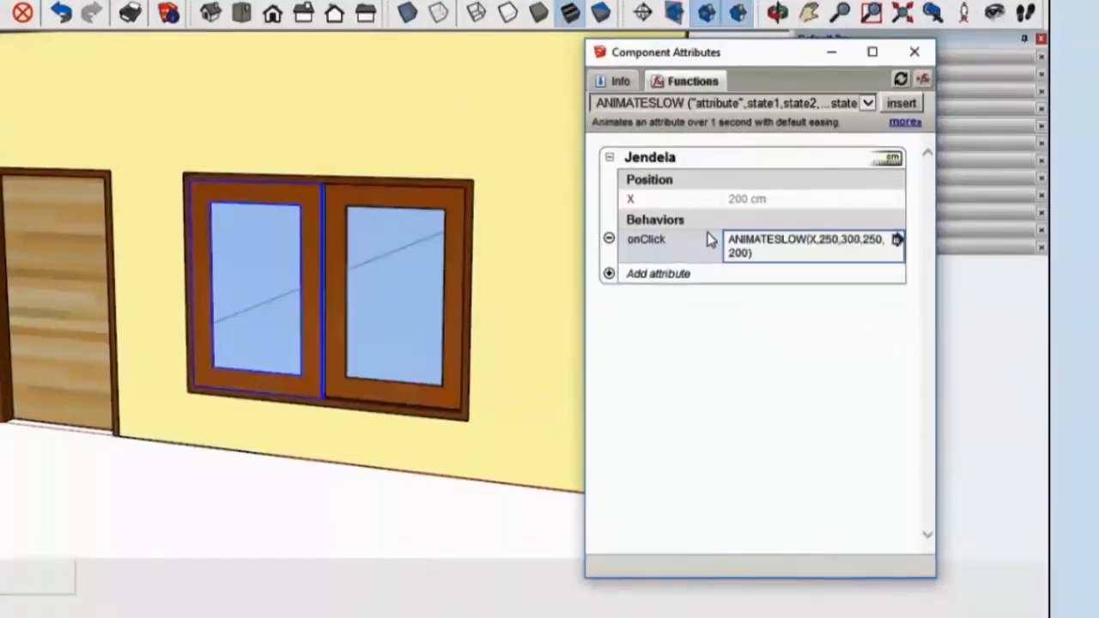
left_click(915, 52)
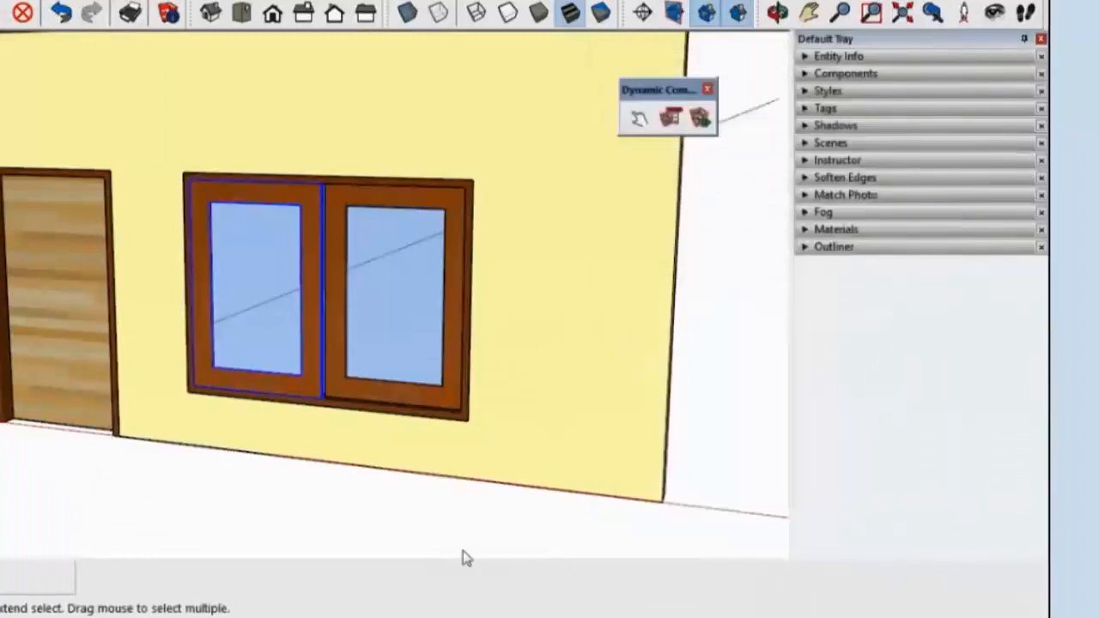
Step: Test the sliding animation of the left window sash repeatedly with the Interact tool, ending with the sash closed
left_click(639, 119)
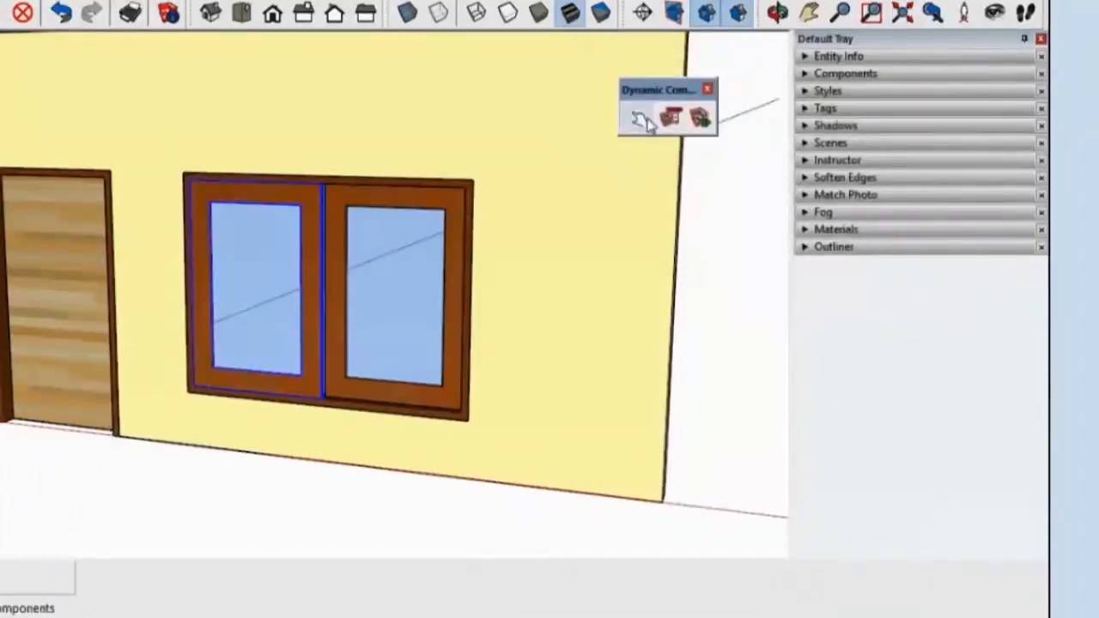
left_click(320, 228)
left_click(337, 205)
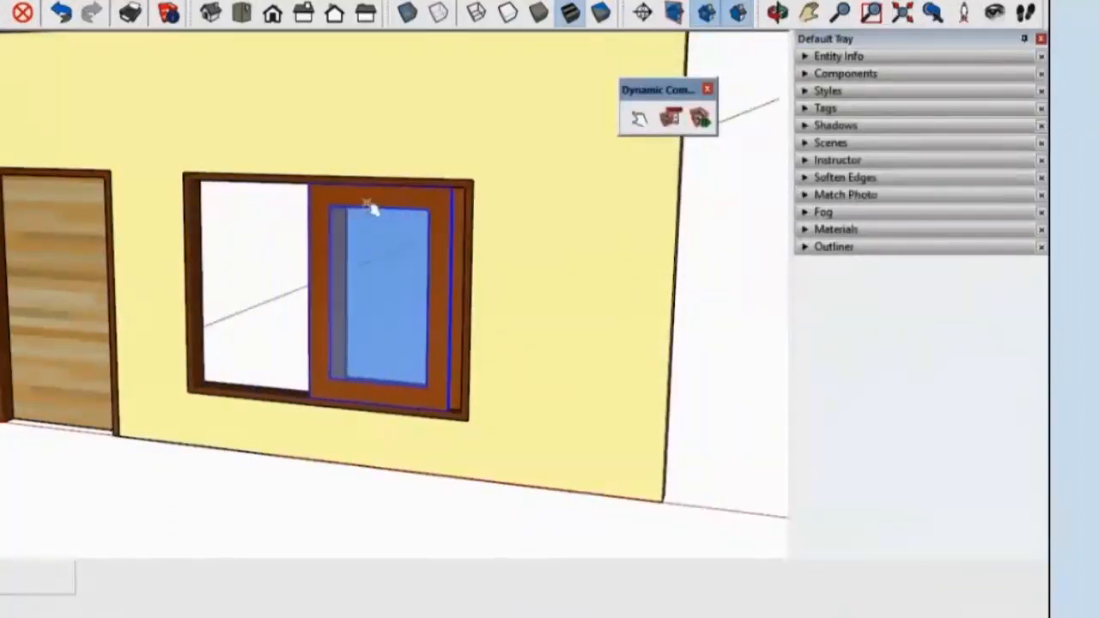
left_click(387, 225)
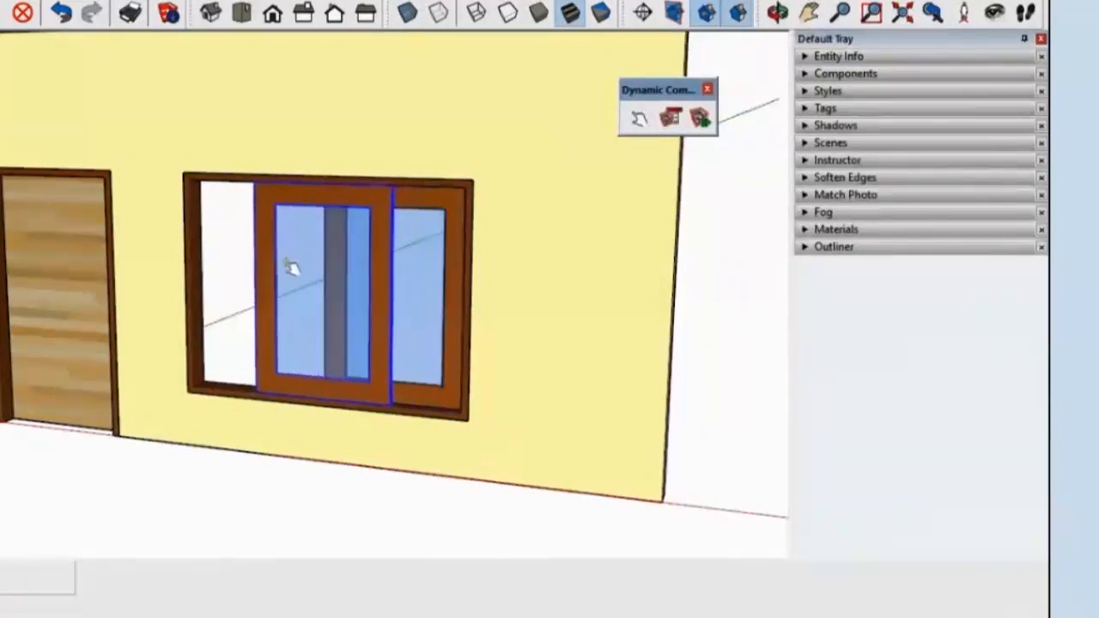
left_click(290, 270)
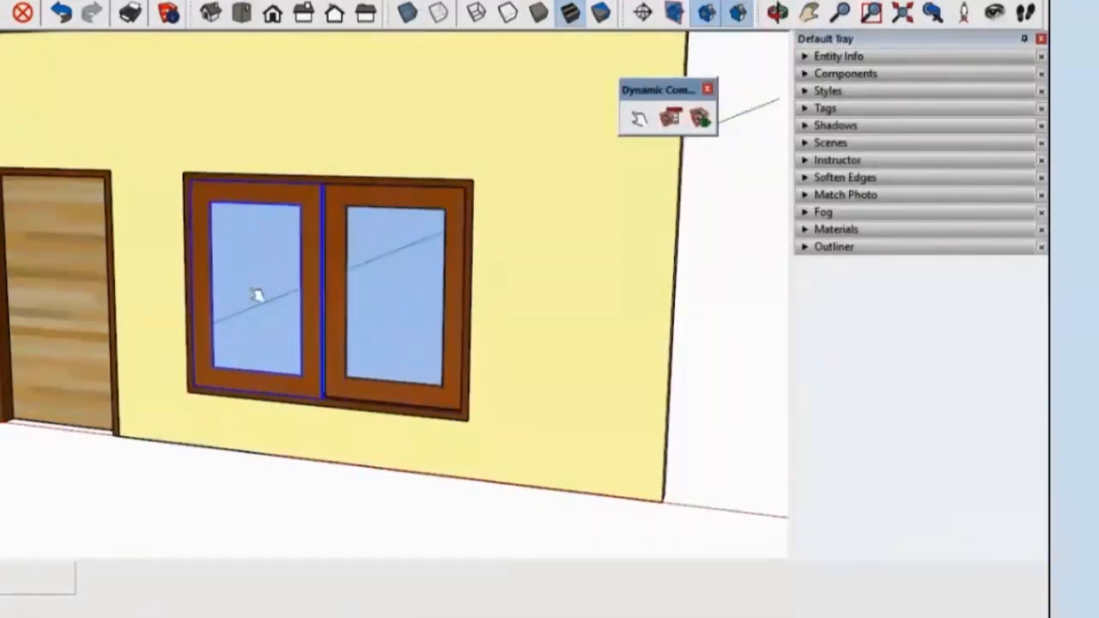
left_click(257, 295)
left_click(316, 277)
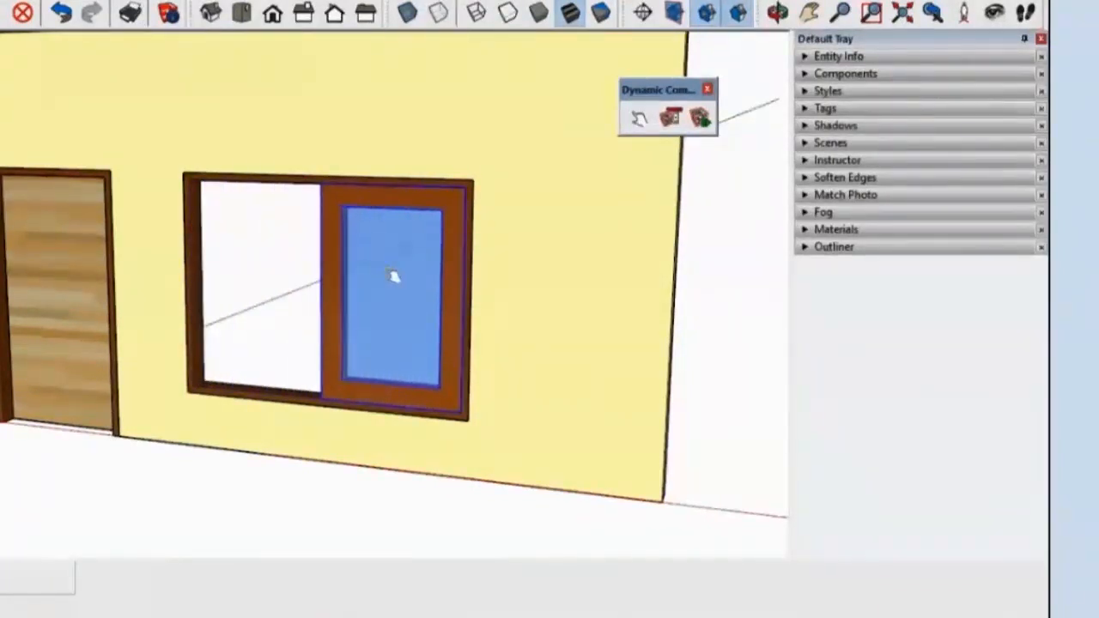
left_click(363, 271)
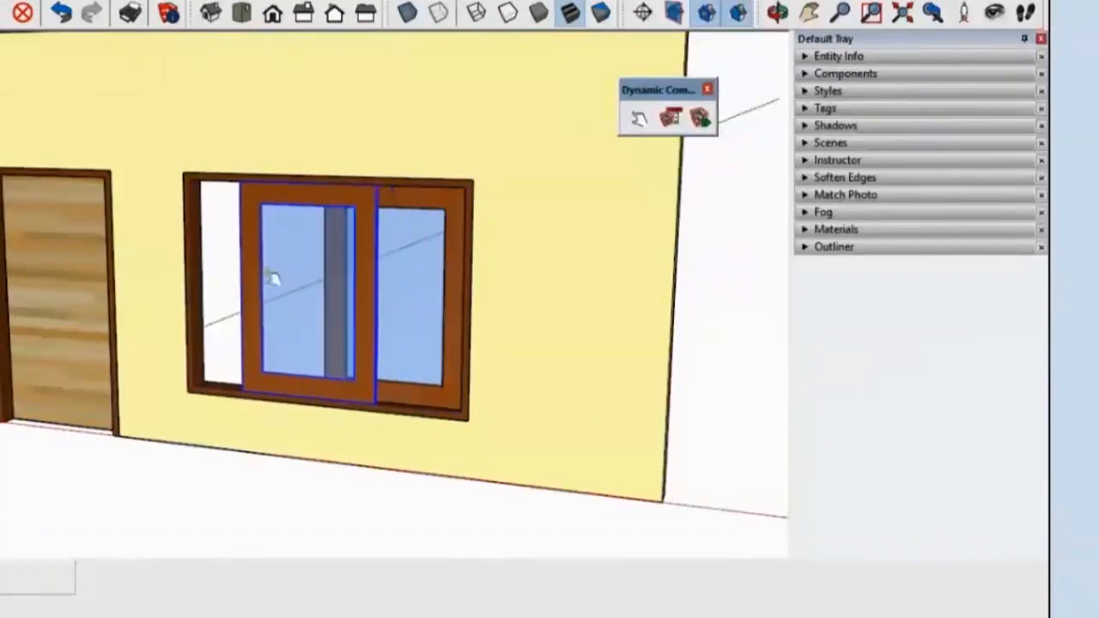
Step: Add the RotZ rotation attribute to the wooden door leaf, Pintu, in Component Attributes
key("space")
middle_click_drag(49, 250, 188, 302)
scroll(204, 358, "up", 5)
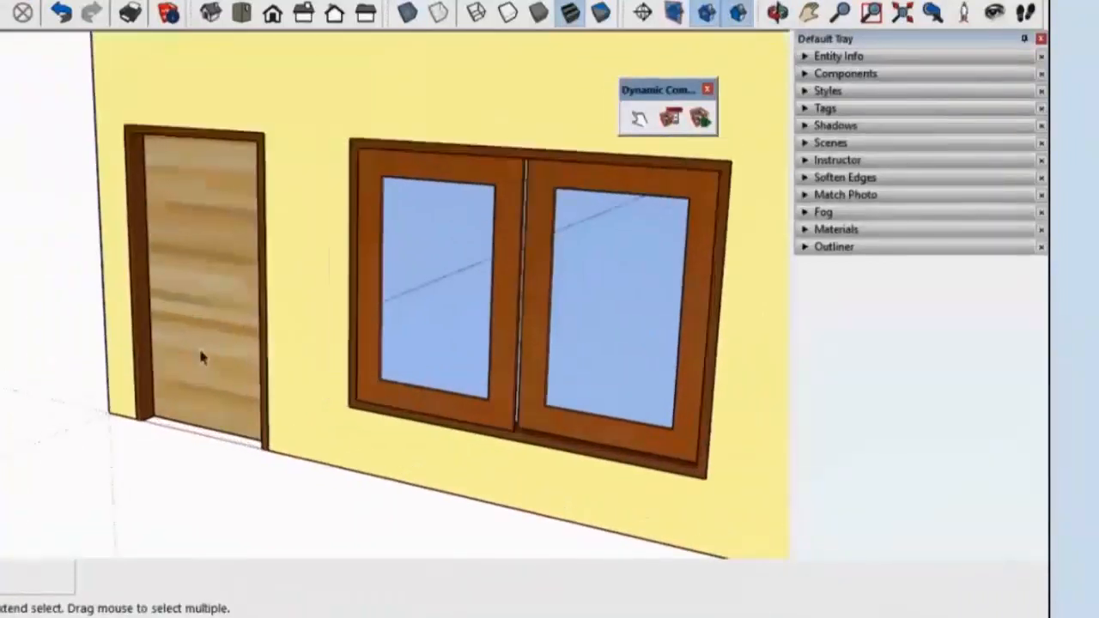
left_click(228, 310)
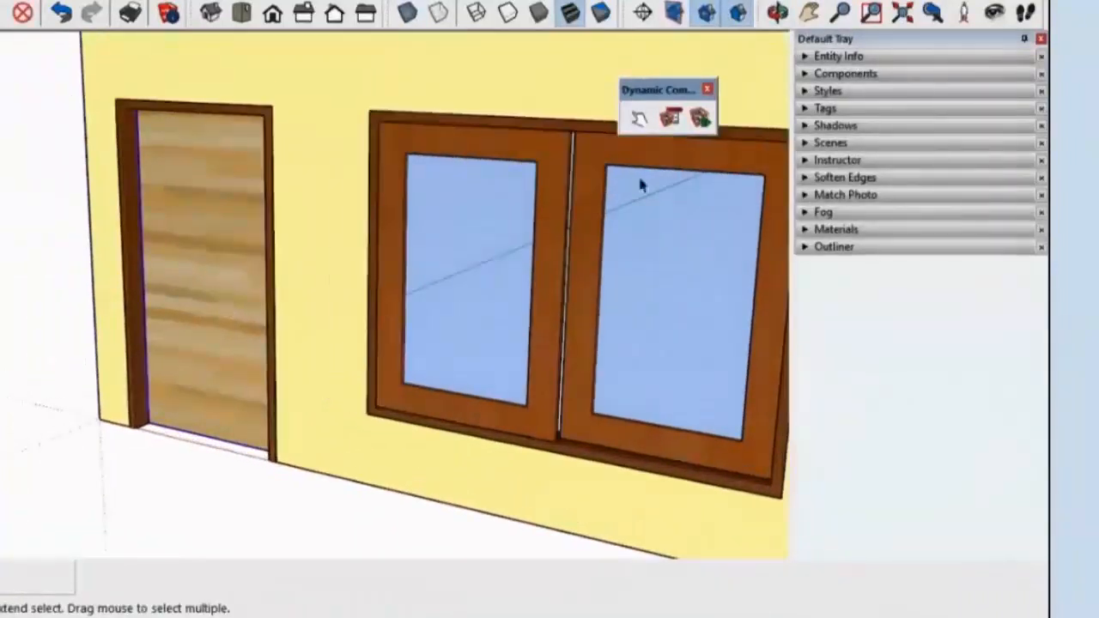
left_click(700, 118)
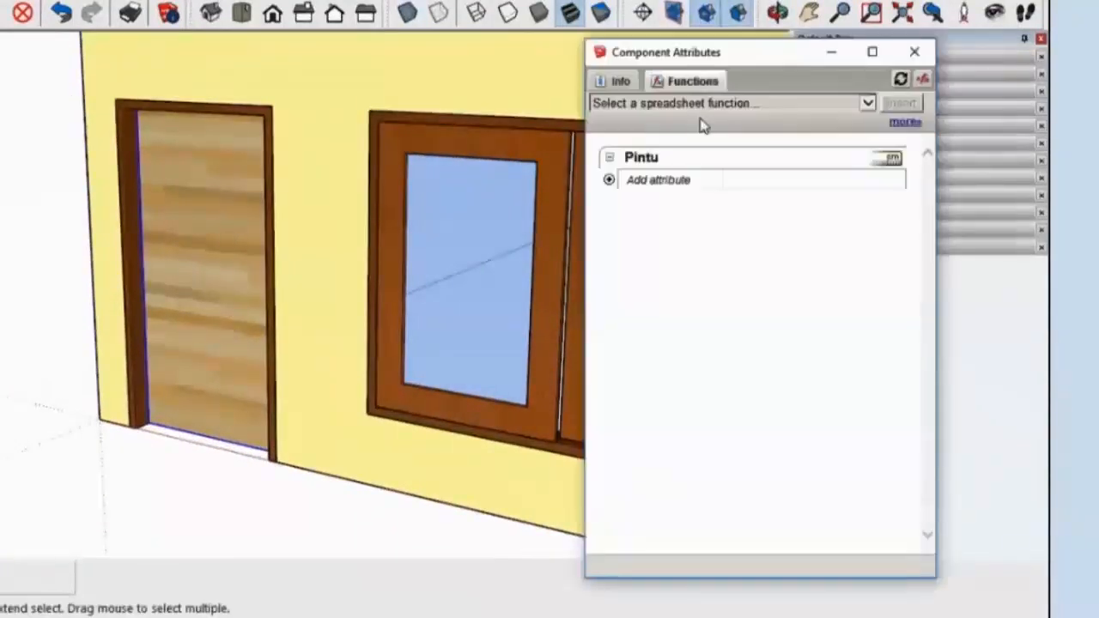
left_click(609, 180)
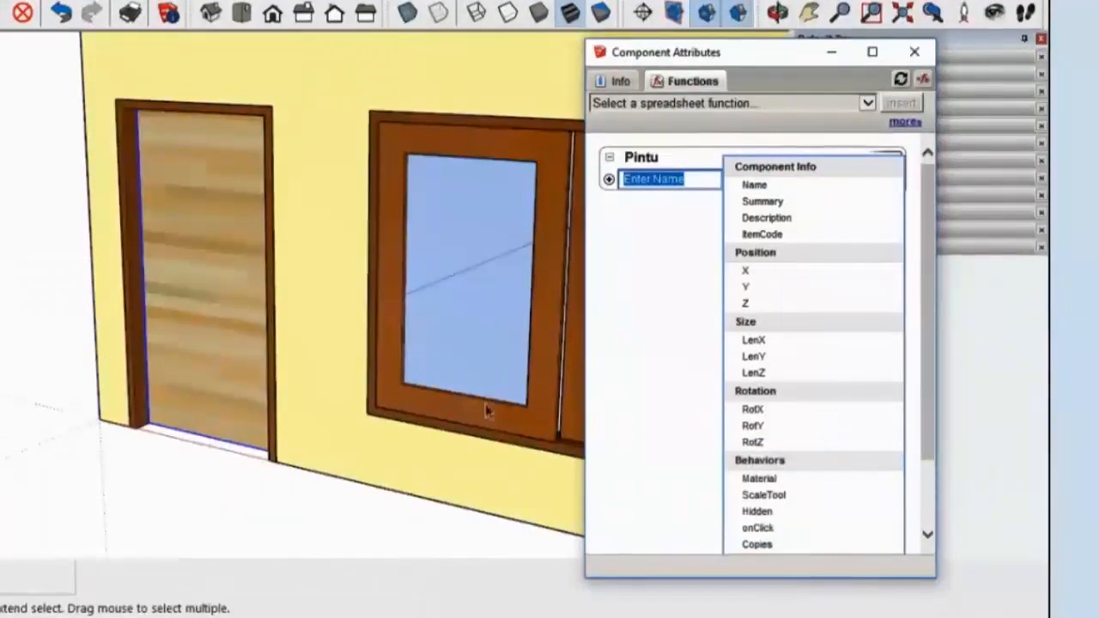
left_click(747, 445)
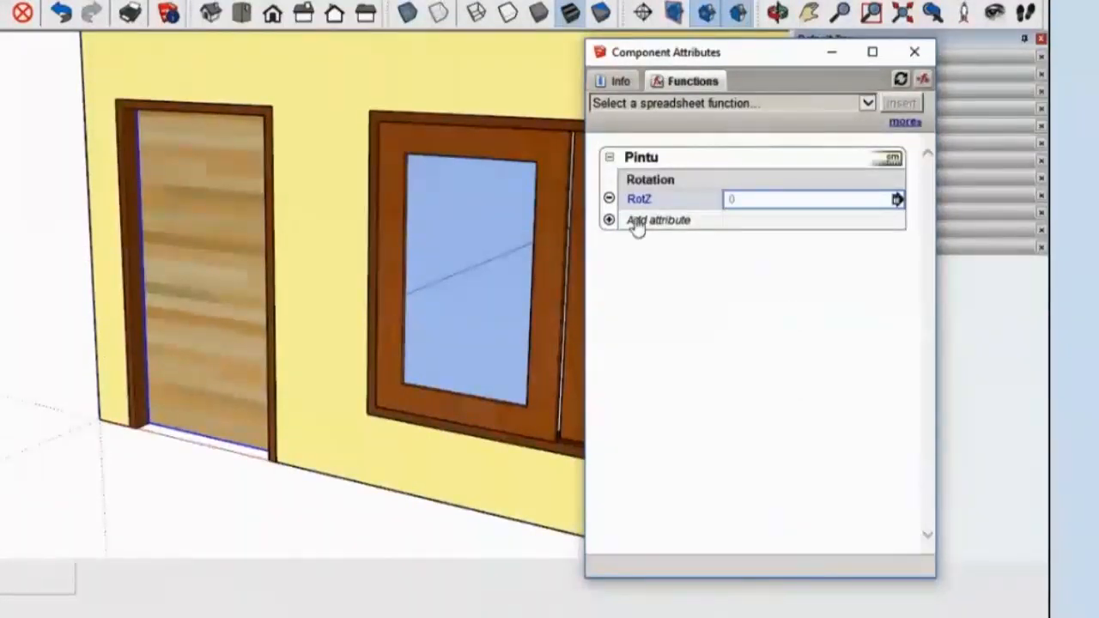
Step: Add an onClick behavior to the door leaf, Pintu, and insert the ANIMATESLOW function as its value
left_click(609, 220)
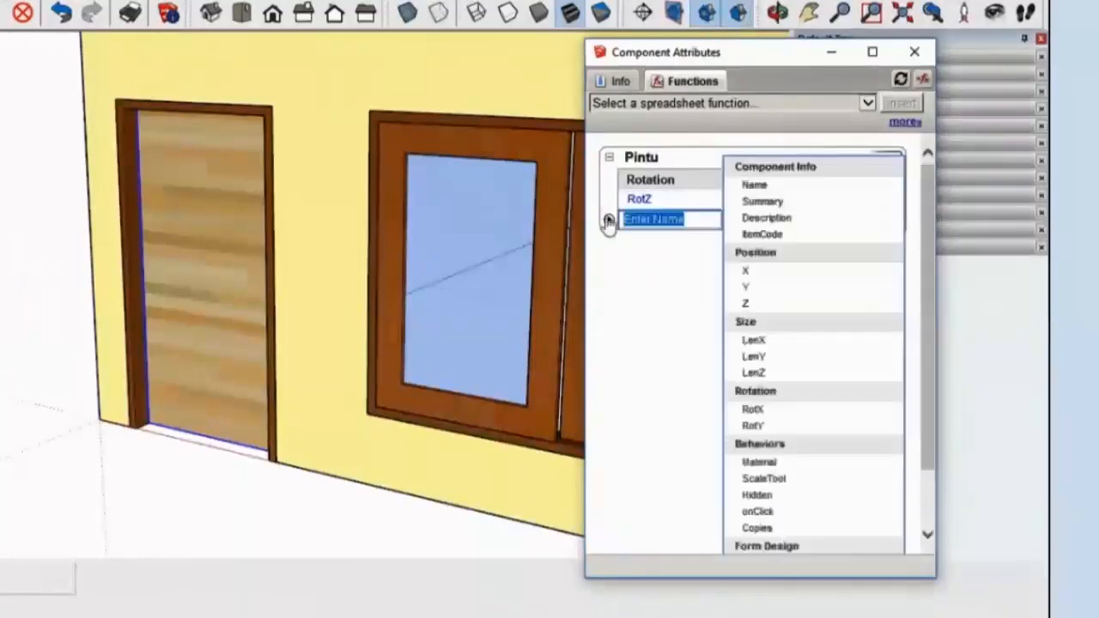
left_click(826, 512)
left_click(867, 105)
left_click_drag(909, 151, 933, 455)
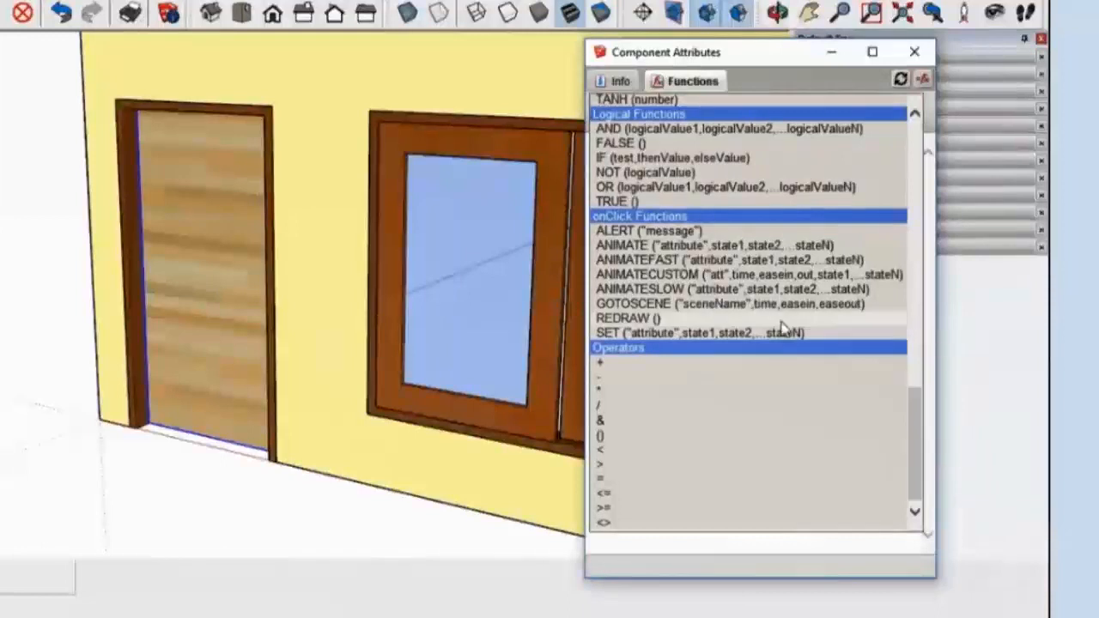
left_click(738, 289)
left_click(743, 245)
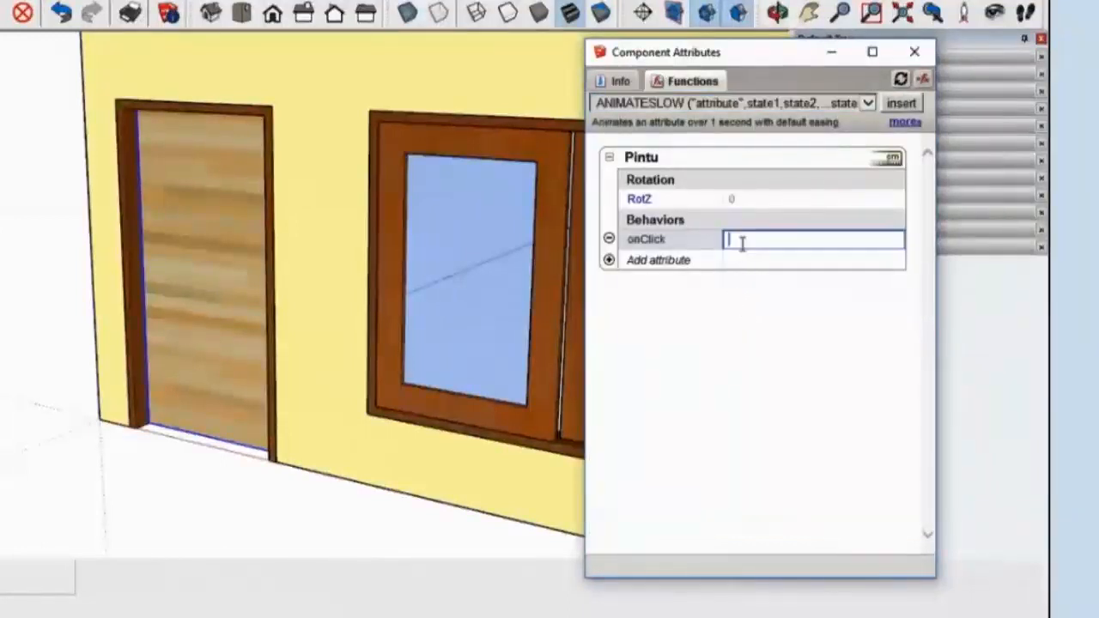
left_click(900, 104)
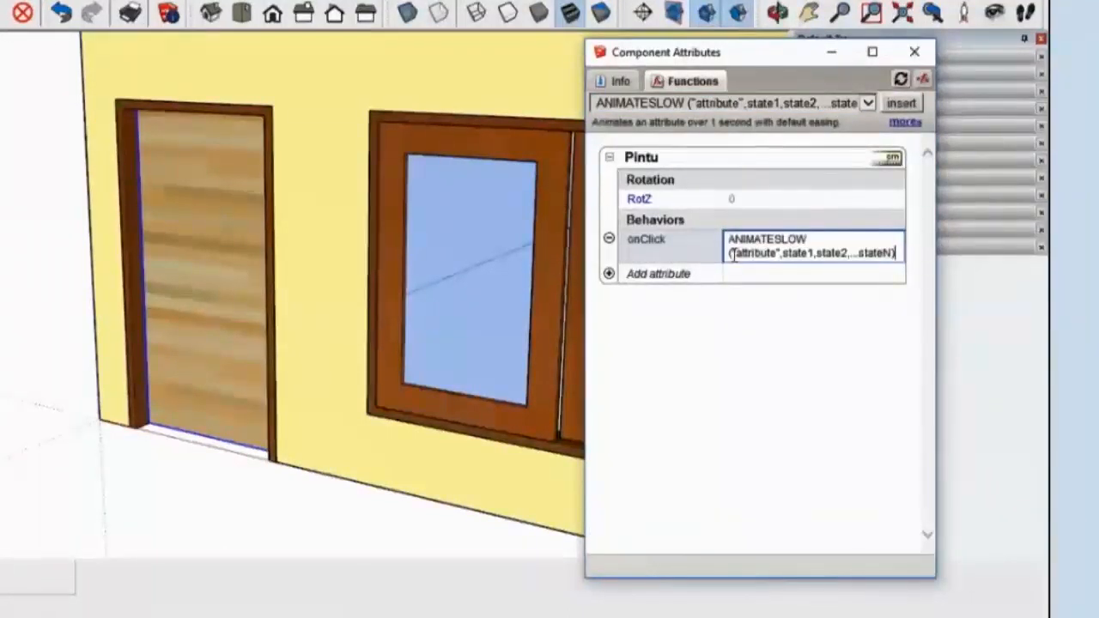
Step: Complete Pintu's onClick formula as ANIMATESLOW(RotZ,45,90,45,0) and close Component Attributes
left_click(635, 202)
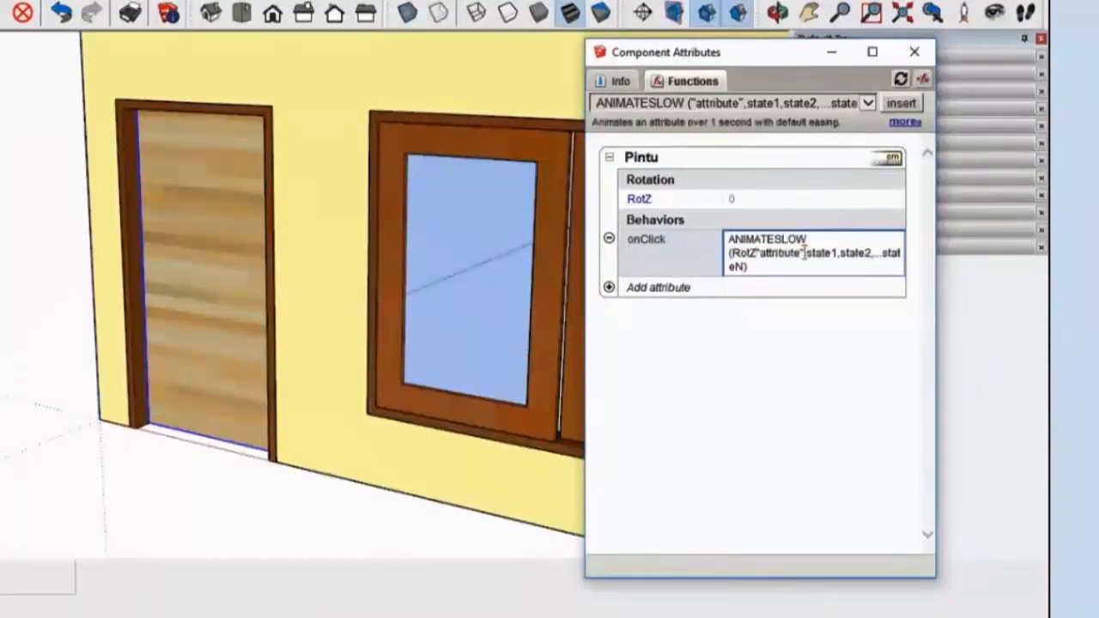
type(",45,")
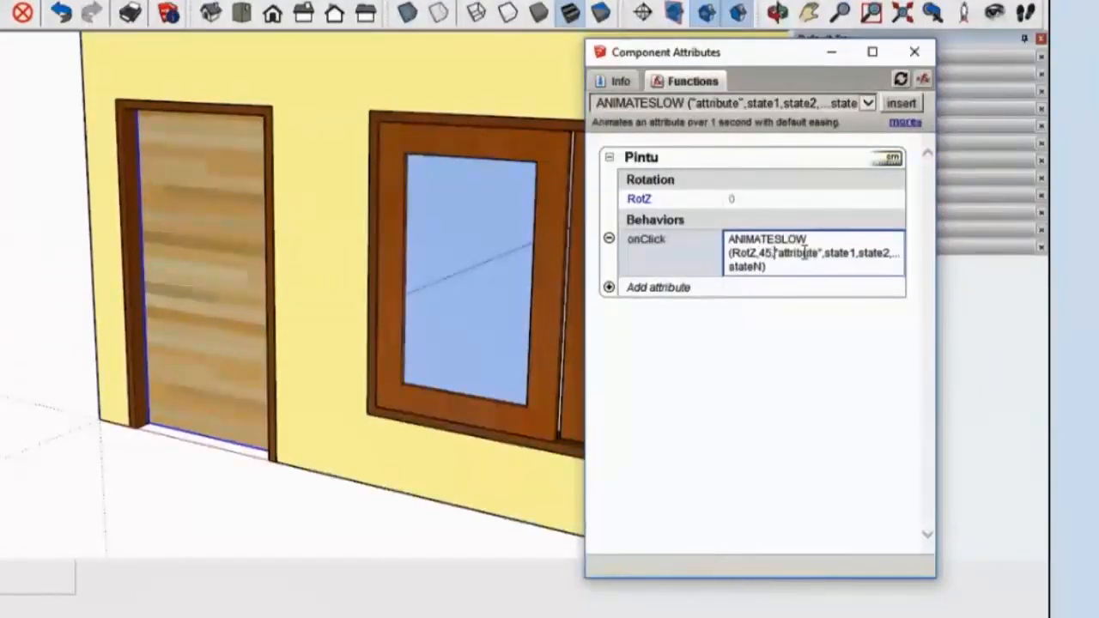
type("90,45,")
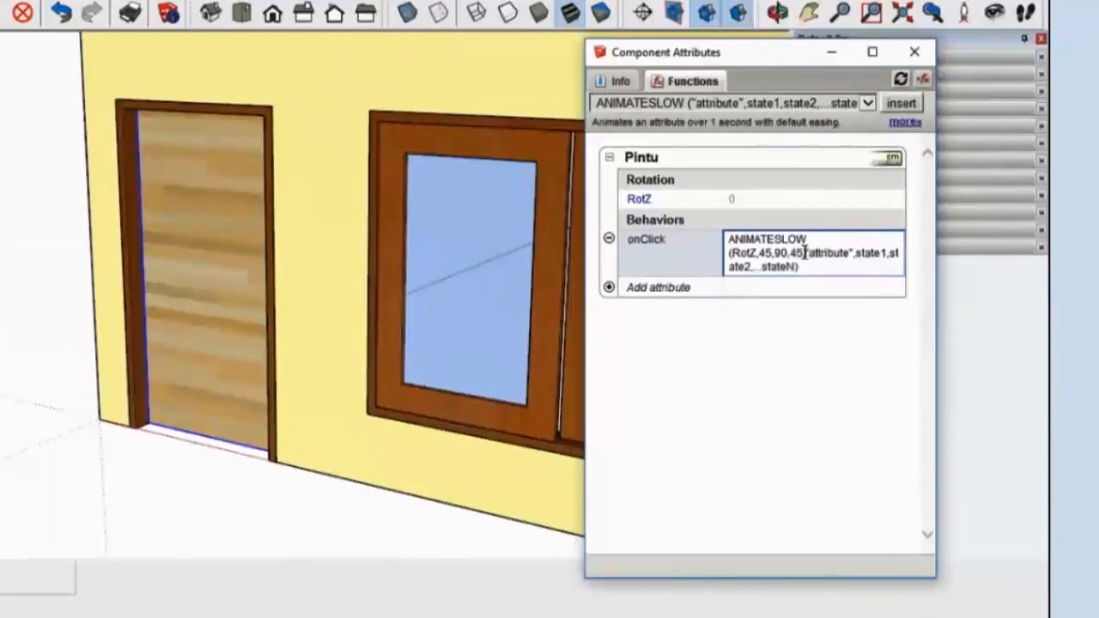
type("0")
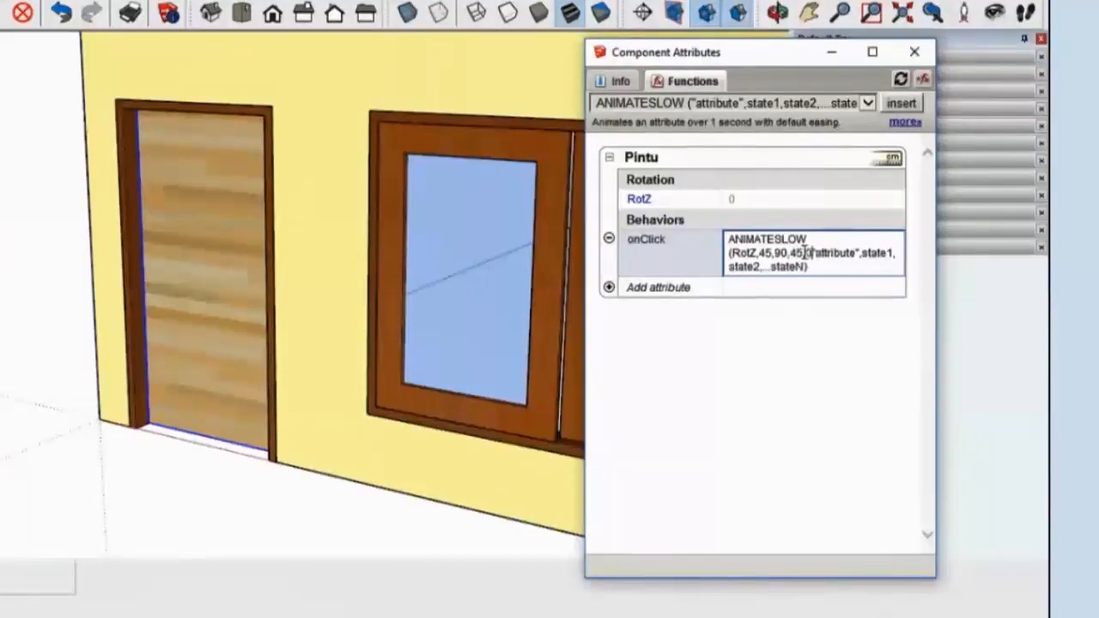
key("Delete")
key("Delete")
key("Delete")
key("Delete")
key("Delete")
key("Delete")
key("Delete")
key("Delete")
key("Delete")
key("Delete")
key("Delete")
key("Delete")
key("Delete")
key("Delete")
key("Delete")
key("Delete")
key("Delete")
key("Delete")
key("Delete")
key("Delete")
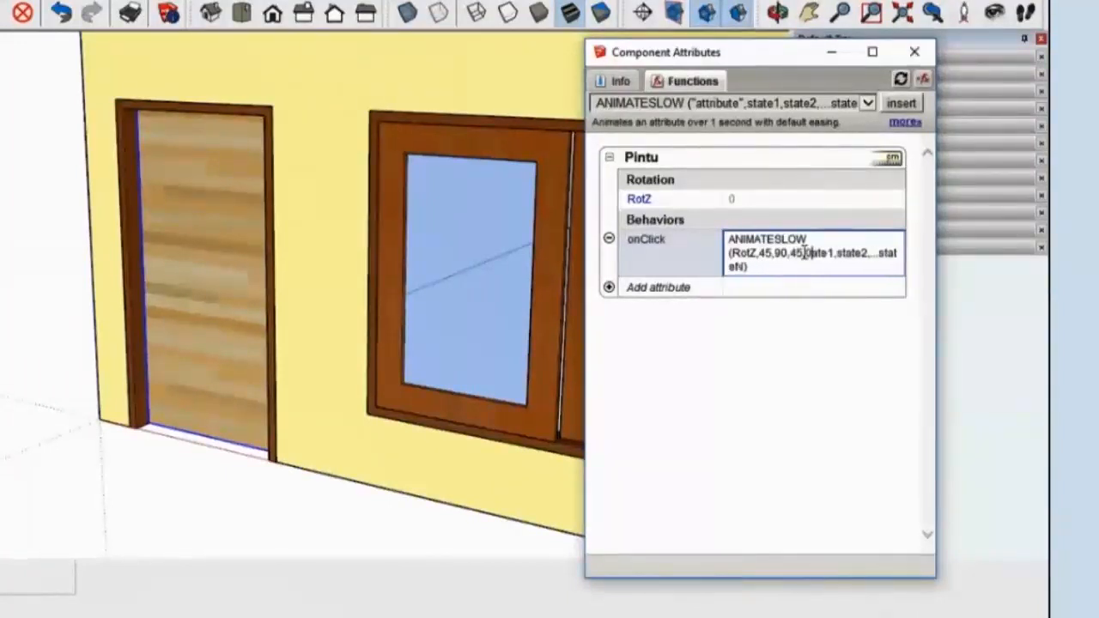
key("Delete")
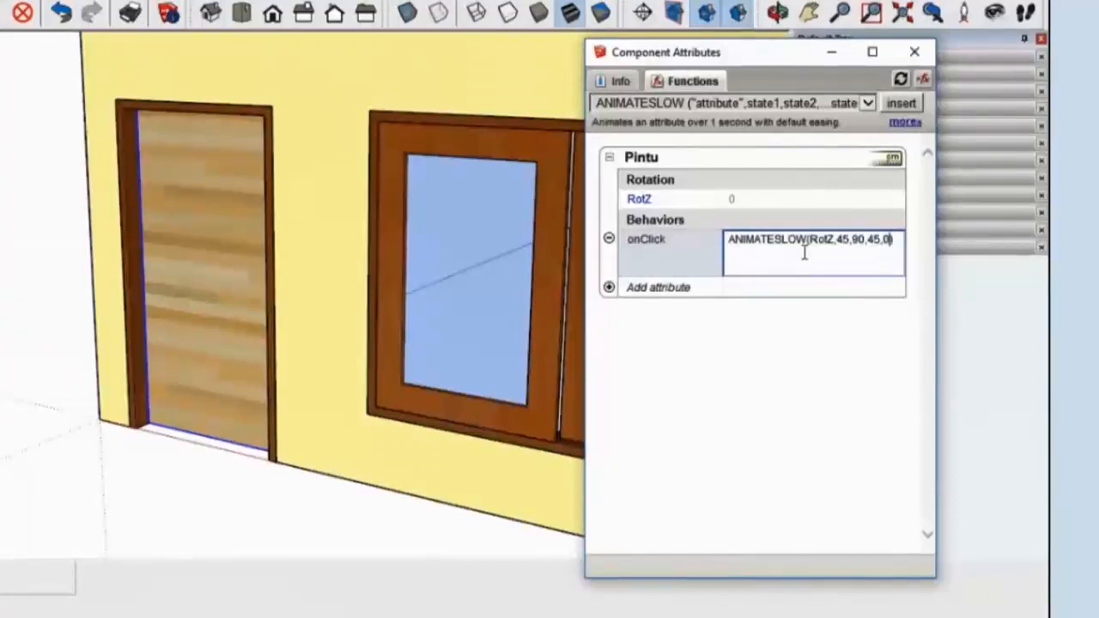
key("Return")
left_click(914, 53)
Step: Test the swinging animation of the wooden door leaf repeatedly with the Interact tool
left_click(639, 119)
left_click(200, 307)
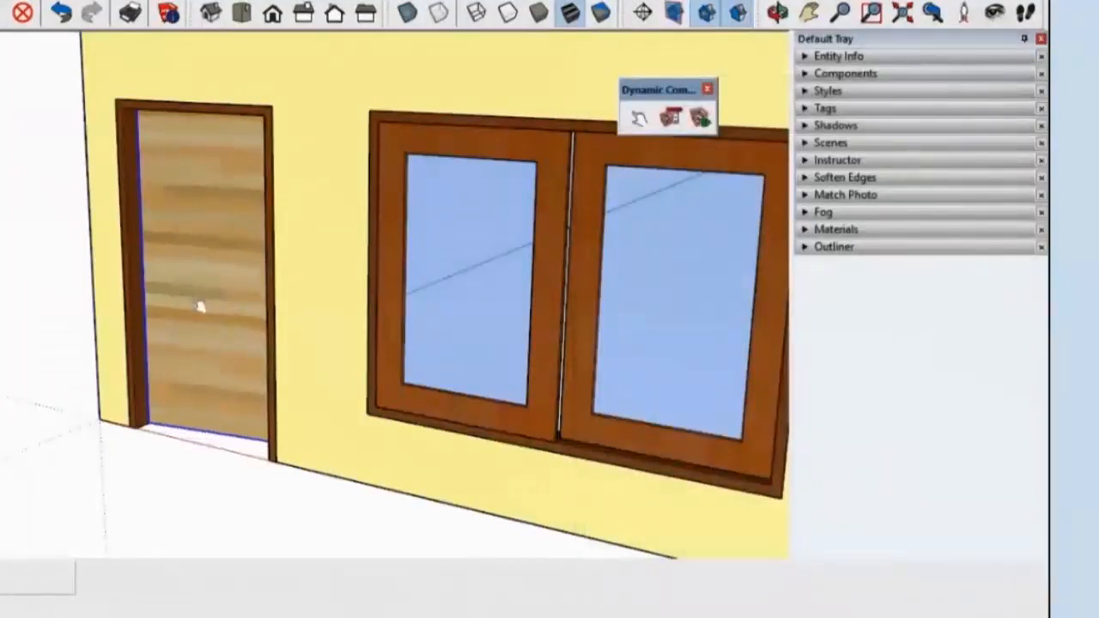
middle_click_drag(223, 287, 272, 288)
left_click(175, 297)
left_click(191, 314)
left_click(181, 316)
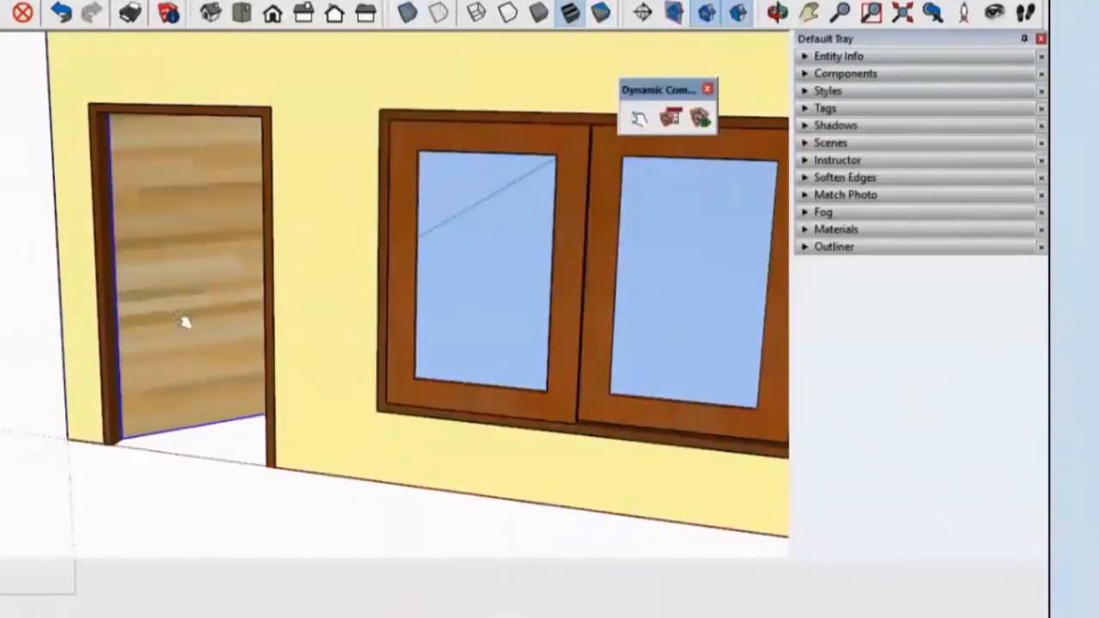